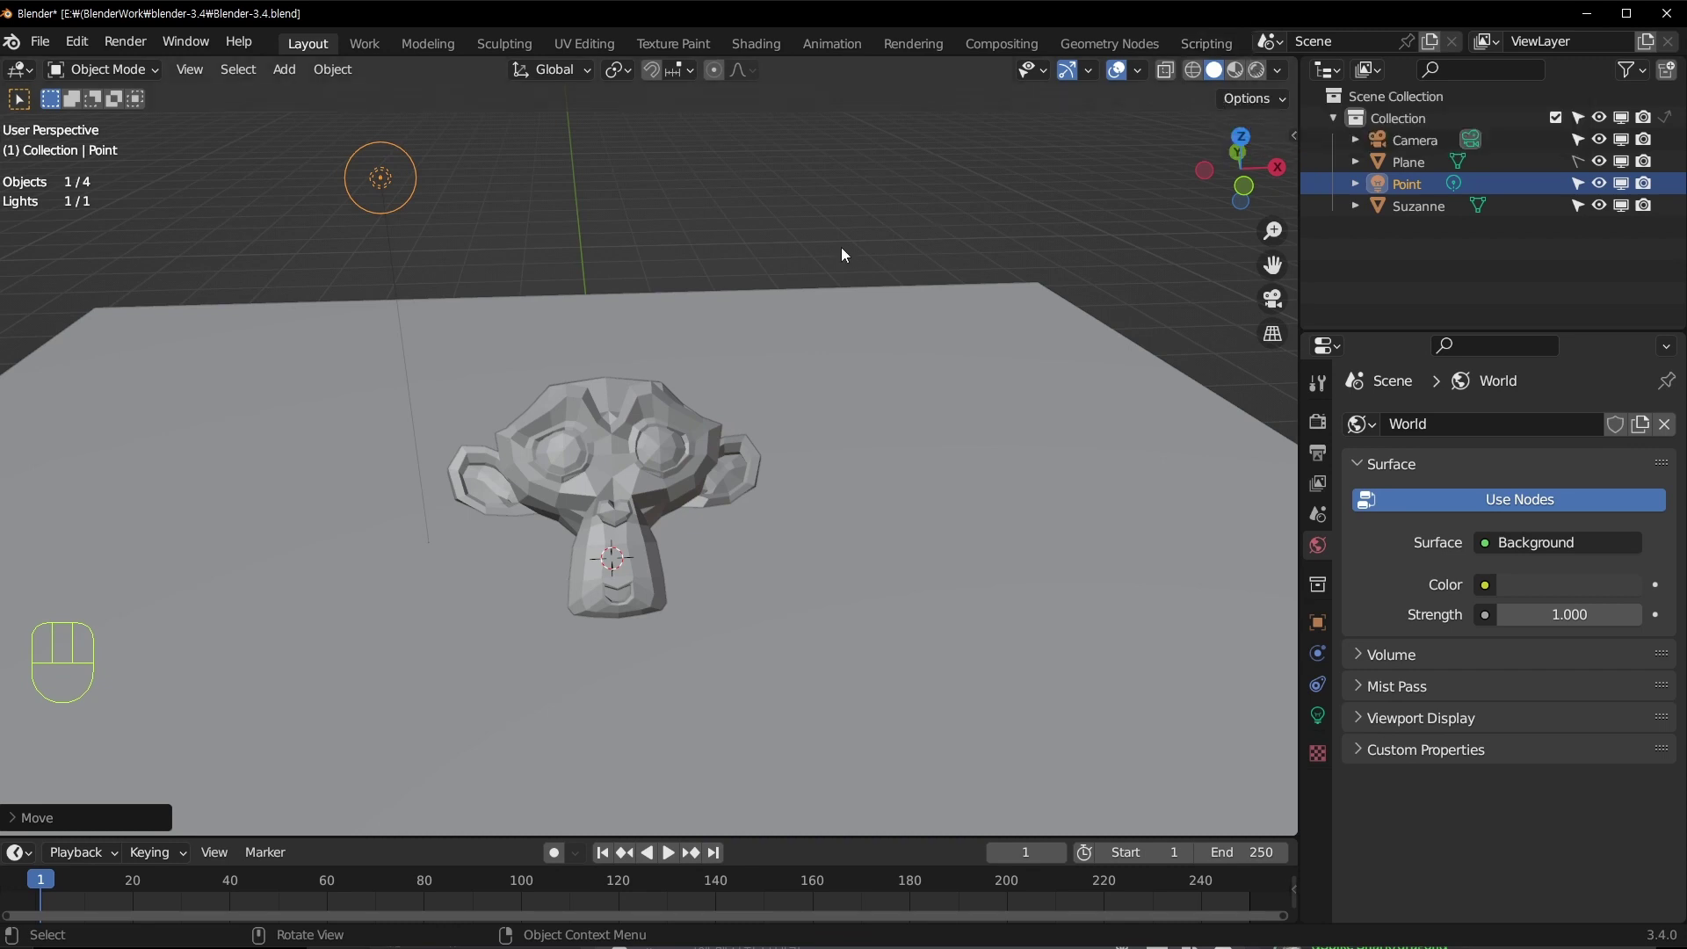
Step: Switch the viewport to rendered shading and lower the point light closer to Suzanne's ear
key("z")
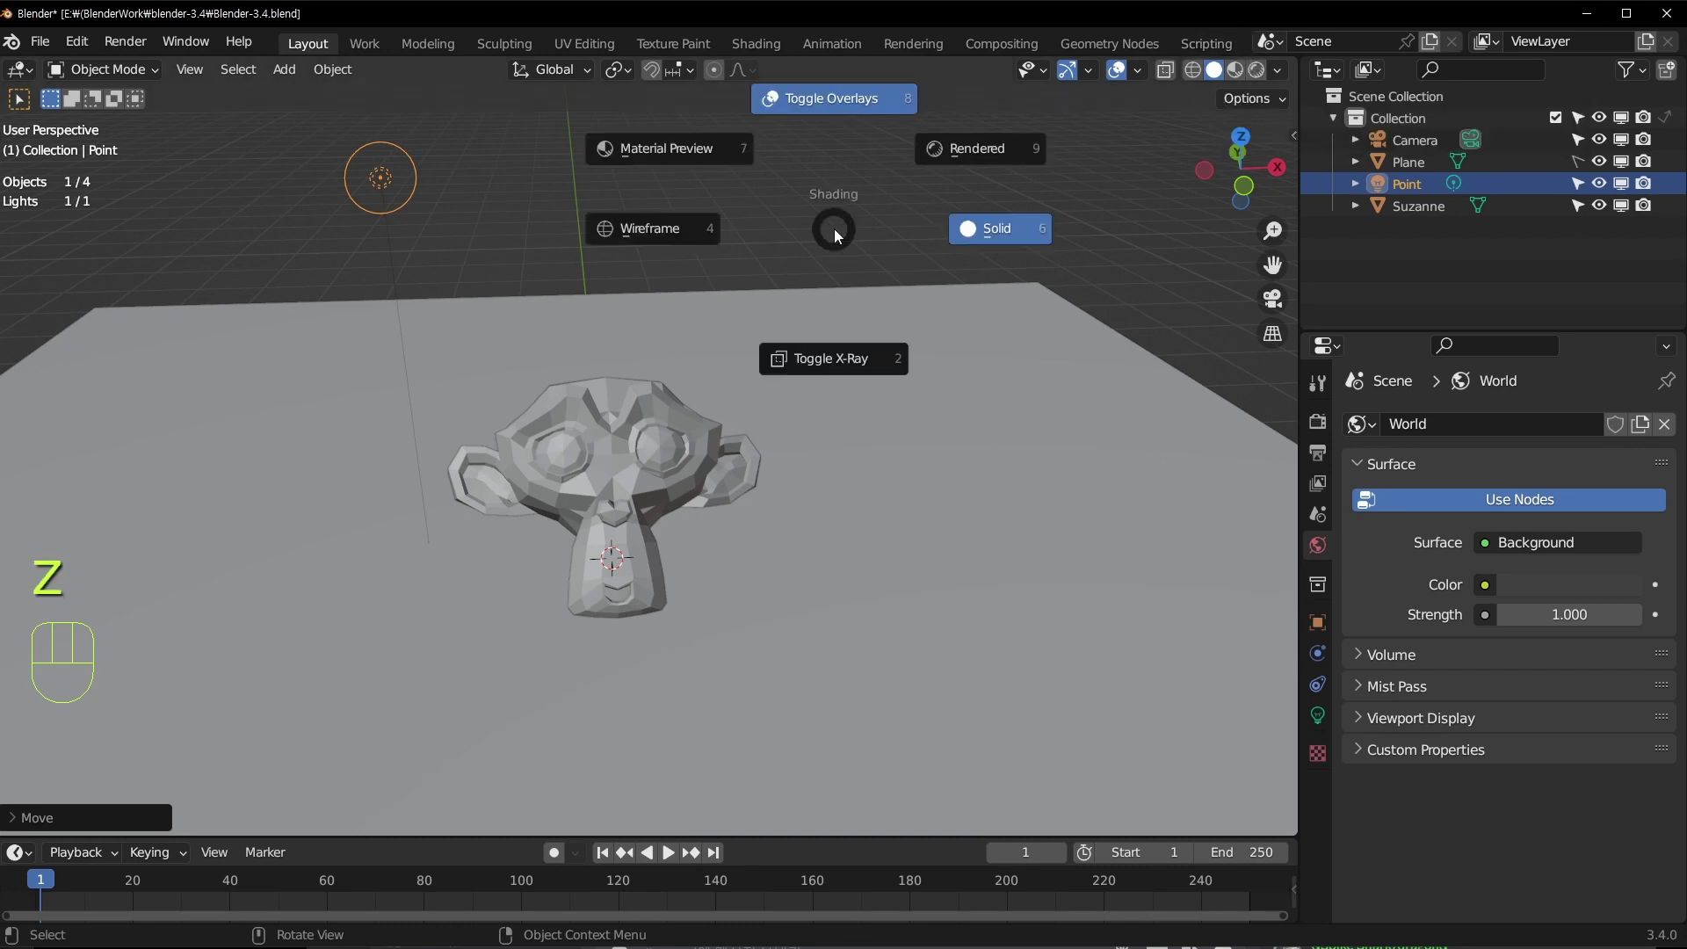
left_click(973, 147)
mouse_move(917, 213)
middle_mouse_down()
mouse_move(614, 387)
mouse_move(488, 233)
middle_mouse_up()
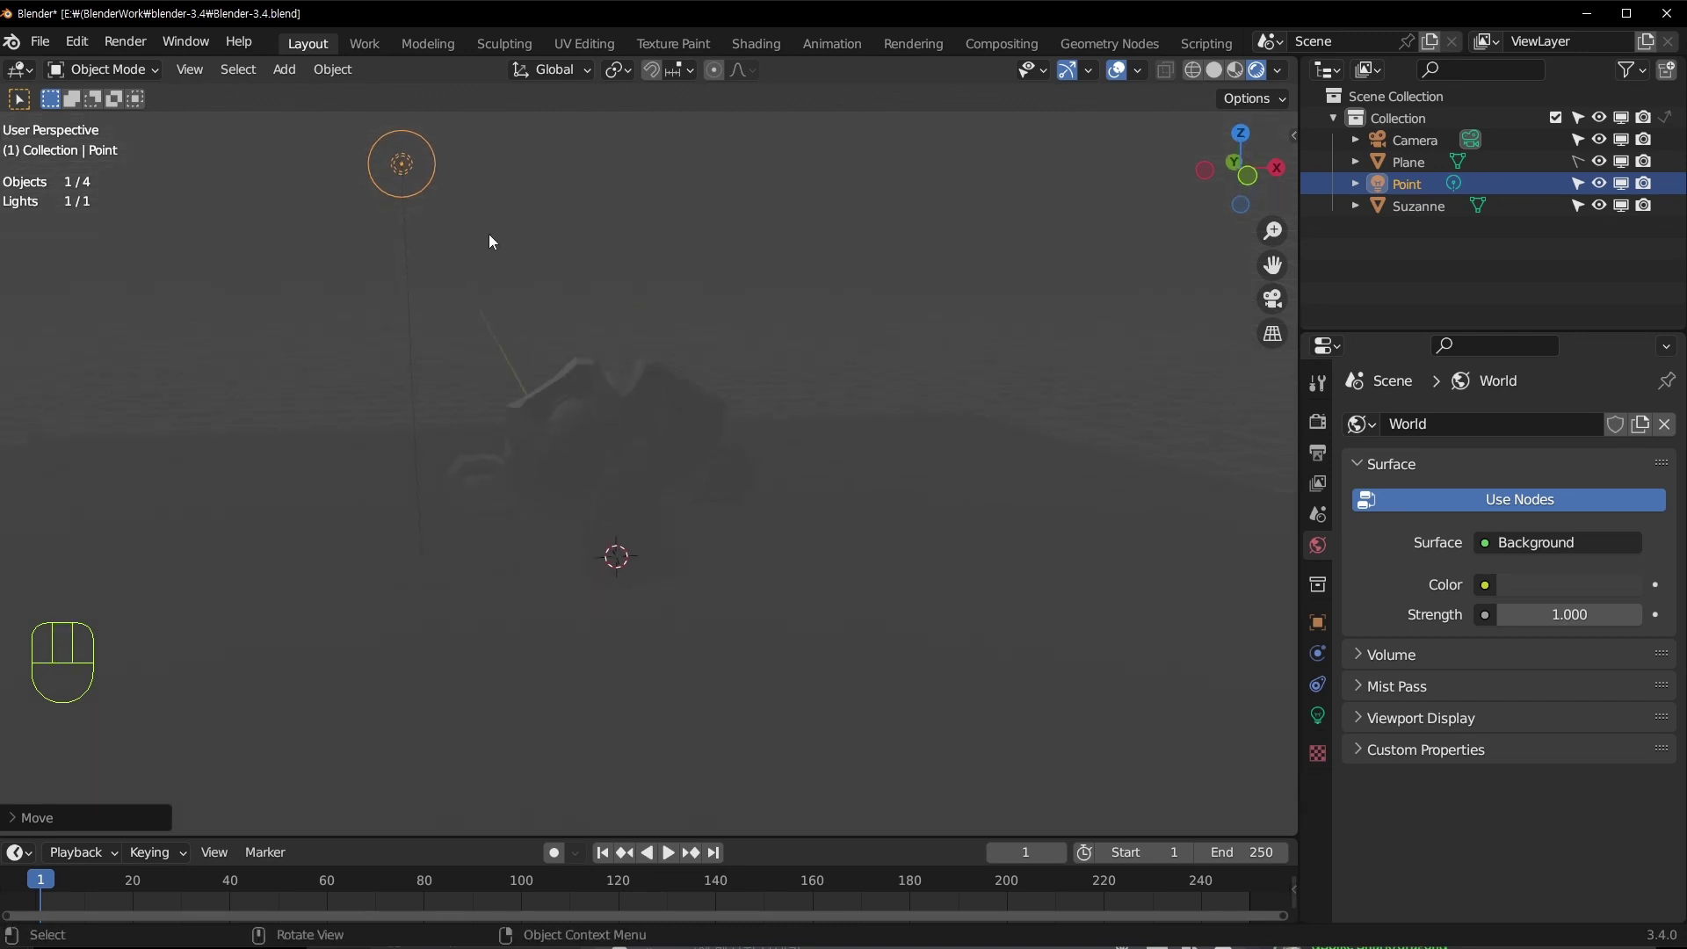
key("g")
key("g")
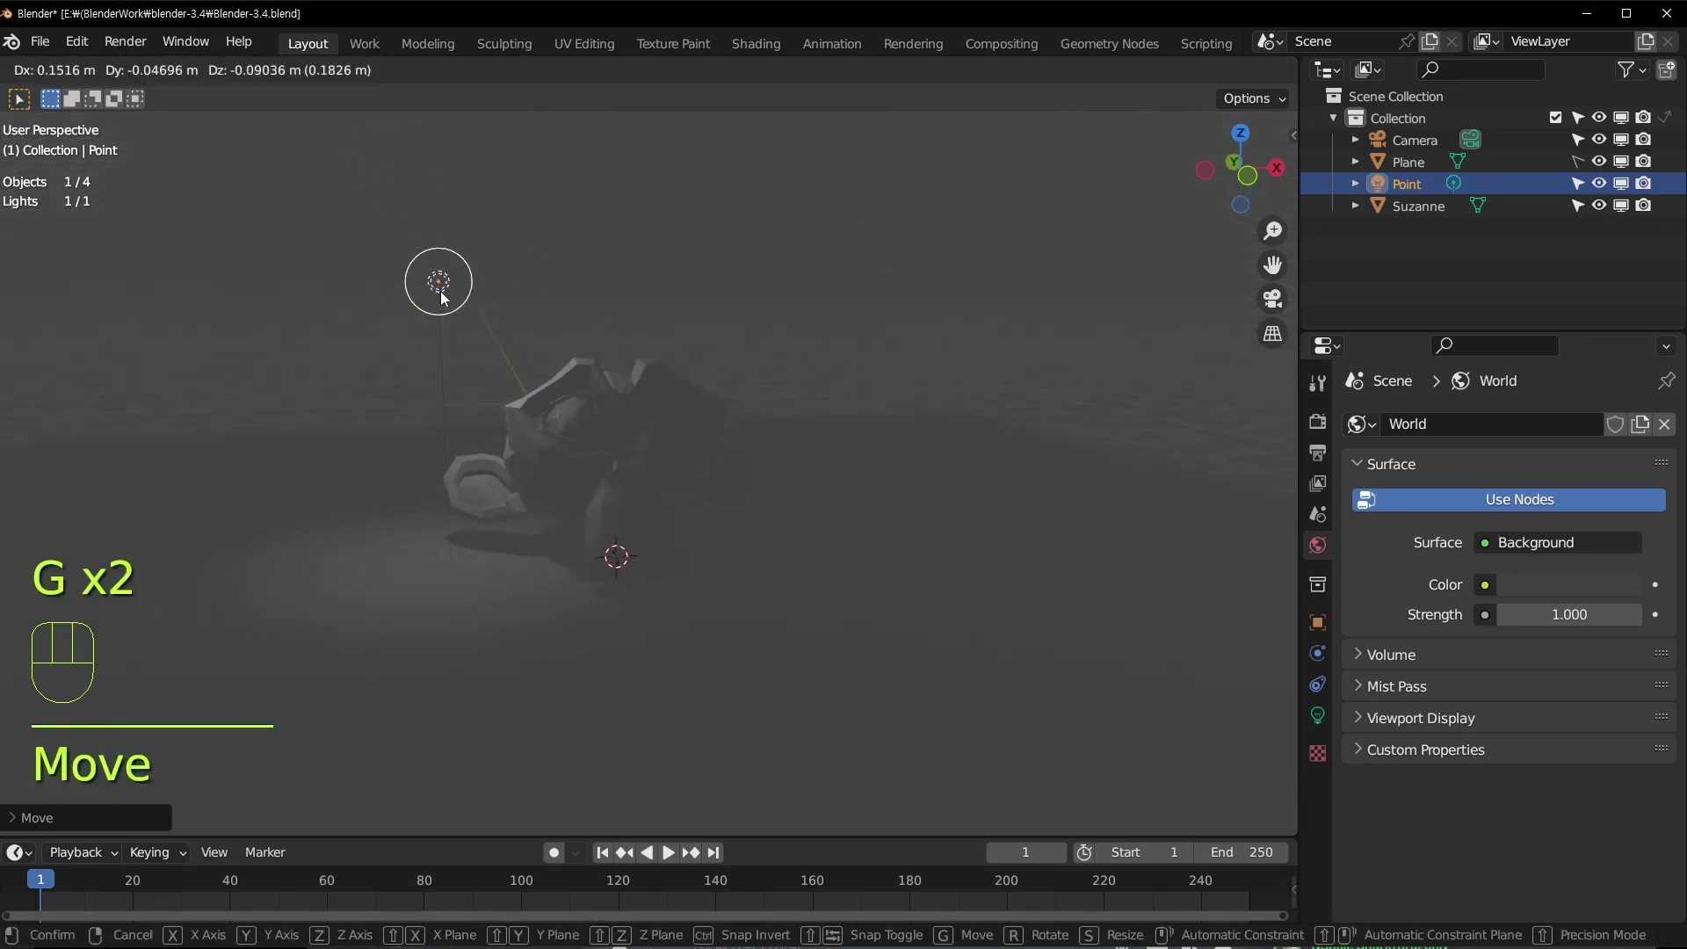
left_click(444, 294)
middle_click_drag(688, 357, 629, 357)
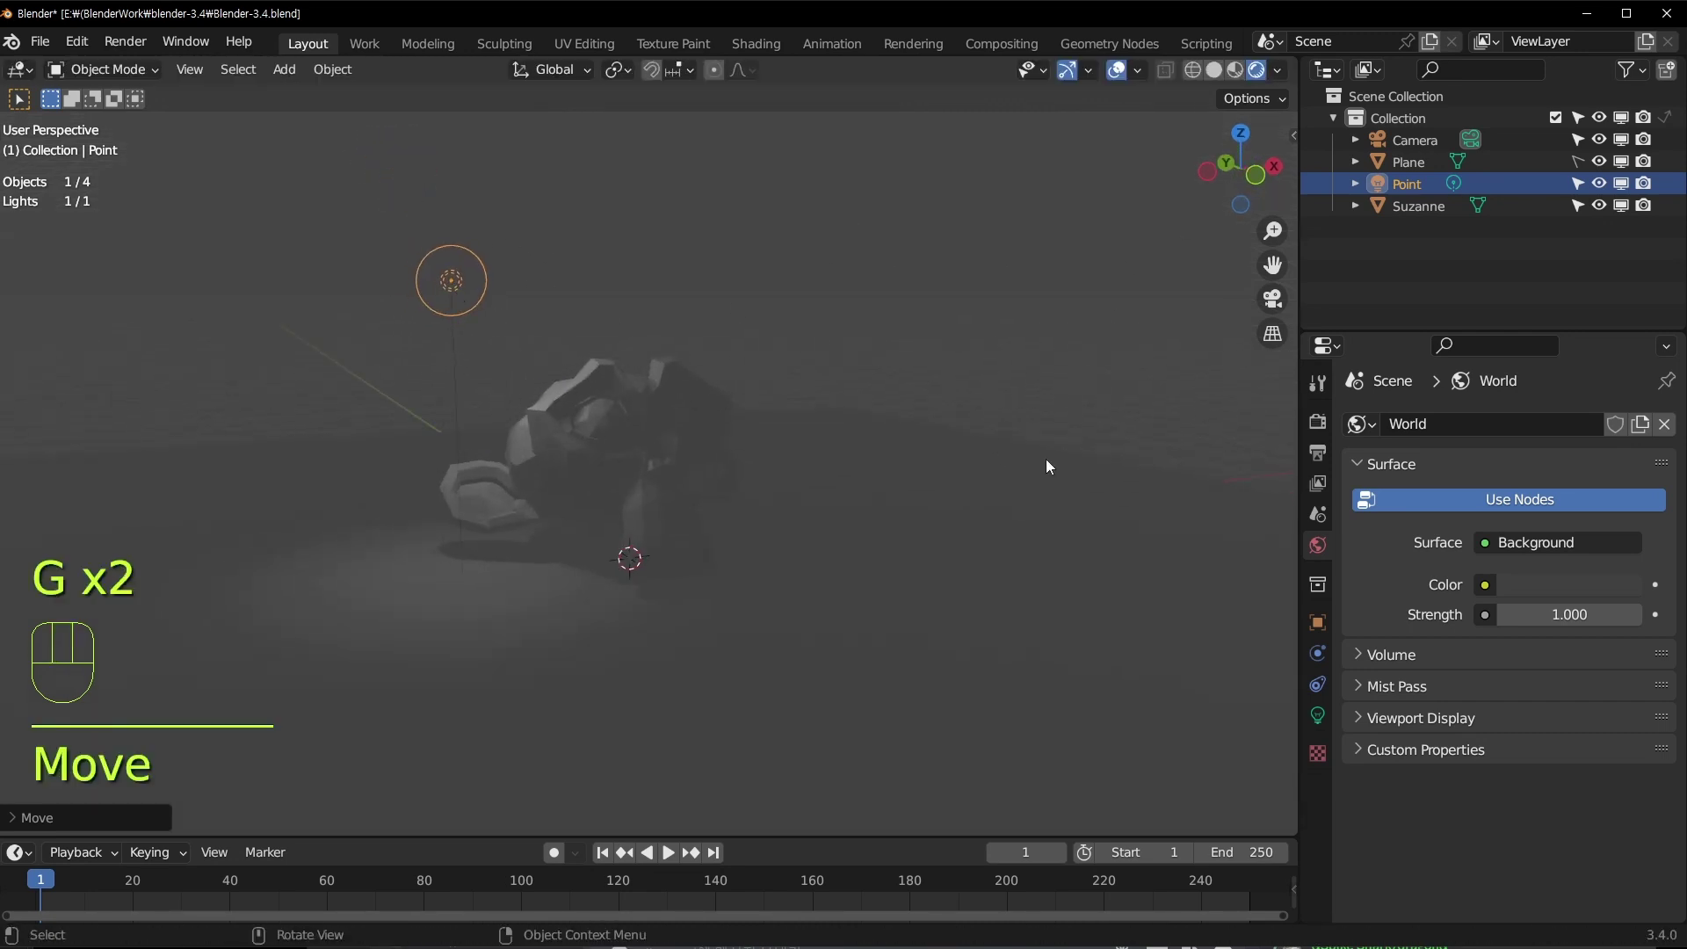
Step: Darken the world background colour to almost black so the point light dominates the scene
left_click(1315, 423)
left_click(1314, 546)
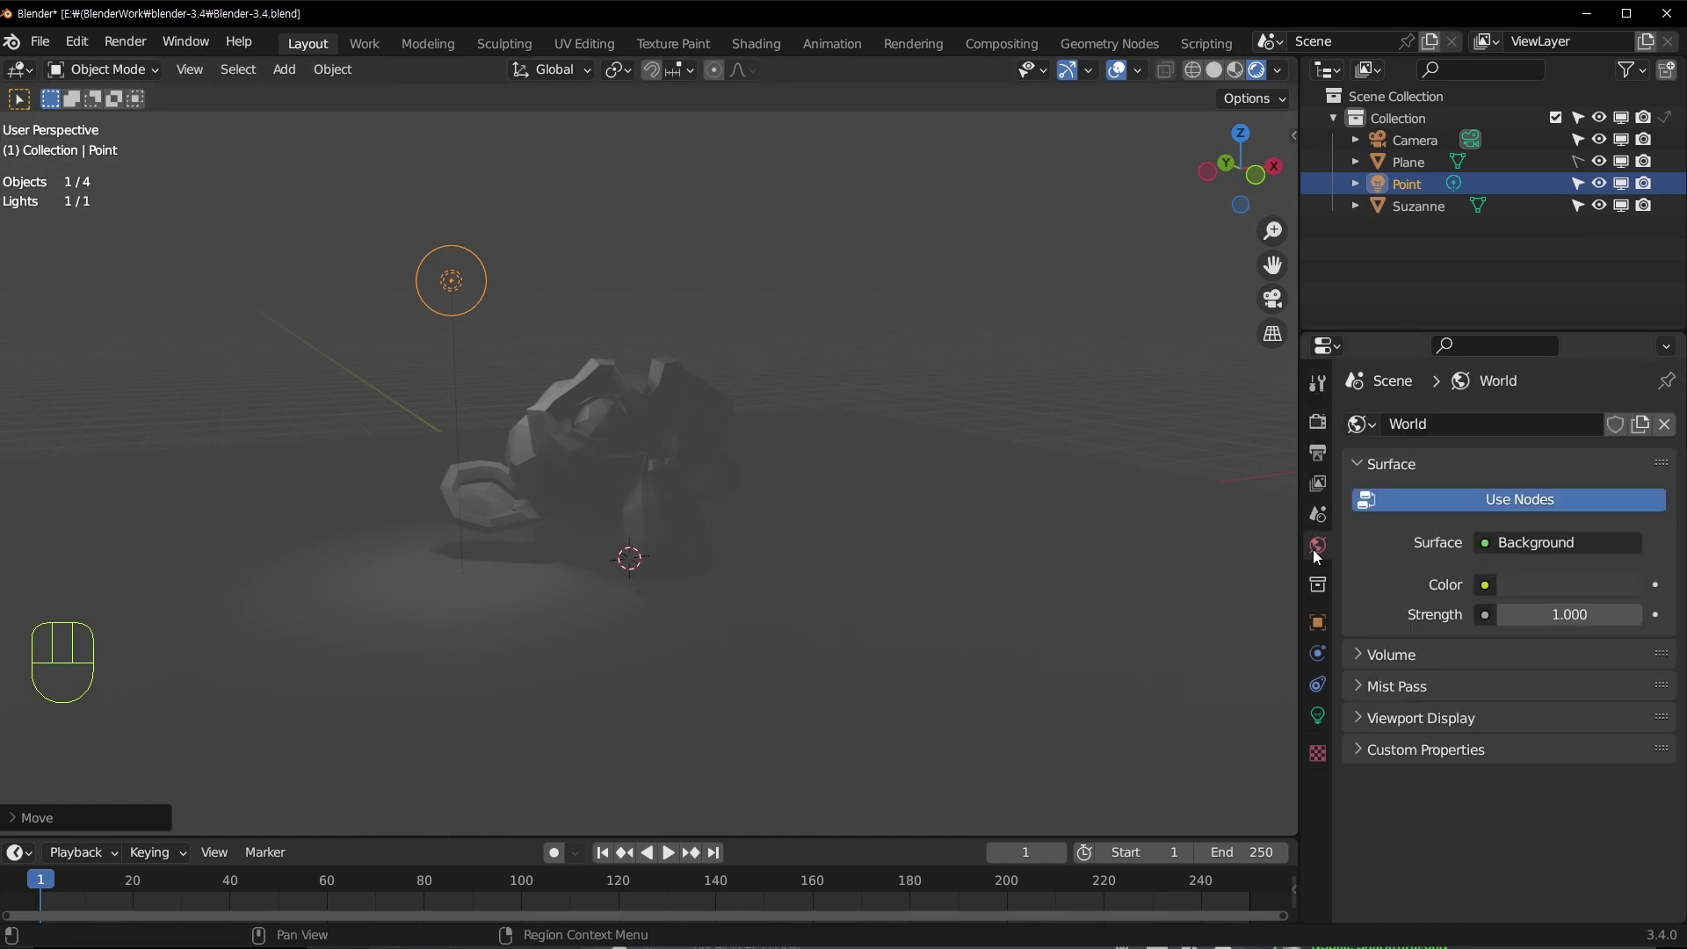
left_click(1535, 581)
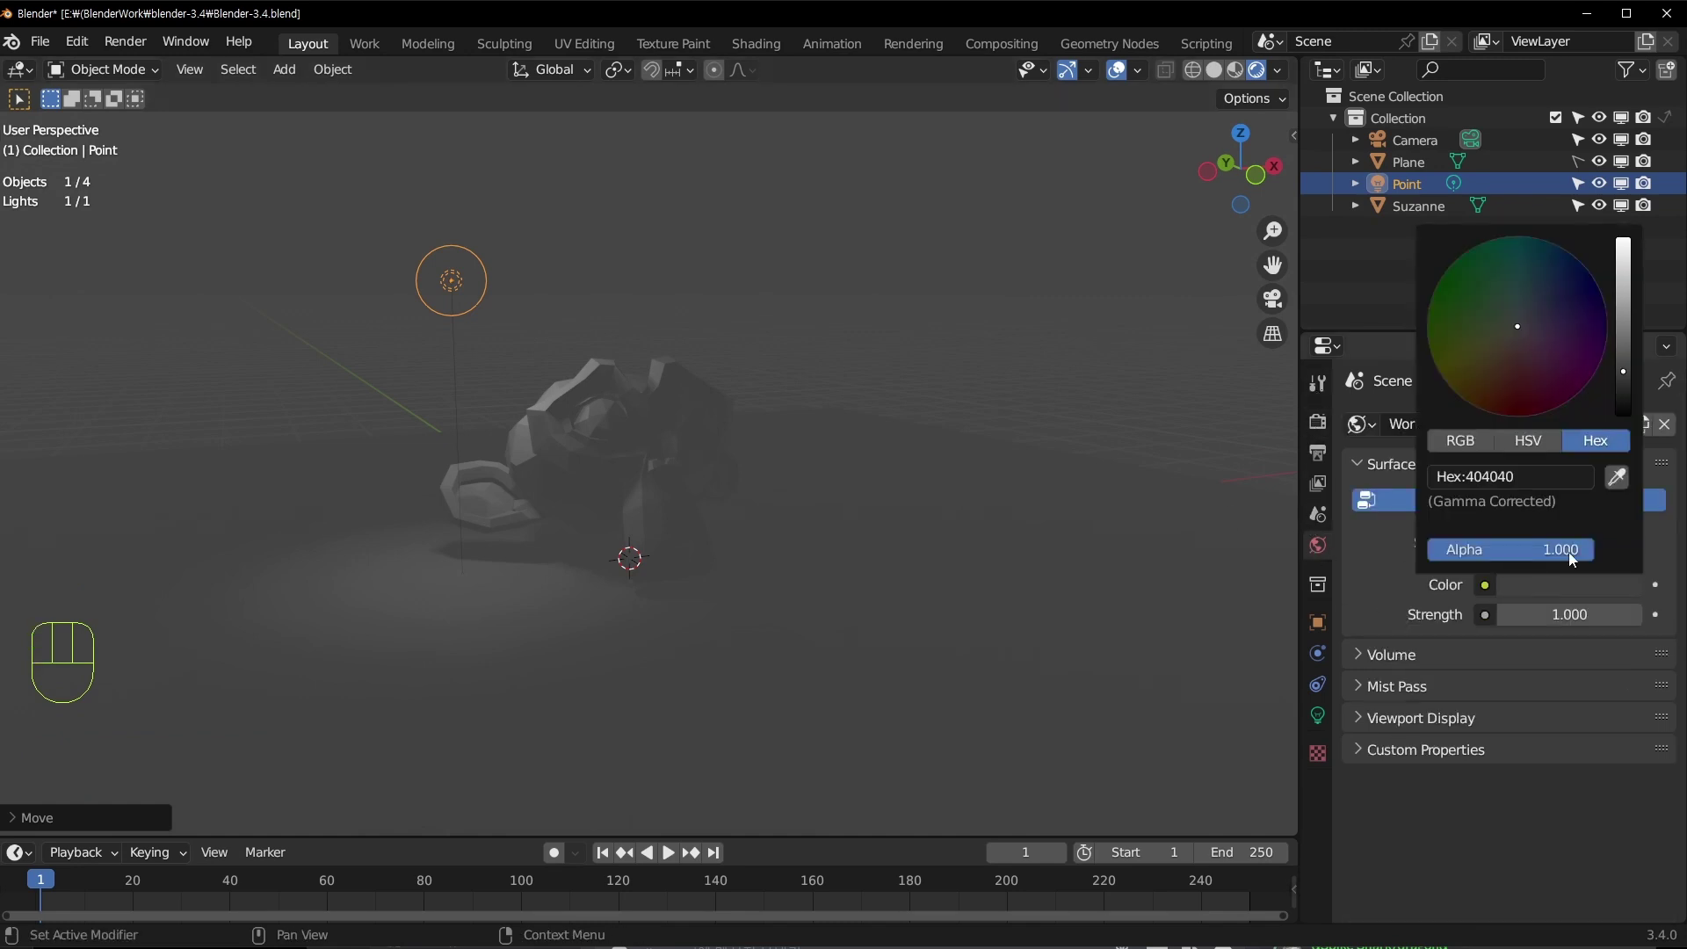
left_click_drag(1623, 384, 1623, 416)
middle_click_drag(798, 329, 572, 340)
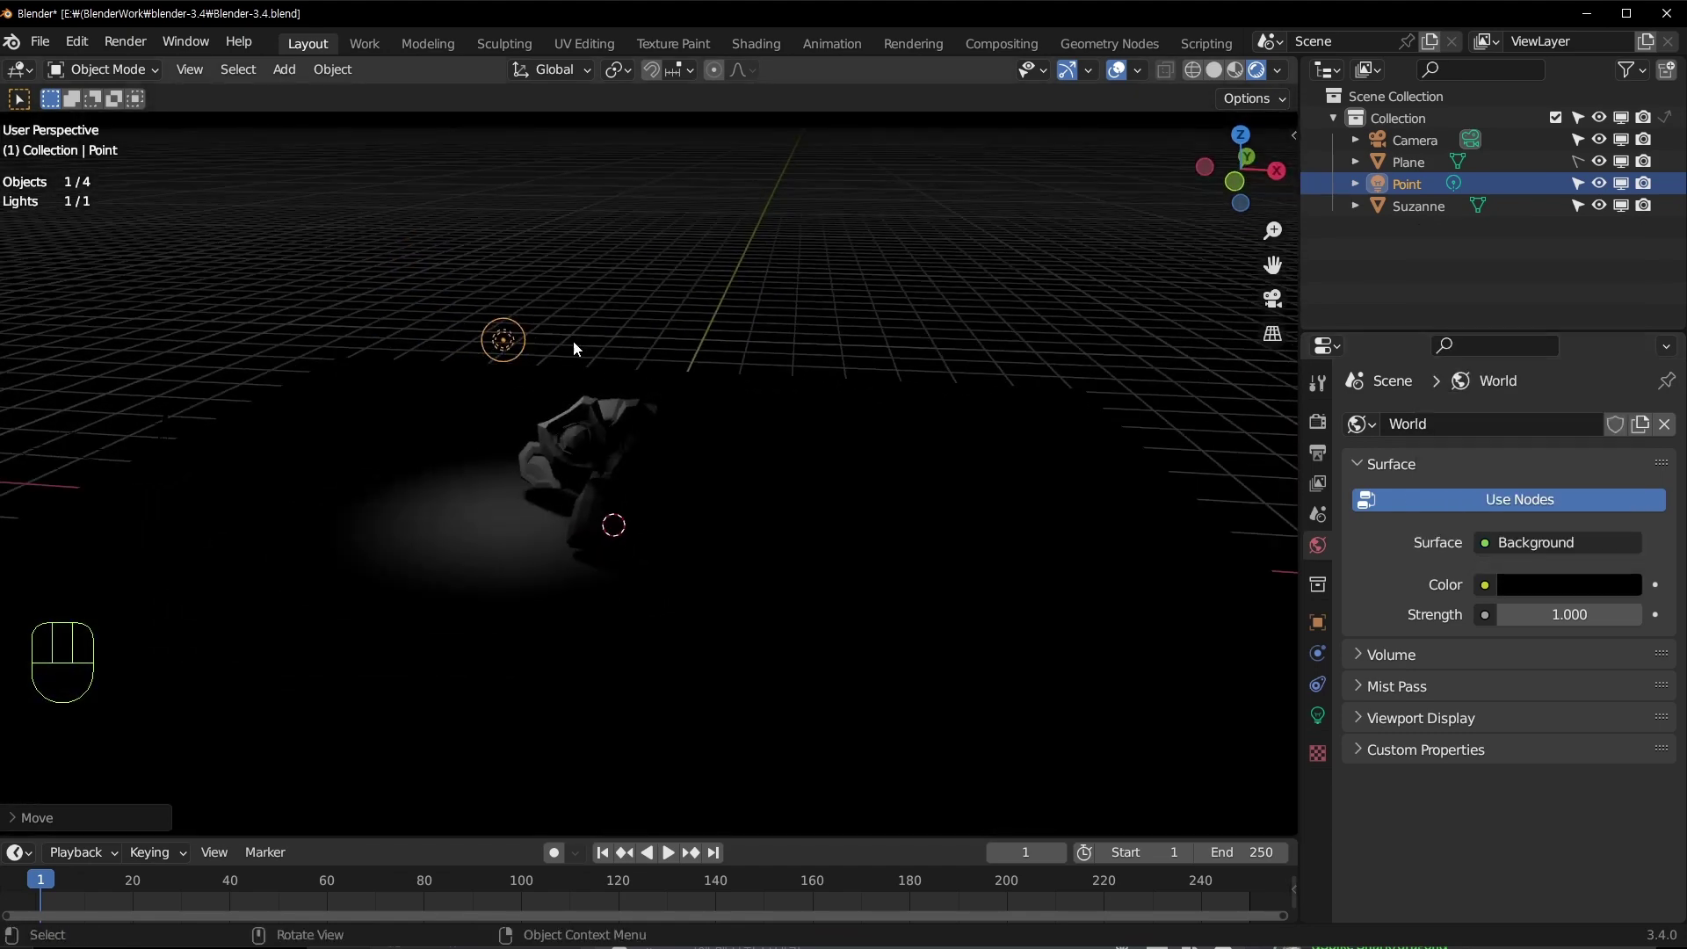
left_click(500, 339)
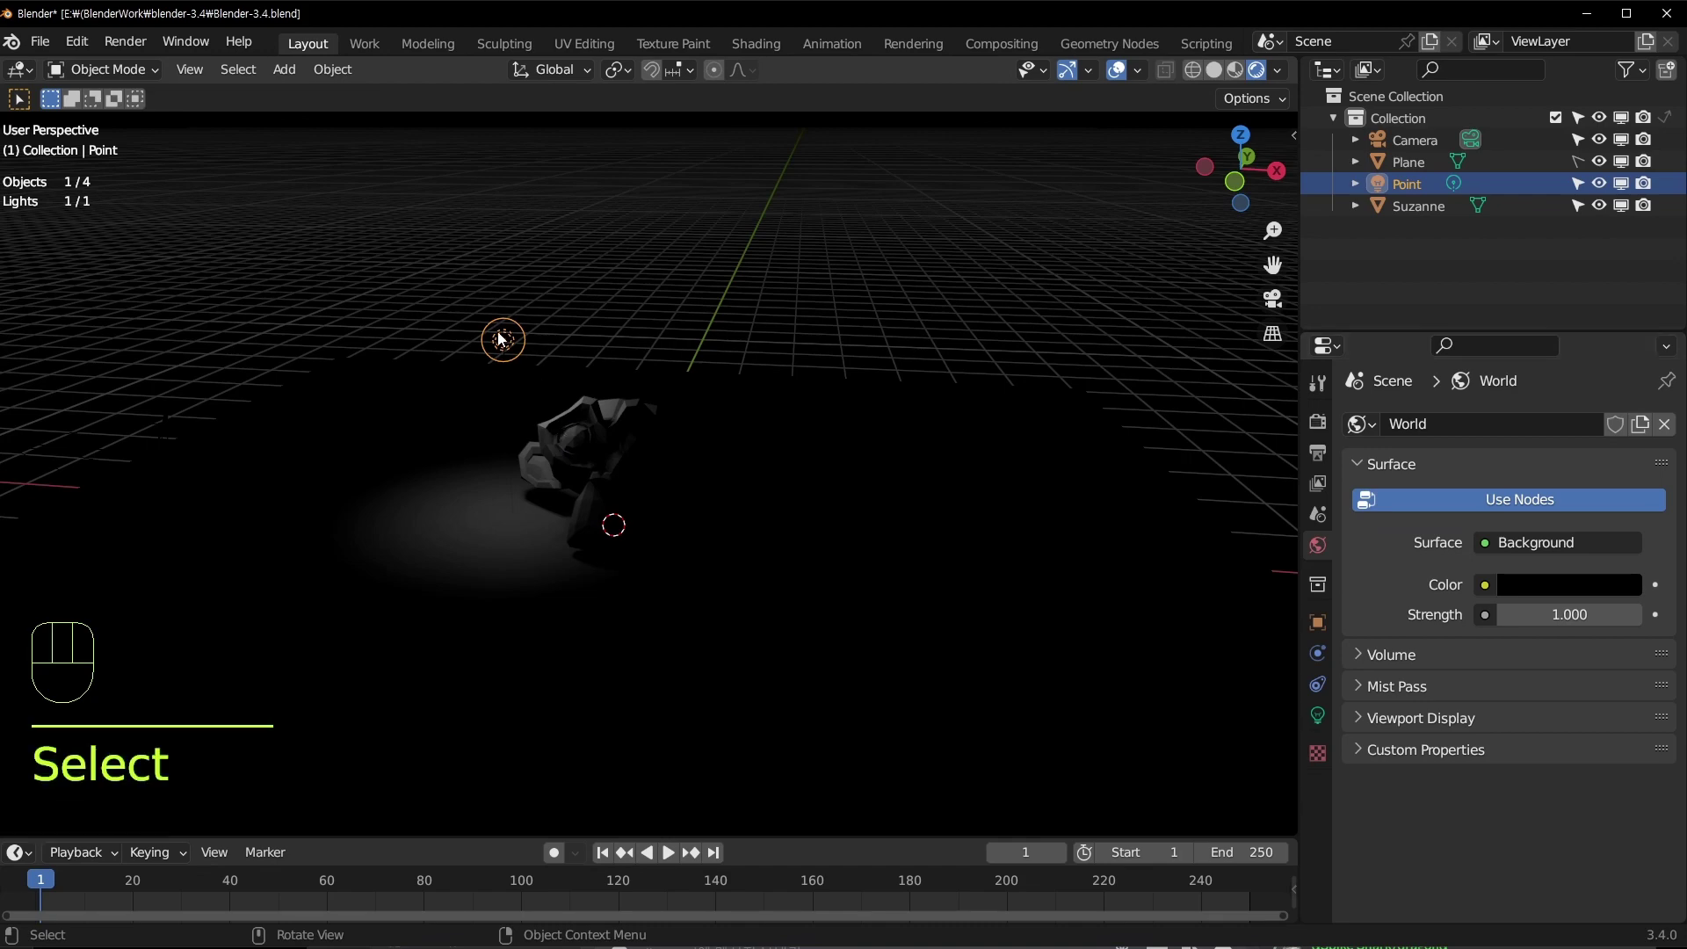
middle_click_drag(614, 565, 583, 406)
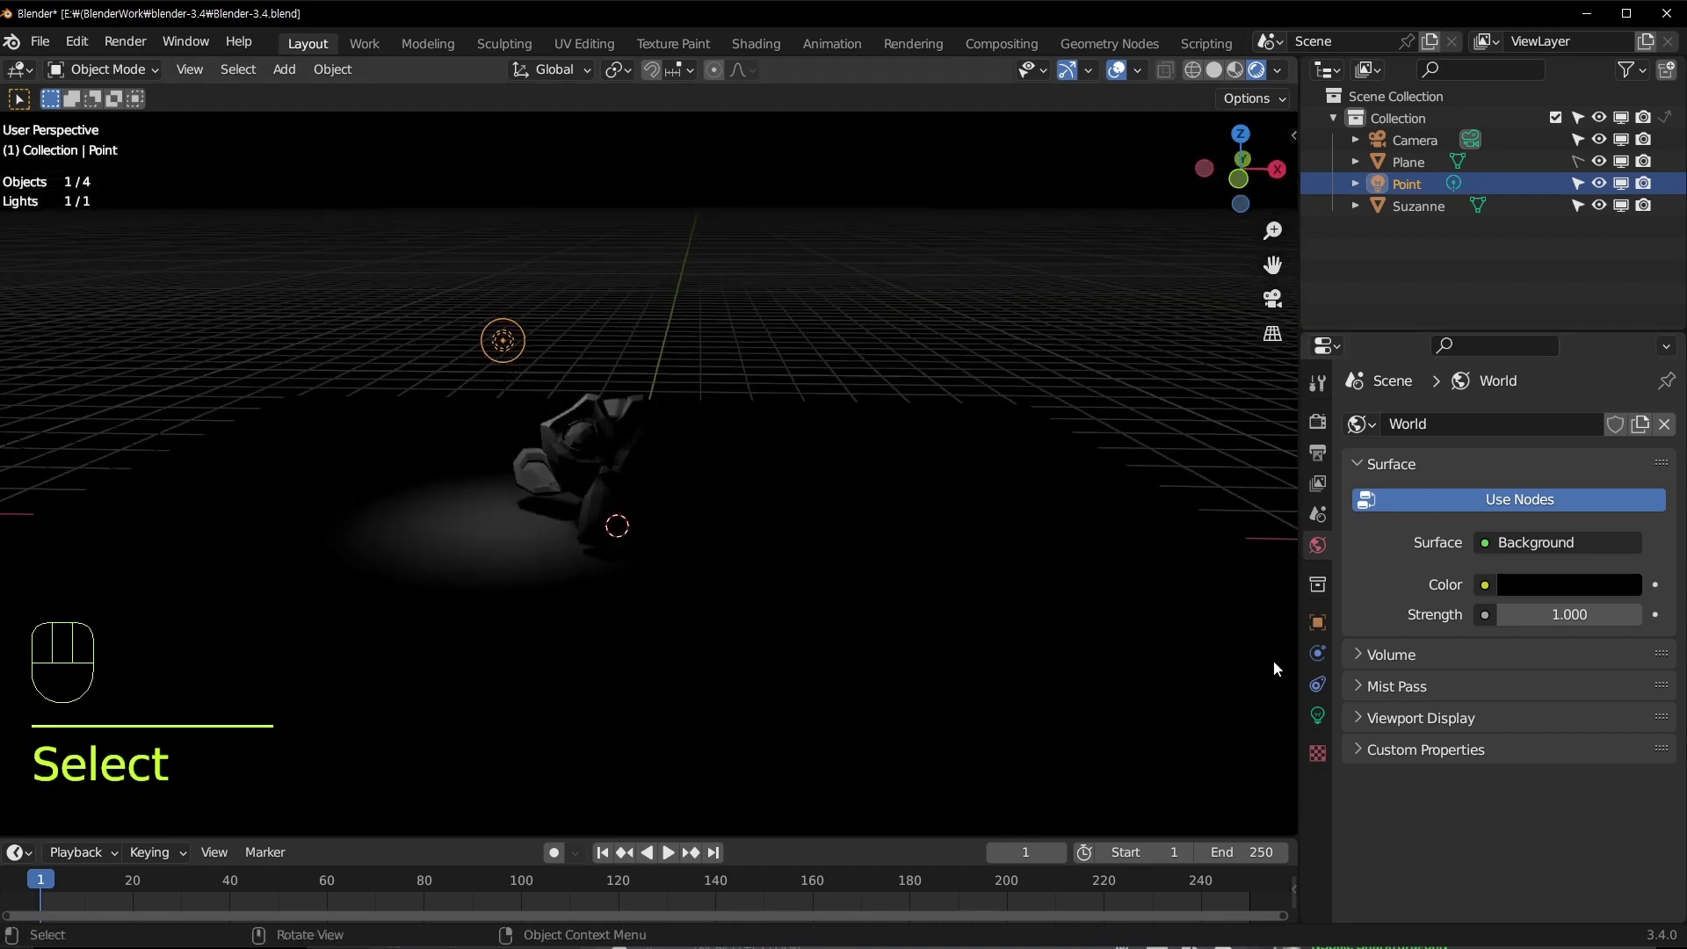
left_click(1536, 582)
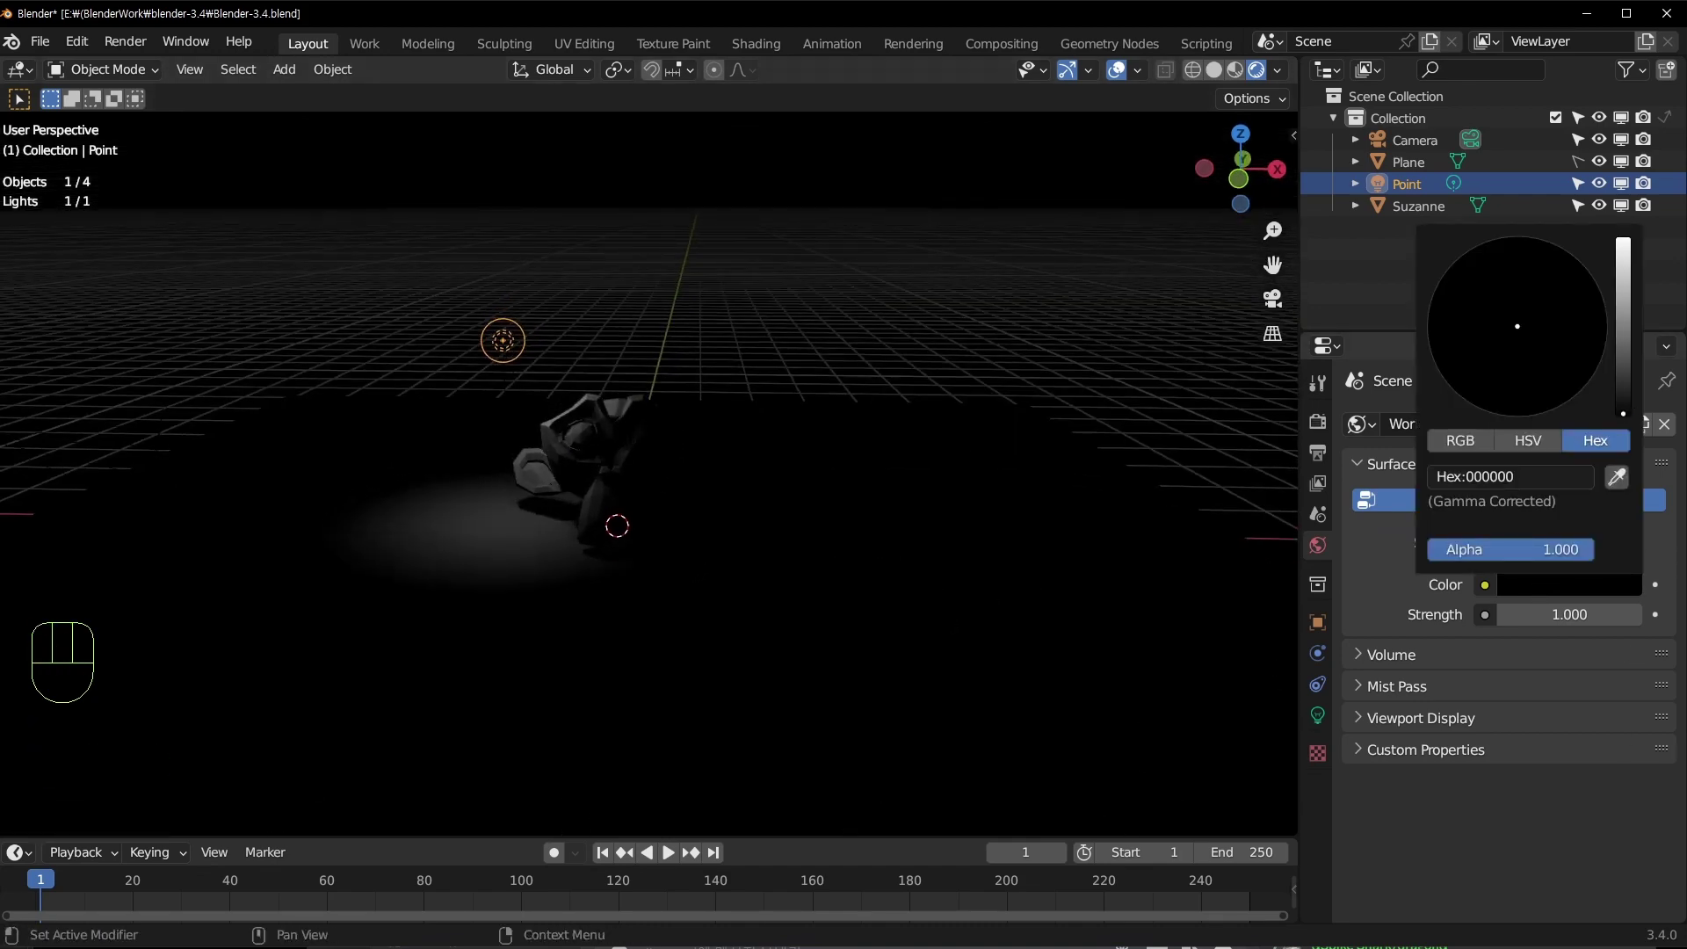
left_click_drag(1622, 414, 1622, 413)
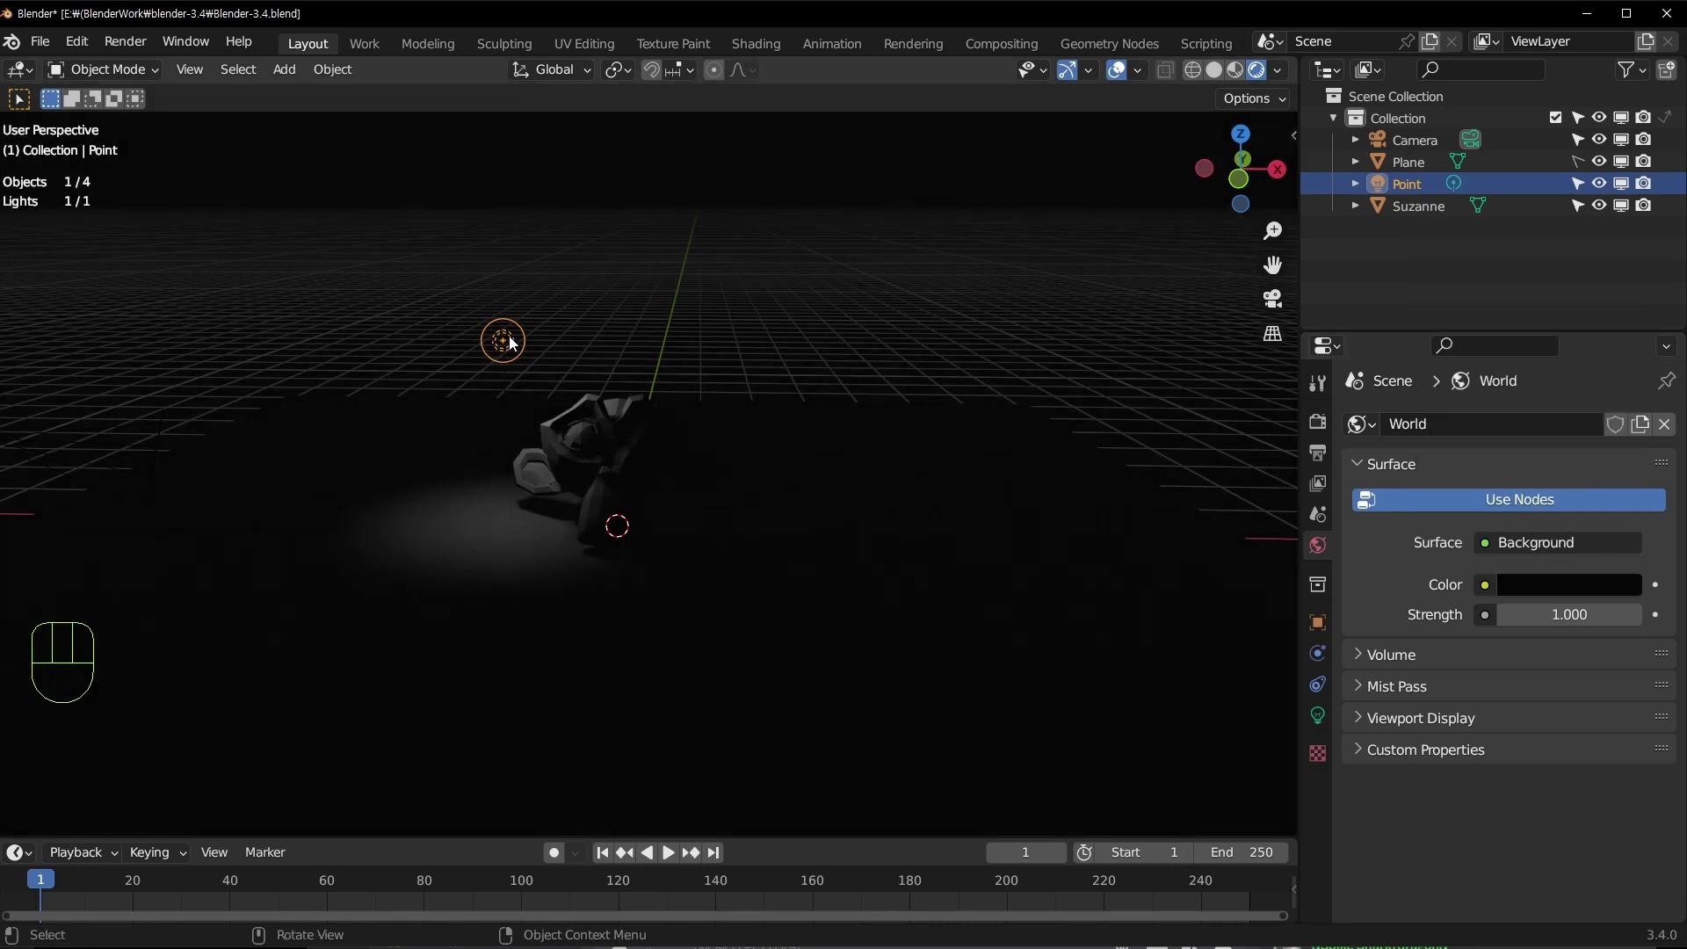
Step: Reposition the point light above Suzanne's ear side and show the light's data settings
left_click_drag(513, 344, 431, 288)
key("g")
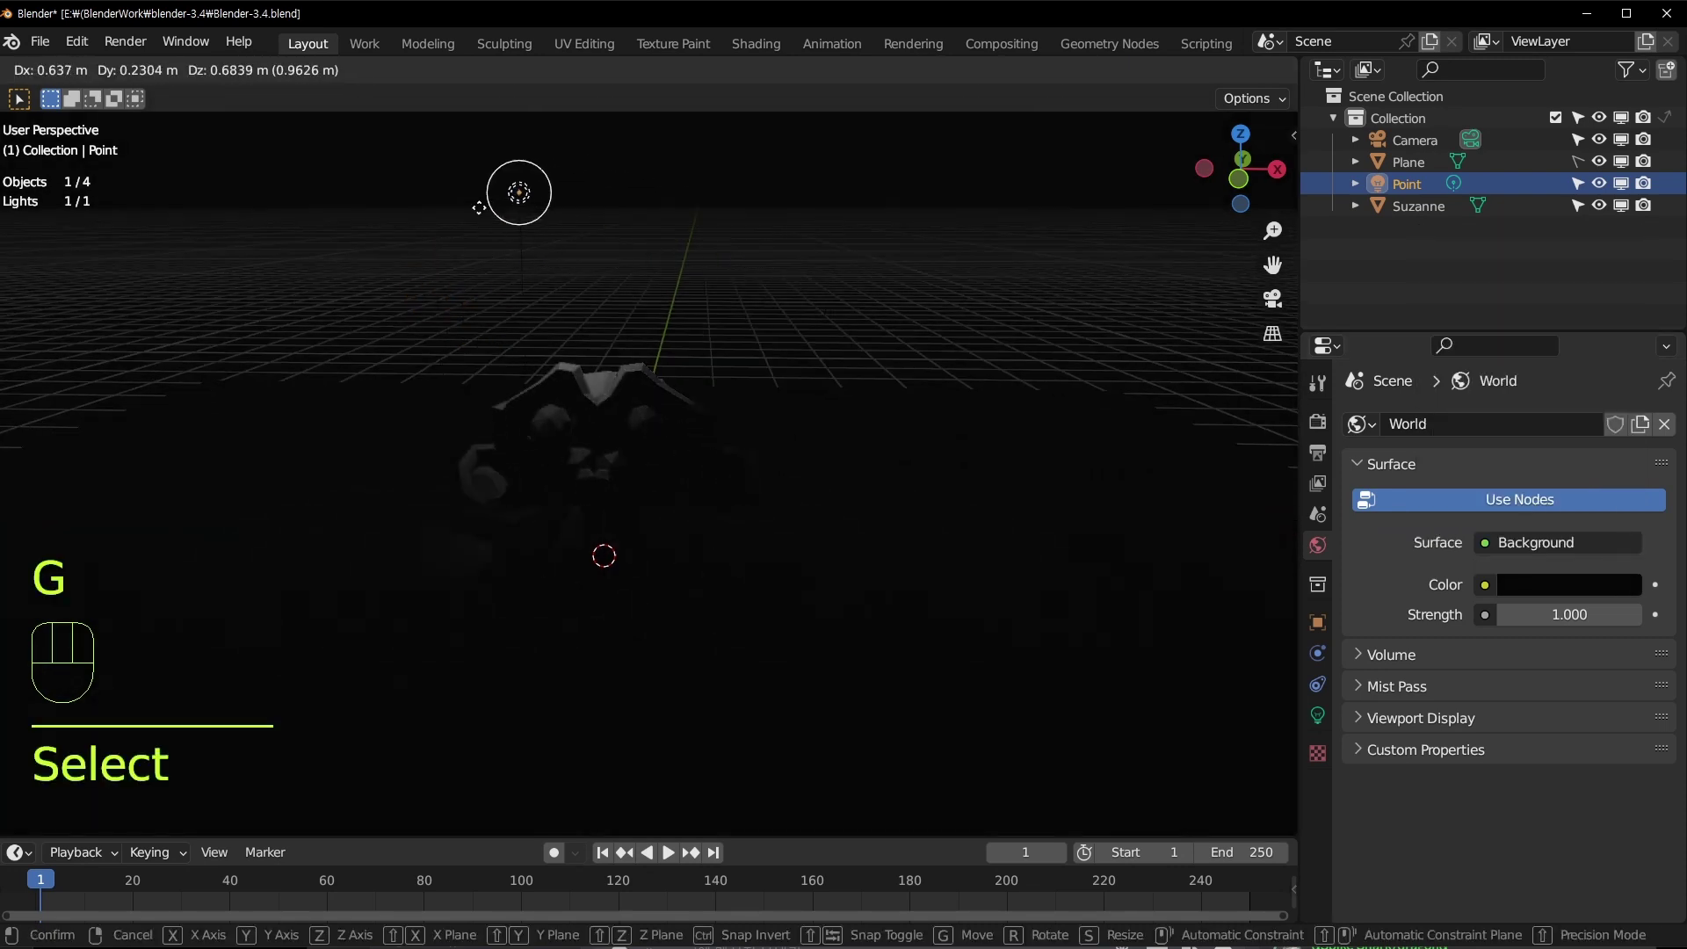
left_click(392, 271)
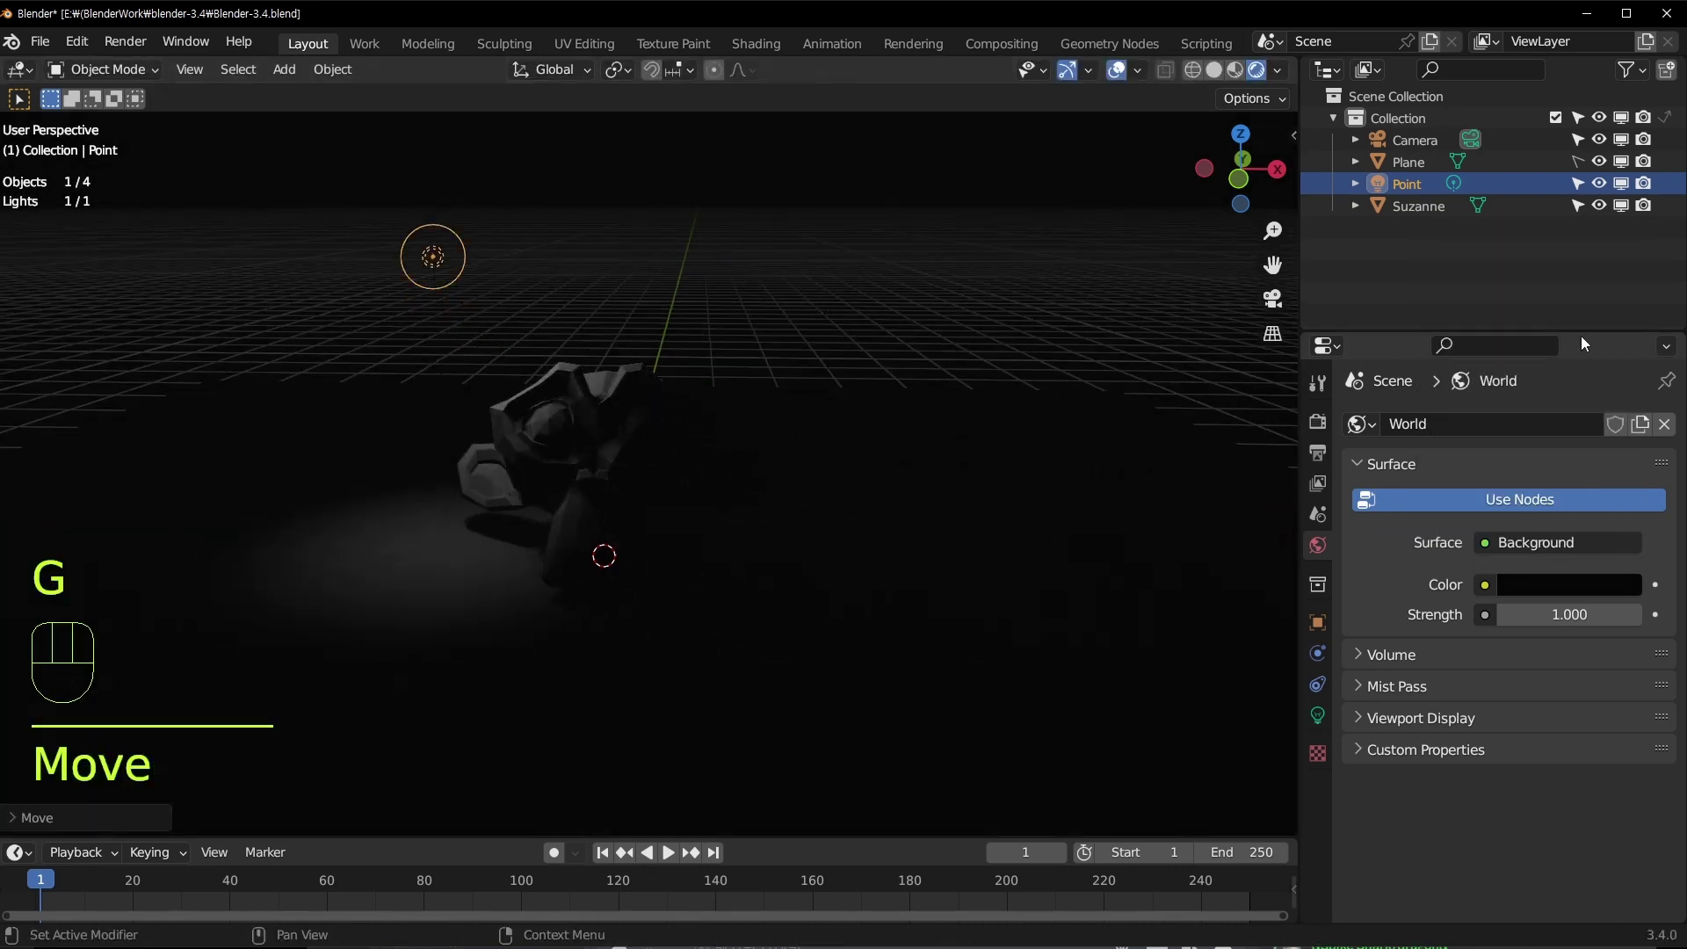
left_click(1317, 714)
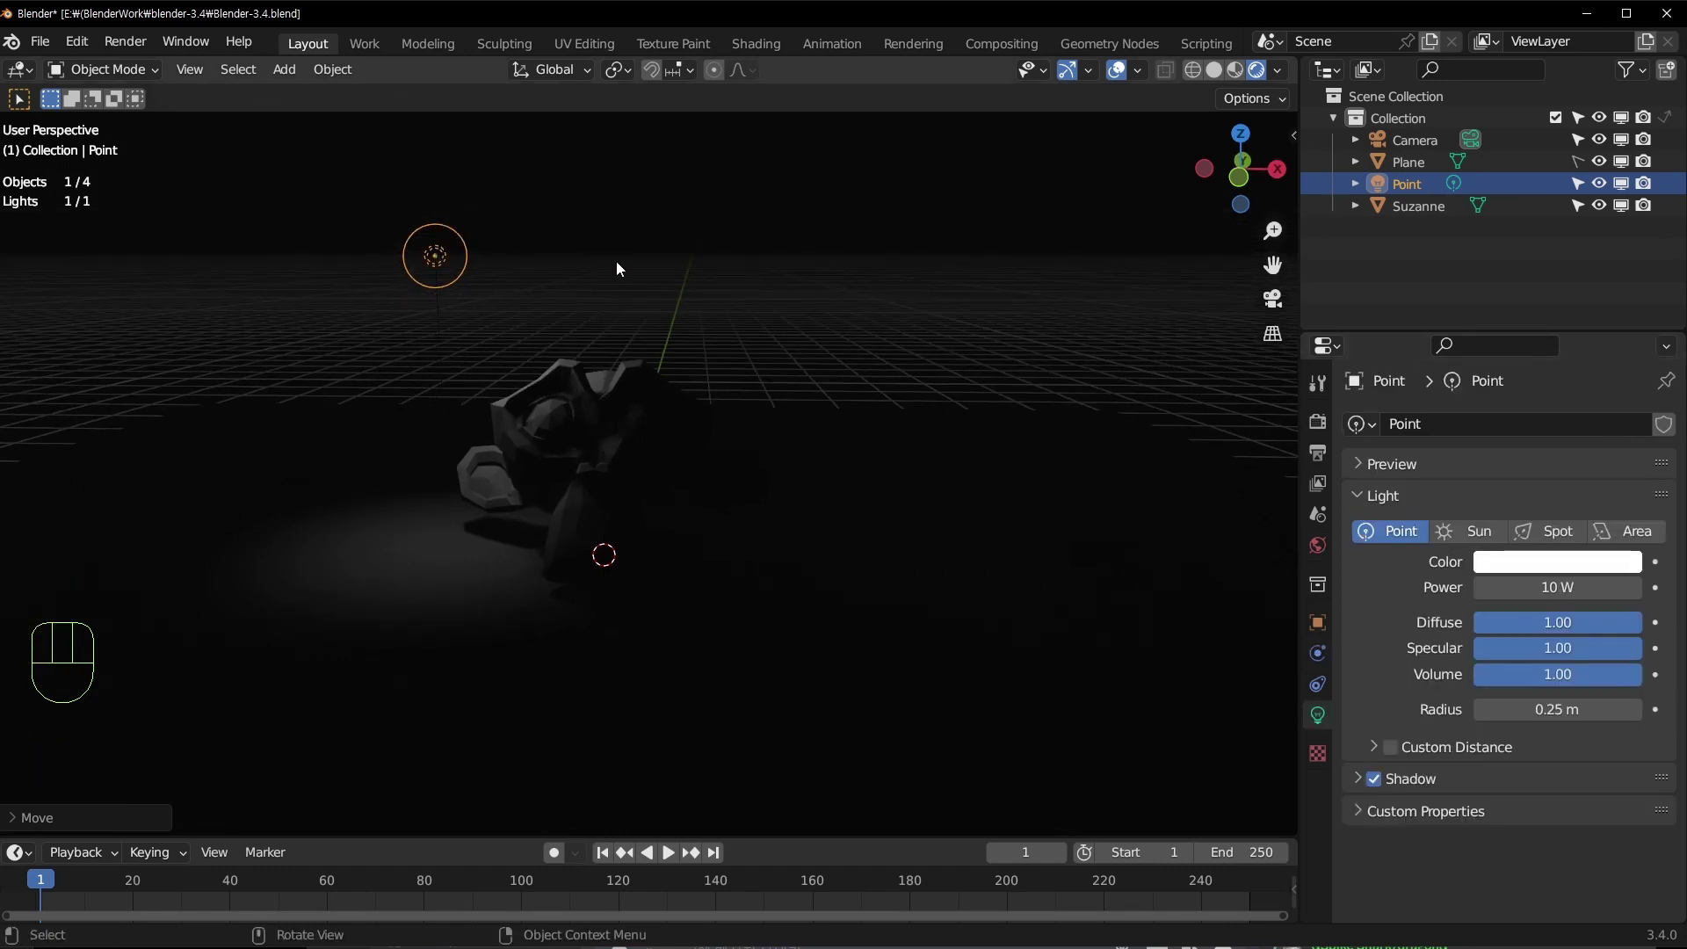
Step: Lower the point light to just above the plane, beside Suzanne's ear
key("g")
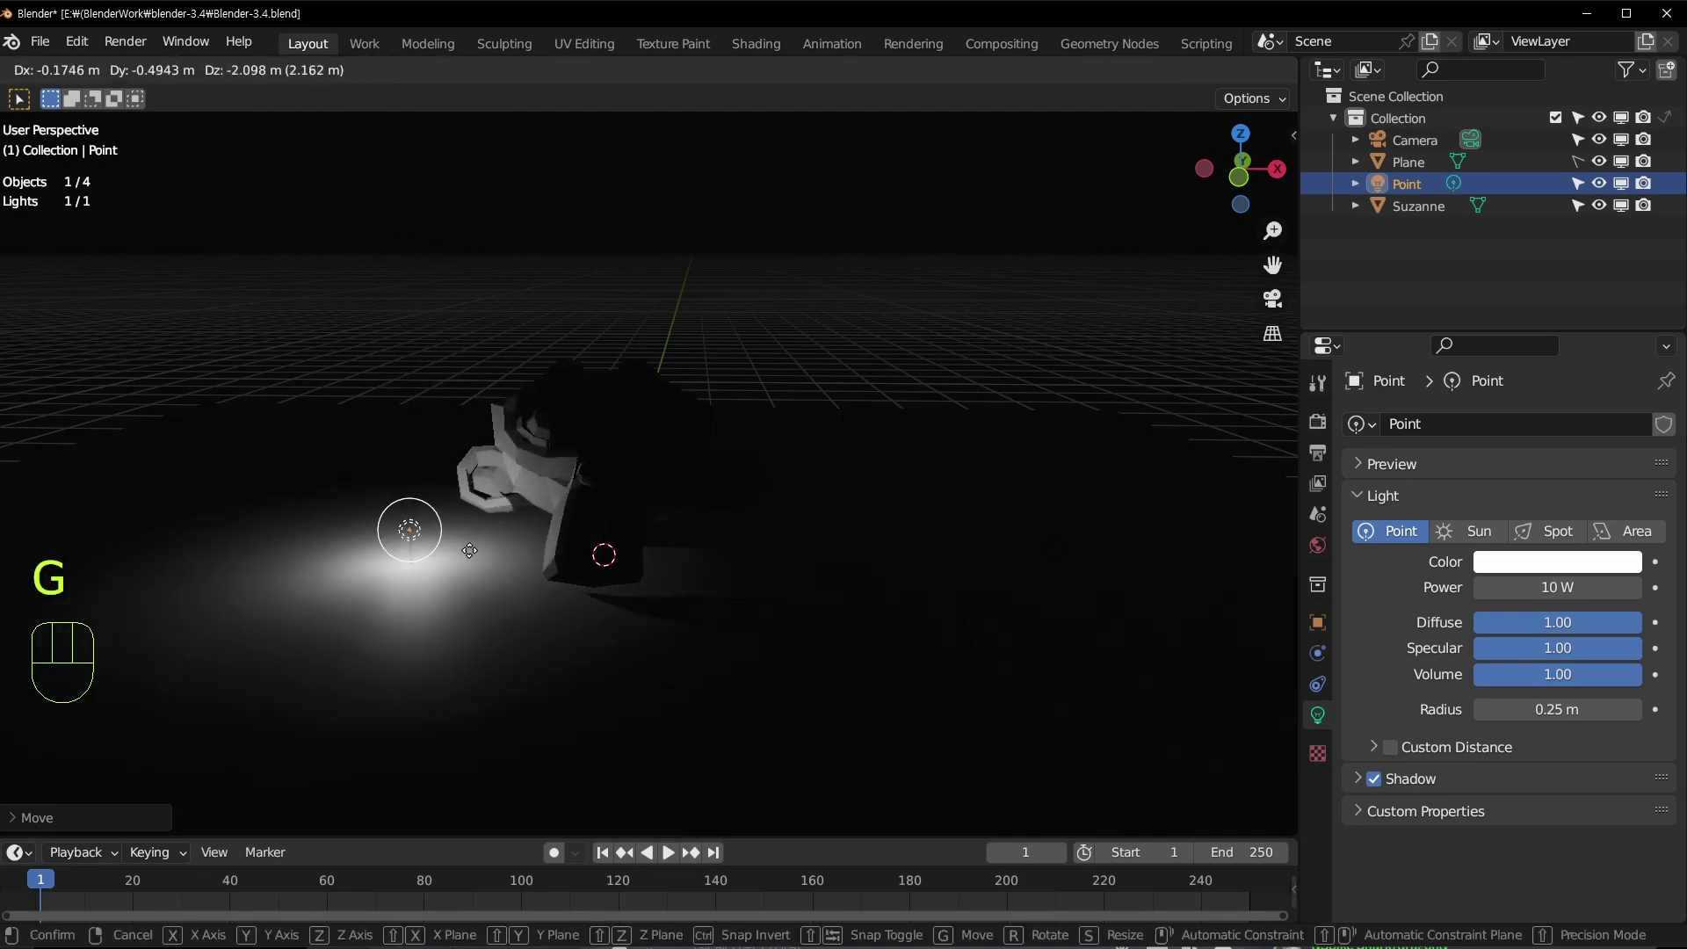
left_click(496, 538)
middle_click_drag(496, 532, 614, 471)
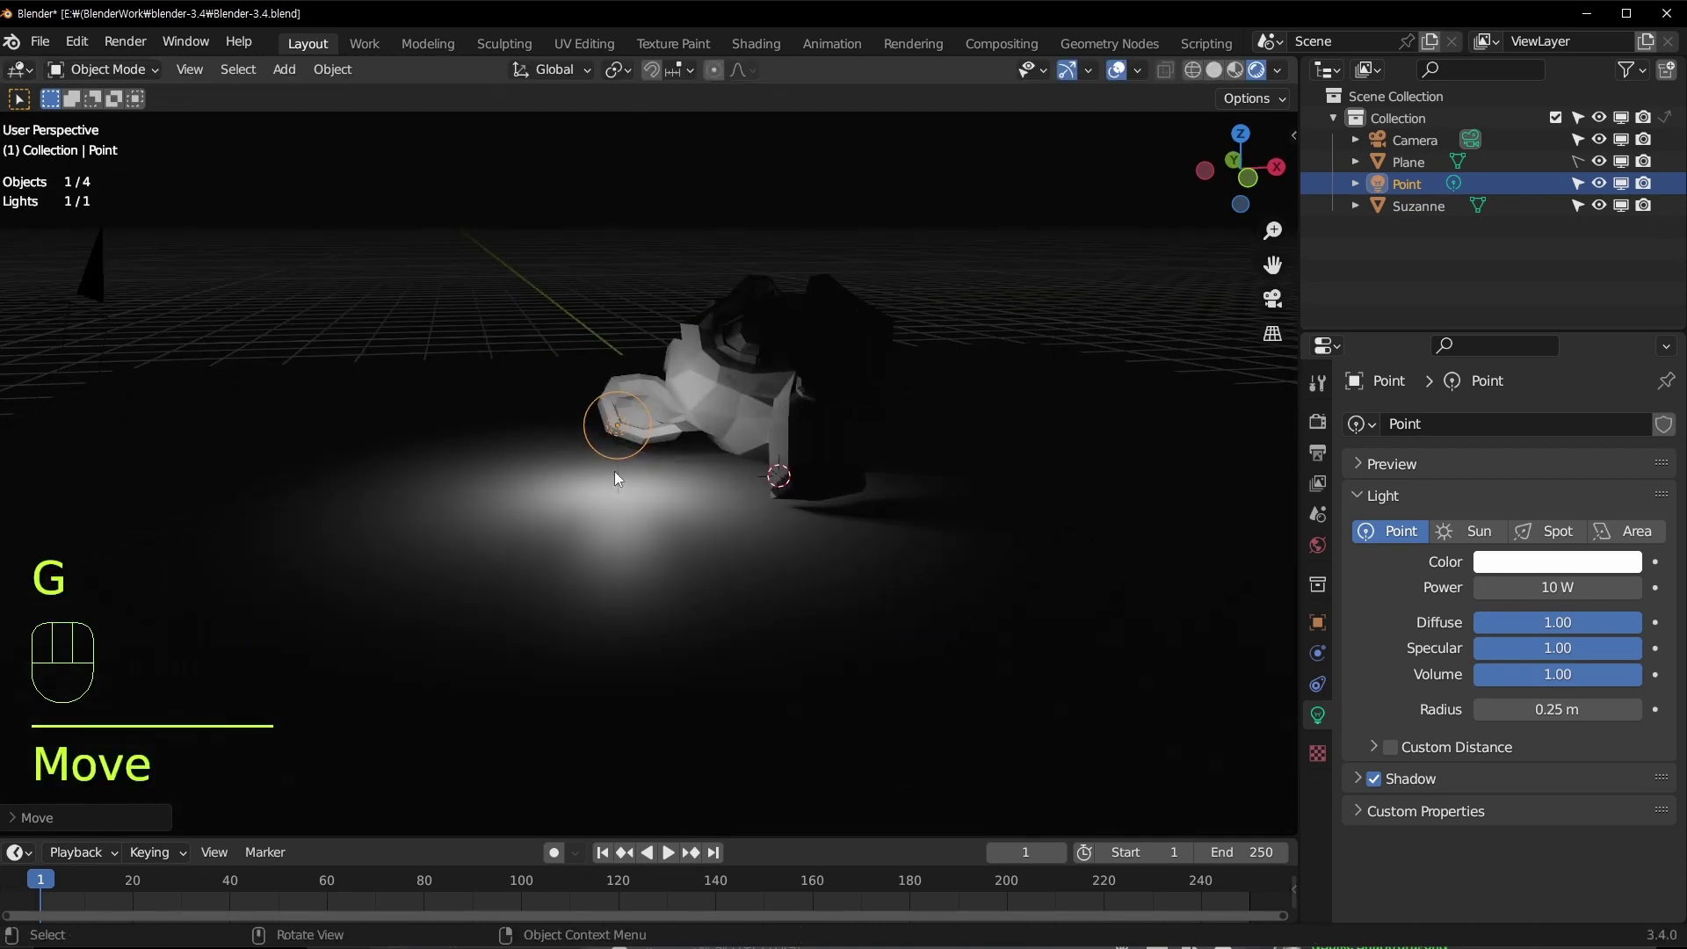
Step: Raise the point light from near the plane to above Suzanne's ear and forehead side
middle_click_drag(760, 390, 649, 371)
key("g")
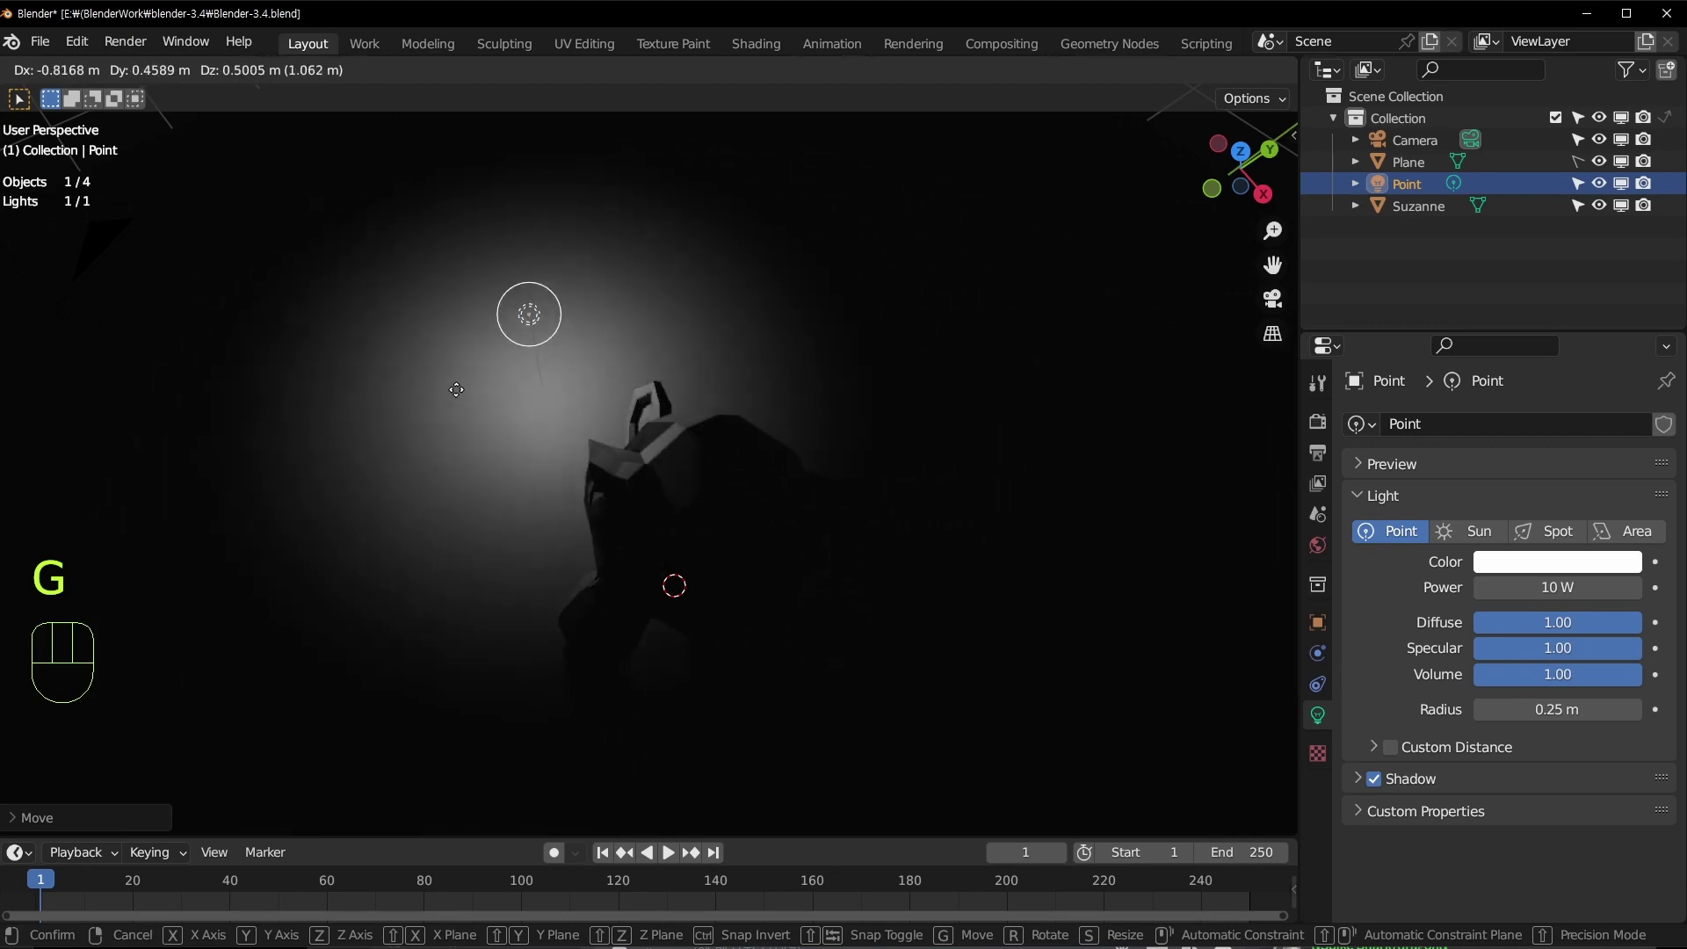
key("z")
middle_click_drag(551, 287, 543, 300)
left_click(522, 337)
middle_click_drag(470, 453, 628, 279)
key("g")
left_click(555, 355)
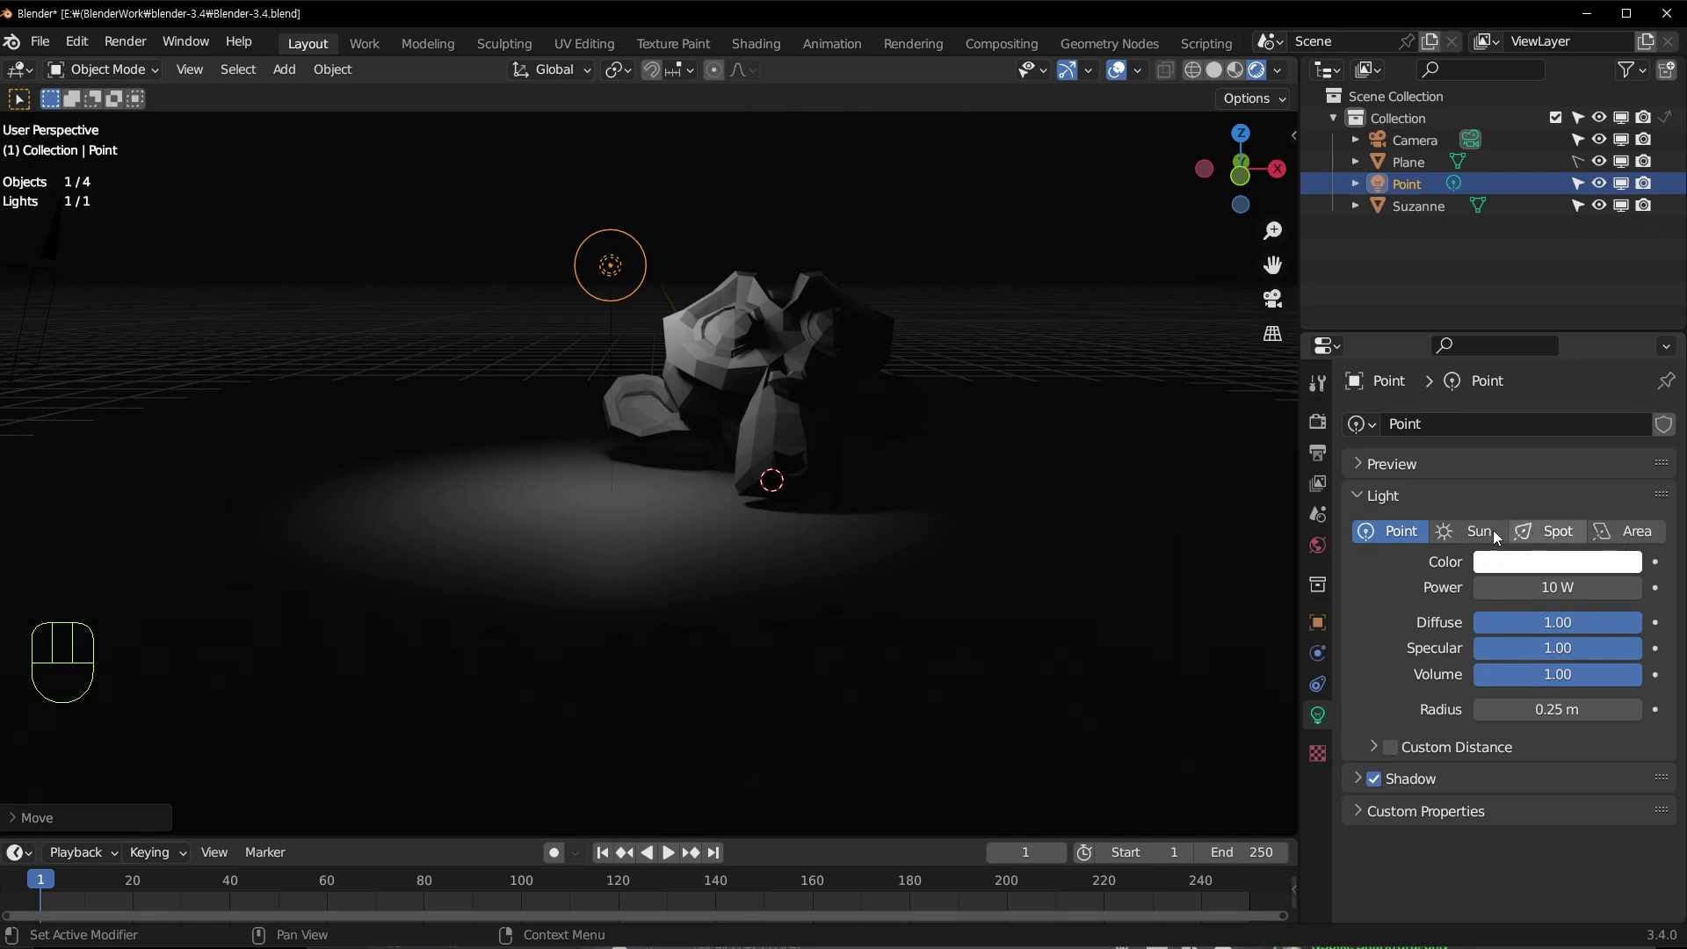
Step: Tint the Point-type light a very pale blue and set its power to 50 W
left_click(1402, 531)
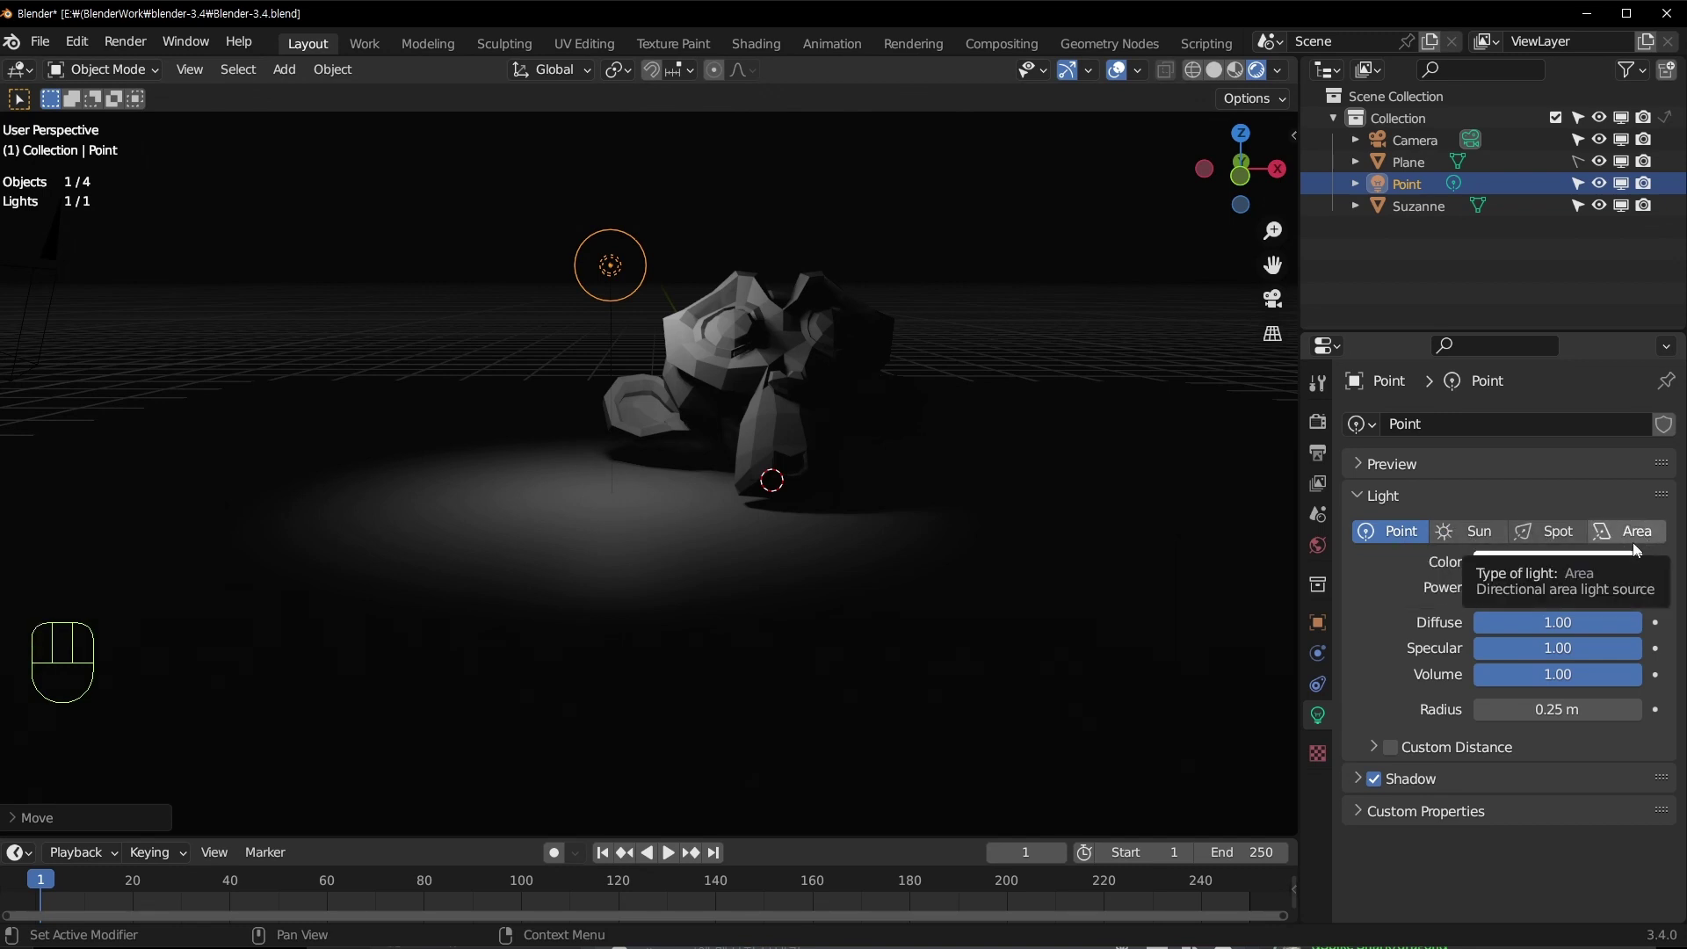
left_click(1567, 574)
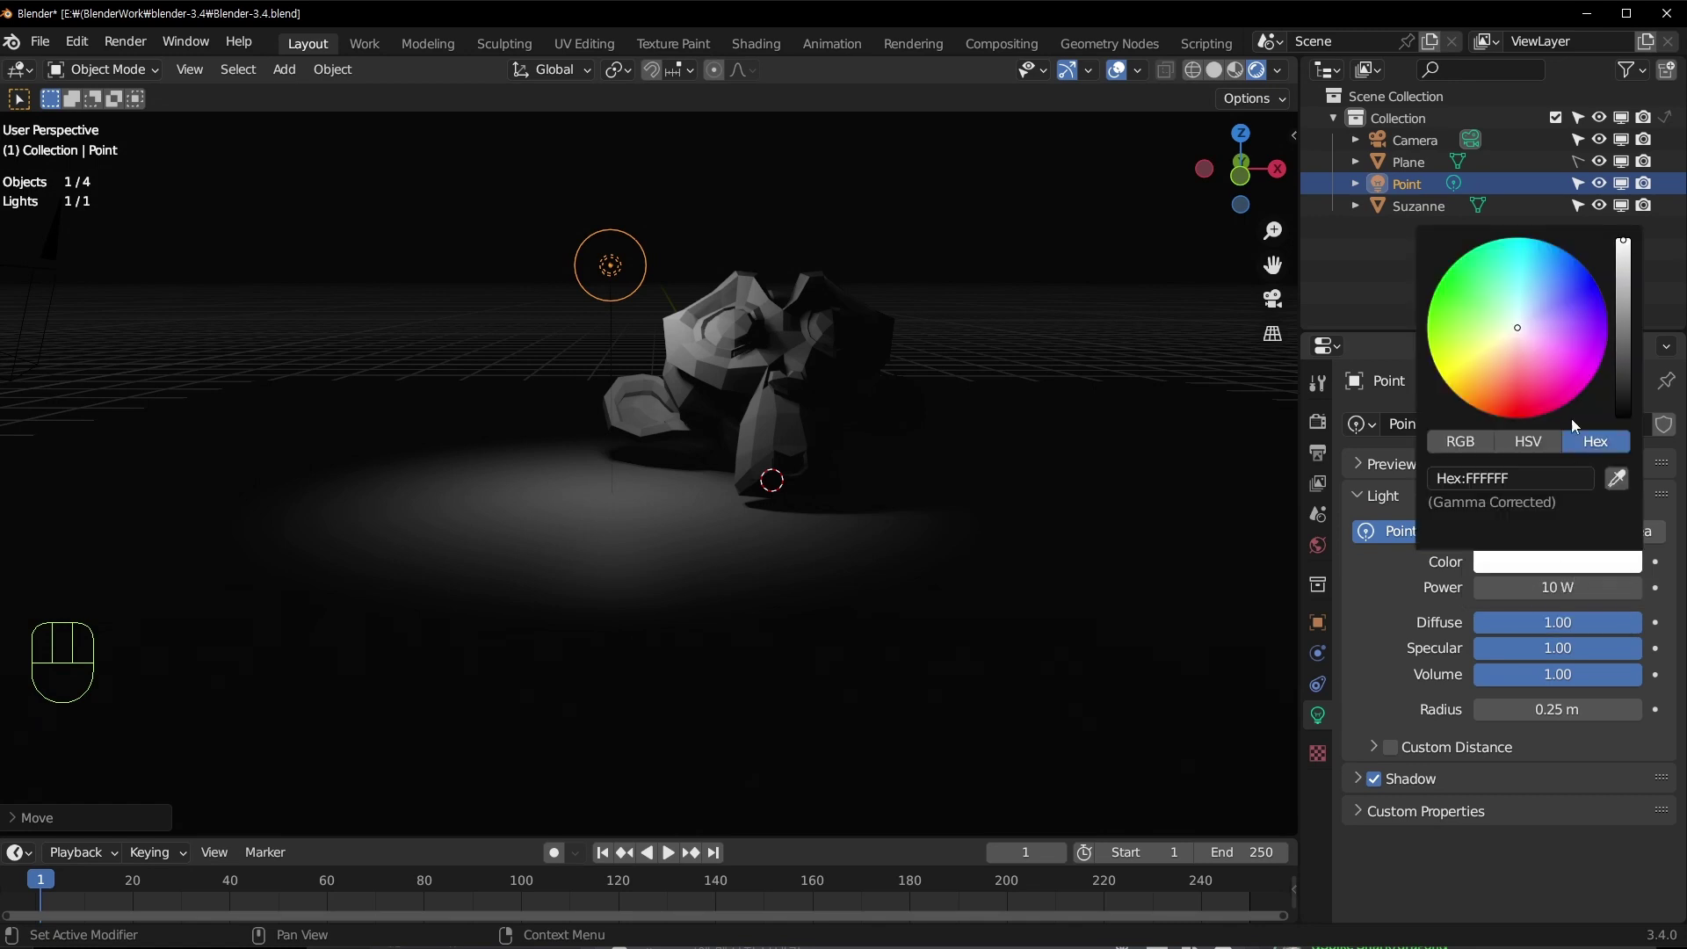
mouse_move(1519, 338)
left_mouse_down()
mouse_move(1498, 347)
mouse_move(1562, 271)
mouse_move(1517, 328)
left_mouse_up()
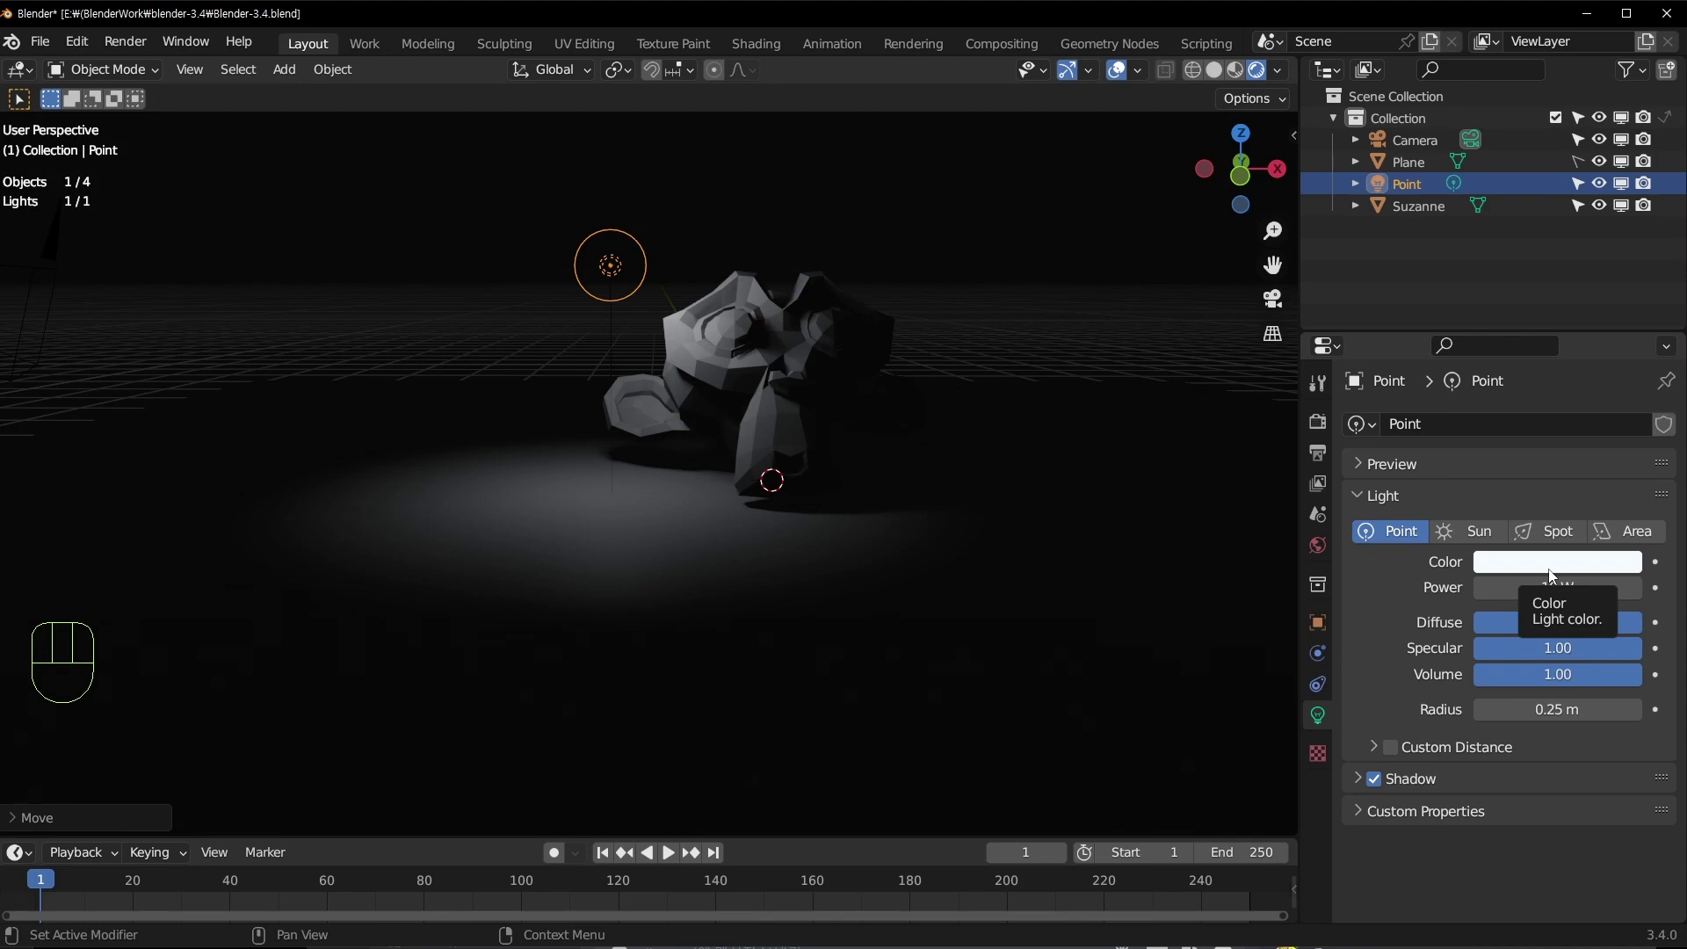
left_click_drag(1545, 582, 1579, 582)
Step: Move the point light around Suzanne's head, leaving it above the ear on the lit side
middle_click_drag(651, 302, 657, 268)
key("g")
left_click(687, 256)
key("g")
left_click(602, 174)
scroll(630, 234, "up", 2)
middle_click_drag(615, 188, 652, 414)
key("g")
left_click(673, 215)
middle_click_drag(652, 414, 618, 352)
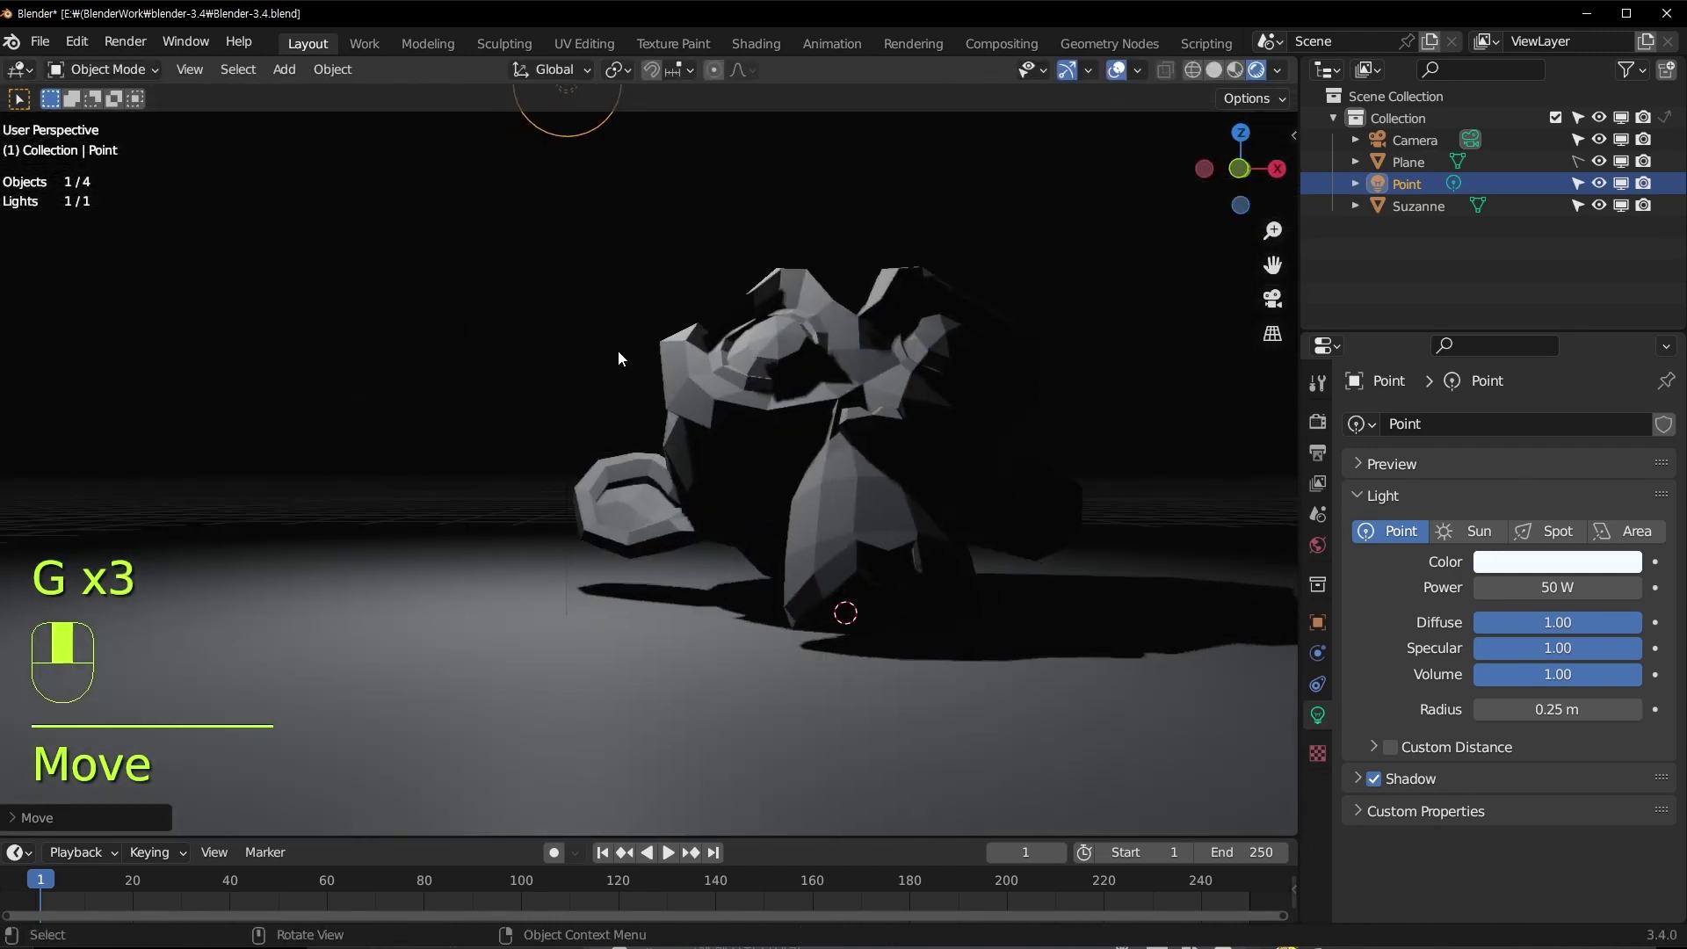
key("g")
left_click(632, 265)
middle_click_drag(636, 264, 675, 435, "shift")
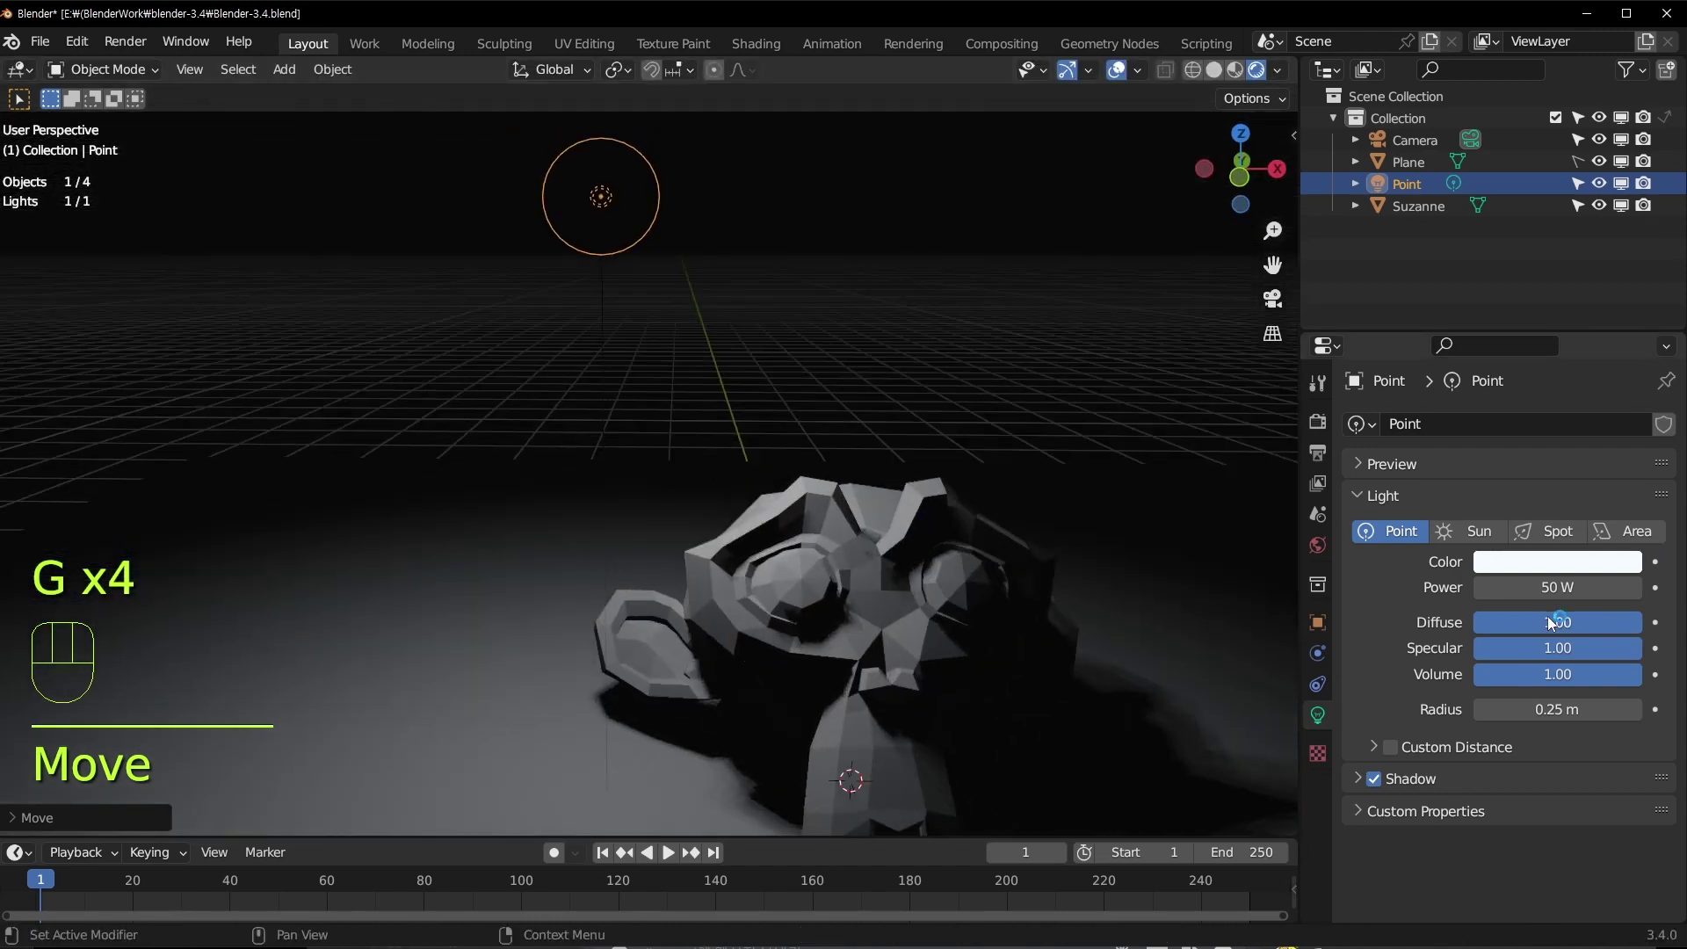
Step: Set the point light's power to 100 W
left_click(1557, 587)
type("100")
key("Return")
scroll(654, 313, "down", 4)
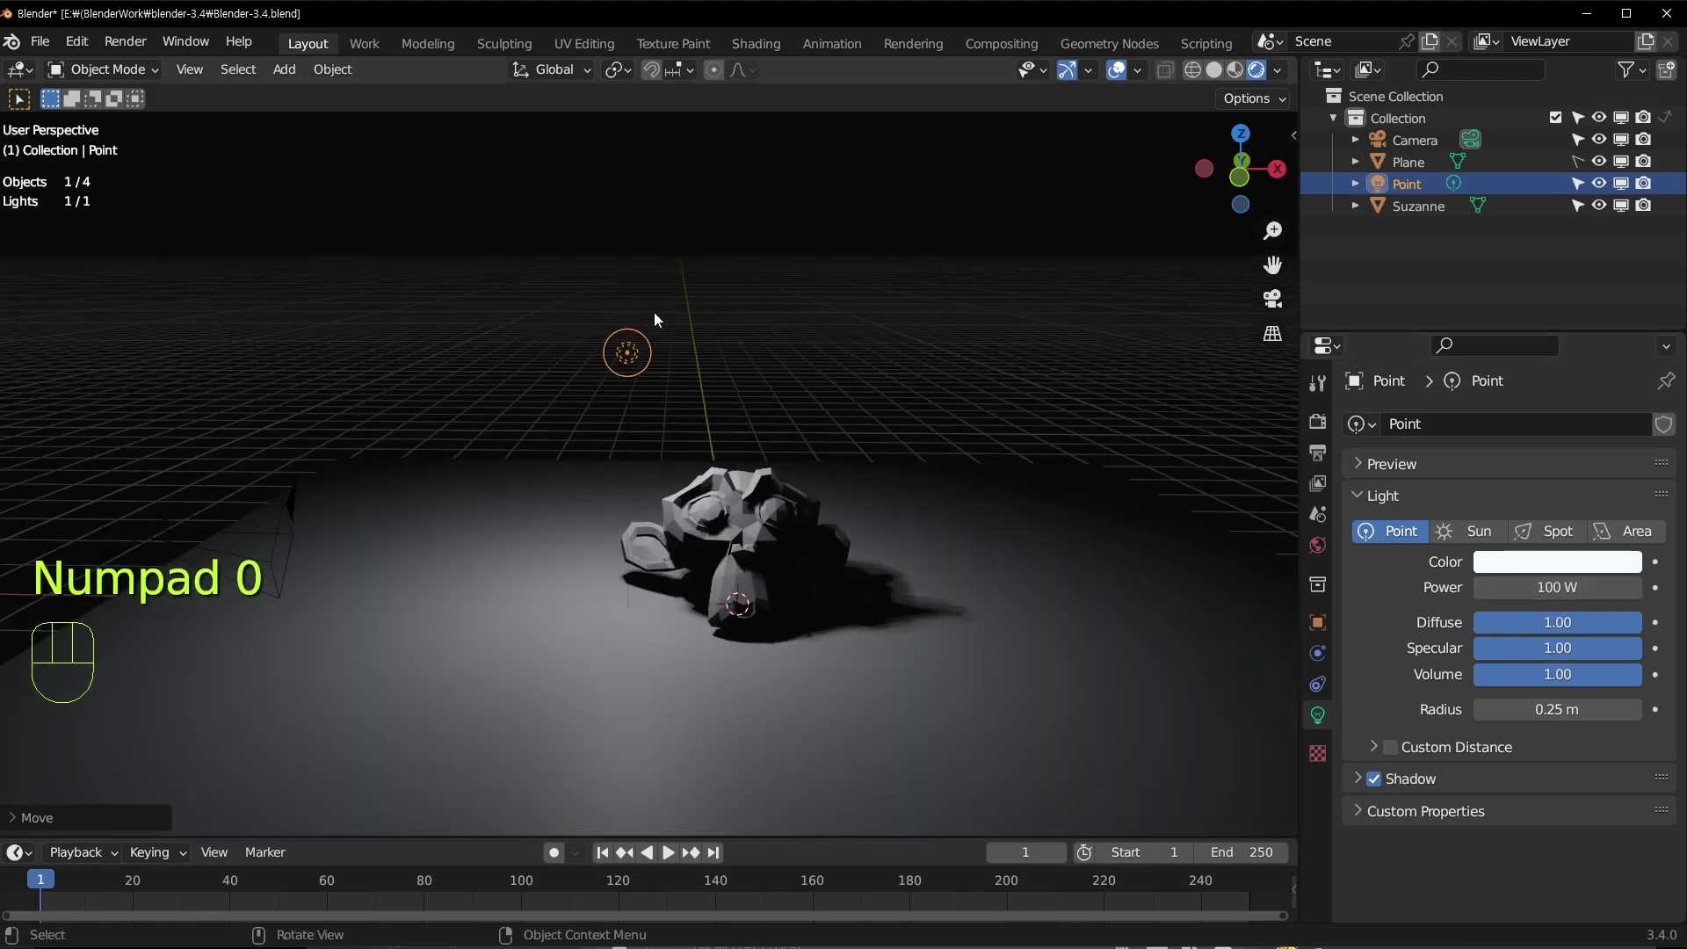
Step: Fine-tune the point light's position above and beside Suzanne's ear to cast a long shadow across the plane
key("g")
left_click(574, 402)
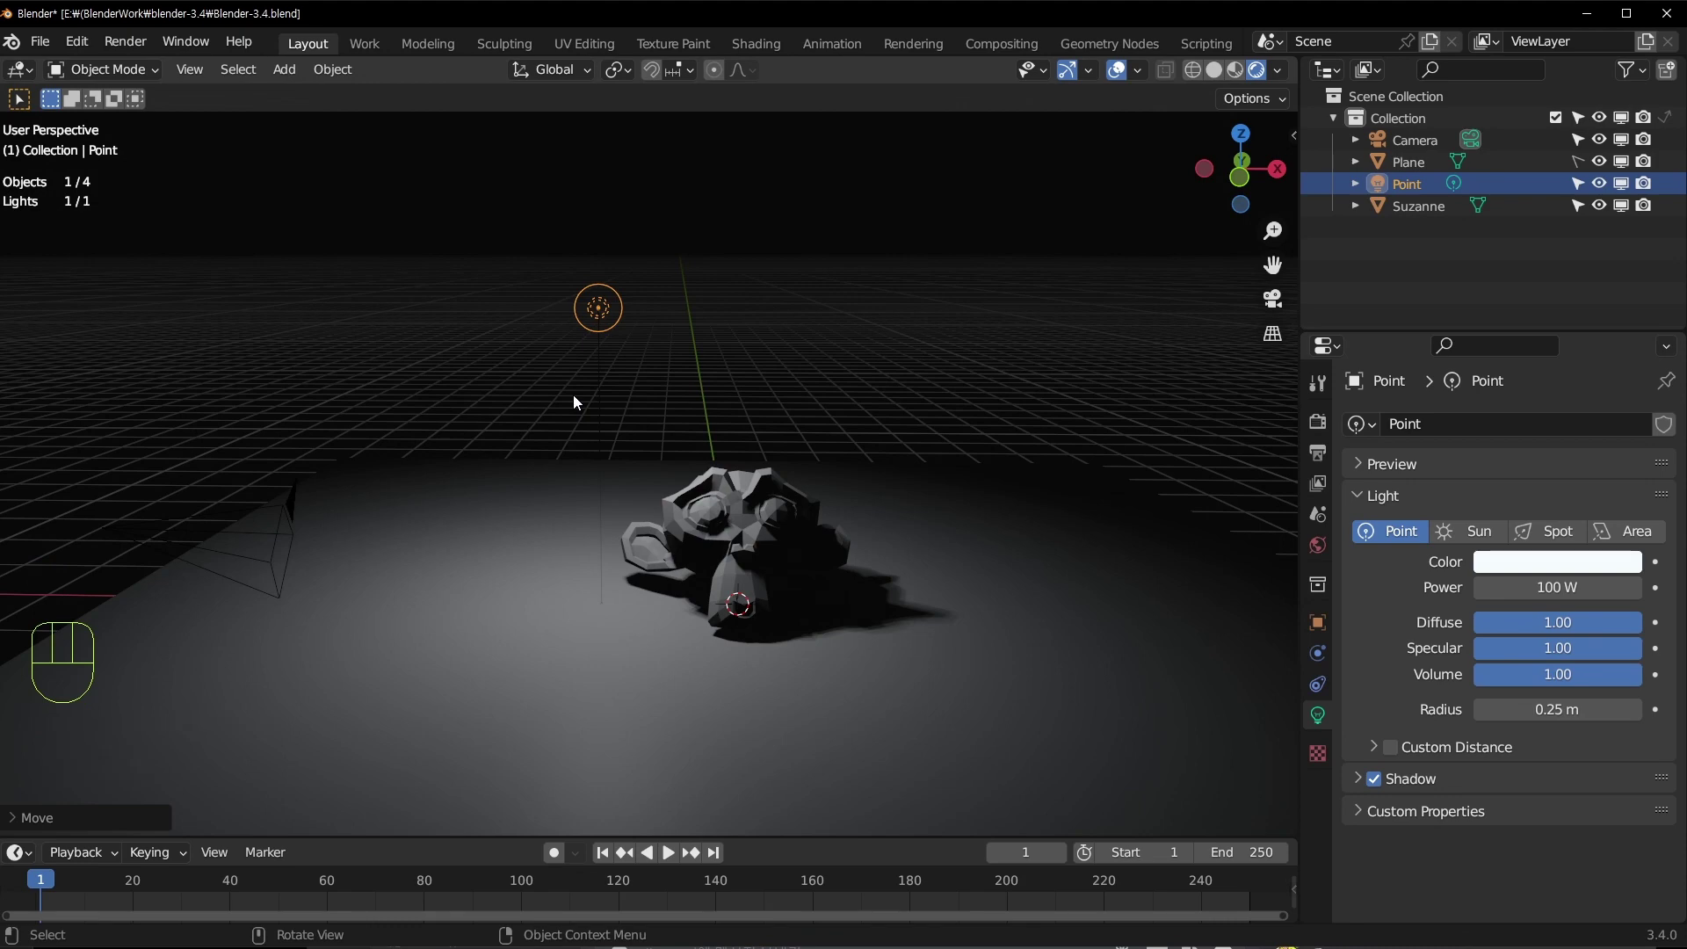
scroll(620, 395, "up", 2)
key("g")
left_click(615, 375)
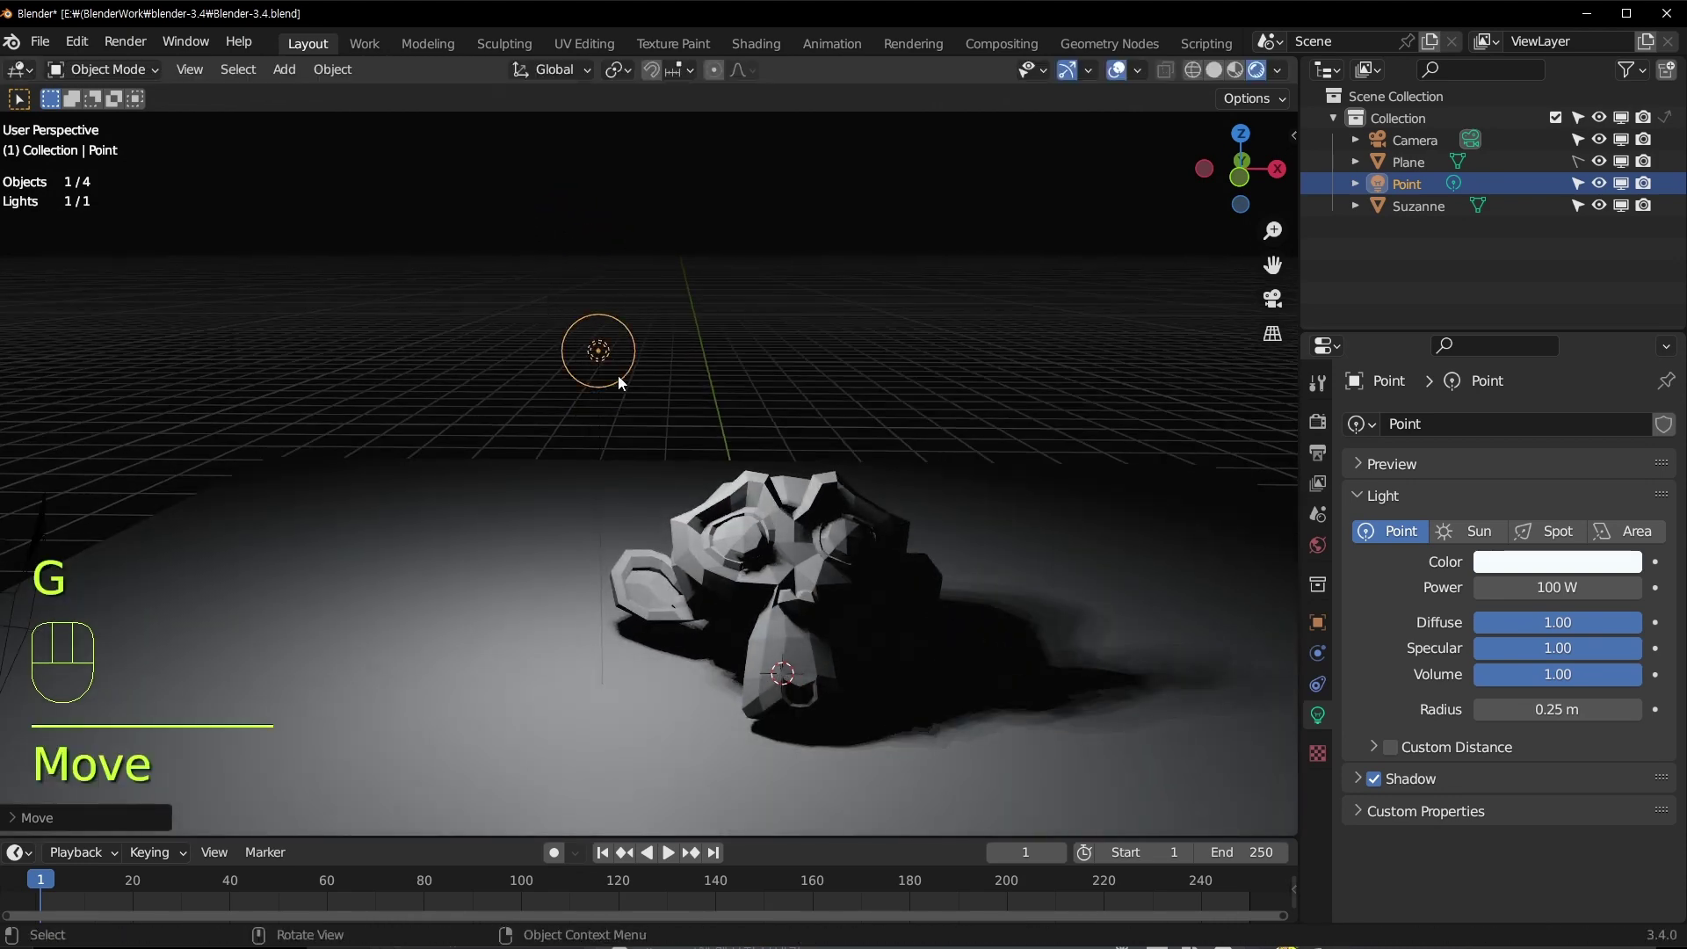
key("g")
left_click(626, 375)
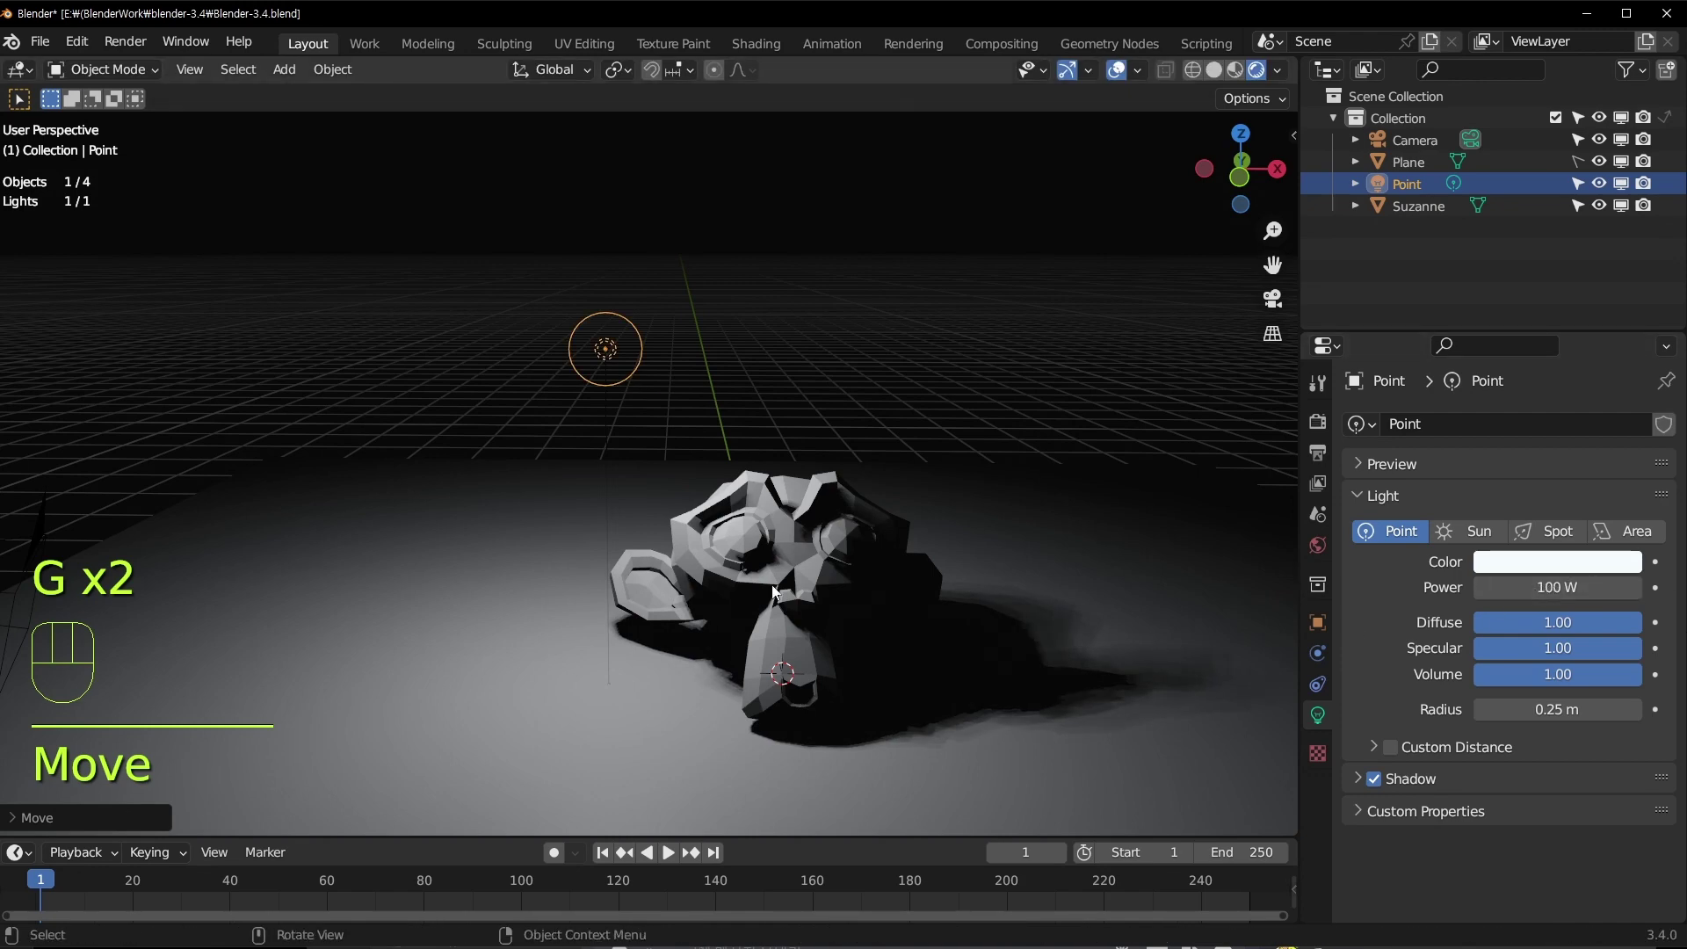
mouse_move(783, 592)
middle_mouse_down()
mouse_move(617, 592)
mouse_move(763, 593)
middle_mouse_up()
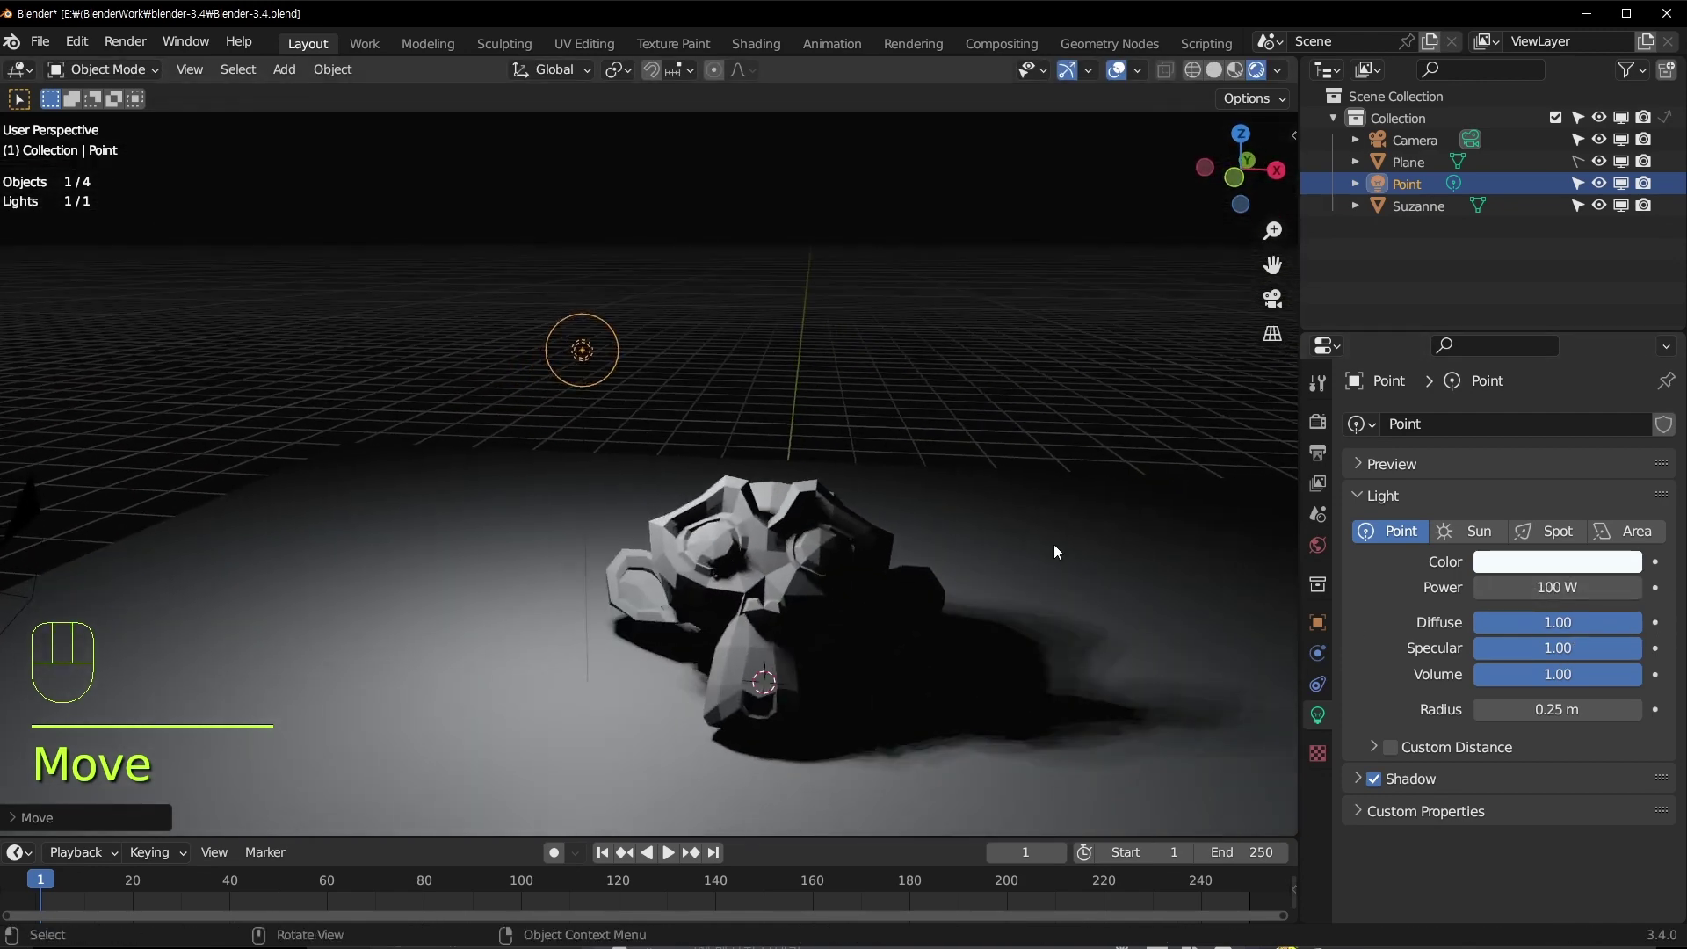
middle_click_drag(1055, 554, 806, 533)
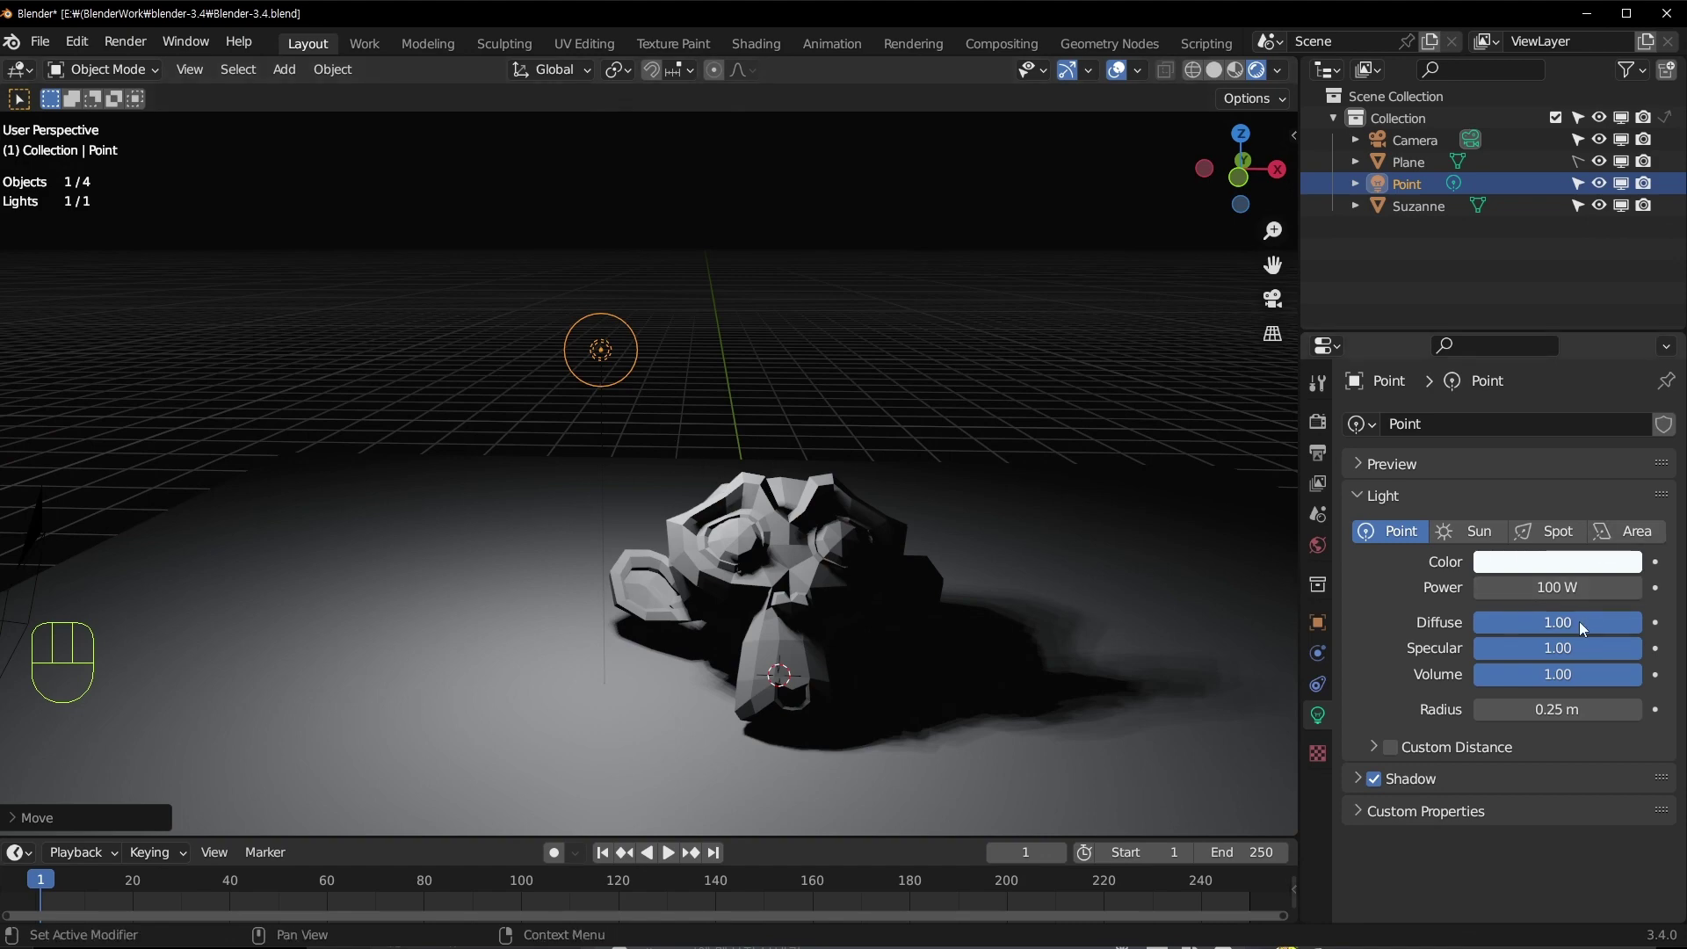
Step: Set the point light's Diffuse factor to 0.00 to compare the shading, and restore it to 1.00
left_click_drag(1584, 625, 1405, 624)
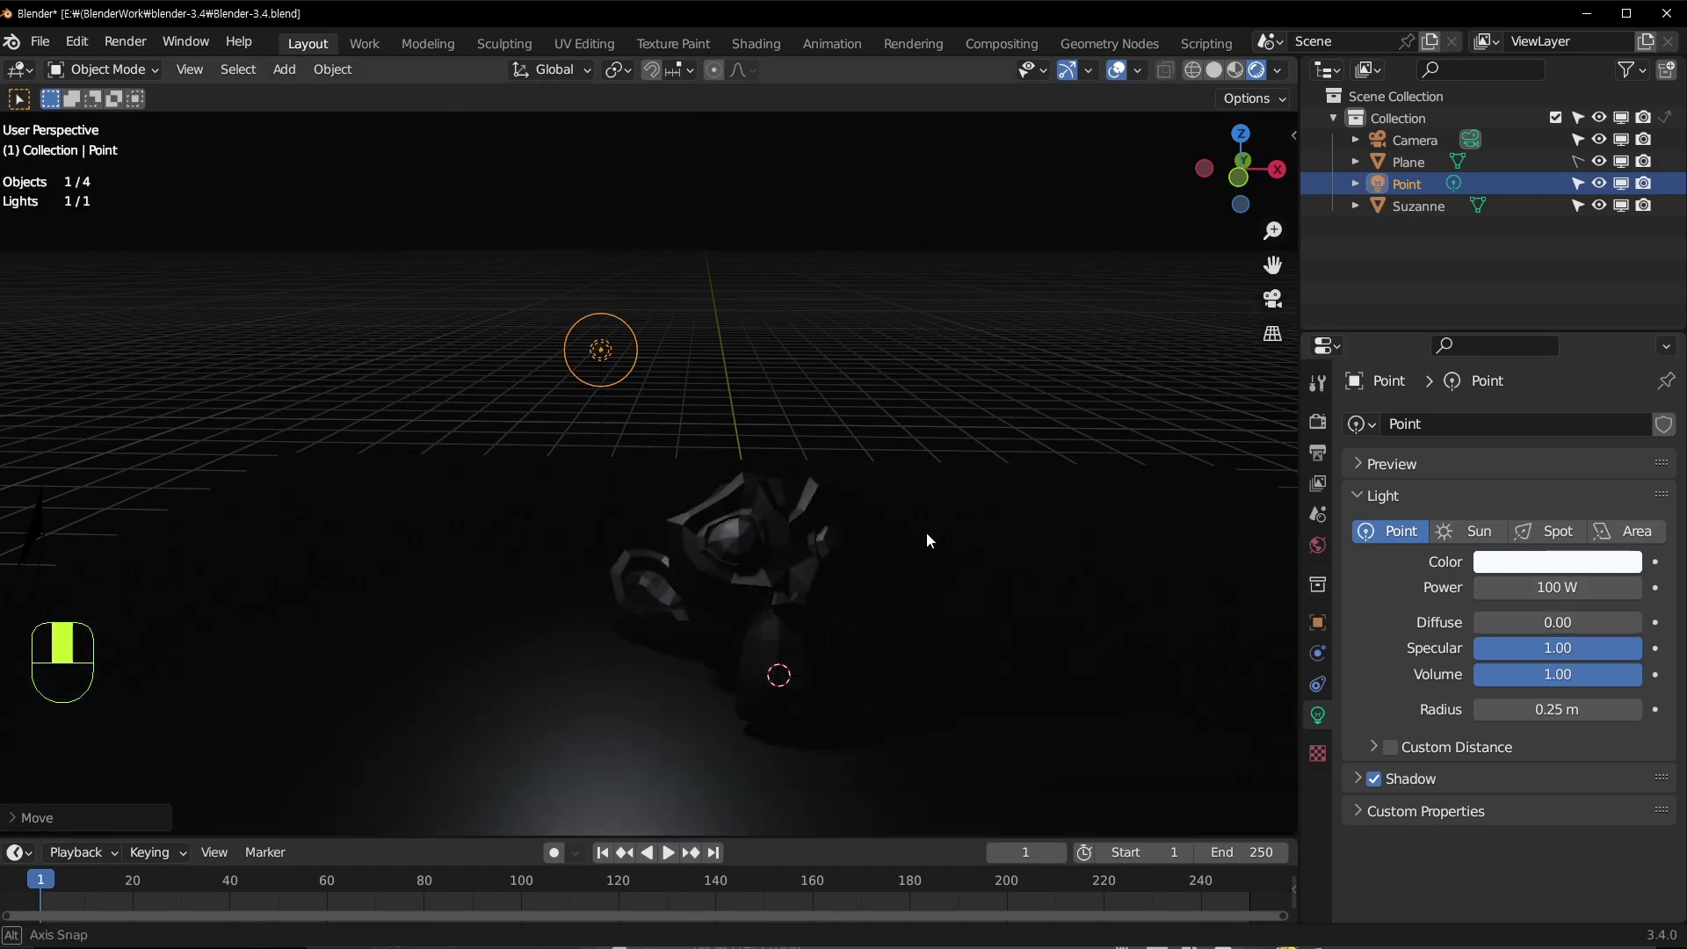
middle_click_drag(926, 534, 1024, 485)
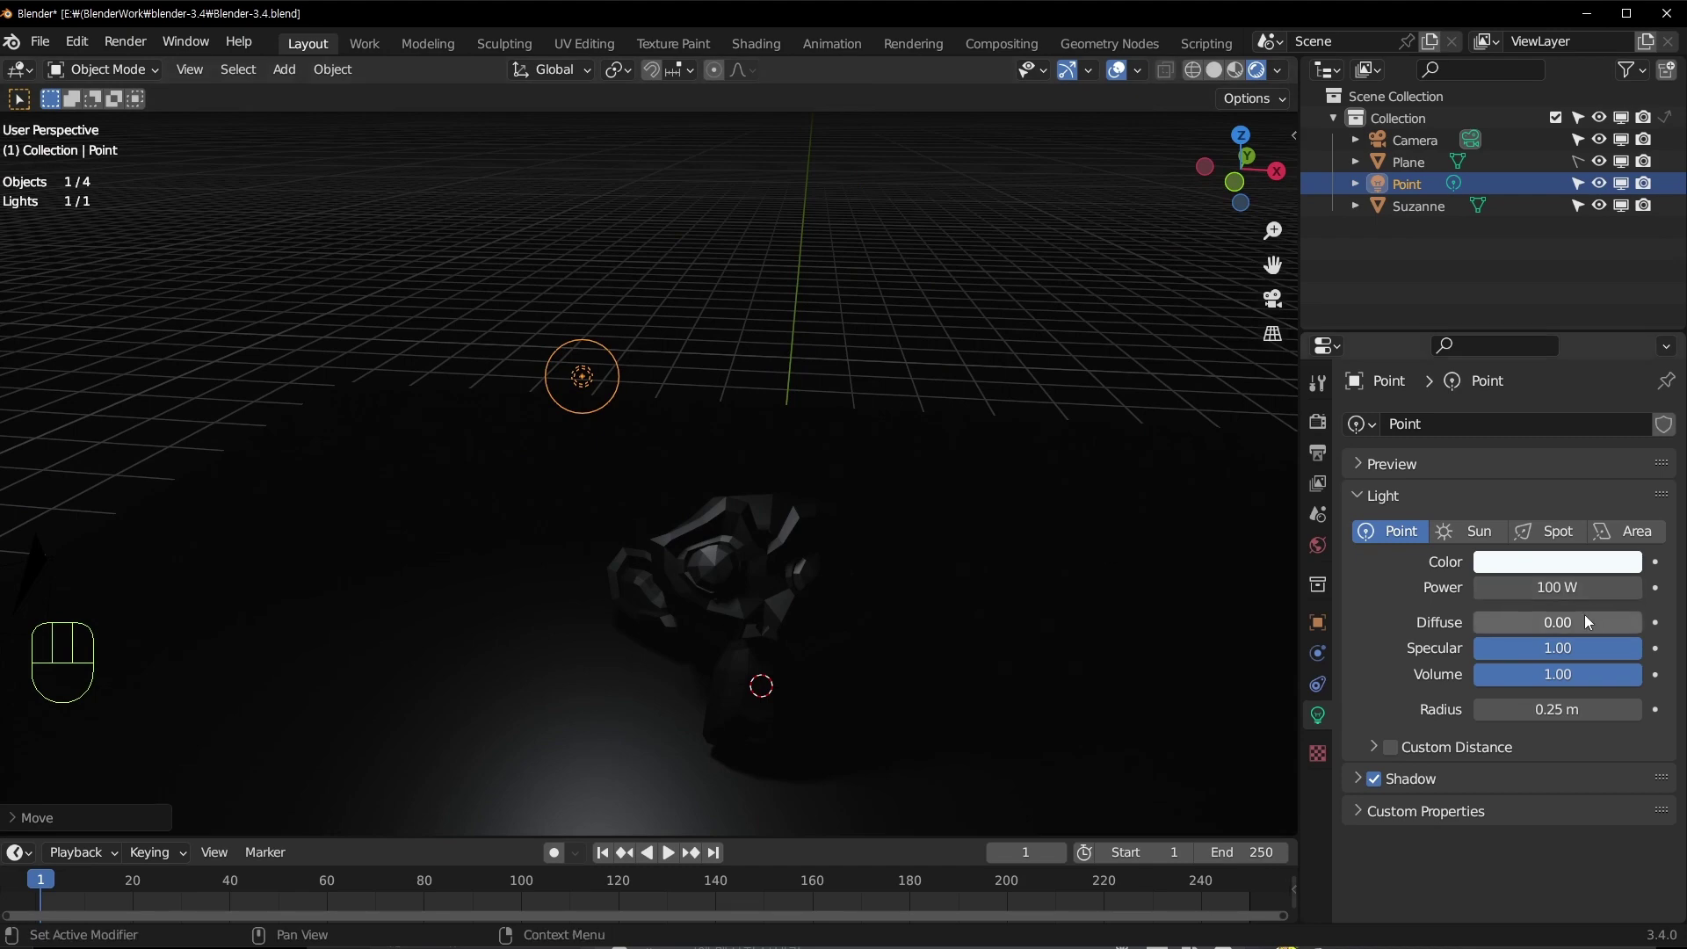
left_click_drag(1555, 624, 1651, 623)
middle_click_drag(747, 422, 759, 505)
Step: Set the point light's Specular and Diffuse factors both to 0.00
left_click_drag(1571, 649, 1402, 648)
middle_click_drag(997, 650, 977, 489)
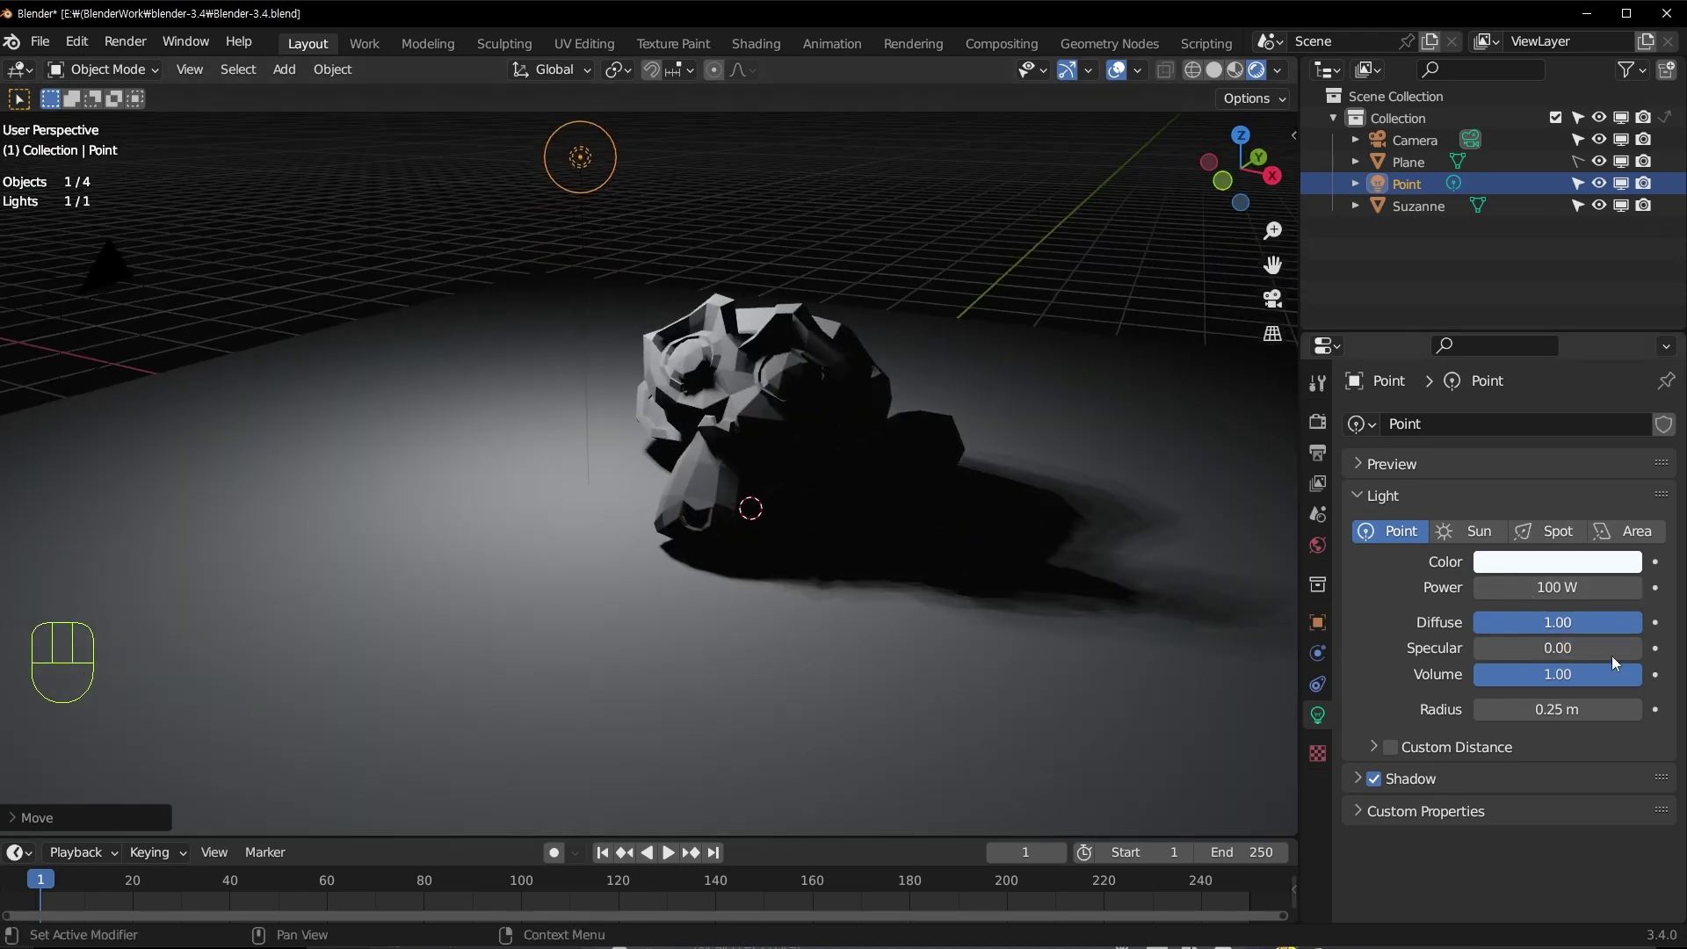
left_click_drag(1610, 626, 1476, 626)
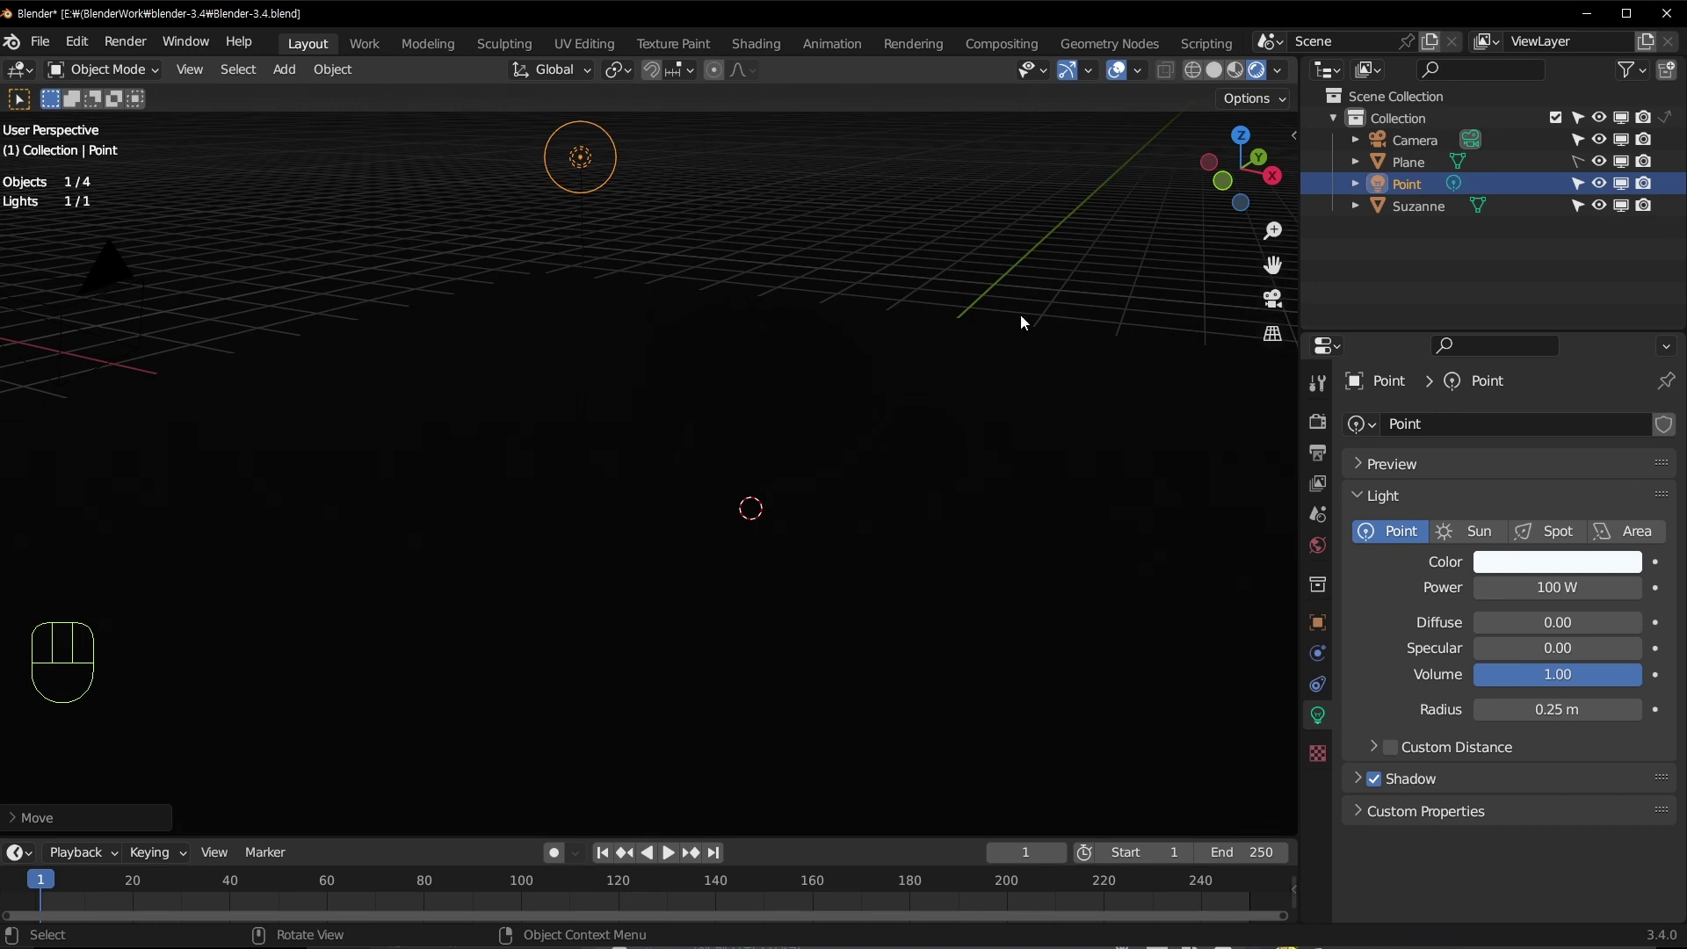
Step: Restore the point light's Specular factor to 1.00
middle_click_drag(931, 276, 900, 344)
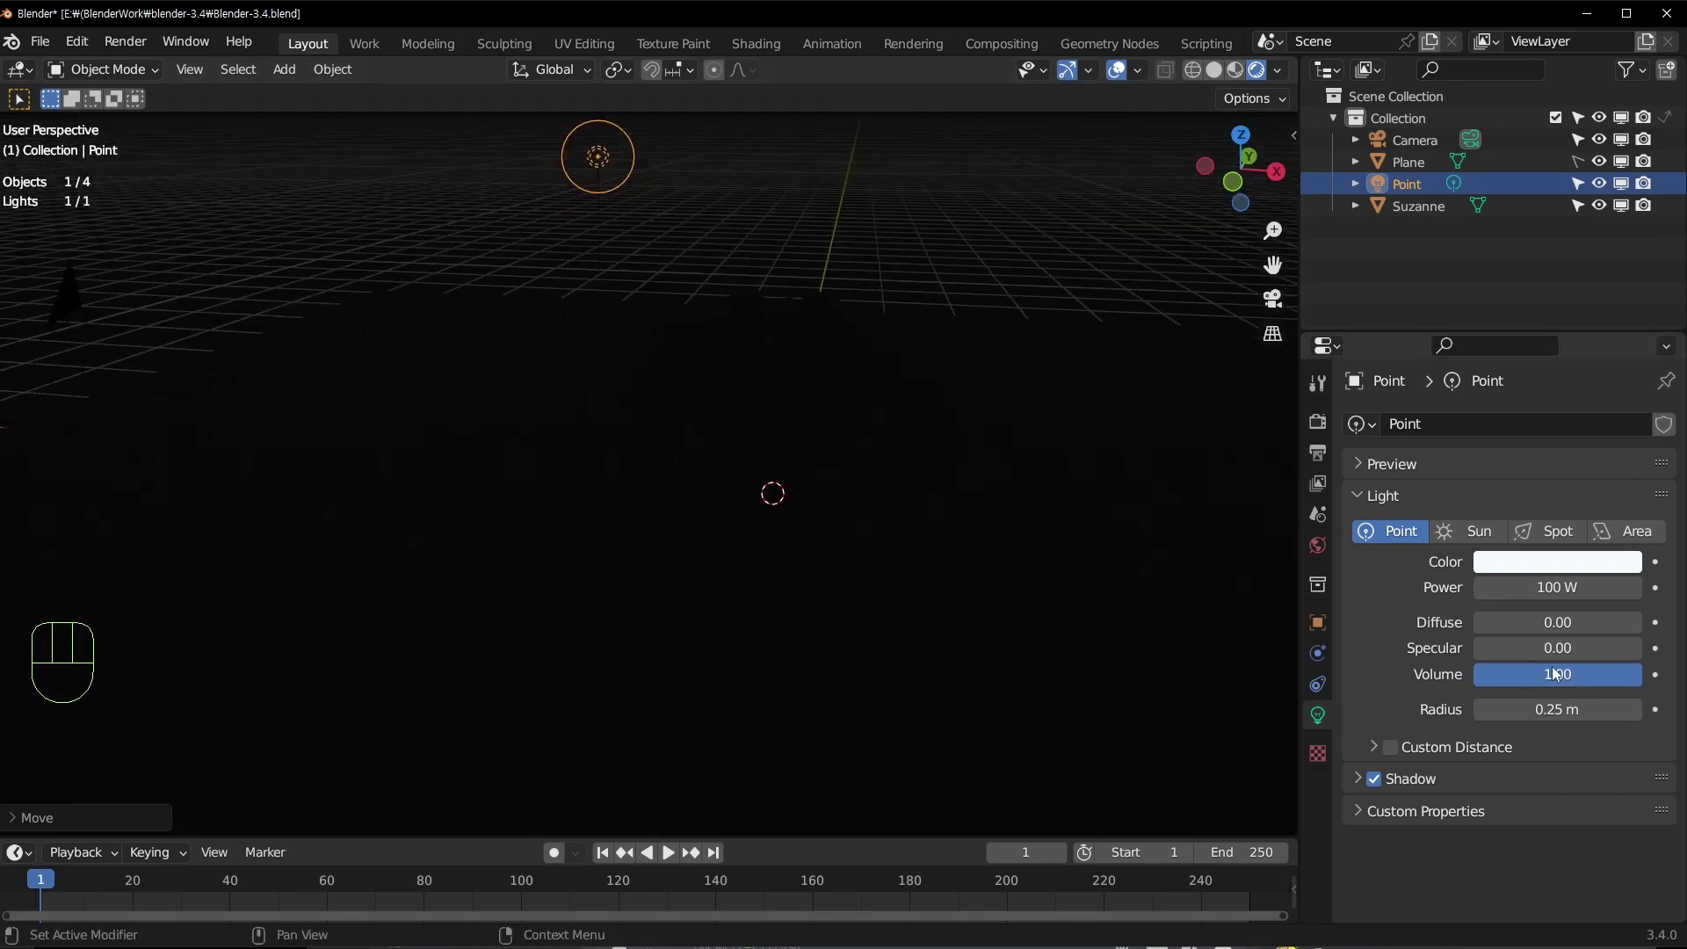
left_click(1610, 683)
left_click(1553, 654)
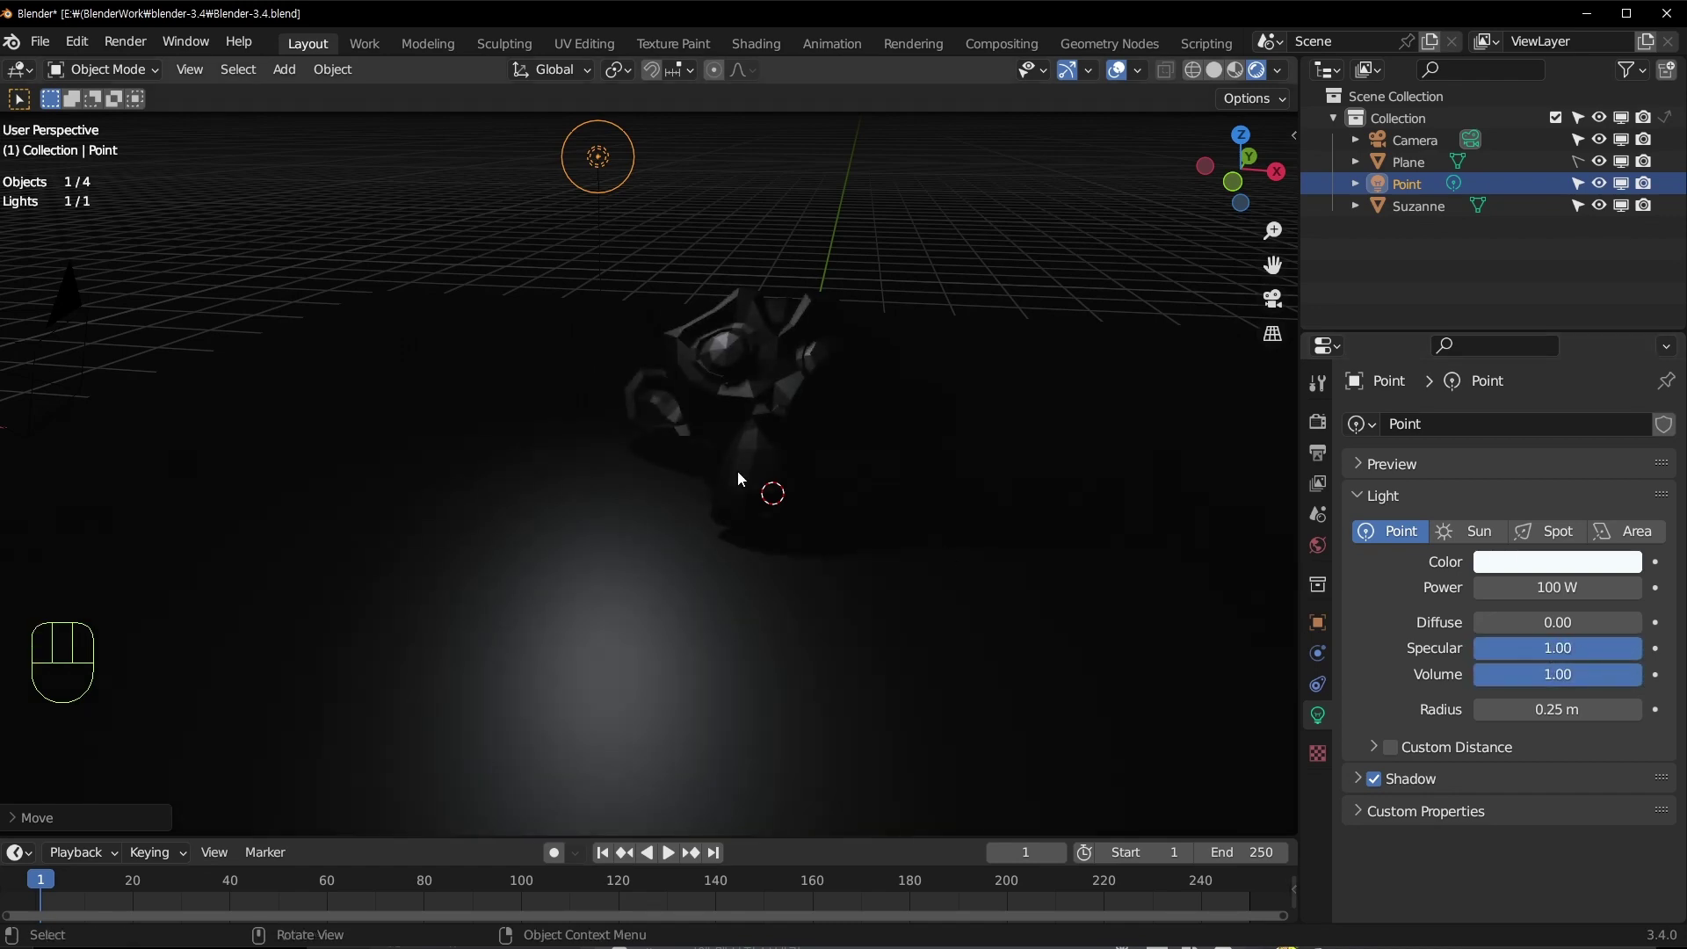
Step: Restore the point light's Diffuse factor to 1.00, keeping Specular at 1.00
middle_click_drag(736, 470, 698, 462)
left_click(1564, 645)
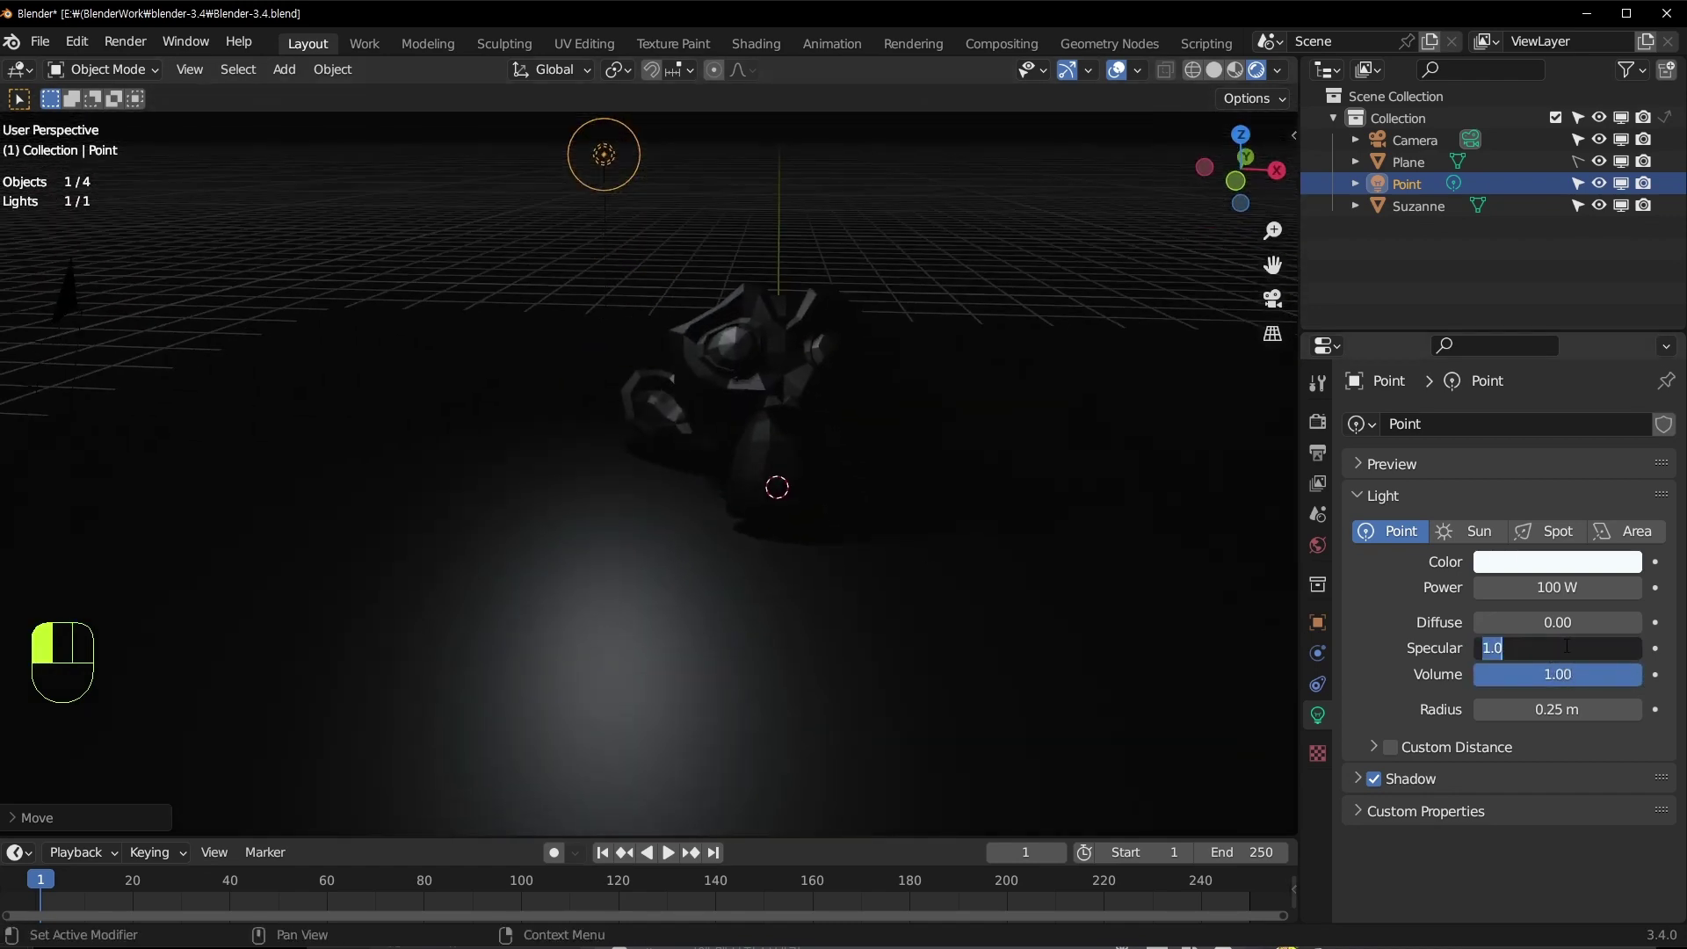
left_click(1556, 623)
left_click_drag(1555, 623, 1638, 661)
middle_click_drag(615, 386, 556, 366)
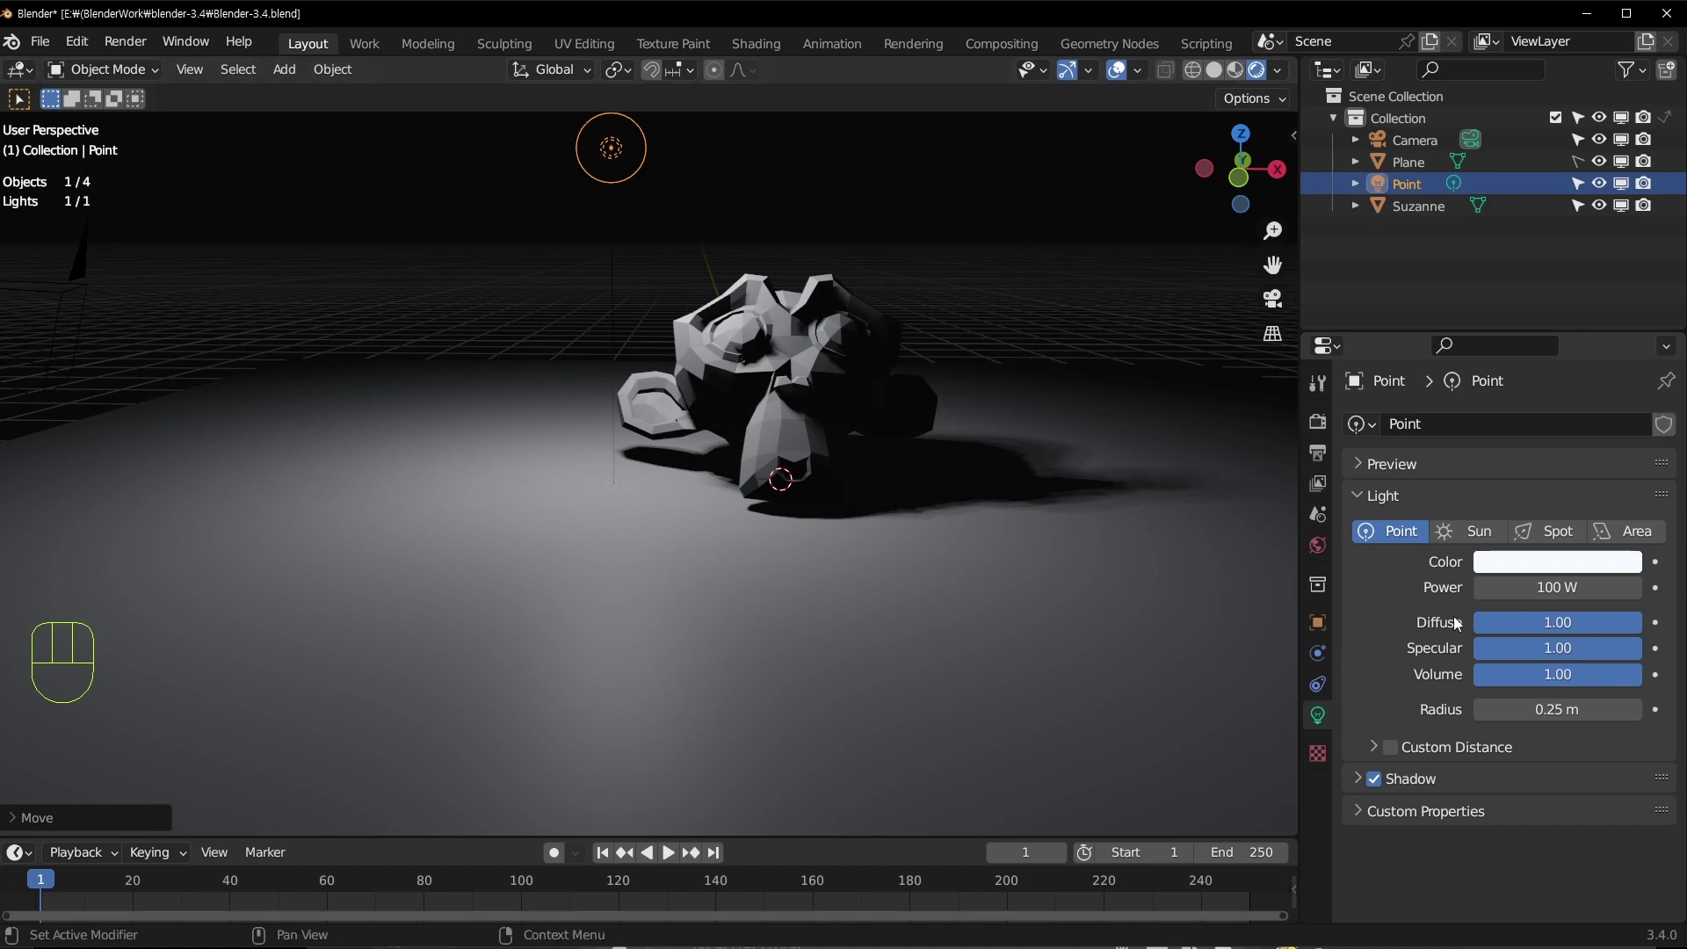
Step: Enlarge the point light's Radius to 1.75 m and move the light to test the effect on Suzanne's shadow
middle_click_drag(712, 249, 719, 356, "shift")
scroll(661, 268, "up", 1)
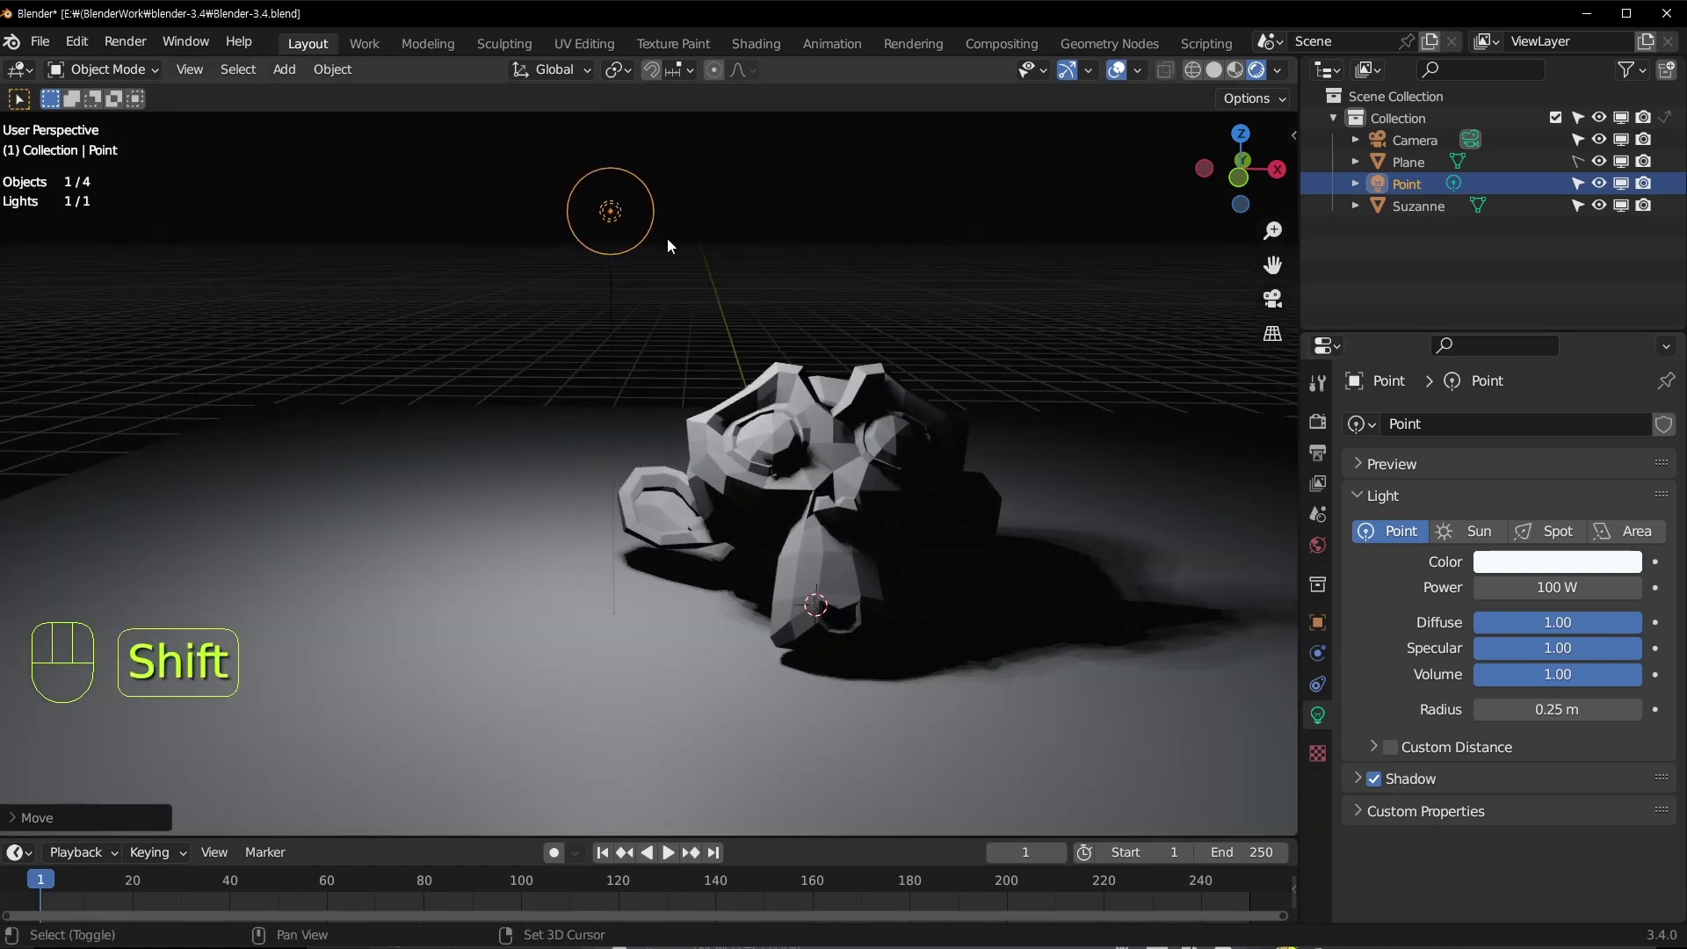
middle_click_drag(667, 237, 614, 166, "shift")
mouse_move(1556, 707)
left_mouse_down()
mouse_move(1497, 707)
mouse_move(1669, 707)
mouse_move(1616, 708)
left_mouse_up()
key("g")
left_click(819, 564)
middle_click_drag(898, 686, 886, 694)
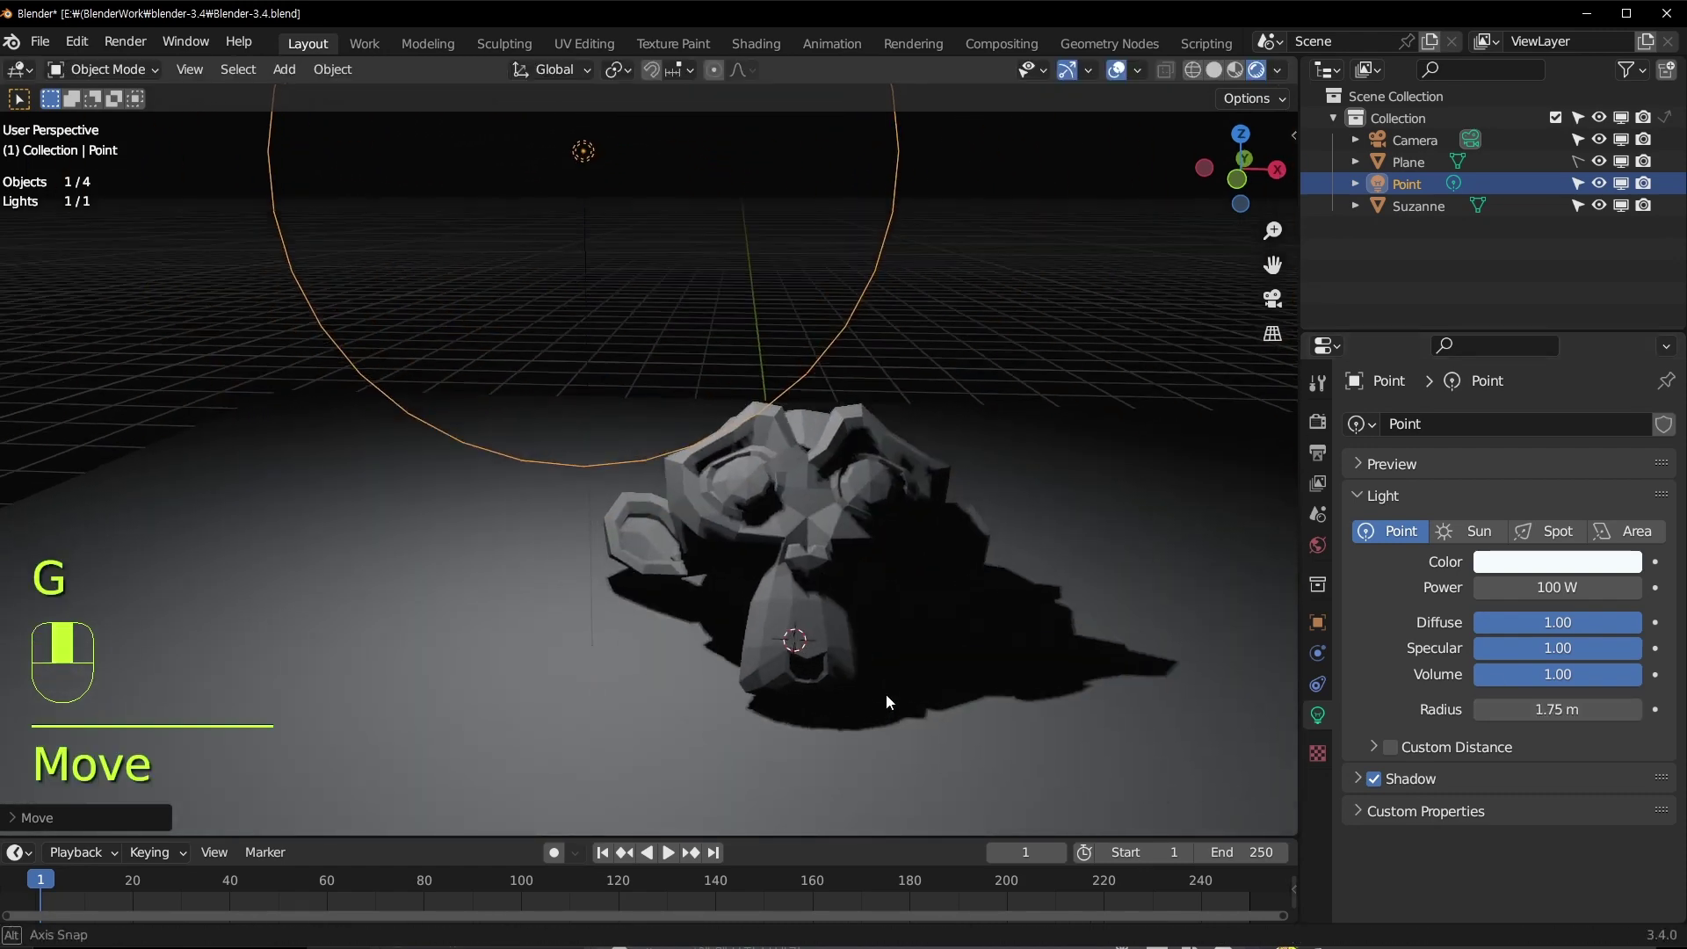
Step: Set the point light's Radius to 1.63 m and inspect the shadow around Suzanne from several sides
middle_click_drag(1070, 594, 782, 606)
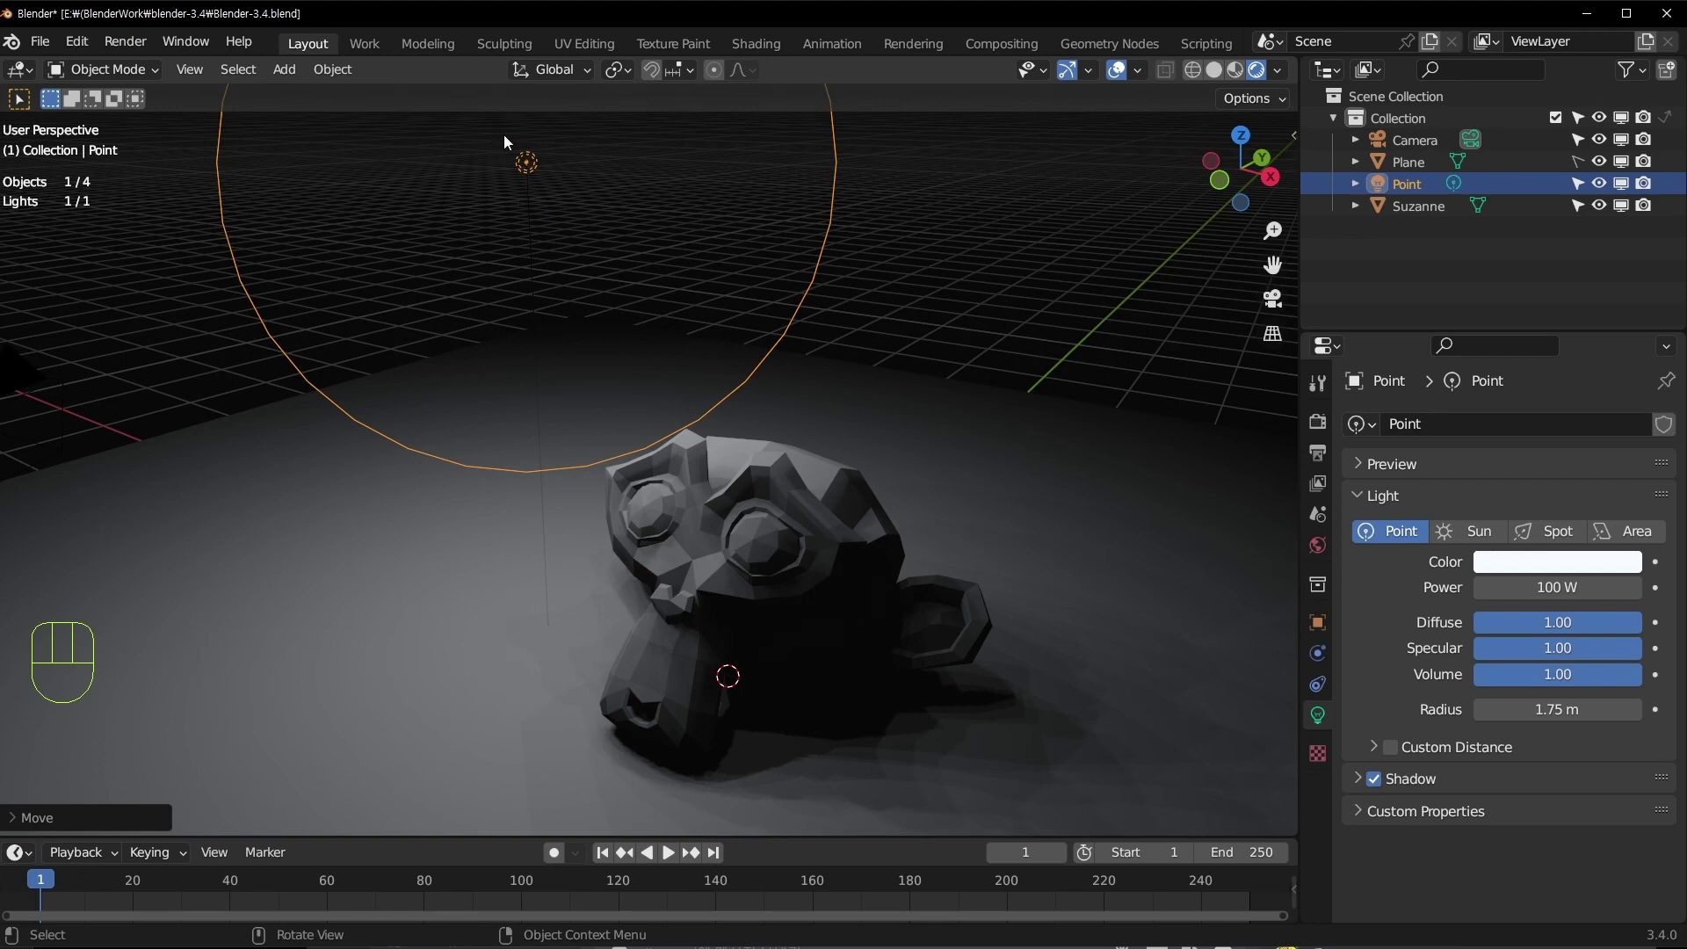
left_click_drag(1581, 709, 1625, 709)
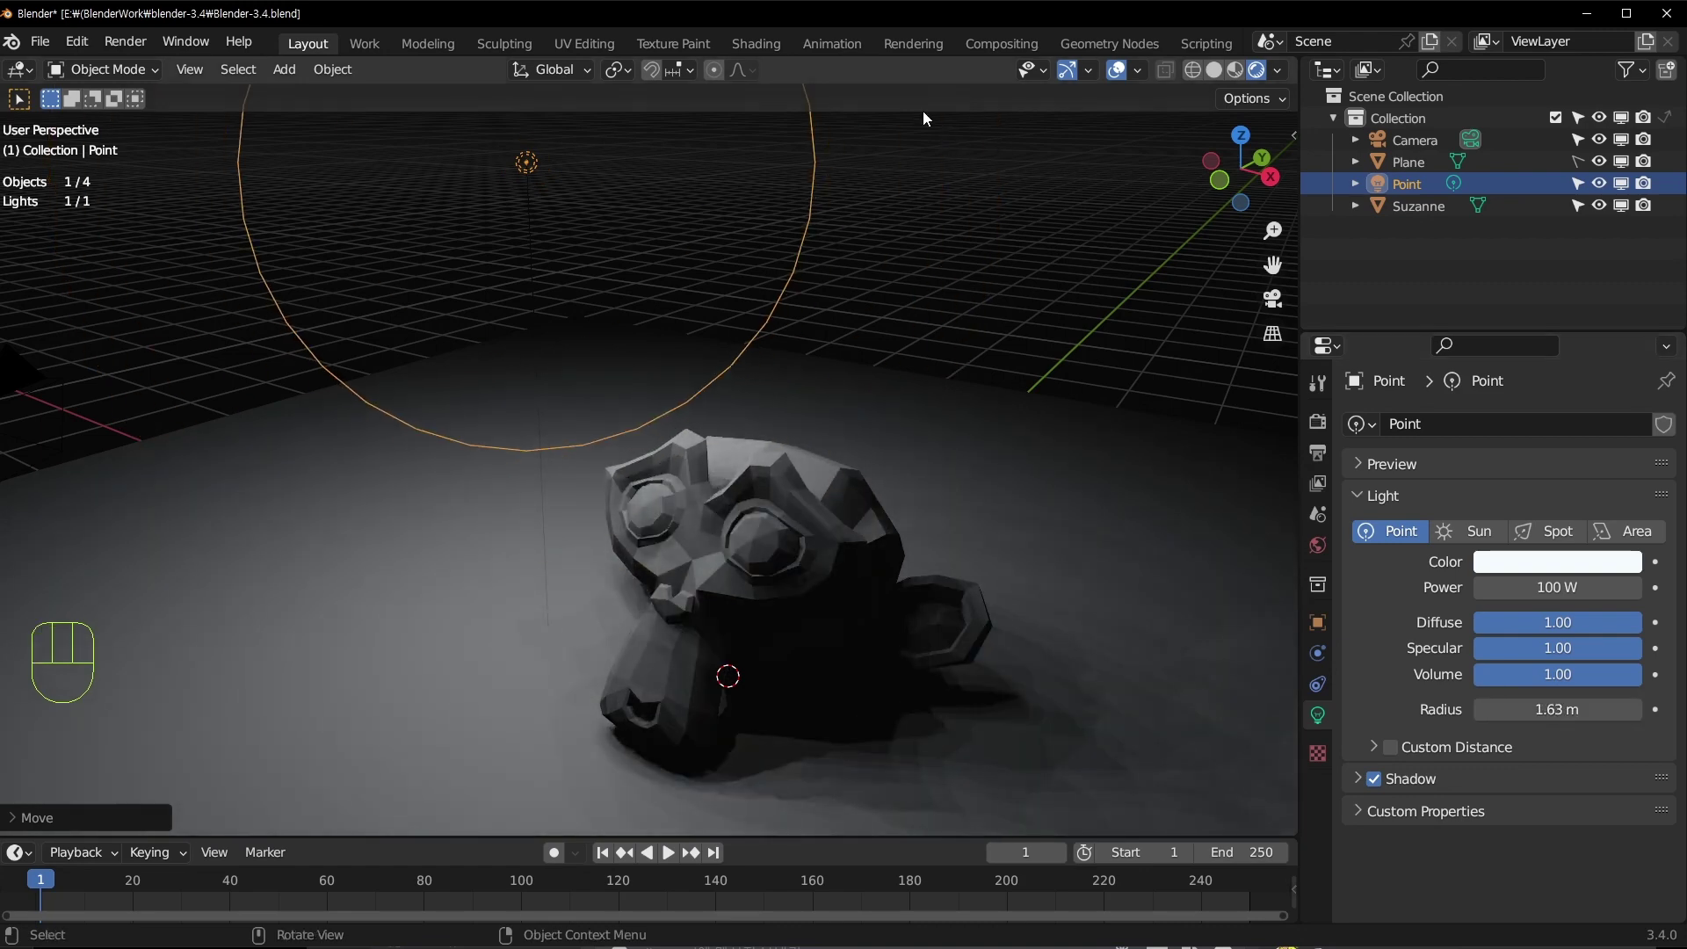
middle_click_drag(627, 807, 768, 583)
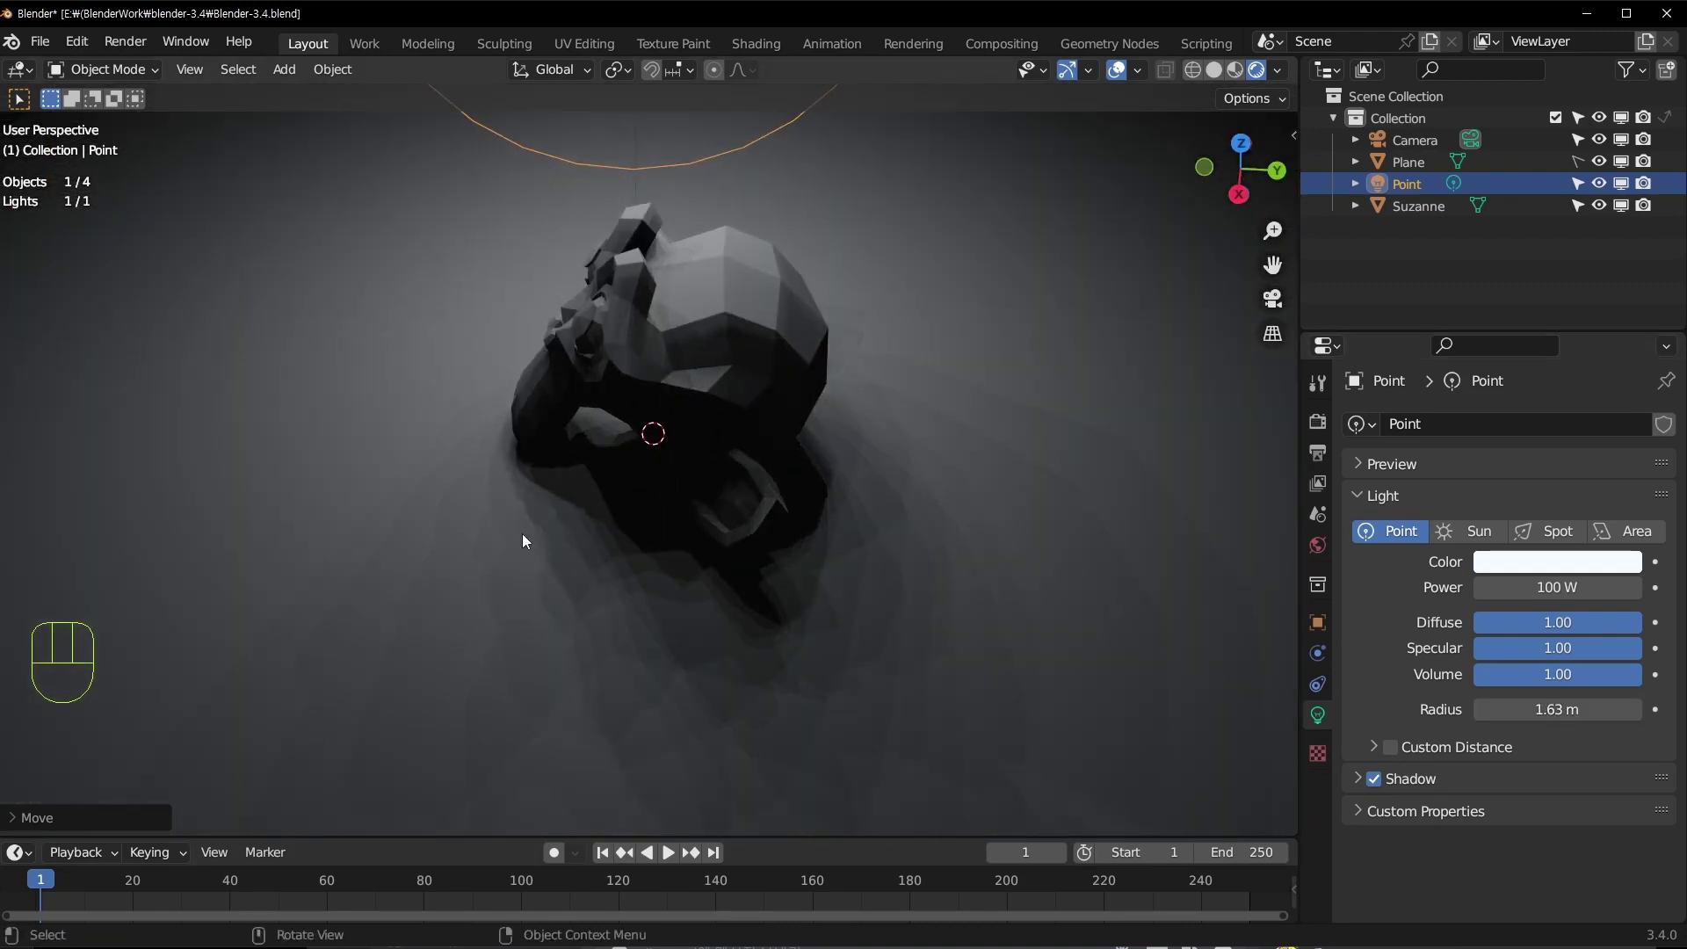
middle_click_drag(522, 534, 931, 510)
Step: Reduce the point light's Radius to 0.1 m and reposition the light above and beside Suzanne's head
left_click_drag(1511, 708, 1432, 709)
middle_click_drag(749, 316, 882, 562, "shift")
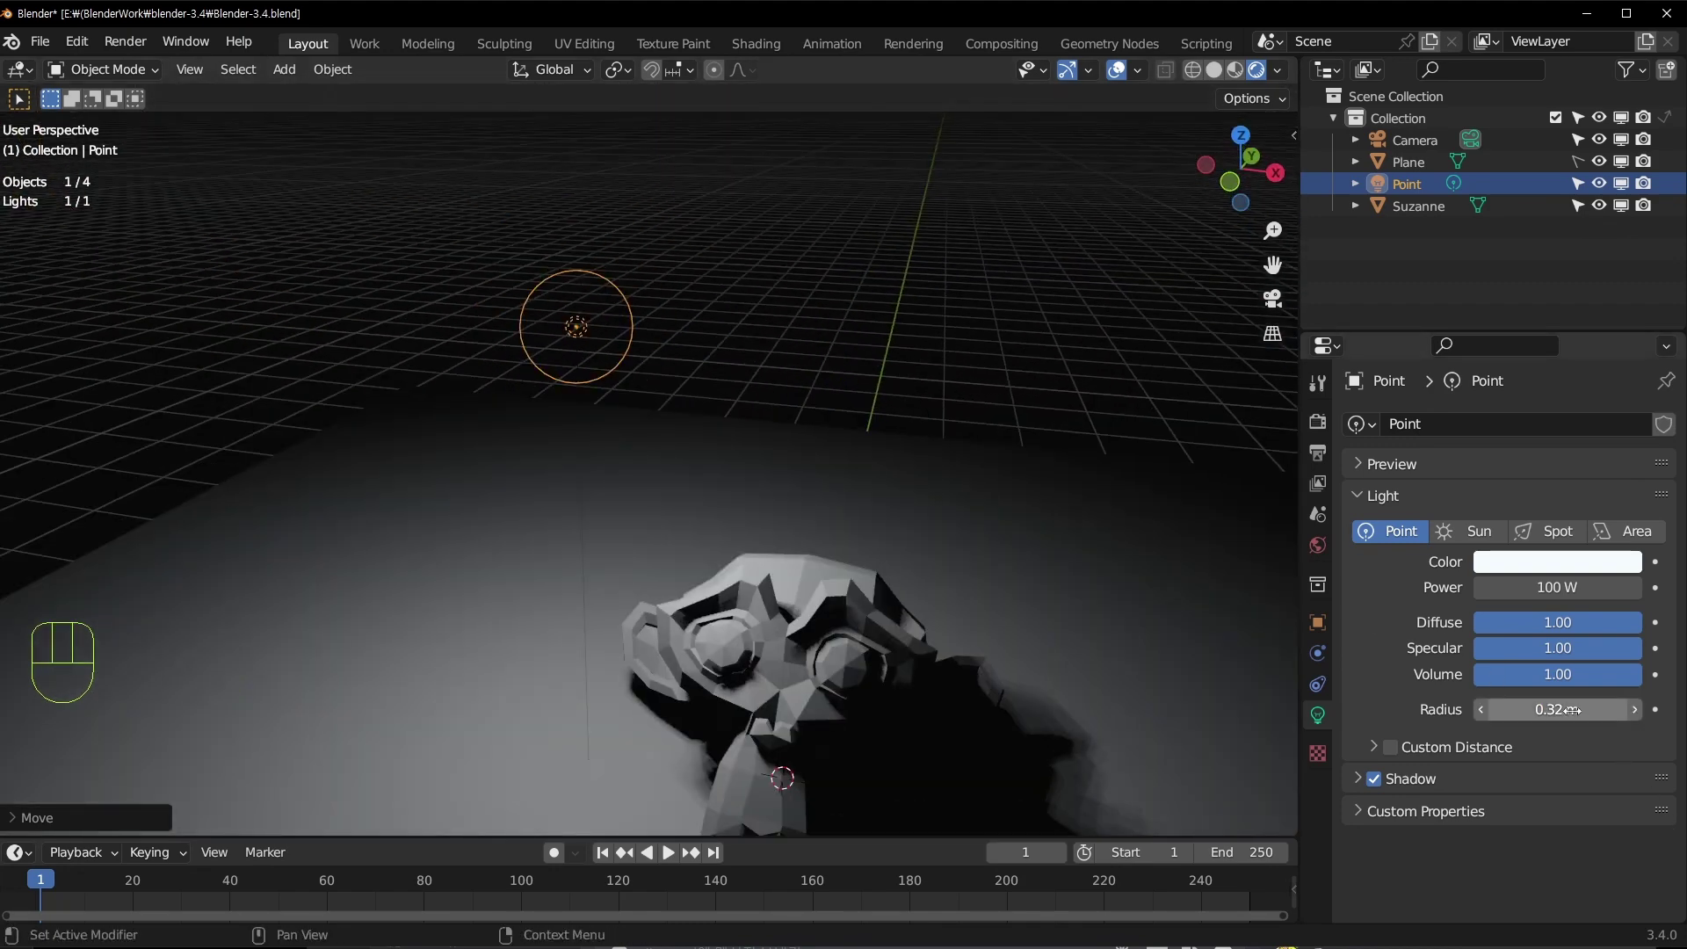
left_click_drag(1572, 709, 1485, 709)
middle_click_drag(738, 413, 655, 395)
key("g")
left_click(676, 560)
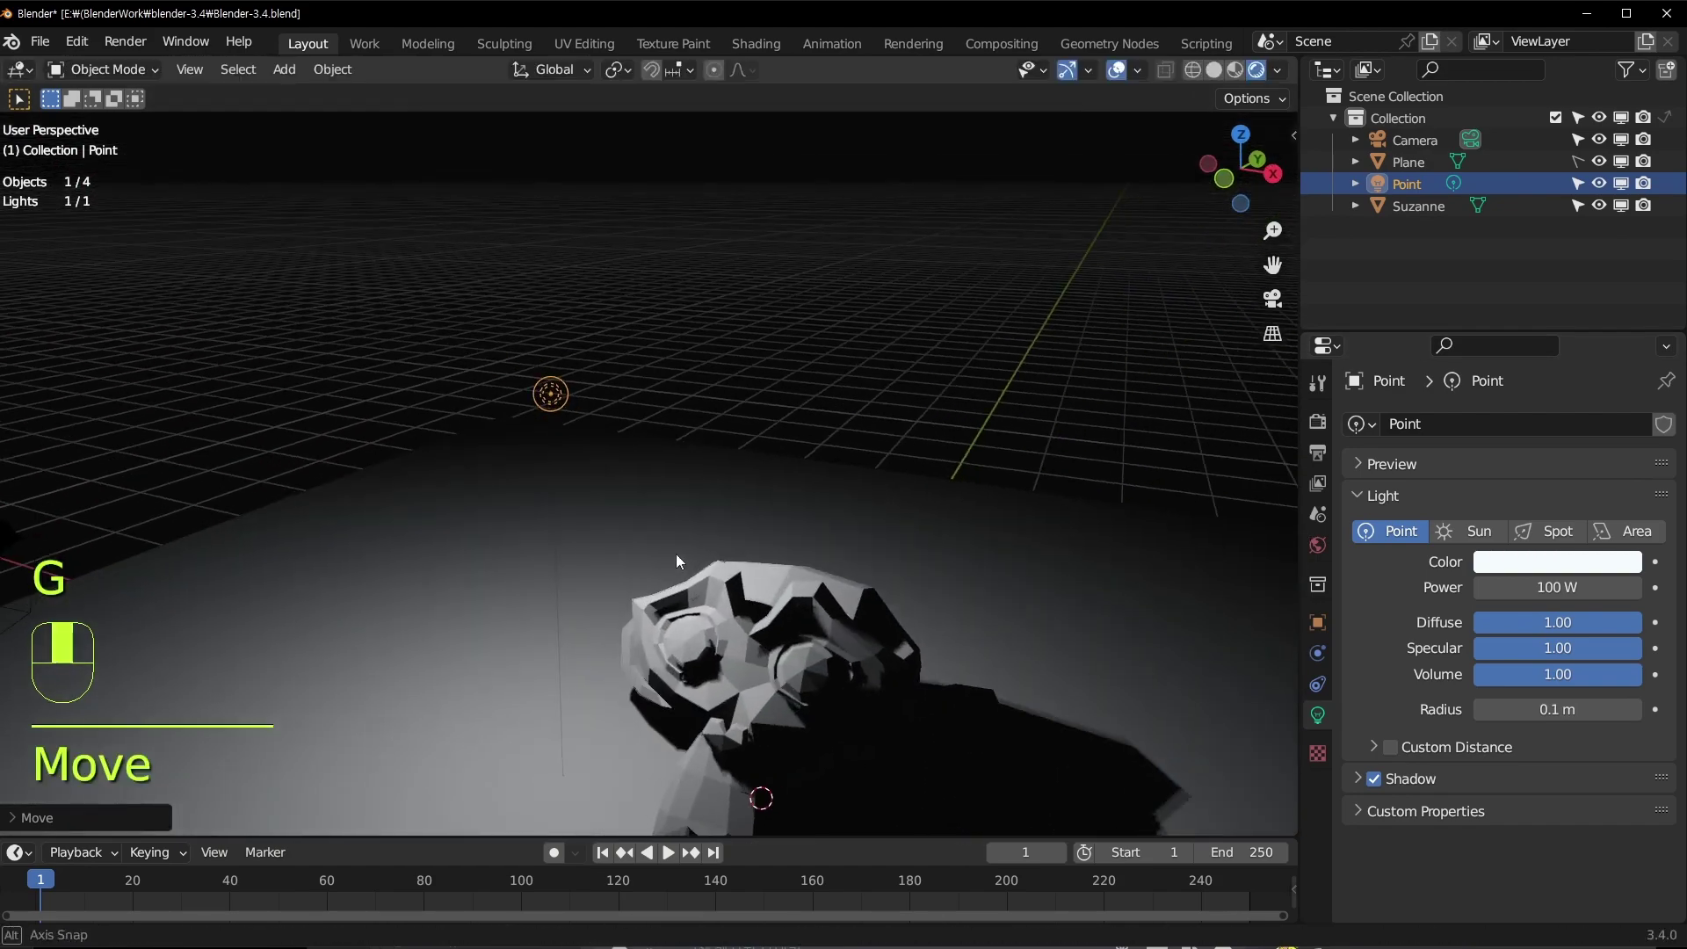
middle_click_drag(677, 560, 736, 524)
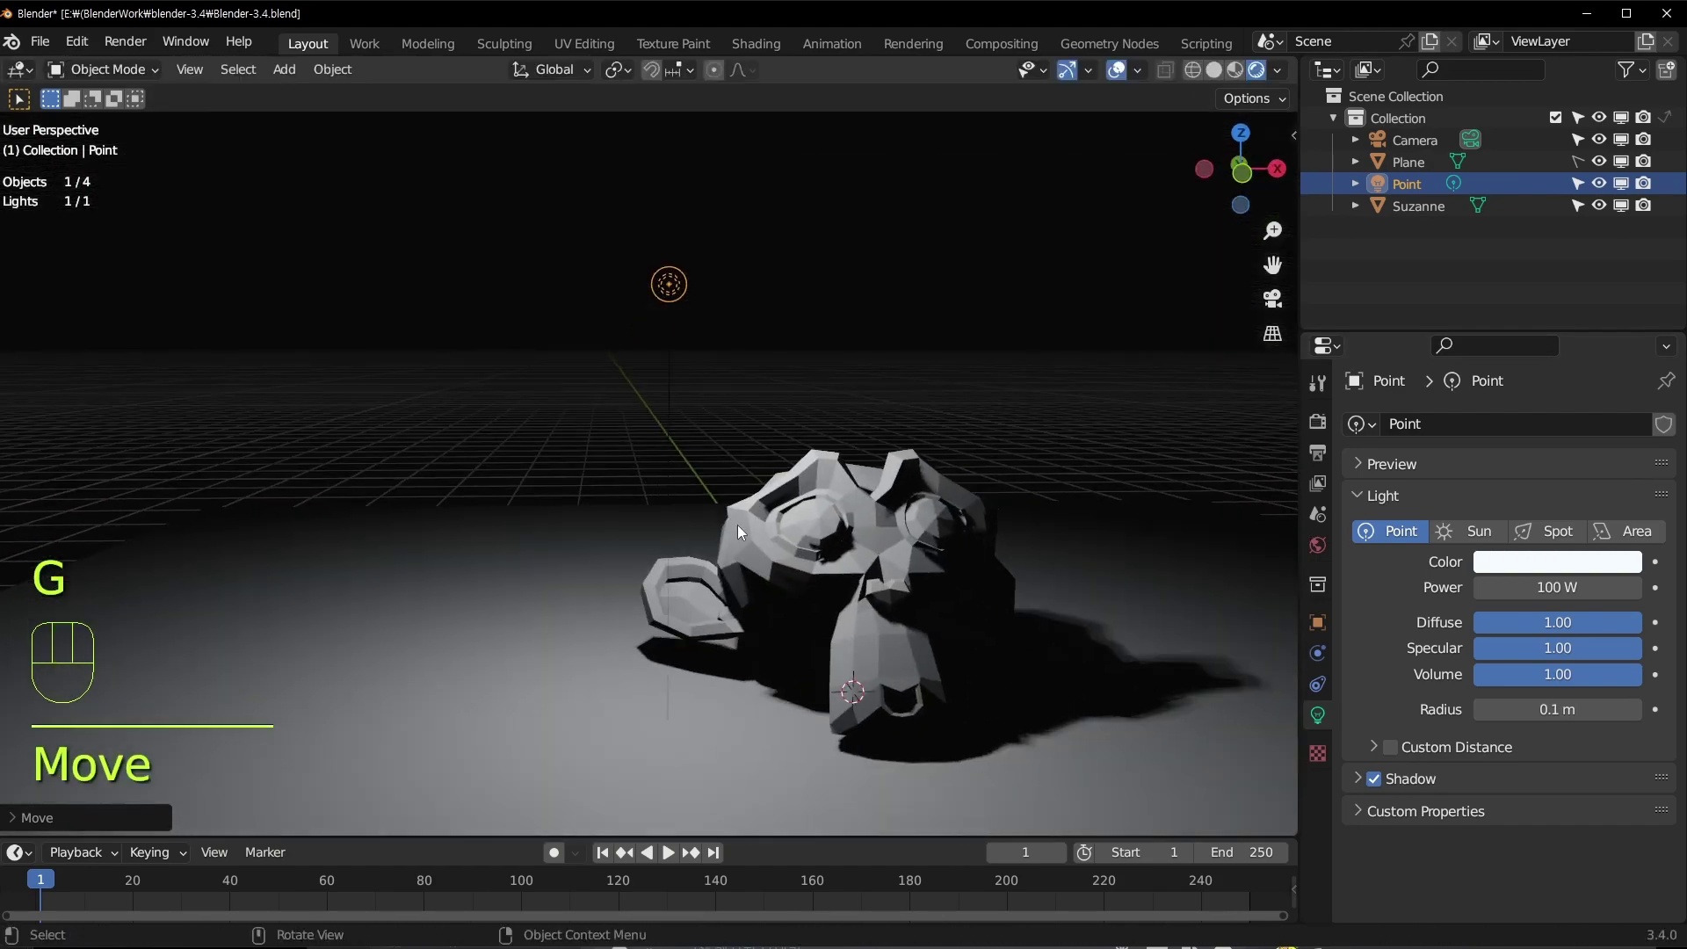
Step: Try enabling Custom Distance on the point light and lowering its distance value
left_click(1376, 745)
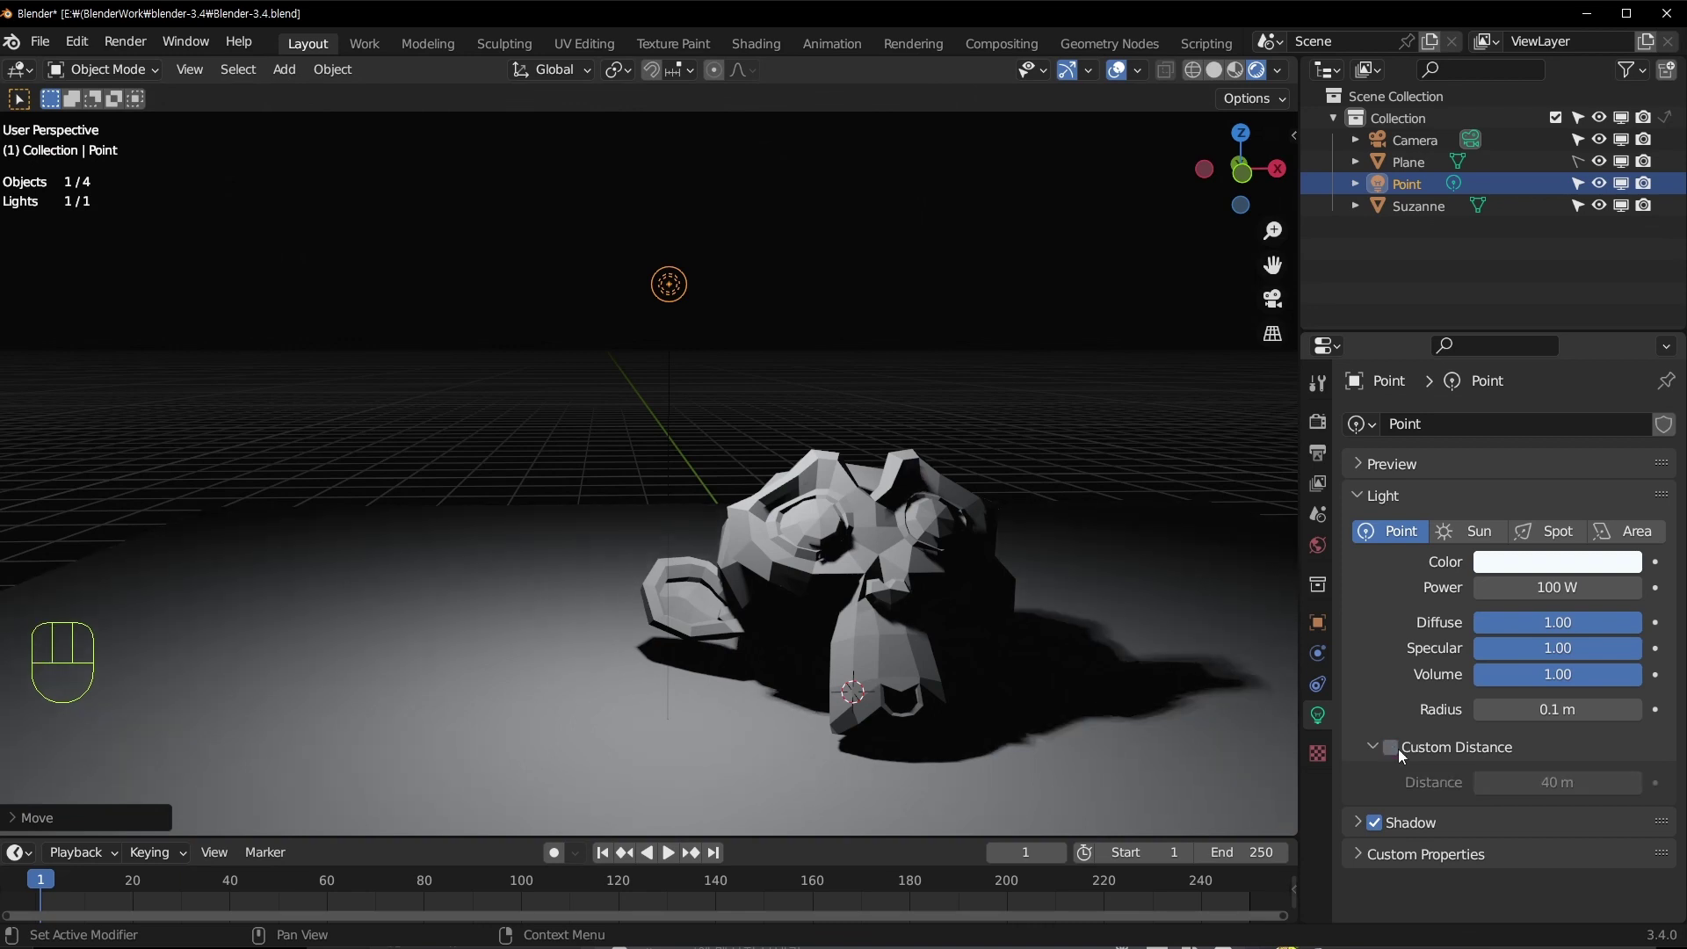
left_click(1398, 750)
left_click_drag(1591, 781, 1522, 781)
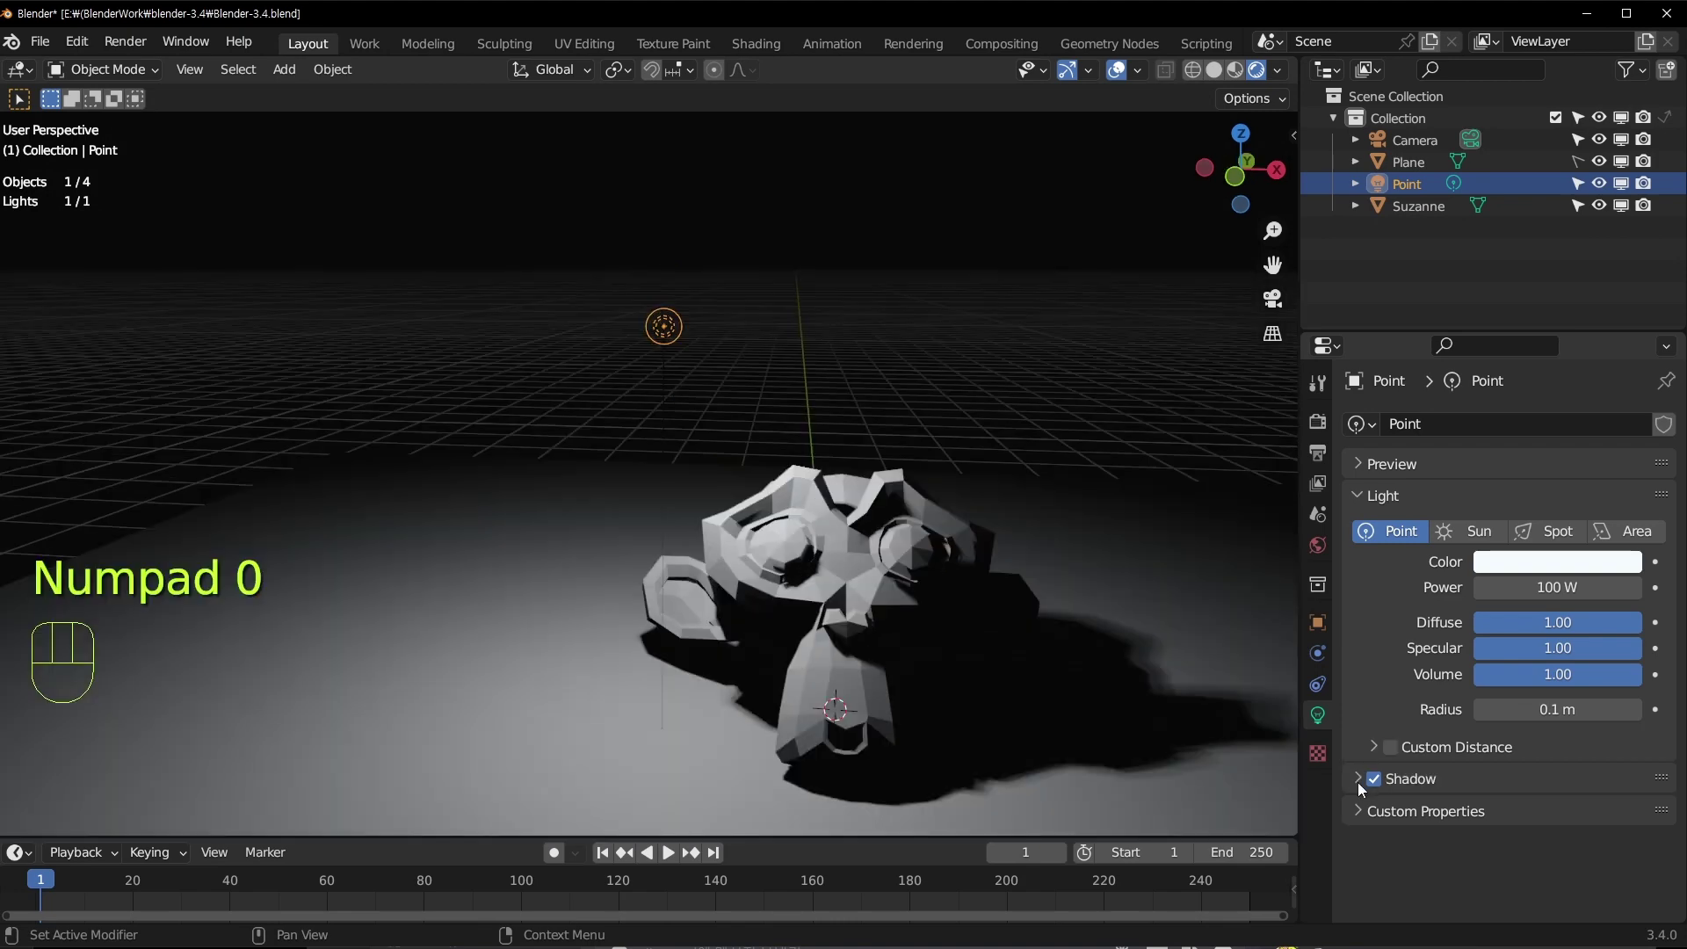
Step: Expand the point light's Shadow settings and move the light slightly beside Suzanne's head
left_click(1358, 778)
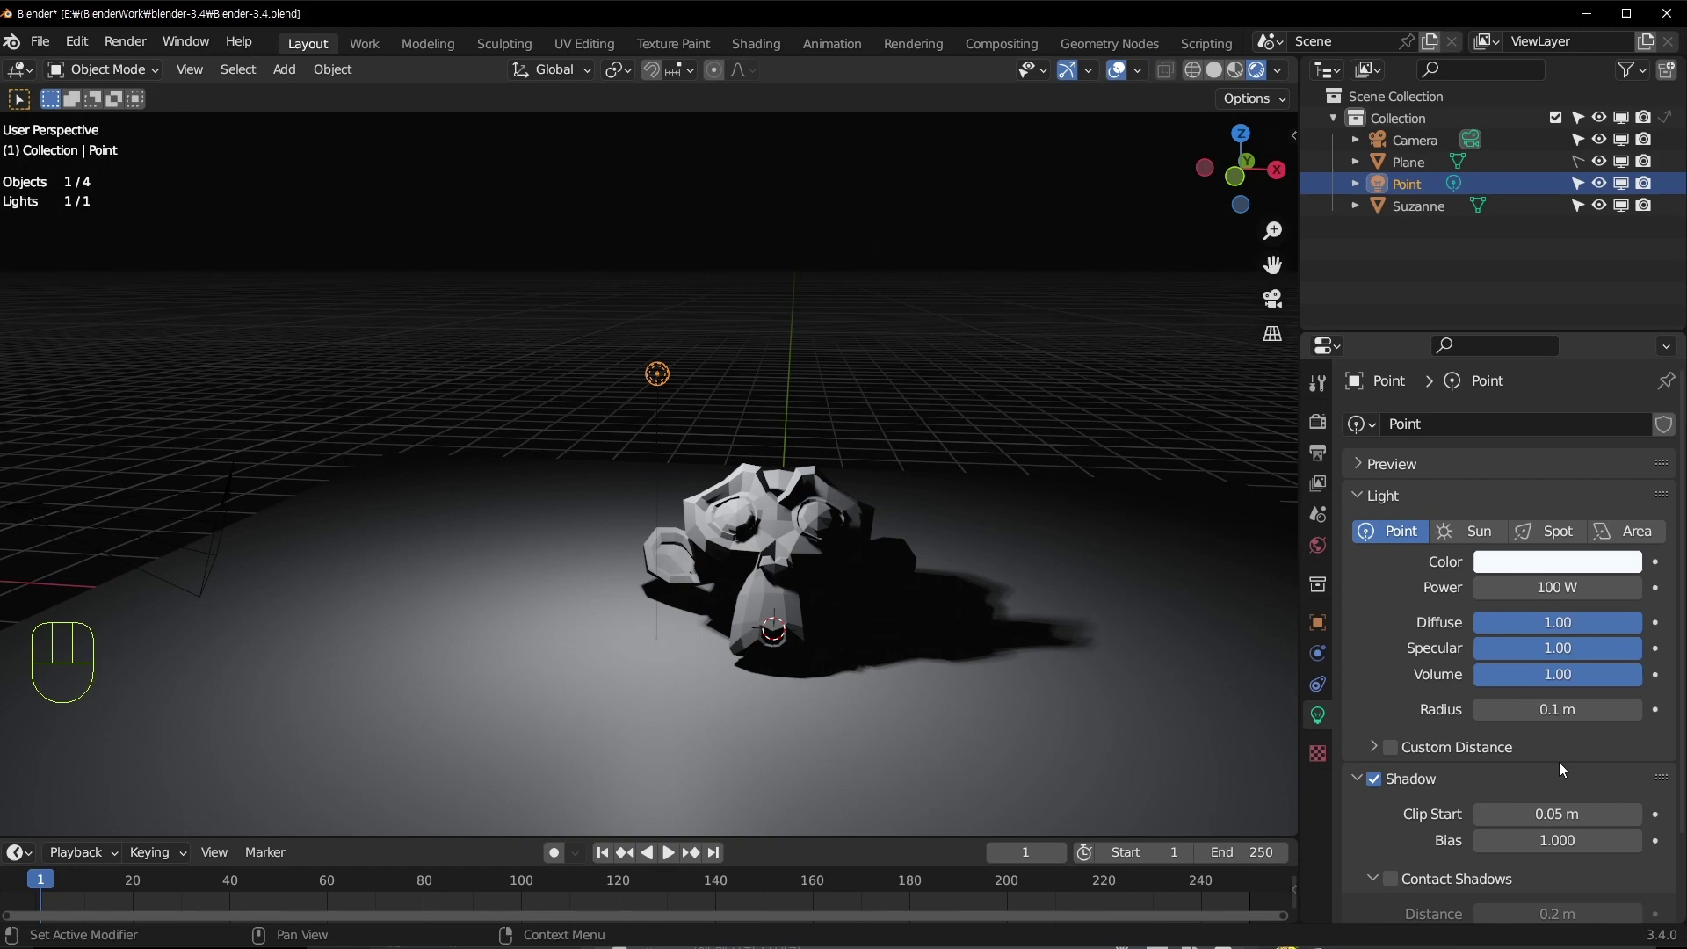
scroll(1559, 771, "down", 3)
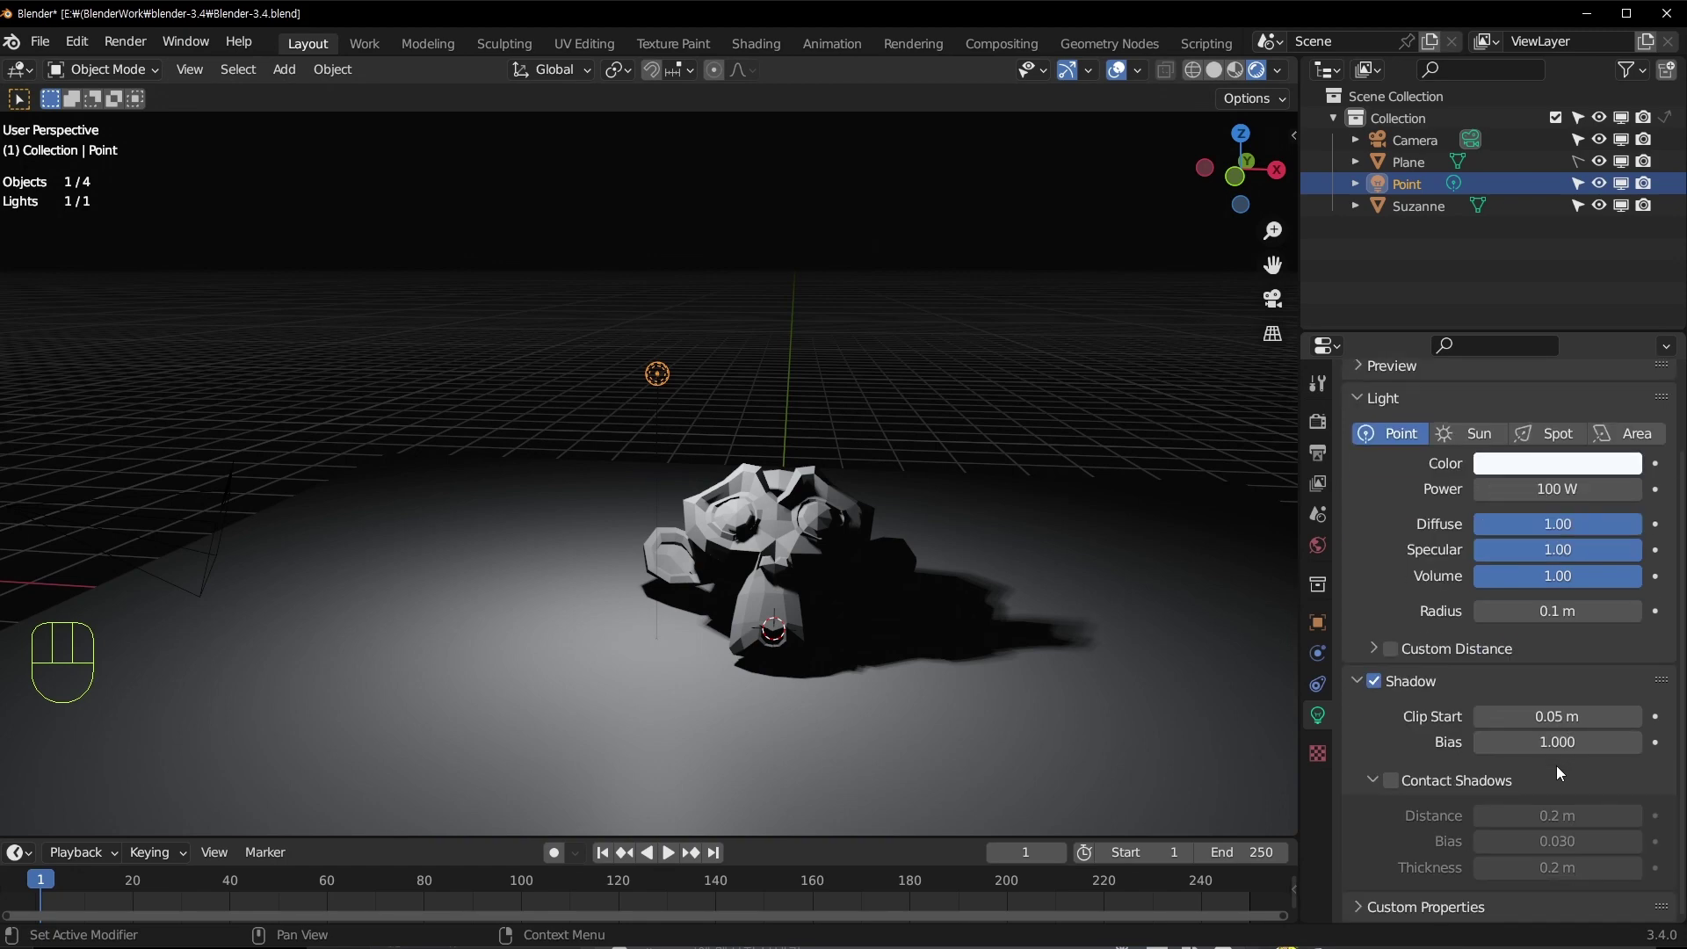
middle_click_drag(995, 552, 987, 534)
key("g")
left_click(801, 344)
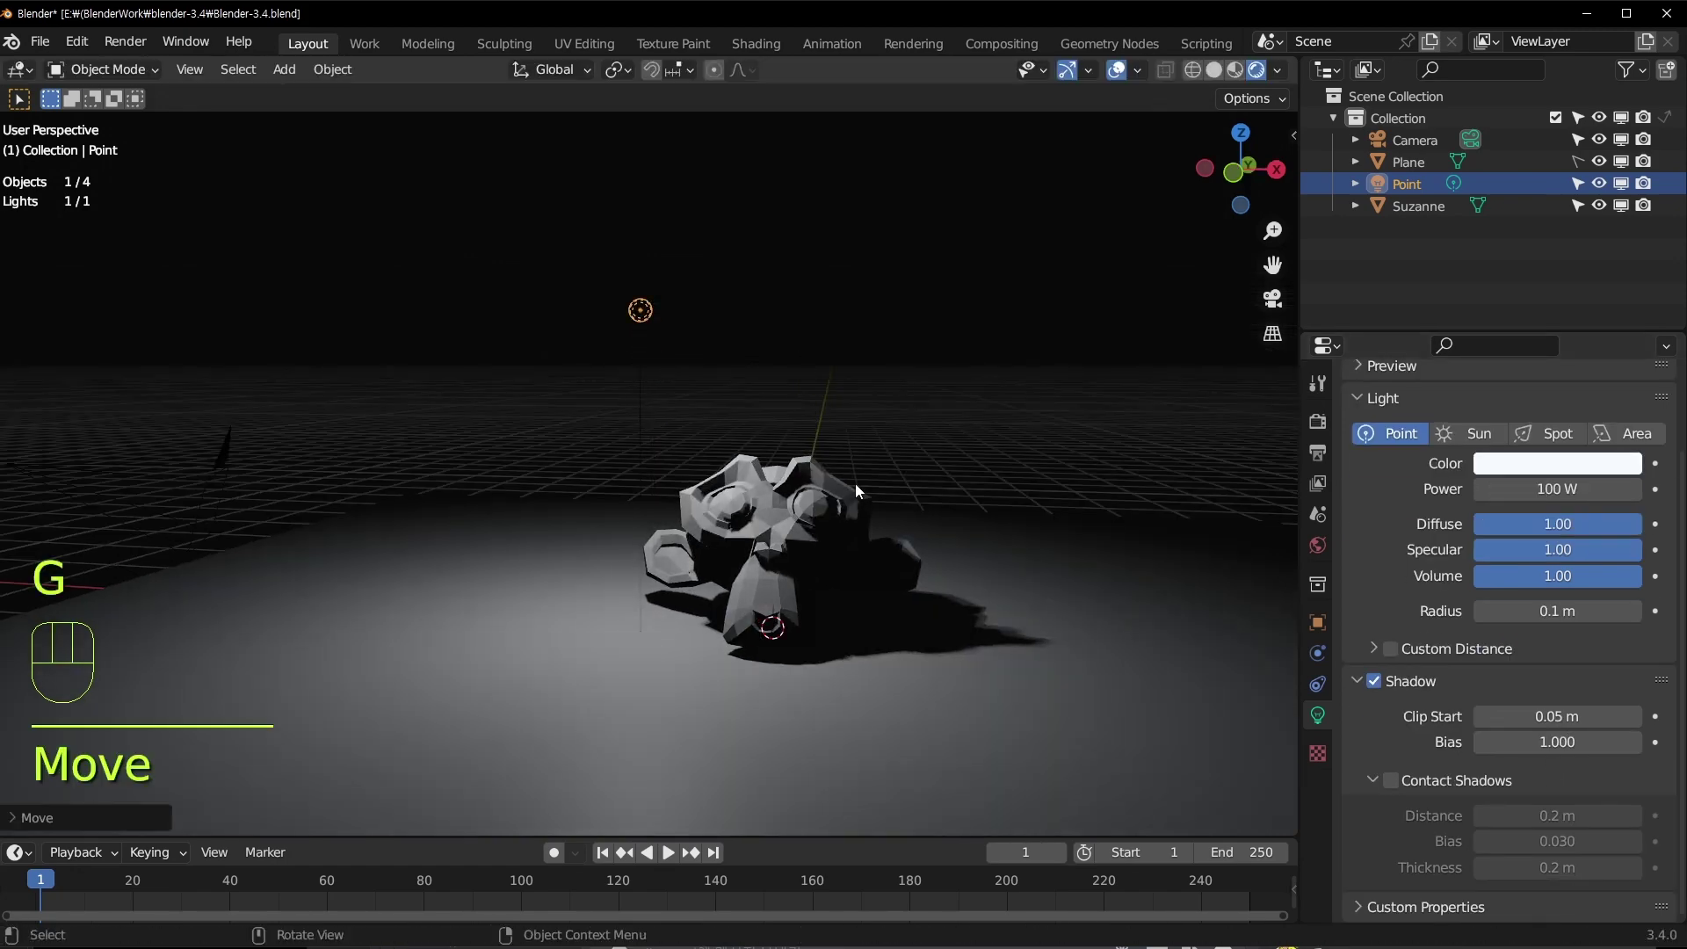
Step: Try a larger shadow Clip Start for the point light, and set it back to 0.05 m
scroll(859, 489, "up", 3)
middle_click_drag(1002, 462, 878, 378, "shift")
middle_click_drag(1040, 458, 1047, 501, "shift")
mouse_move(1554, 708)
left_mouse_down()
mouse_move(1608, 708)
mouse_move(1581, 708)
left_mouse_up()
left_click_drag(1556, 716, 1623, 716, "shift")
type("0")
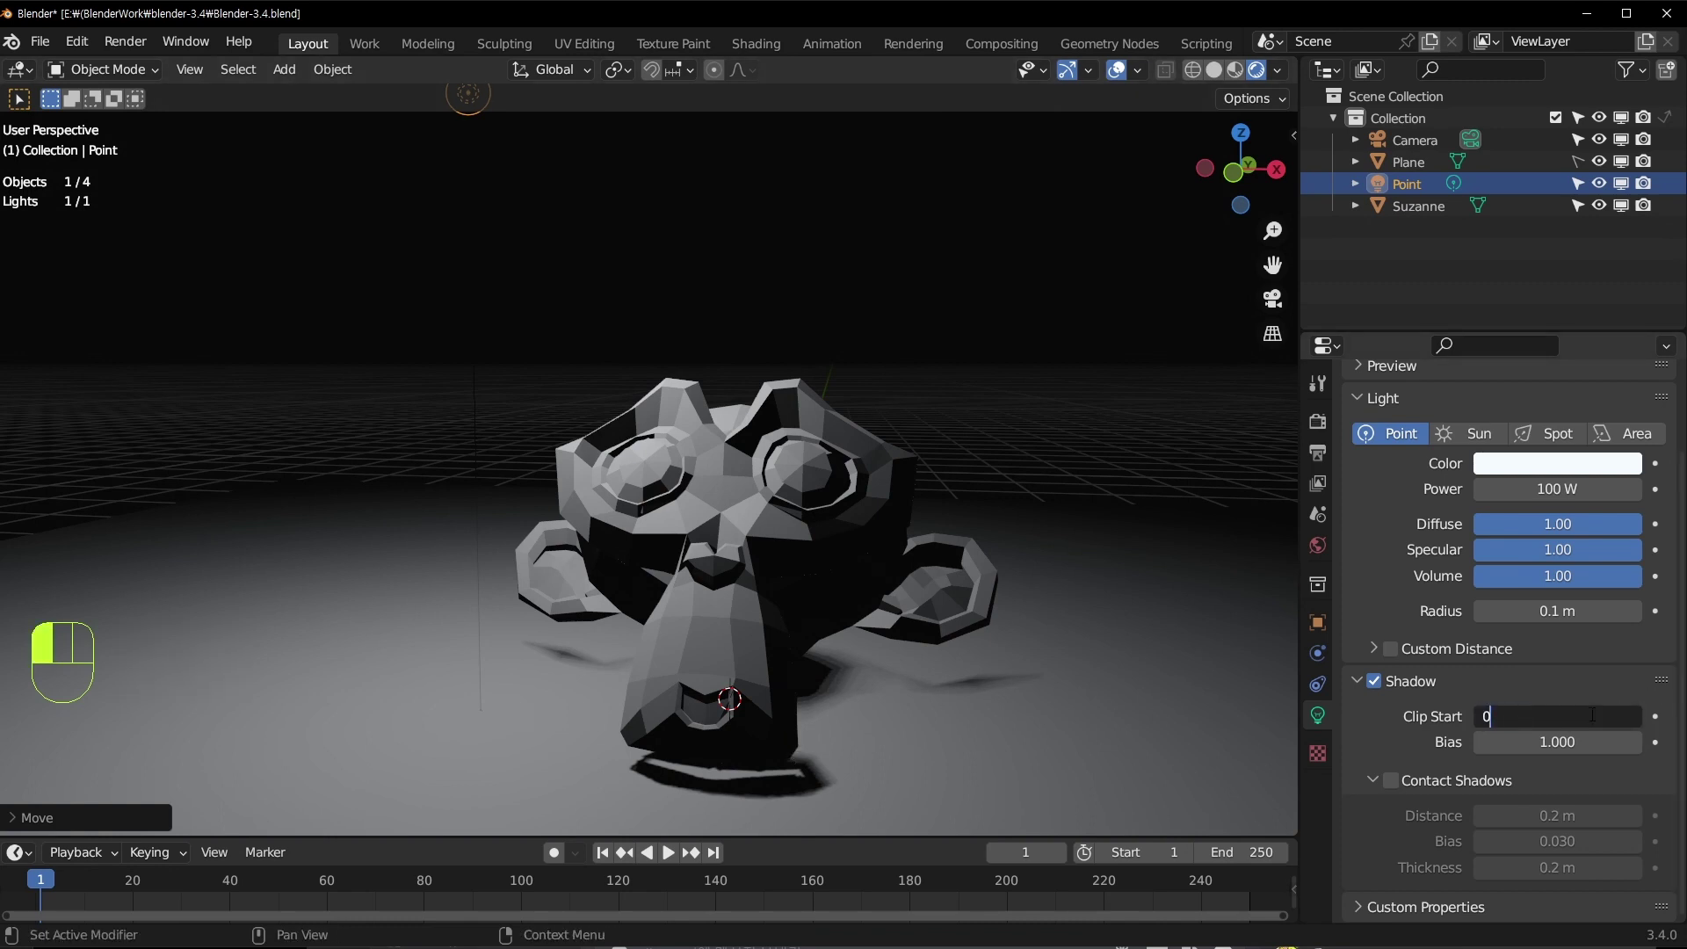
type(".05")
key("Return")
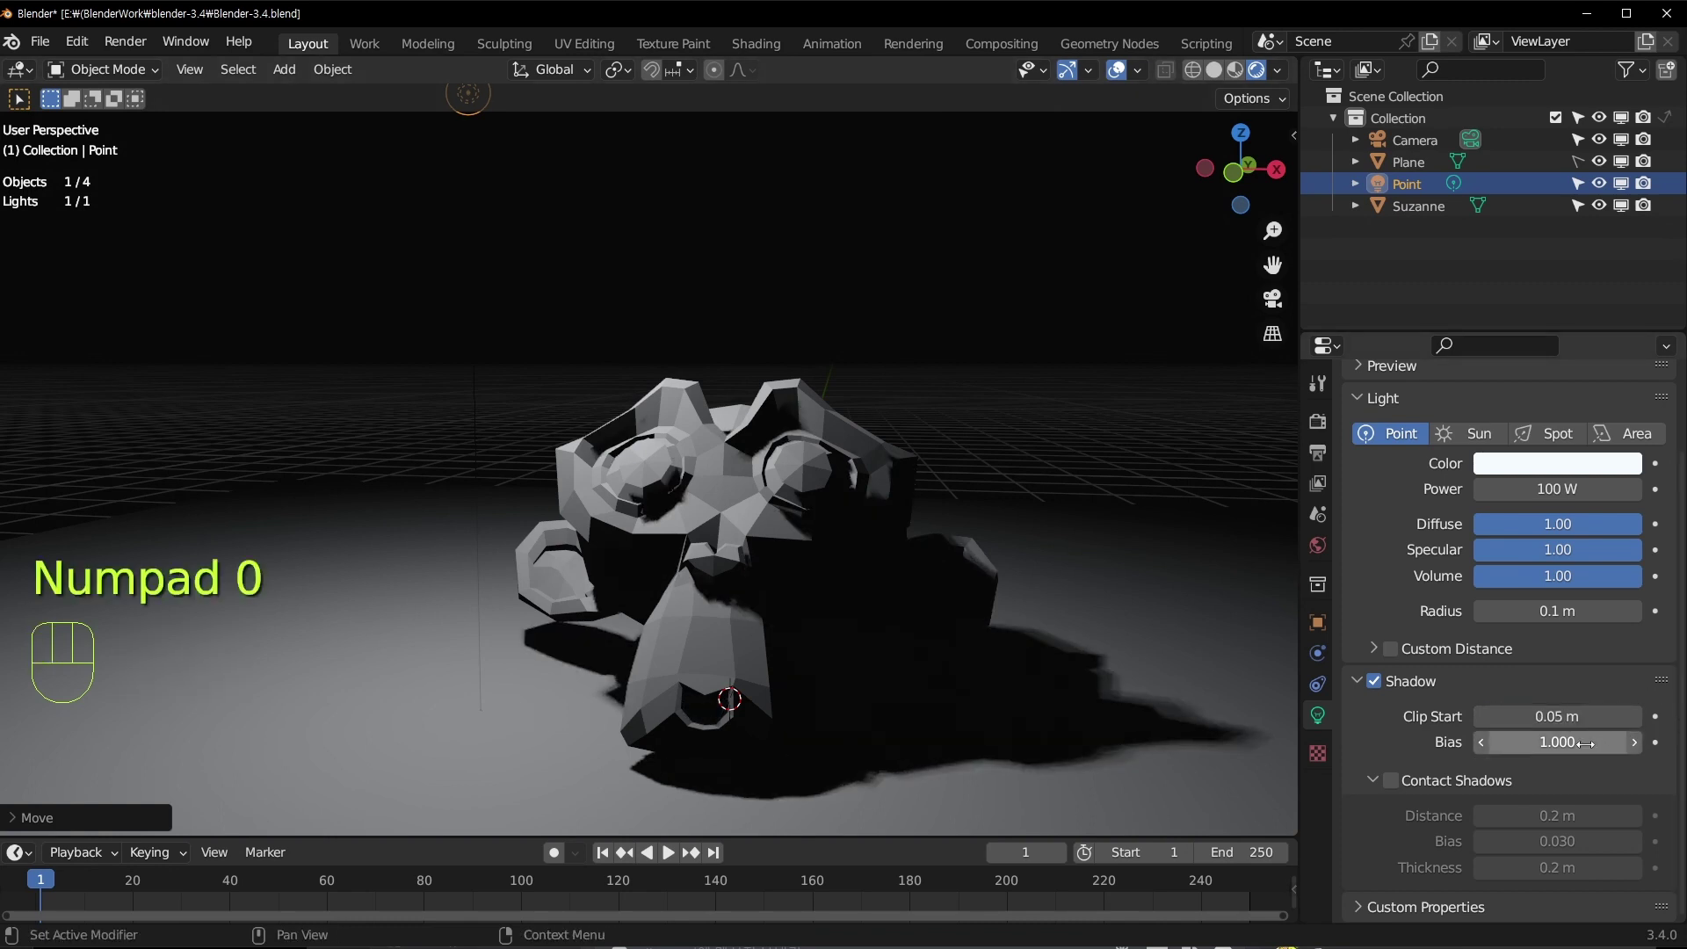
Step: Switch the point light's Shadow option off and on several times to compare the lighting, leaving it enabled
left_click(1374, 681)
left_click(1374, 682)
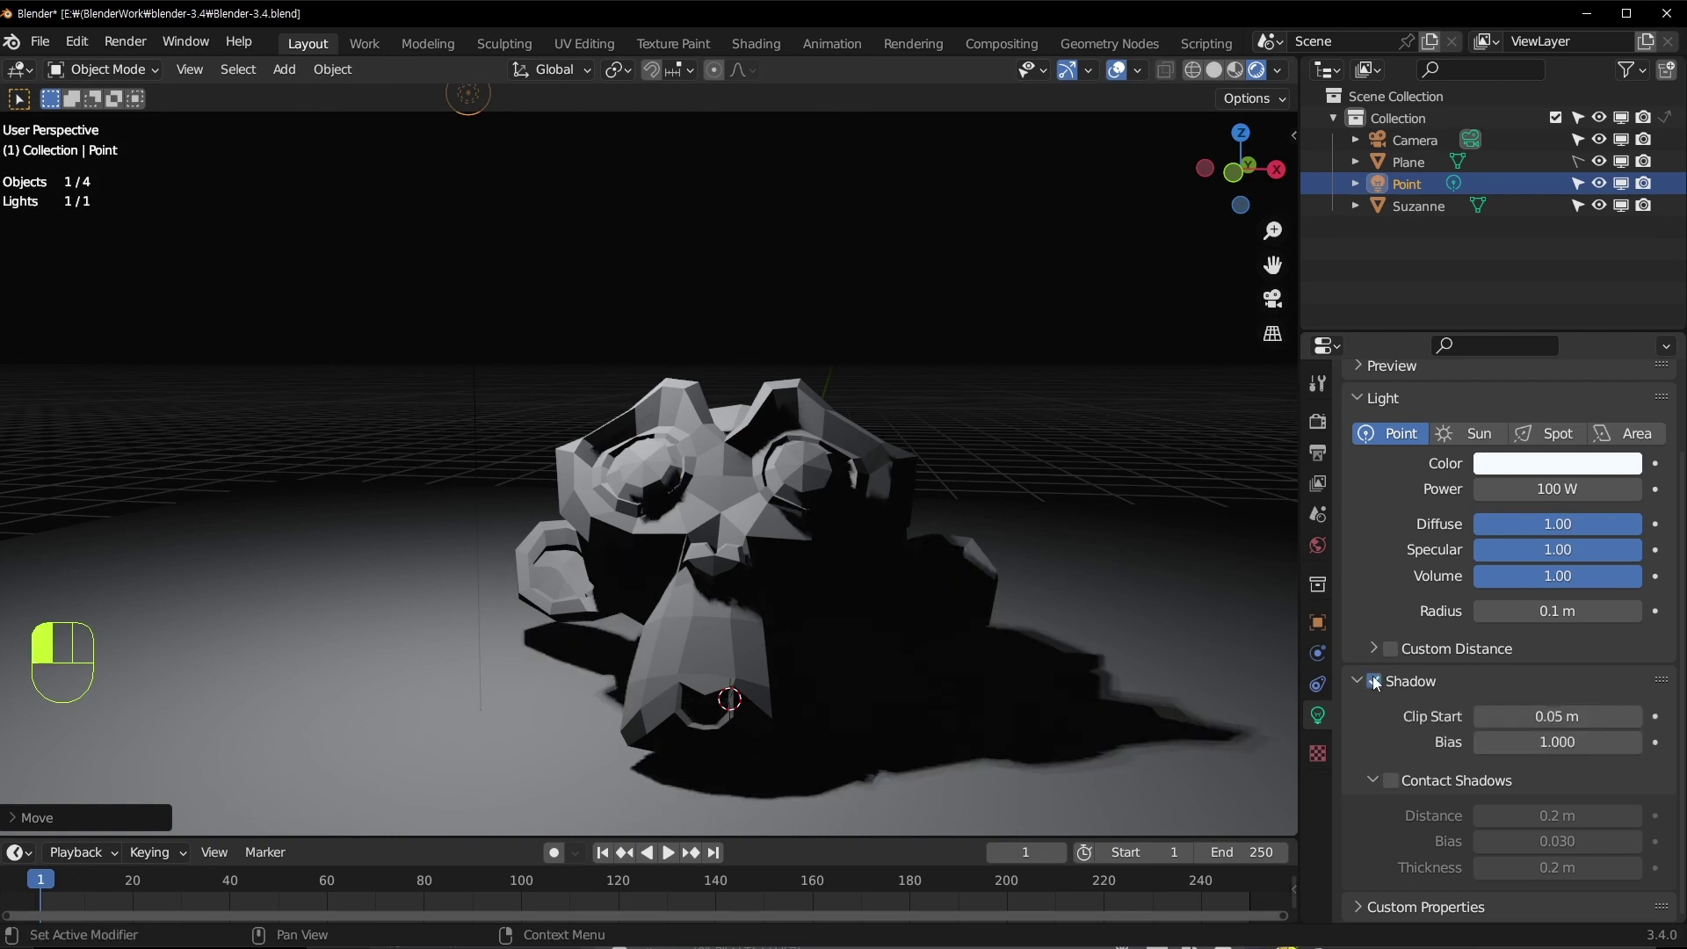
left_click(1374, 681)
left_click(1374, 682)
left_click(1373, 681)
left_click(1374, 682)
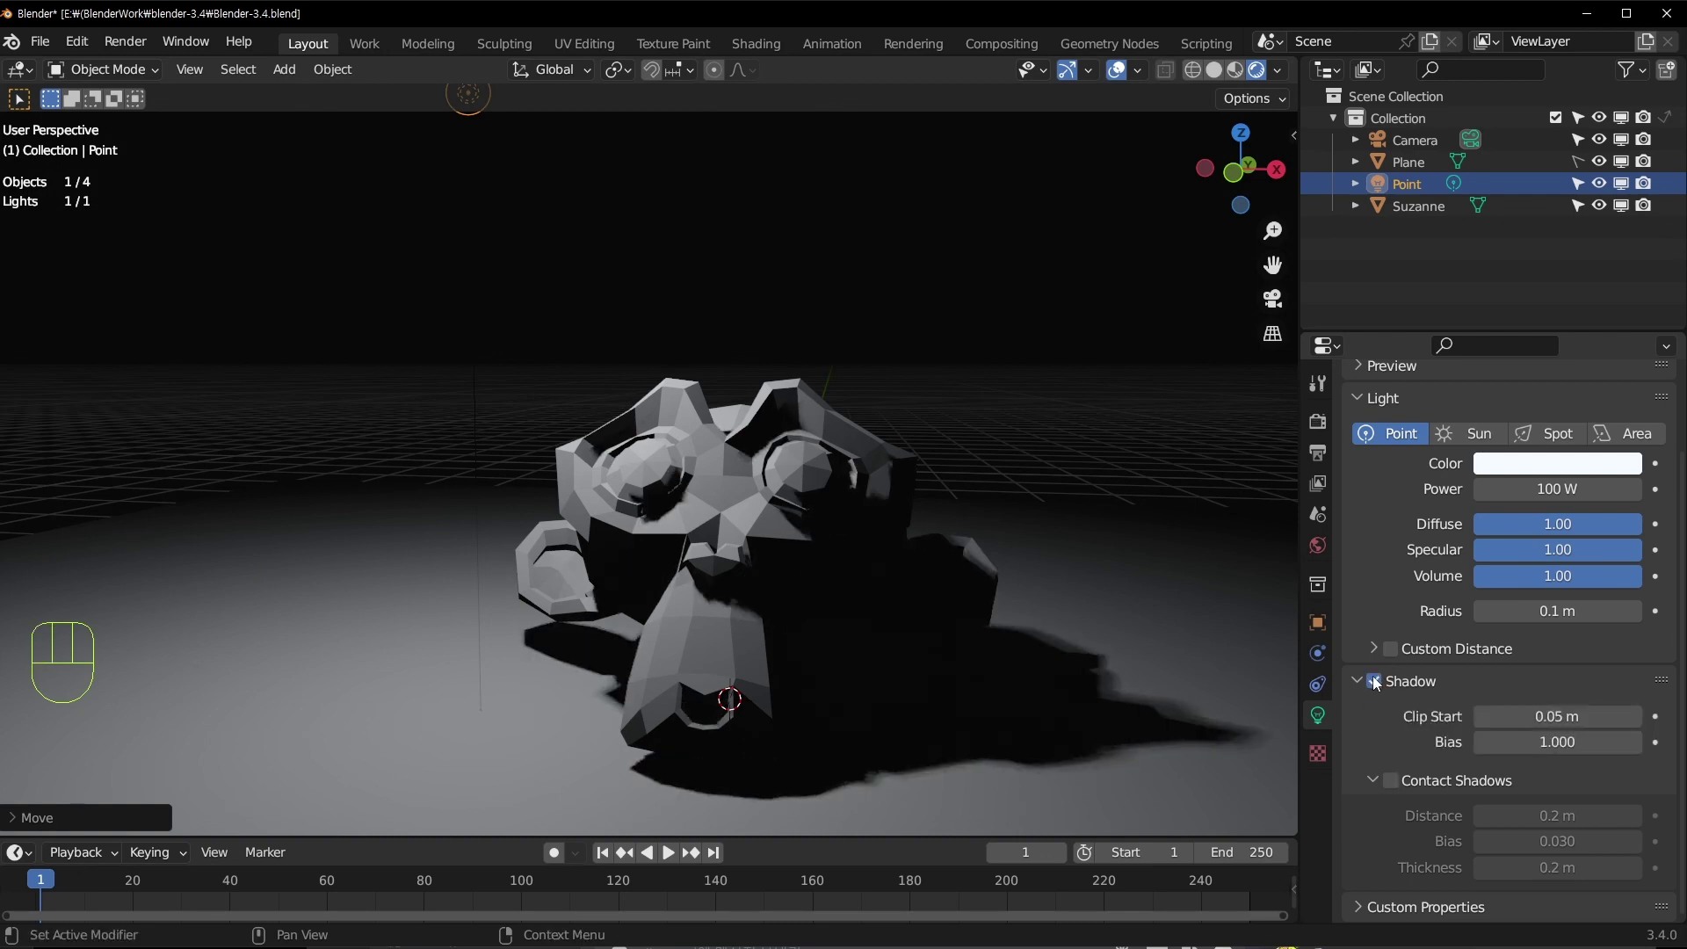
left_click(1374, 682)
left_click(1374, 682)
Step: Brighten the World background colour from black to dark grey
scroll(477, 340, "down", 5)
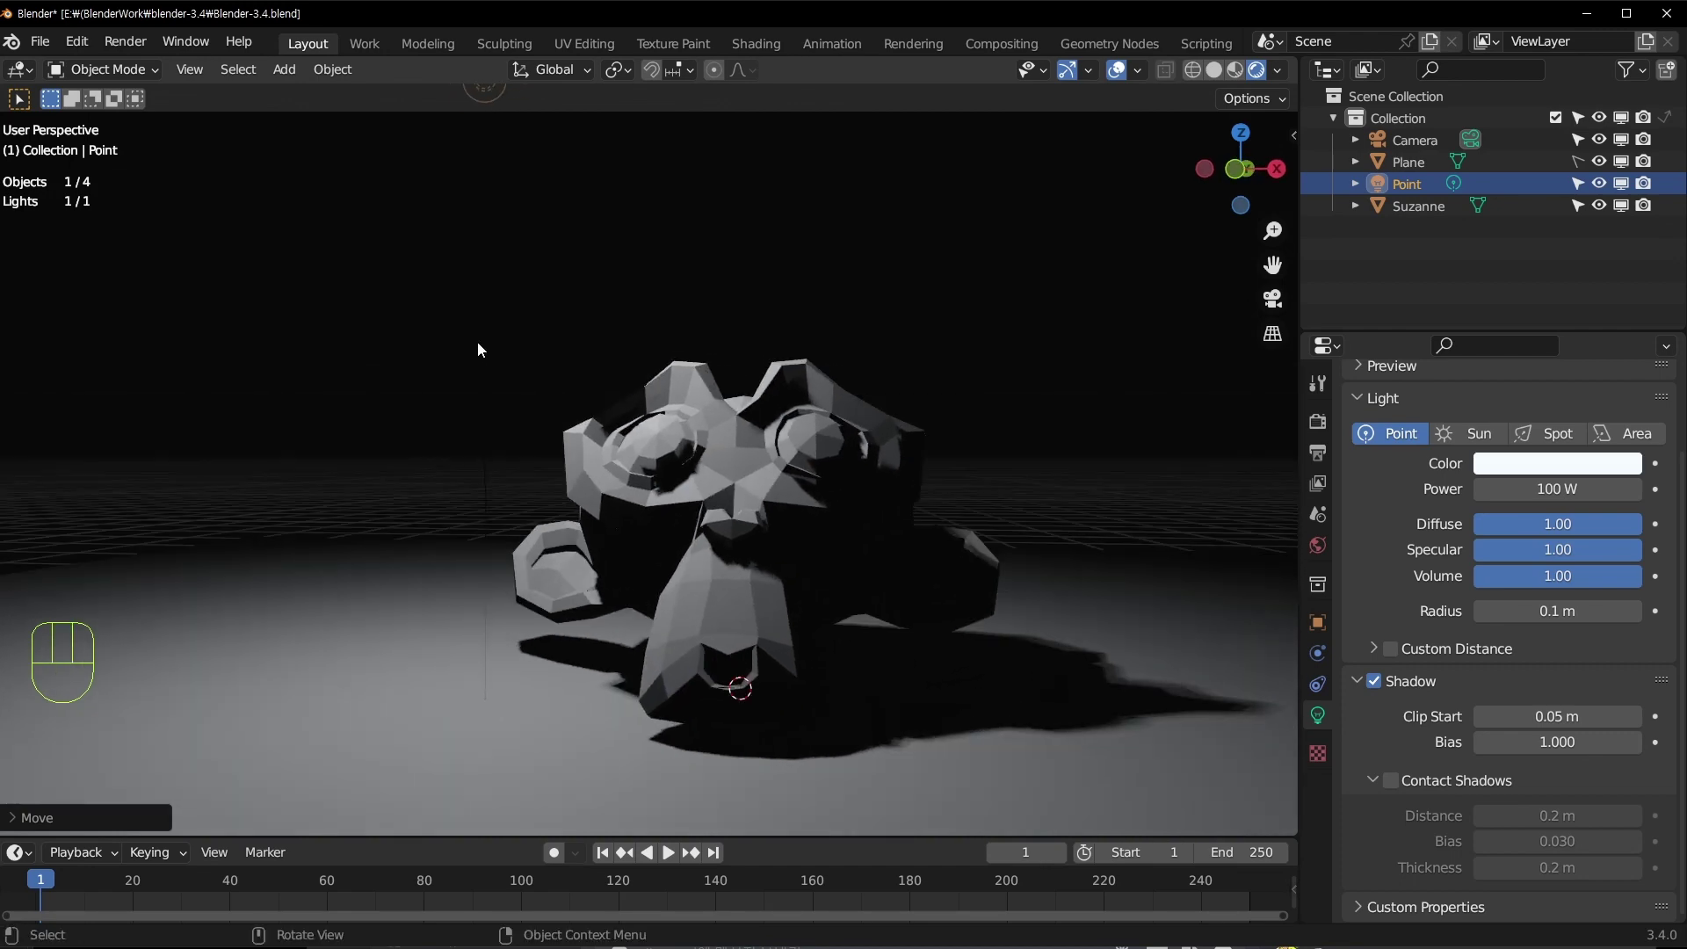
left_click(563, 261)
left_click(1318, 544)
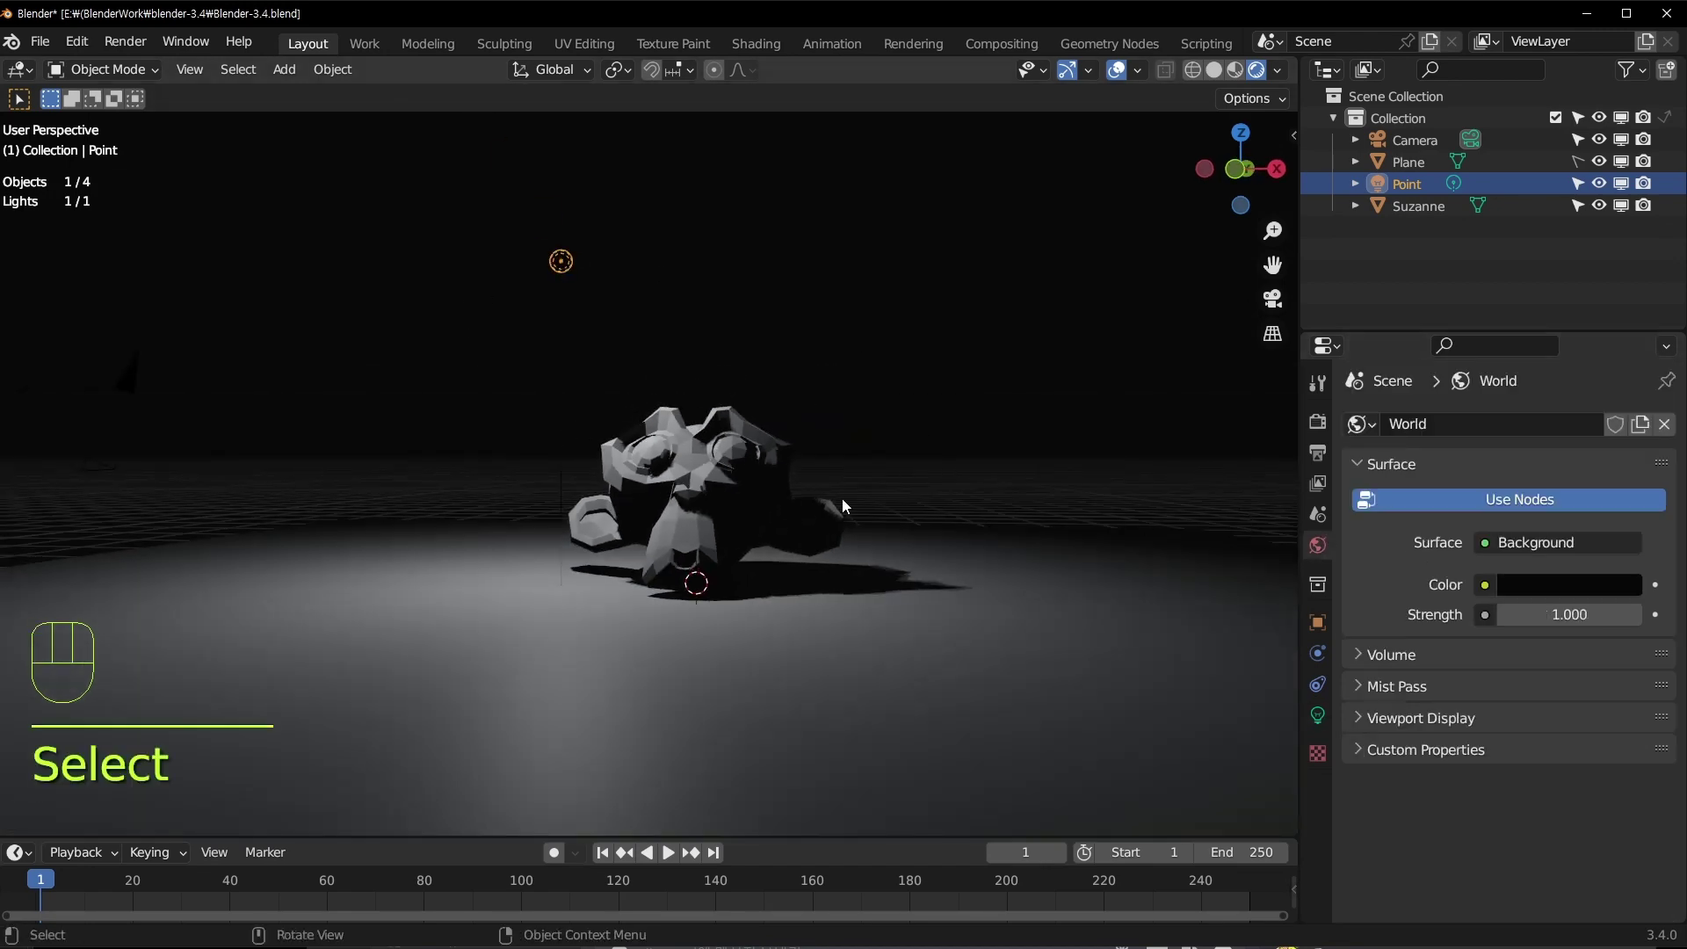
scroll(842, 498, "up", 2)
left_click(1576, 582)
left_click_drag(1624, 414, 1624, 377)
Step: Reposition the point light above and beside Suzanne's head against the lighter background
key("g")
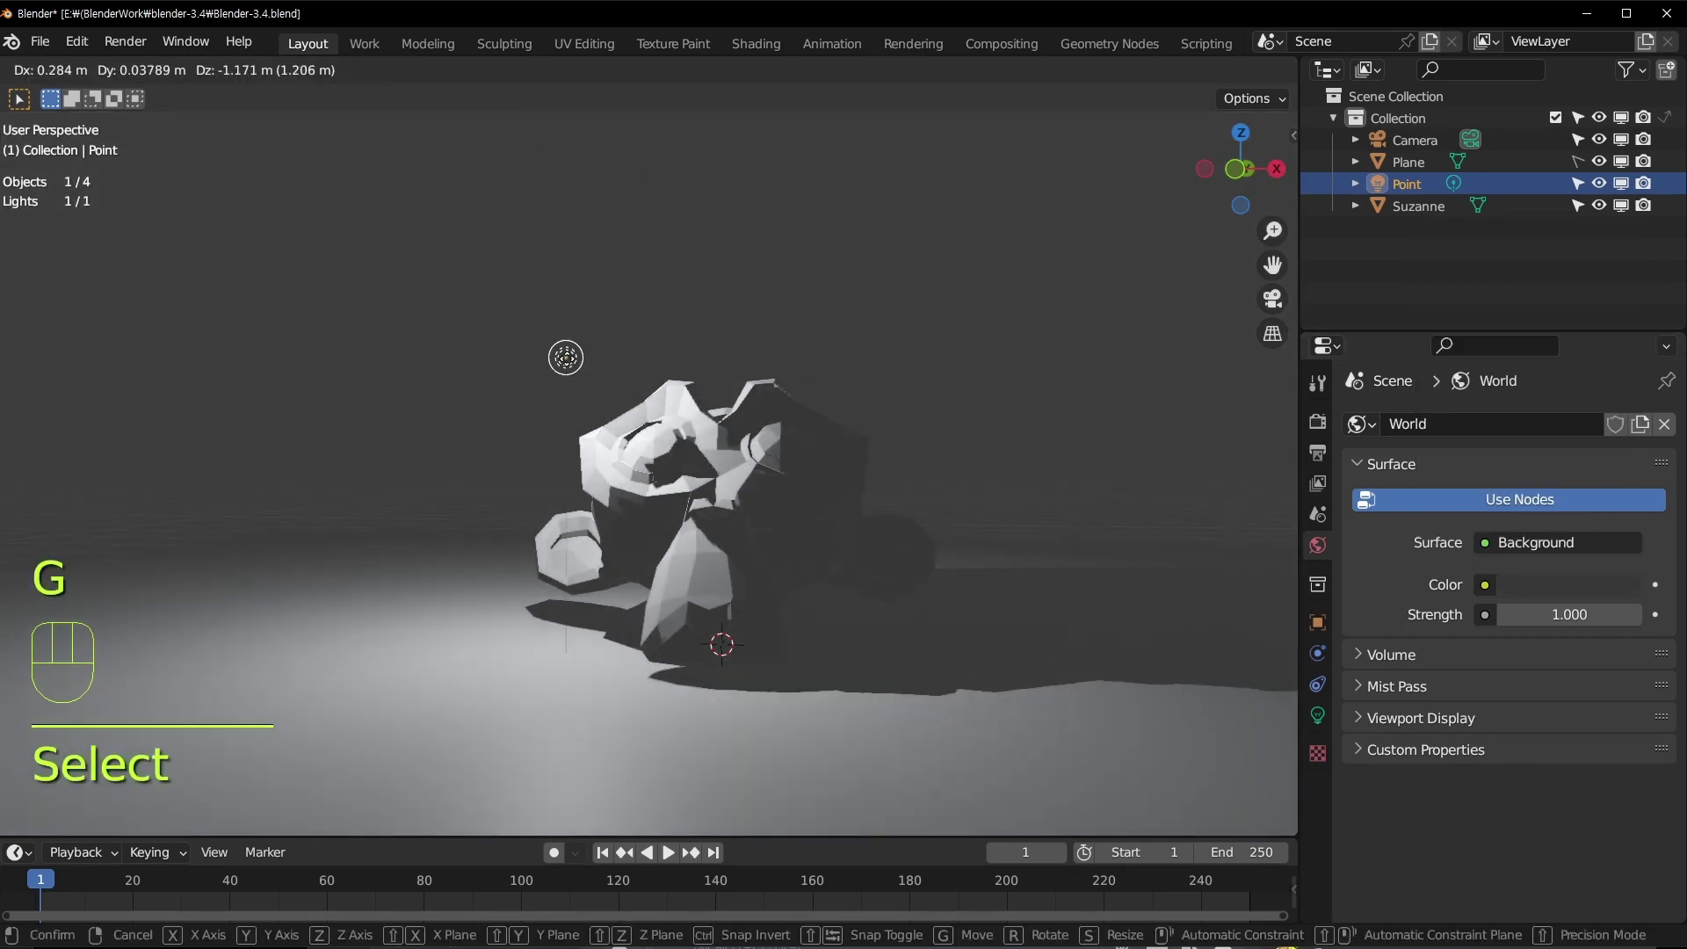
left_click(699, 539)
left_click_drag(869, 625, 871, 581, "shift")
Step: Enable Contact Shadows for the point light with the shadow beneath Suzanne's chin in close view
left_click(1317, 715)
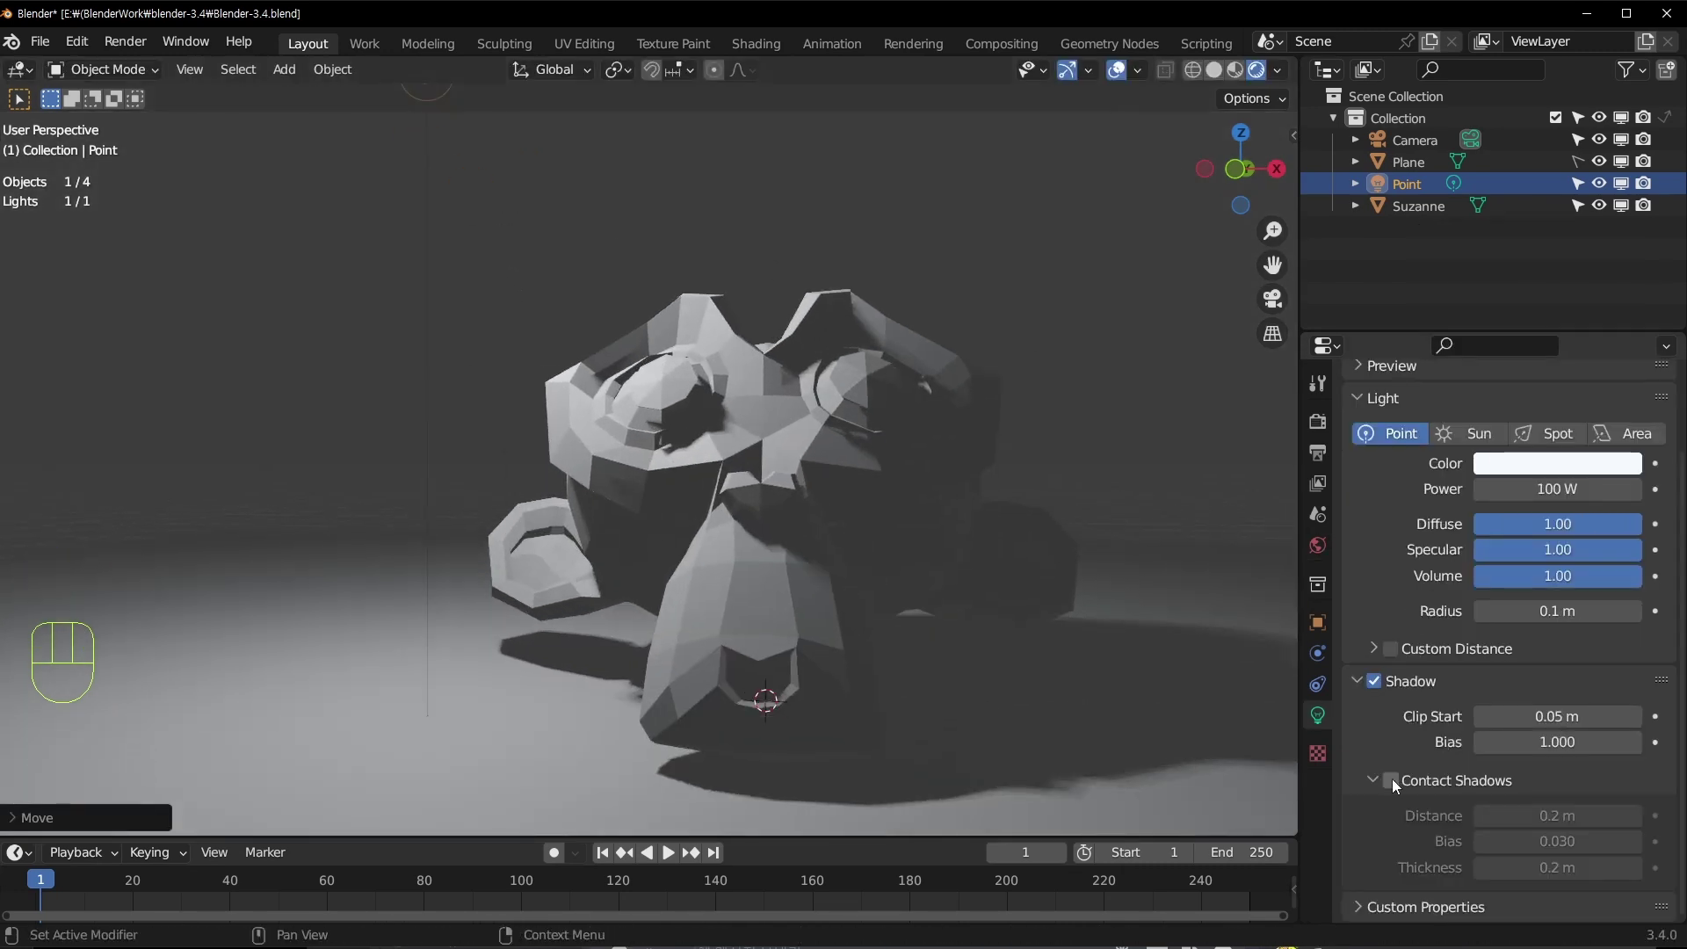
left_click(1389, 780)
left_click(1389, 780)
middle_click_drag(675, 688, 743, 618, "shift")
scroll(743, 618, "up", 2)
scroll(914, 645, "down", 1)
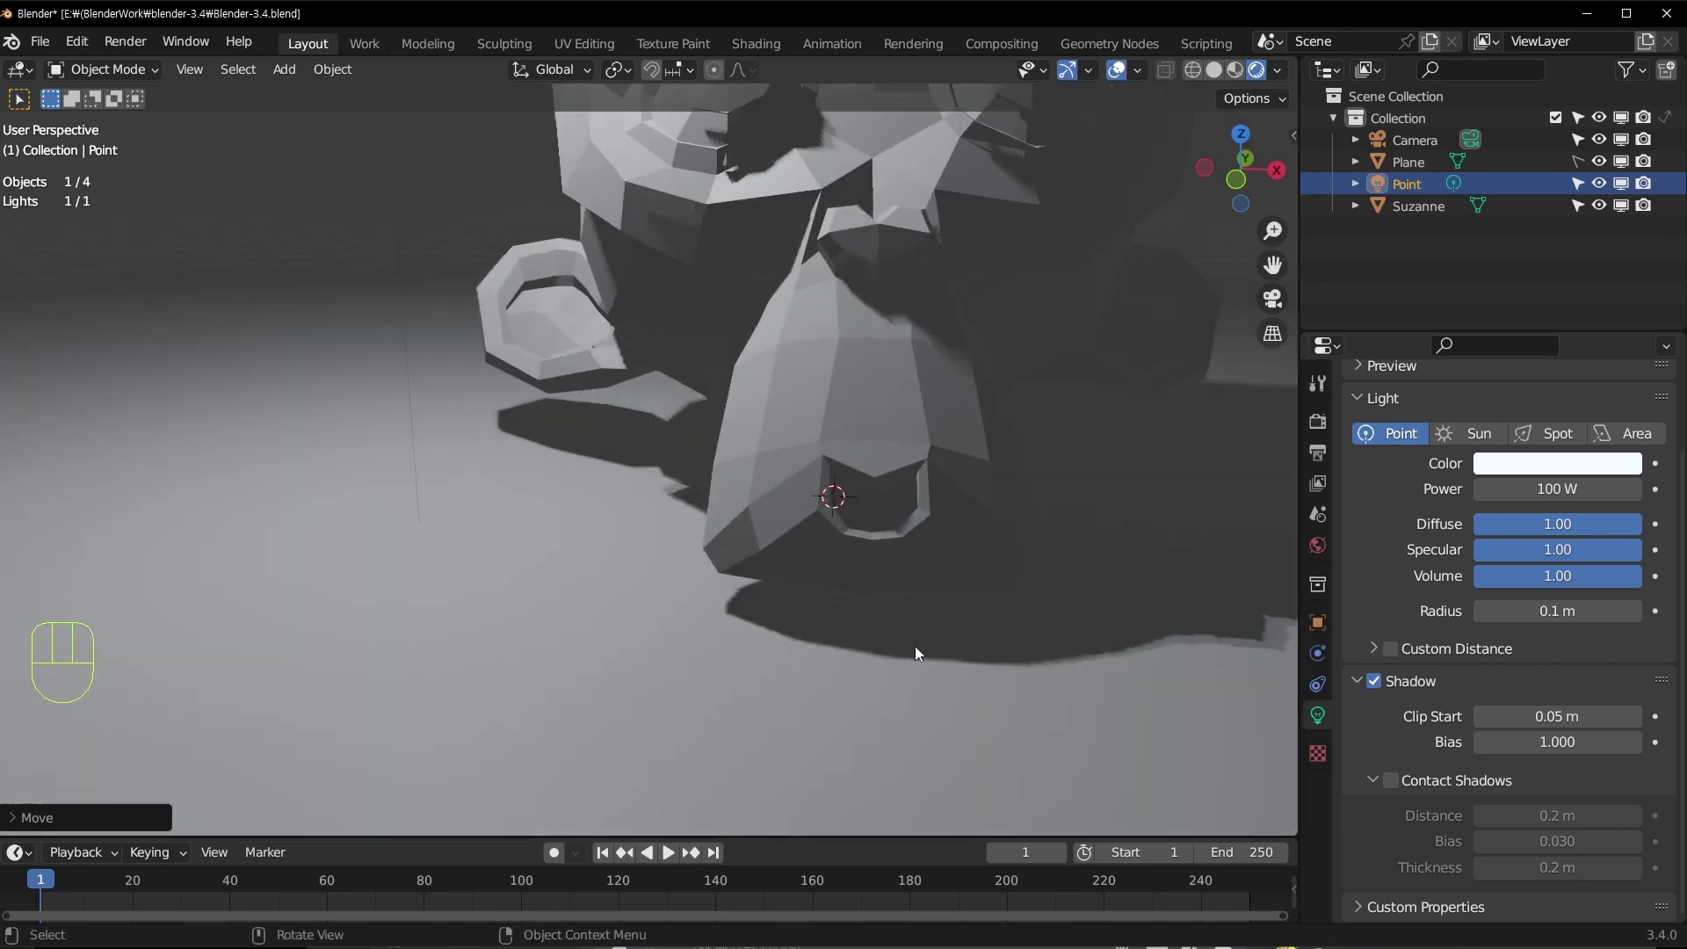
left_click(1400, 779)
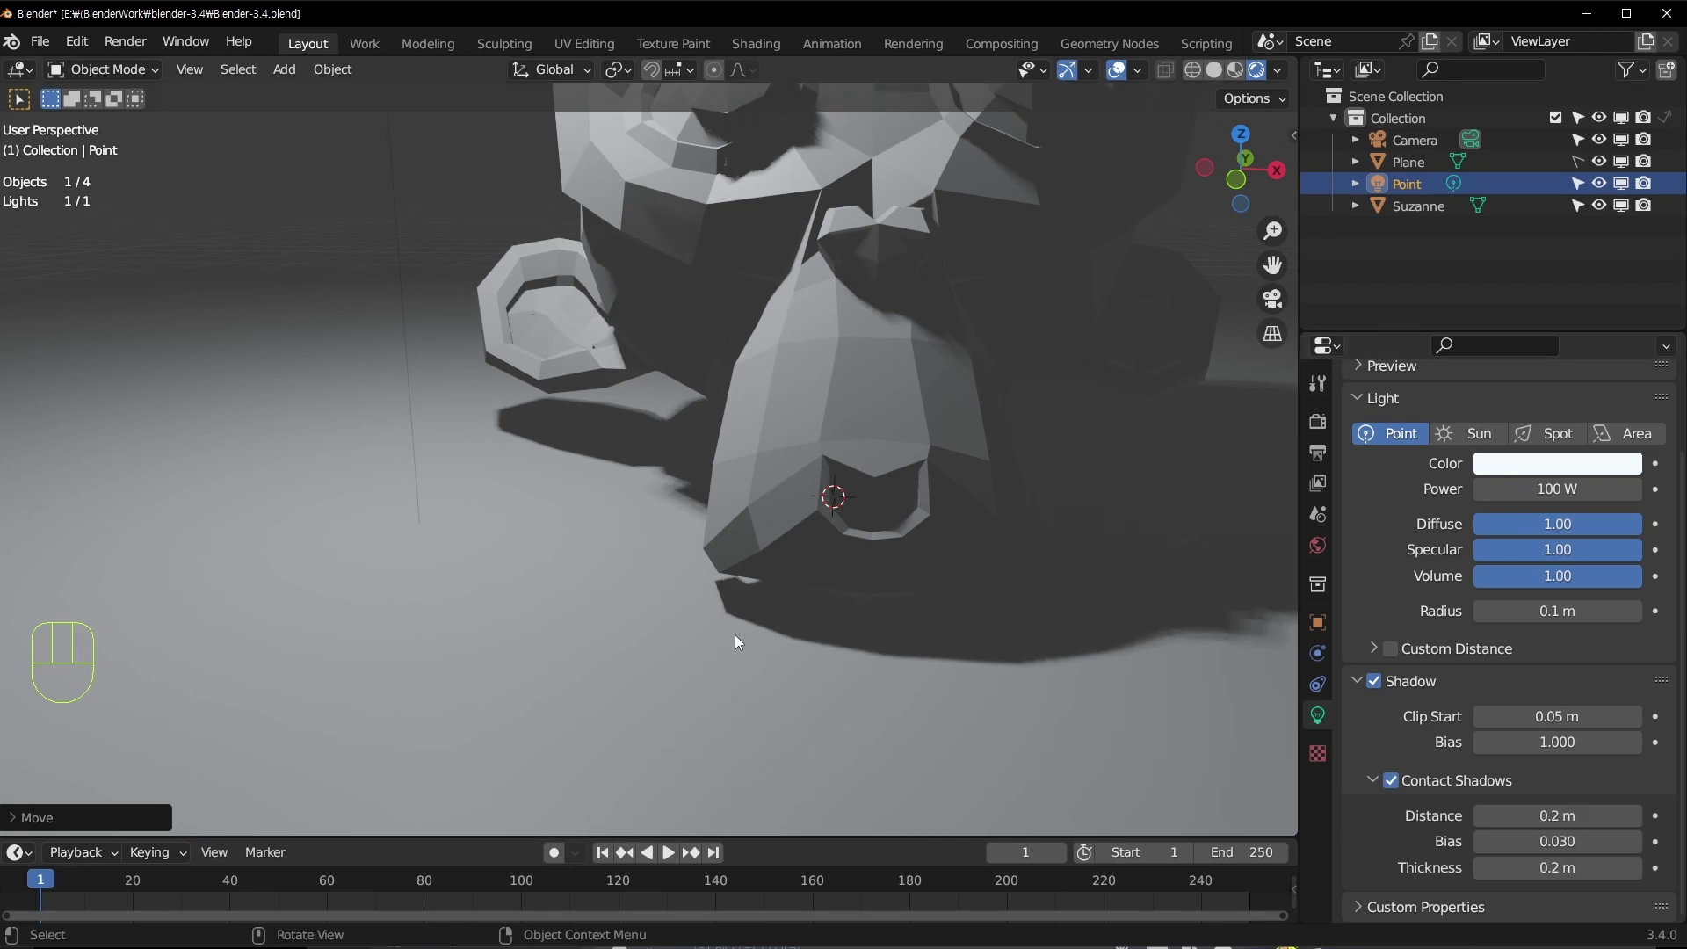
Step: Switch Contact Shadows off and on to compare the gap beneath Suzanne's chin, leaving them enabled
middle_click_drag(746, 617, 889, 559, "shift")
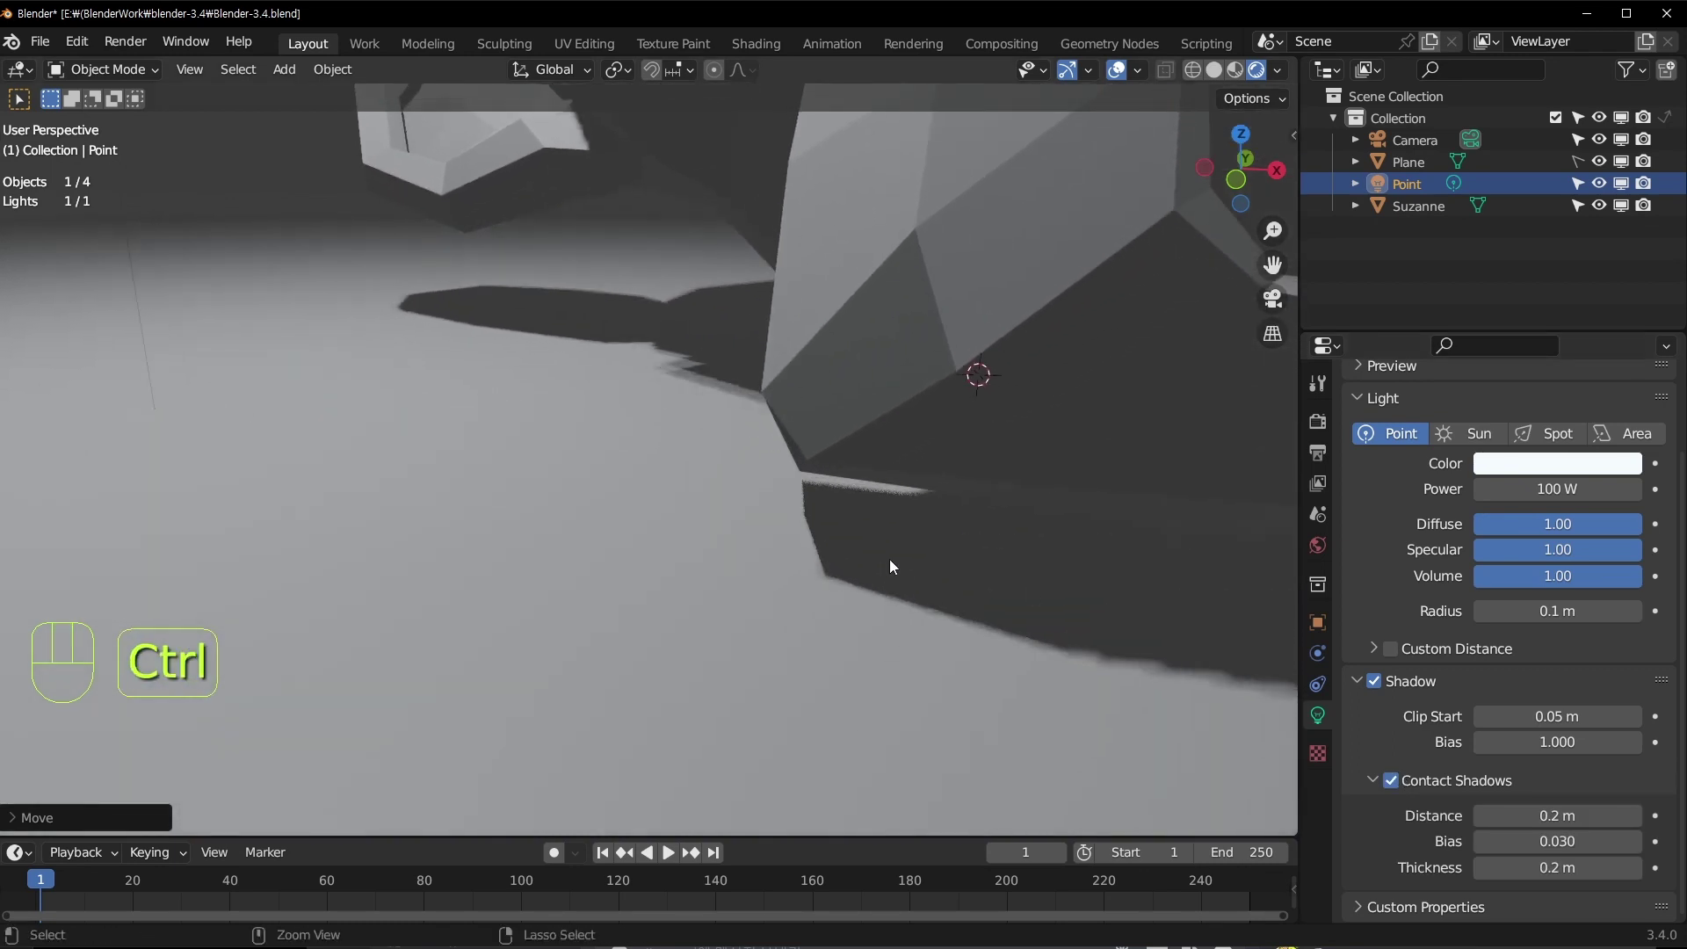
left_click(1398, 783)
left_click(1398, 784)
left_click(1398, 784)
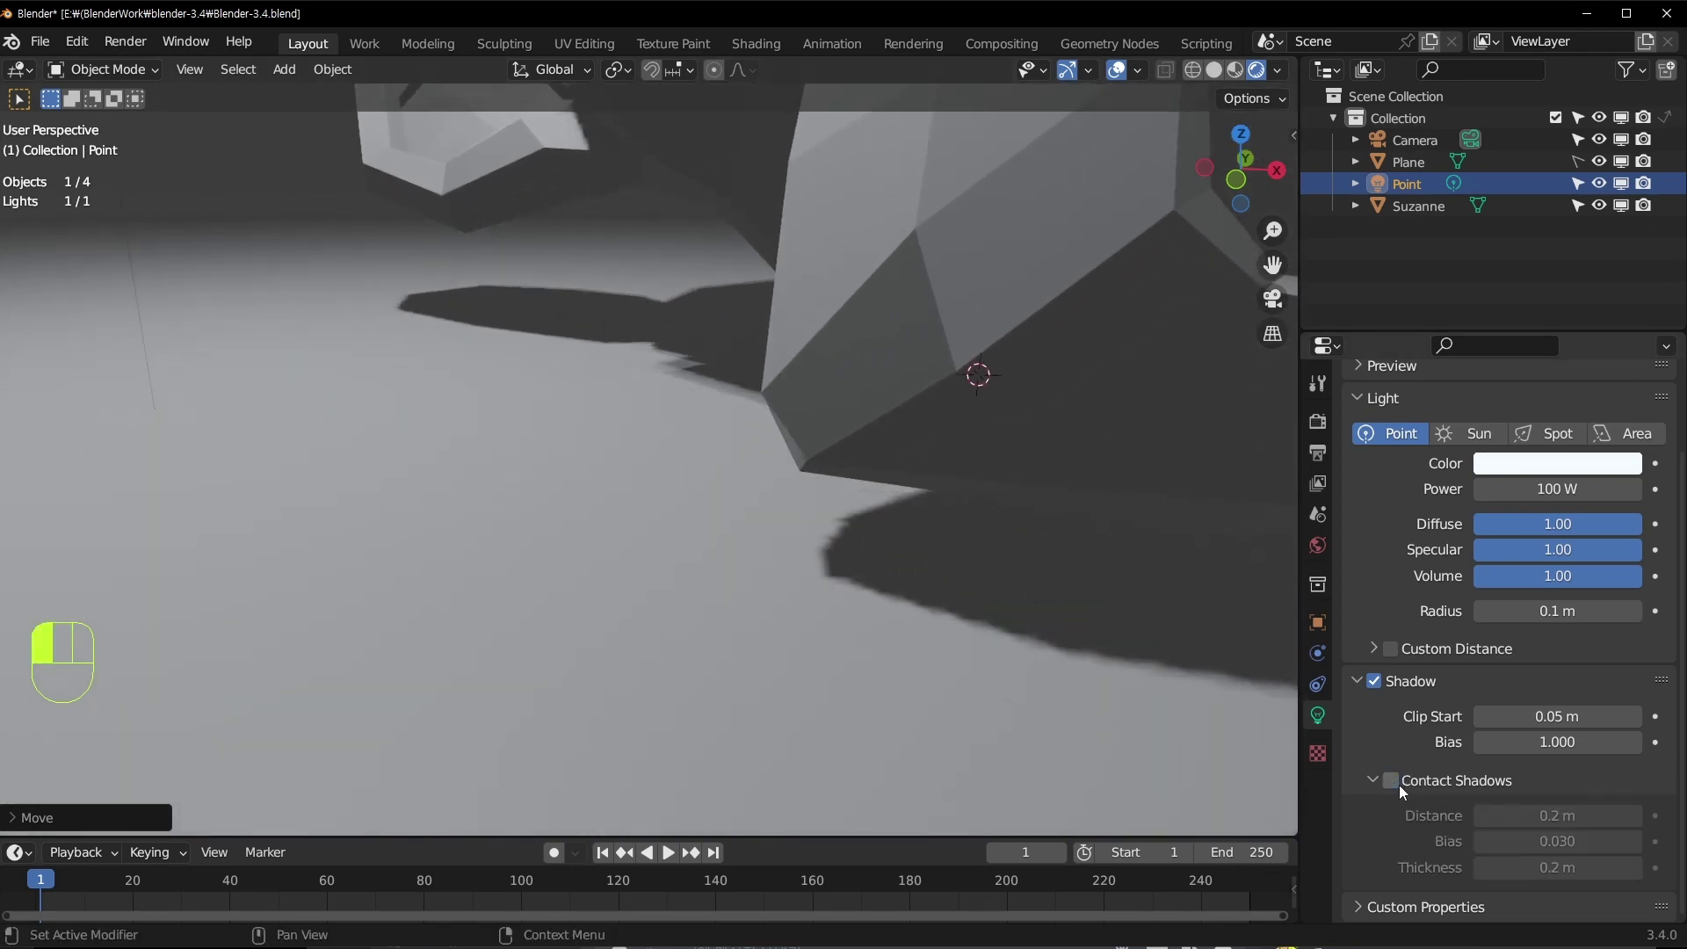
left_click(1399, 783)
Step: Set the Contact Shadows Distance to 0.19 m and Thickness to 0.433 m
mouse_move(1556, 815)
left_mouse_down("shift")
mouse_move(1519, 815)
mouse_move(1577, 815)
mouse_move(1525, 815)
left_mouse_up("shift")
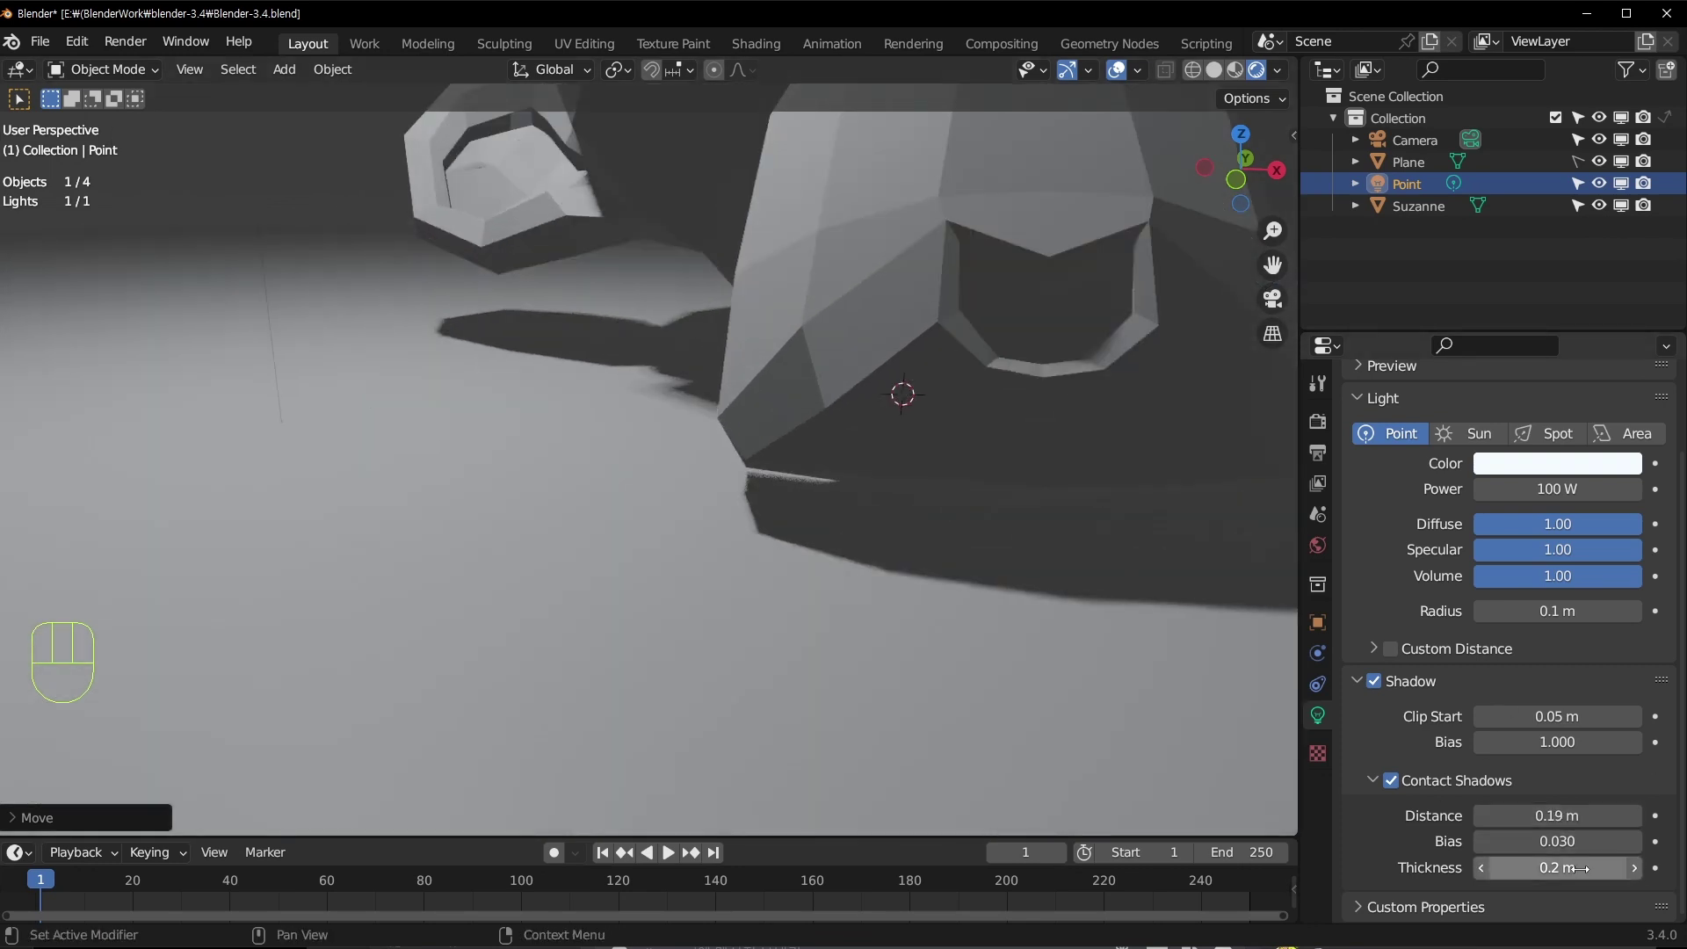
left_click_drag(1557, 867, 1576, 867, "shift")
middle_click_drag(395, 435, 1017, 411)
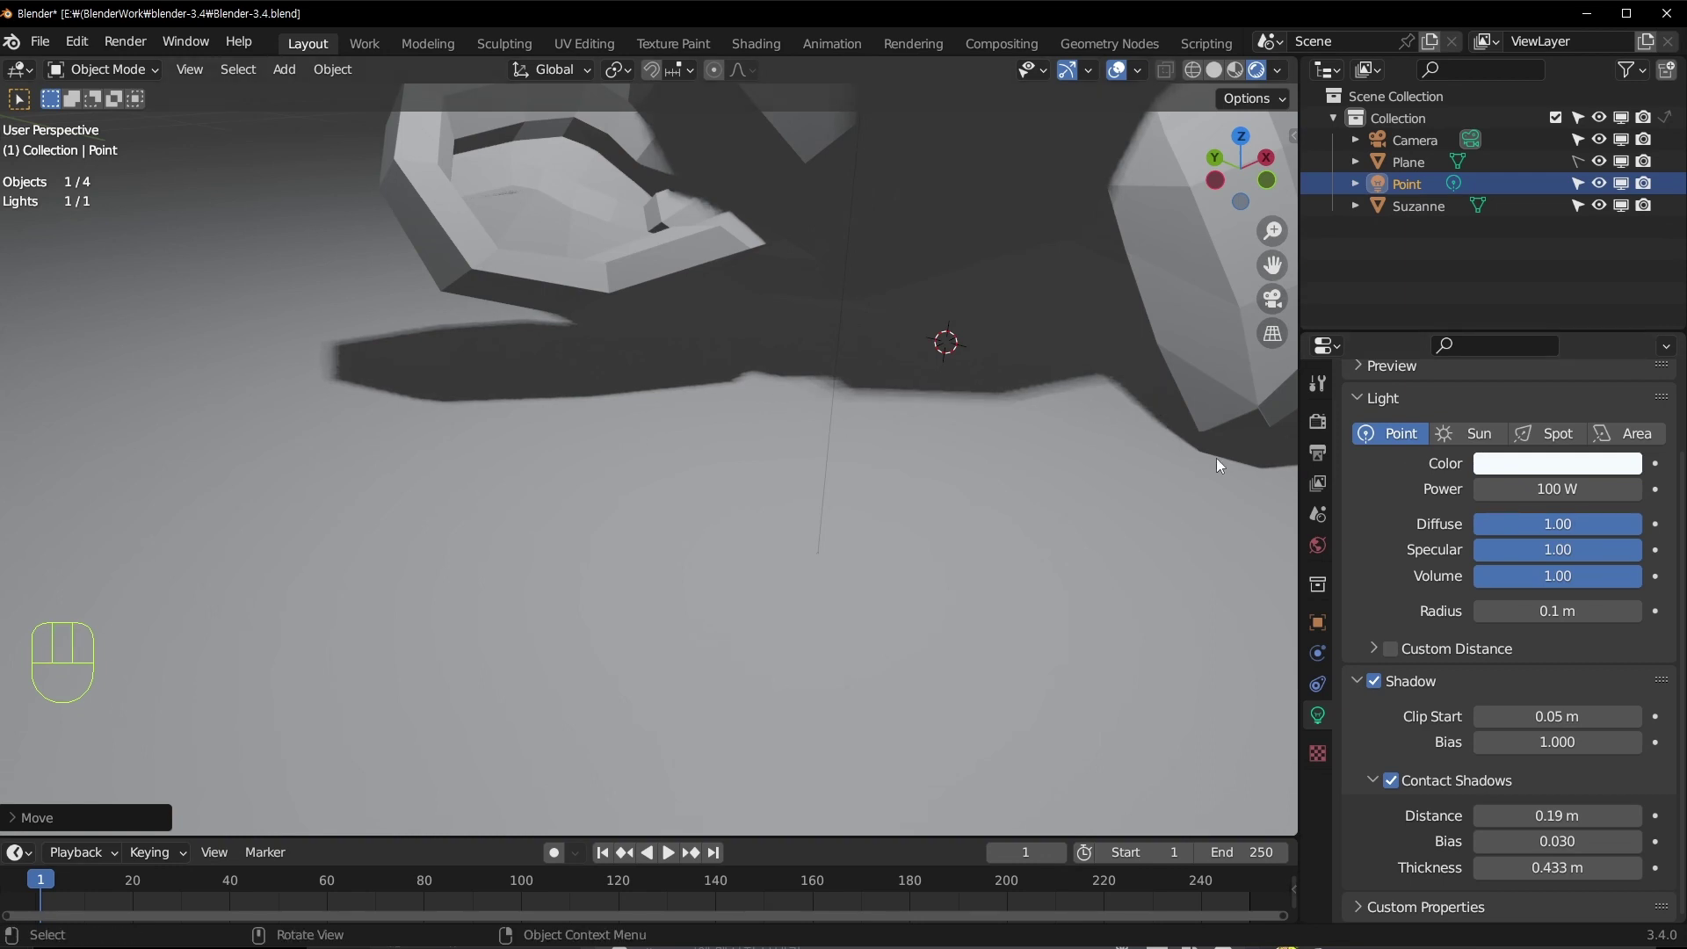
middle_click_drag(1216, 464, 803, 510, "shift")
Step: Lower the Contact Shadows Thickness to 0.007 m for comparison, and raise it to 0.167 m
left_click_drag(1559, 867, 1533, 867, "shift")
middle_click_drag(980, 423, 646, 435)
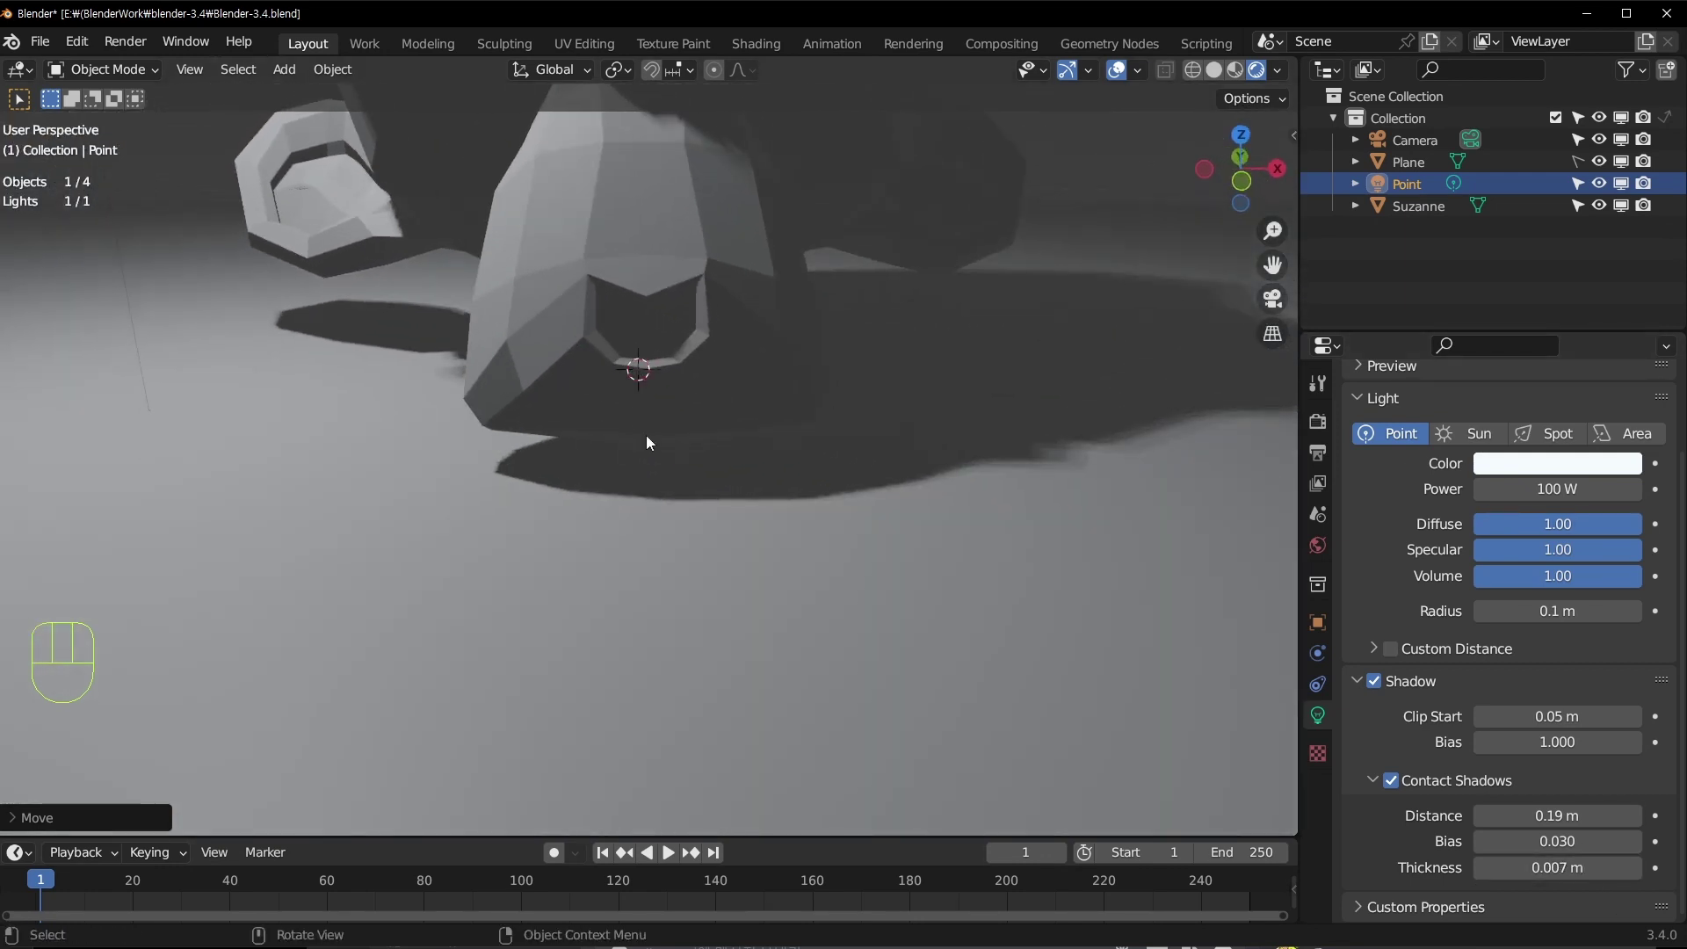
left_click_drag(1546, 867, 1573, 867)
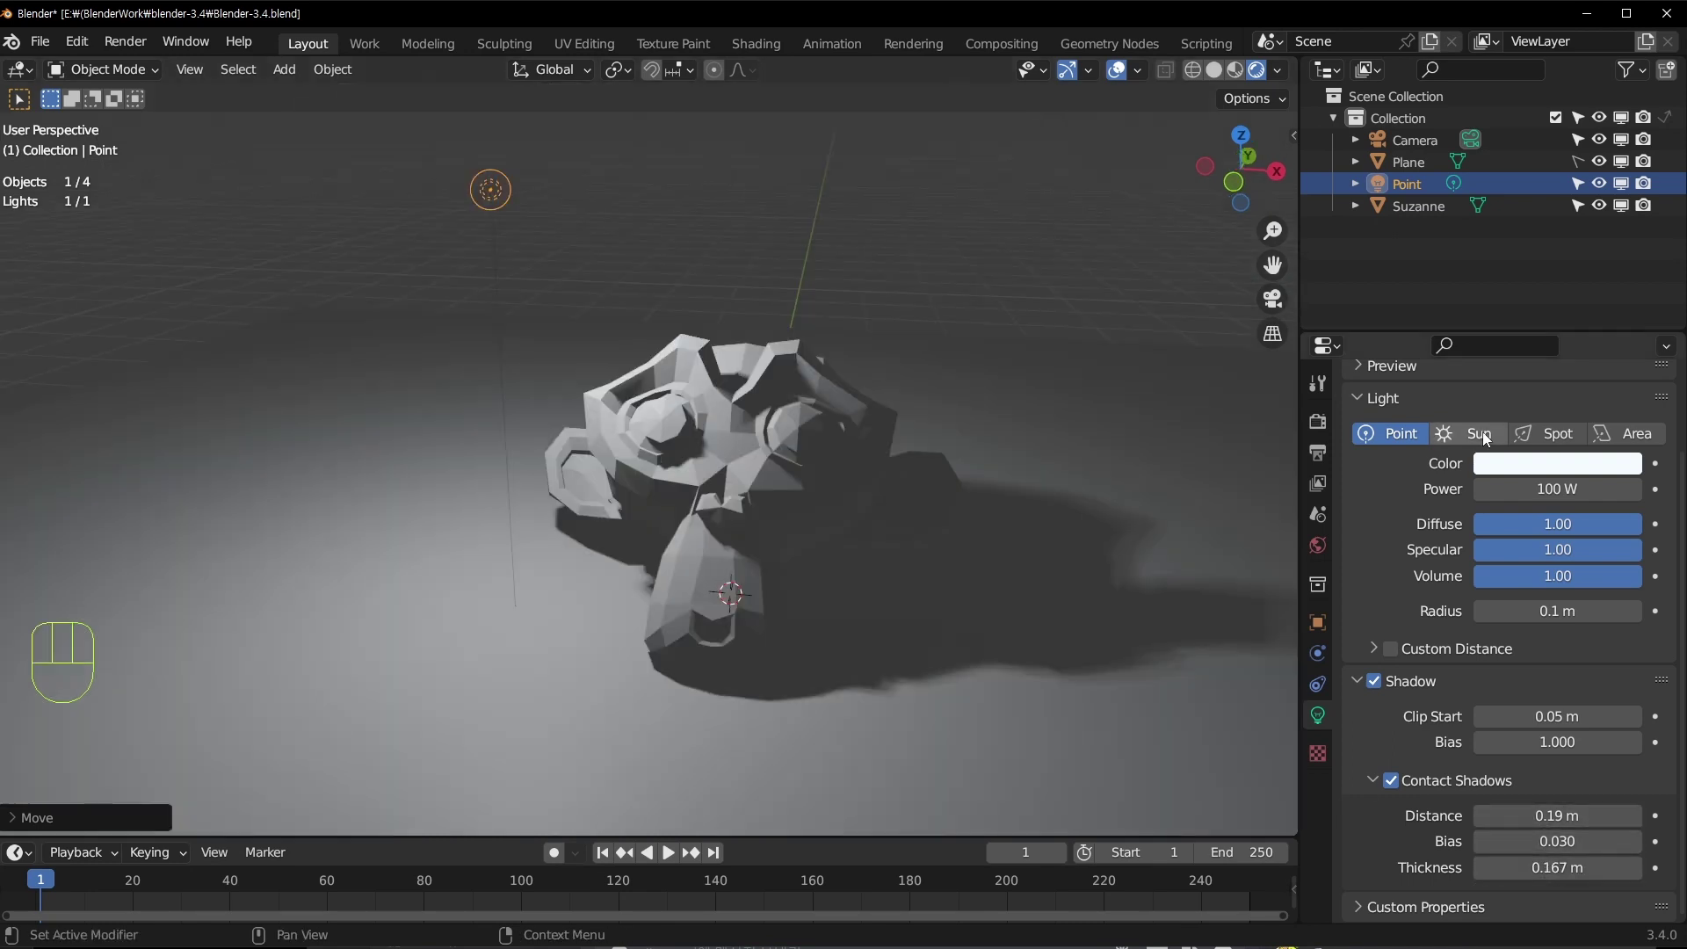
Step: Change the point light to a Sun light and rotate it so it shines diagonally across Suzanne
left_click(1483, 431)
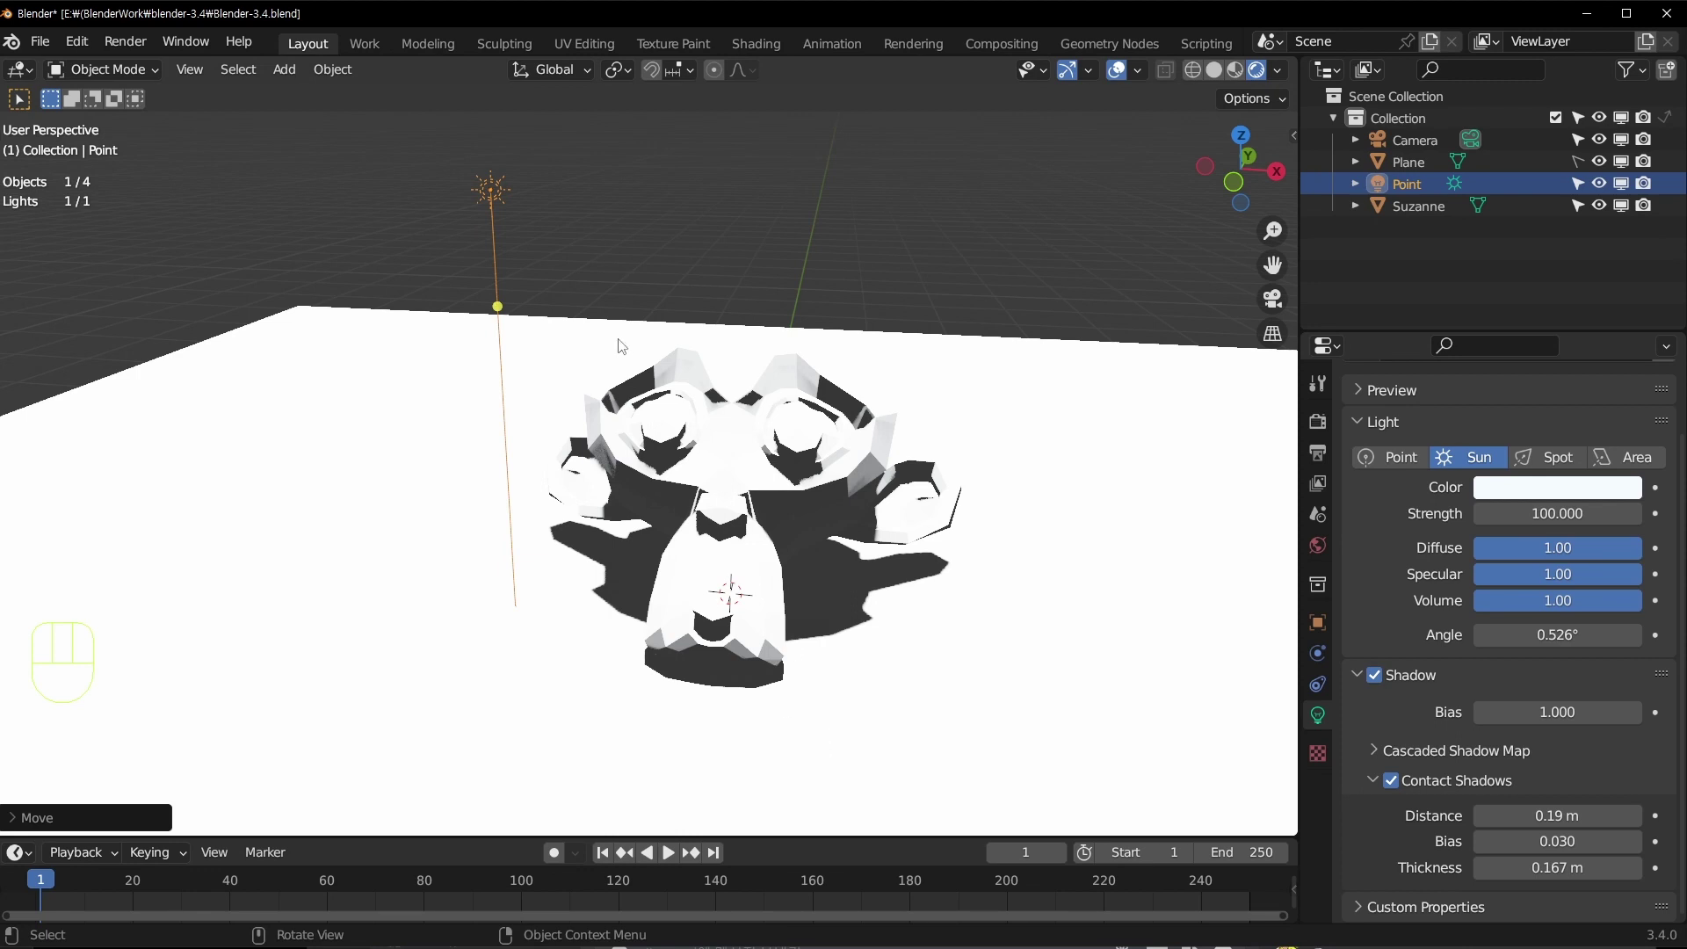
scroll(557, 322, "down", 3)
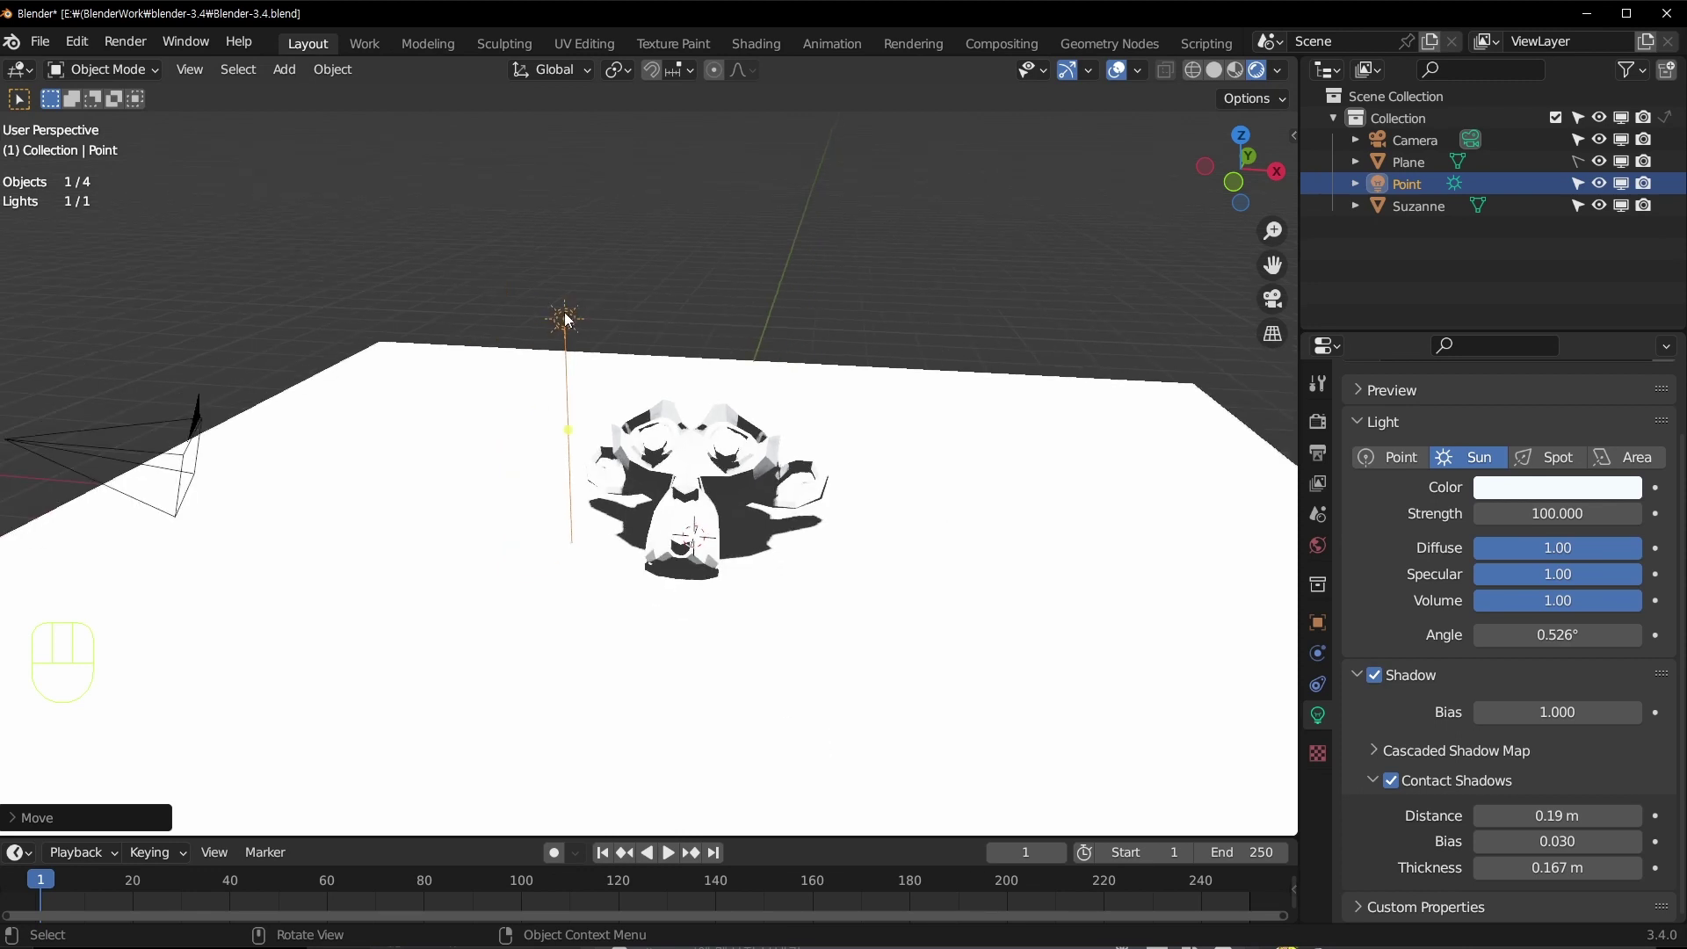
middle_click_drag(511, 267, 519, 290)
key("r")
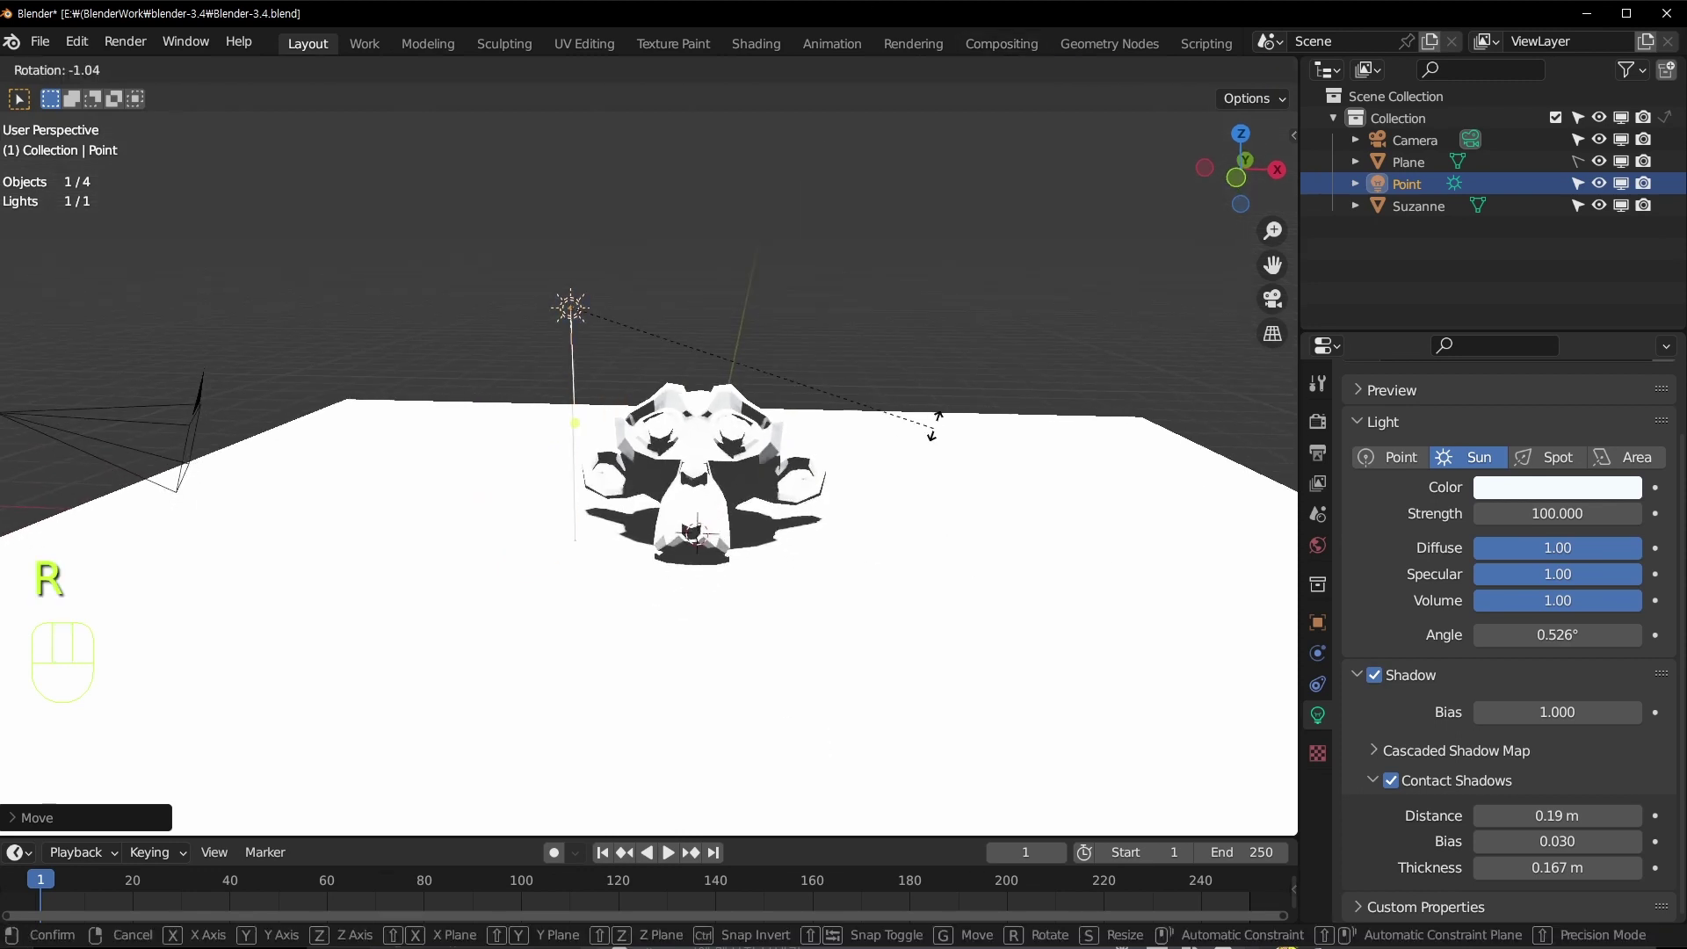
left_click(981, 117)
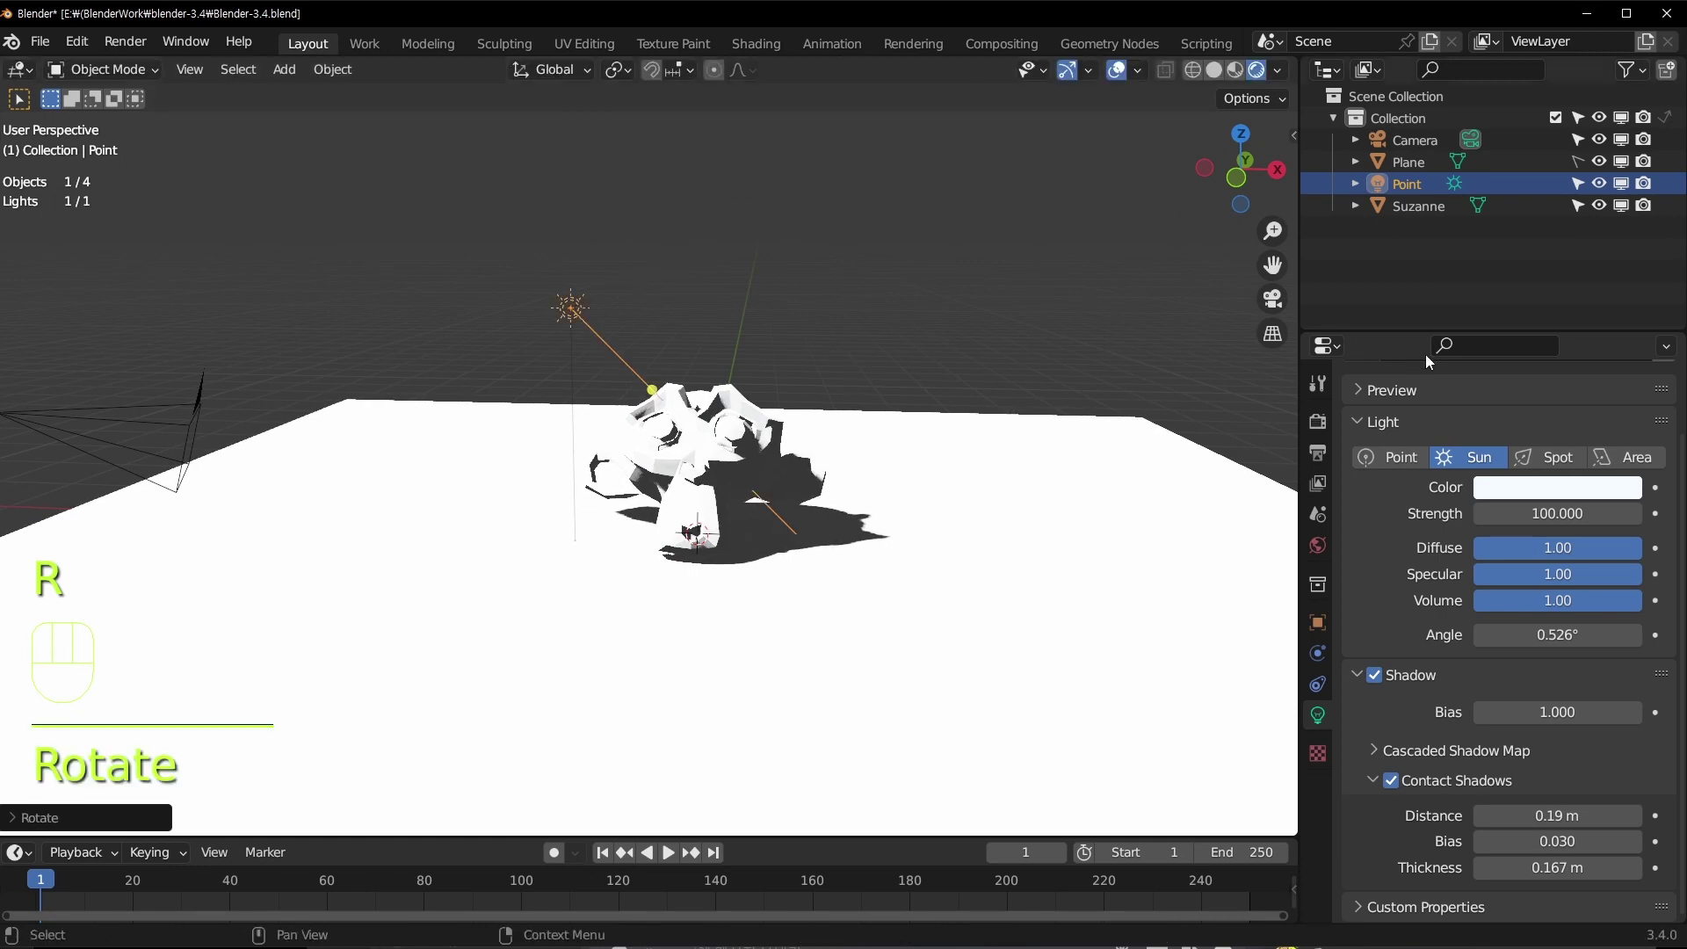
Step: Set the Sun light's Strength to 10 and disable Contact Shadows, toggling Shadow off and back on for comparison
left_click(1552, 513)
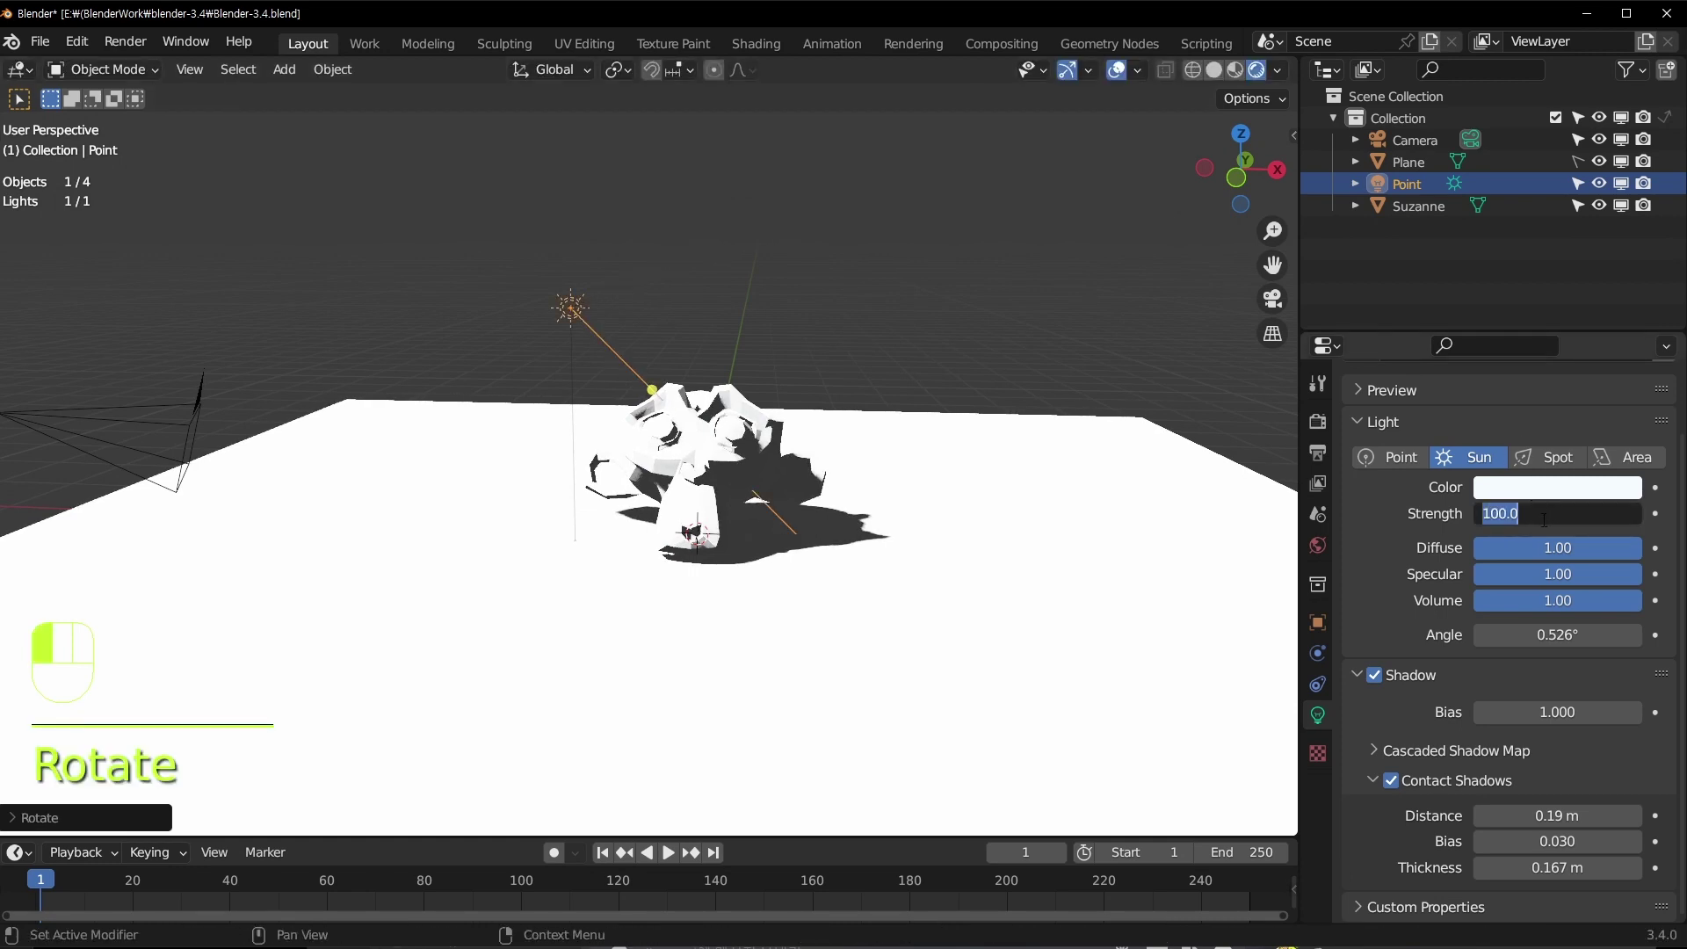
type("10")
key("Return")
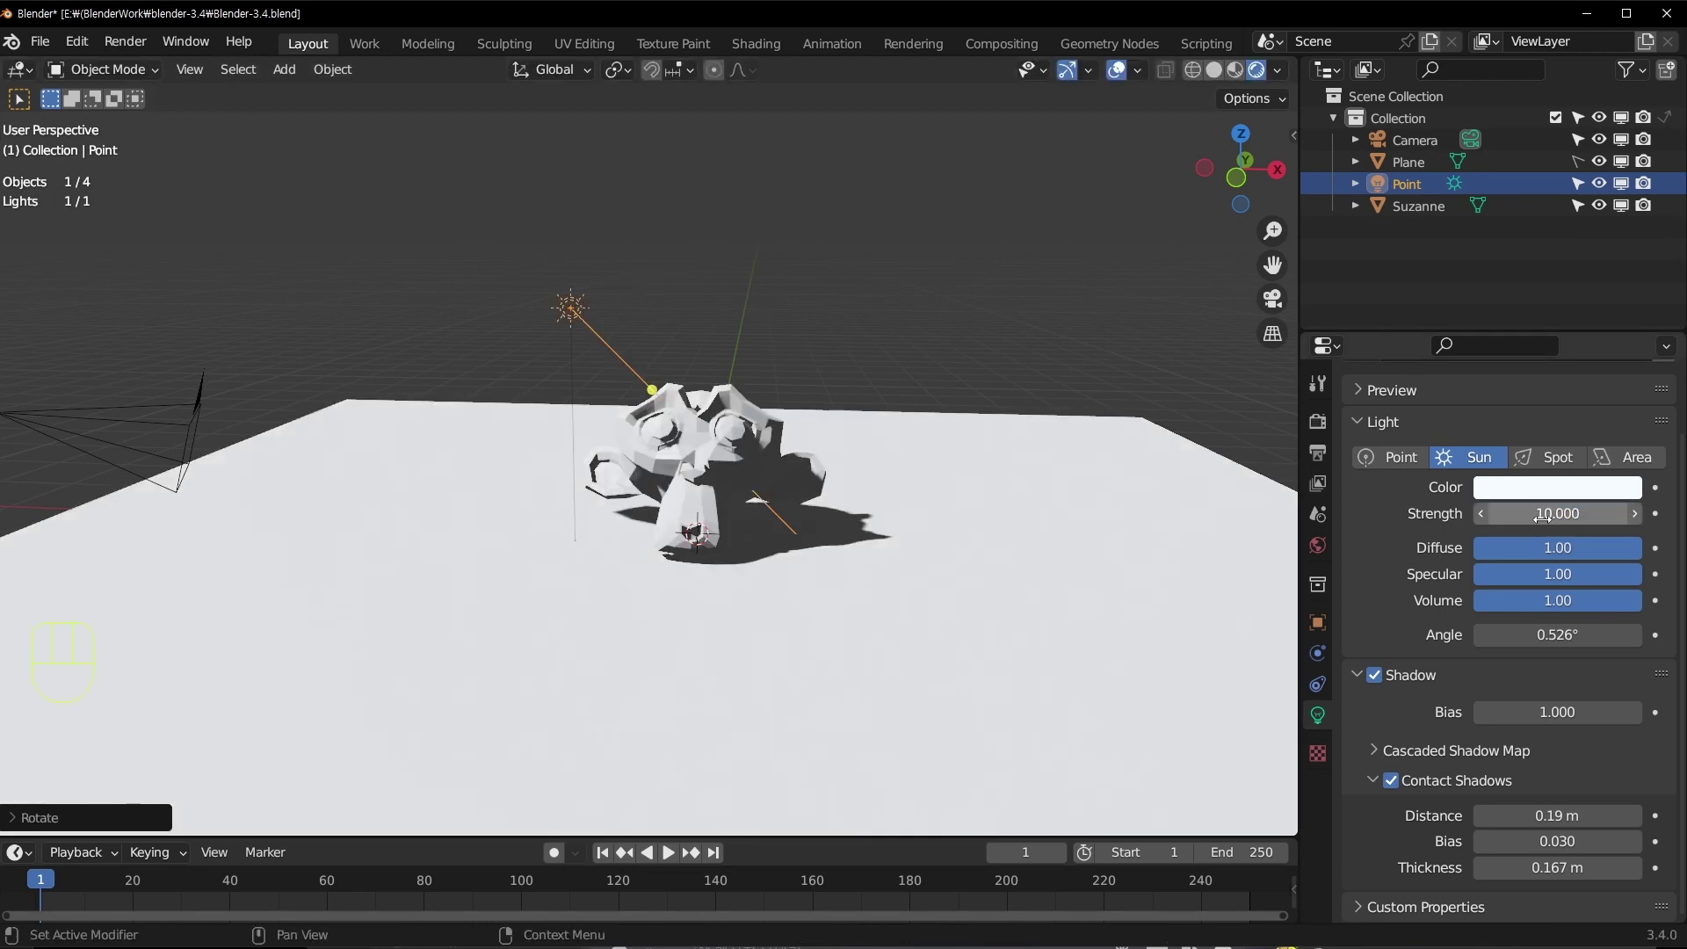
left_click(1391, 781)
left_click(1375, 675)
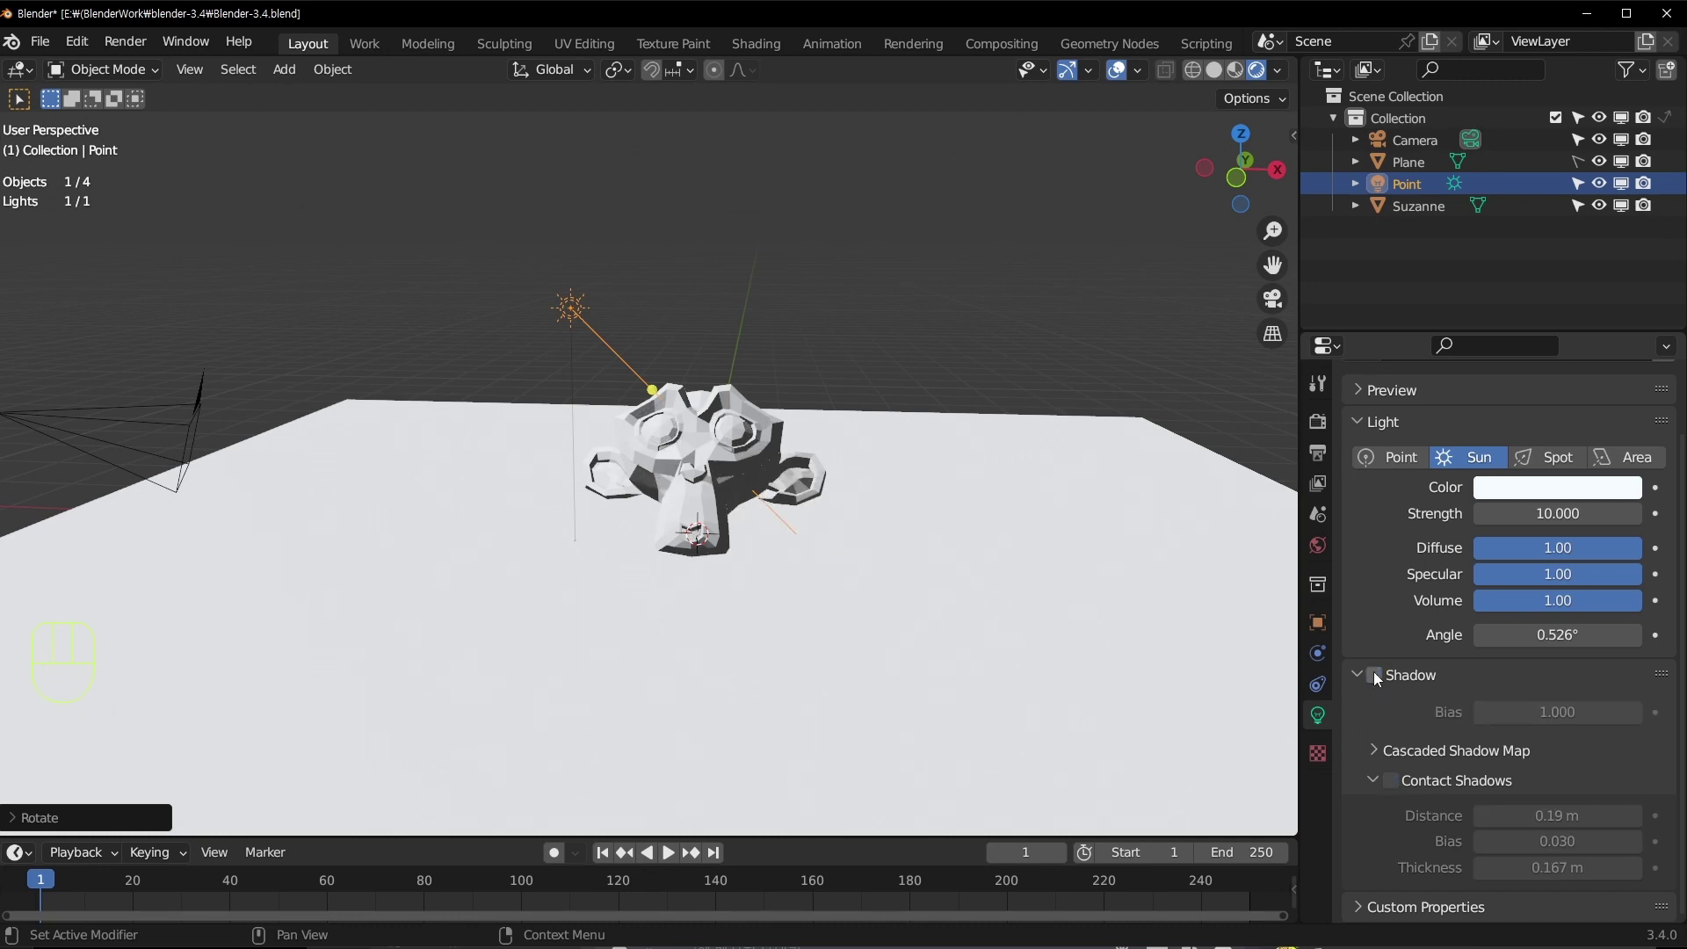
left_click(1375, 674)
Step: Lower the Sun light's Strength to 5, and reduce it further to 3
left_click(1555, 513)
type("5")
key("Return")
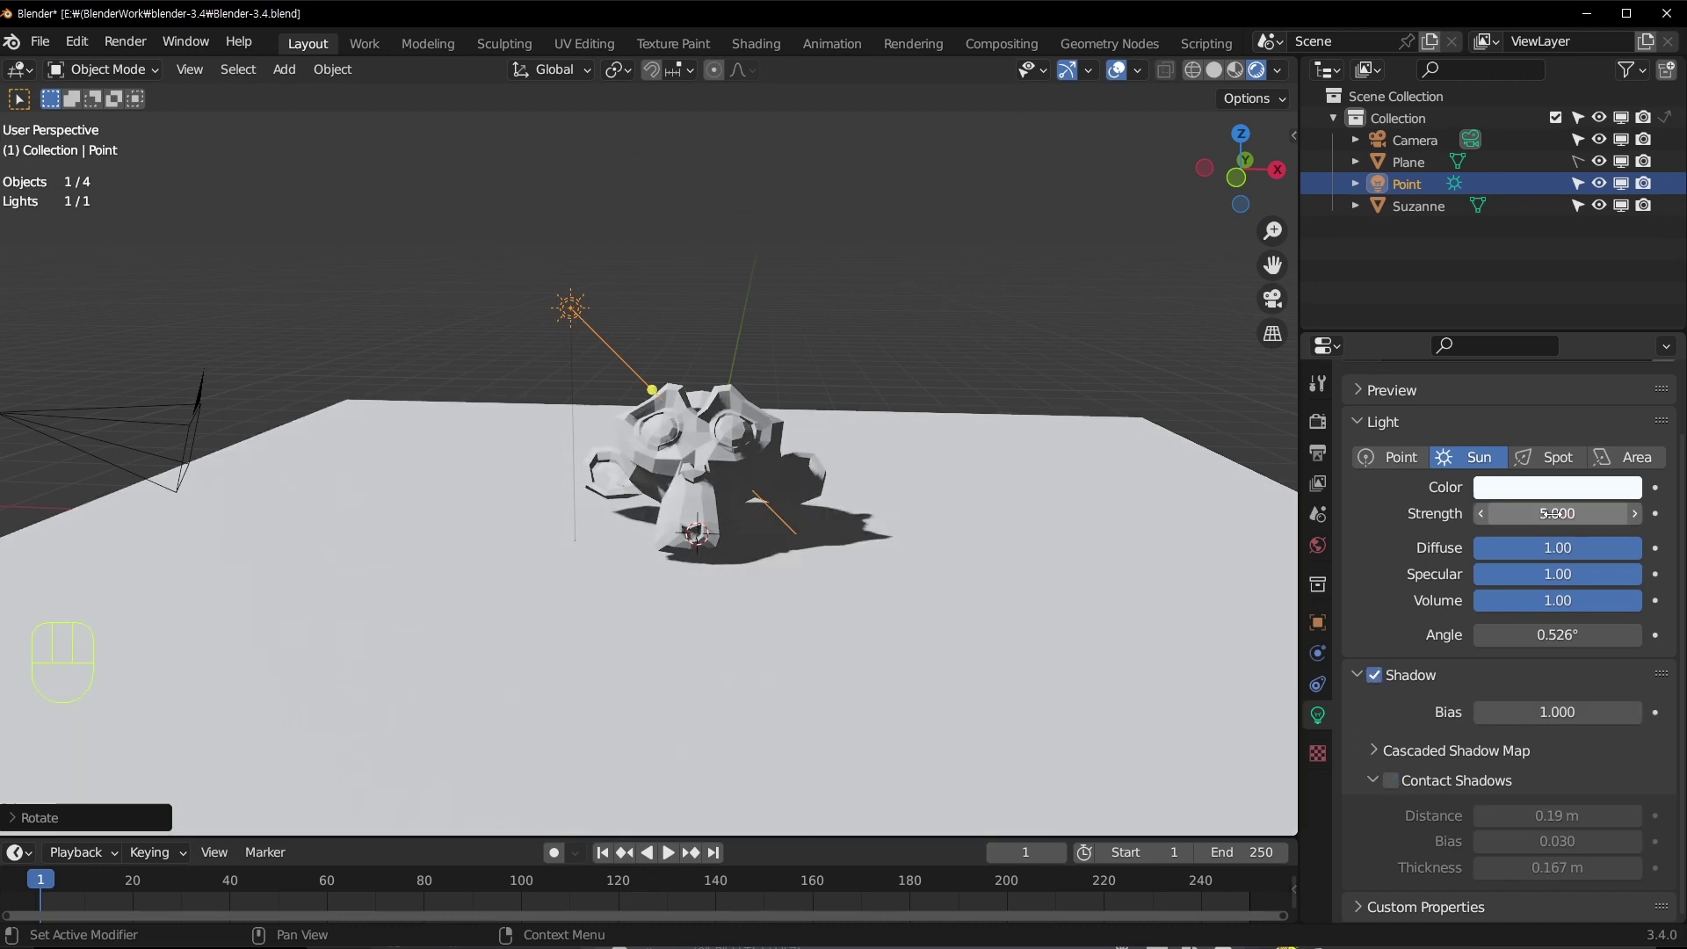
left_click(1555, 514)
type("3")
key("Return")
Step: Darken the World background color to black so only the Sun light illuminates Suzanne
left_click(1317, 547)
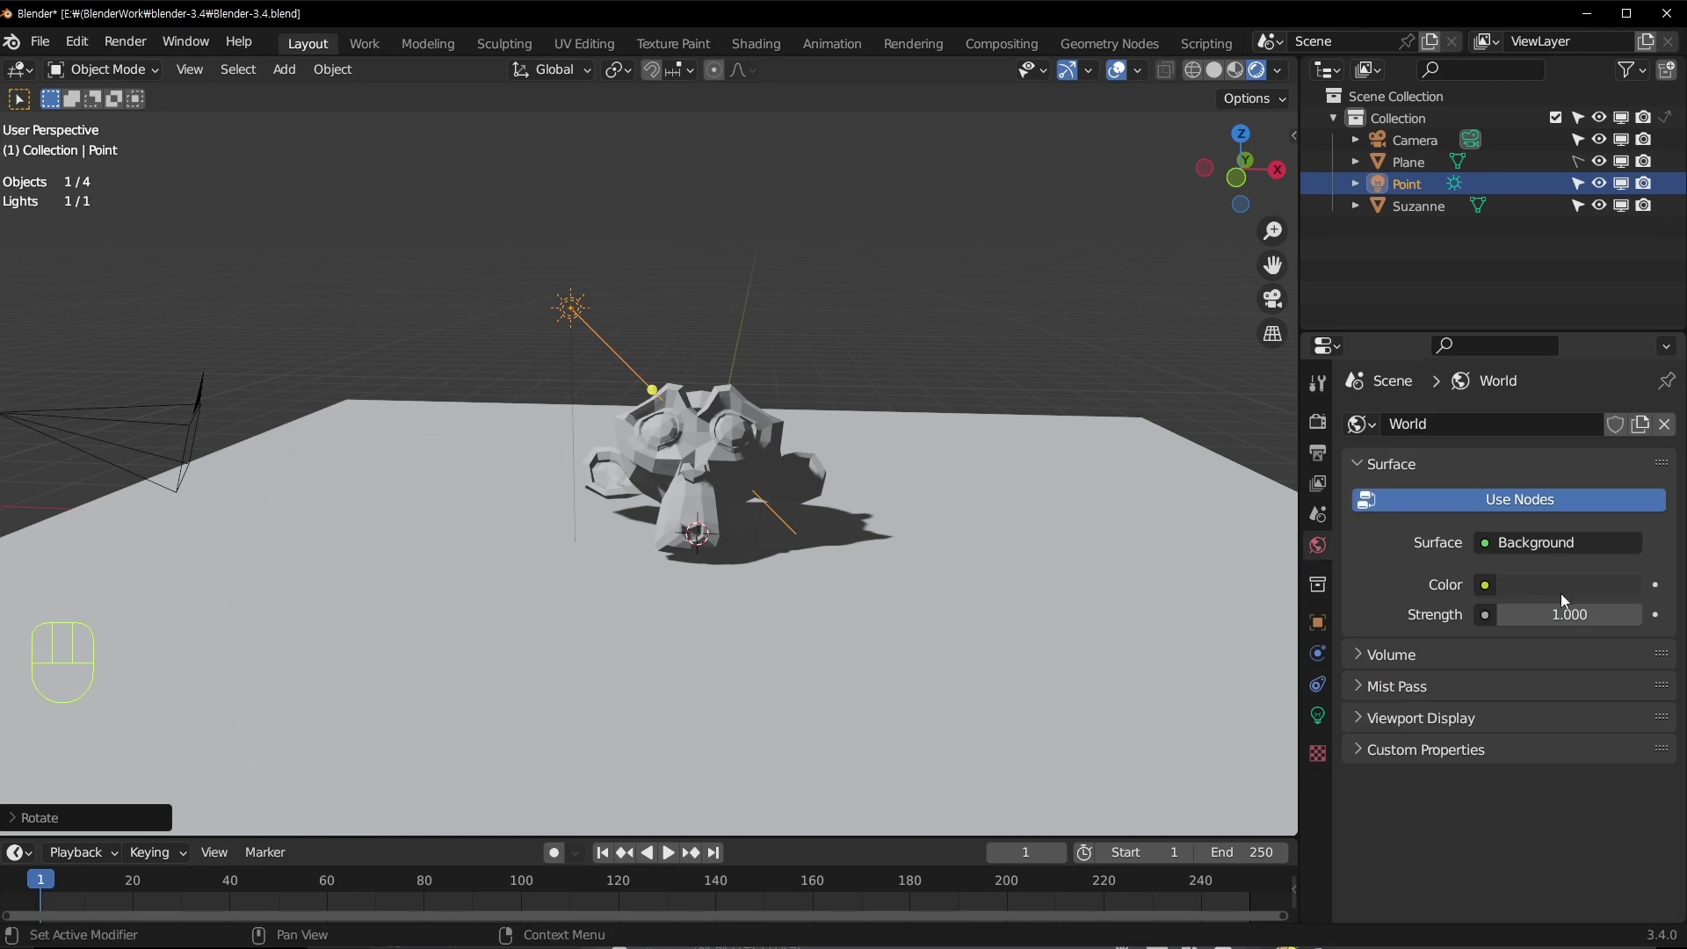
left_click(1597, 585)
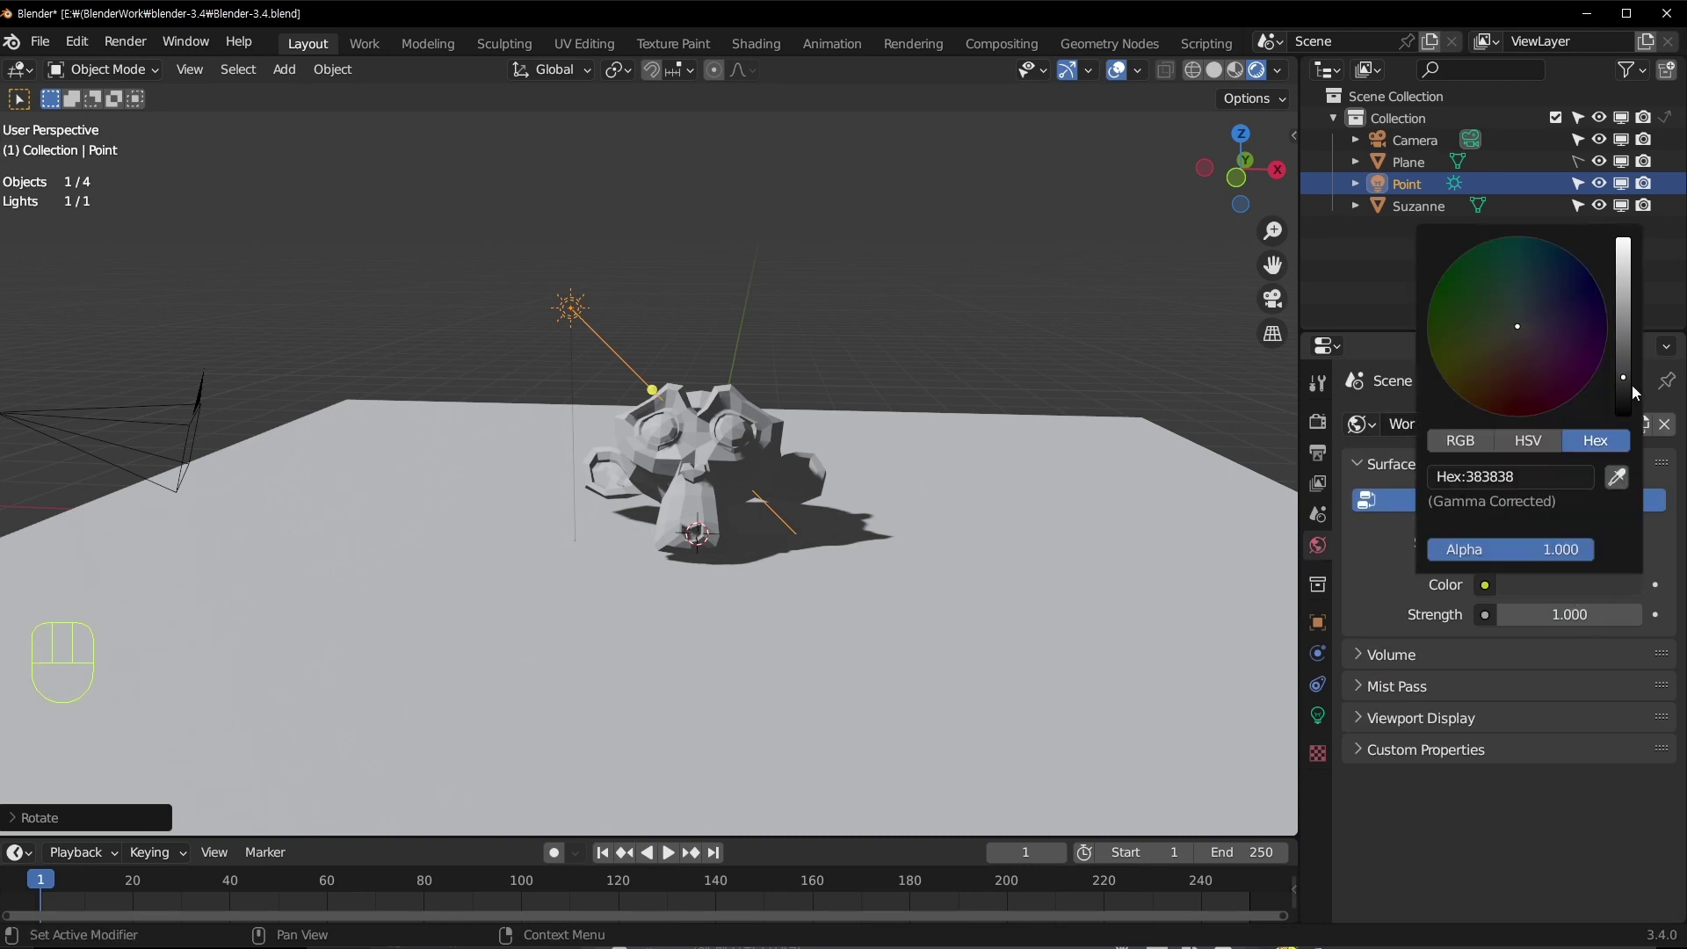
left_click_drag(1631, 385, 1631, 417)
middle_click_drag(855, 420, 666, 289)
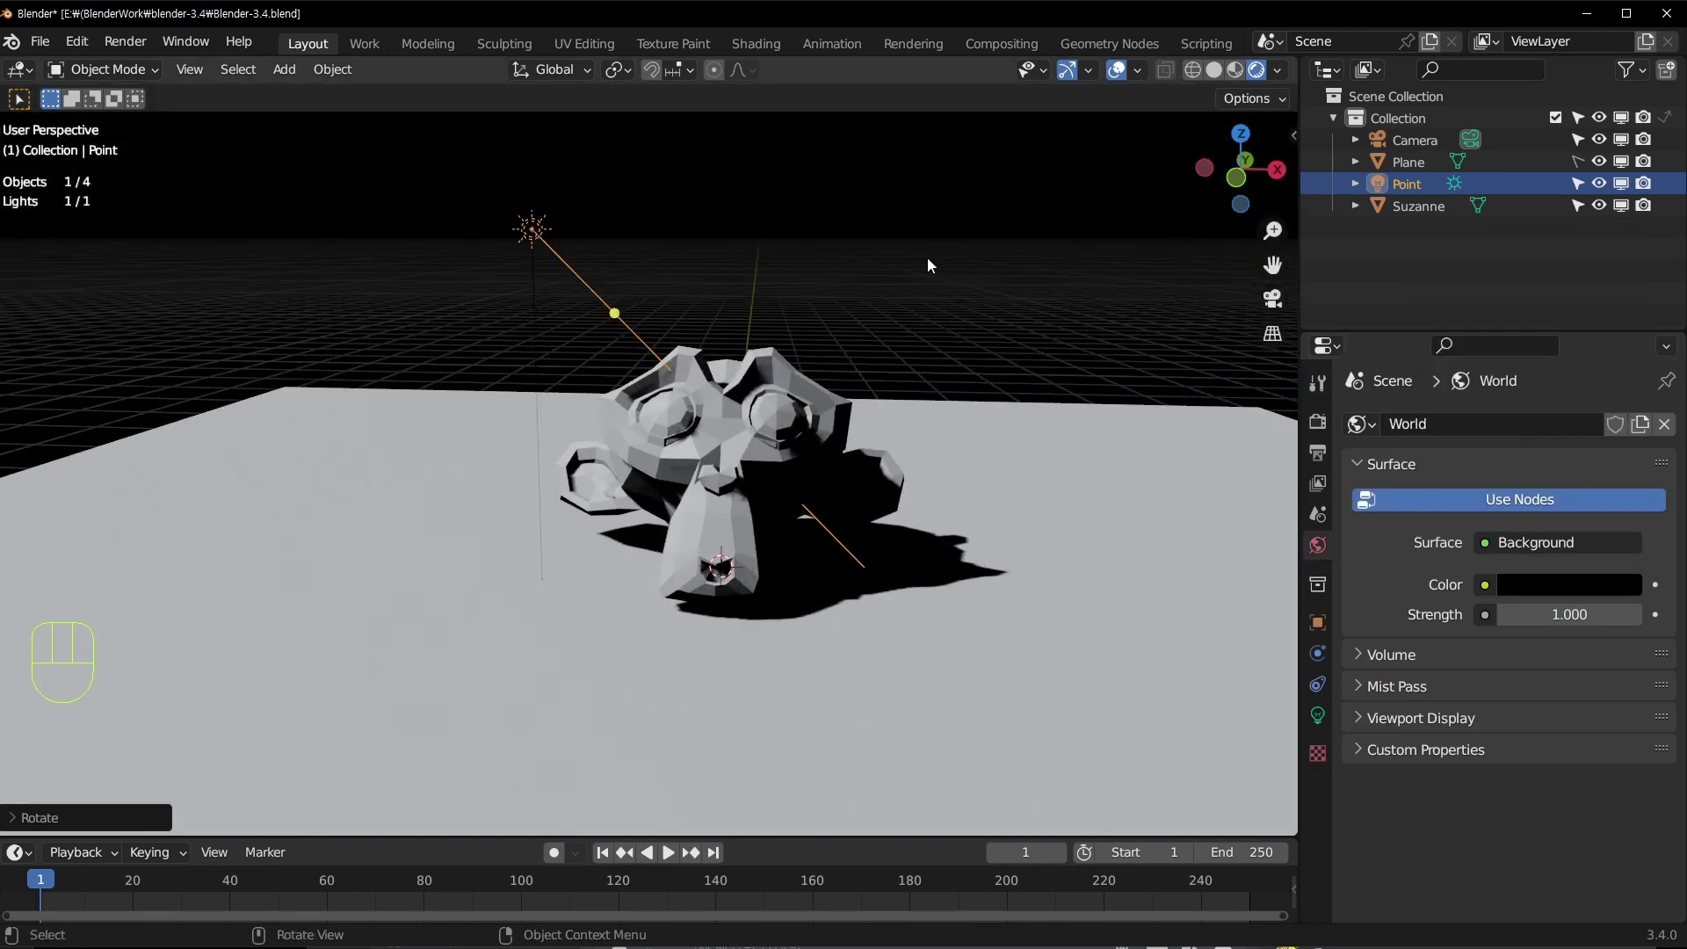
Step: Rotate the Sun light to a steeper direction, raise it, and angle it back diagonally toward Suzanne
key("r")
left_click(580, 428)
key("g")
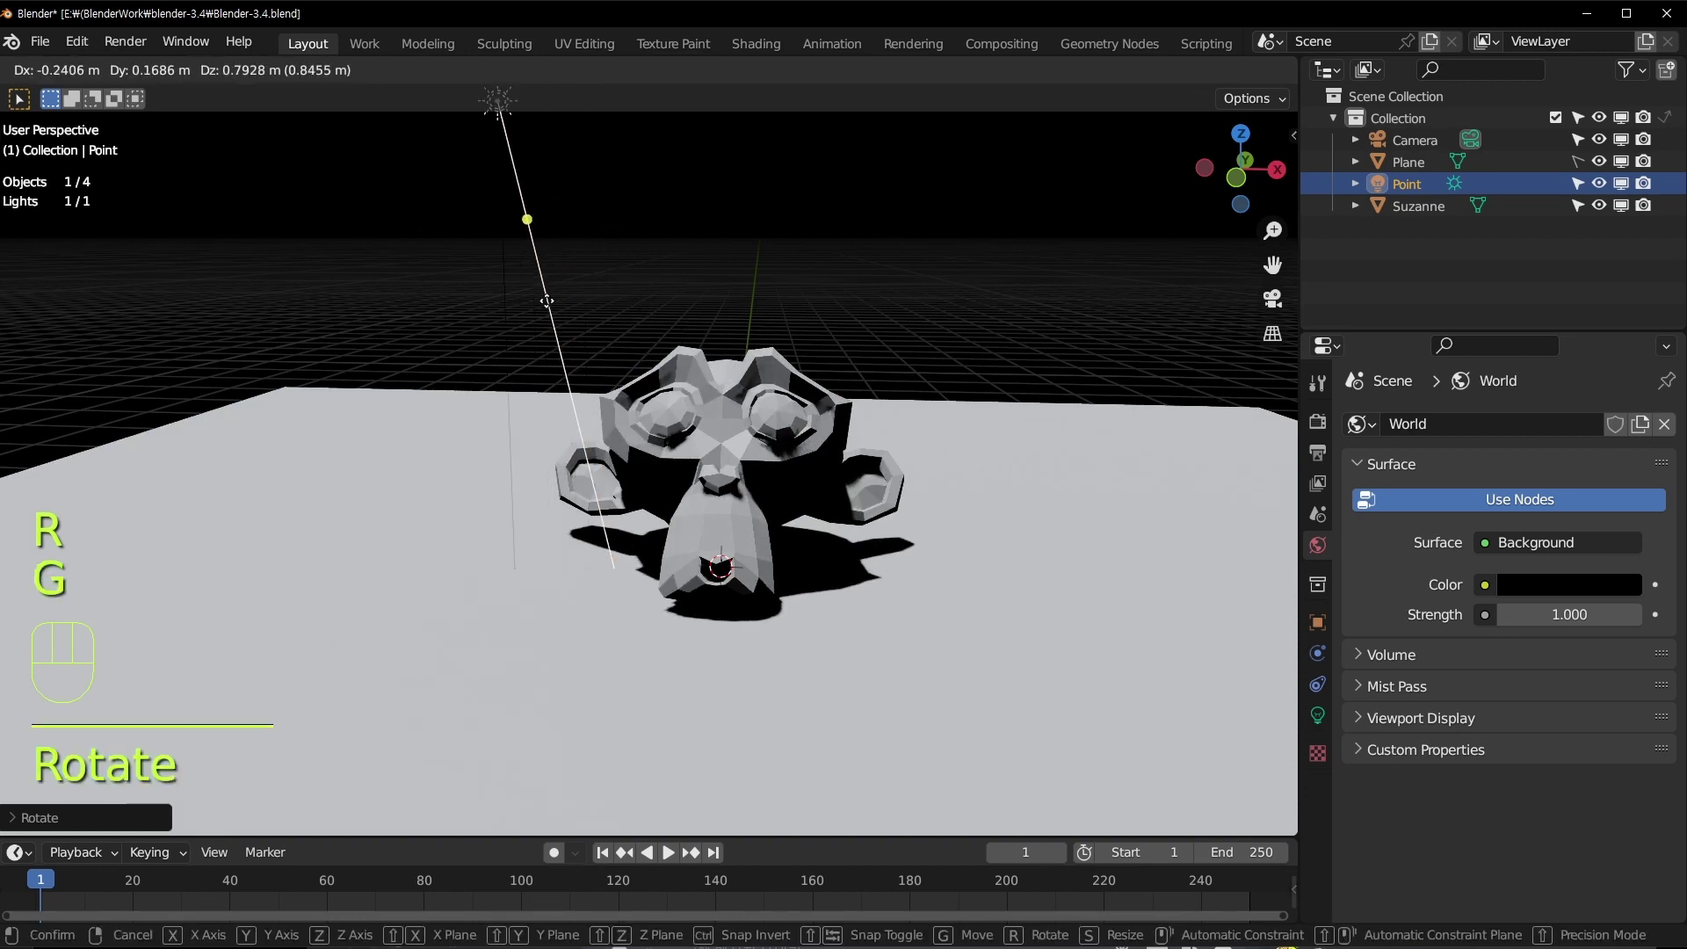
left_click(540, 322)
key("r")
left_click(794, 303)
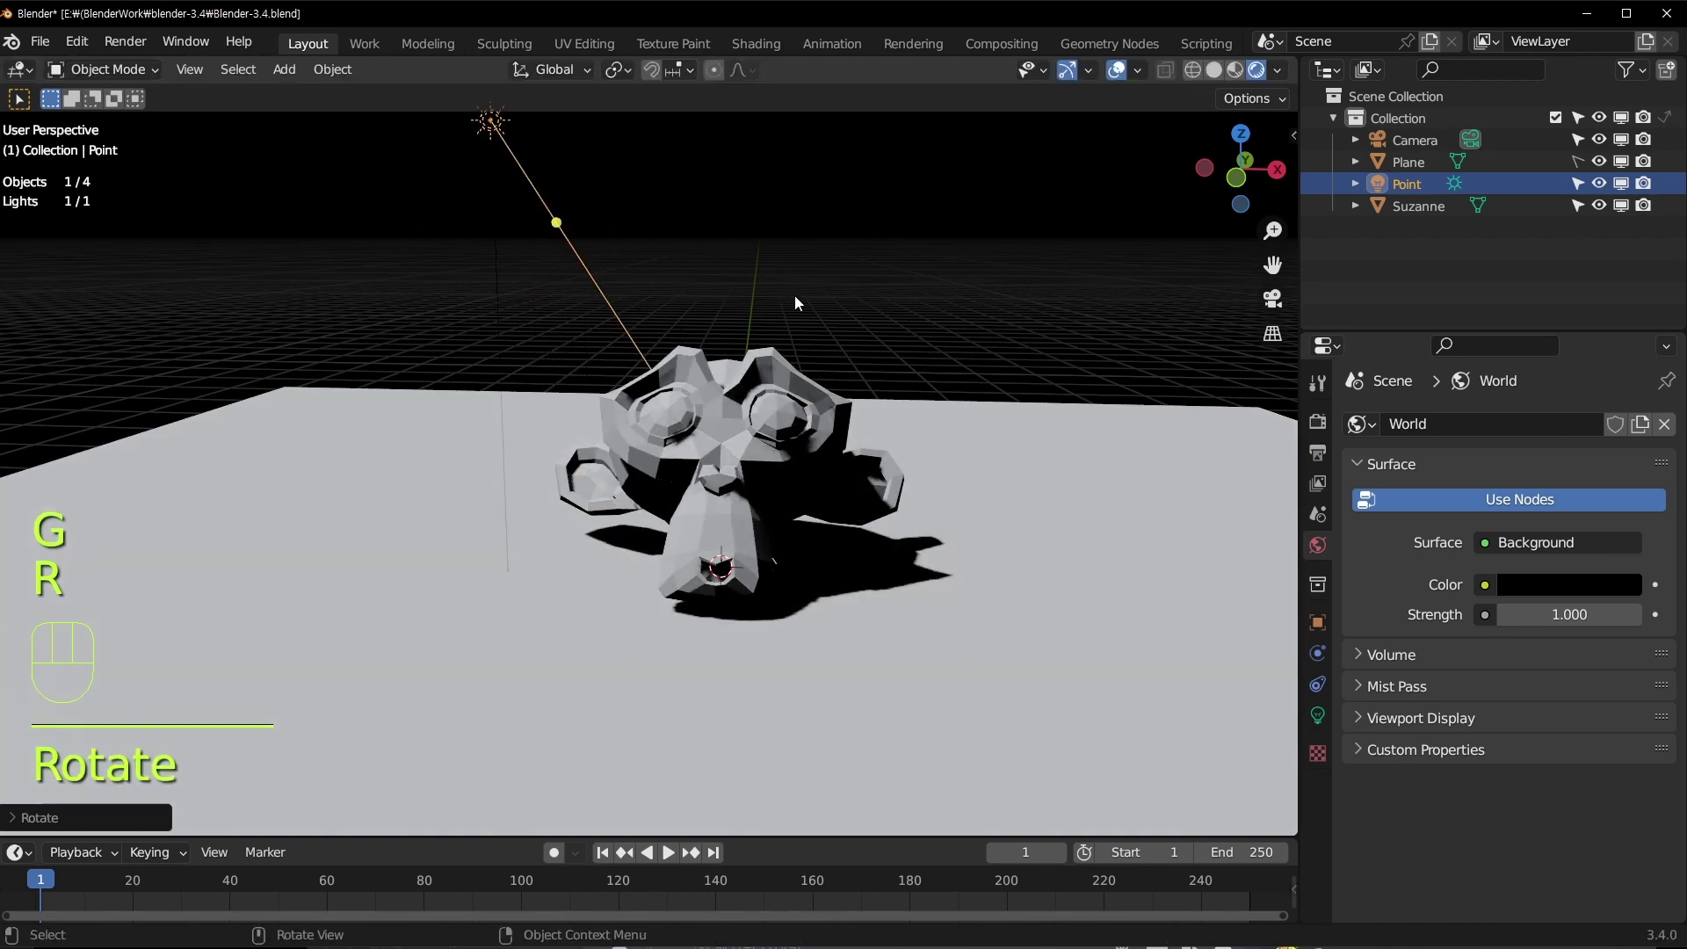
middle_click_drag(795, 303, 540, 242)
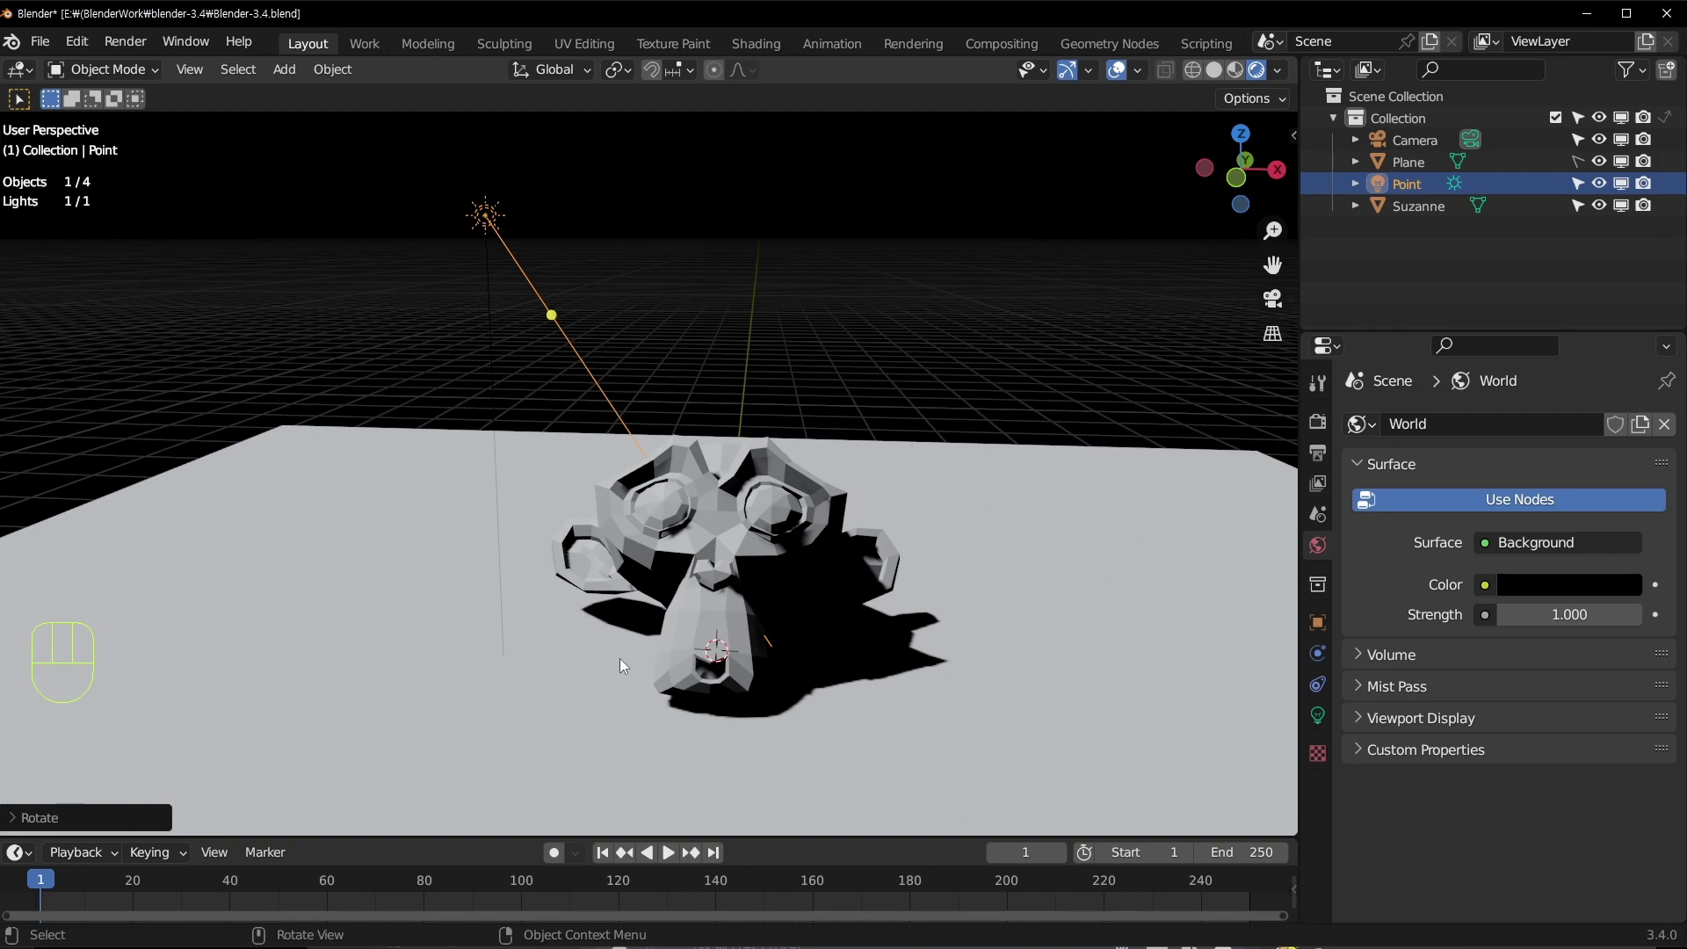
Step: Rotate the Sun light two more times to sweep Suzanne's shadow in different directions across the plane
mouse_move(743, 297)
middle_mouse_down()
mouse_move(497, 383)
mouse_move(751, 298)
middle_mouse_up()
key("r")
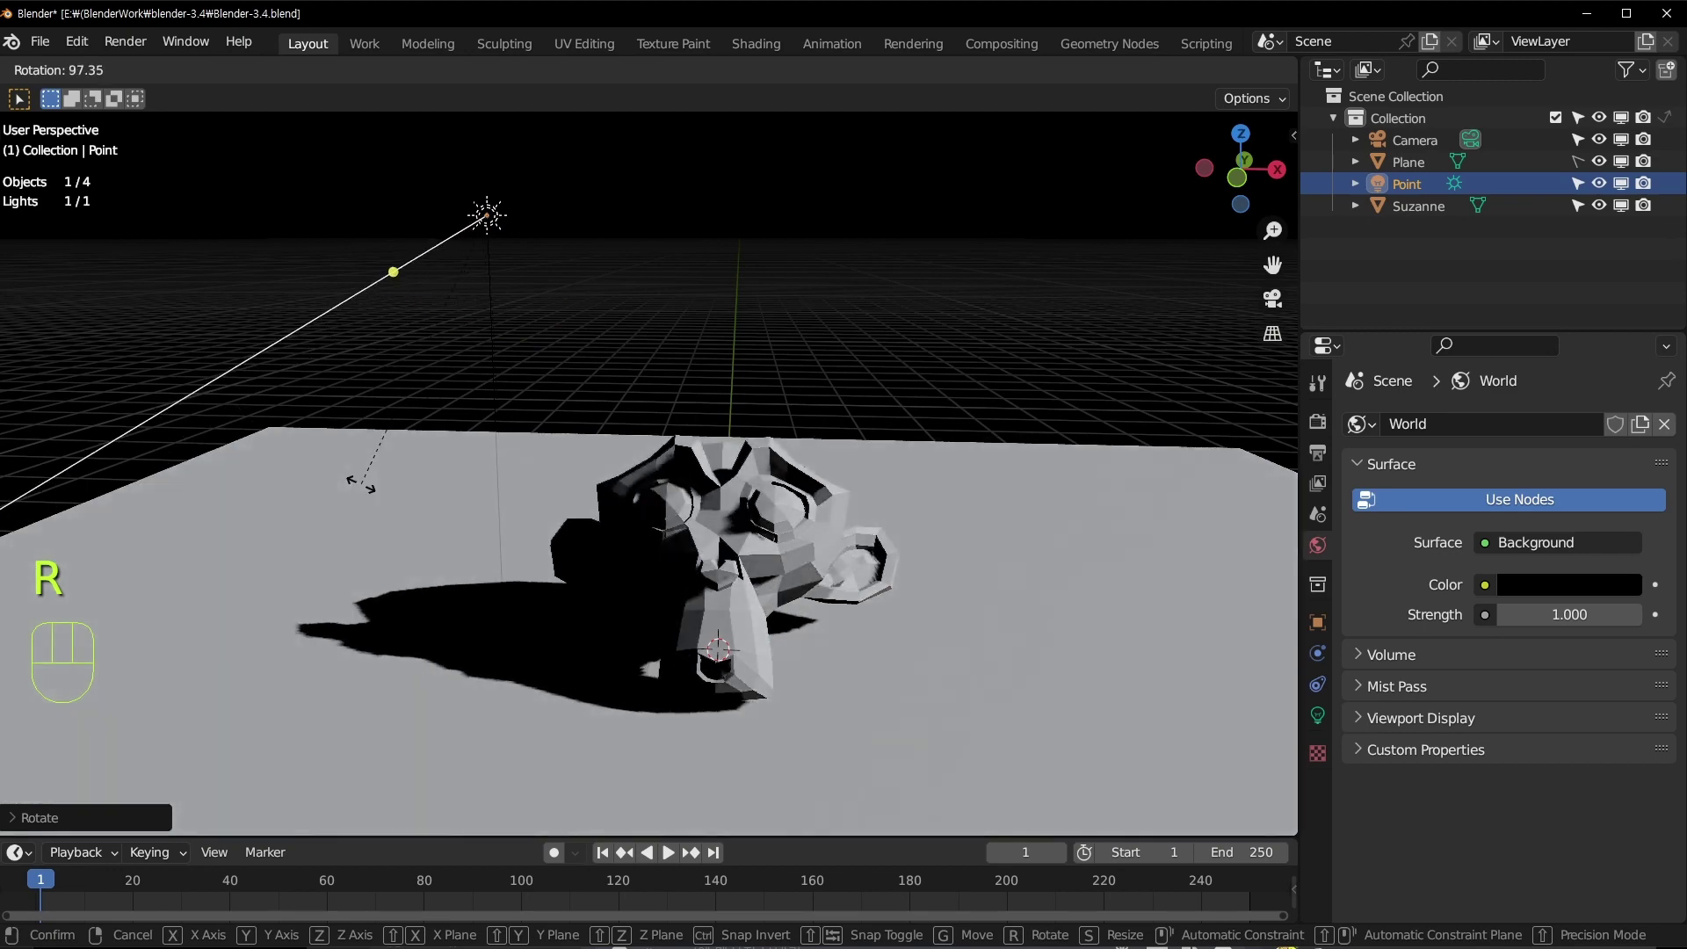
left_click(1127, 465)
middle_click_drag(1127, 465, 750, 582)
key("r")
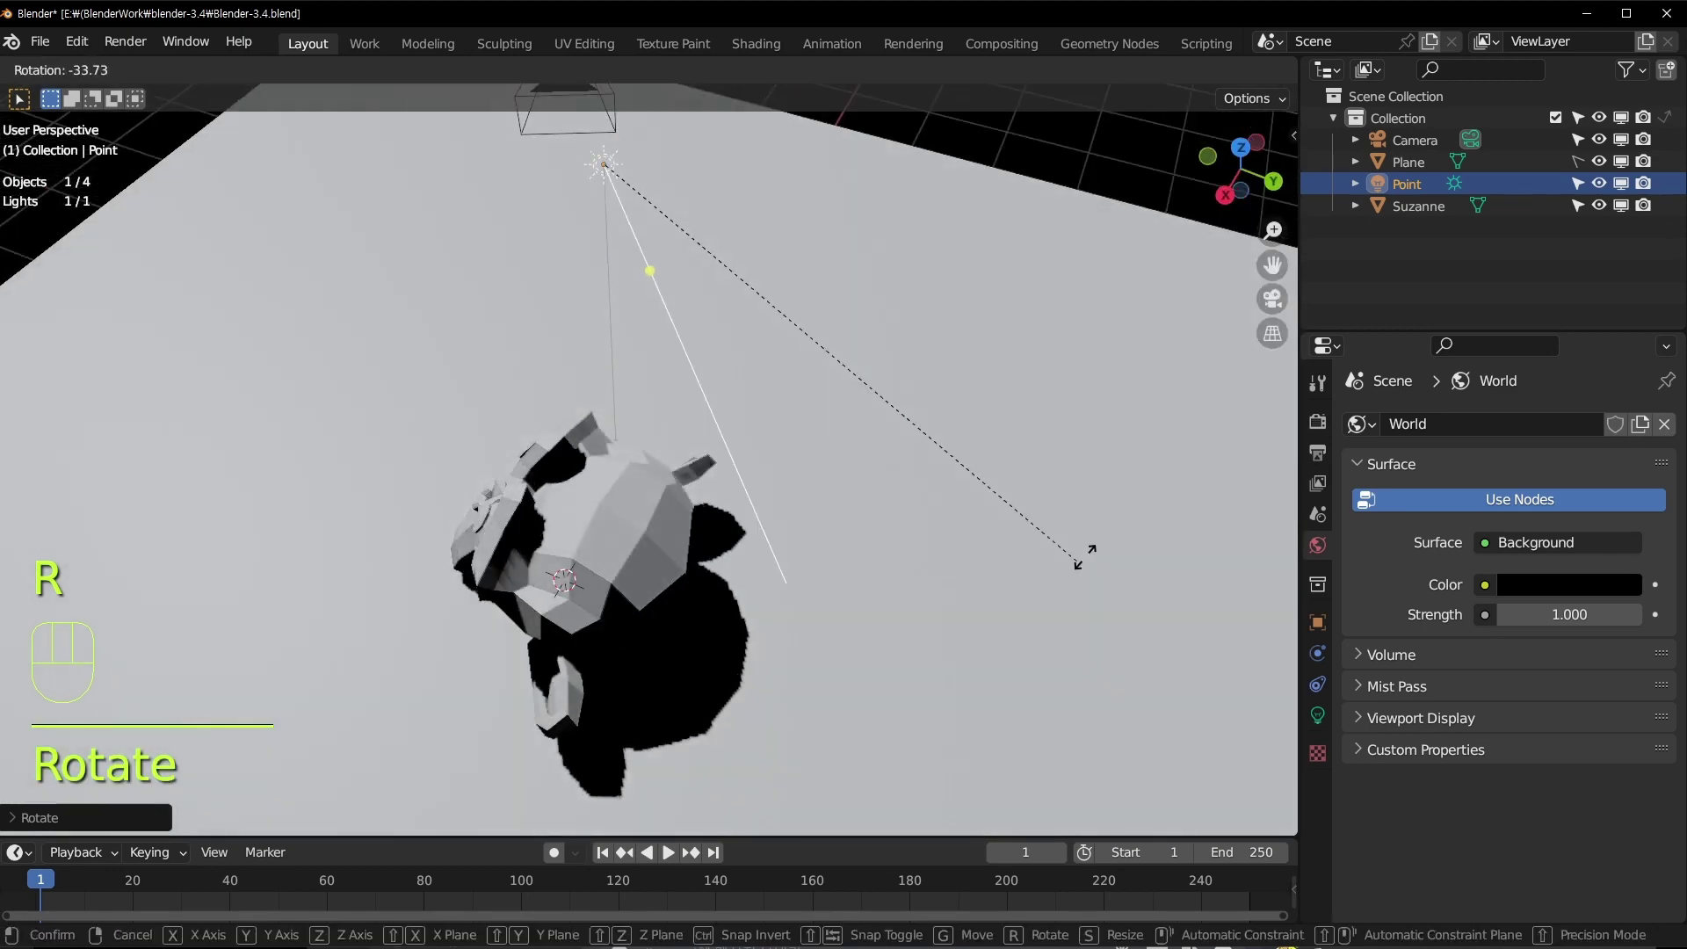
left_click(1216, 475)
middle_click_drag(709, 339, 716, 391)
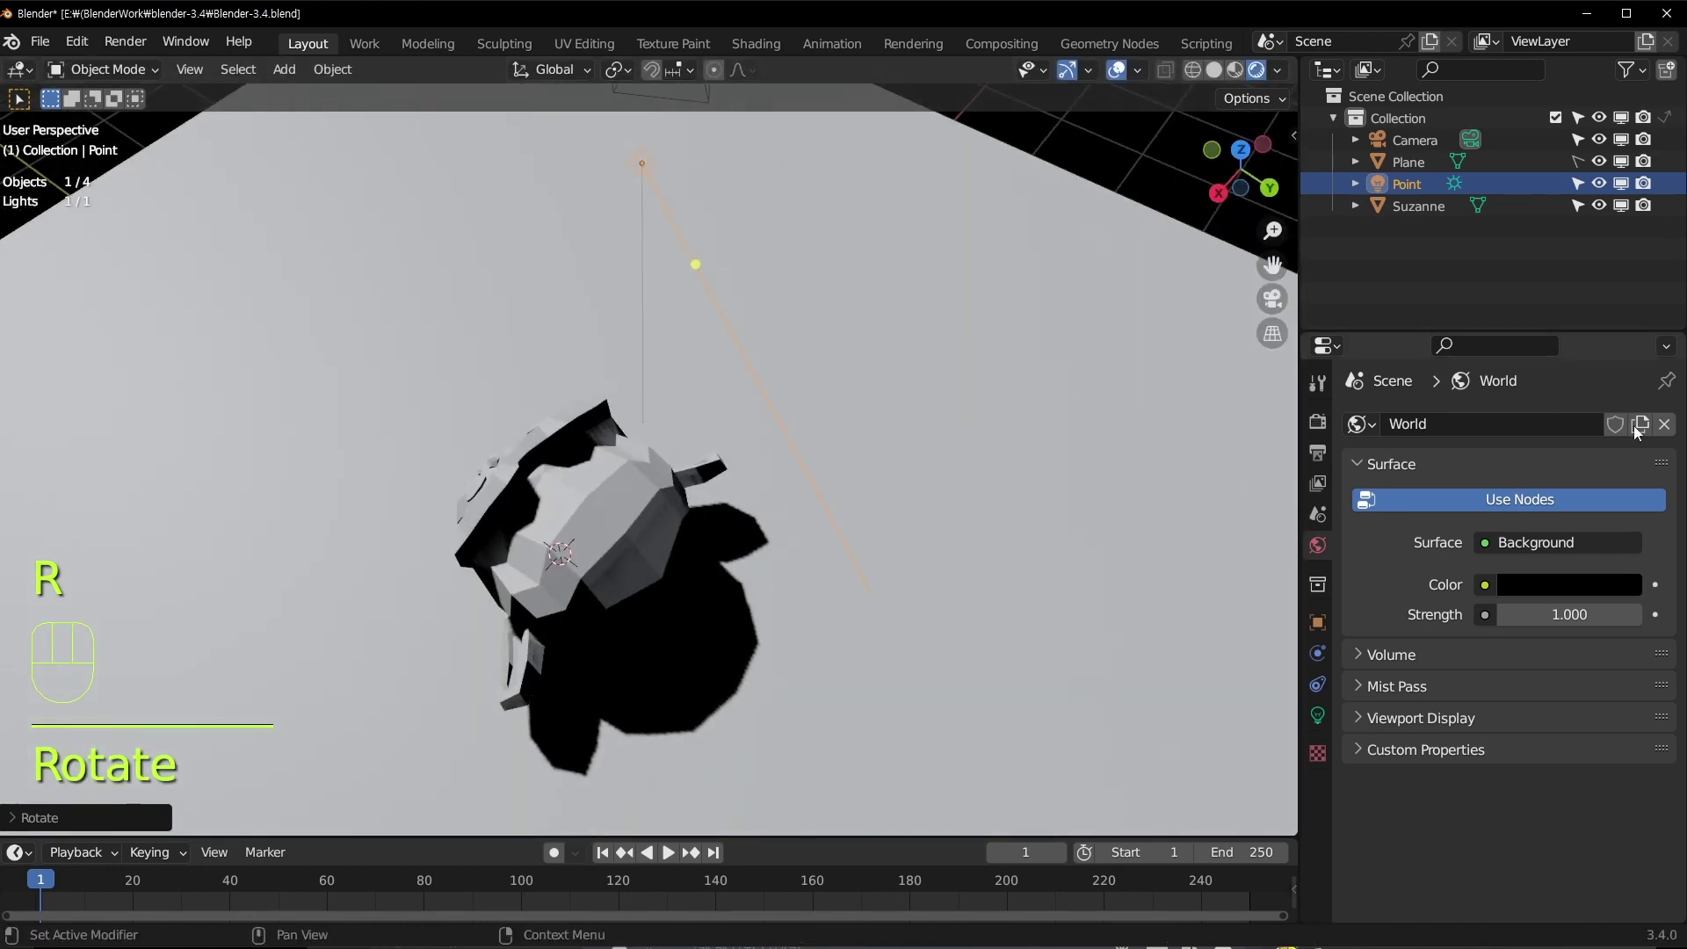
Step: Change the Sun light back to a Point light for comparison and set its Power to 100 W
left_click(1317, 715)
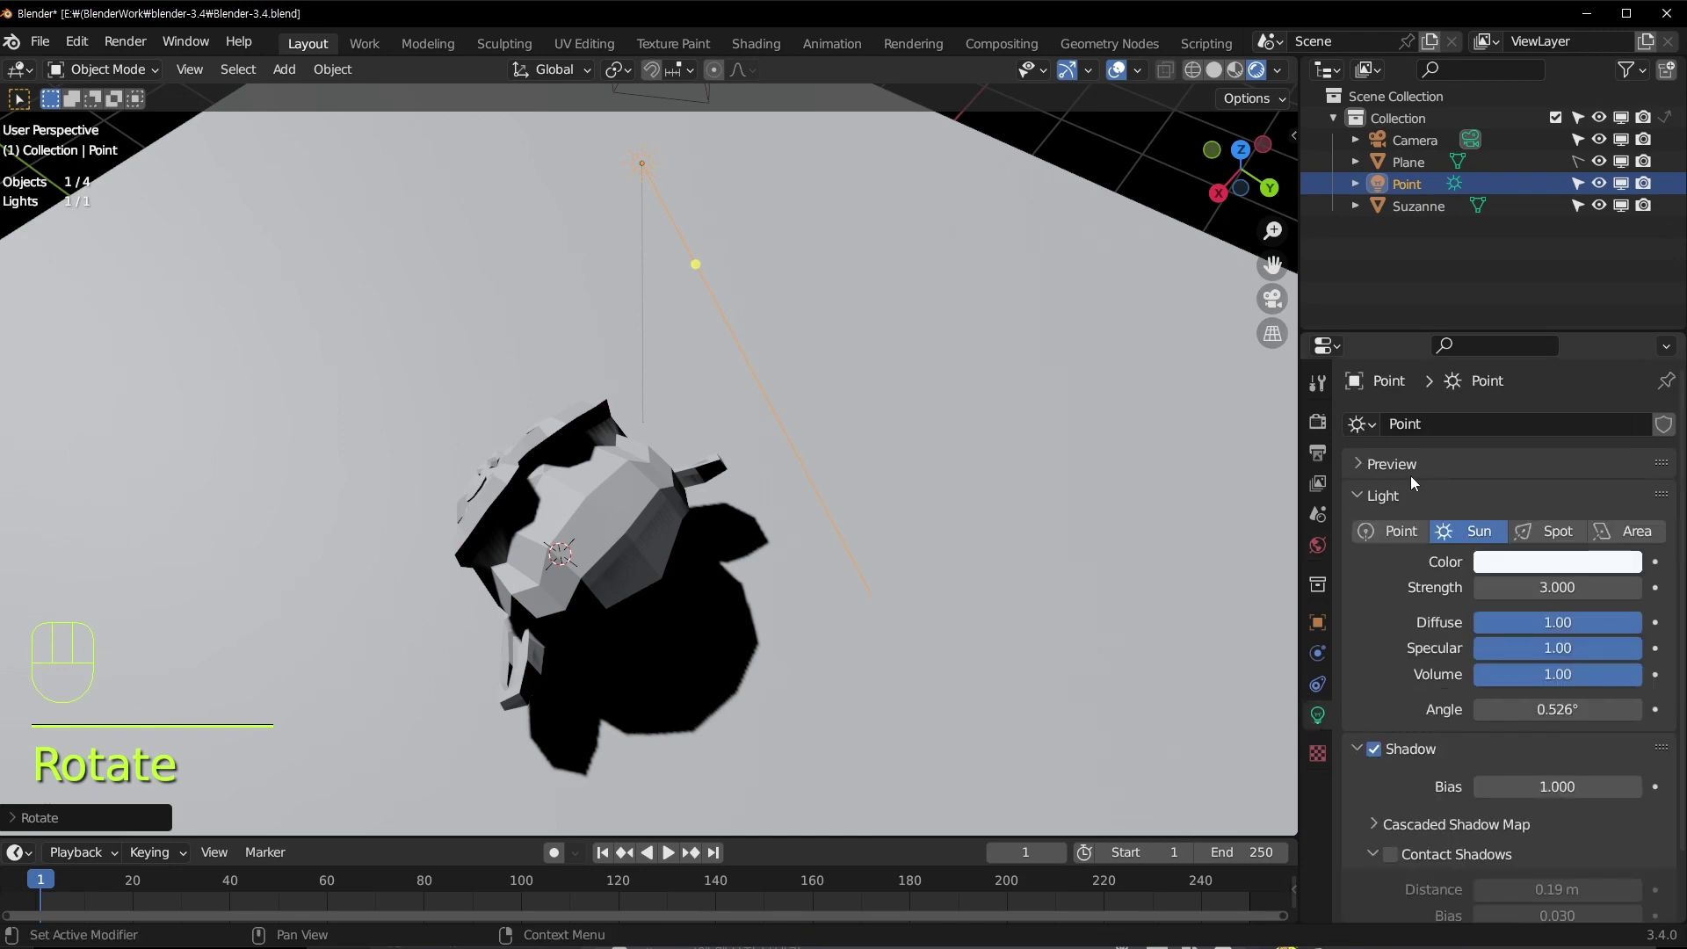
left_click(1390, 530)
middle_click_drag(685, 351, 800, 221)
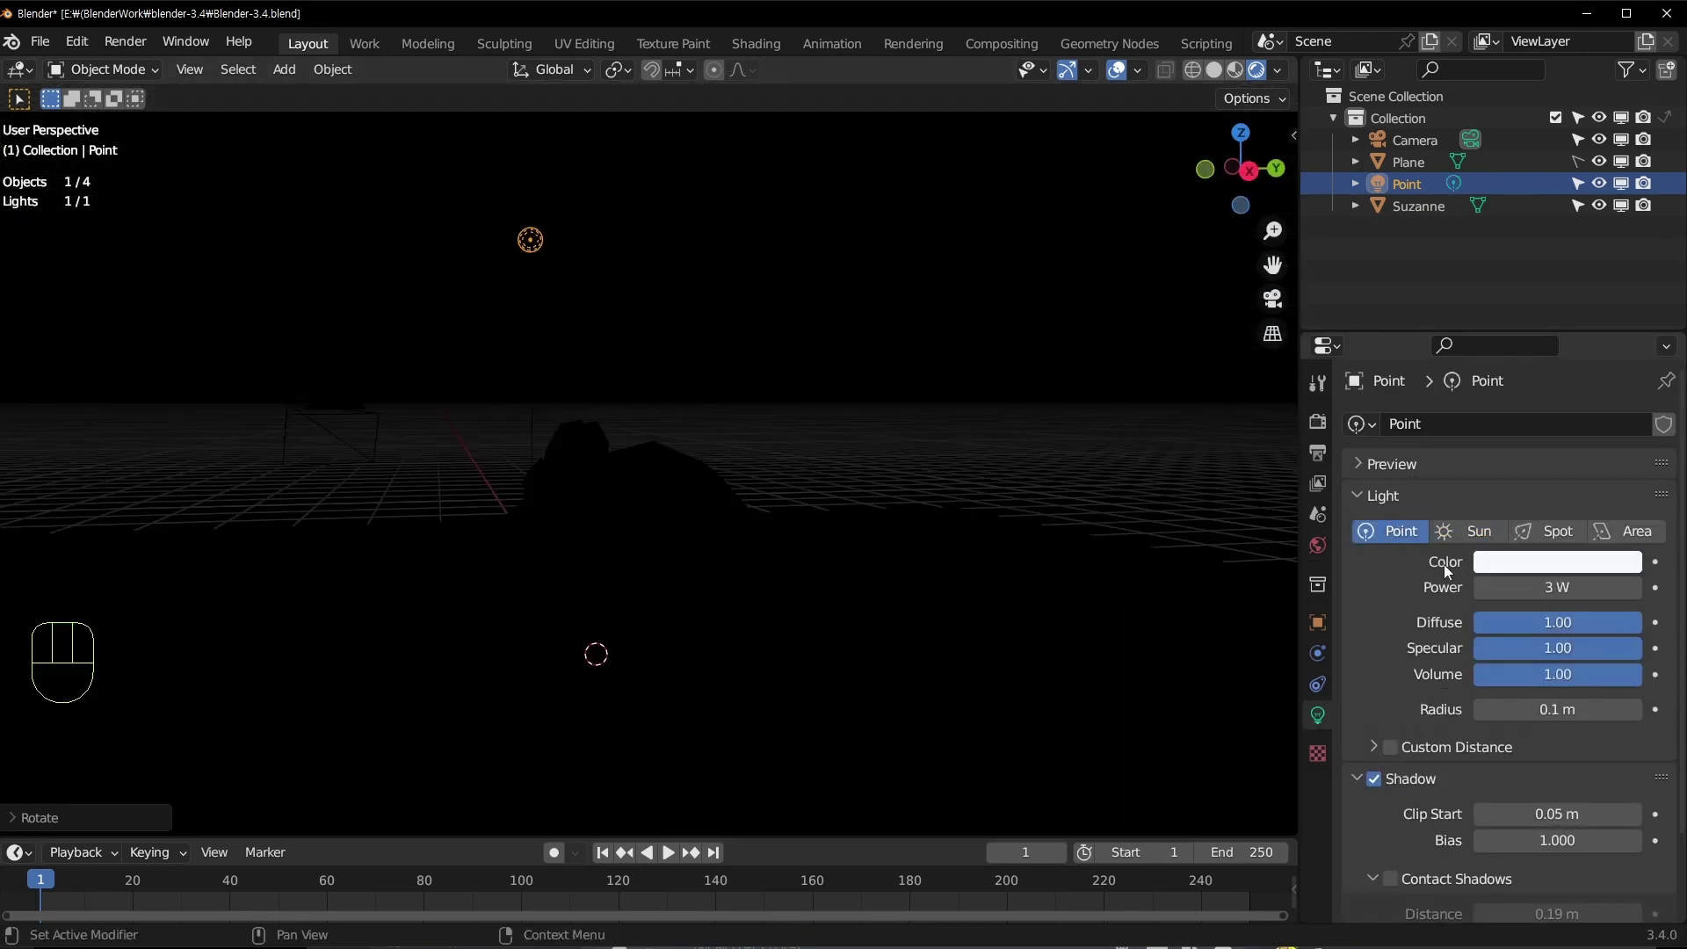
left_click(1513, 595)
type("100")
key("Return")
Step: Move the point light above Suzanne to compare how its position affects the shadow
middle_click_drag(853, 466, 782, 567)
key("g")
left_click(631, 404)
middle_click_drag(632, 403, 696, 335, "shift")
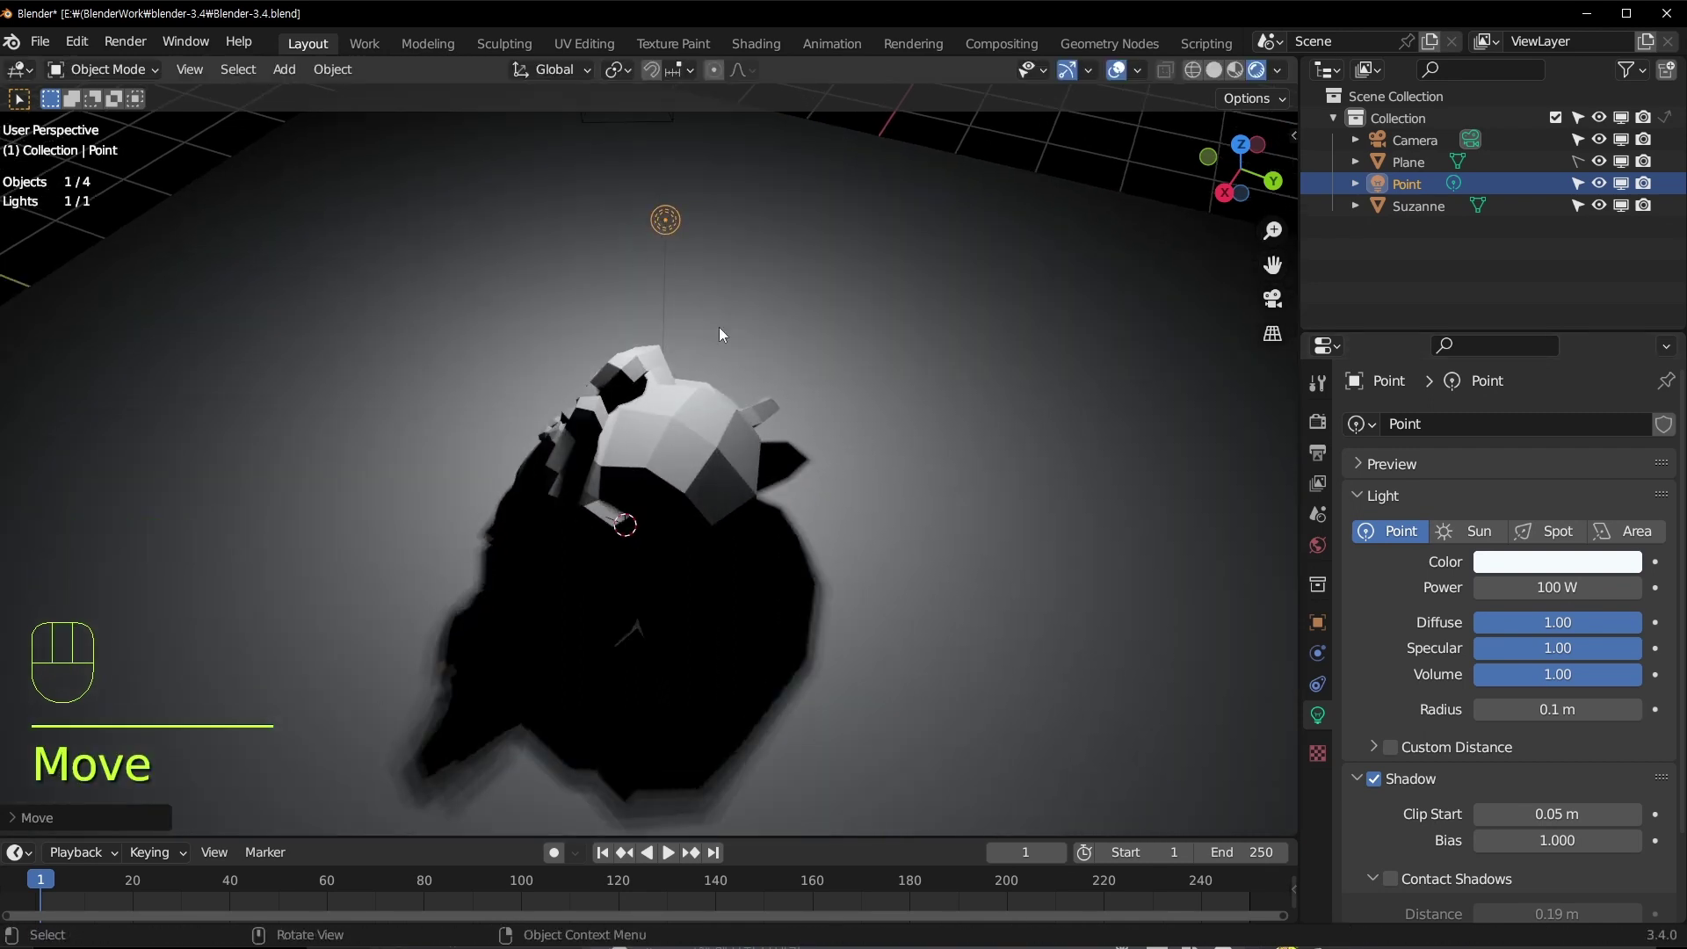
Step: Change the point light to a Sun light again and set its Strength to 1
left_click(1469, 531)
left_click(1579, 589)
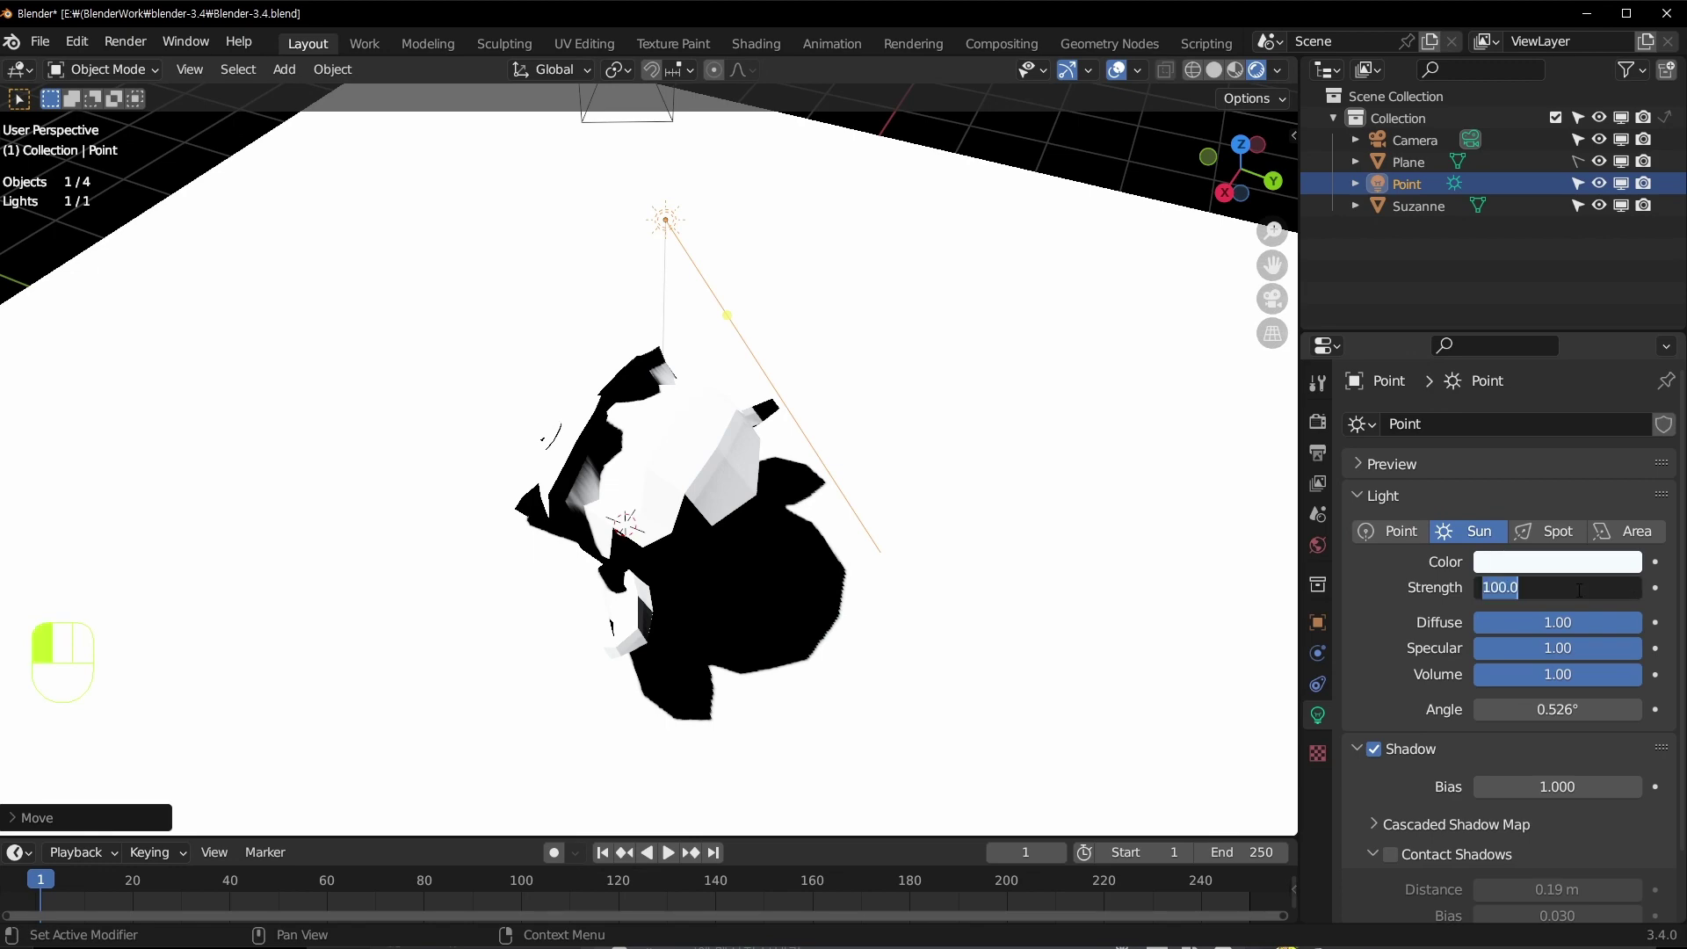
type("1")
key("Return")
Step: Move the Sun light around above Suzanne to test whether its position affects the shadow
middle_click_drag(597, 211, 733, 363)
key("g")
left_click(586, 266)
middle_click_drag(587, 265, 903, 557)
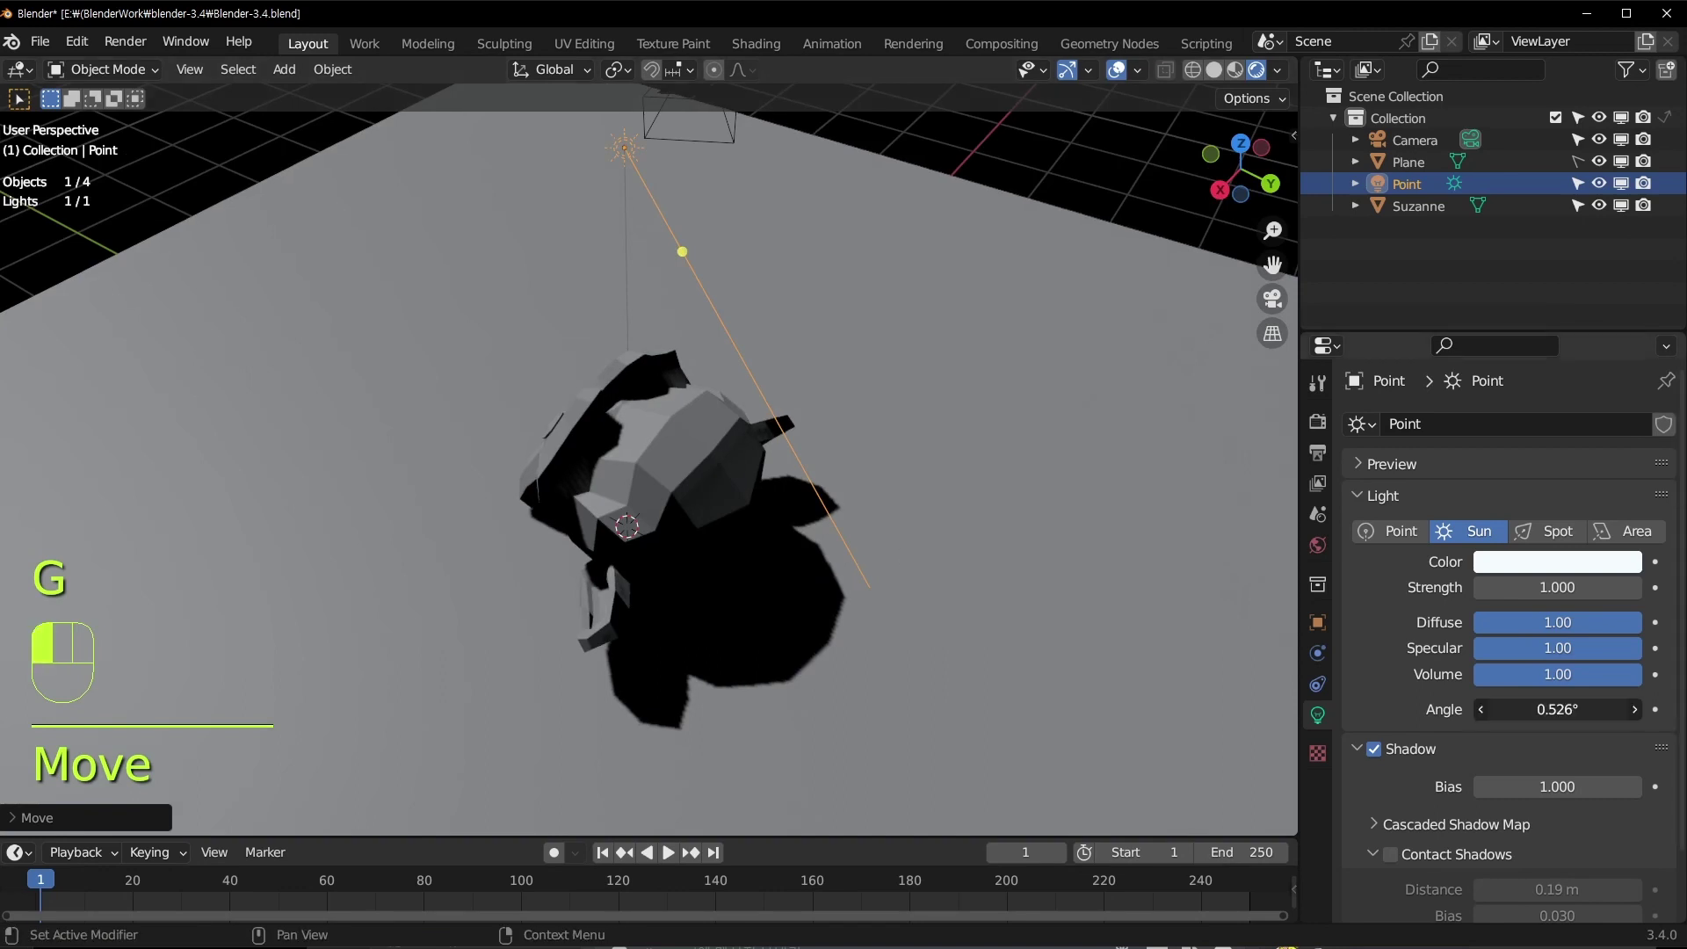
Step: Raise the Sun light's Angle to 21.7° to soften the shadow edges, and reduce it to 4.83°
left_click_drag(1556, 709, 1603, 709)
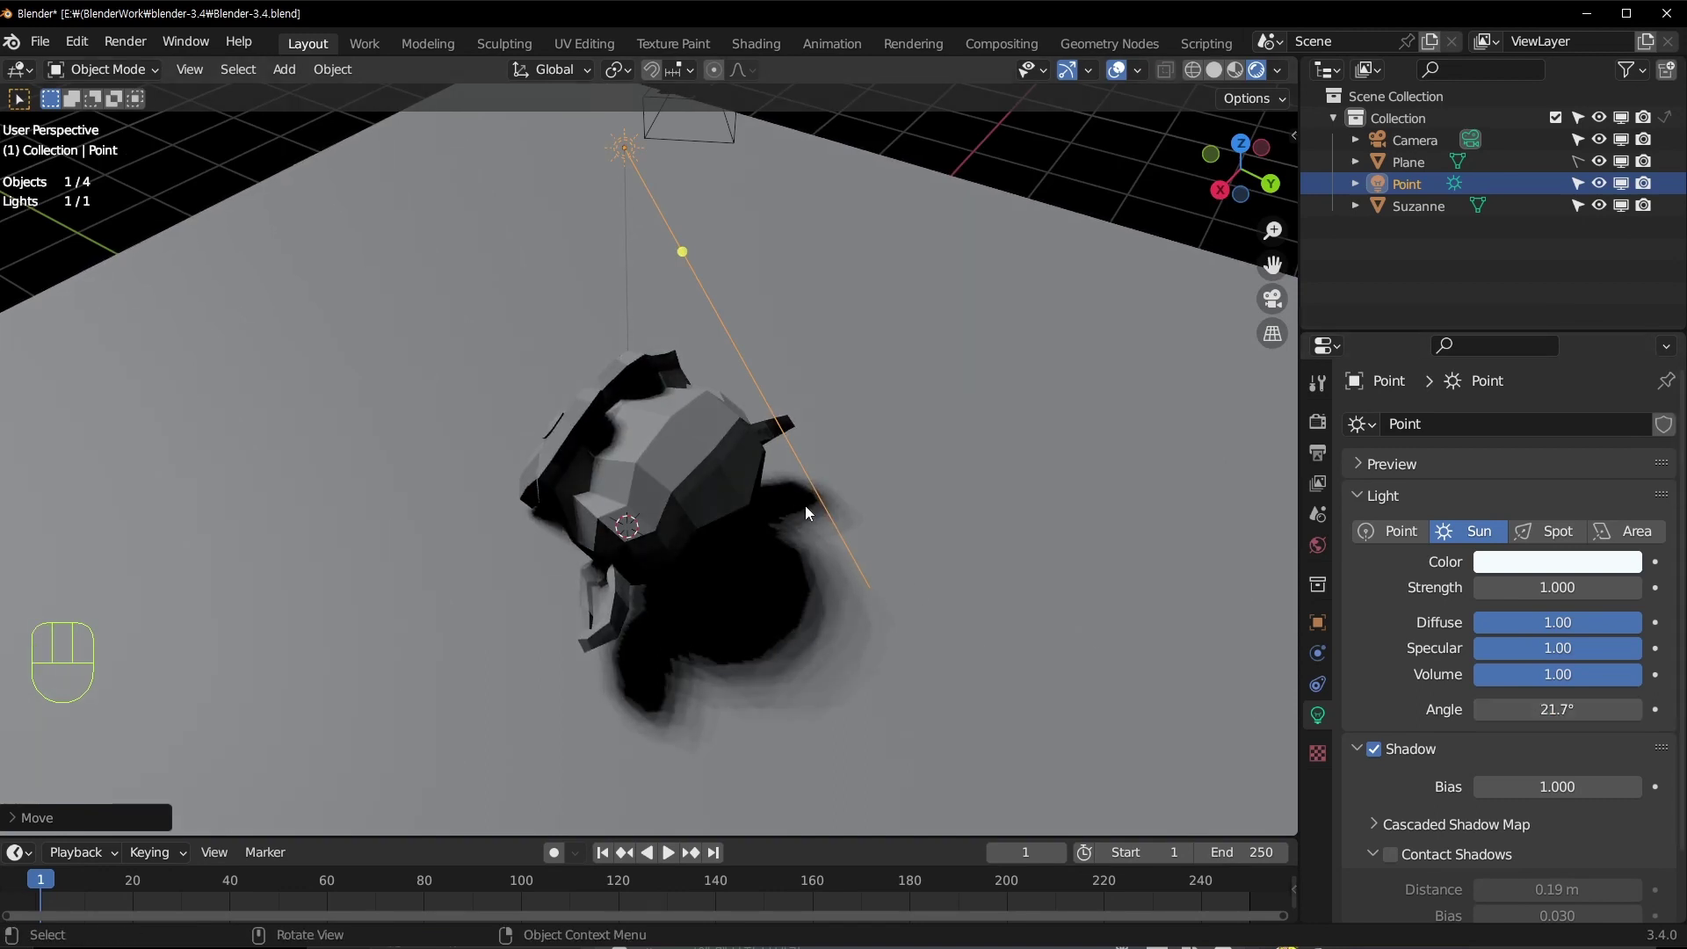
middle_click_drag(805, 504, 605, 460)
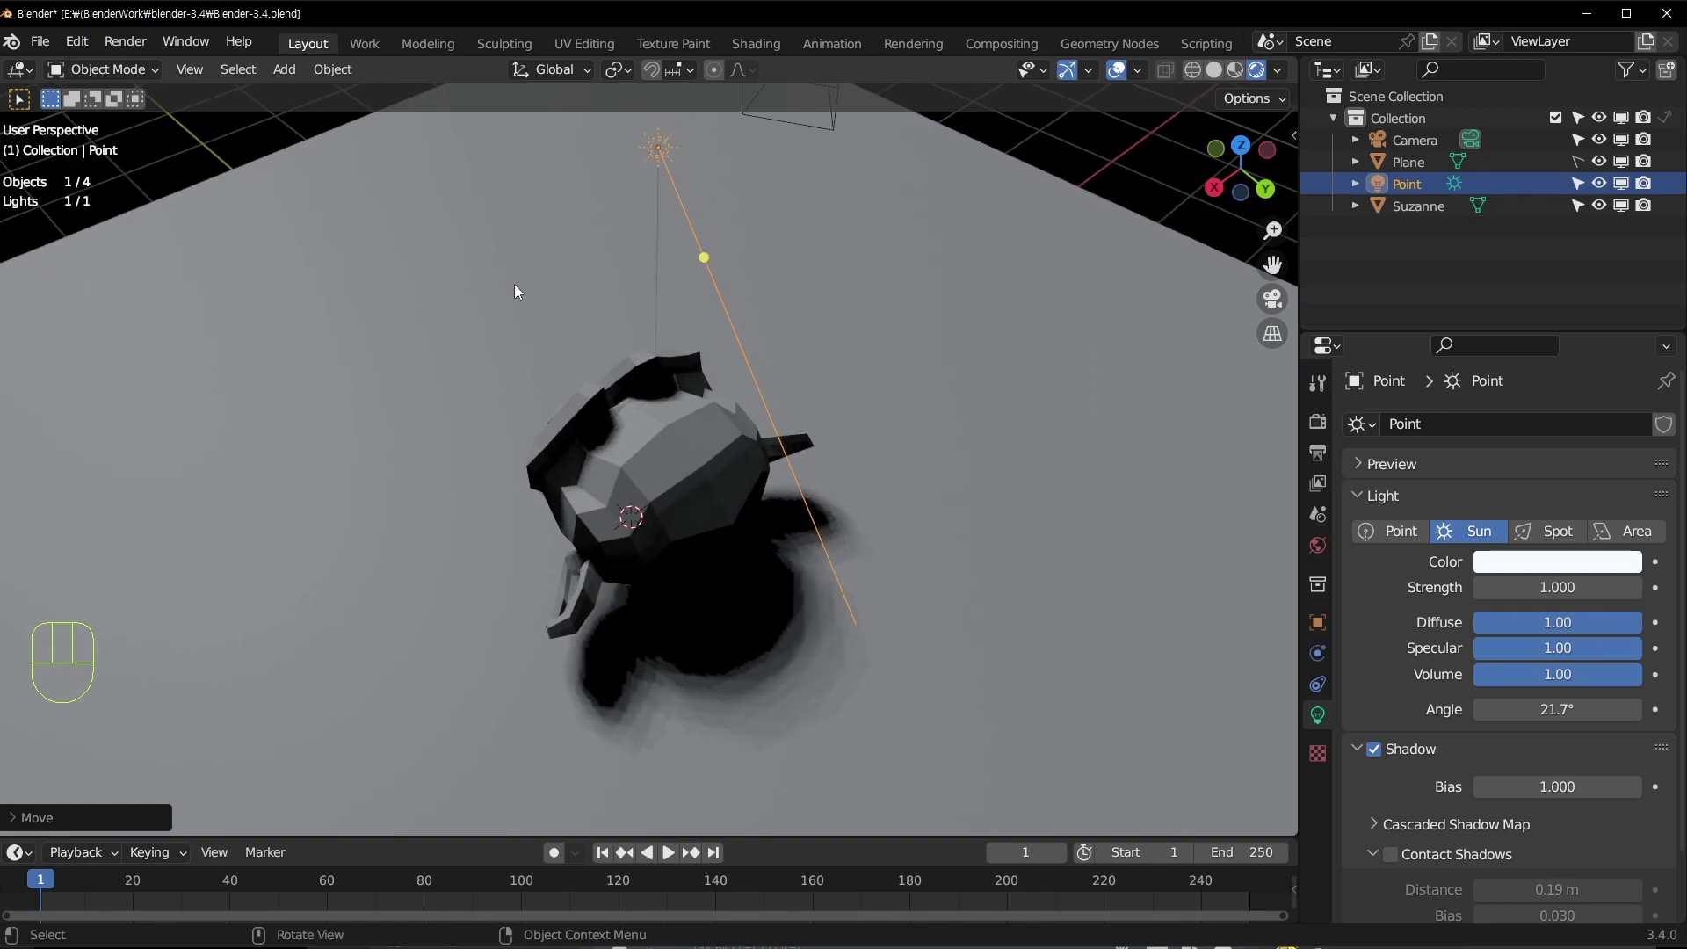
mouse_move(1559, 710)
left_mouse_down()
mouse_move(1524, 709)
mouse_move(1652, 712)
mouse_move(1493, 710)
left_mouse_up()
Step: Save the file and switch the render engine to Cycles
key("ctrl+s")
middle_click_drag(684, 537, 702, 524)
left_click(1320, 422)
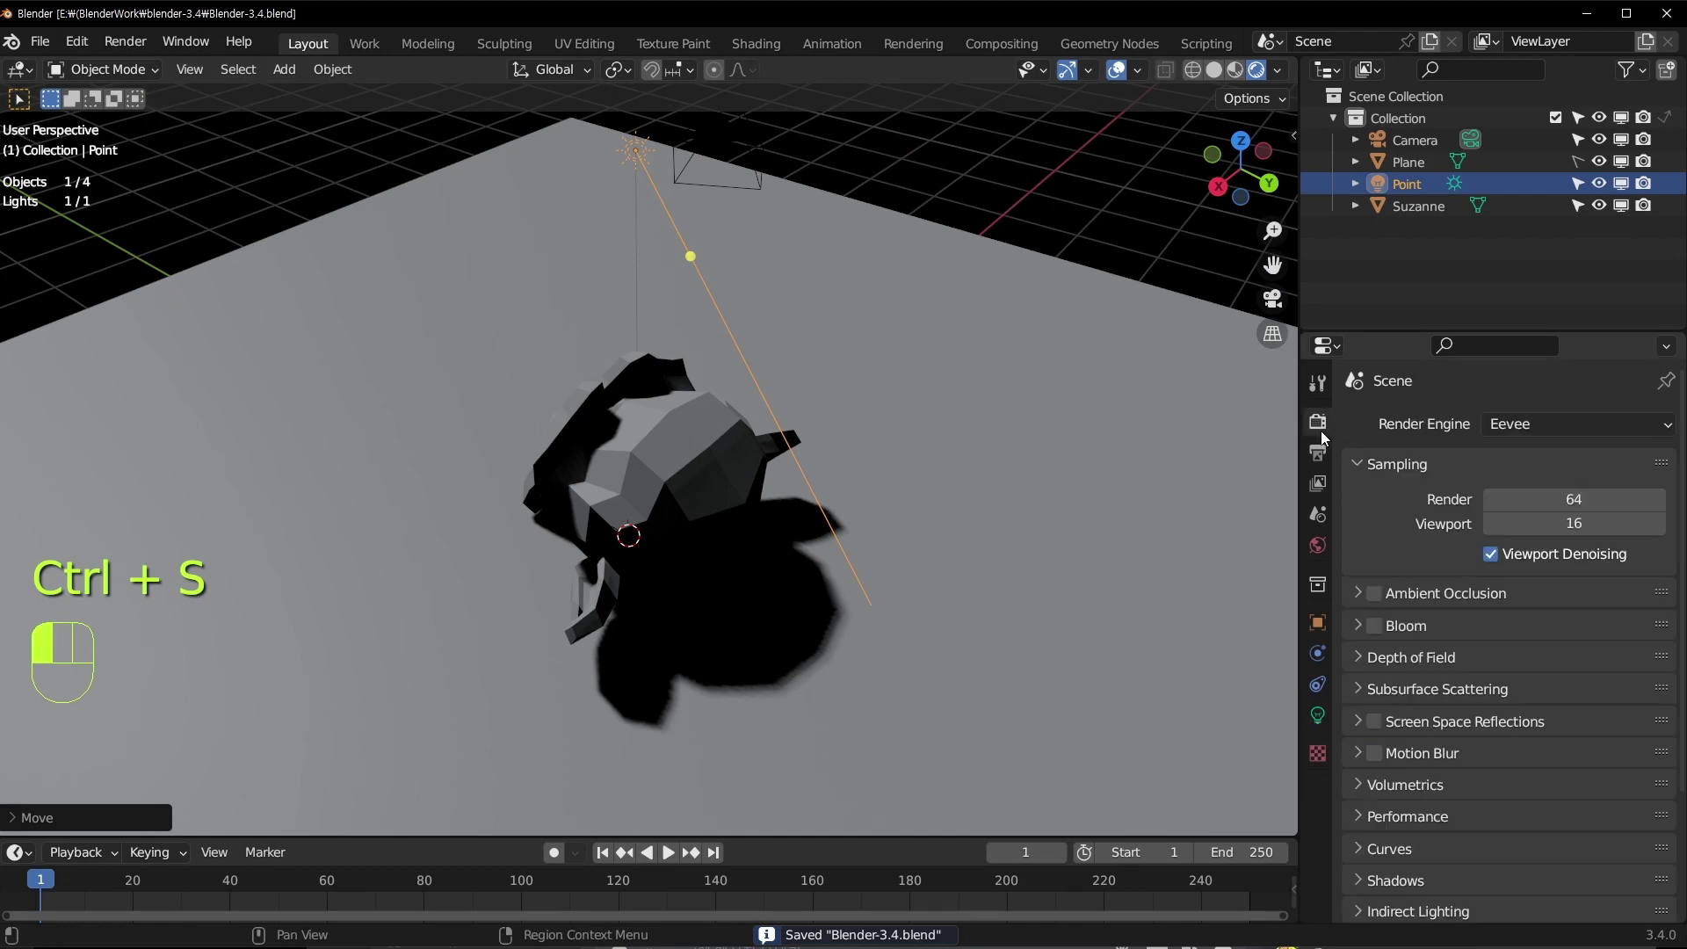
left_click(1634, 427)
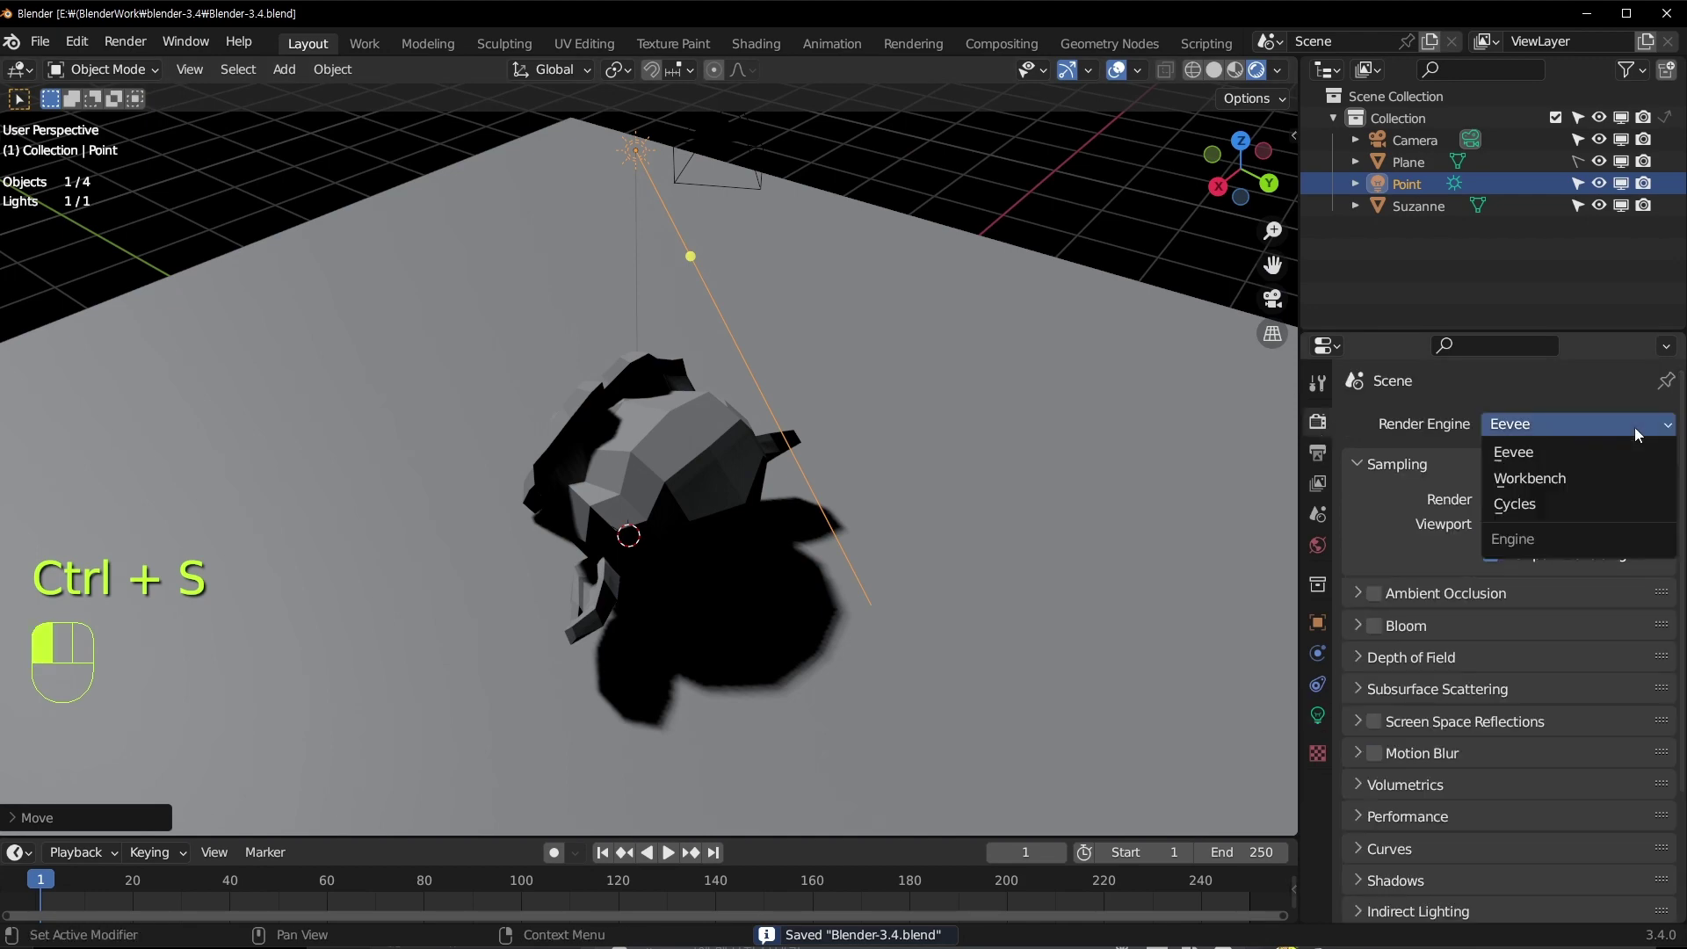
left_click(1596, 505)
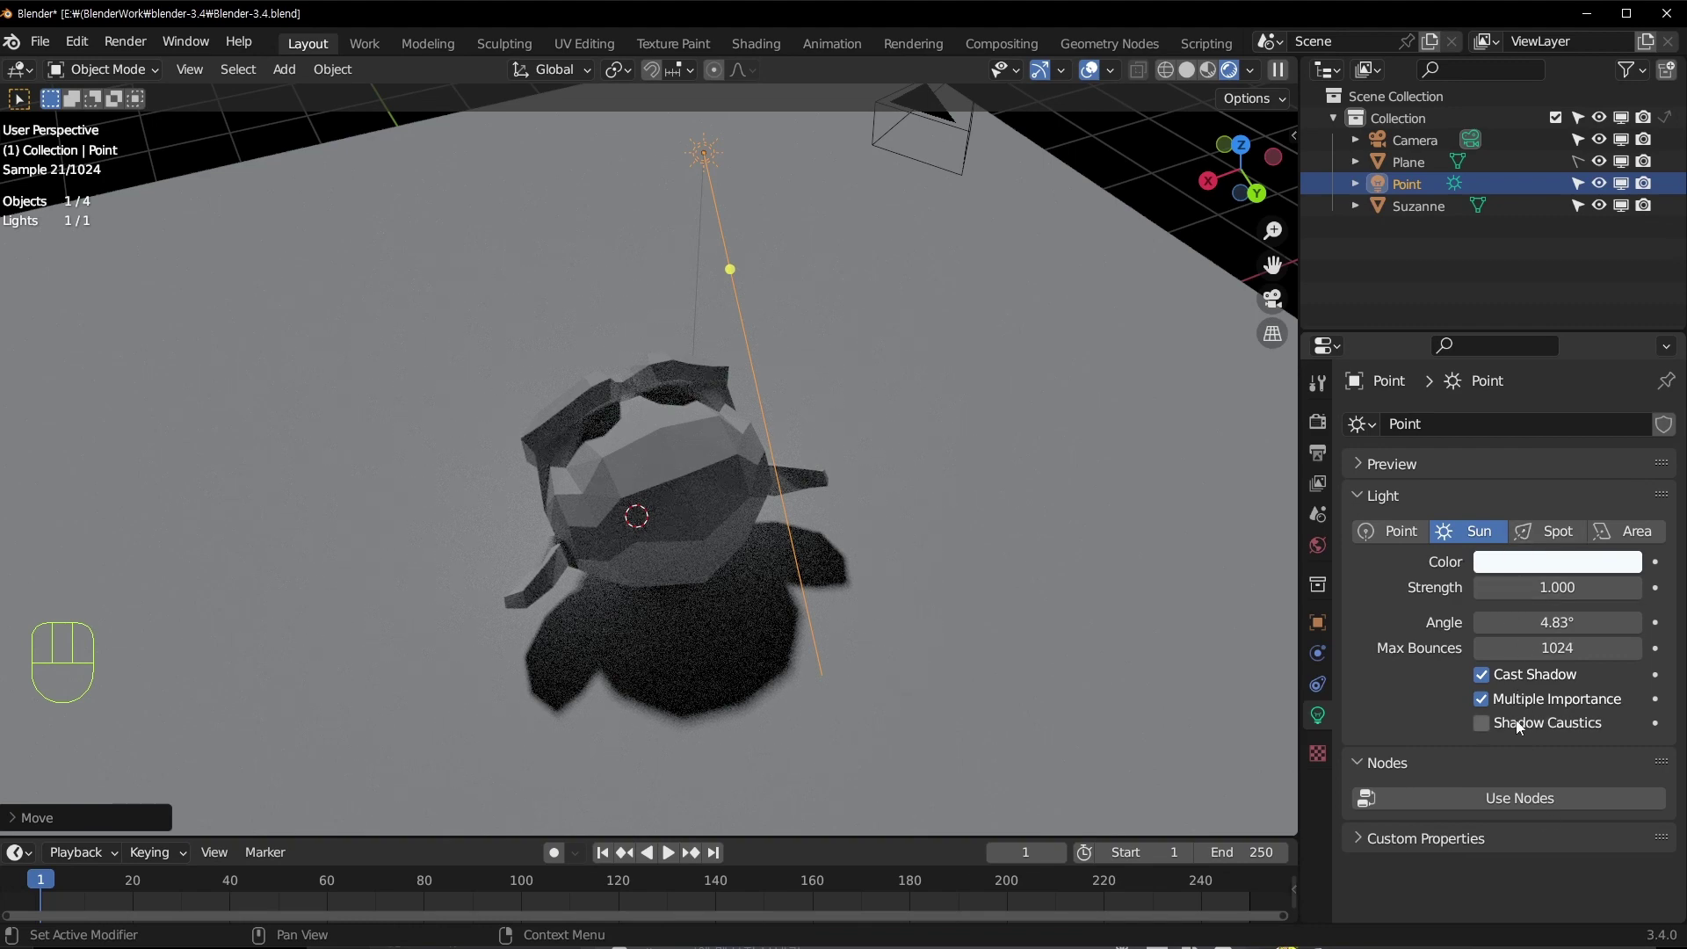
Step: Switch the render engine back to Eevee and collapse the Sun light's Shadow settings
left_click(1317, 422)
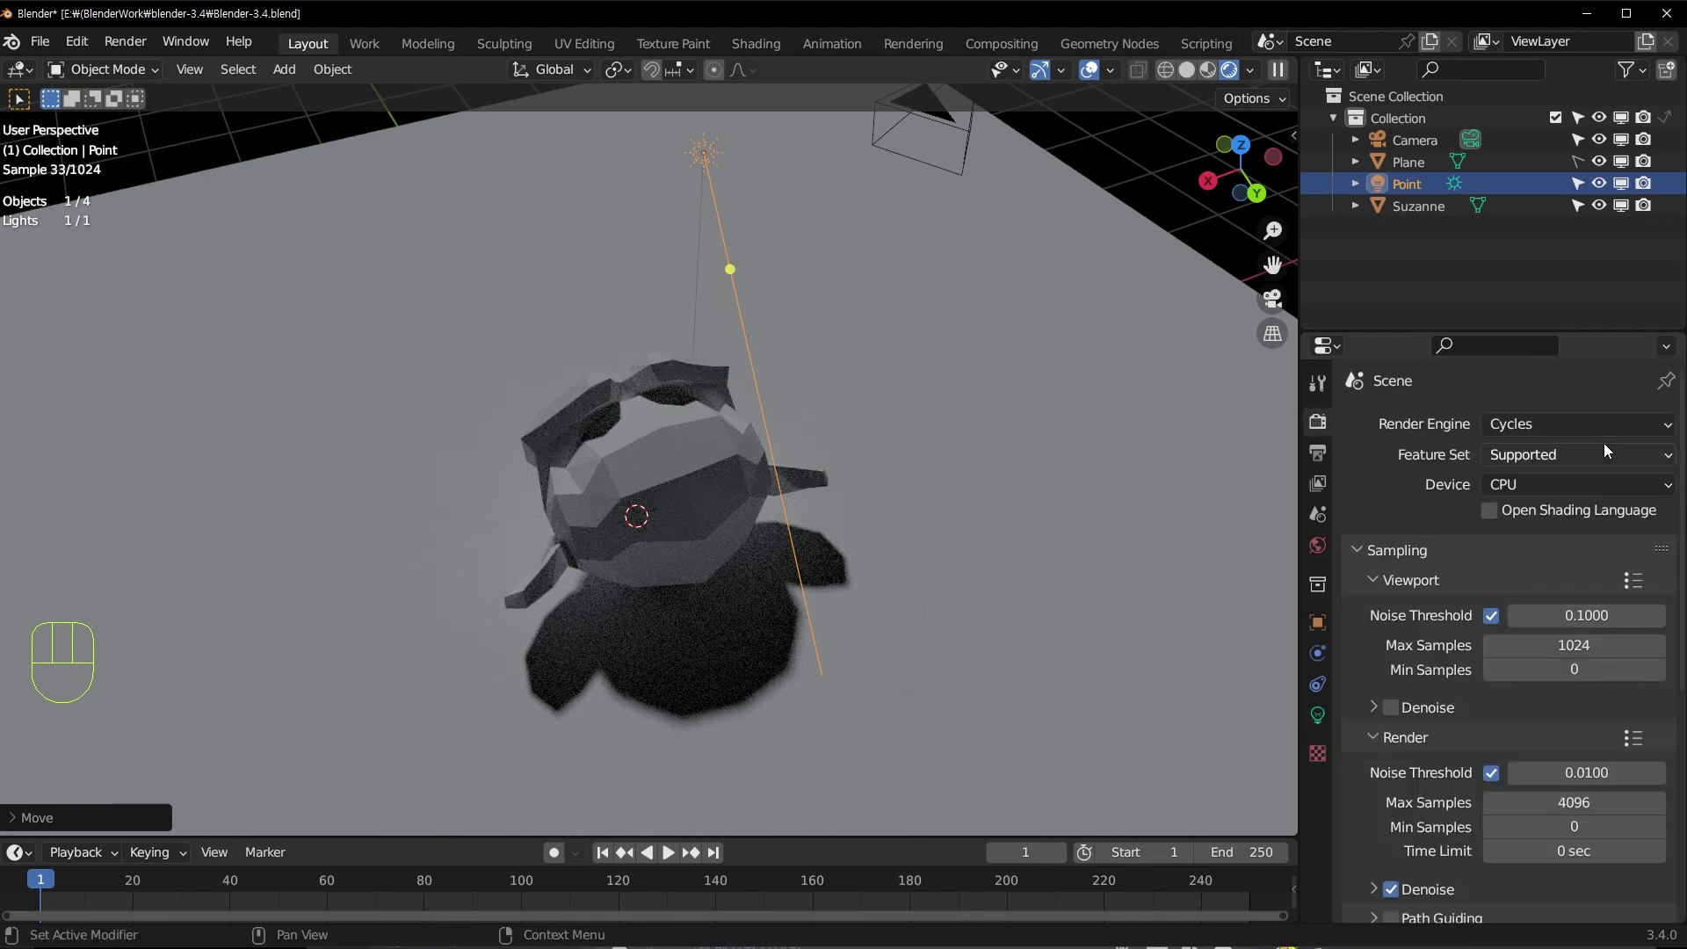
left_click(1583, 426)
left_click(1585, 452)
left_click(1313, 714)
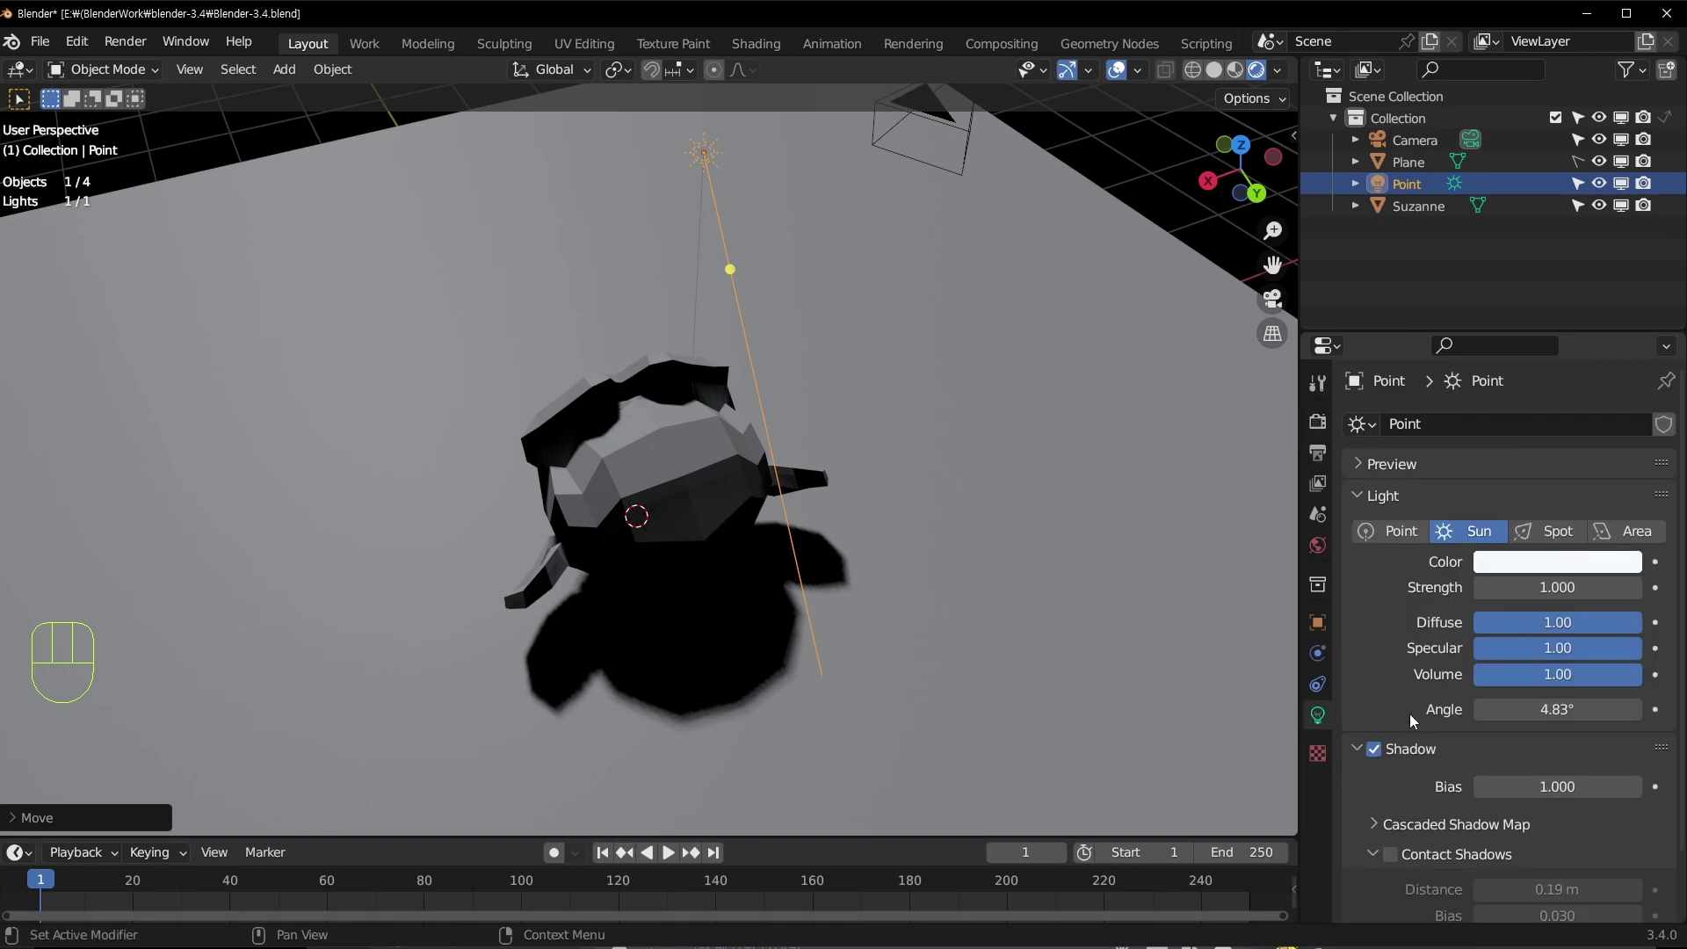
scroll(1414, 710, "down", 2)
left_click(1360, 683)
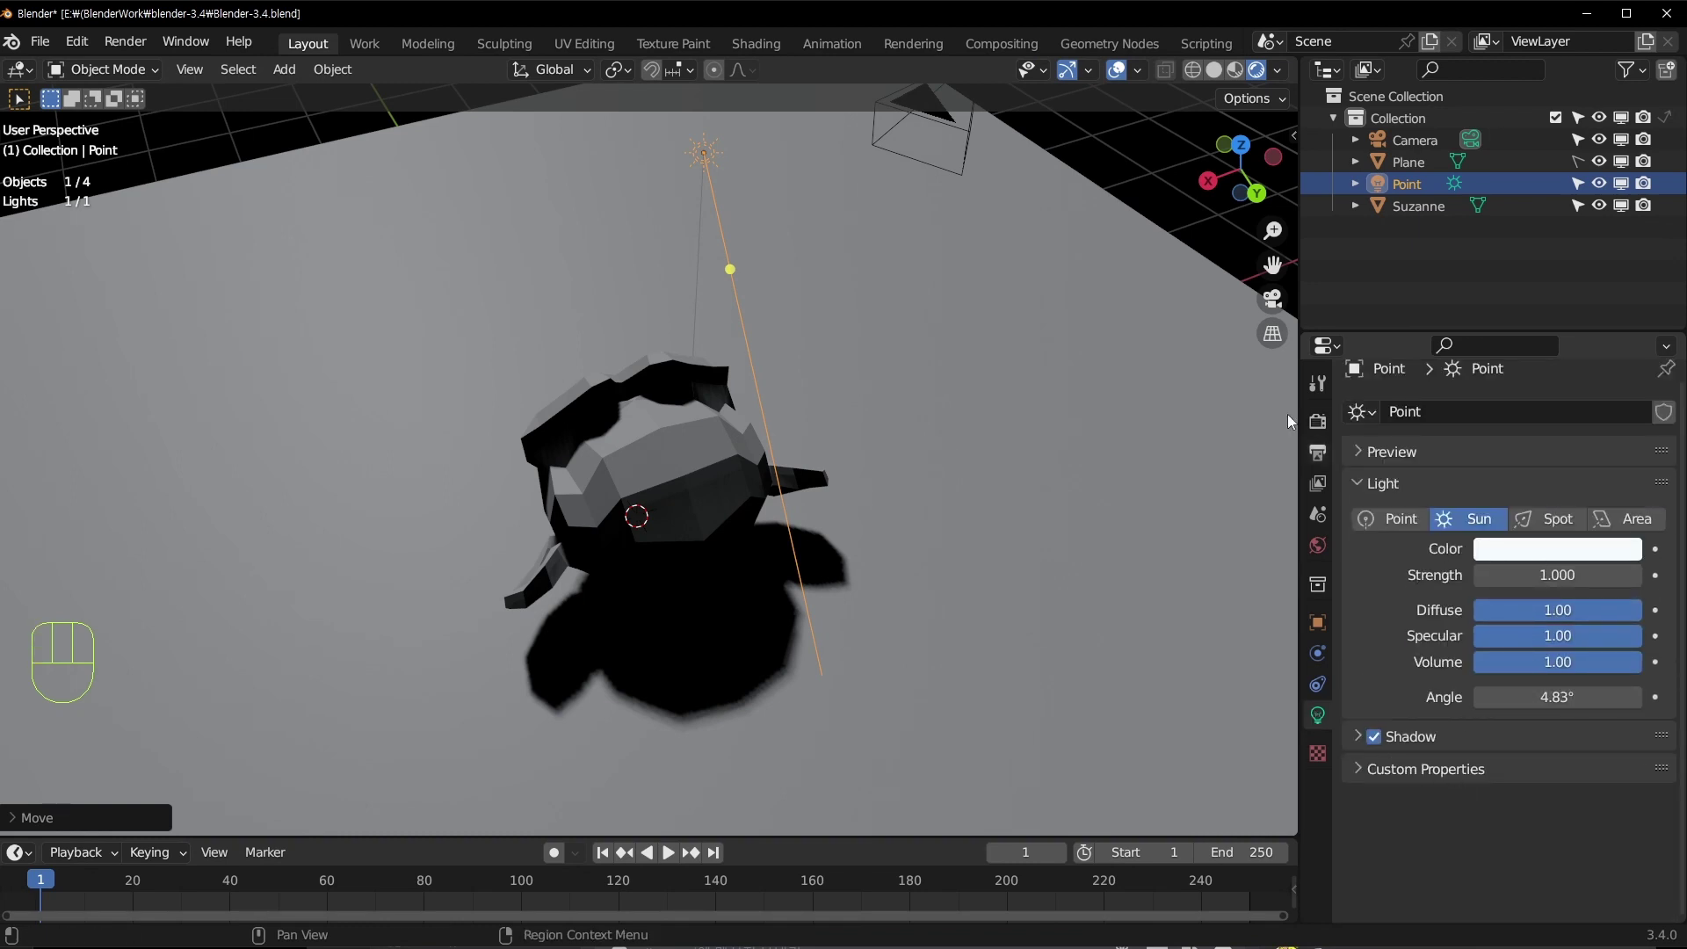
Step: Set the render engine to Cycles again and display the Sun light's settings
left_click(1316, 420)
left_click(1559, 412)
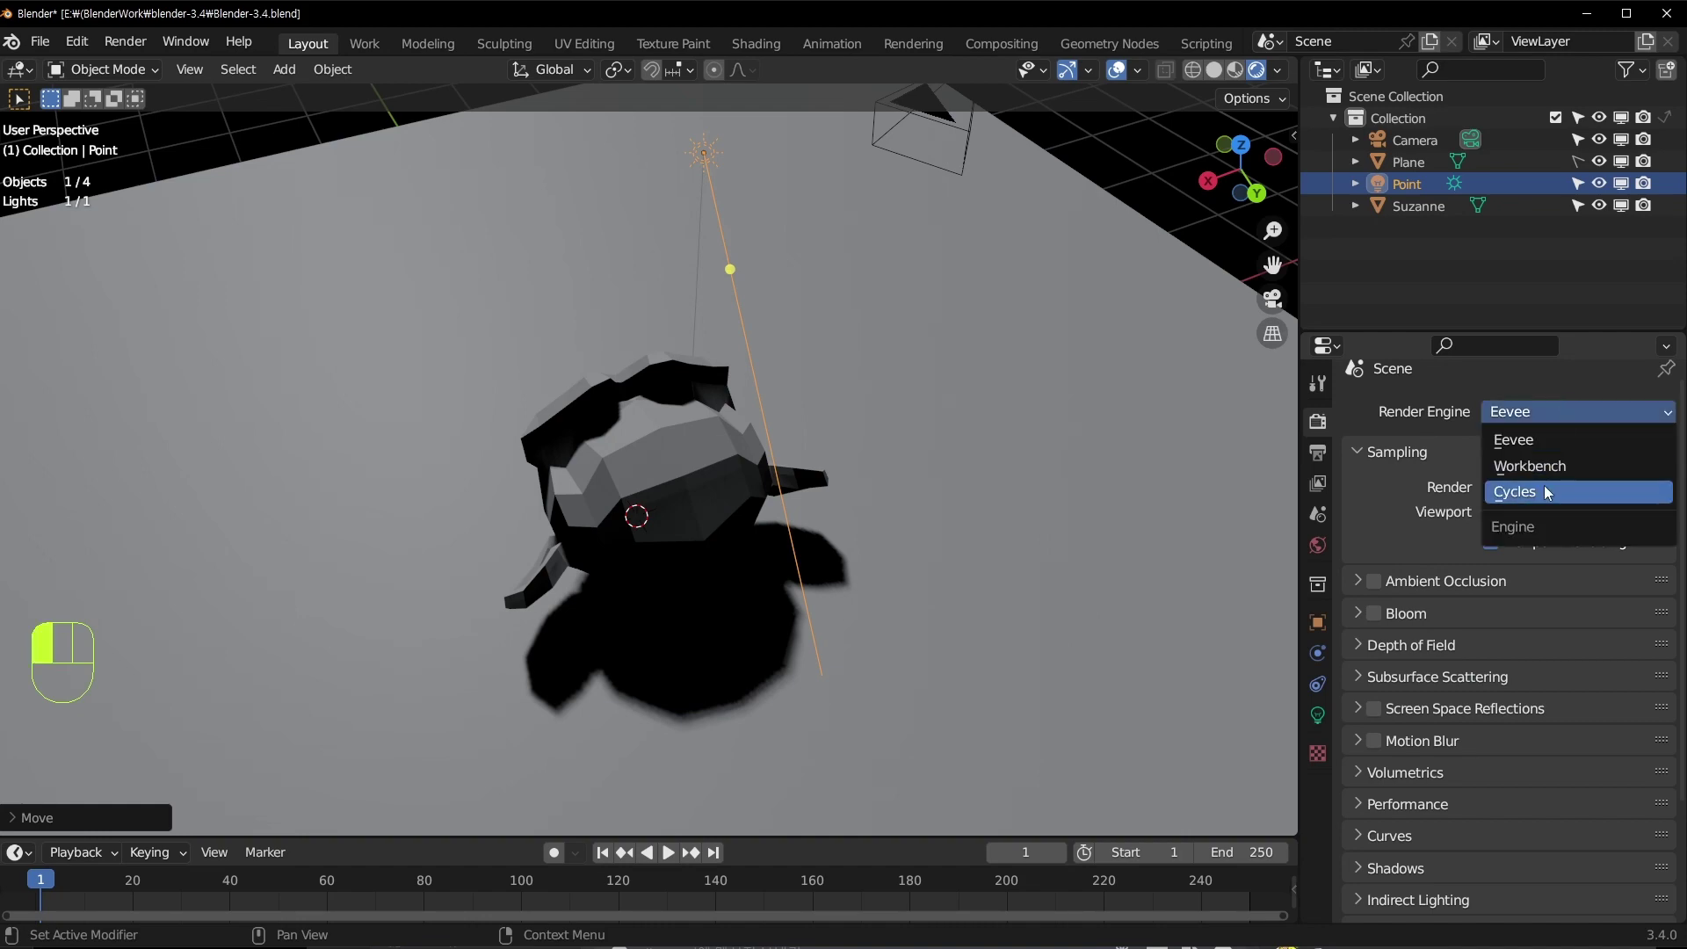
left_click(1542, 485)
left_click(1318, 716)
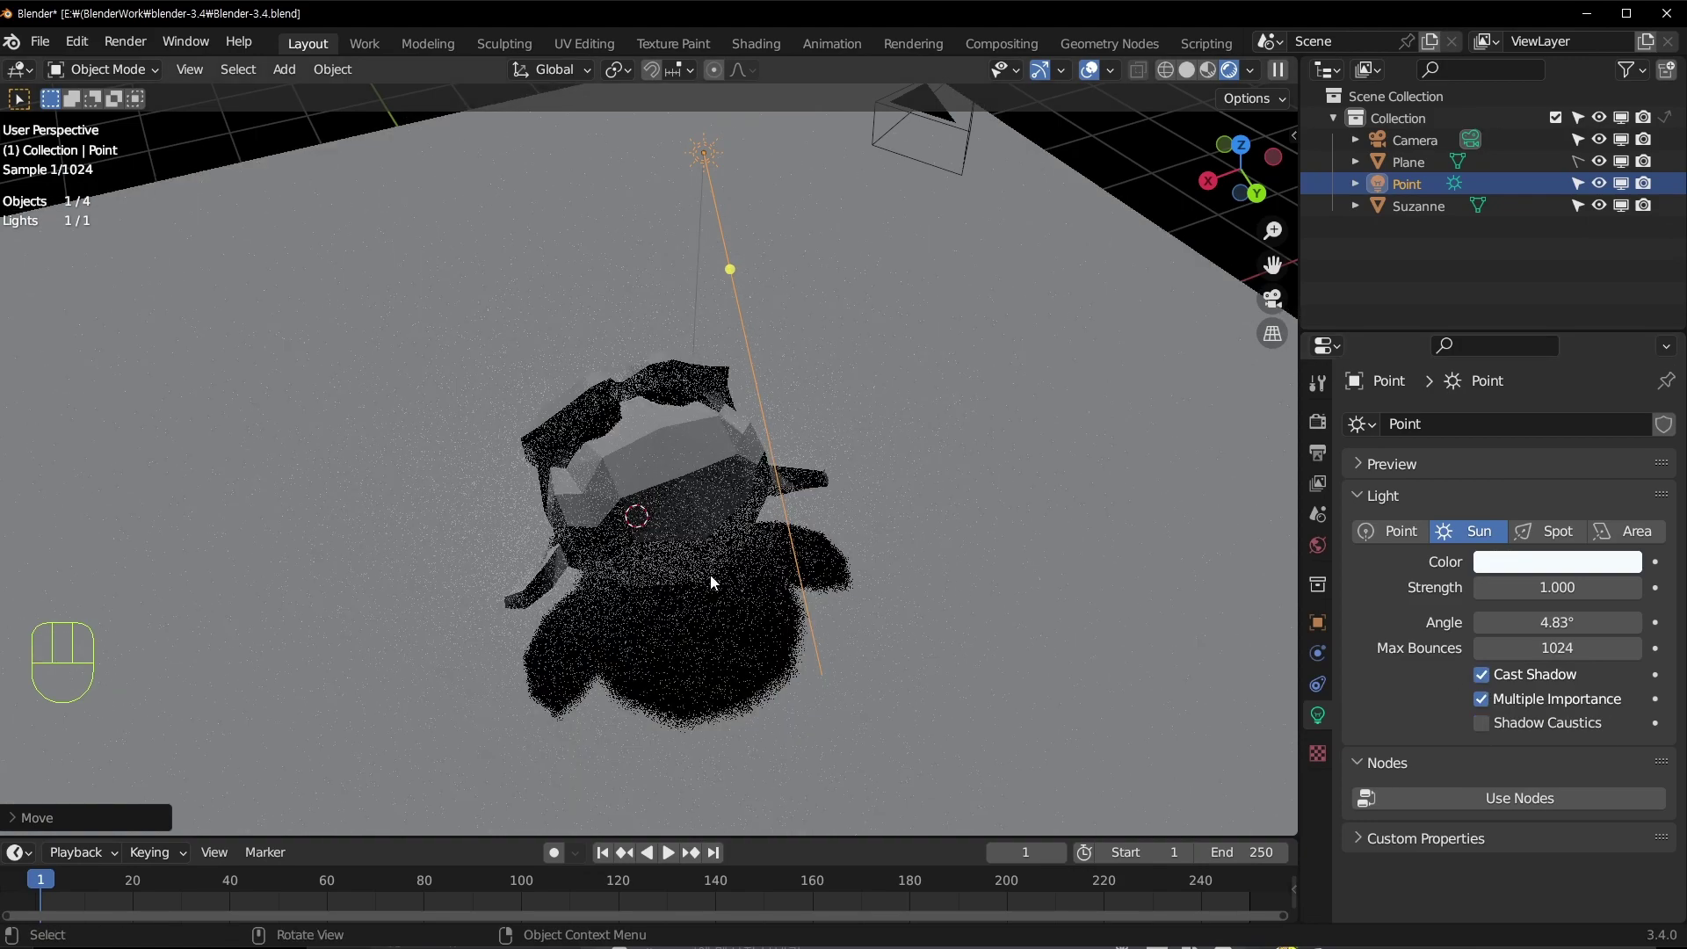
Step: Raise the Sun light's Angle to 39.3° for a blurrier Cycles shadow, and lower it again to sharpen the edges
middle_click_drag(715, 584, 761, 518)
middle_click_drag(409, 392, 360, 394)
left_click_drag(1620, 622, 1673, 622)
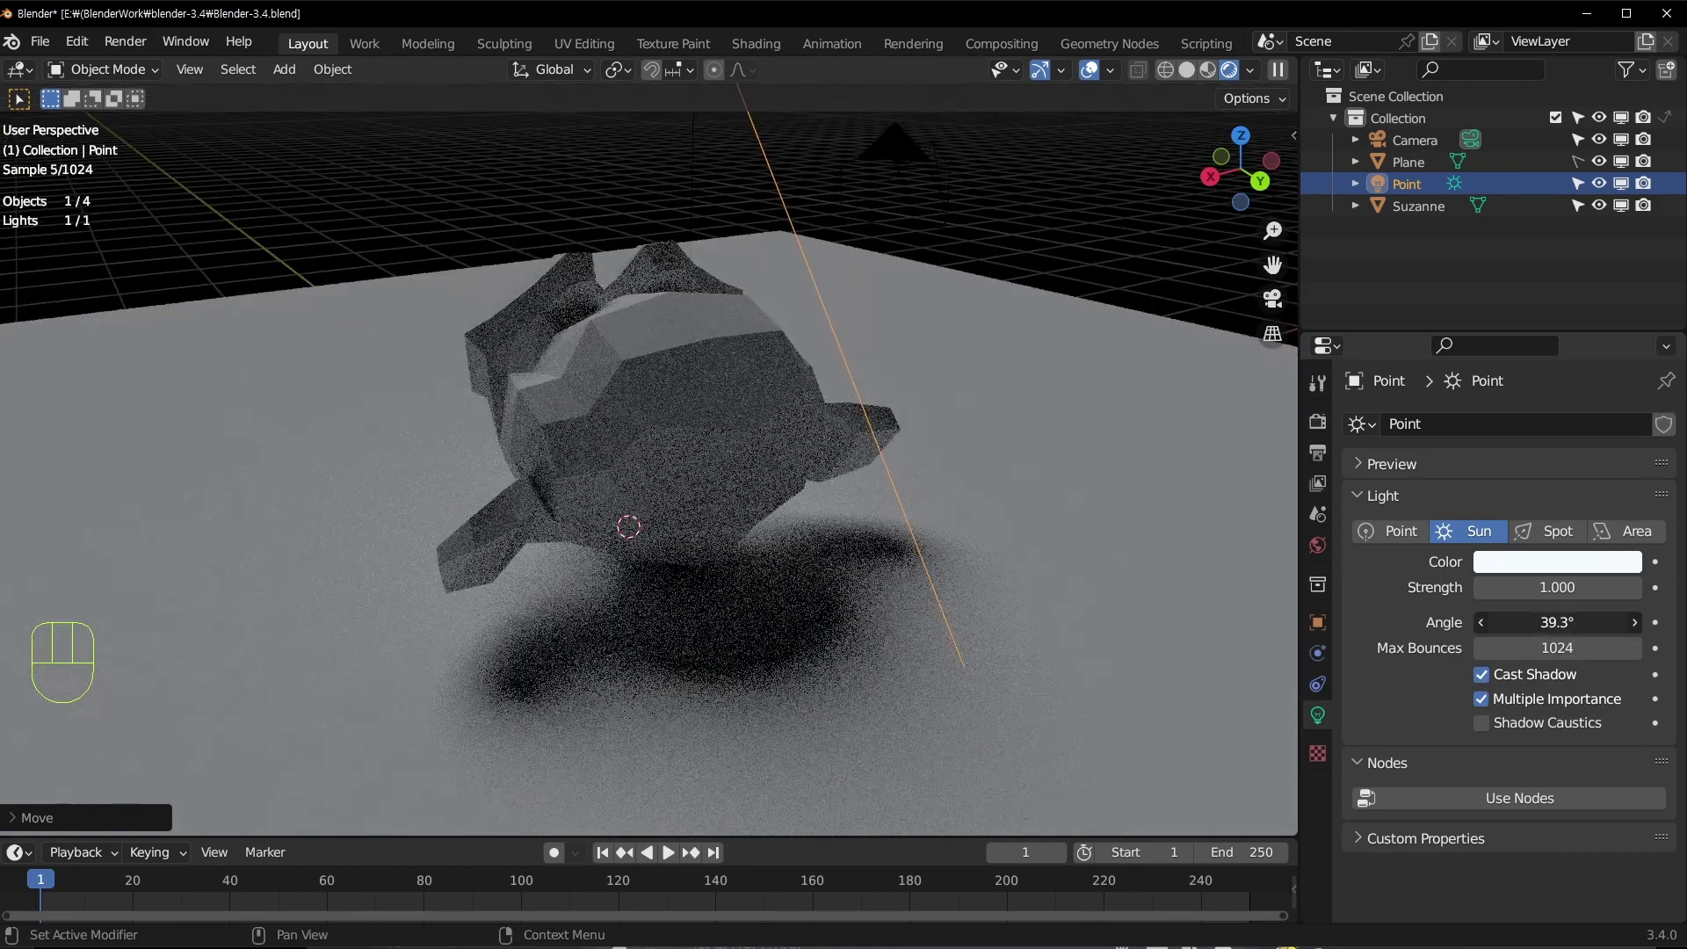
mouse_move(1581, 622)
left_mouse_down()
mouse_move(1523, 622)
mouse_move(1560, 622)
left_mouse_up()
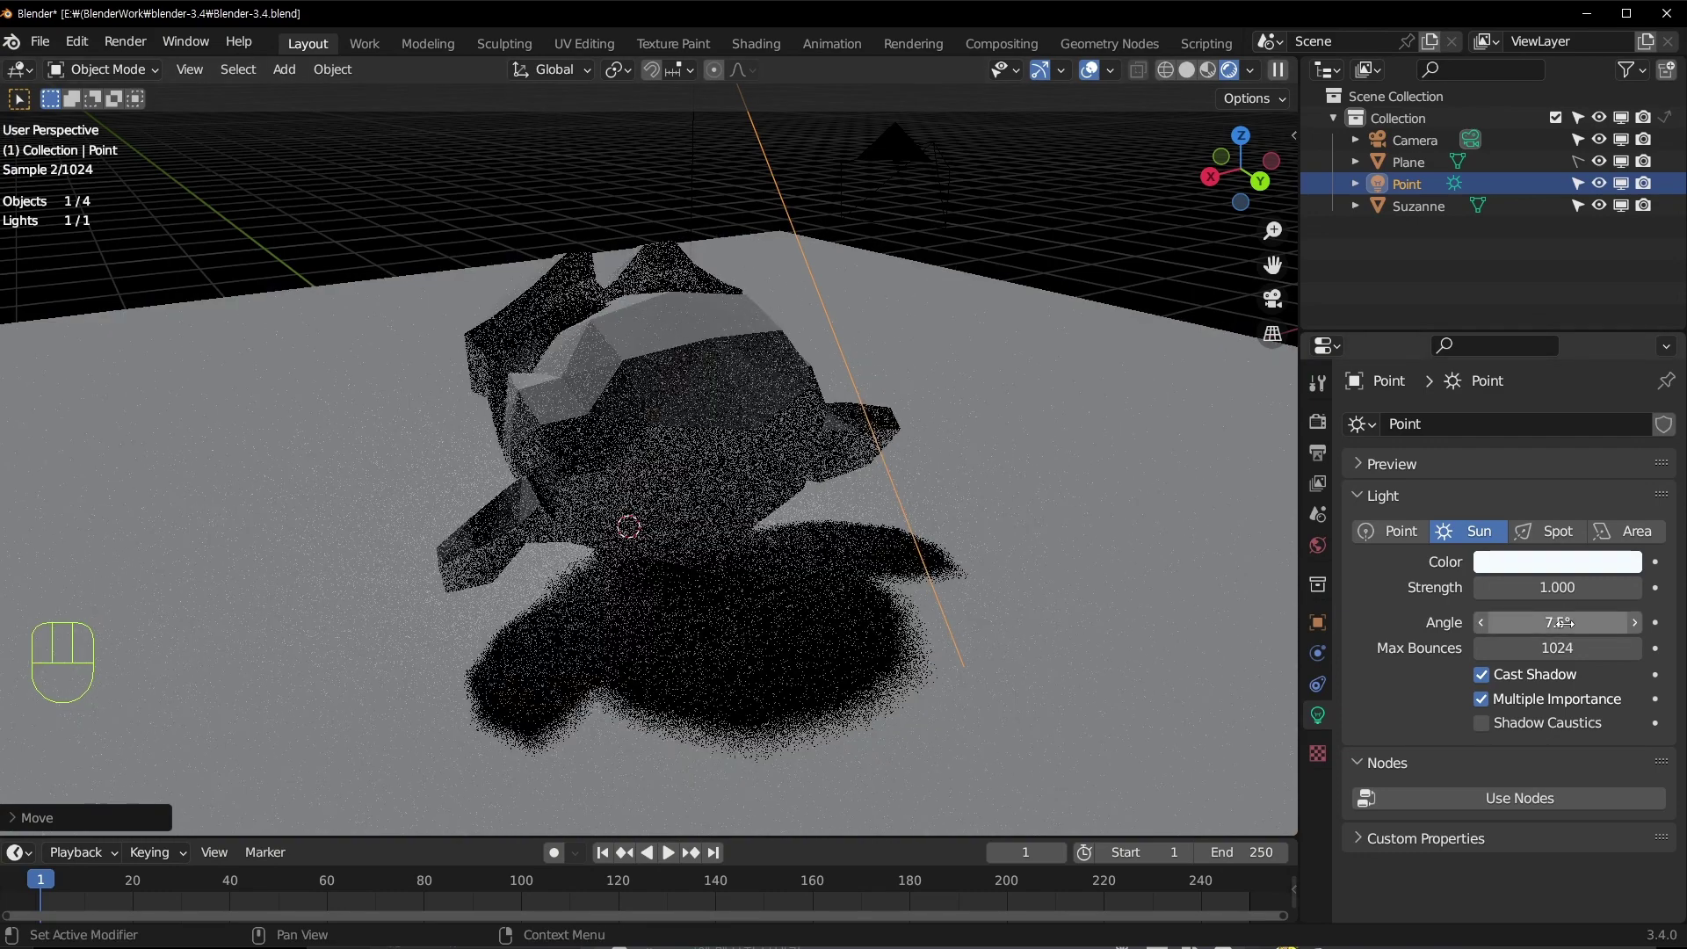
Step: Set the Cycles device to GPU Compute and examine Suzanne's rendered shadow from several sides
middle_click_drag(688, 448, 1051, 421)
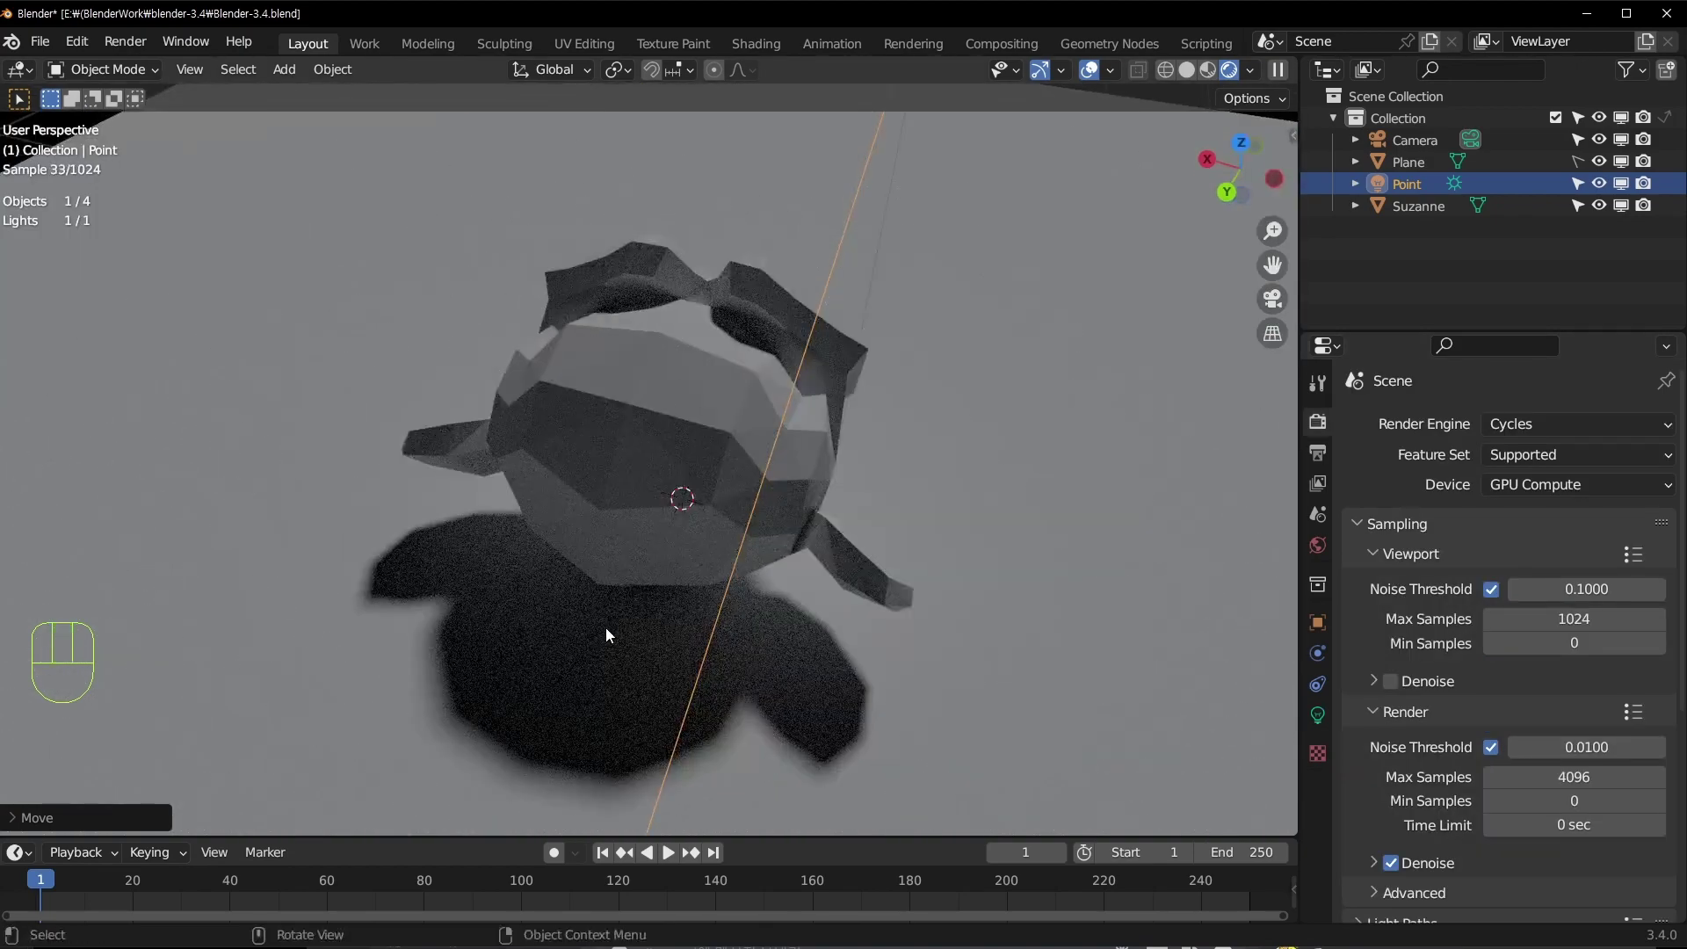
middle_click_drag(583, 651, 966, 553)
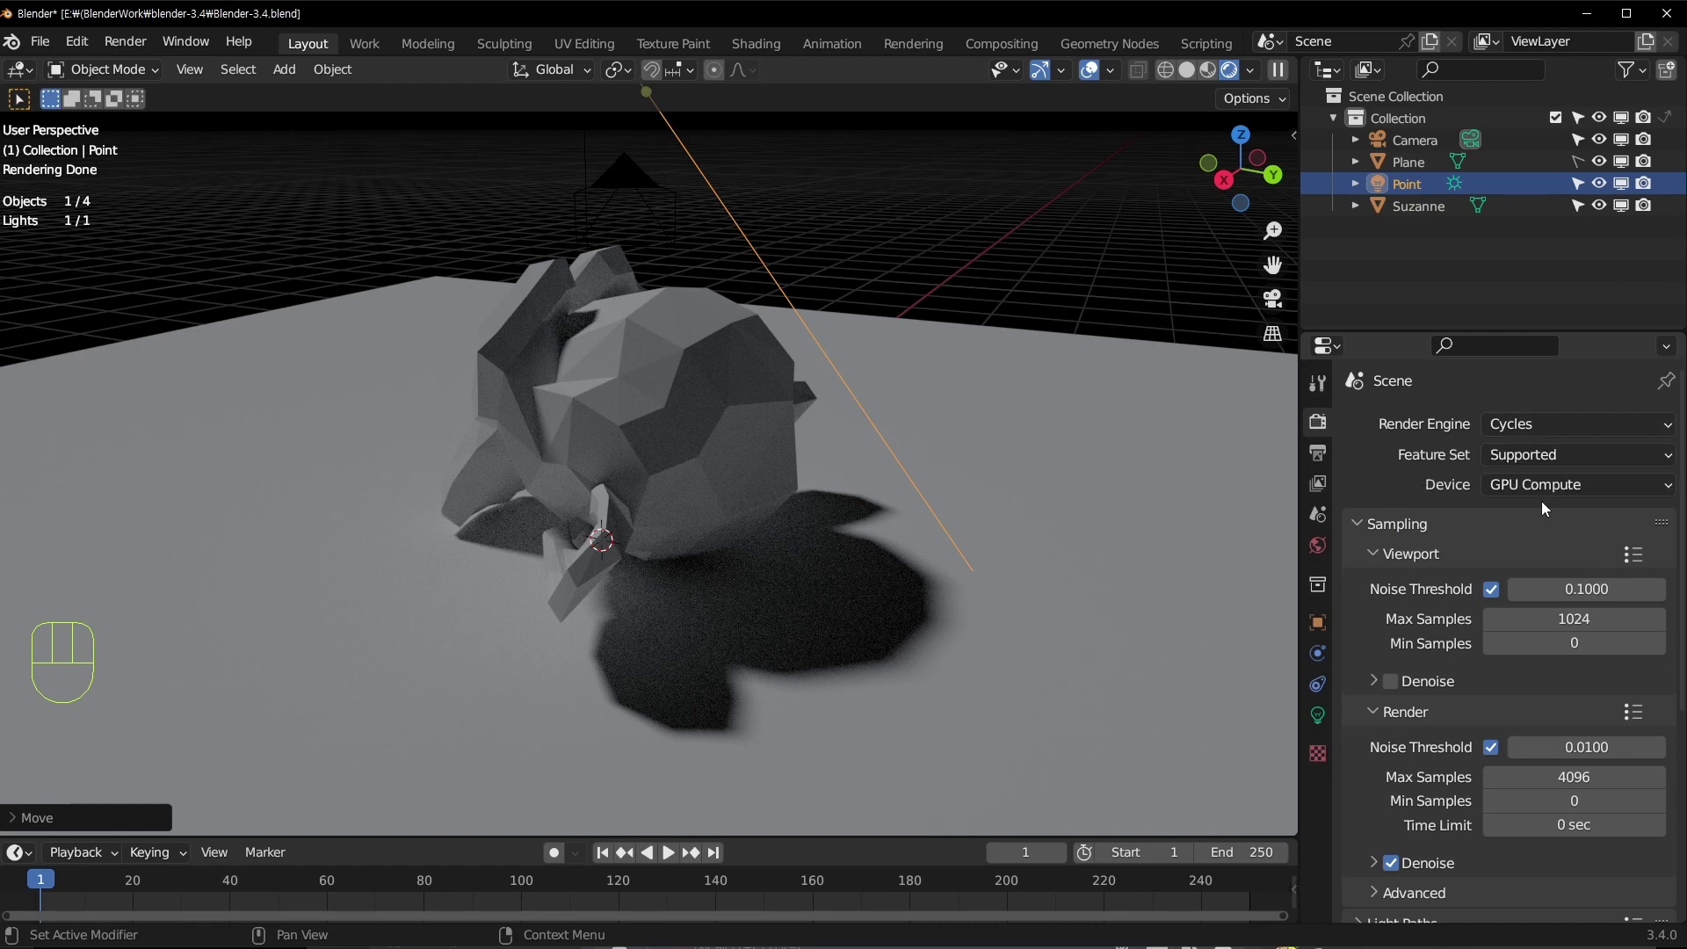
middle_click_drag(894, 459, 1080, 478)
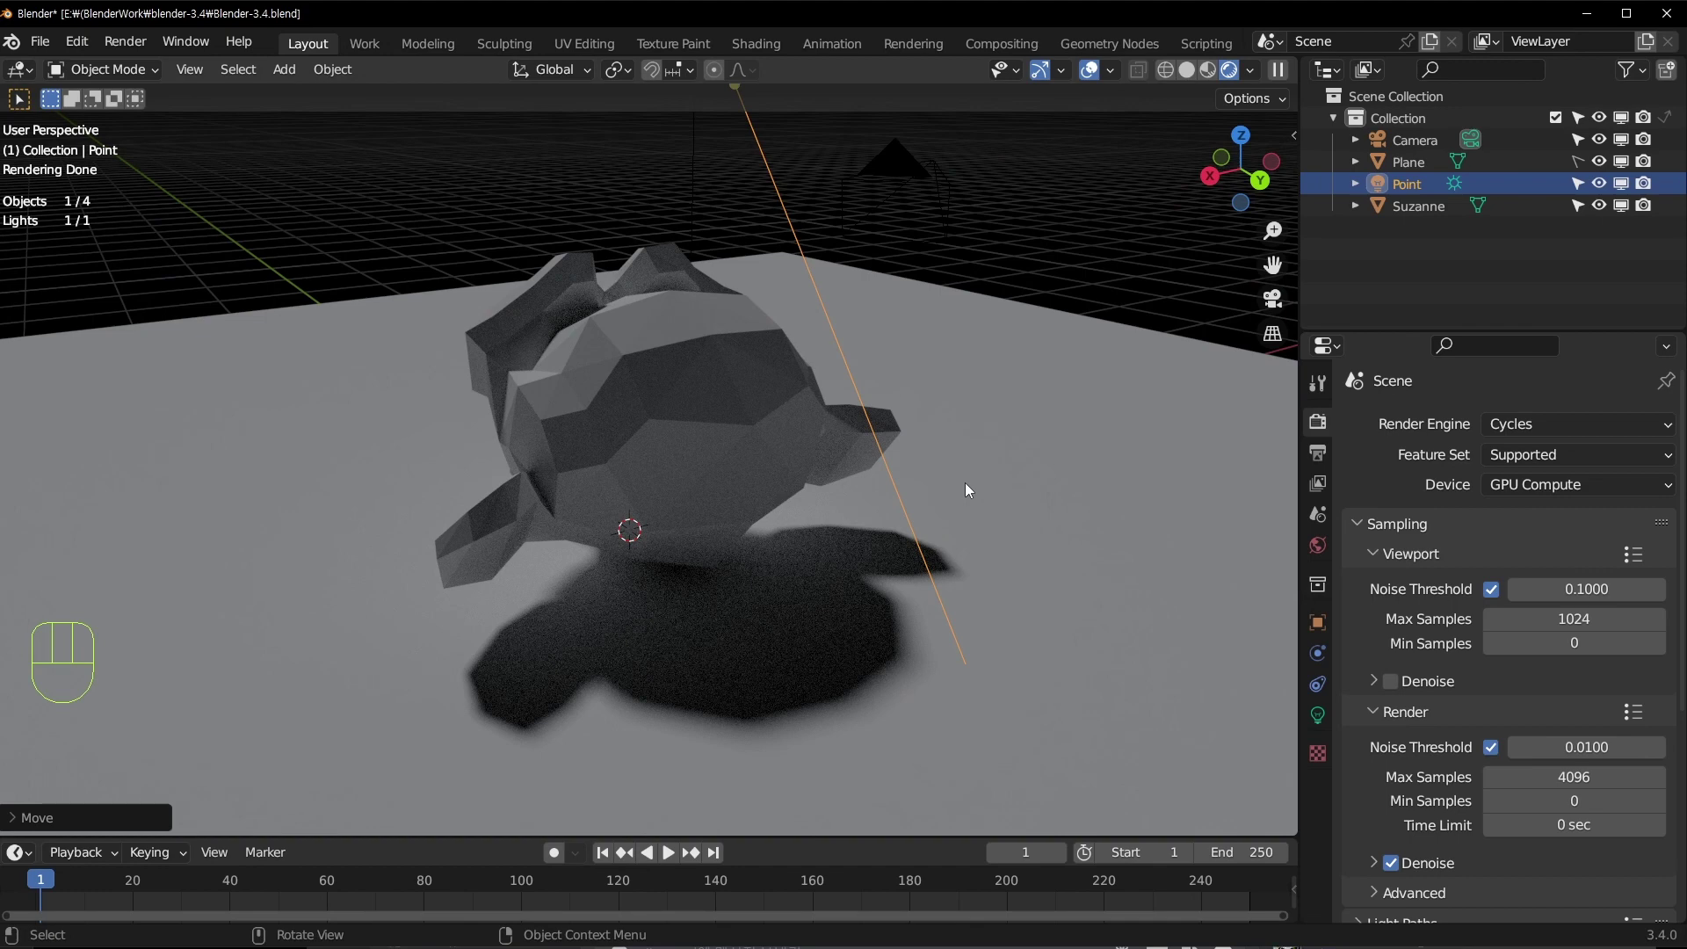
Step: Return the render engine to Eevee to compare its shadow with the Cycles result
left_click(1567, 423)
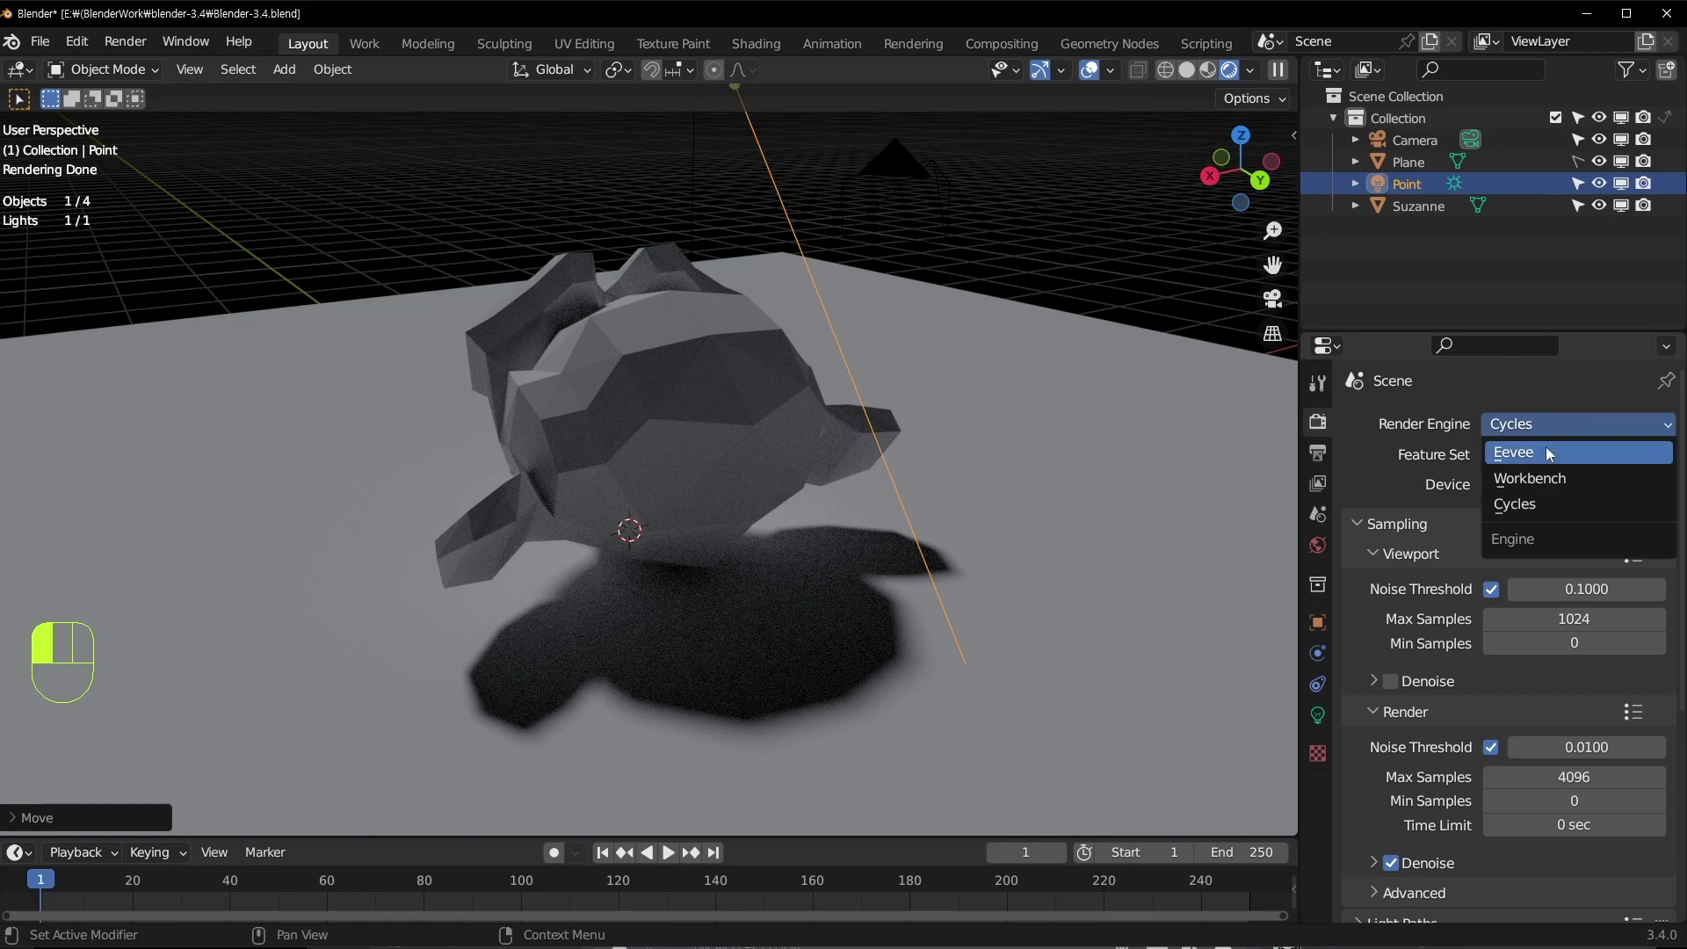
left_click(1541, 453)
scroll(958, 594, "down", 4)
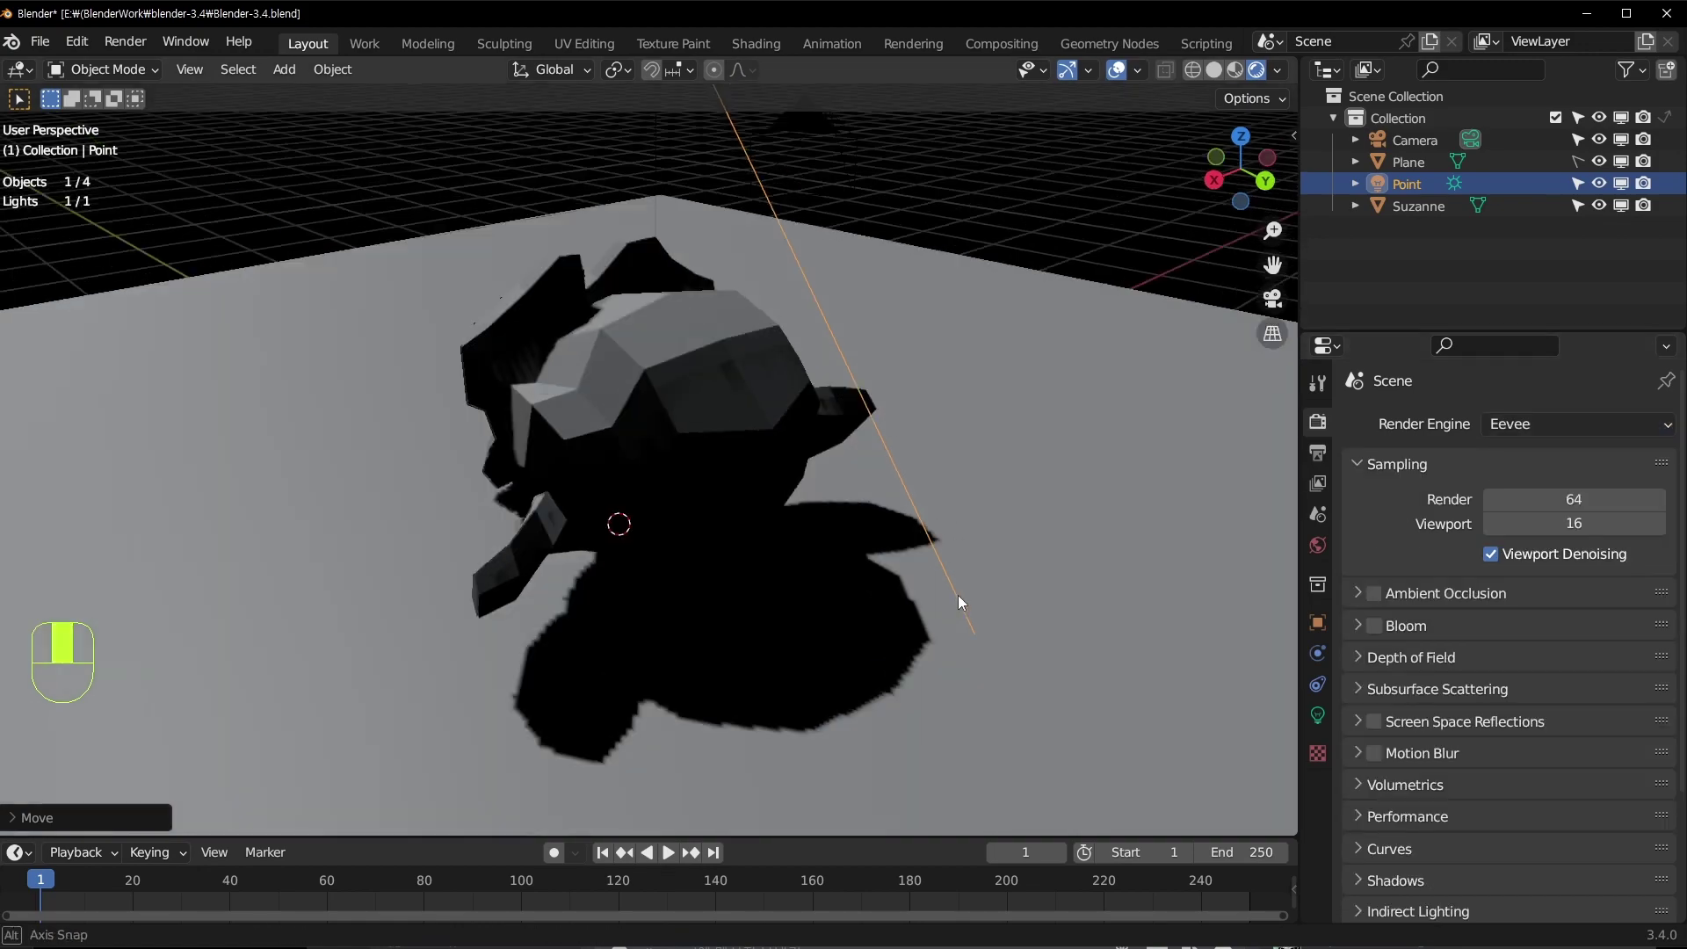
Step: Display the Sun light's settings and rotate the light to a shallower angle so Suzanne's shadow stretches across the plane
left_click(652, 227)
scroll(687, 514, "up", 3)
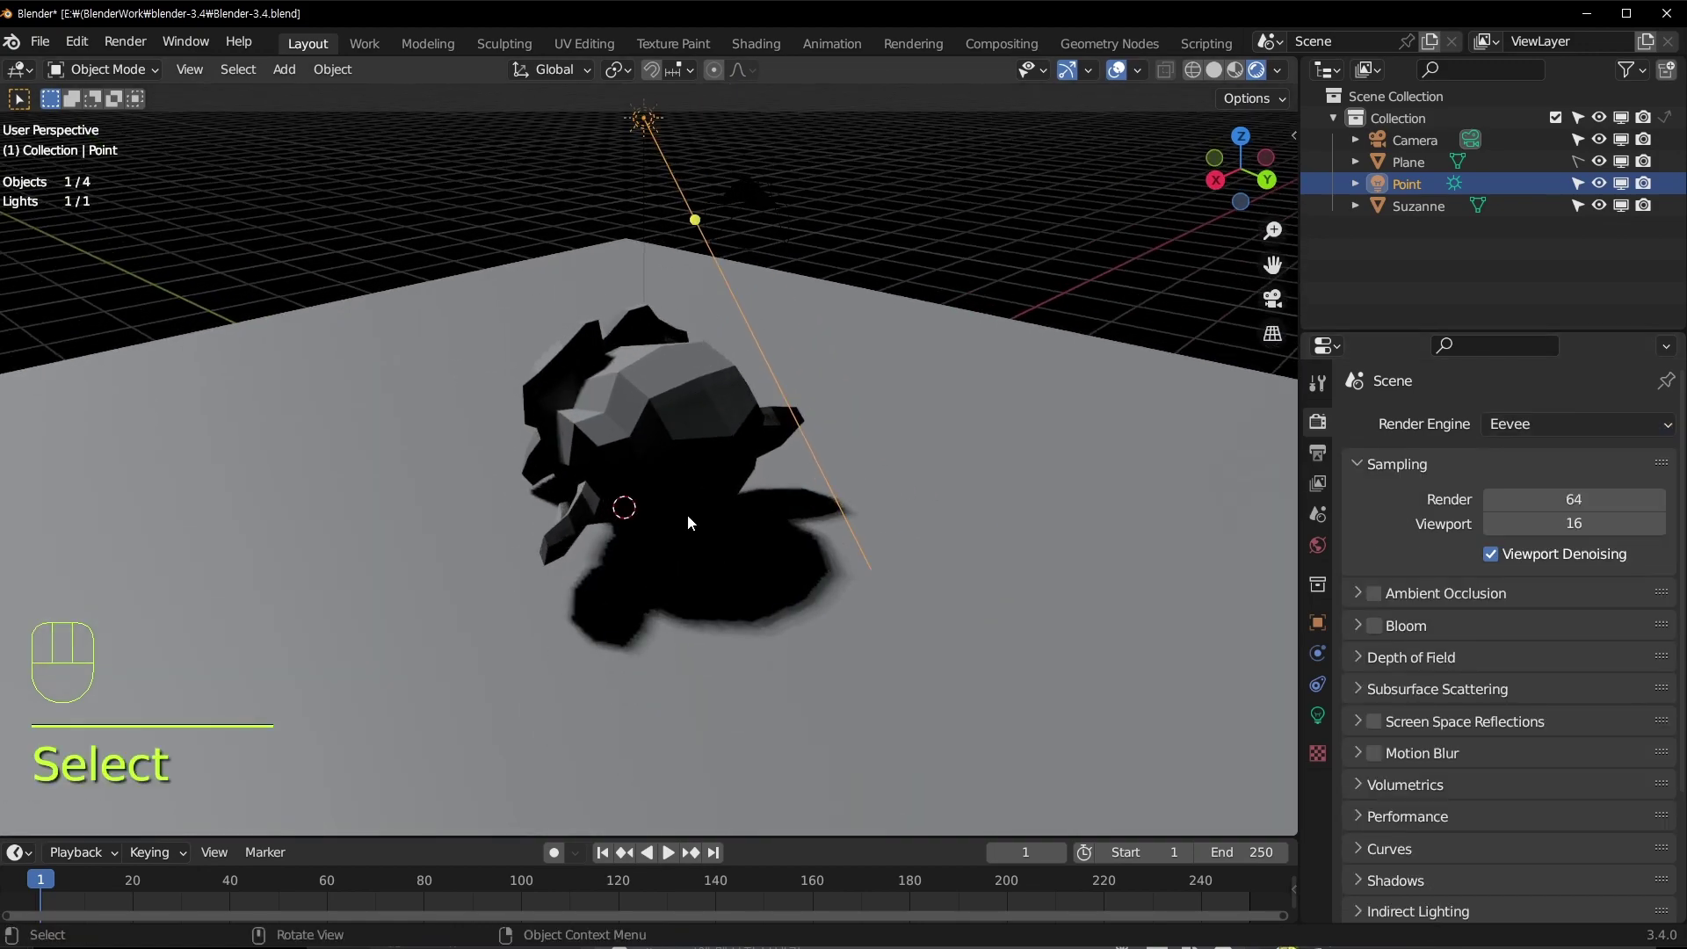
scroll(748, 540, "up", 1)
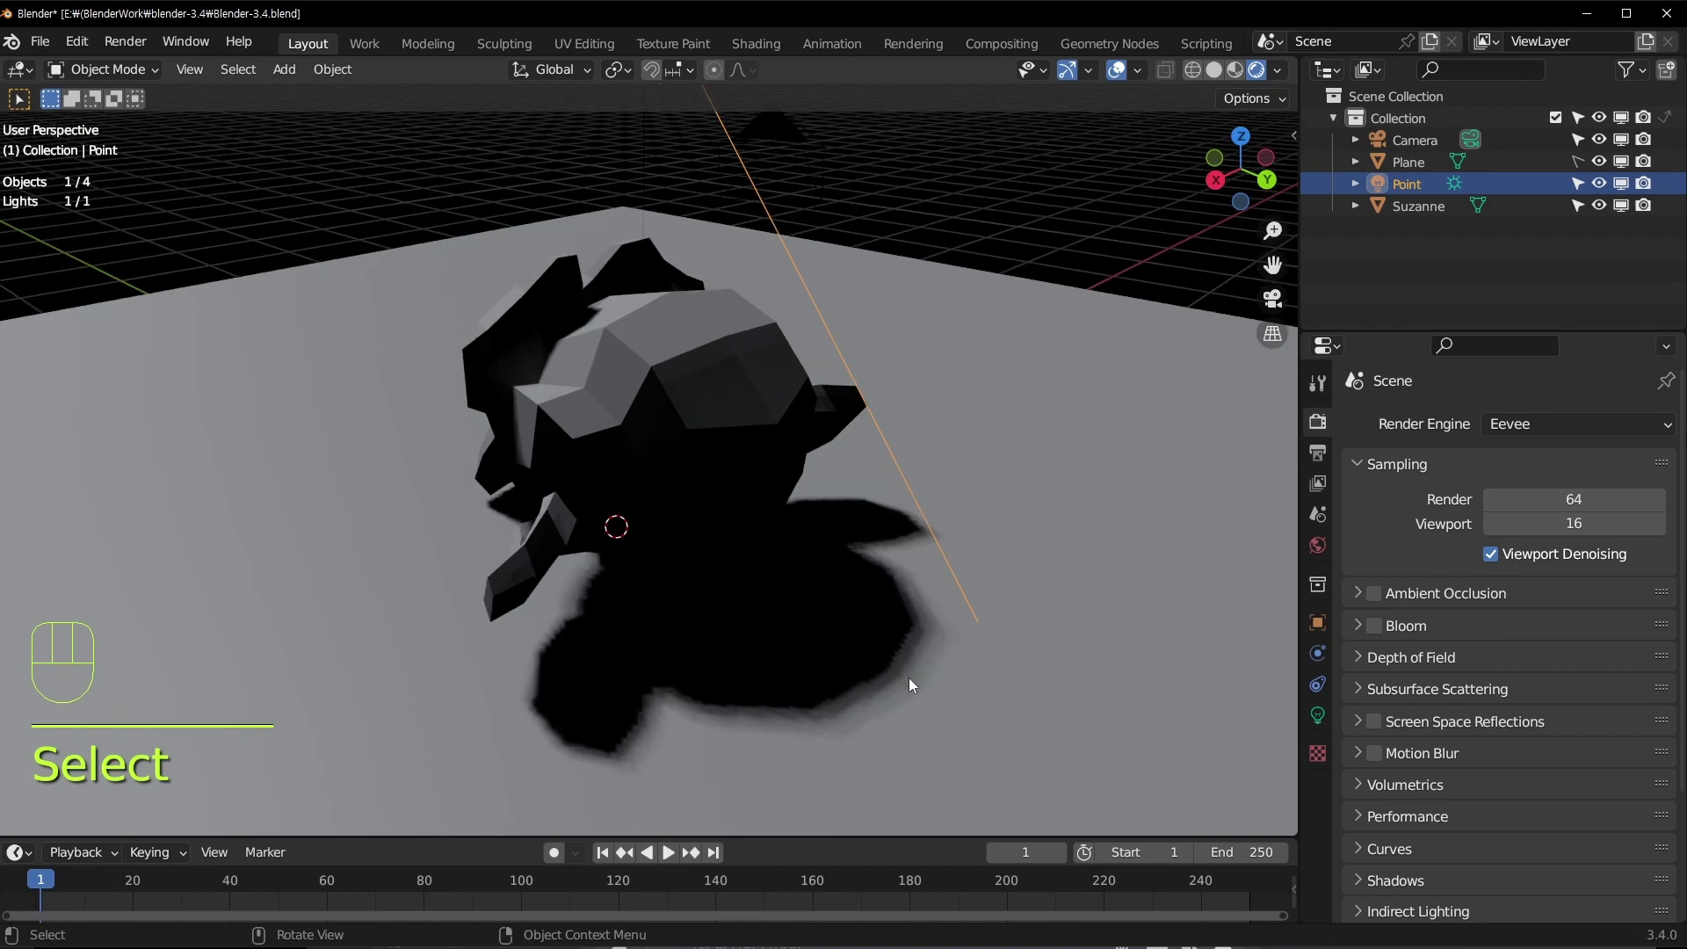
middle_click_drag(800, 449, 815, 404)
left_click(1318, 715)
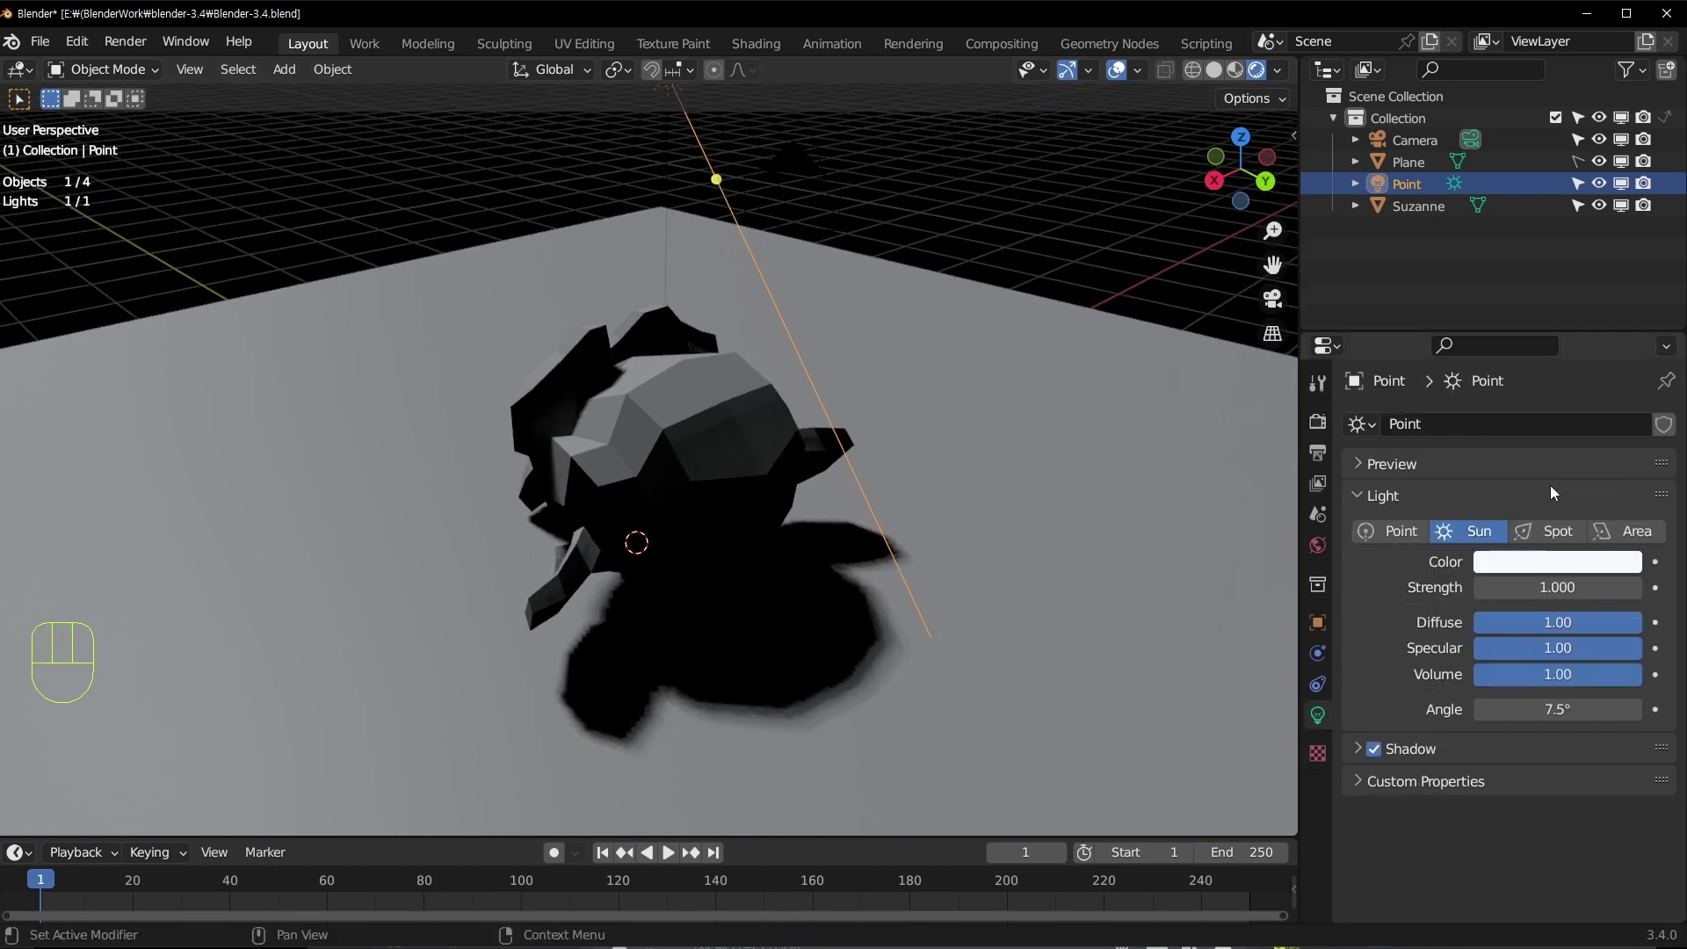
middle_click_drag(909, 470, 931, 434)
key("r")
left_click(1111, 336)
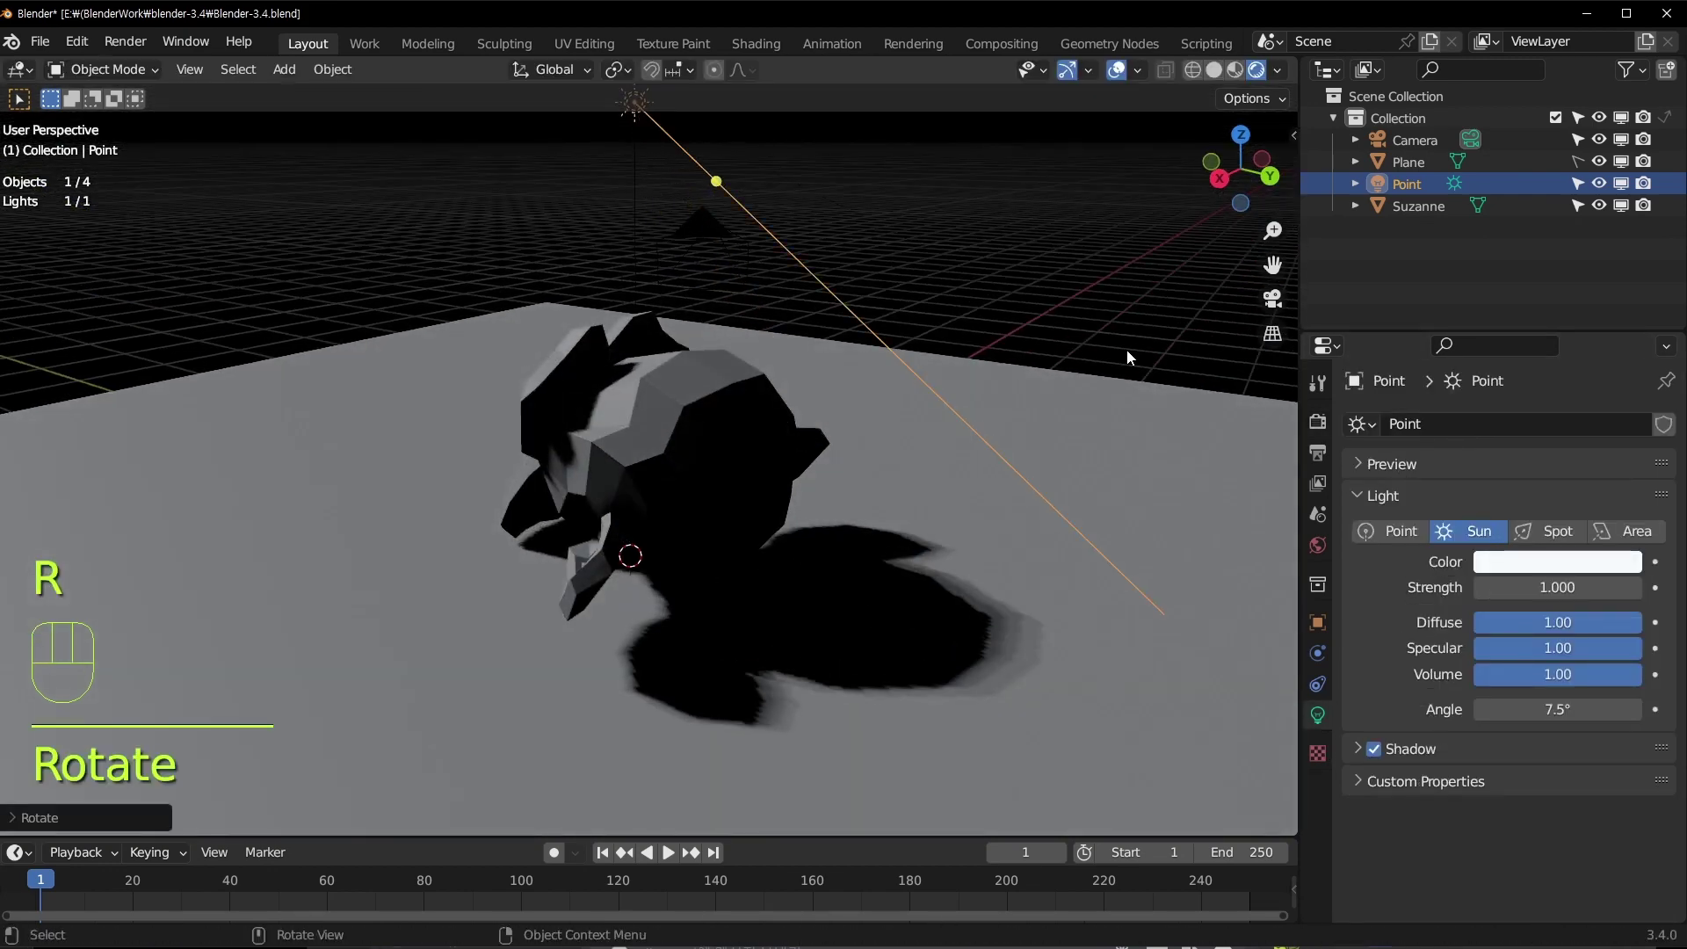
Step: Change the light type to Spot, move the light away from Suzanne, and set its Power to 100 W
left_click(1555, 532)
key("g")
left_click(729, 484)
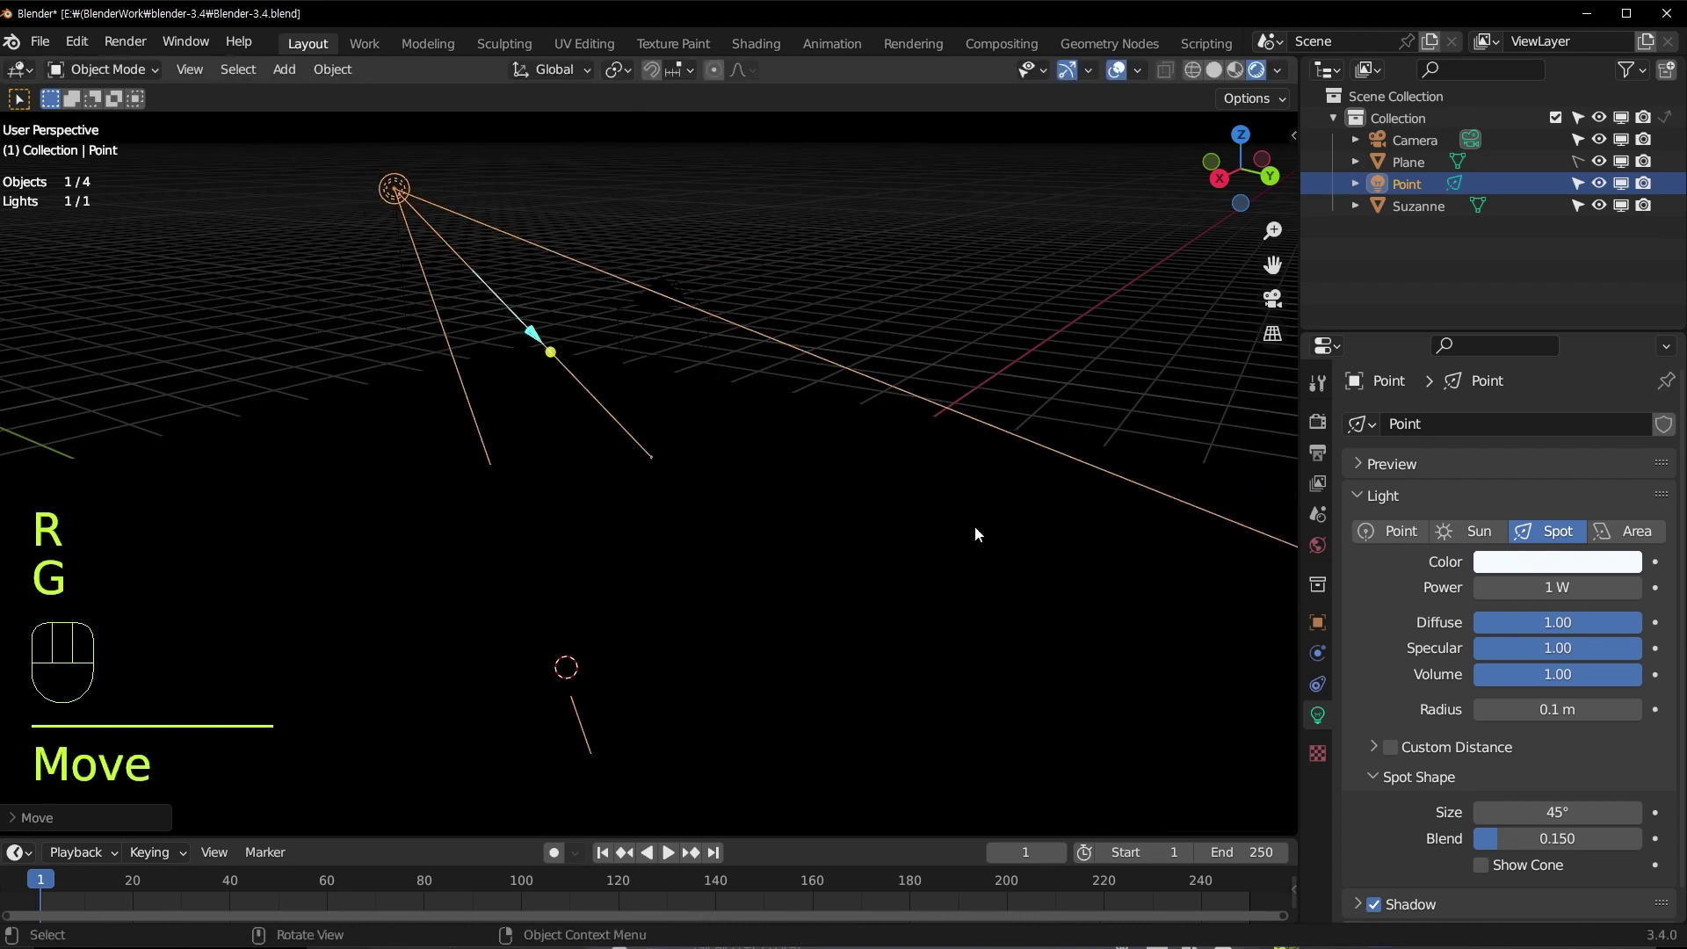
left_click(1571, 586)
type("100")
key("Return")
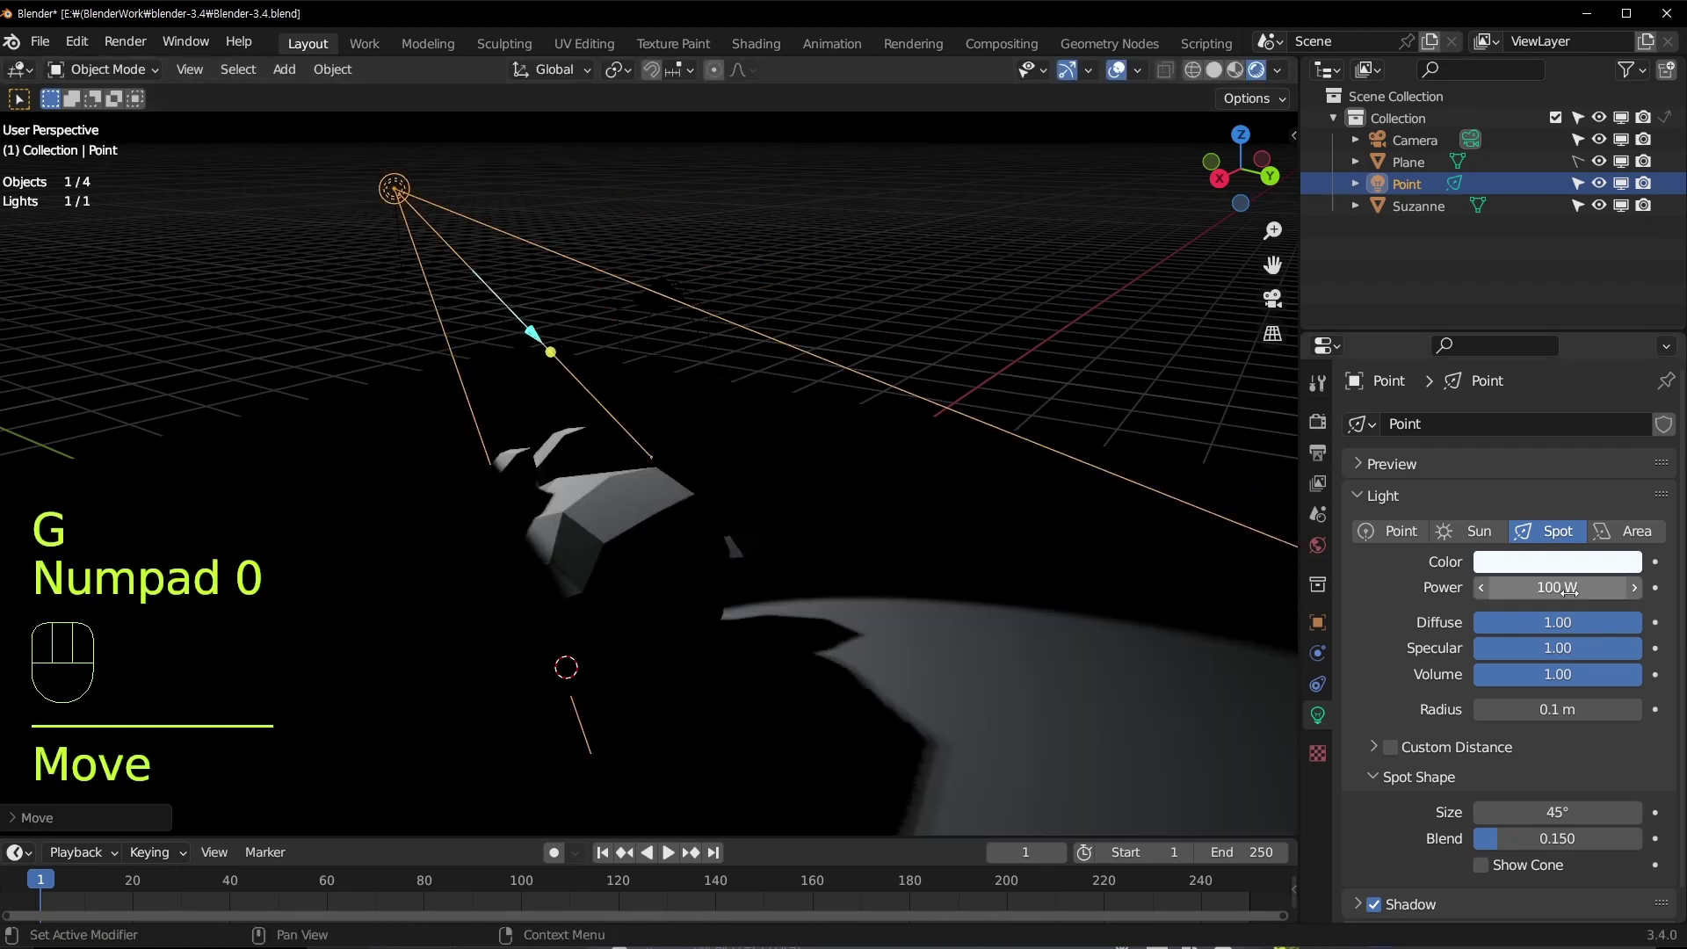
Step: Move and rotate the spot light in front of Suzanne so that its cone covers the face
middle_click_drag(551, 492, 559, 167)
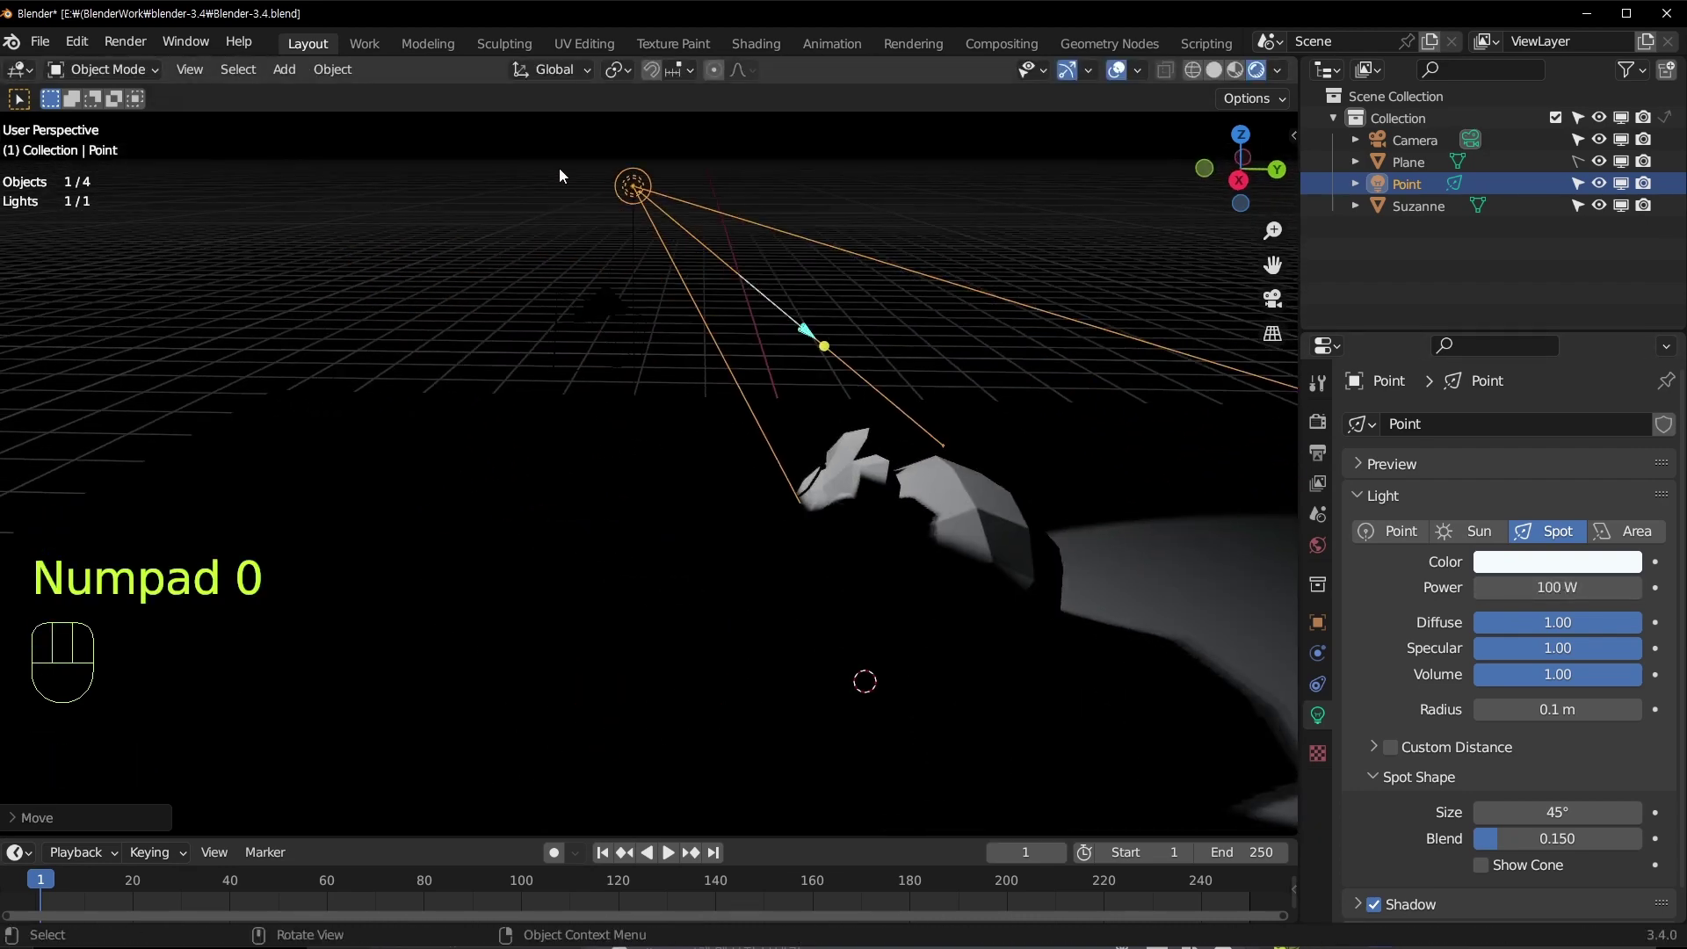
middle_click_drag(947, 468, 934, 435)
key("g")
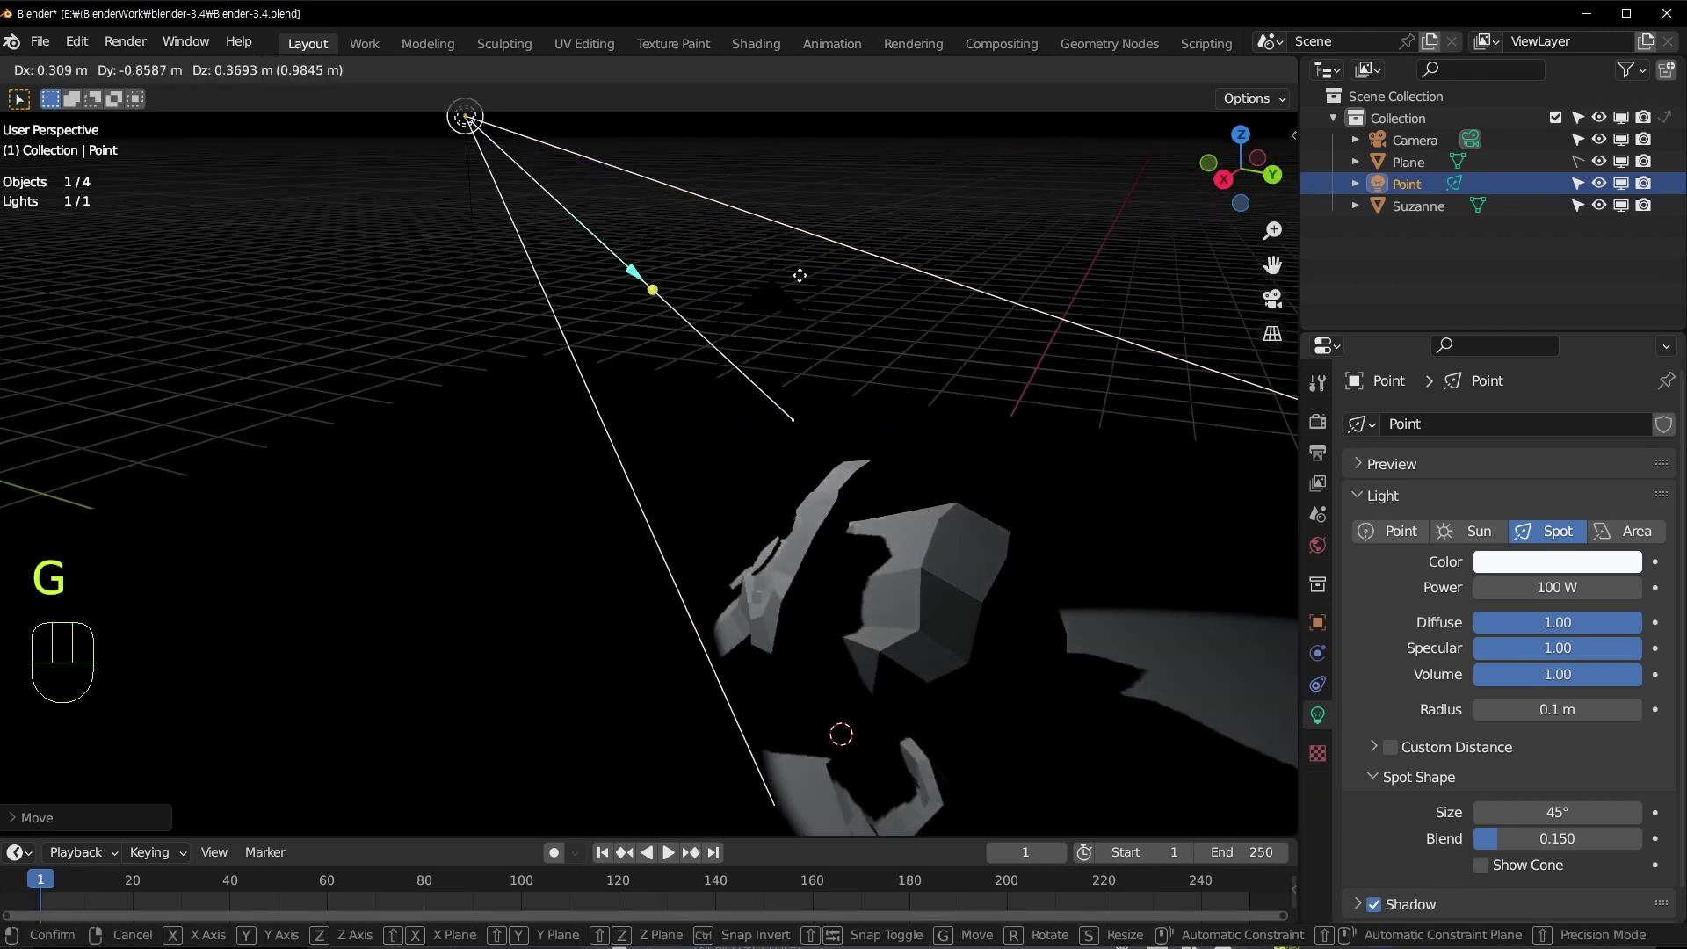
left_click(676, 231)
key("r")
left_click(387, 166)
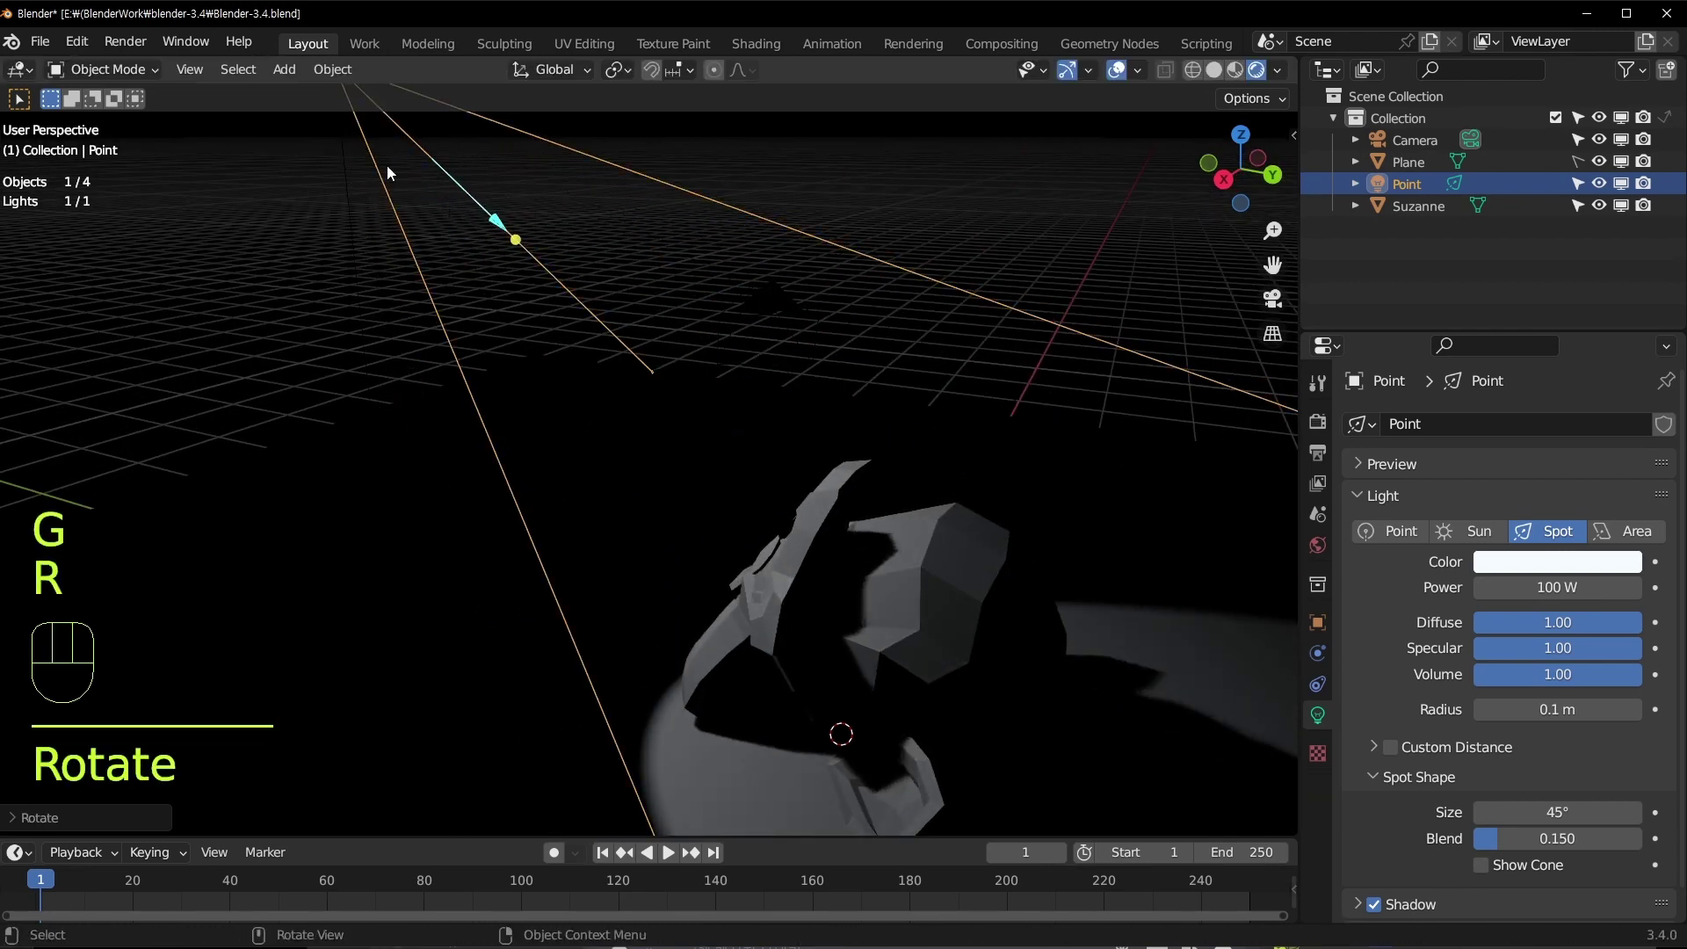
scroll(667, 501, "down", 2)
middle_click_drag(747, 502, 774, 484)
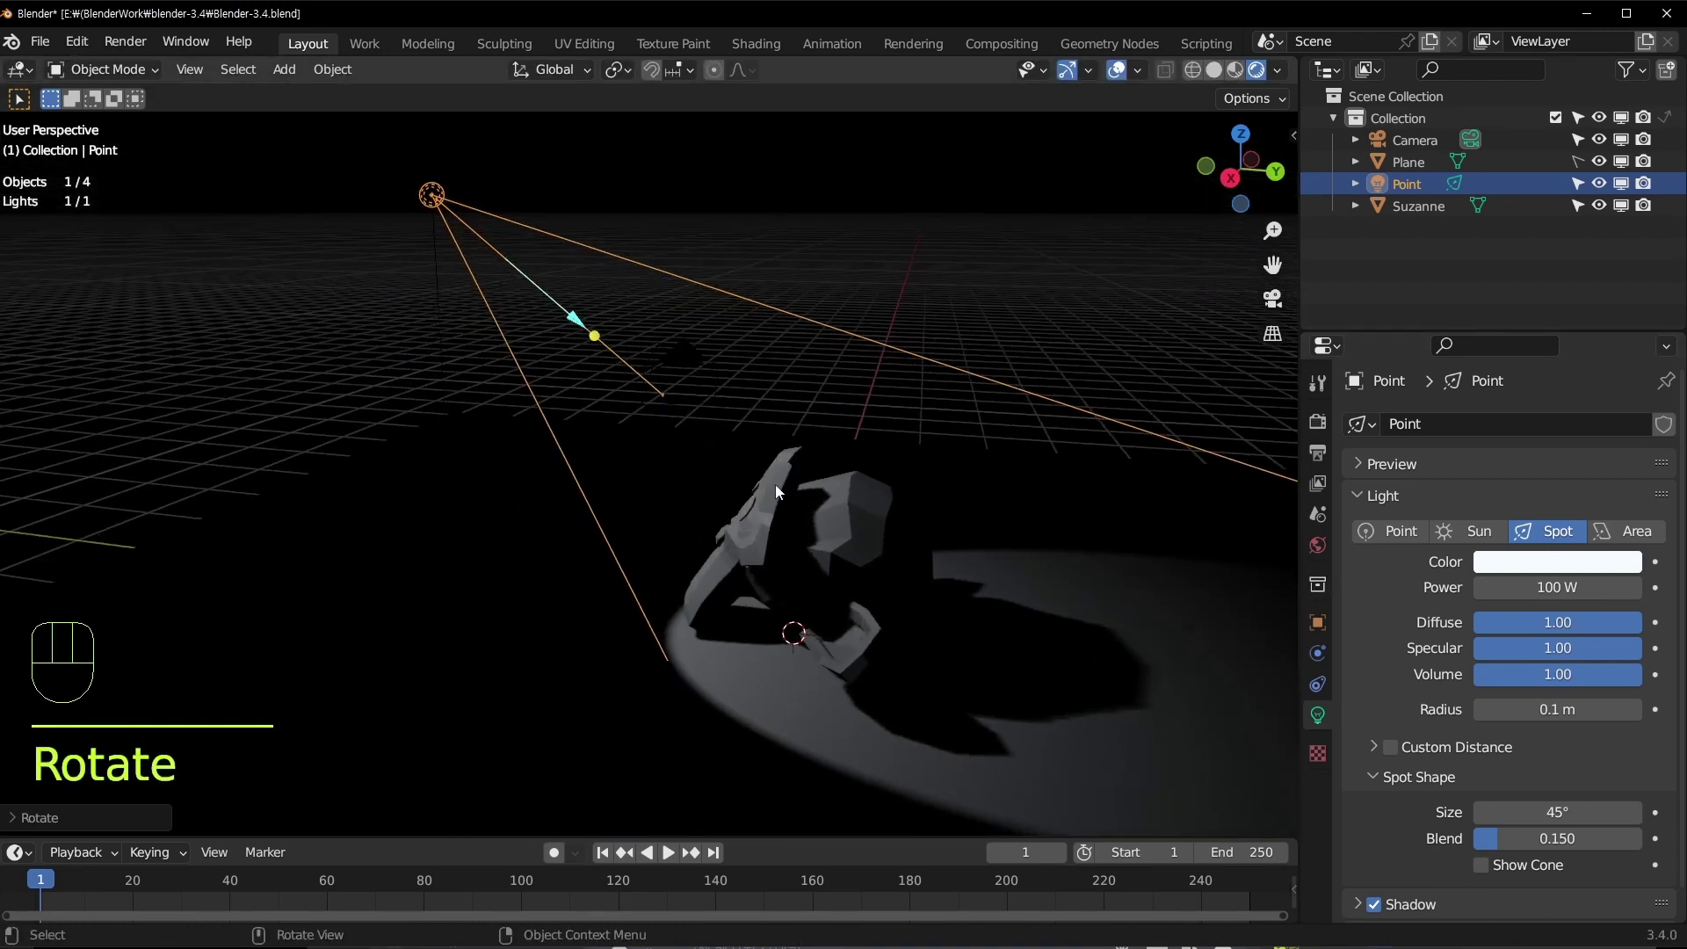
key("g")
left_click(741, 464)
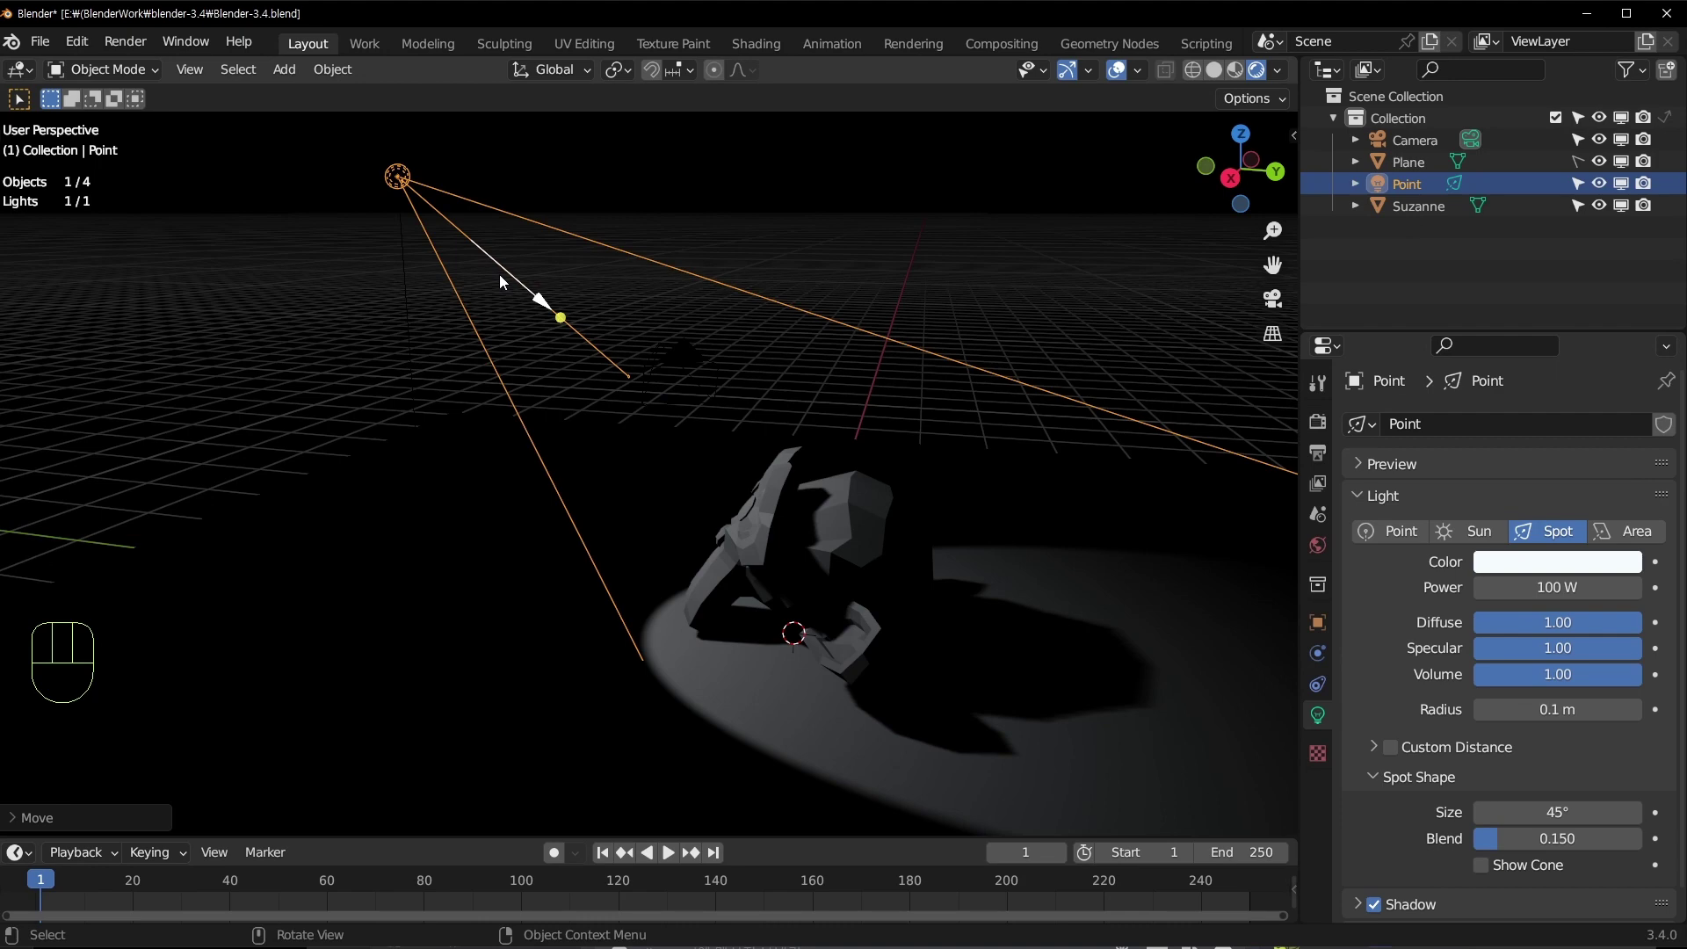
Step: Move the spot light above Suzanne and rotate it steeply downward so that its circle of light surrounds the model
key("r")
left_click(836, 344)
key("g")
left_click(926, 287)
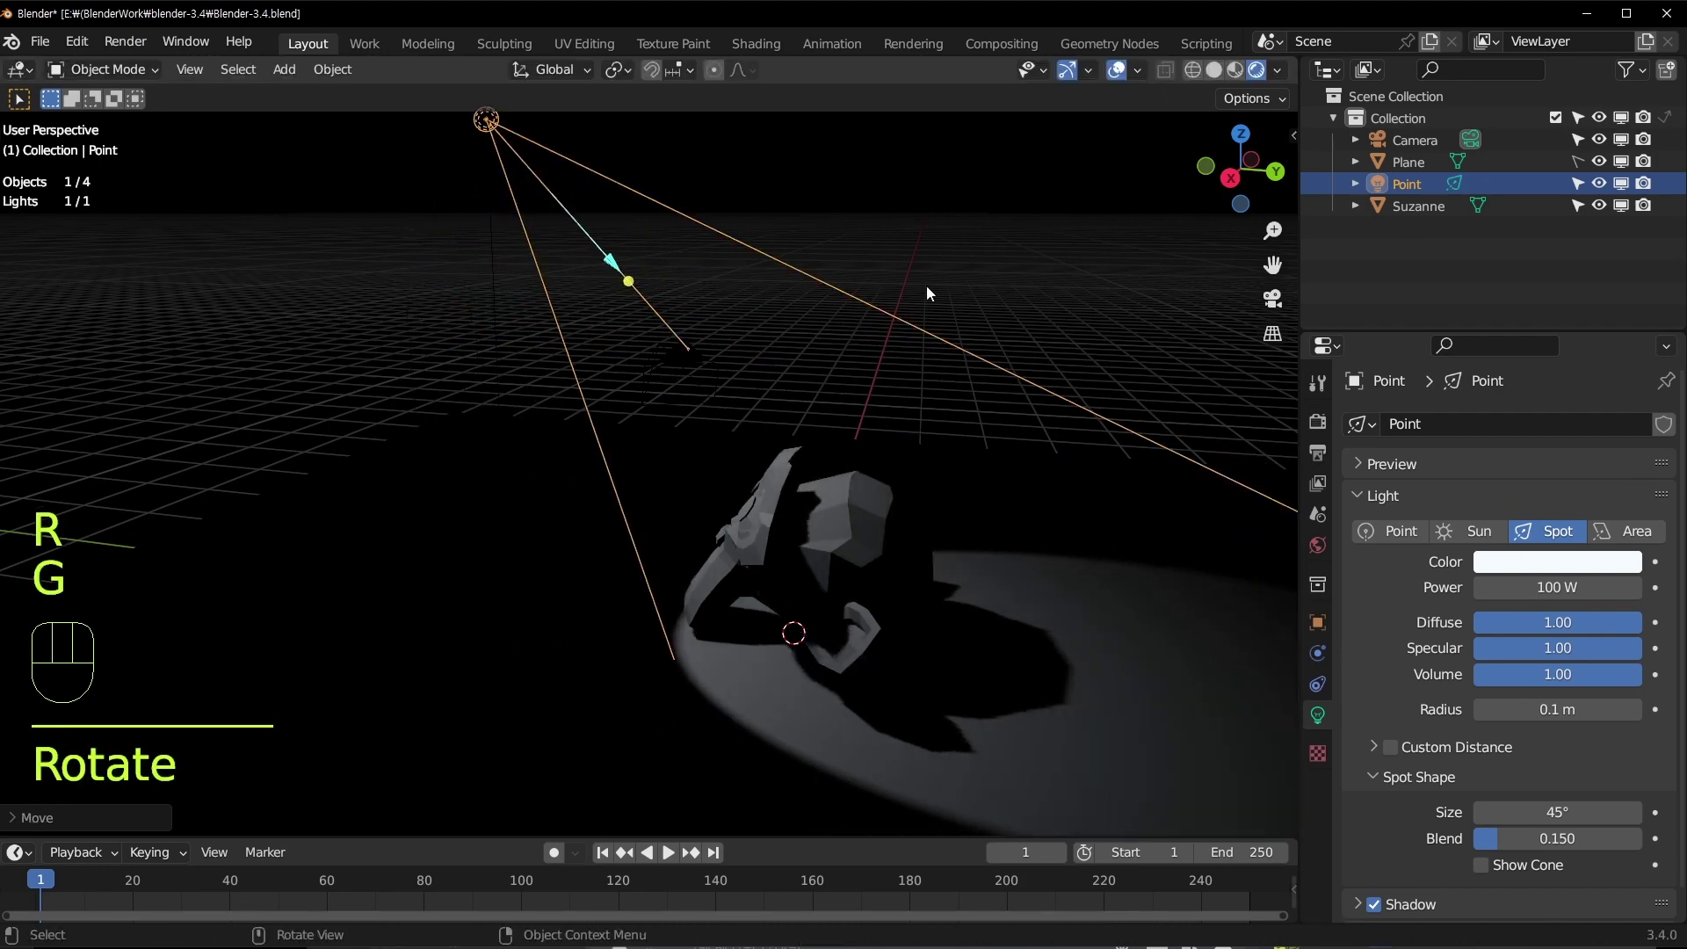
key("r")
left_click(879, 391)
key("g")
left_click(988, 273)
key("r")
left_click(1013, 418)
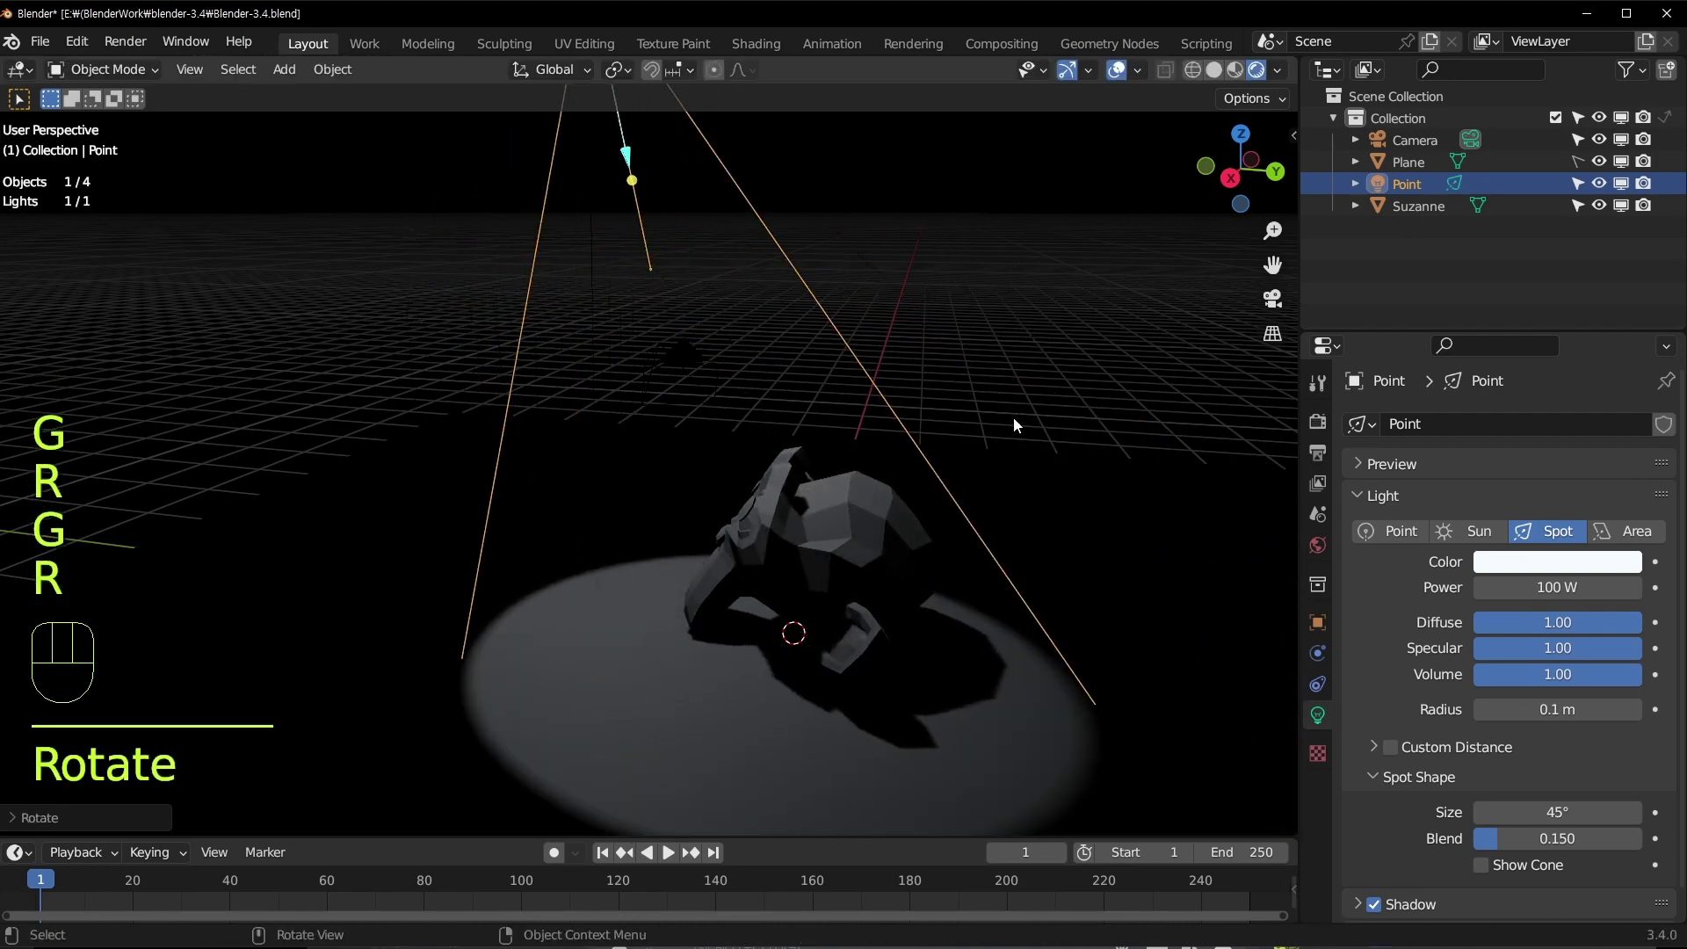
middle_click_drag(1013, 425, 1183, 419)
key("g")
left_click(915, 297)
middle_click_drag(915, 297, 658, 303)
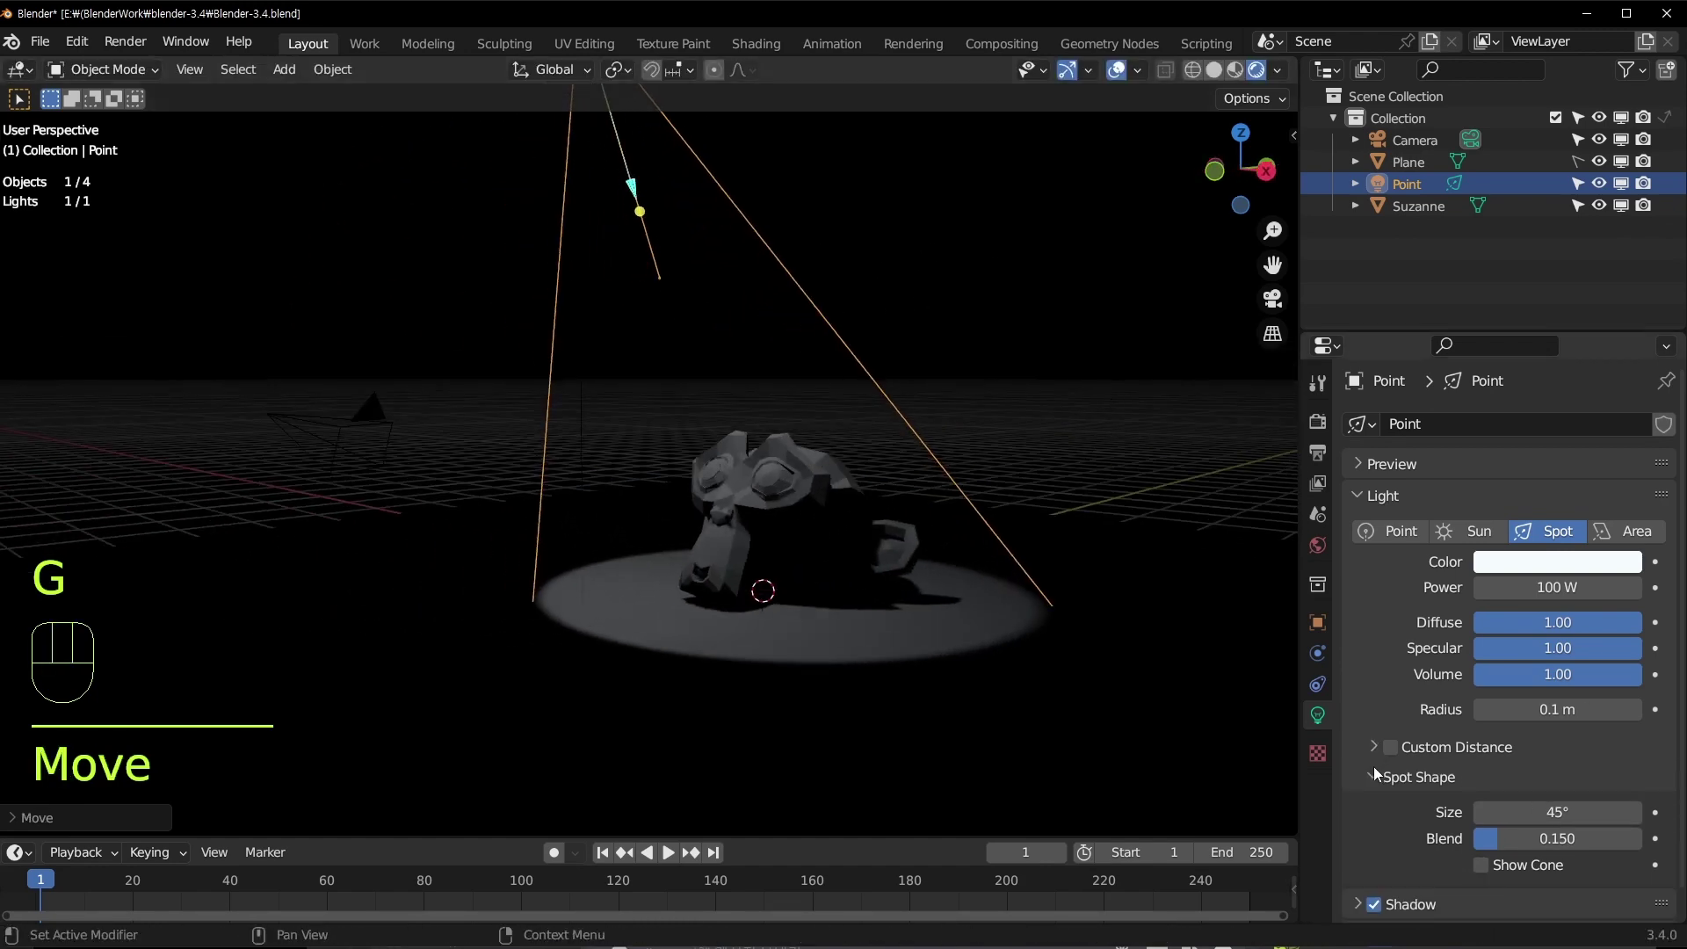
Step: Set the Spot Shape Size to 60.3° and Blend to 0.383 for a wider beam with a softer edge
scroll(1378, 703, "down", 1)
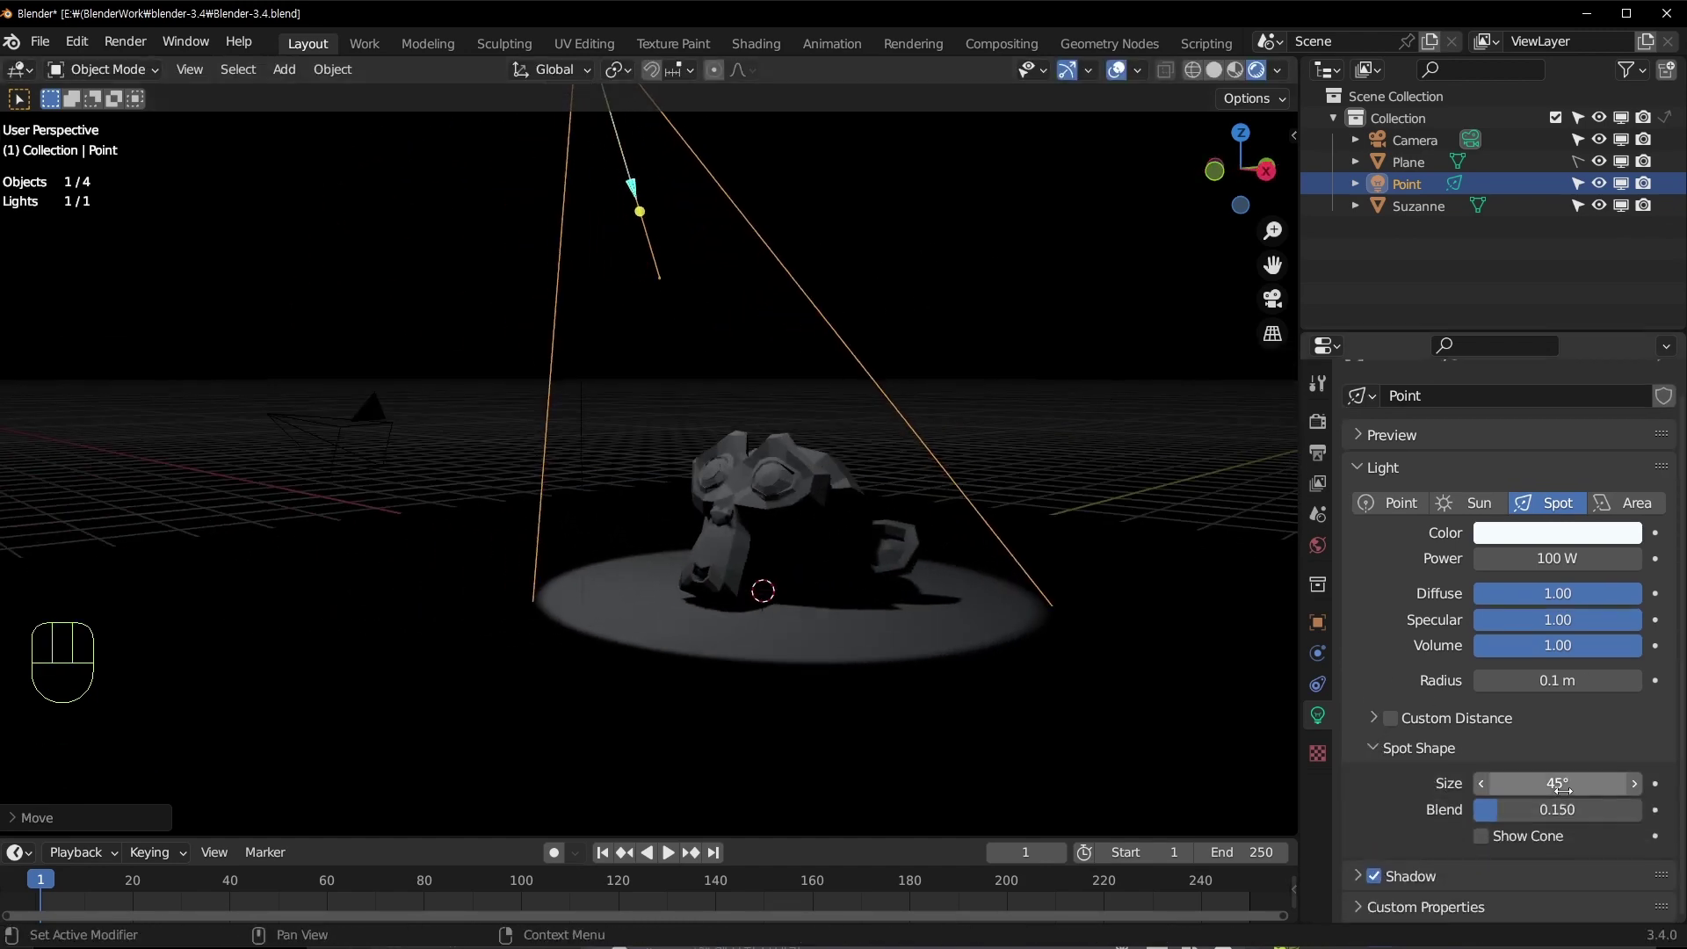
left_click_drag(1556, 782, 1548, 823)
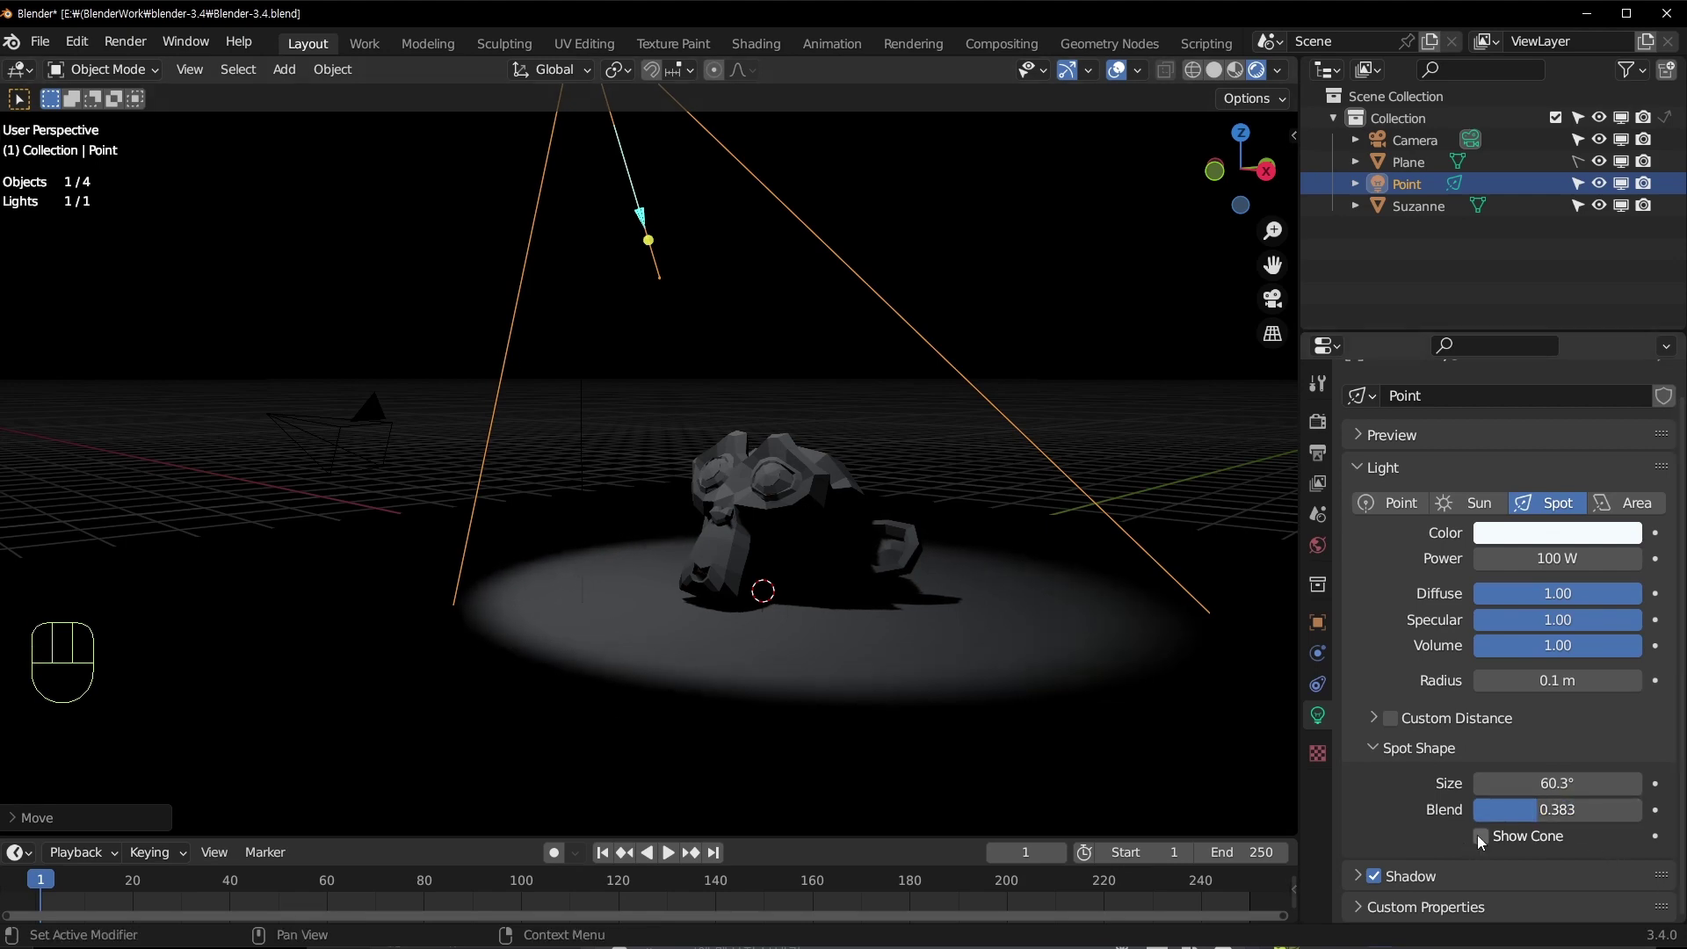
Step: Show the spot light's cone to examine its coverage around Suzanne, and hide it again
left_click(1481, 836)
middle_click_drag(868, 401, 834, 439)
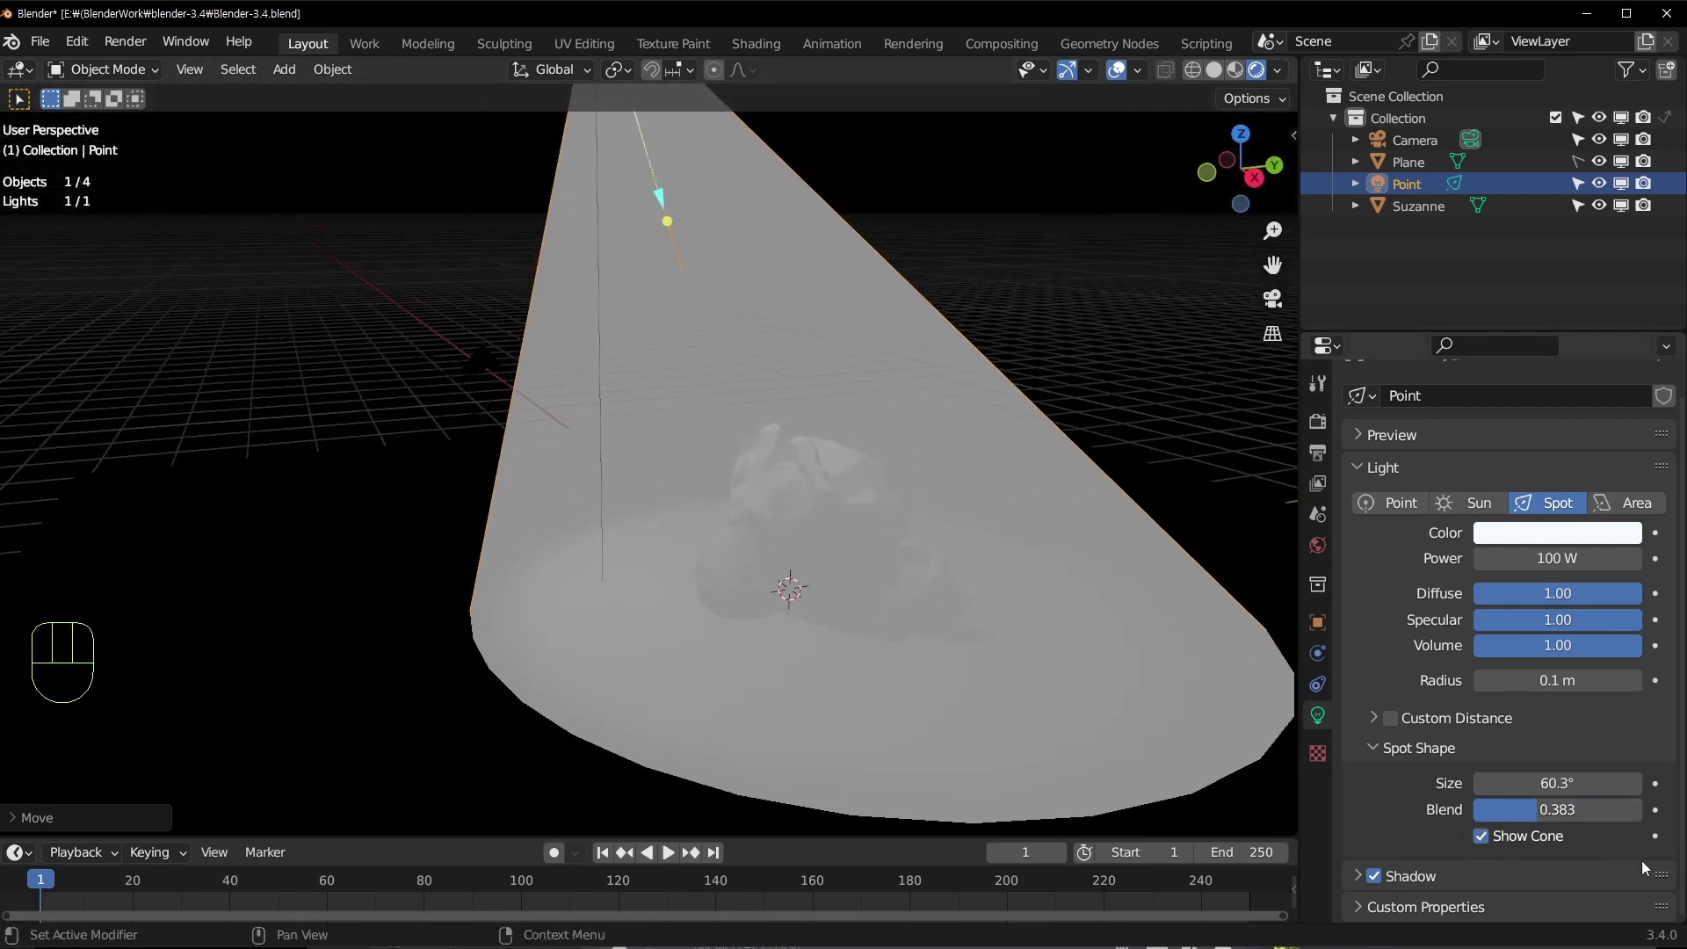
left_click(1482, 835)
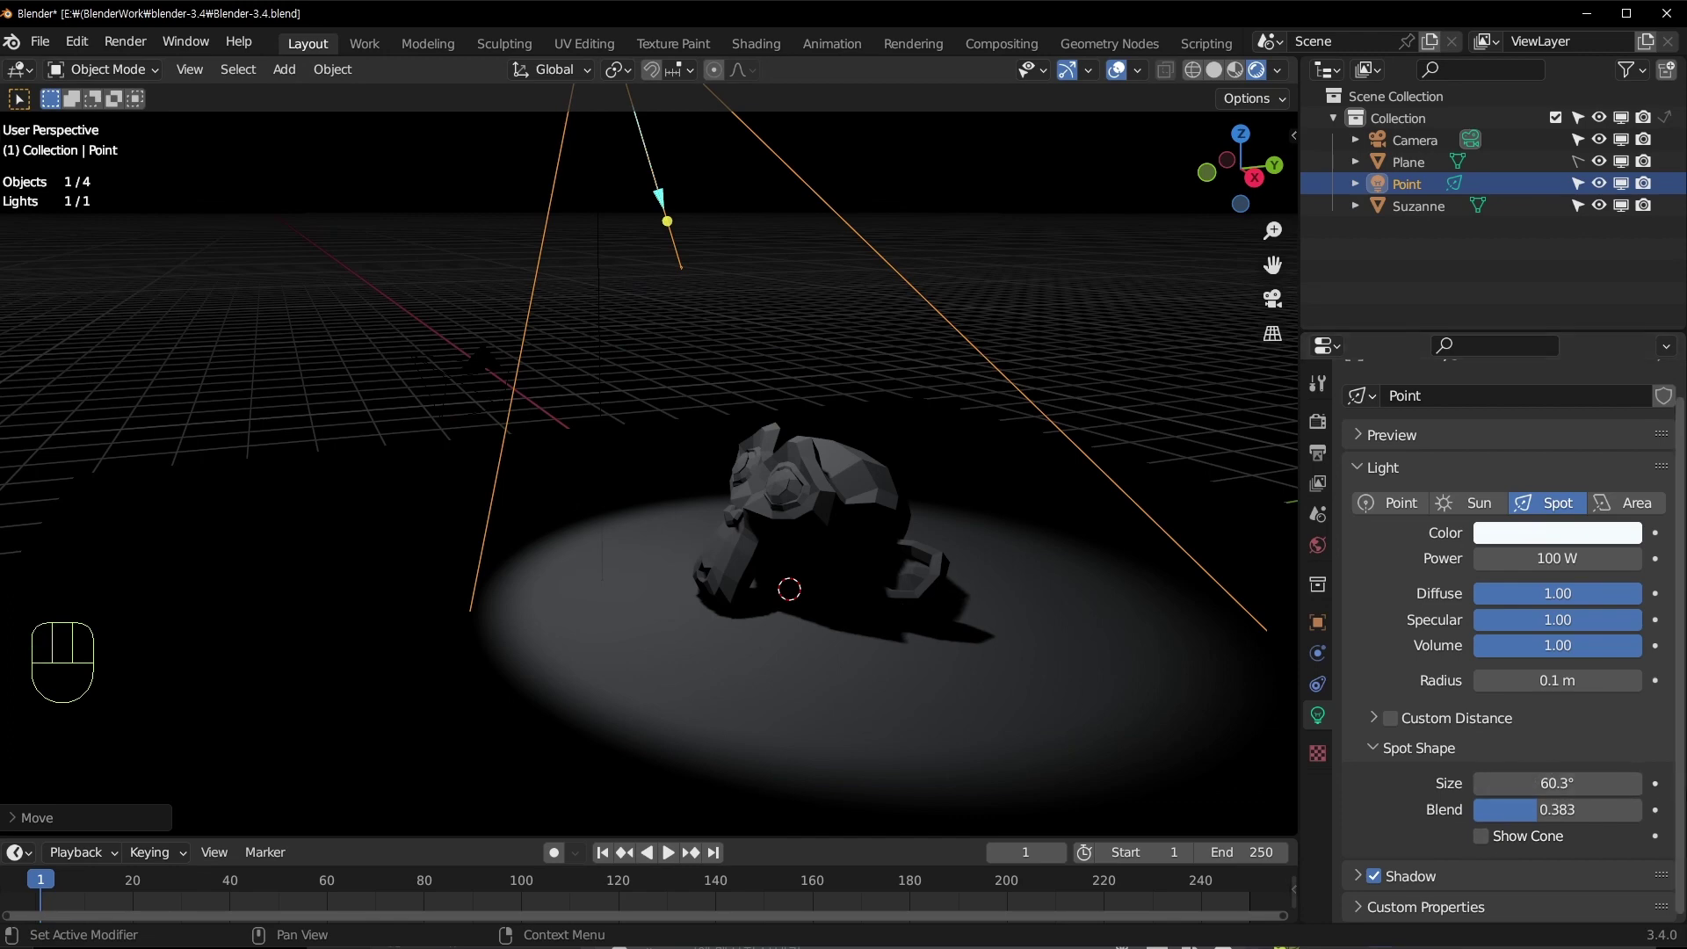
Step: Narrow the spot Size to 55.7° and reposition the light to shine obliquely on Suzanne from the front
left_click_drag(1557, 783, 1536, 782)
key("g")
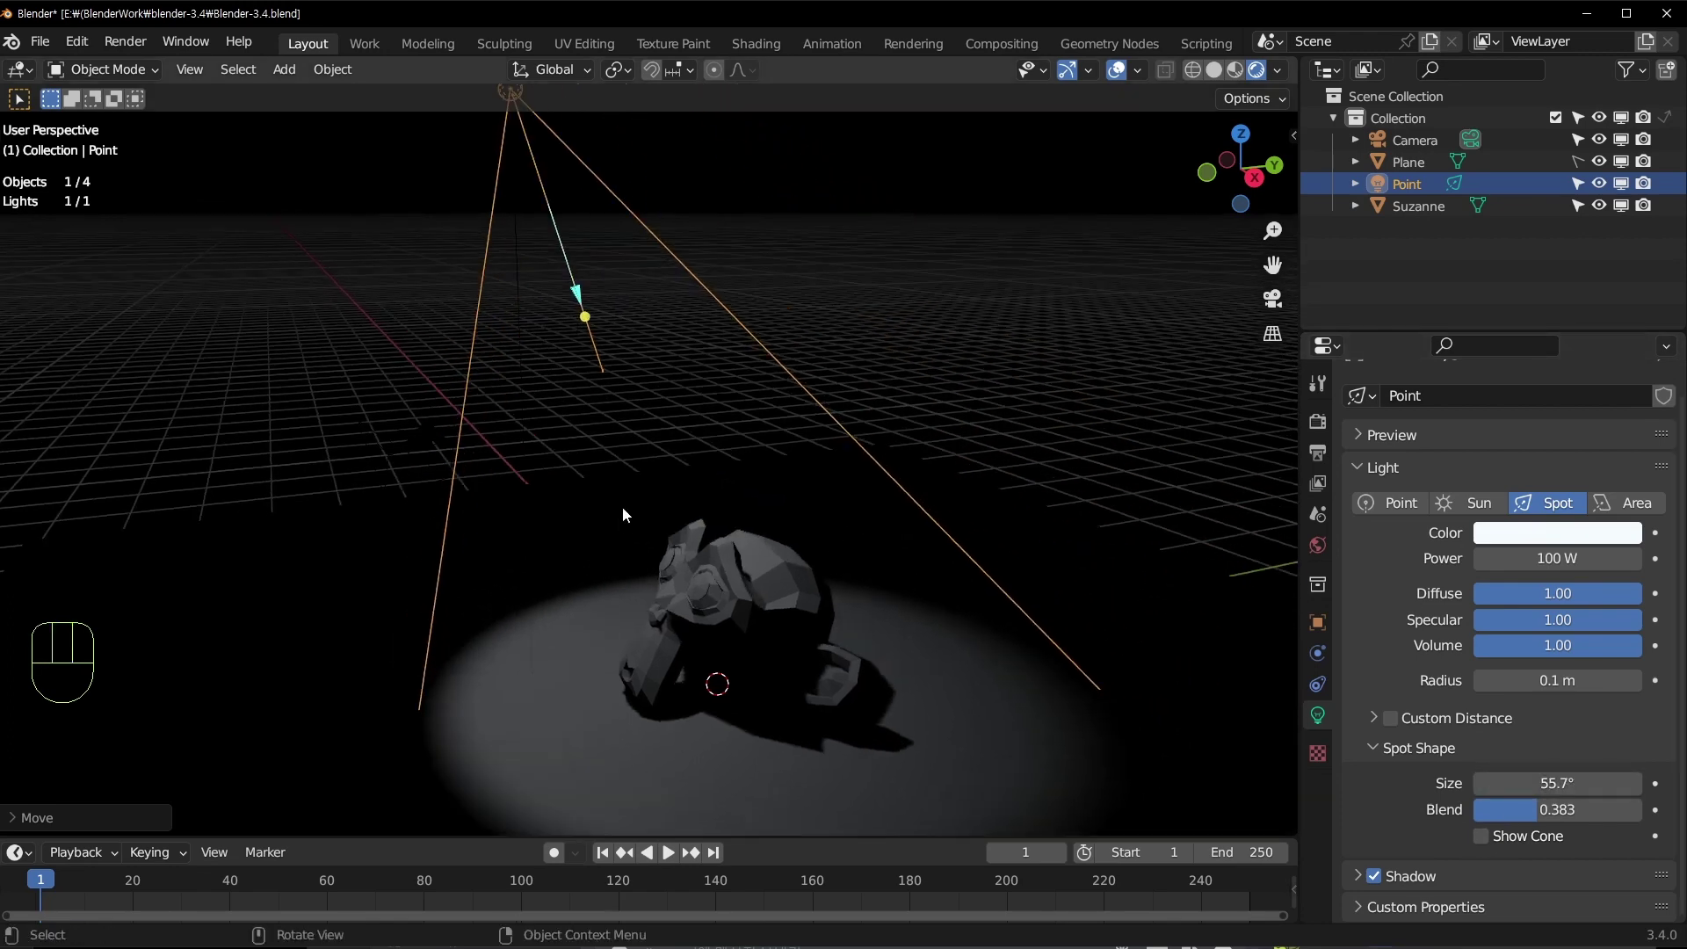
left_click(735, 598)
key("r")
left_click(773, 414)
key("g")
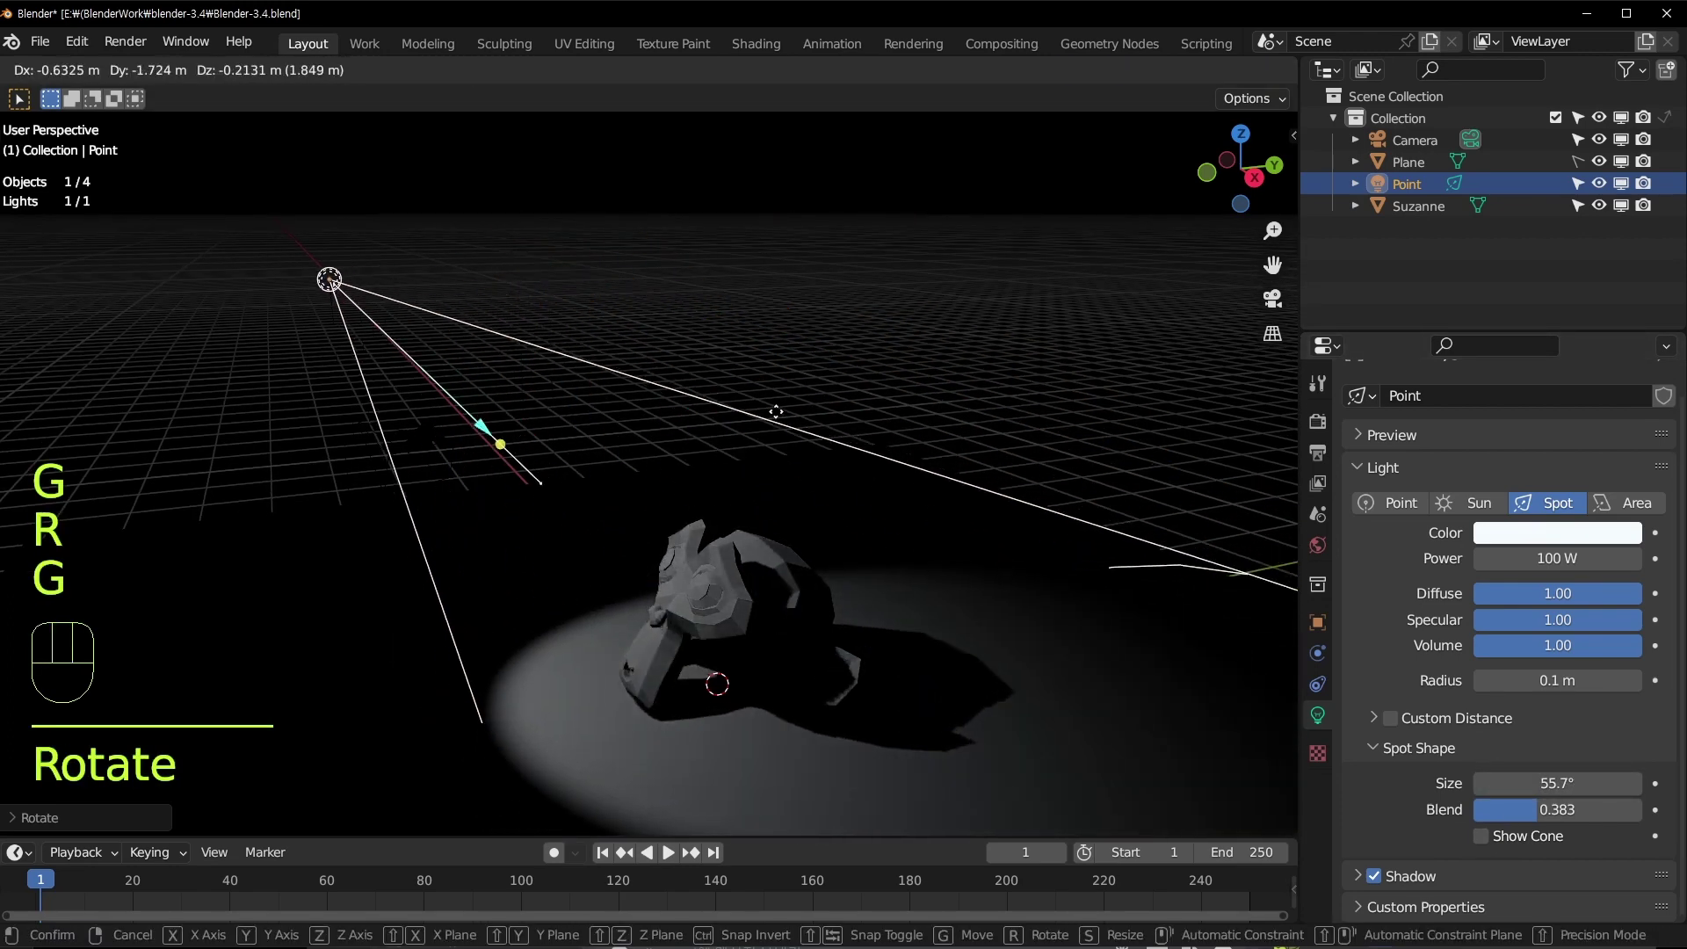
left_click(673, 323)
key("r")
left_click(992, 528)
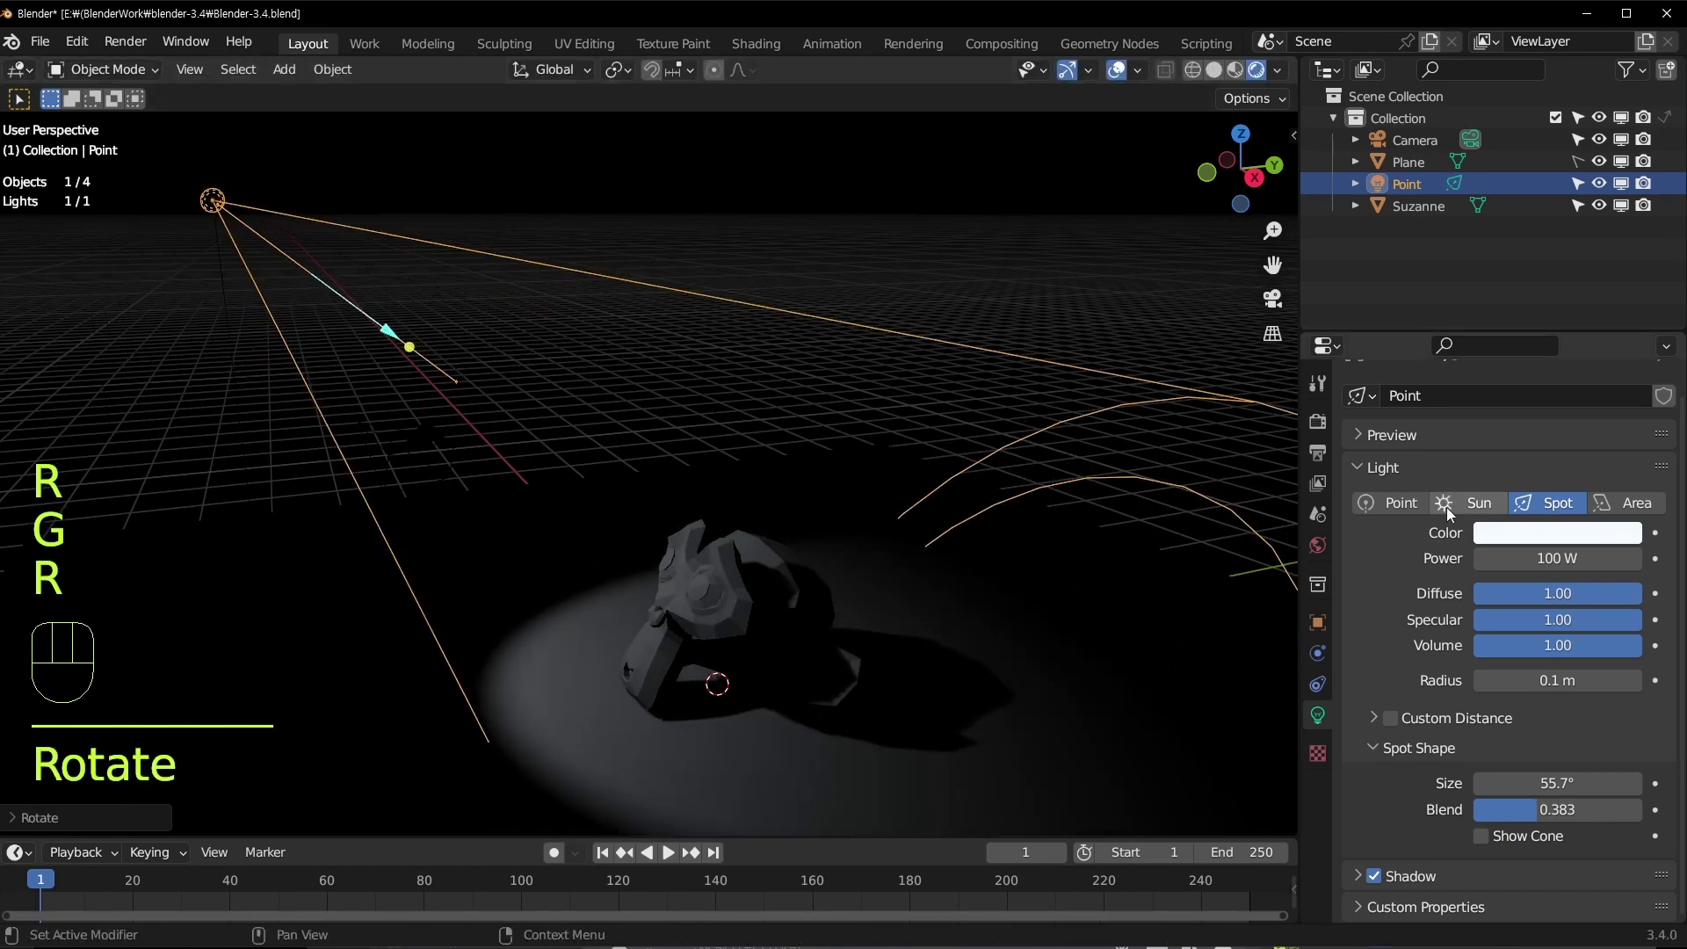
Step: Give the spot light a yellow color, and move and rotate it to shine on Suzanne from higher up
left_click(1505, 533)
left_click_drag(1502, 353, 1469, 333)
key("g")
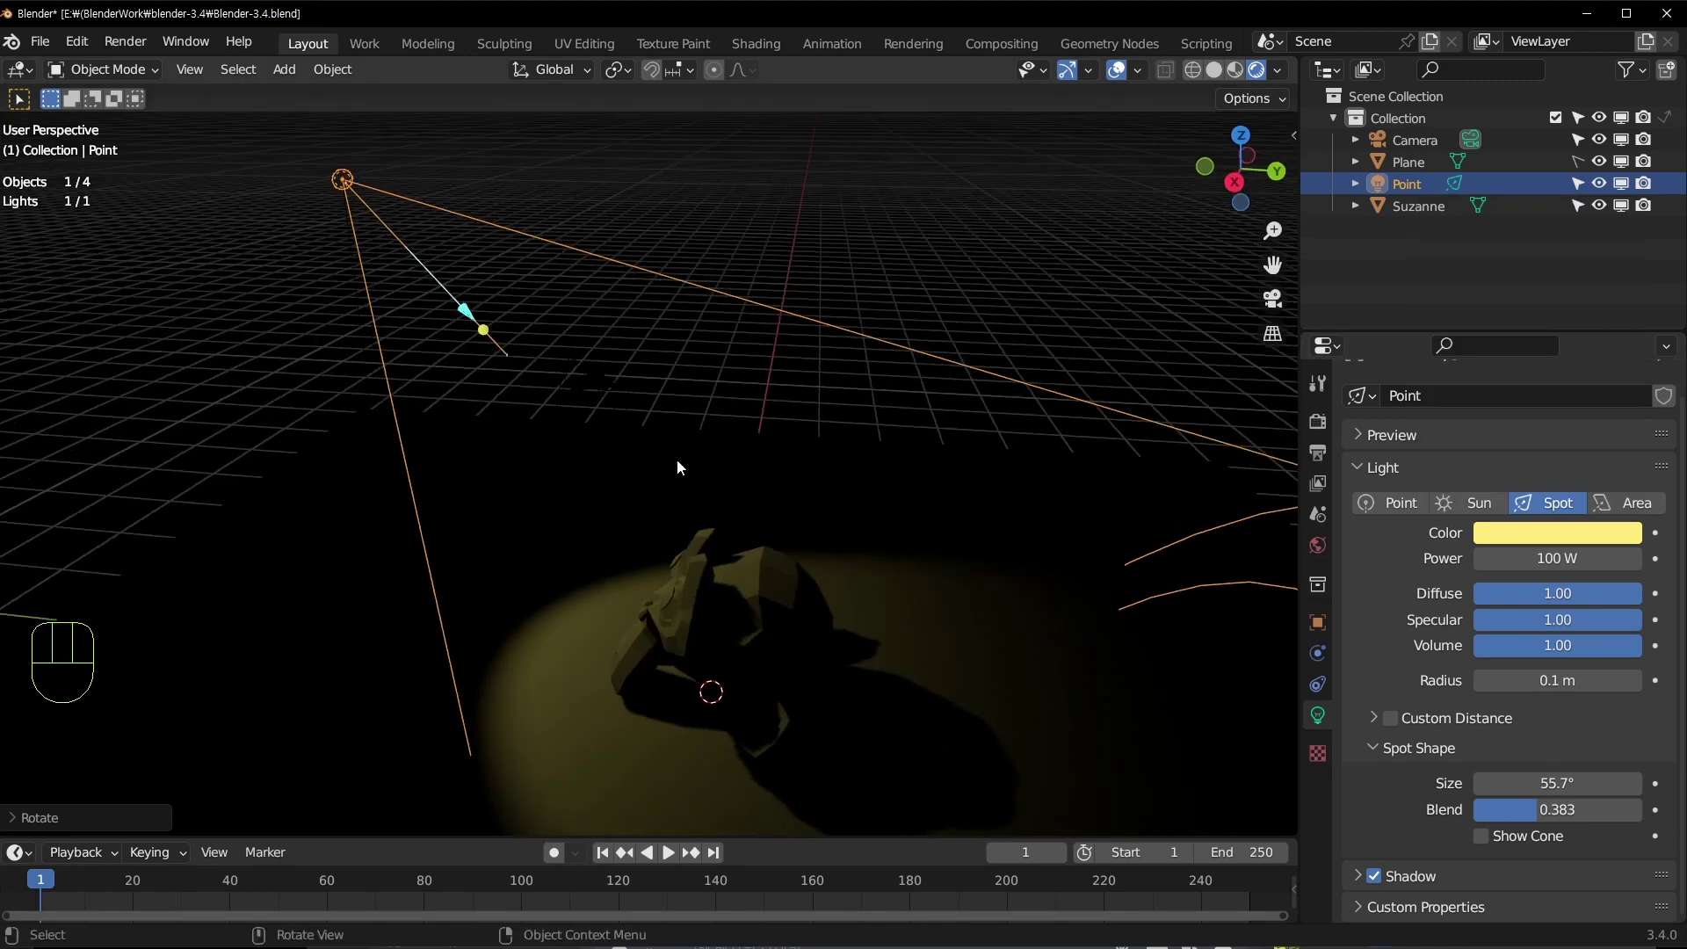
left_click(972, 433)
key("r")
left_click(941, 632)
key("g")
left_click(1062, 501)
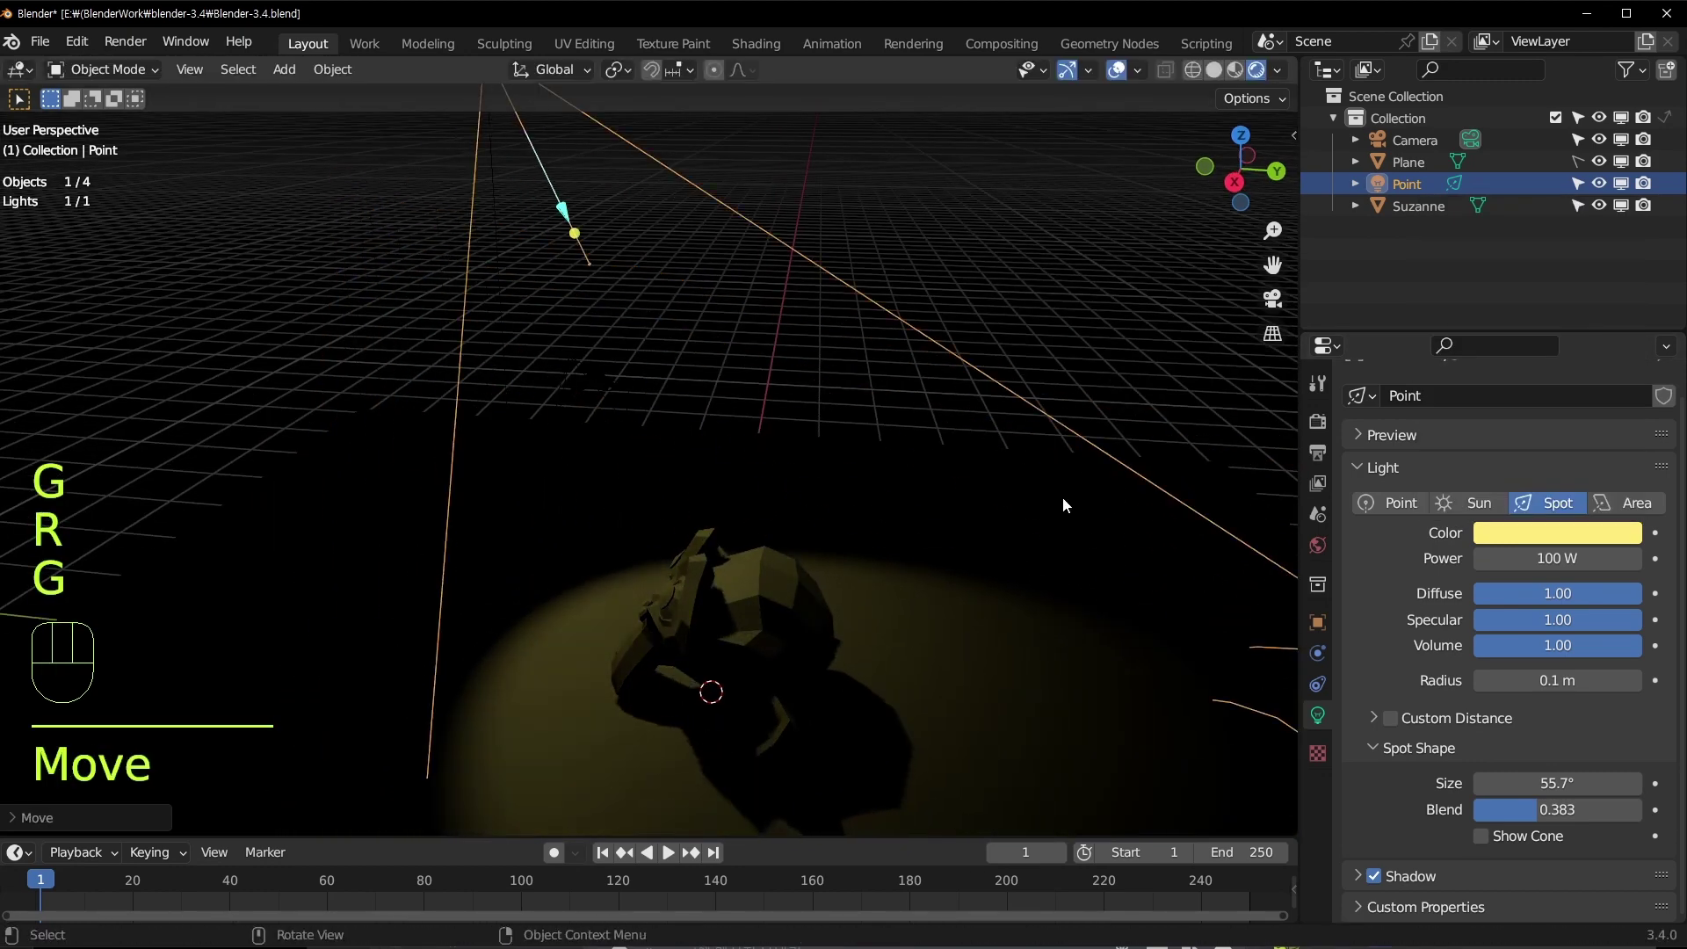
Step: Change the light type to Area and reposition the light above Suzanne
left_click(1638, 504)
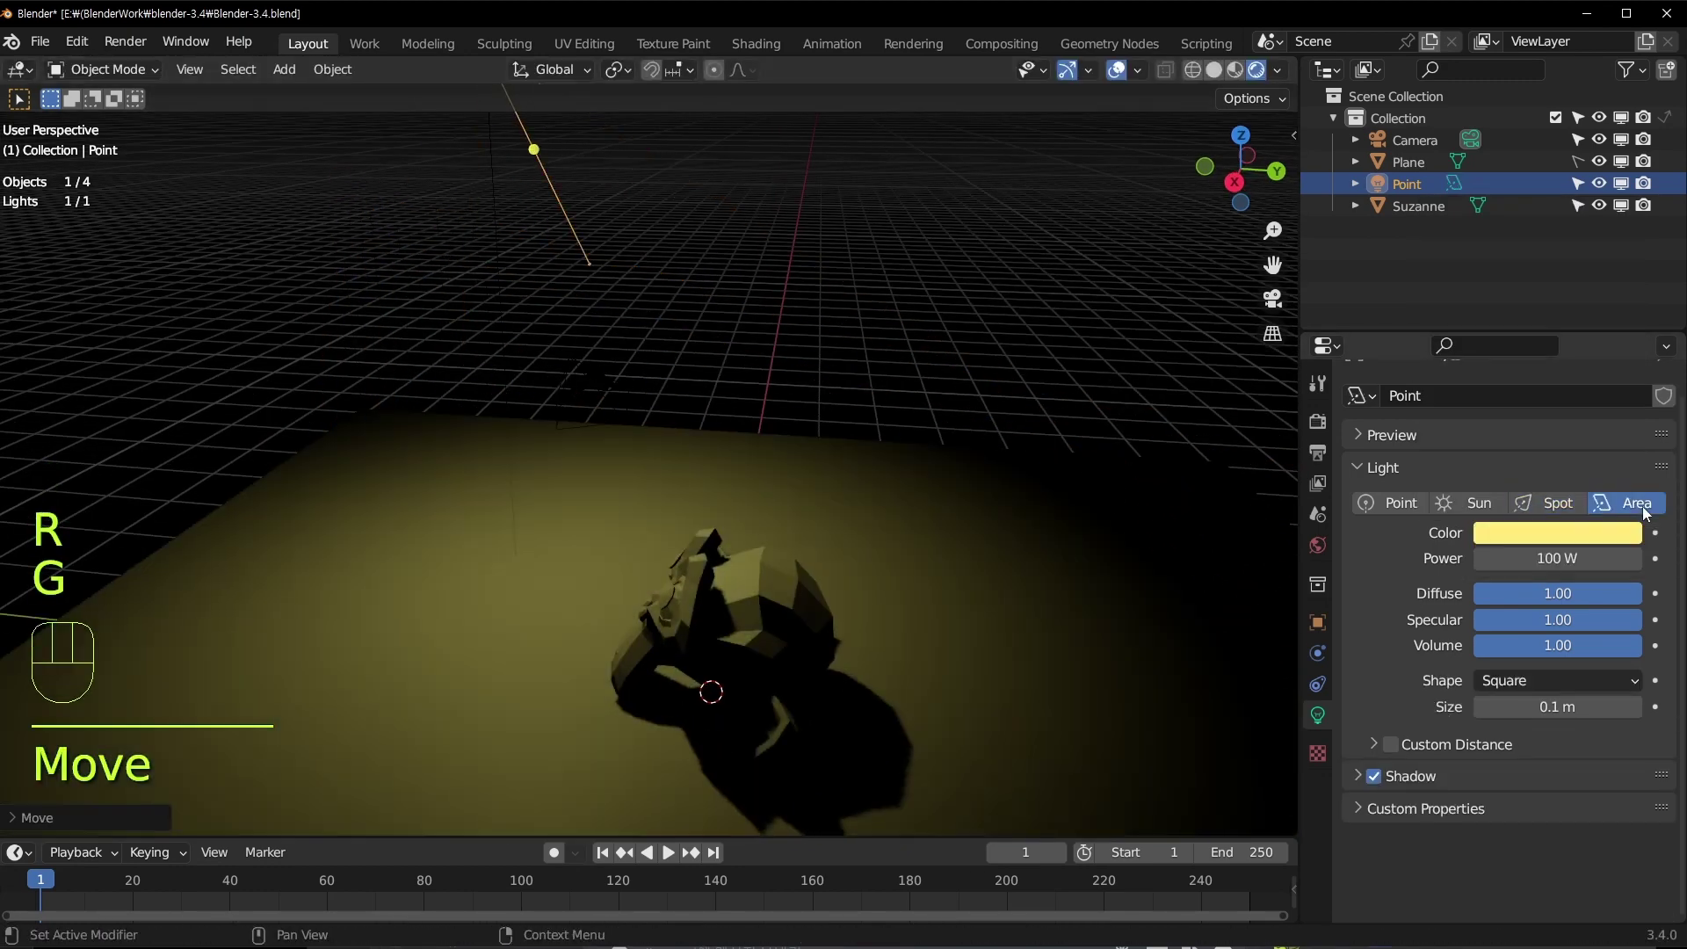
key("g")
left_click(828, 501)
key("r")
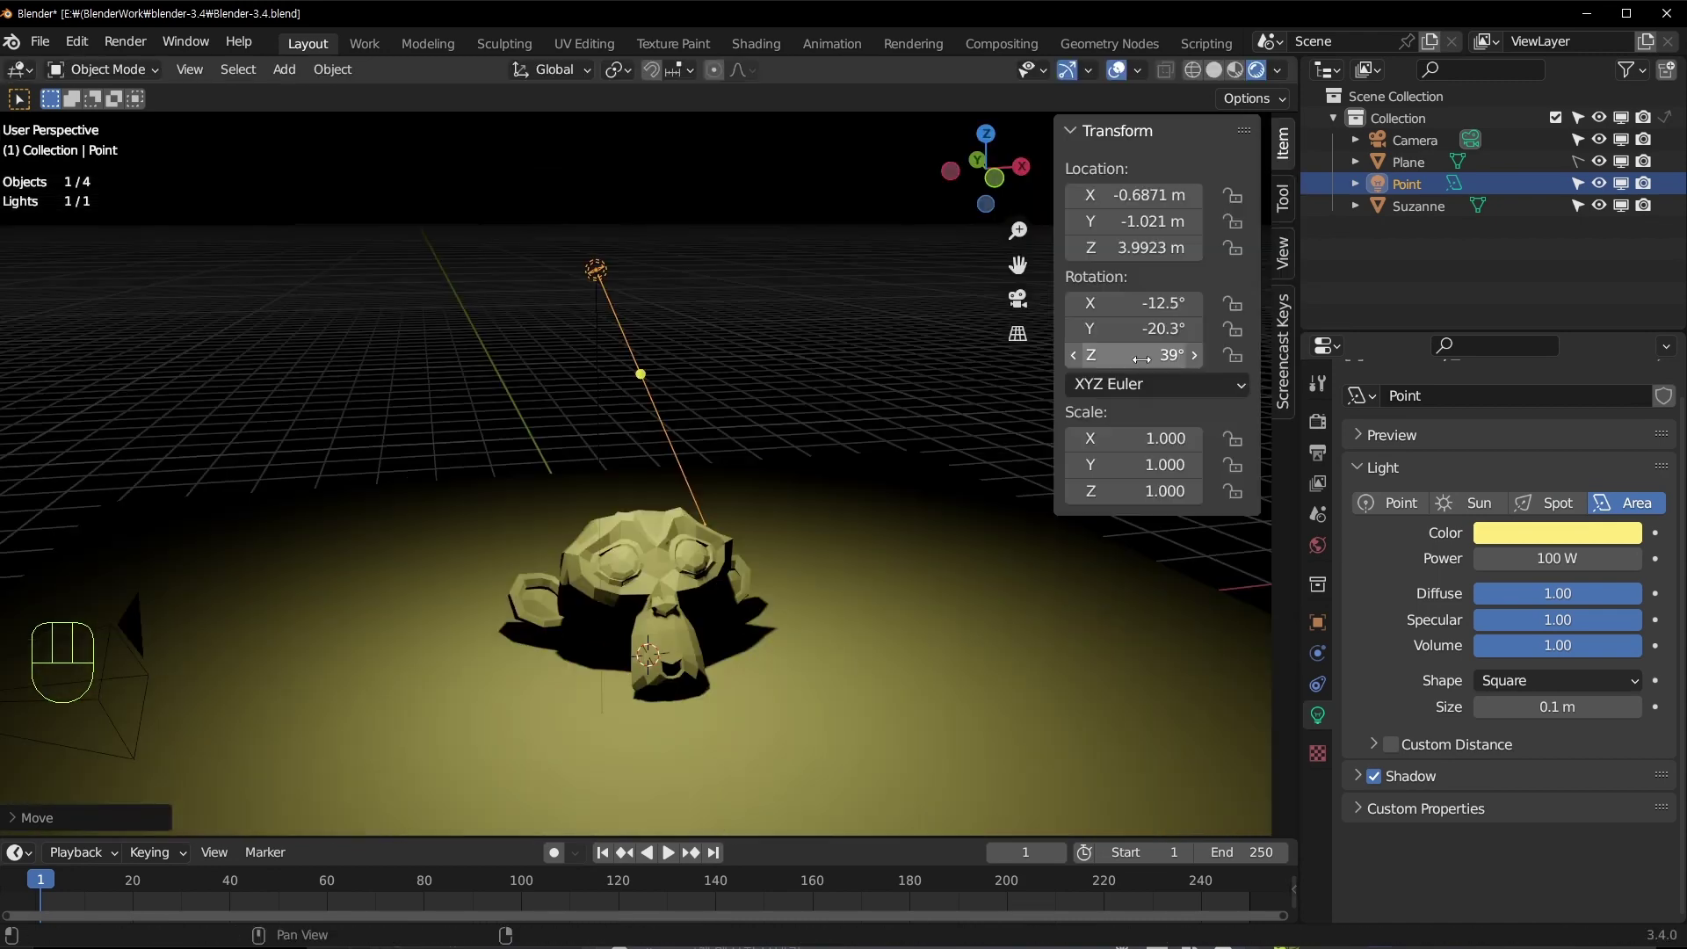
Step: Reset the area light's Z, Y and X rotation to 0° so that it points straight down
left_click(1140, 359)
type("0")
key("Return")
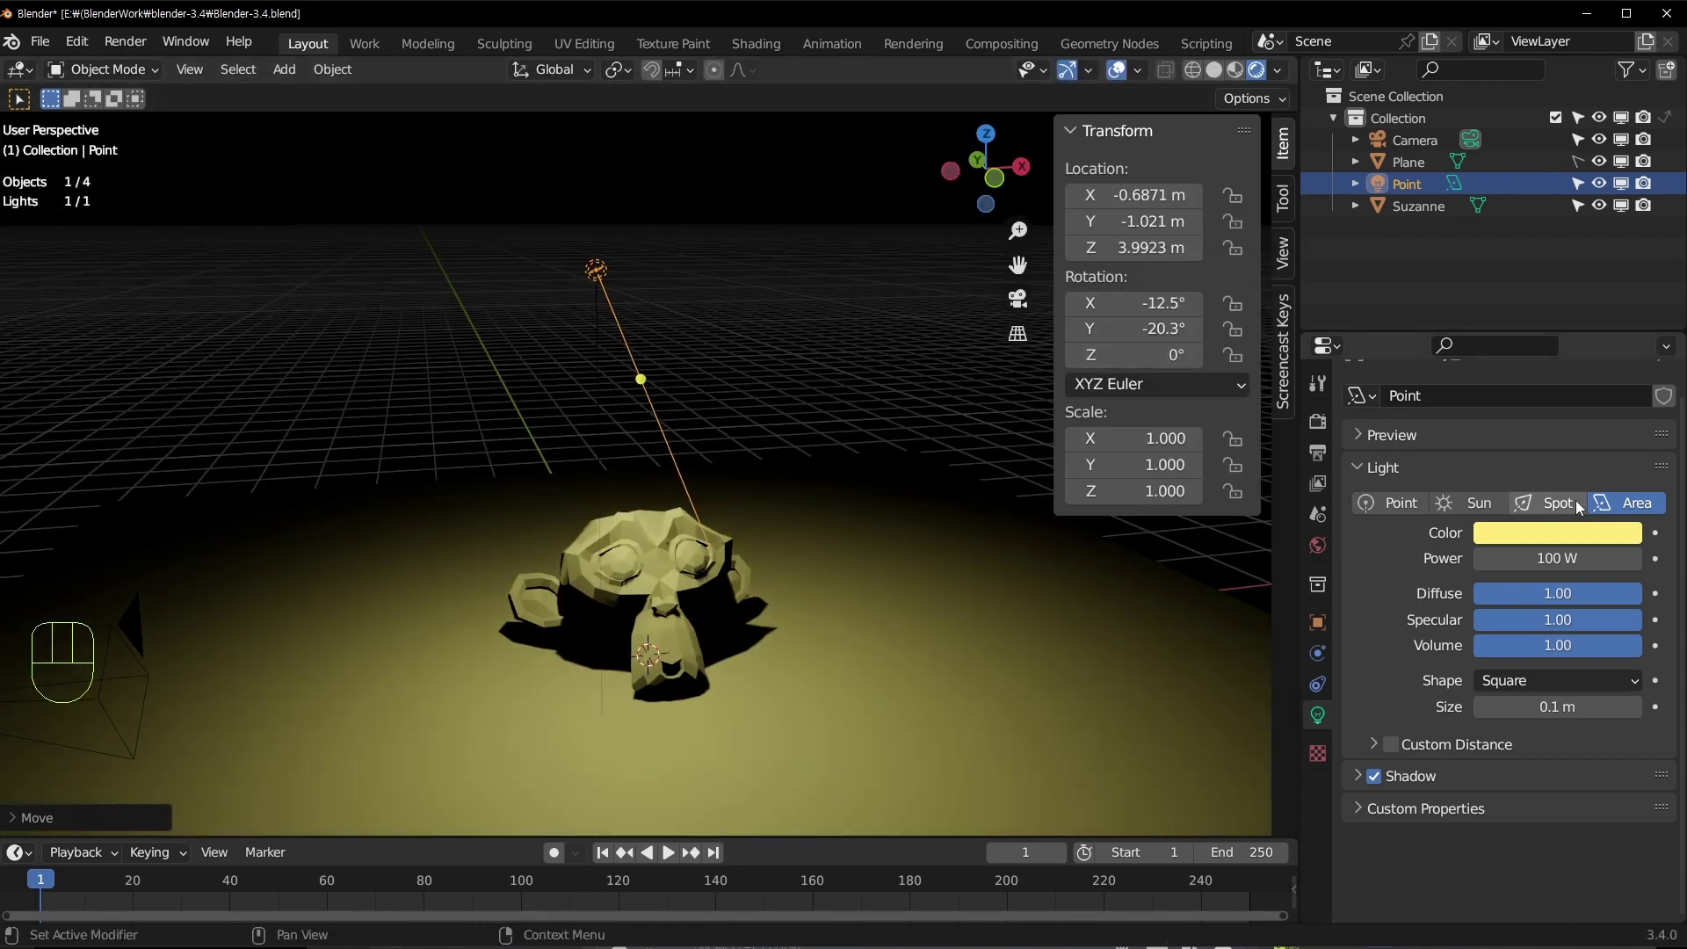
left_click(1142, 329)
type("0")
key("KP_Enter")
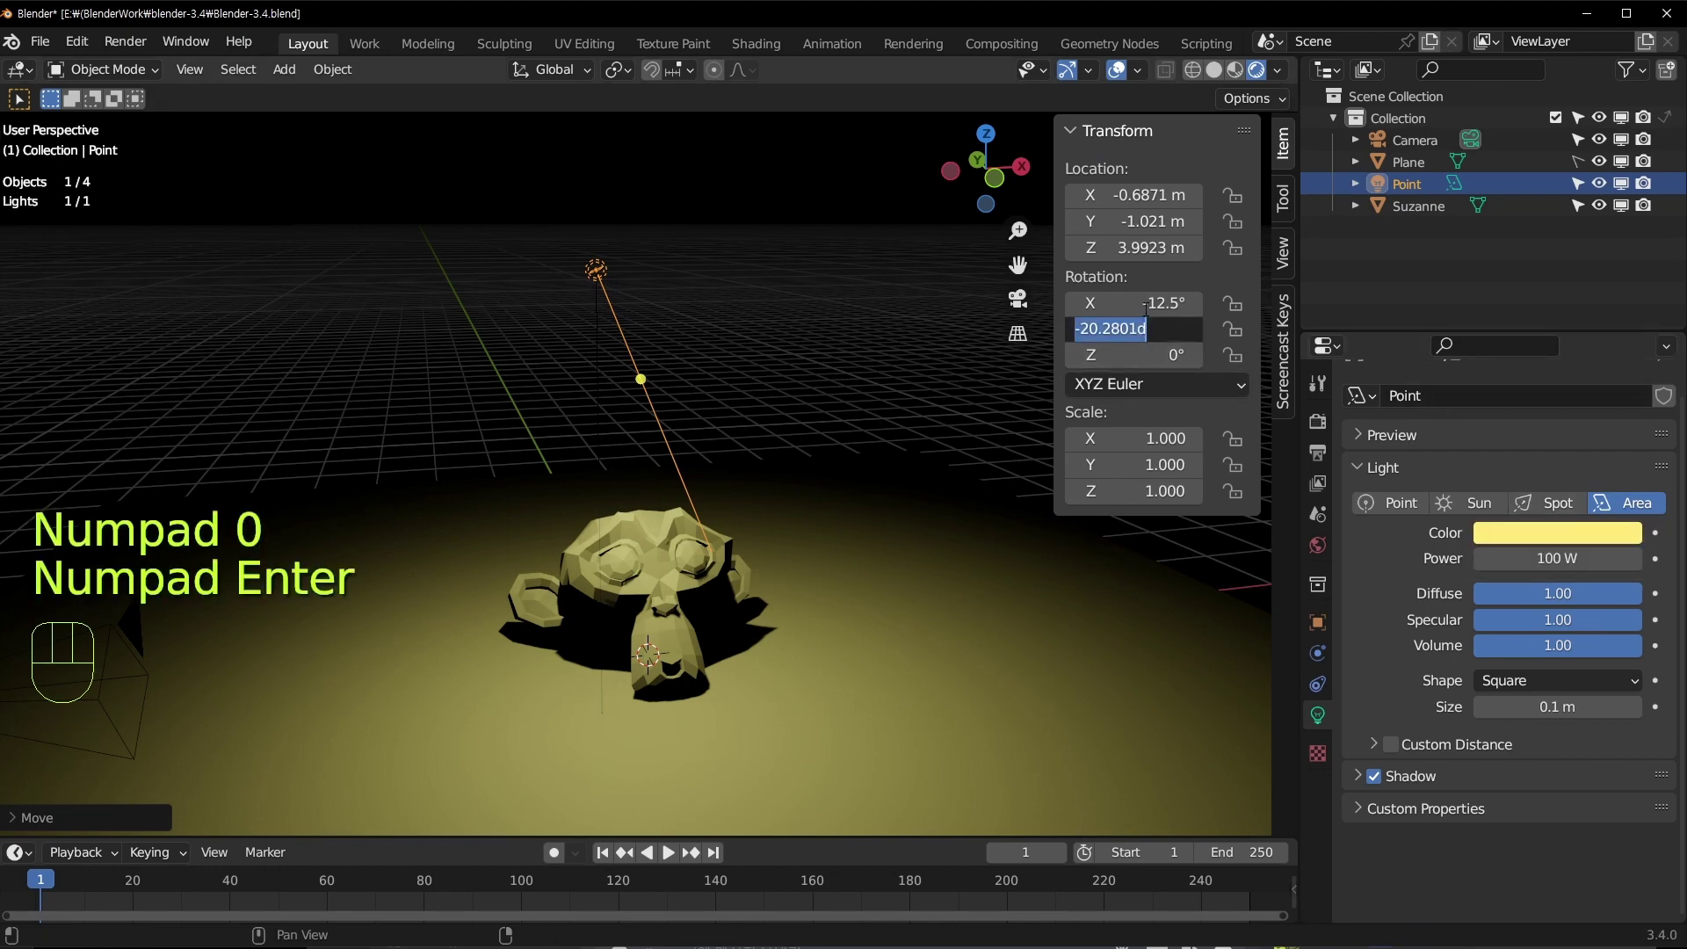
left_click(1145, 303)
type("0")
key("KP_Enter")
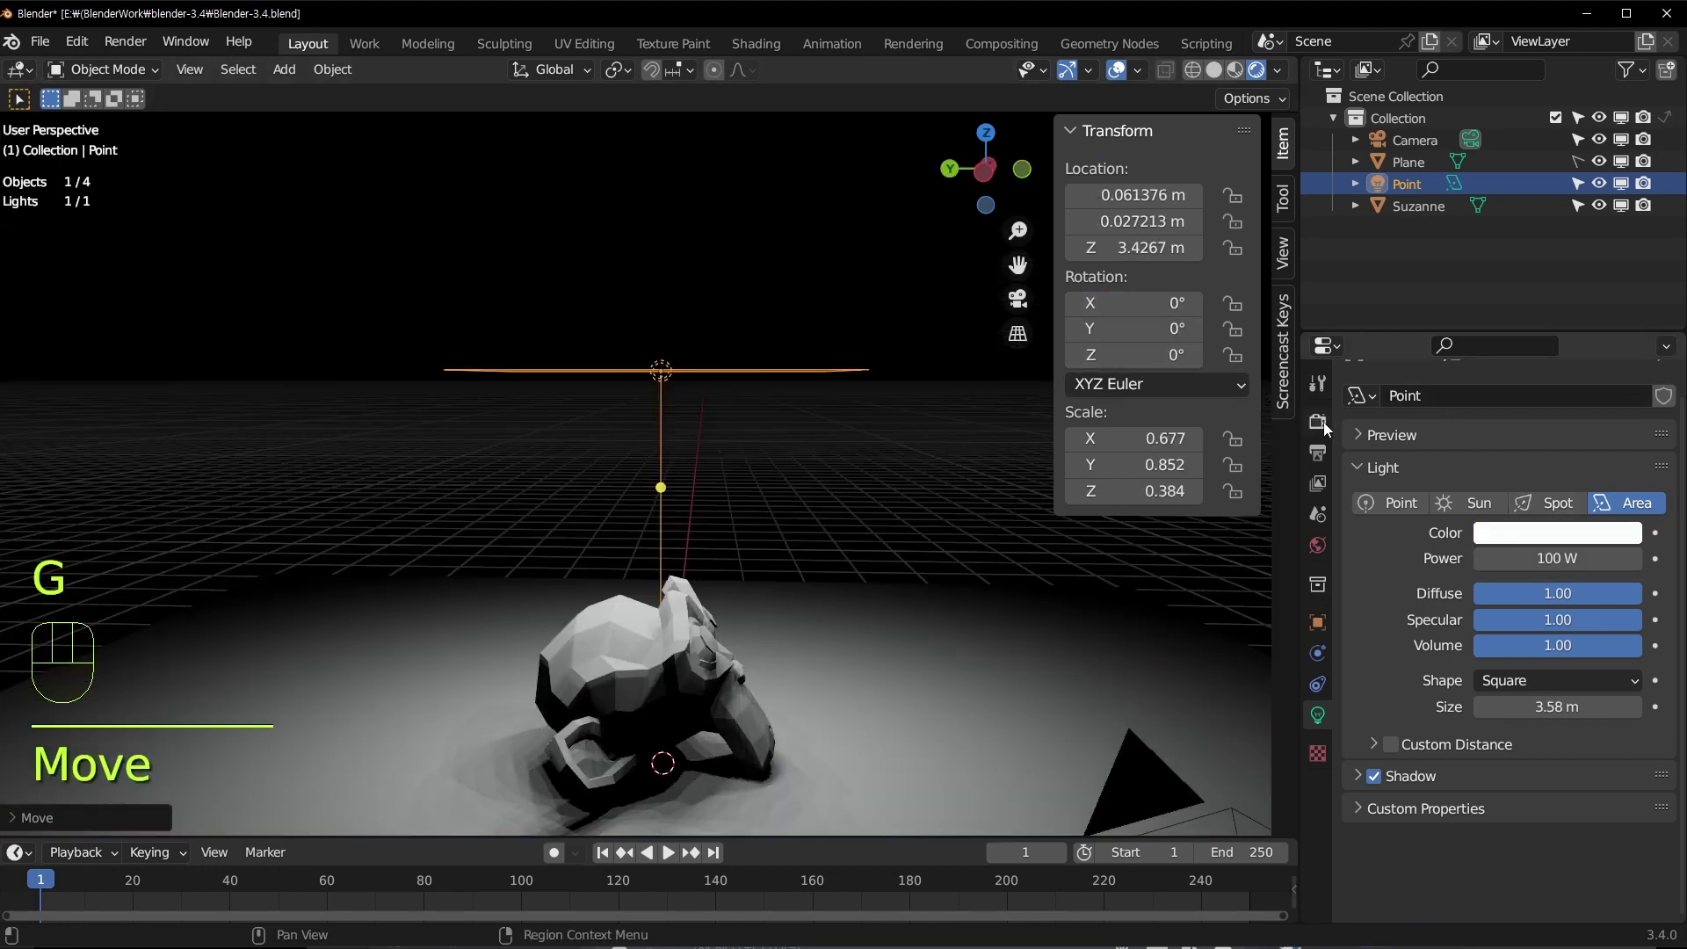
Step: Set the render engine to Cycles and view the area light's effect on Suzanne from a higher angle
left_click(1317, 422)
left_click(1576, 396)
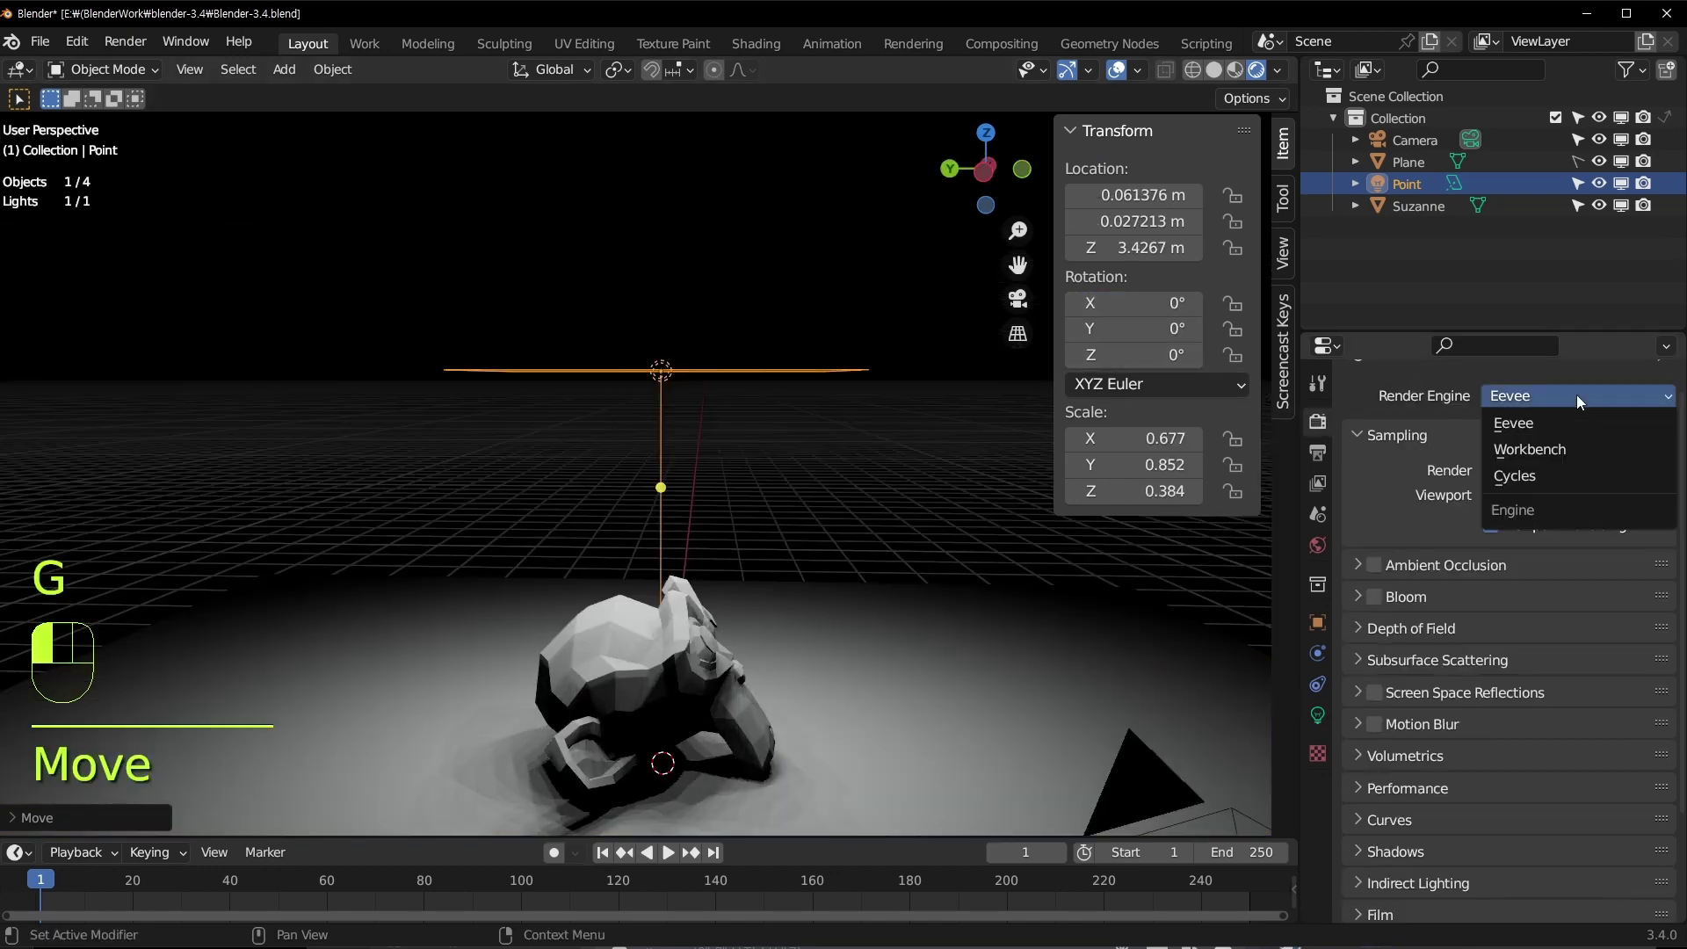
left_click(1558, 476)
middle_click_drag(792, 427, 790, 483)
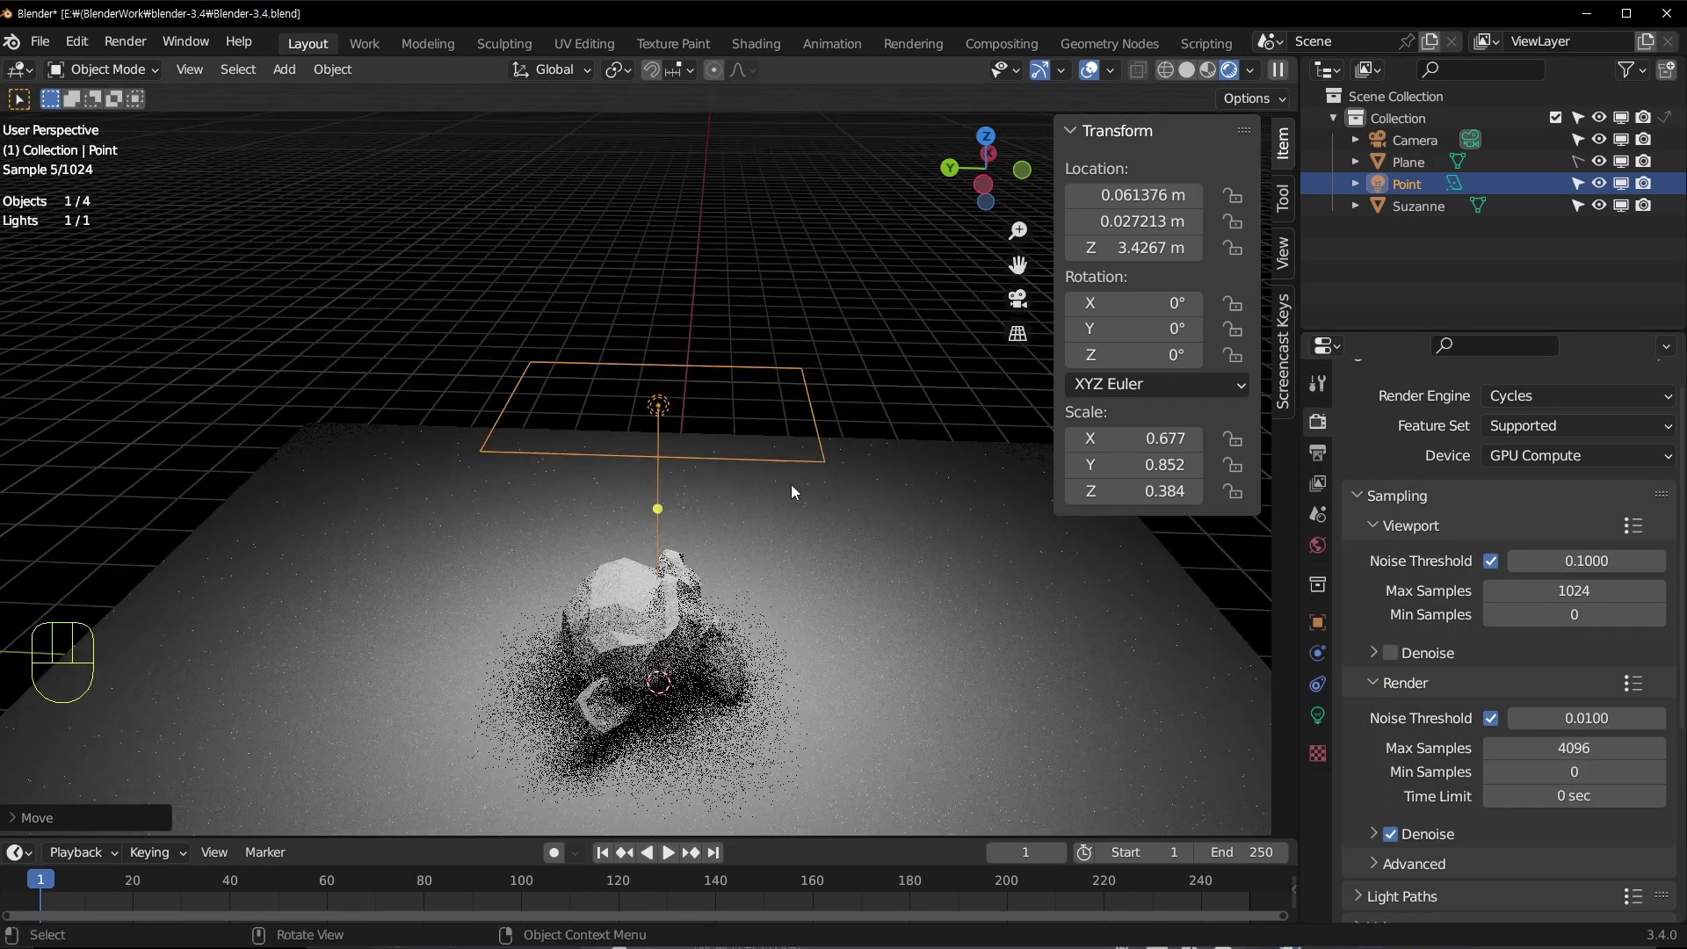
Step: Move the area light beside Suzanne and lower it along Z to about 0.043 m, just above the plane
key("g")
key("g")
key("g")
key("g")
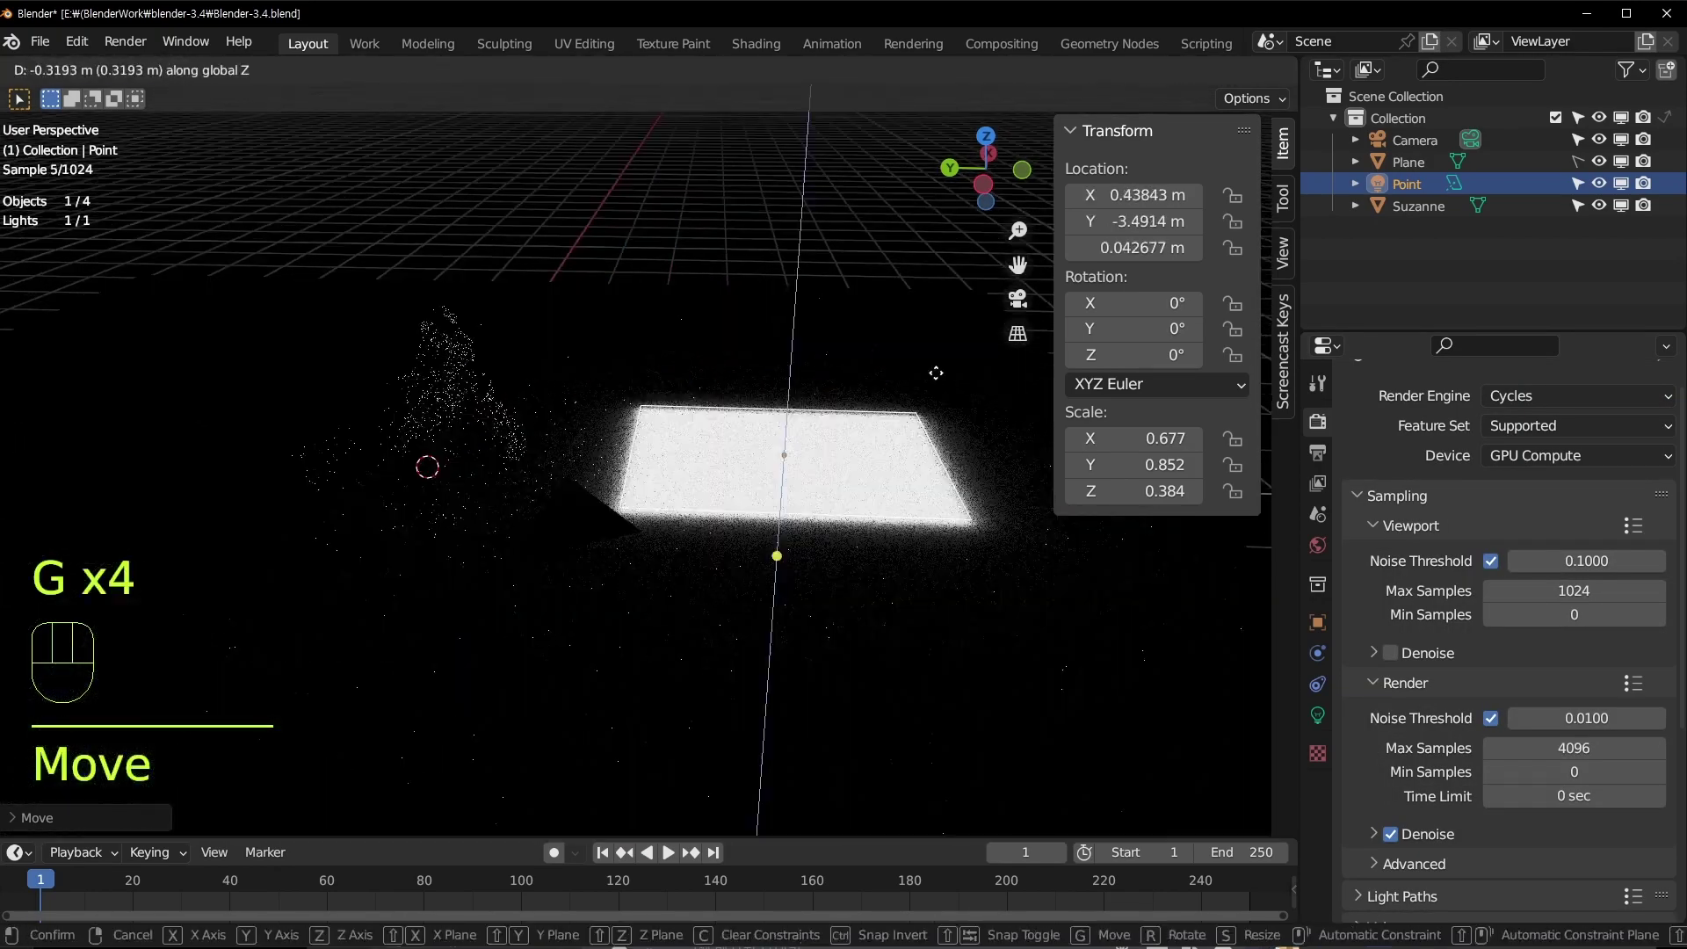
left_click(935, 372)
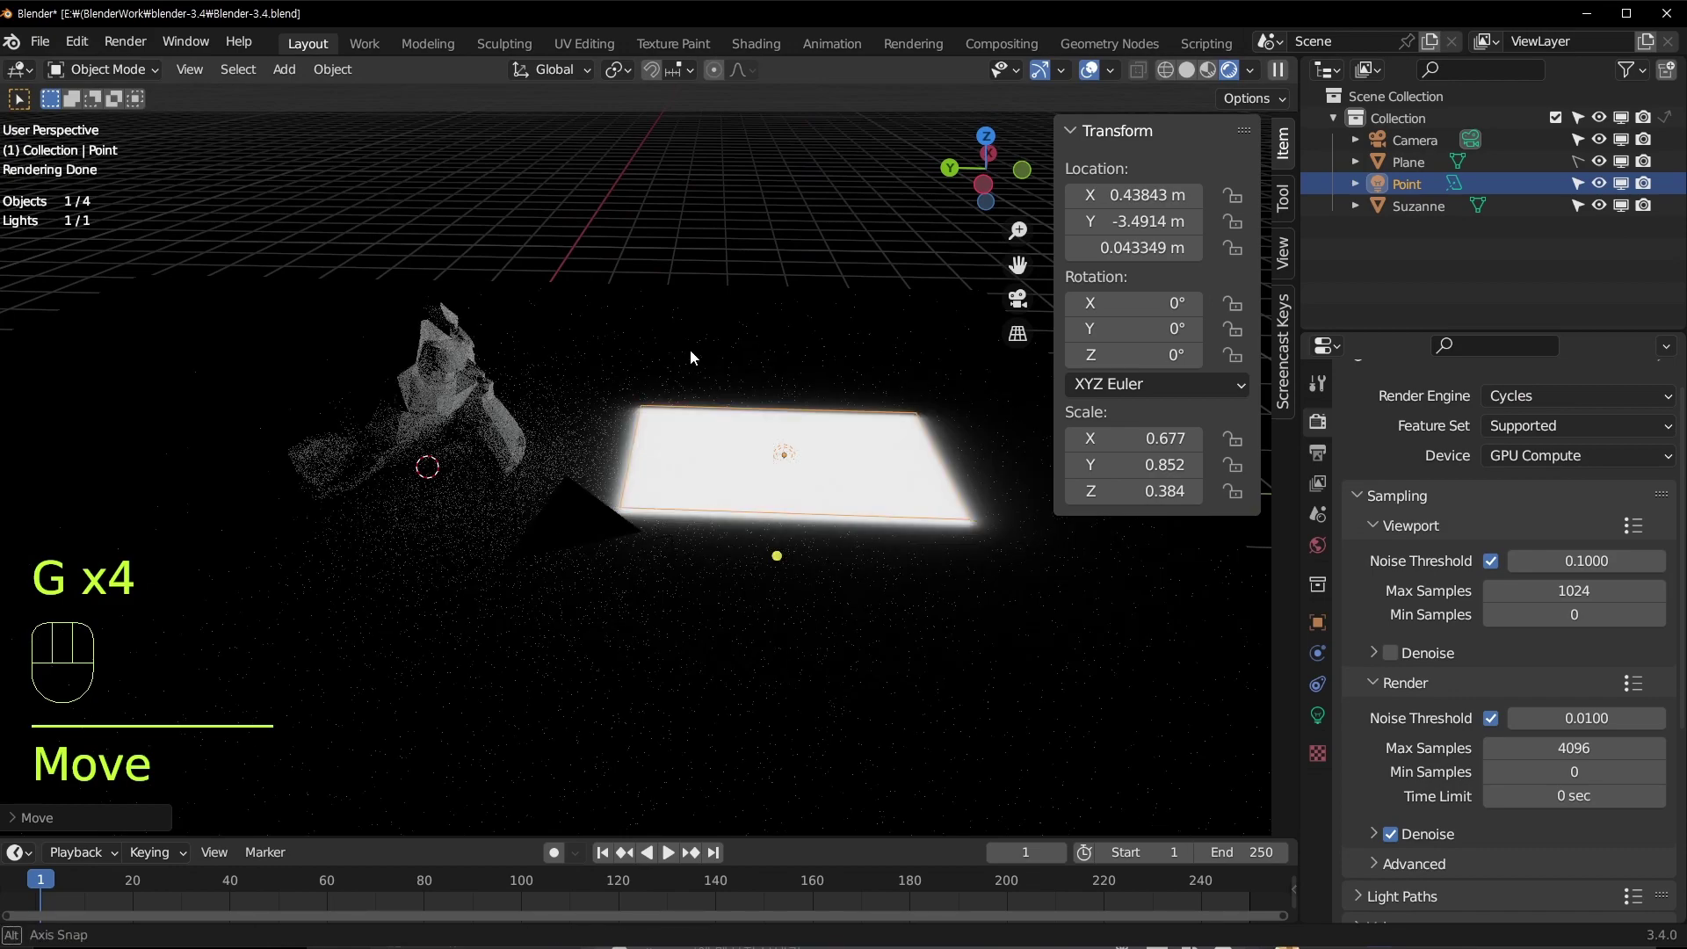
Step: Return the render engine to Eevee and raise the area light along Z to about 0.12 m
middle_click_drag(688, 349, 636, 420)
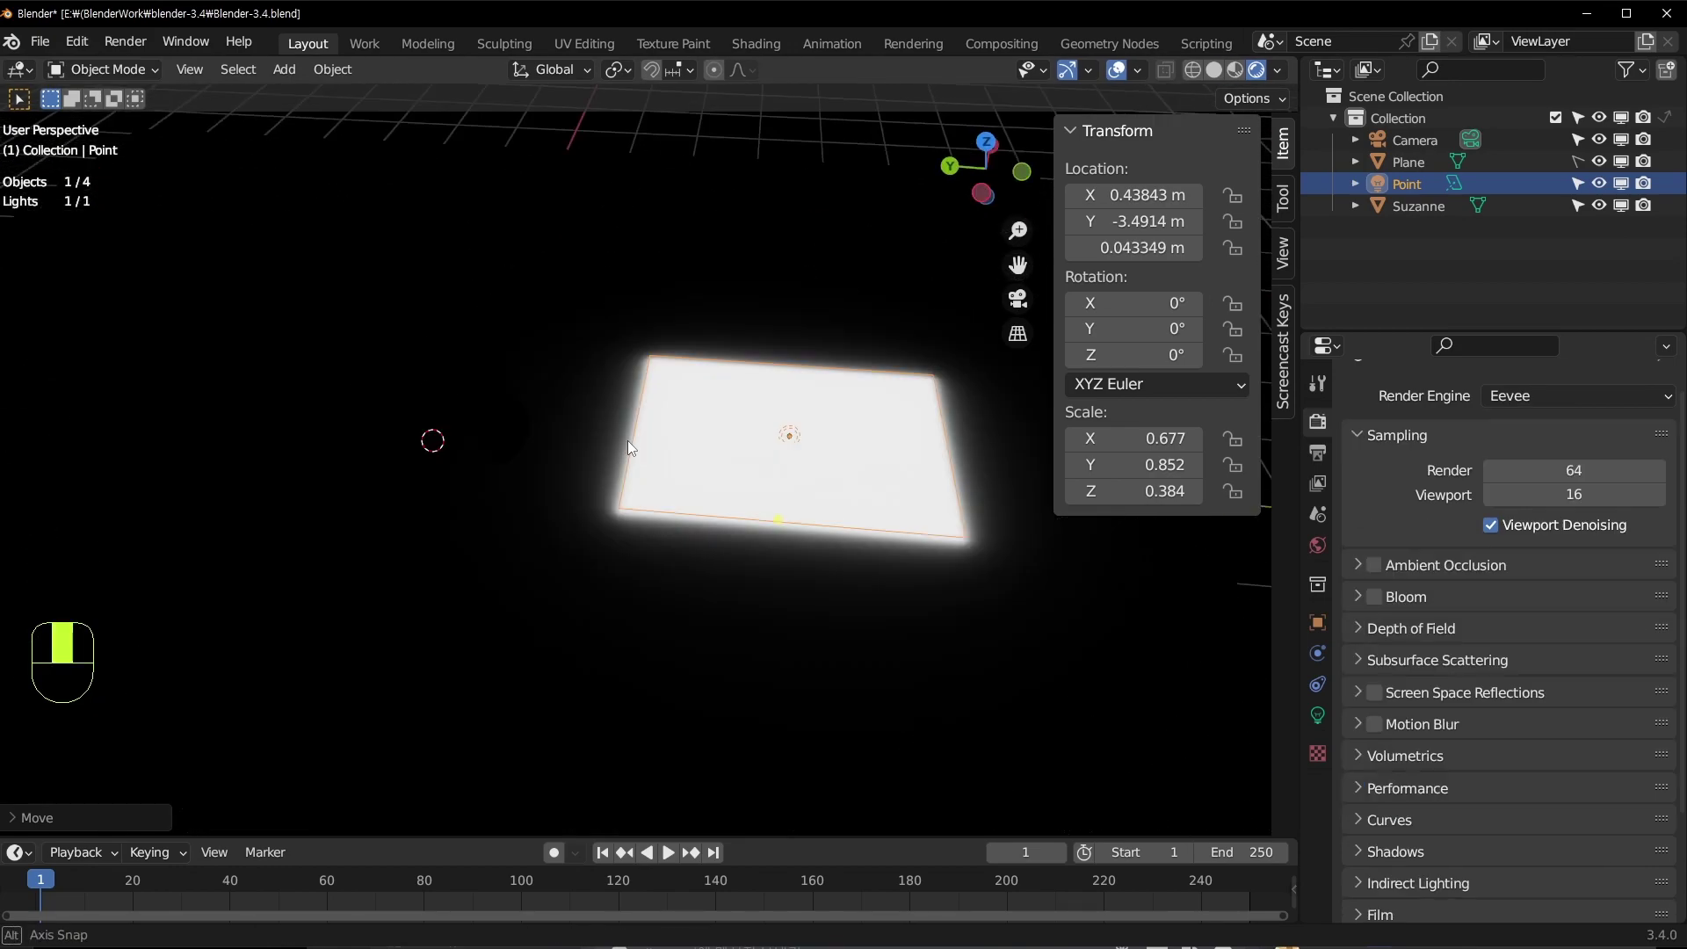
key("g")
key("z")
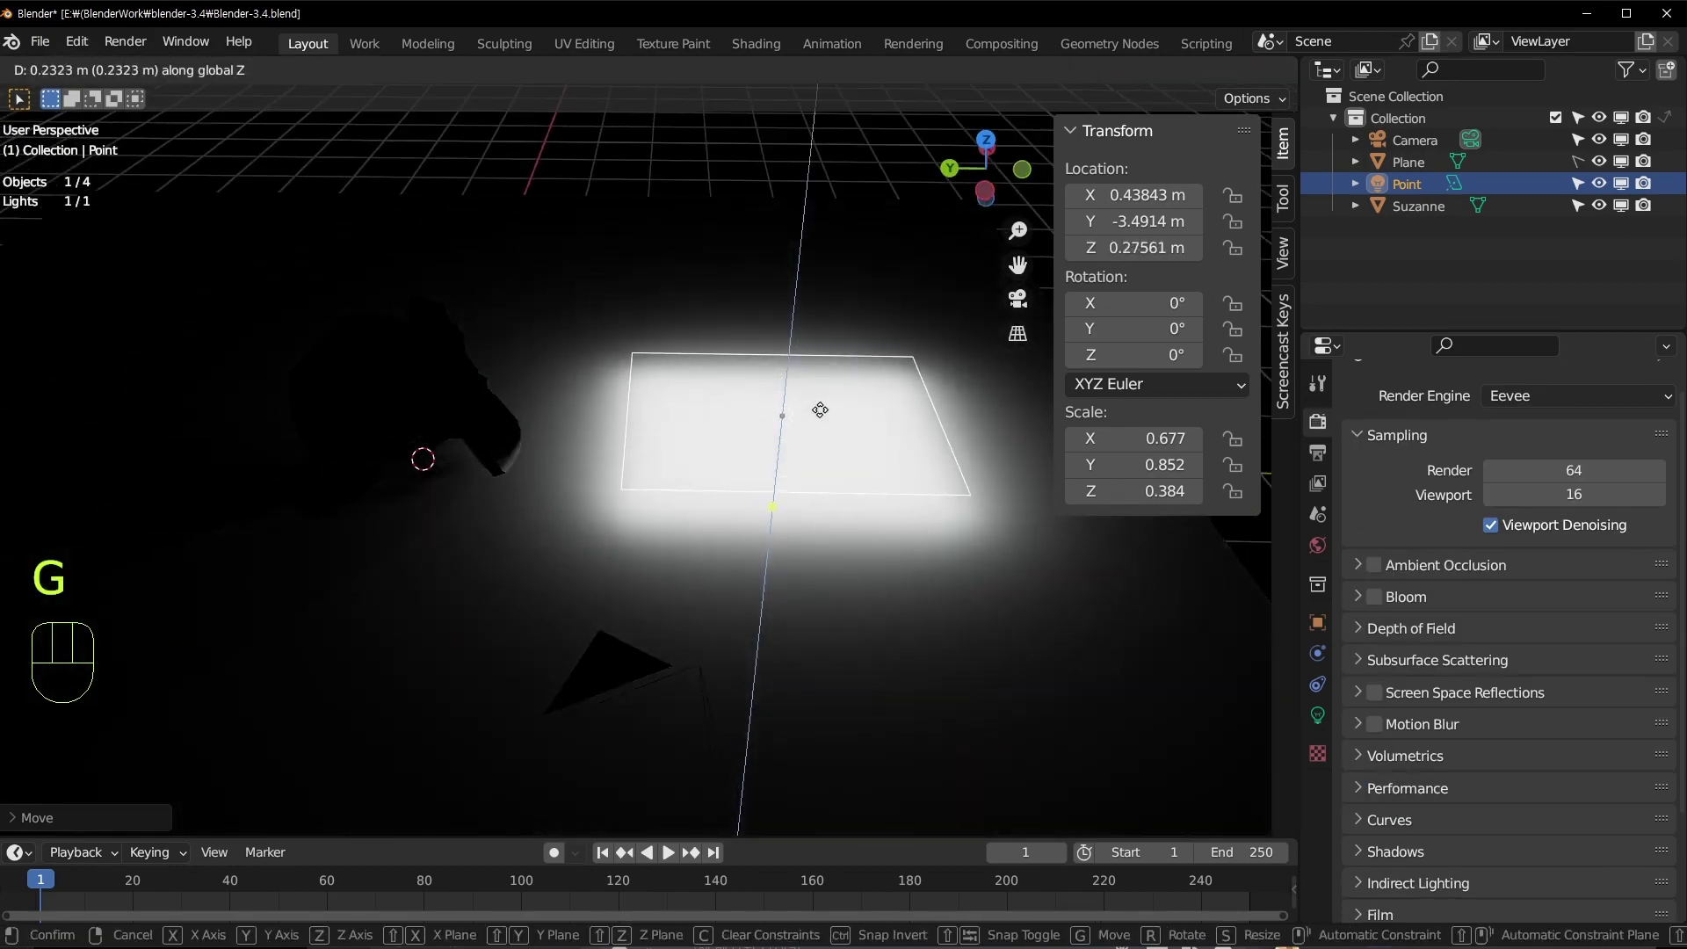
left_click(820, 424)
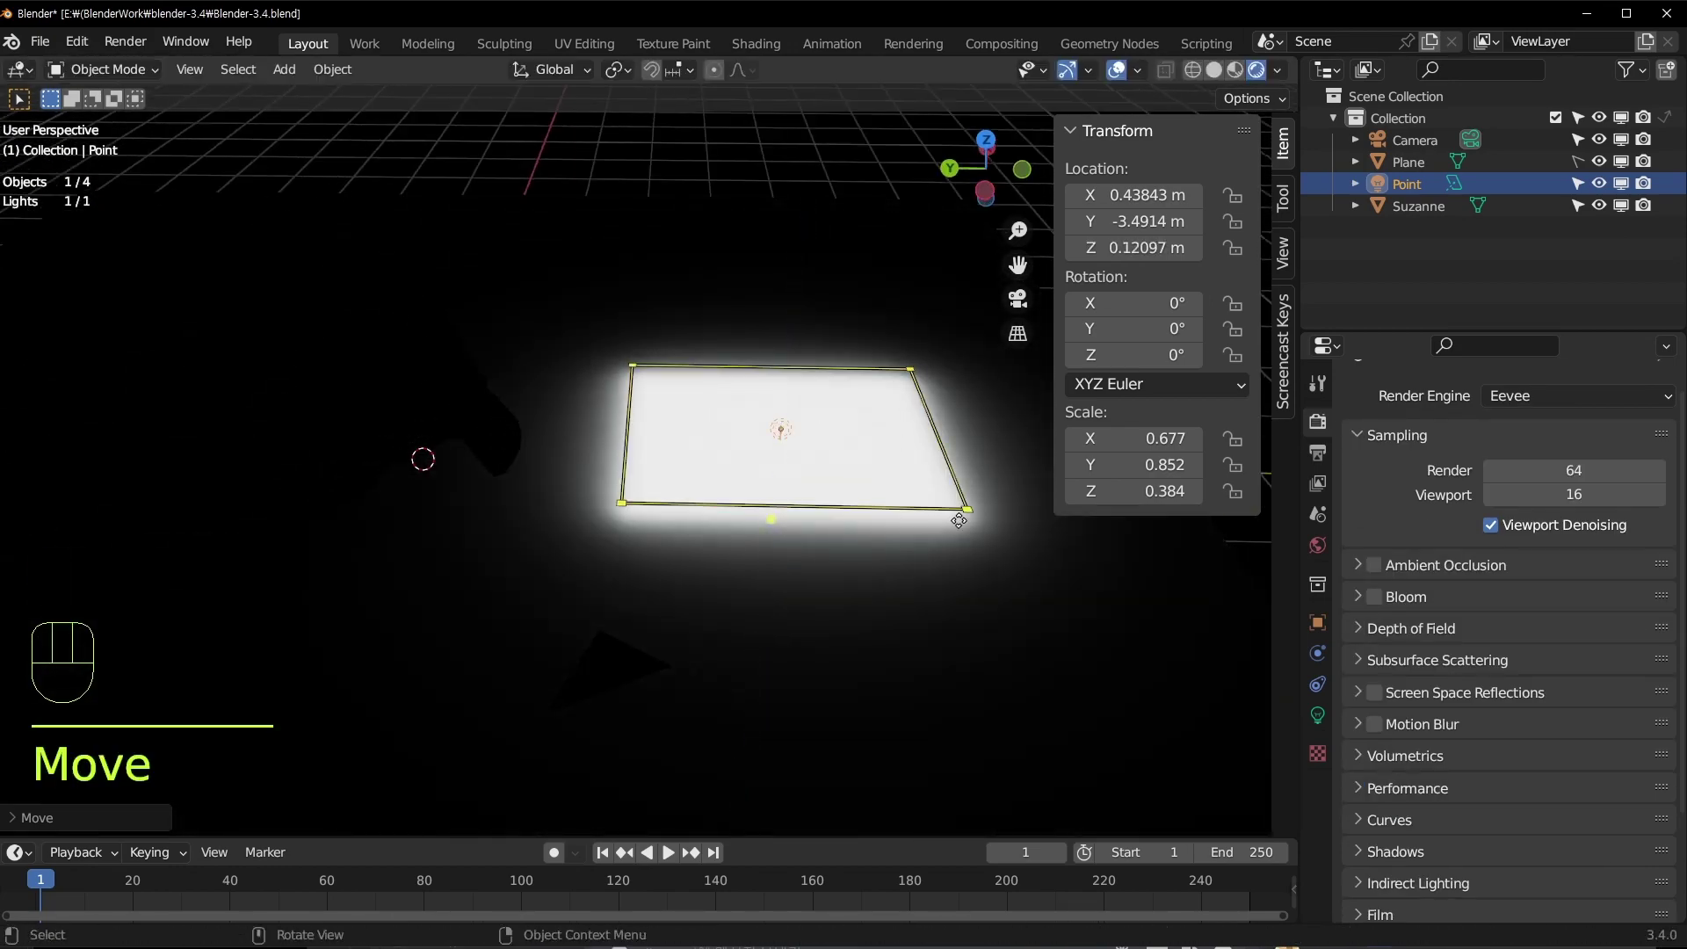
Step: Rotate the area light about the X axis to about 77.9° so that it faces Suzanne
middle_click_drag(870, 444, 946, 499)
key("r")
key("x")
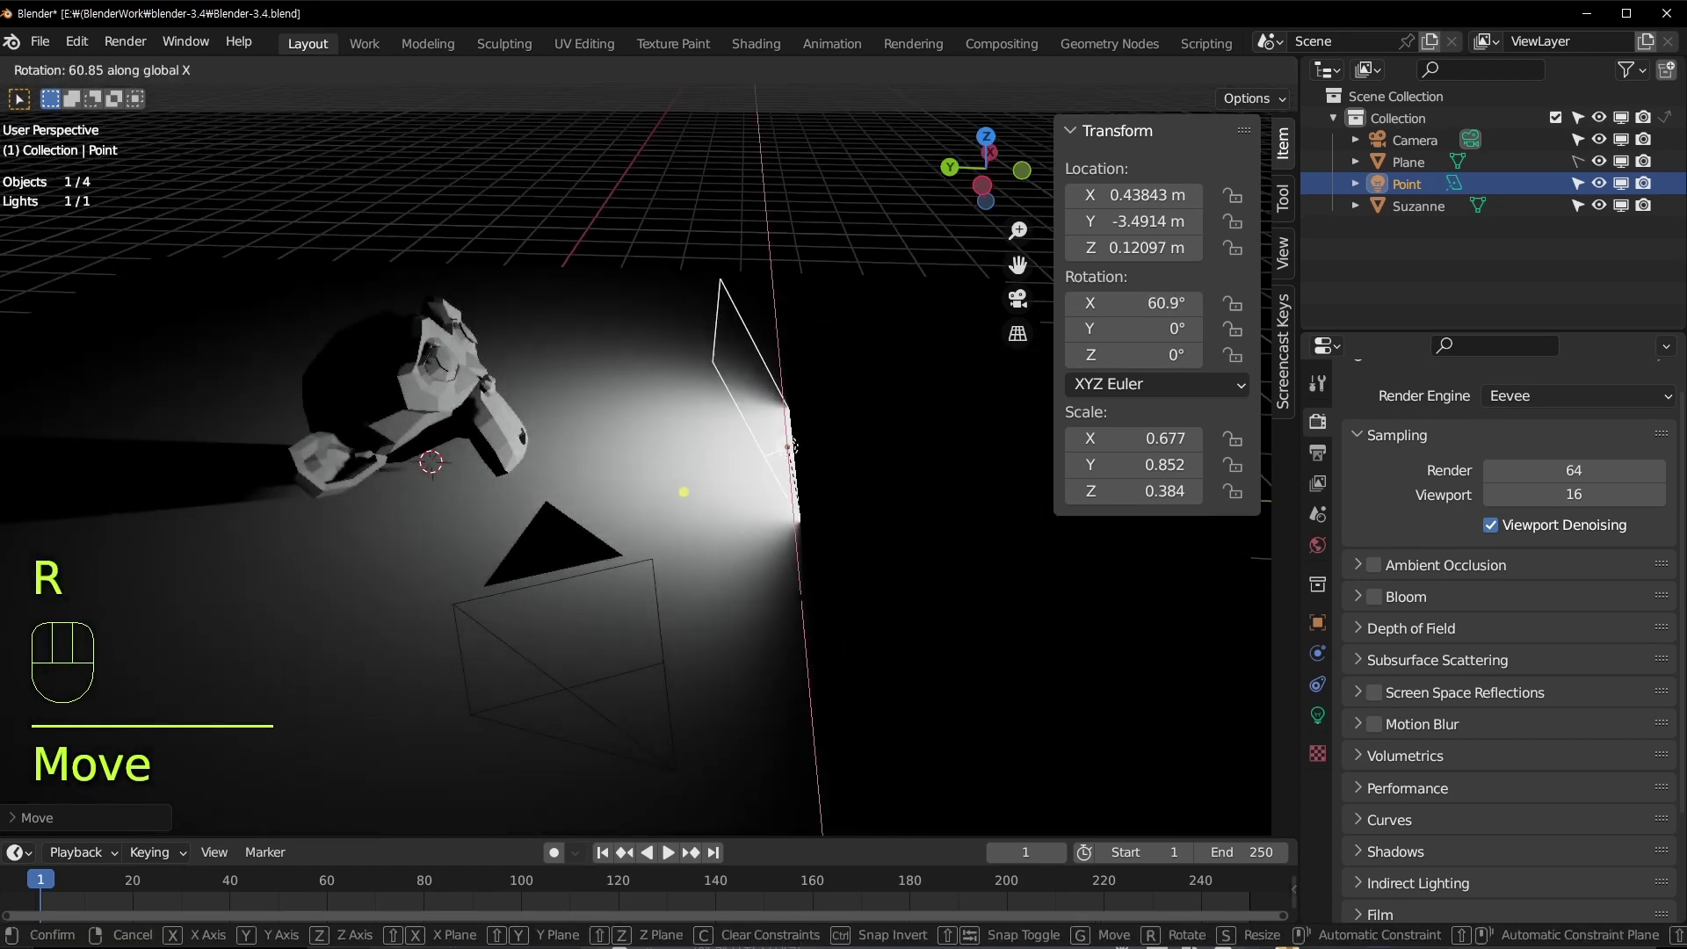
left_click(771, 589)
middle_click_drag(771, 588, 863, 499)
Step: Raise the area light along Z to about 1.76 m
key("g")
key("z")
left_click(870, 387)
middle_click_drag(870, 388, 773, 409)
key("g")
key("z")
left_click(921, 370)
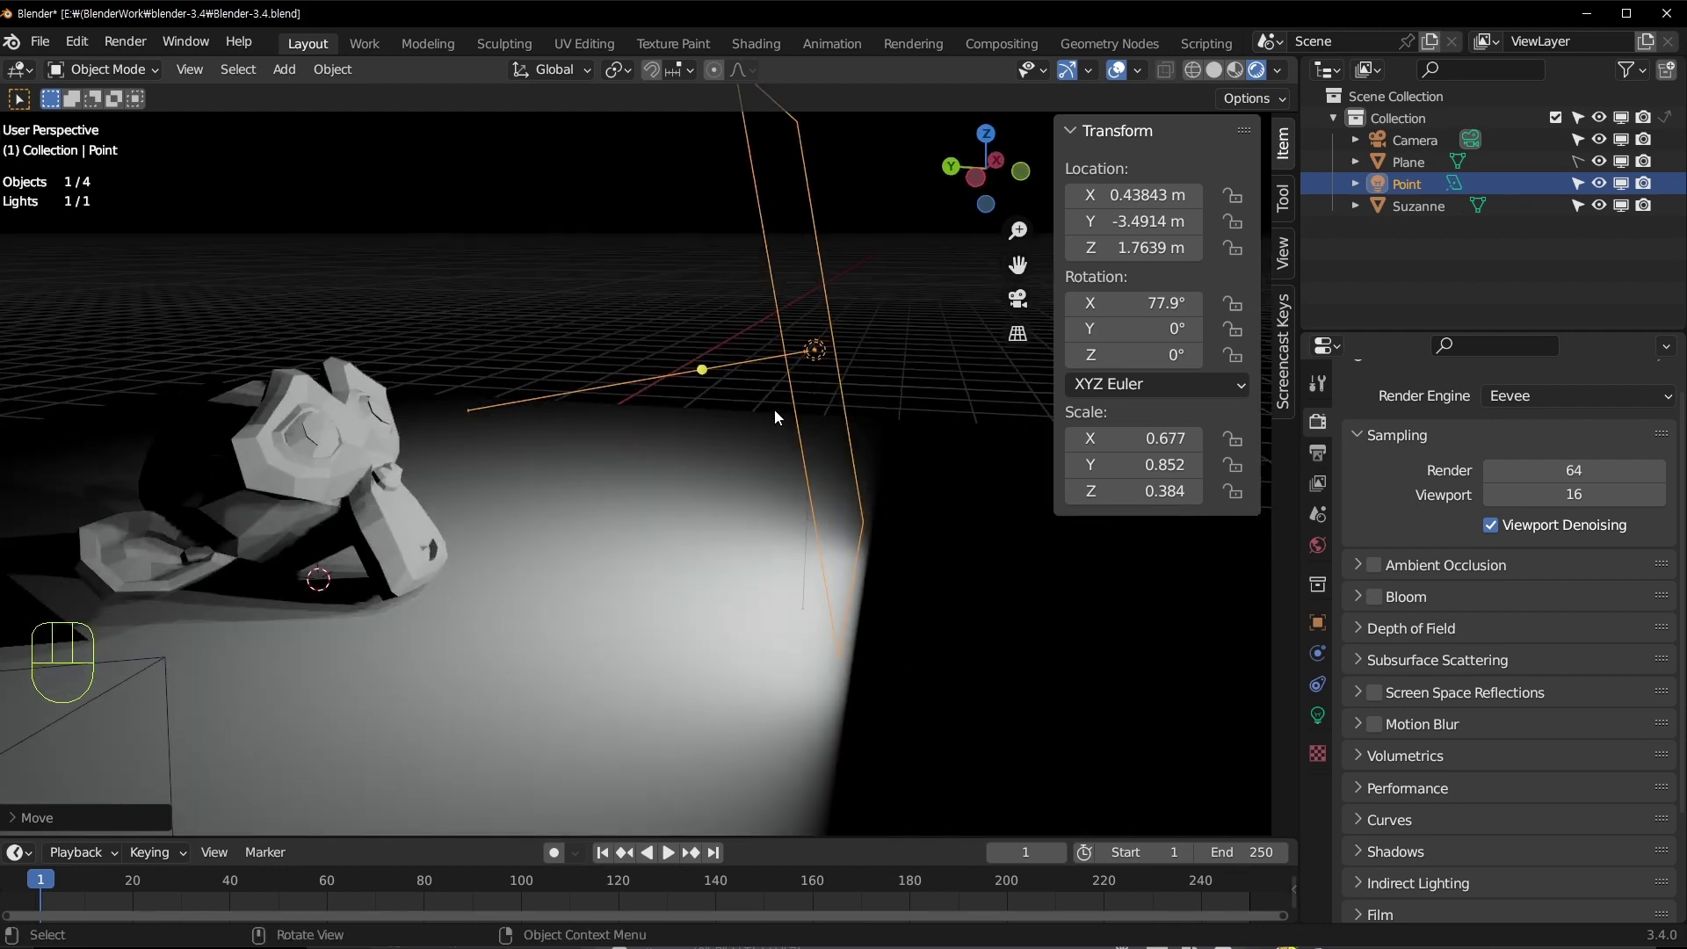
Step: Lower the area light along Z to about 1.09 m and examine where its lower edge meets the plane
middle_click_drag(951, 483, 603, 666)
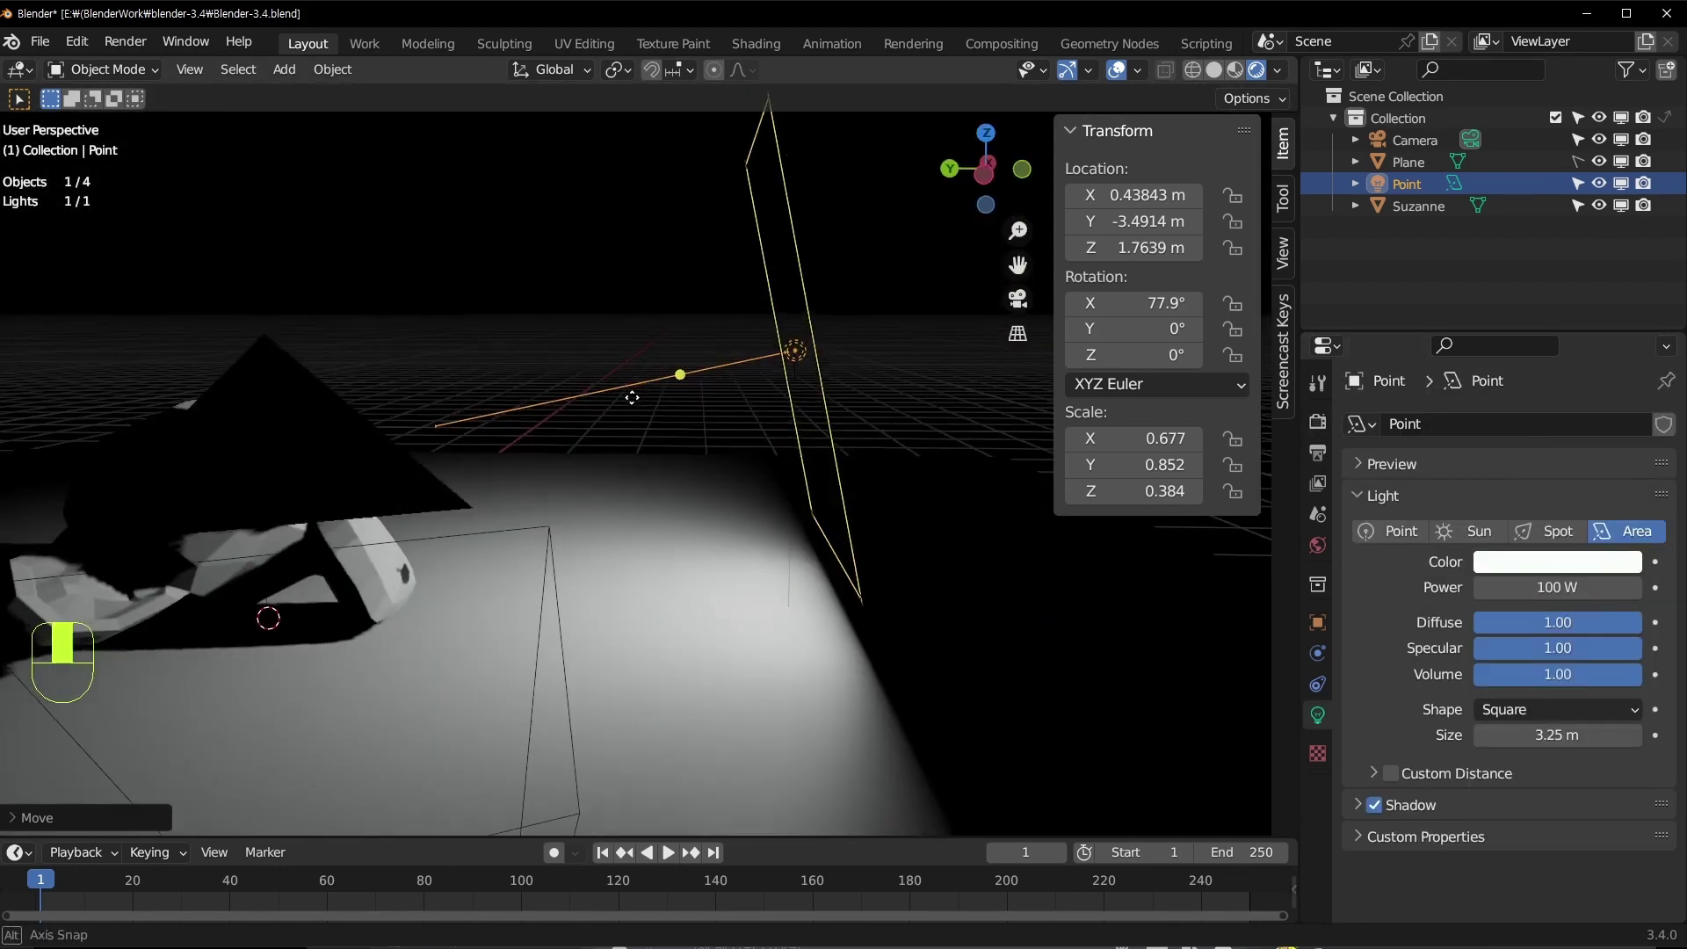
key("g")
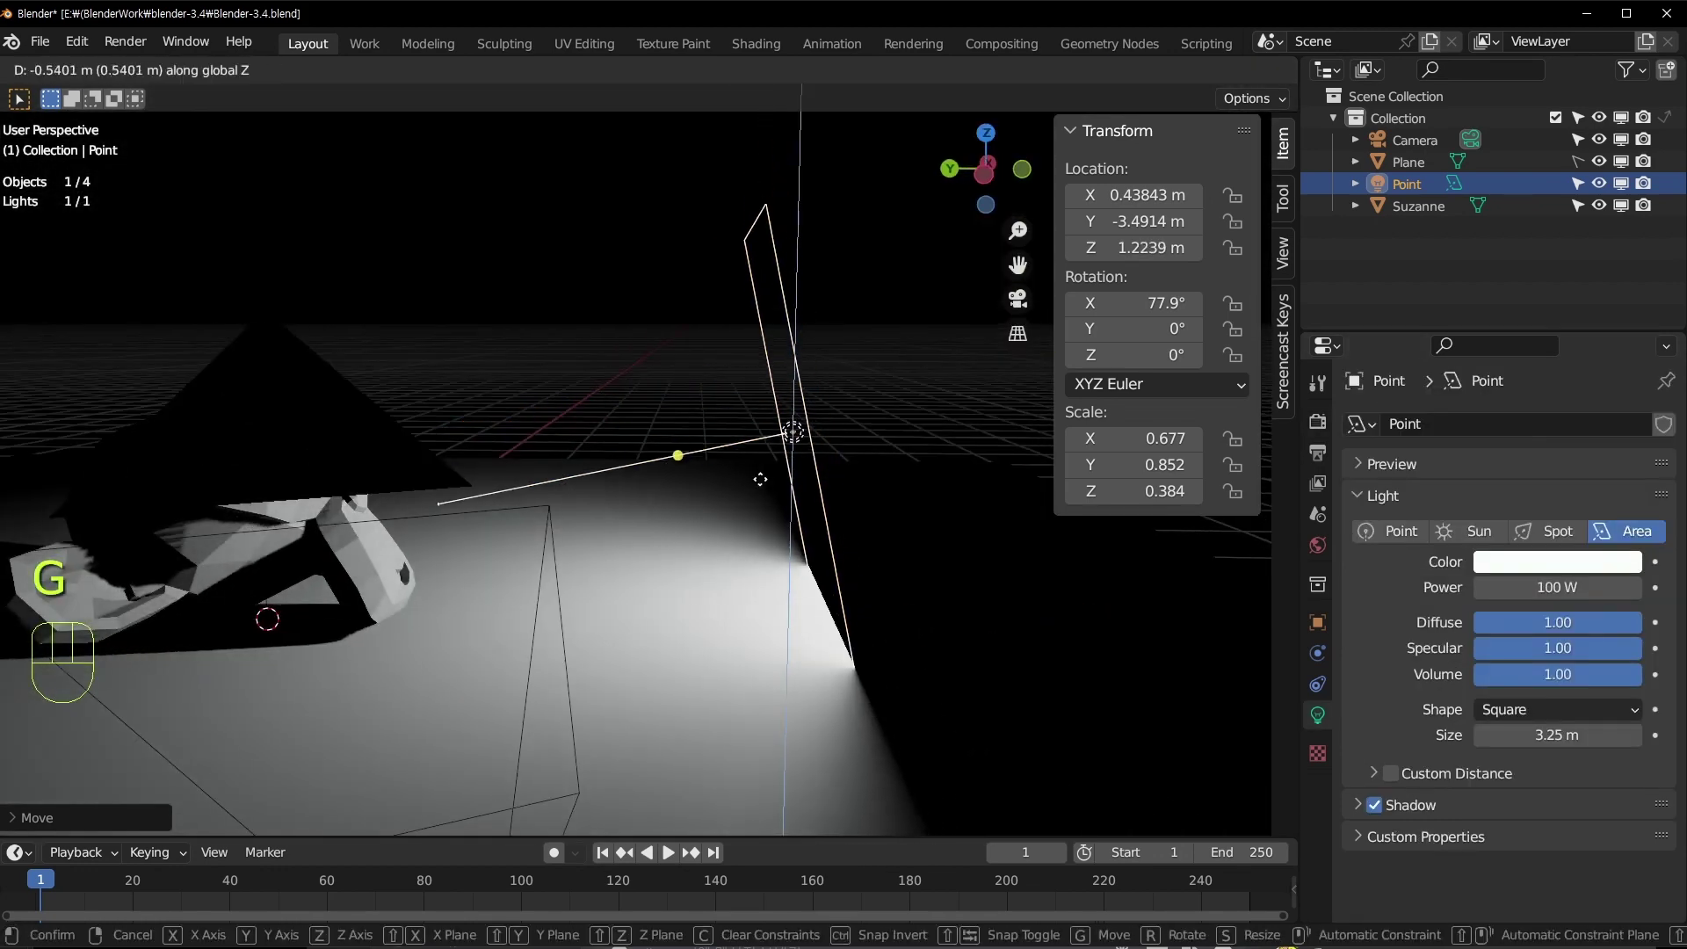
left_click(756, 498)
middle_click_drag(790, 580, 619, 501)
scroll(769, 597, "up", 3)
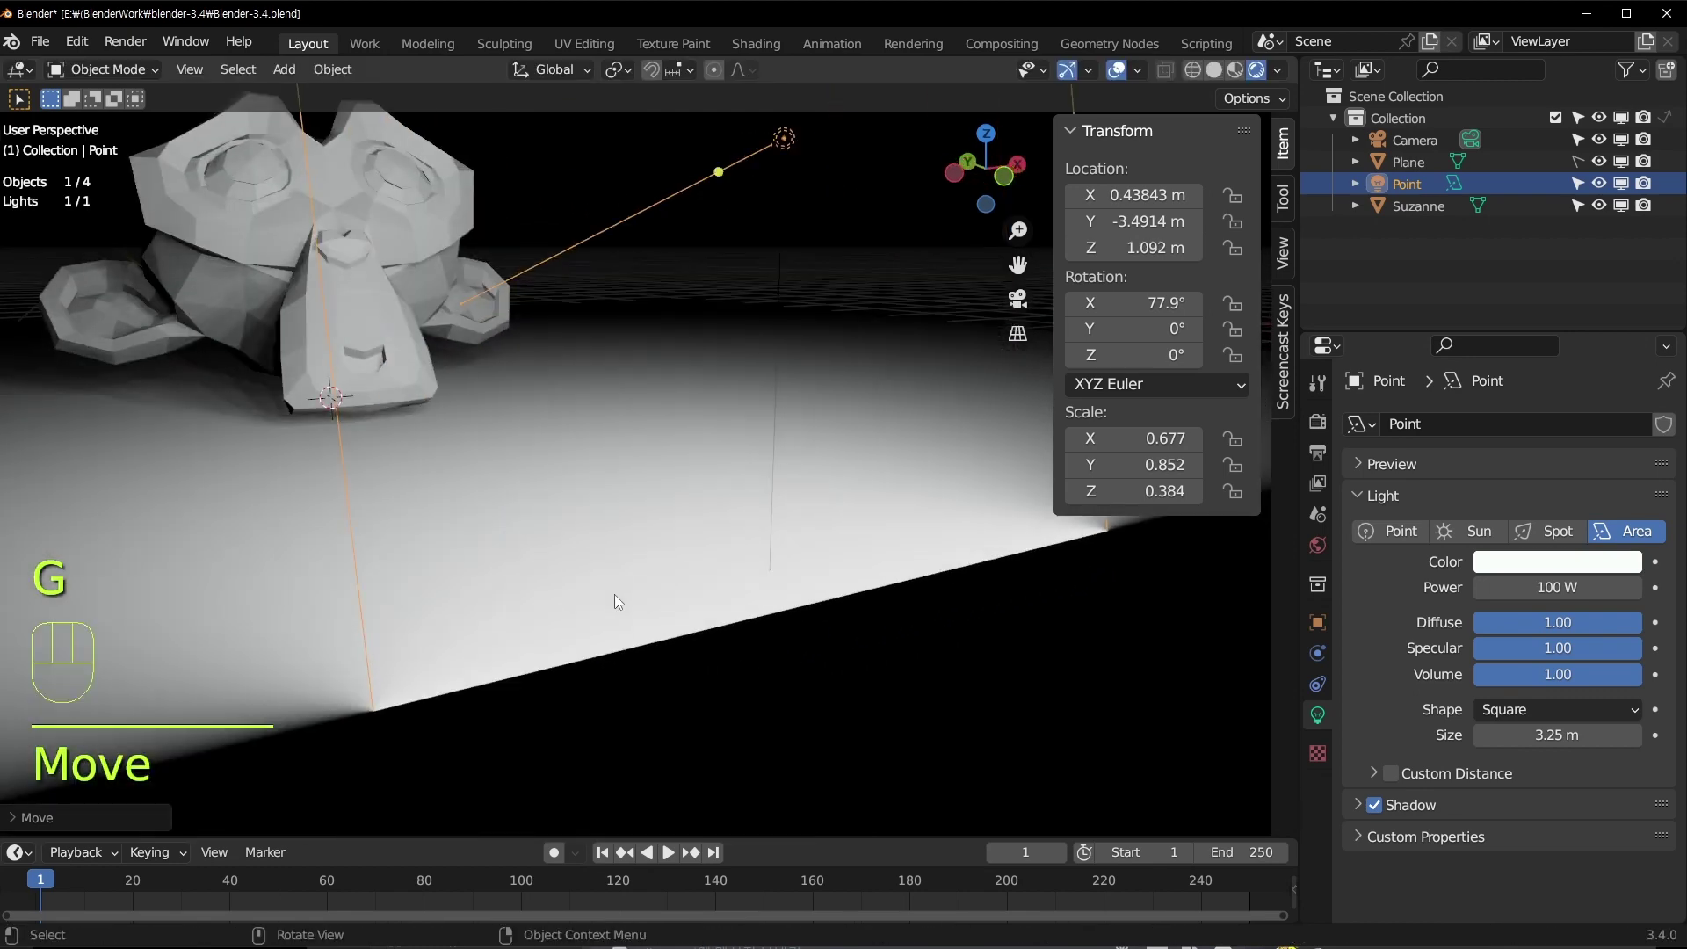
middle_click_drag(614, 594, 856, 630)
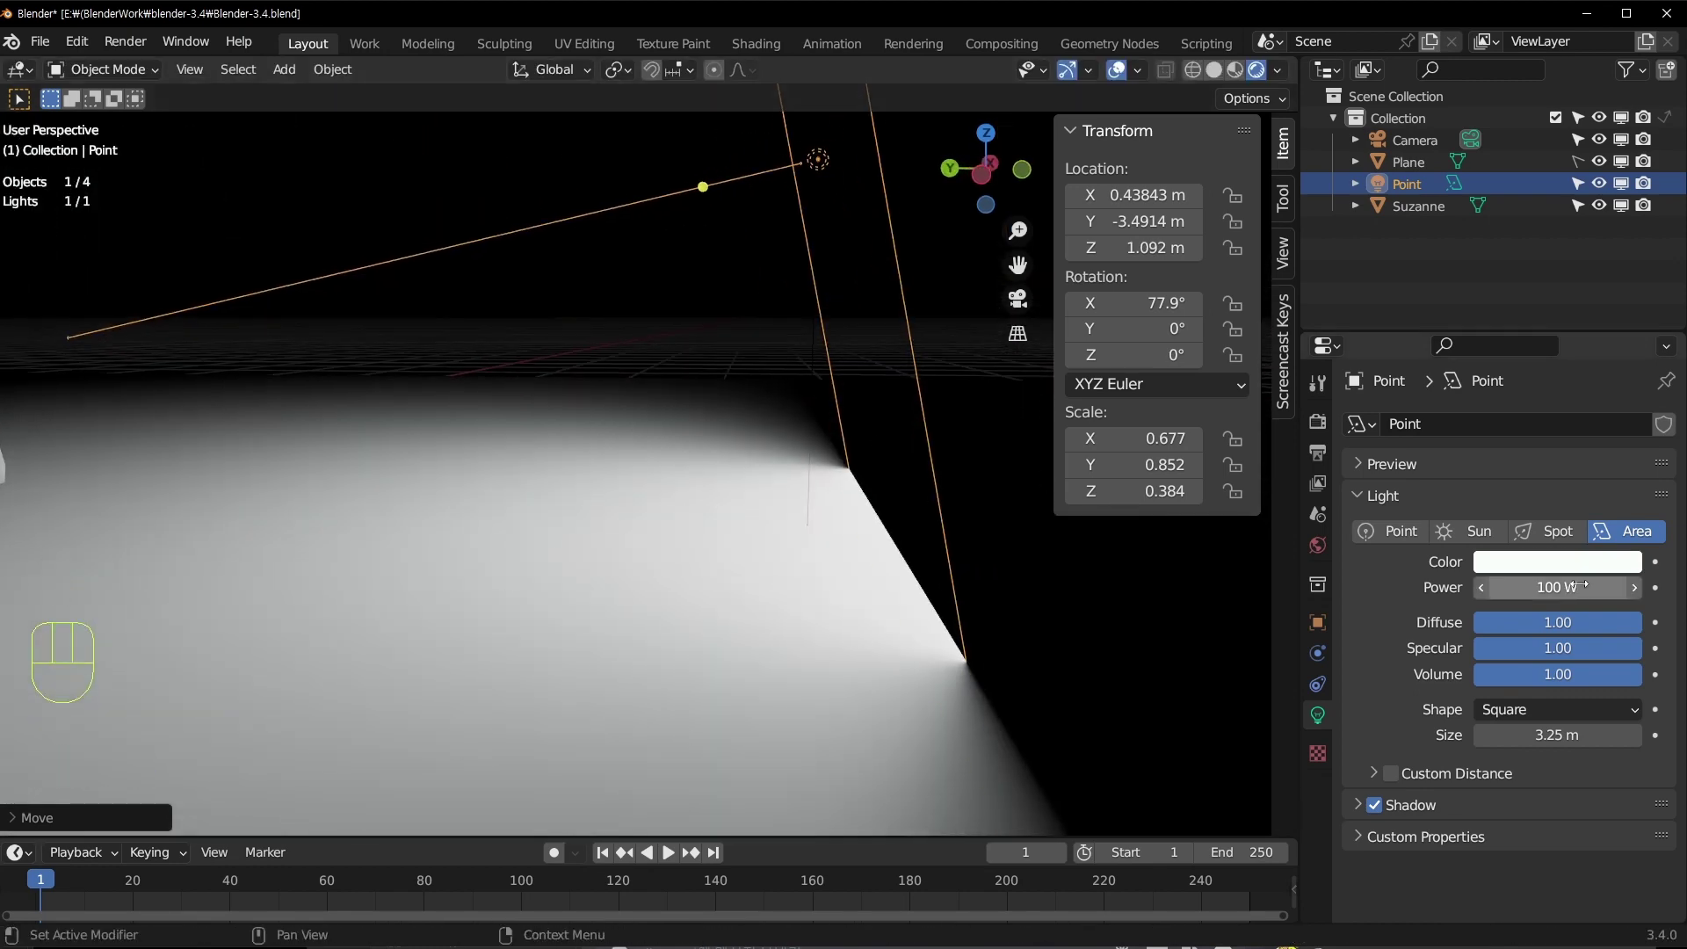
scroll(635, 411, "down", 2)
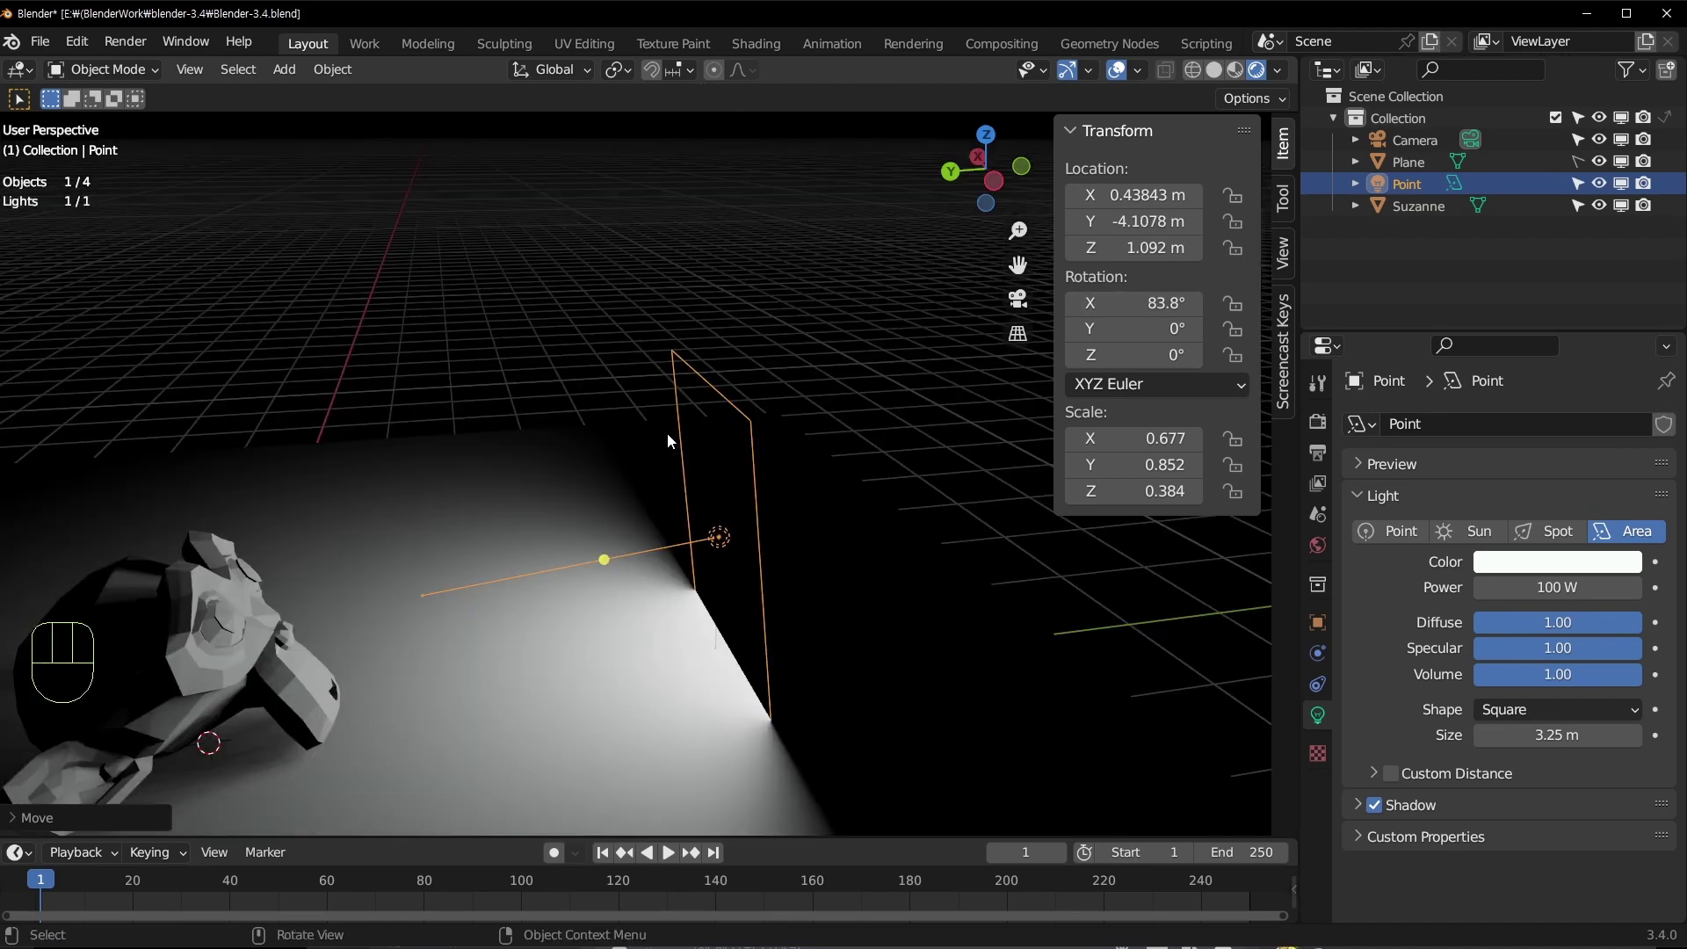
Step: Try rotating the area light about the Z axis, and undo the rotation
middle_click_drag(667, 432, 914, 540)
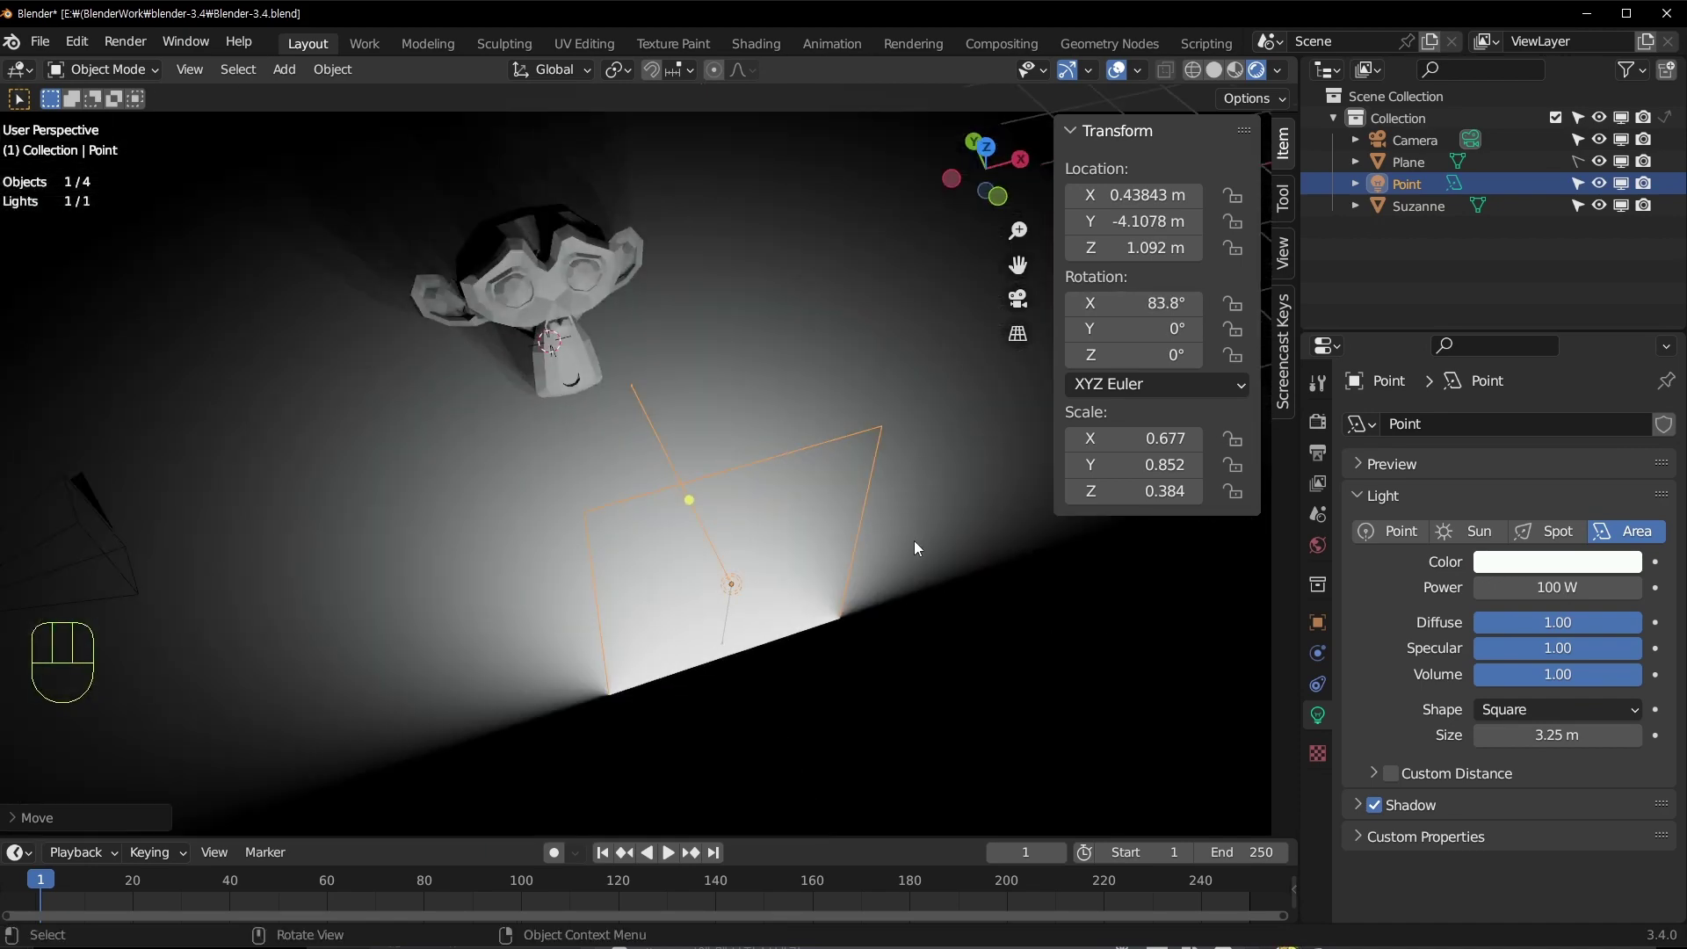
key("r")
key("z")
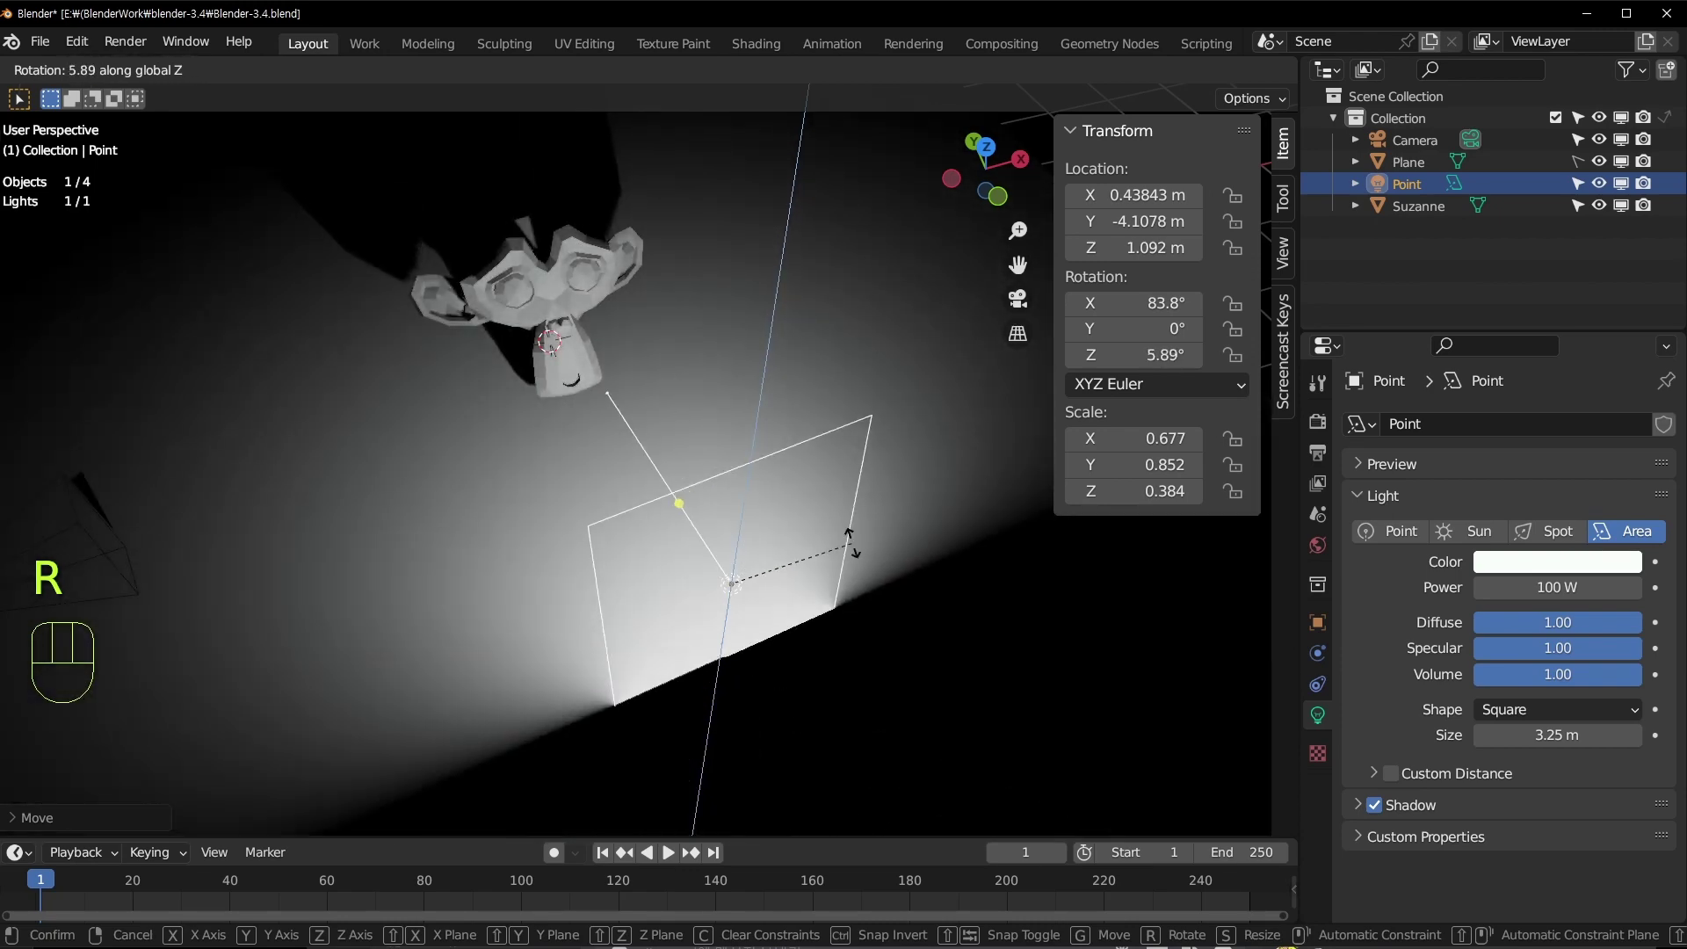
key("ctrl+z")
Step: Try shrinking the area light to an X scale of 0.426 and a Y scale of 0.474, and undo both resizes
middle_click_drag(849, 541, 859, 425)
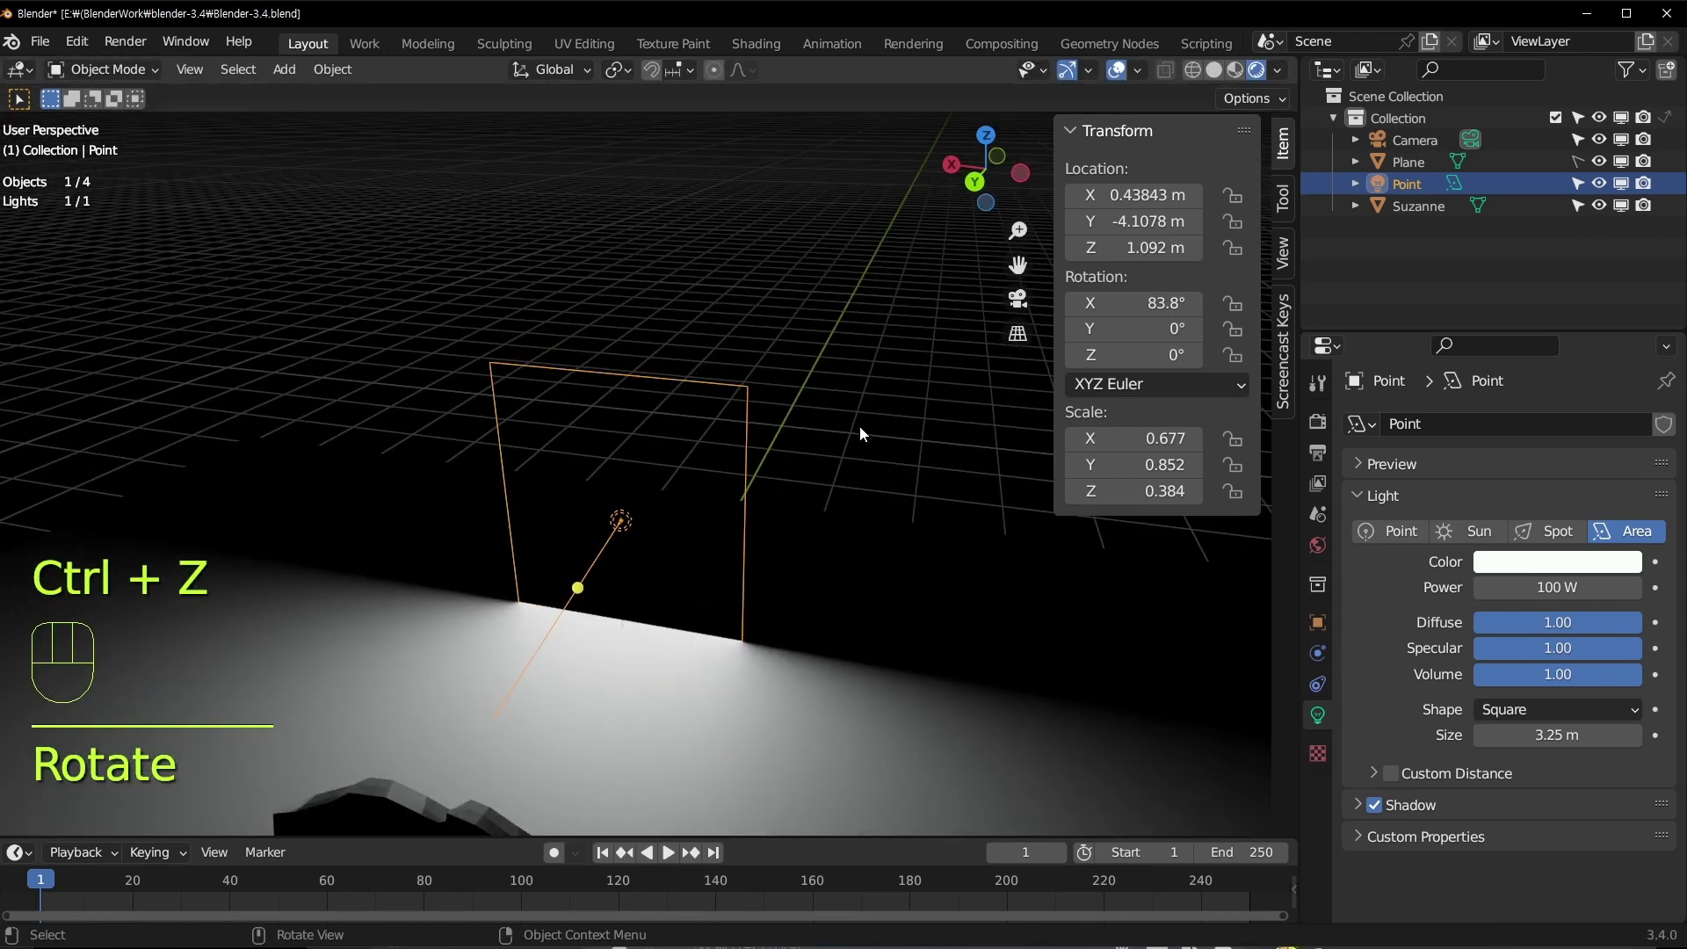
key("s")
key("x")
key("Return")
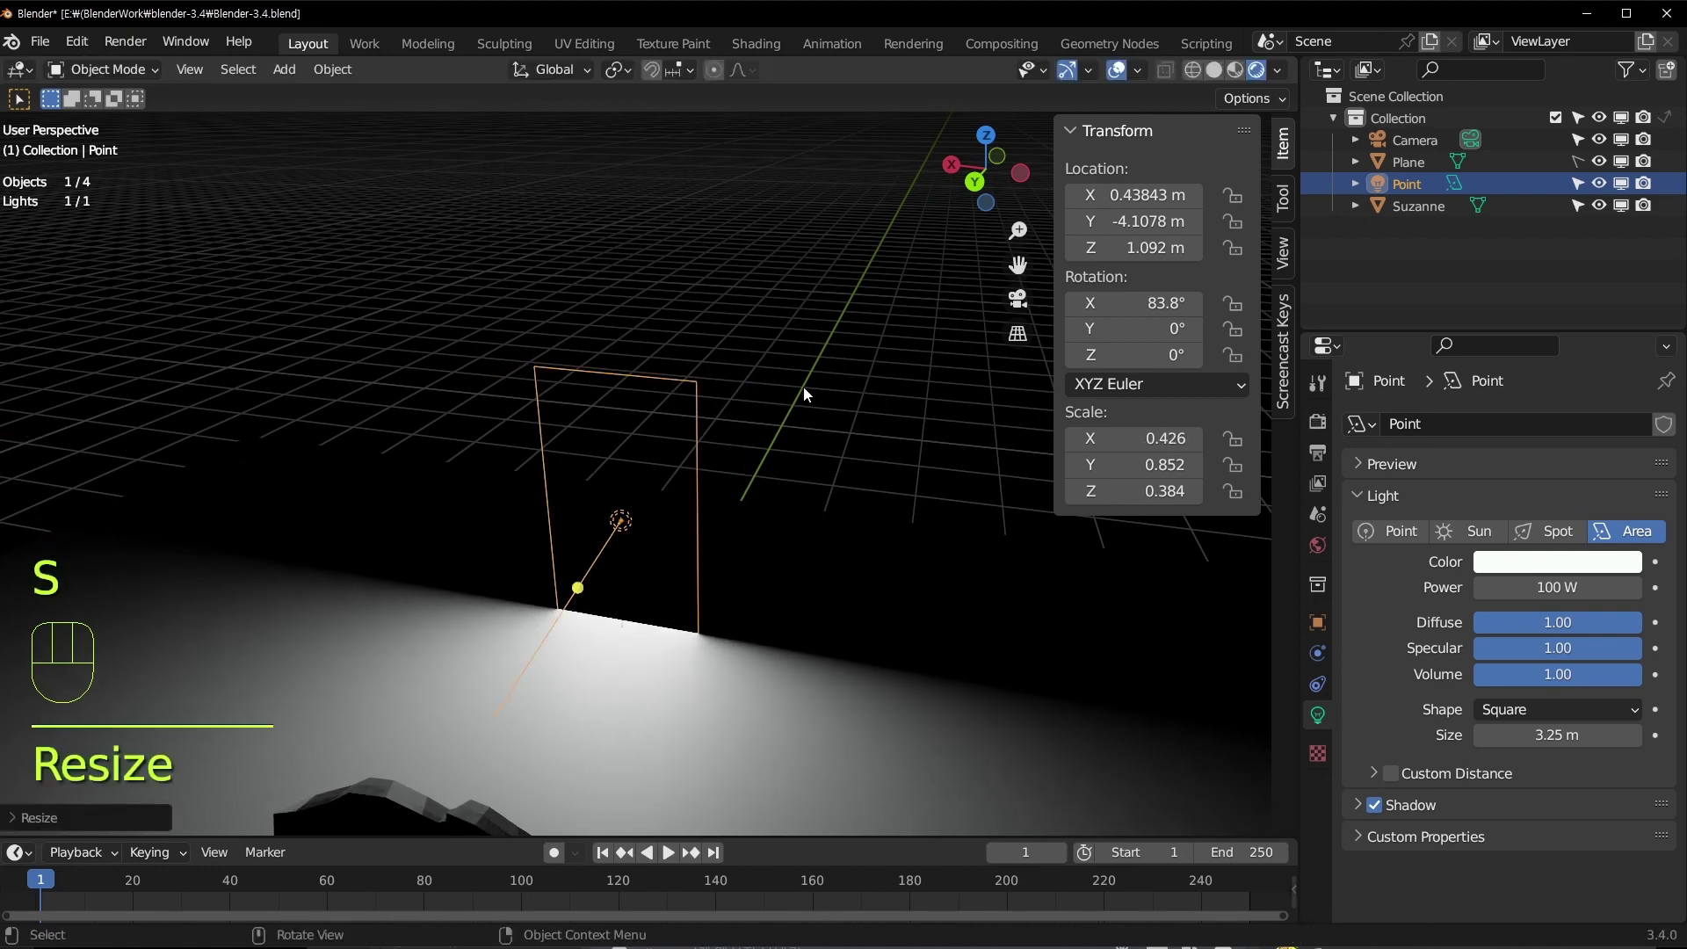
key("s")
key("z")
left_click(733, 583)
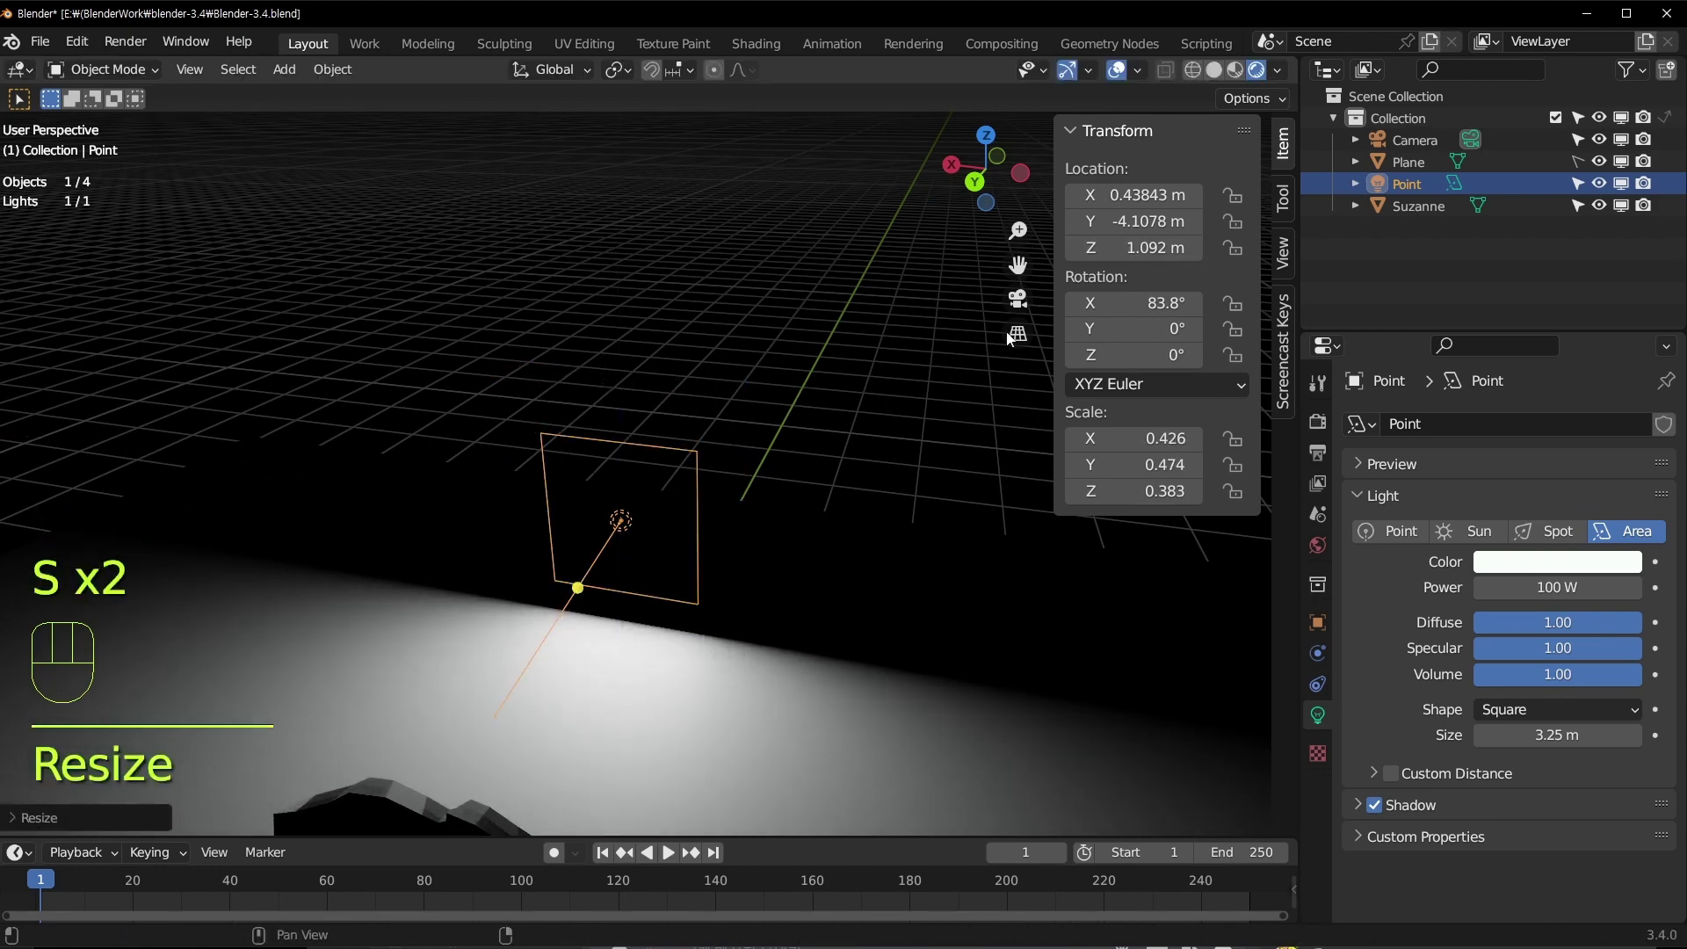
key("ctrl+z")
key("ctrl+z")
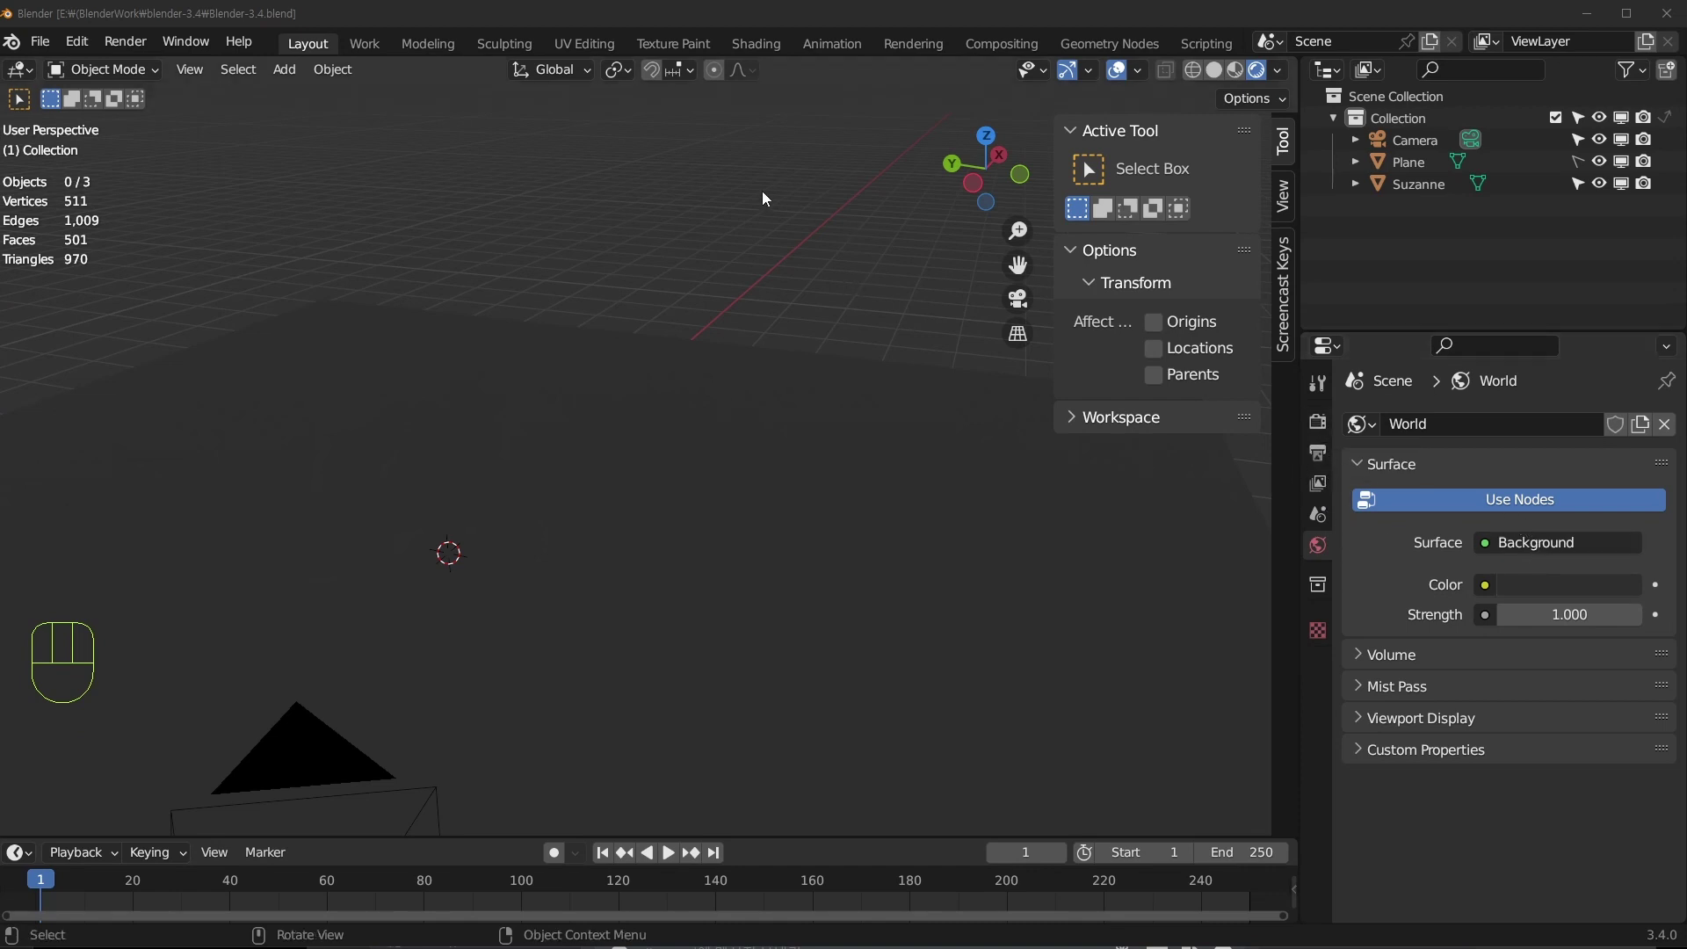
Step: Set the render engine to Cycles and view Suzanne lit only by the world background
middle_click_drag(762, 193, 540, 185)
middle_click_drag(1236, 732, 683, 450)
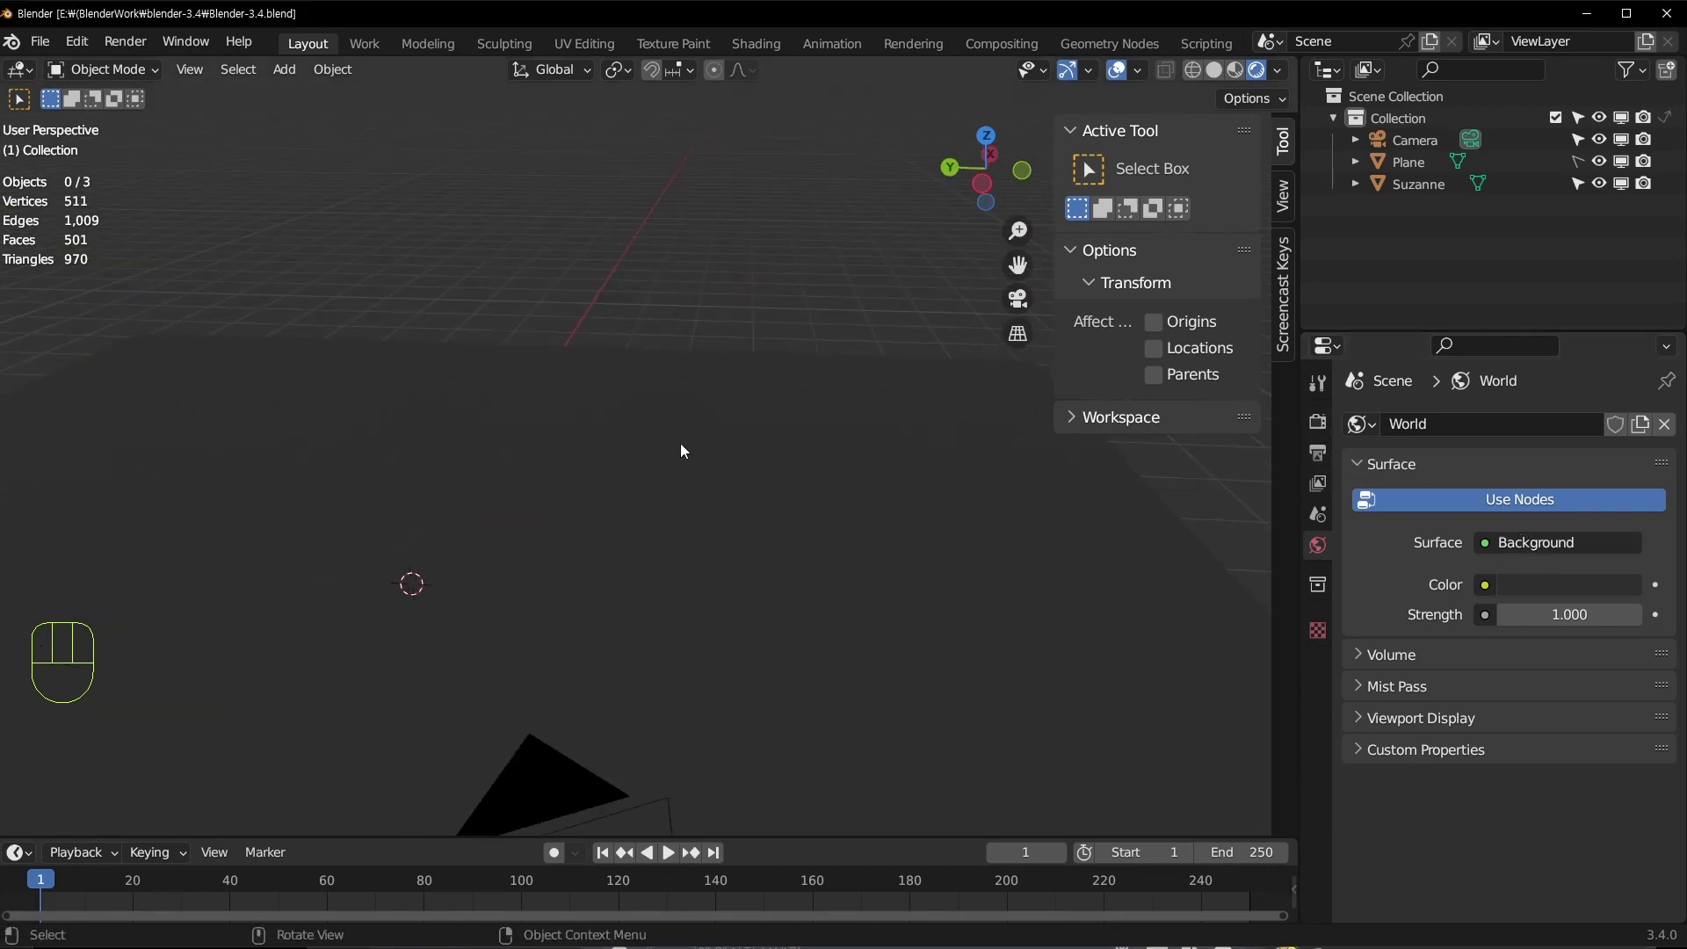
middle_click_drag(1196, 666, 1420, 573)
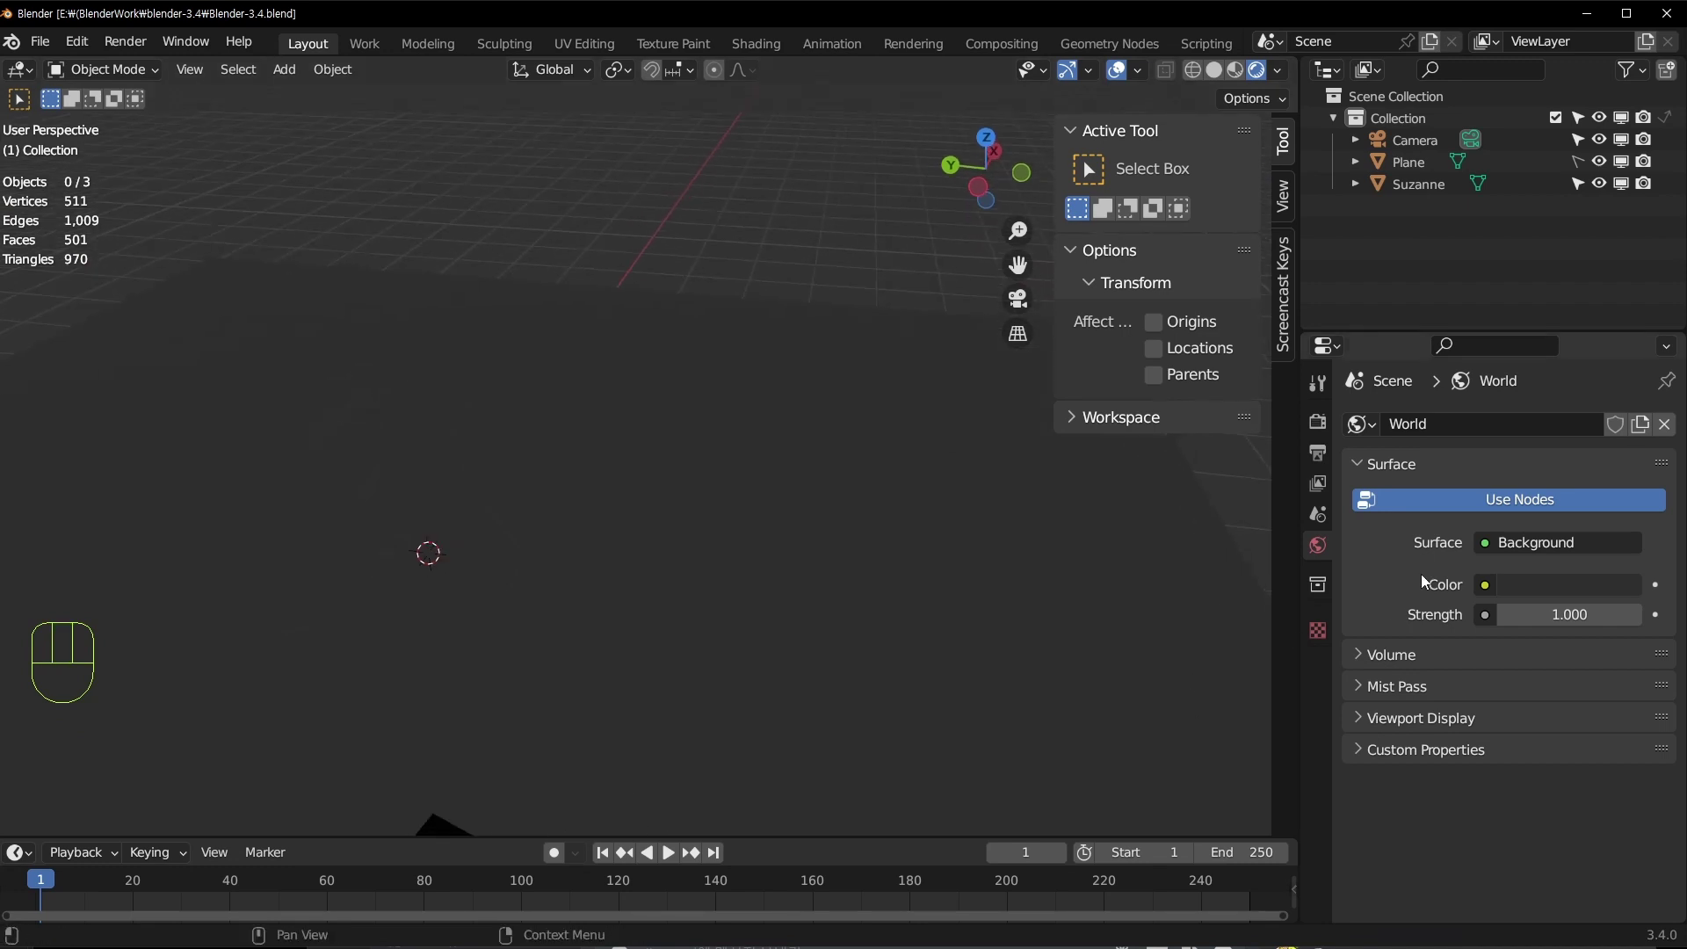
left_click(1326, 452)
left_click(1321, 423)
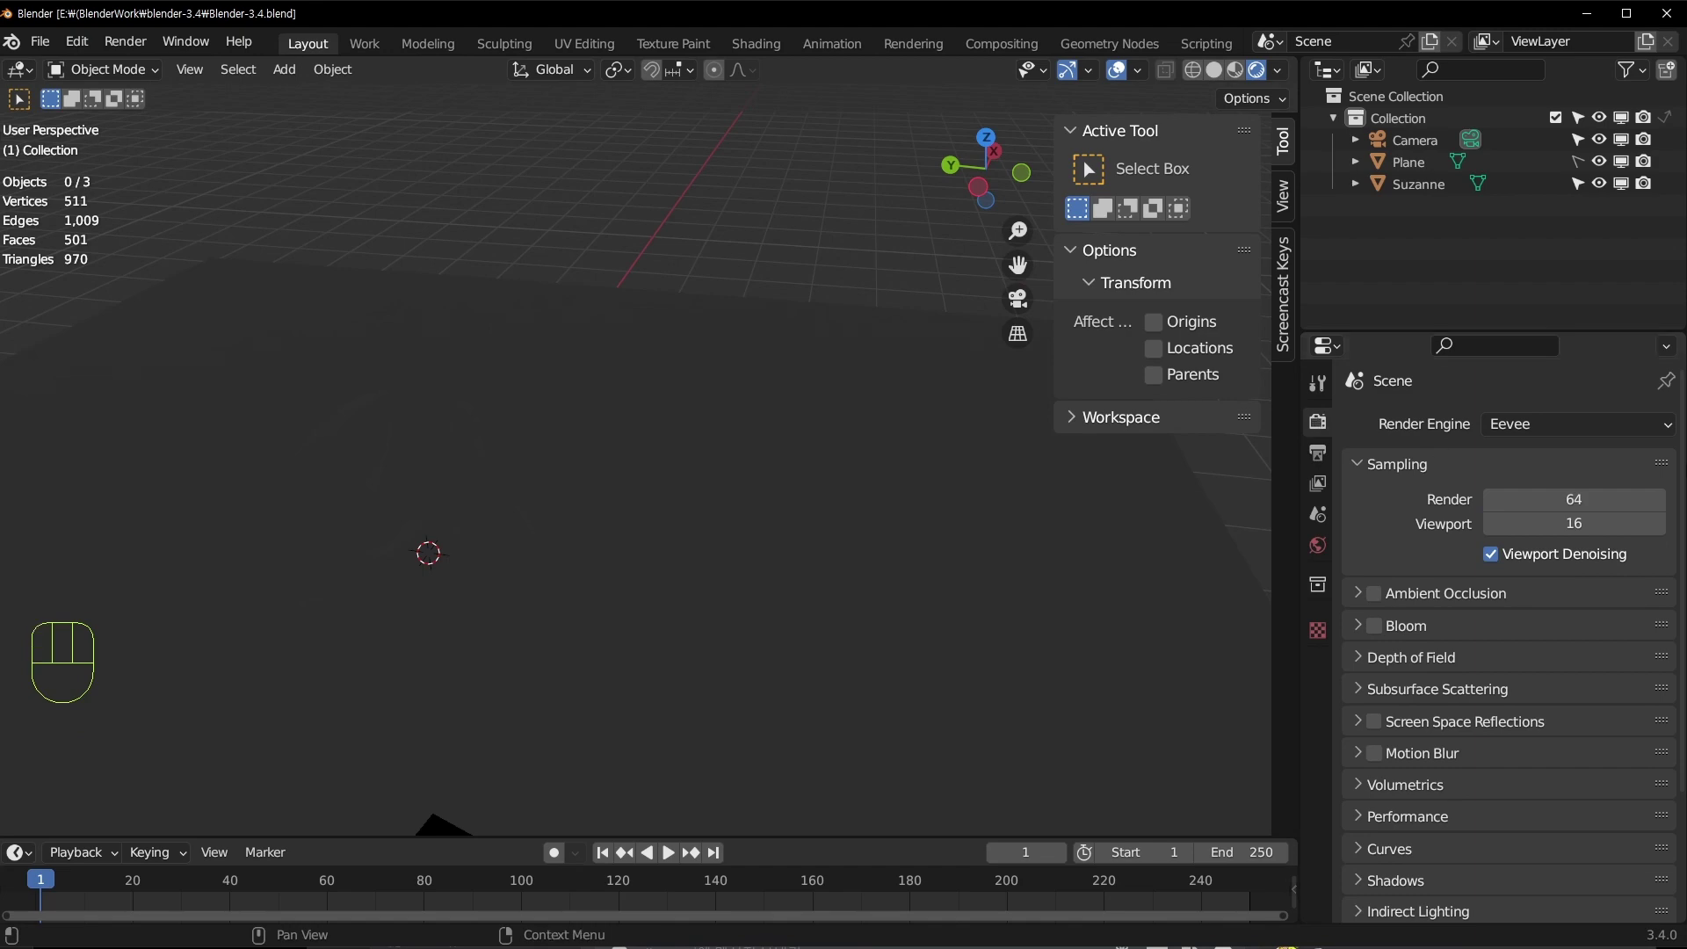
left_click(1578, 423)
left_click(1552, 495)
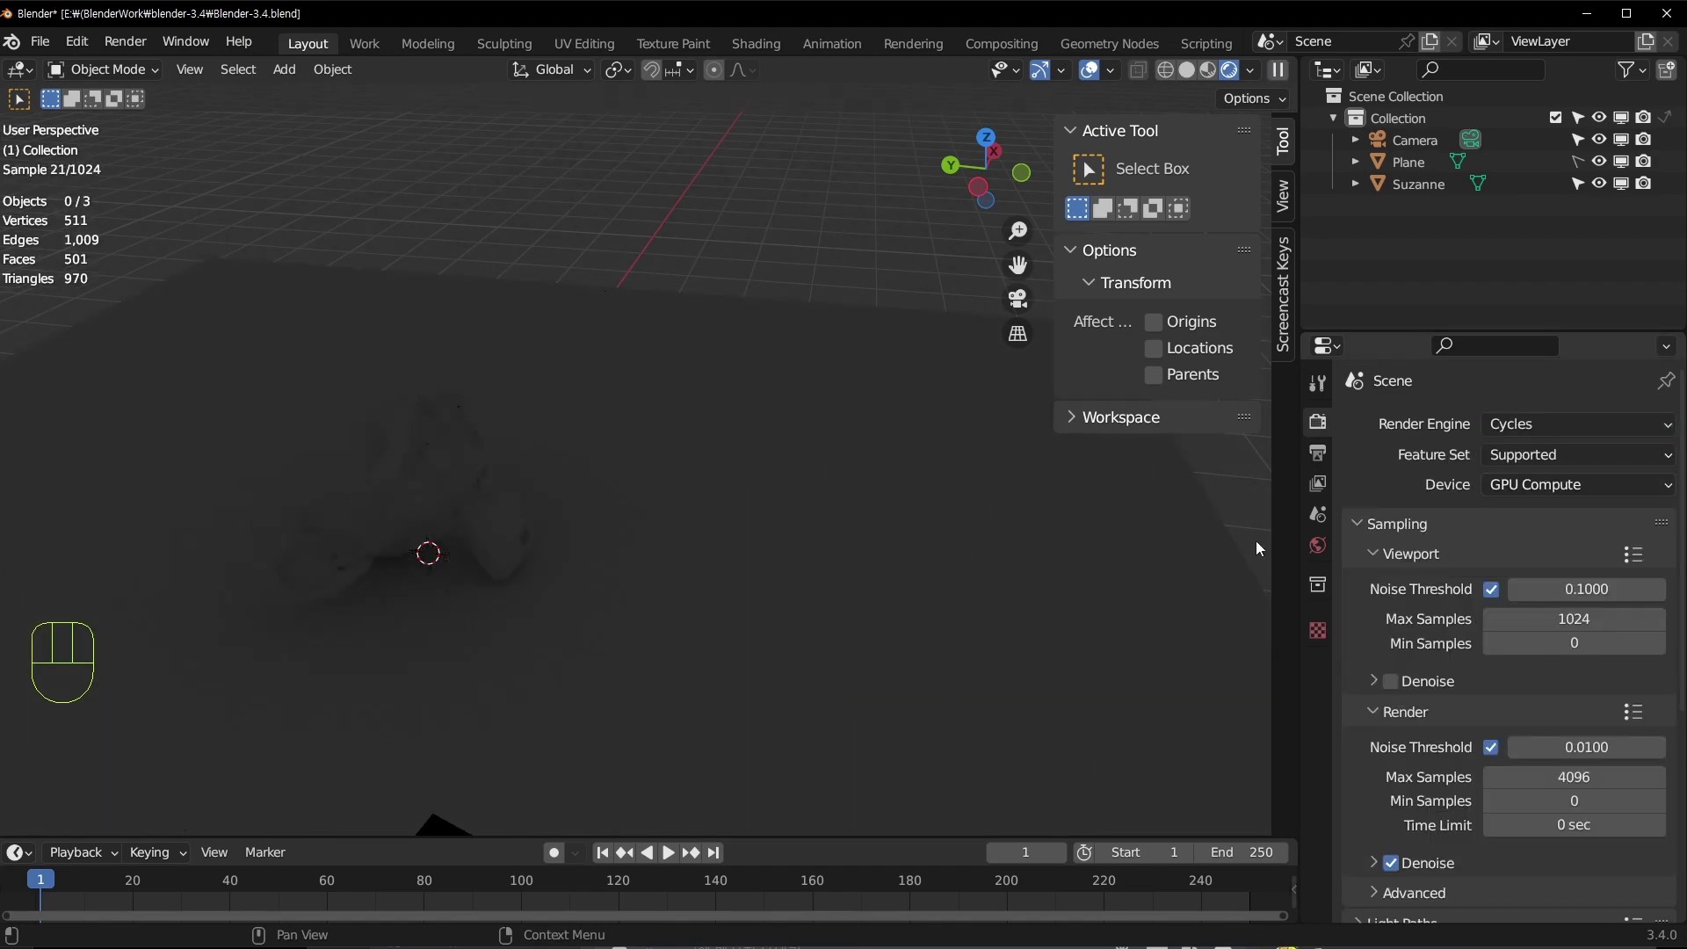
mouse_move(689, 570)
middle_mouse_down()
mouse_move(633, 587)
mouse_move(574, 567)
mouse_move(669, 597)
middle_mouse_up()
scroll(553, 576, "up", 2)
middle_click_drag(576, 591, 604, 567)
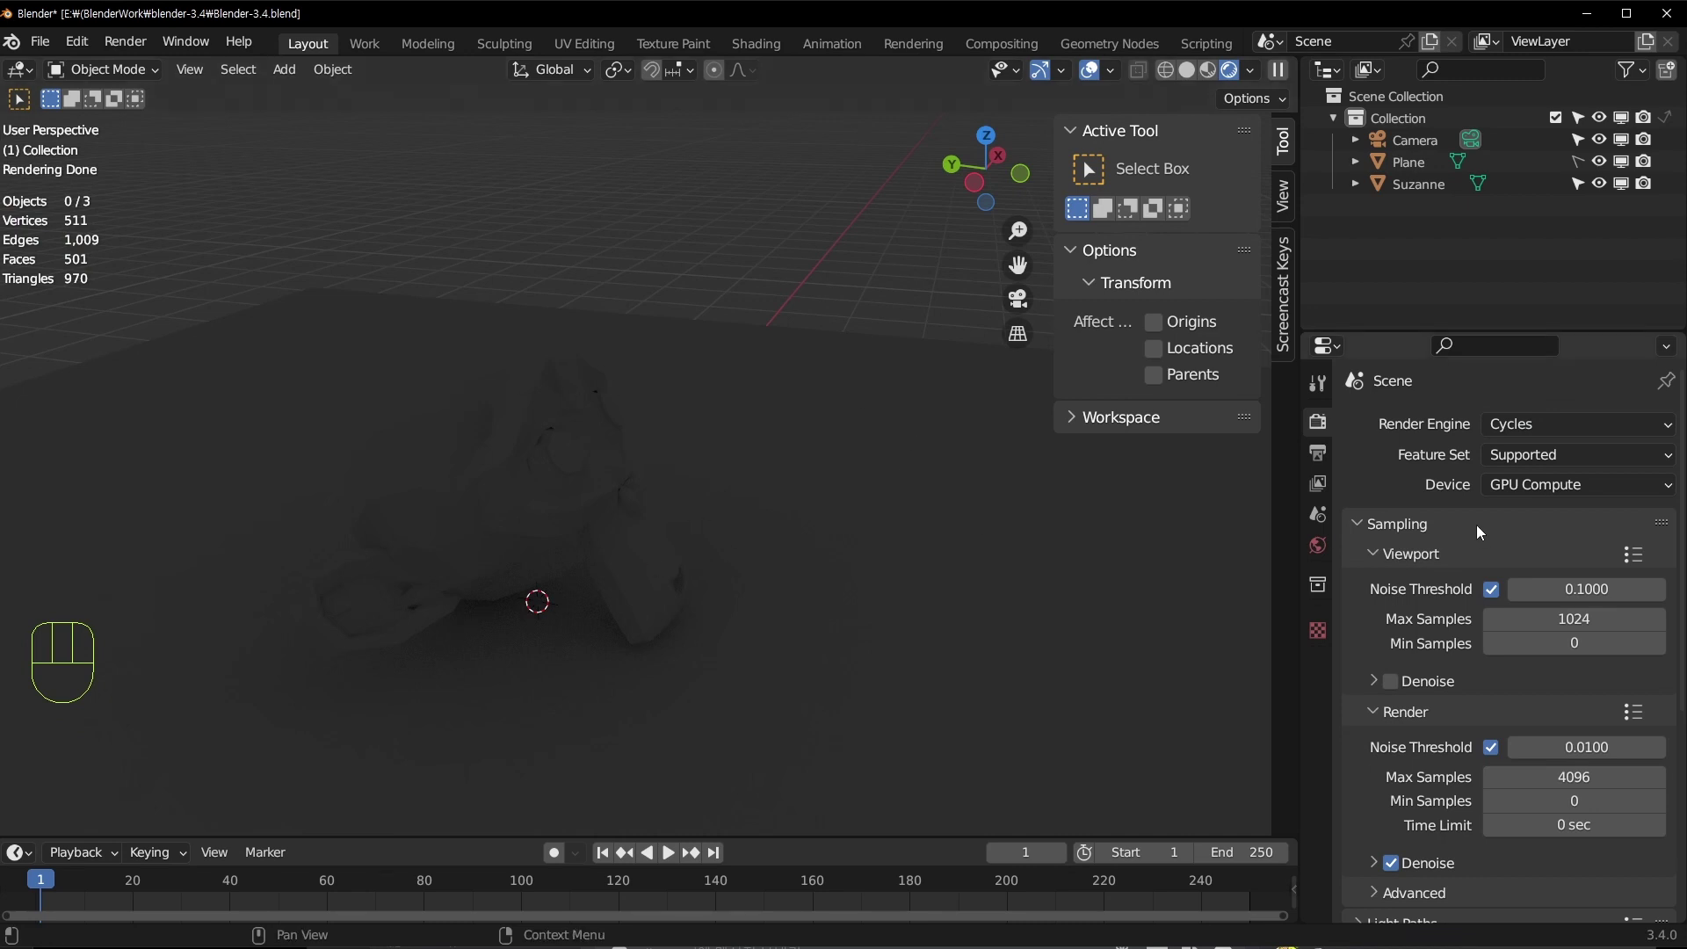
Step: Open the world settings and brighten the background colour from dark to a medium grey
left_click(1317, 546)
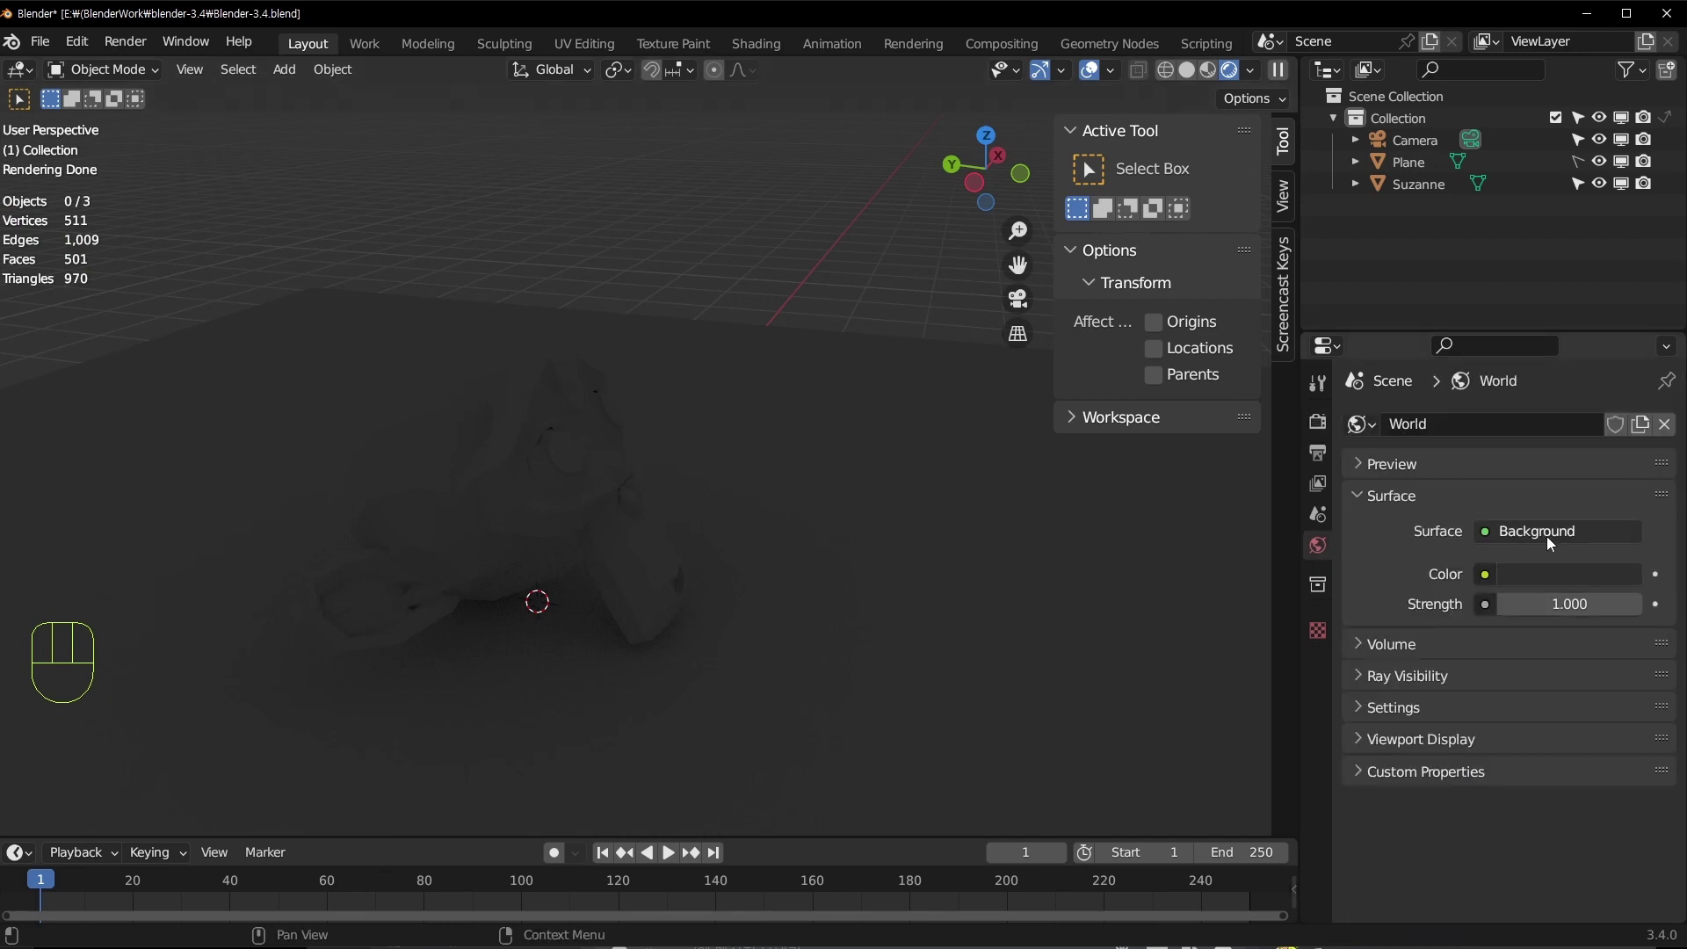
middle_click_drag(801, 275, 1089, 64)
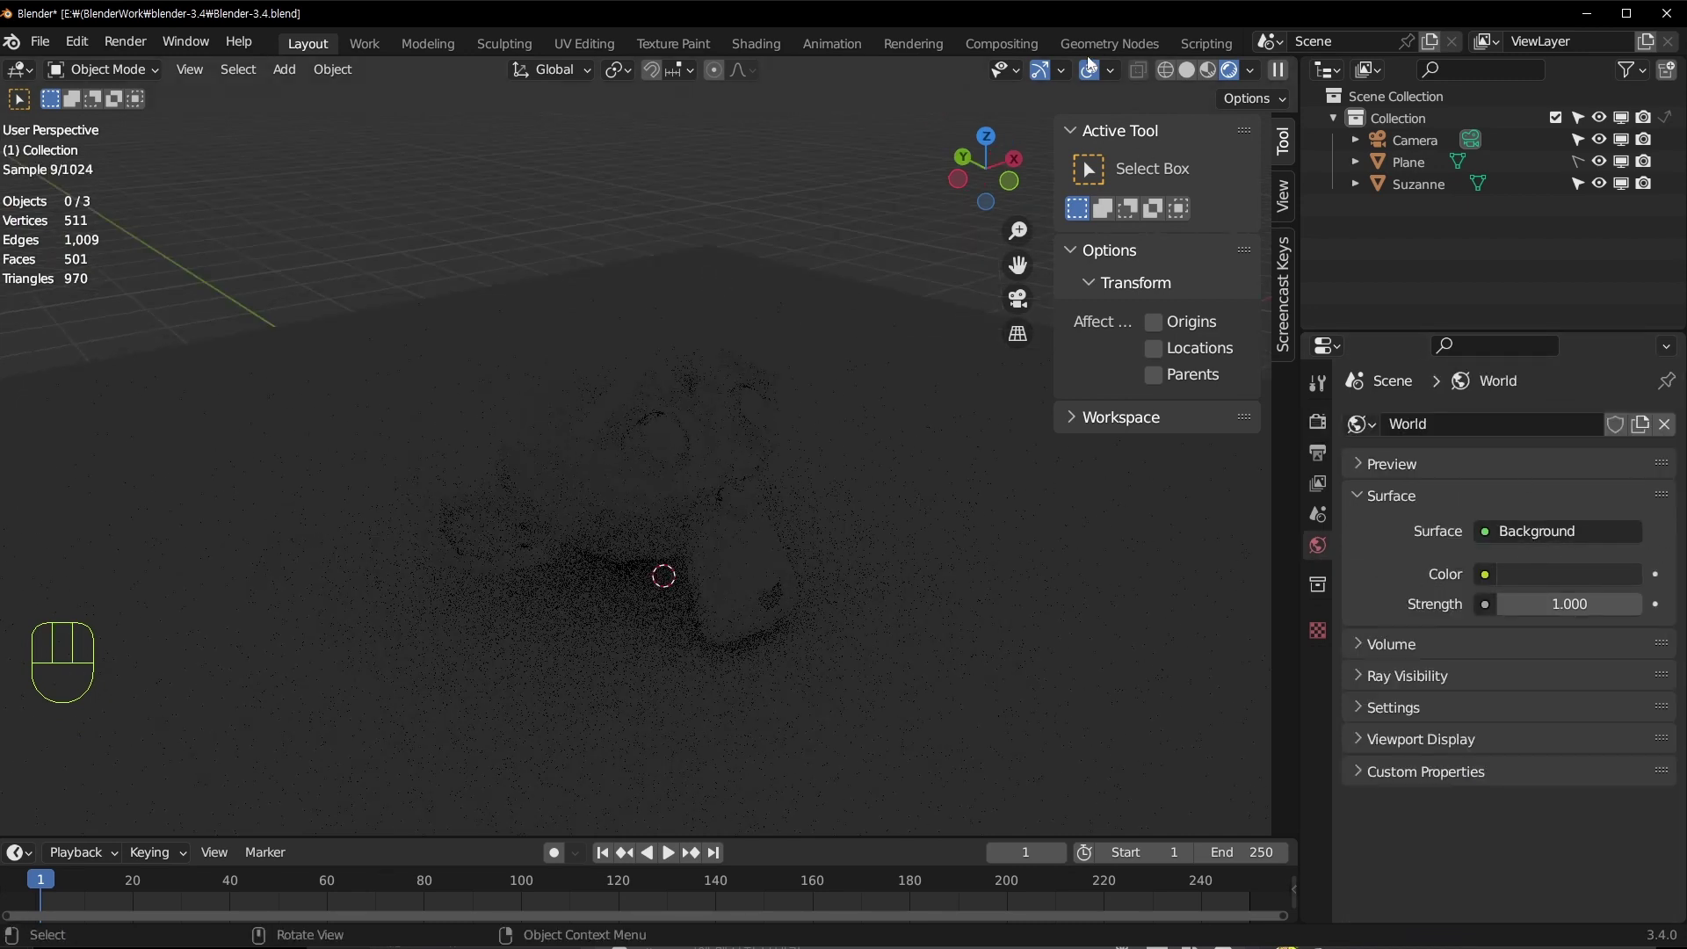
middle_click_drag(670, 329, 989, 394)
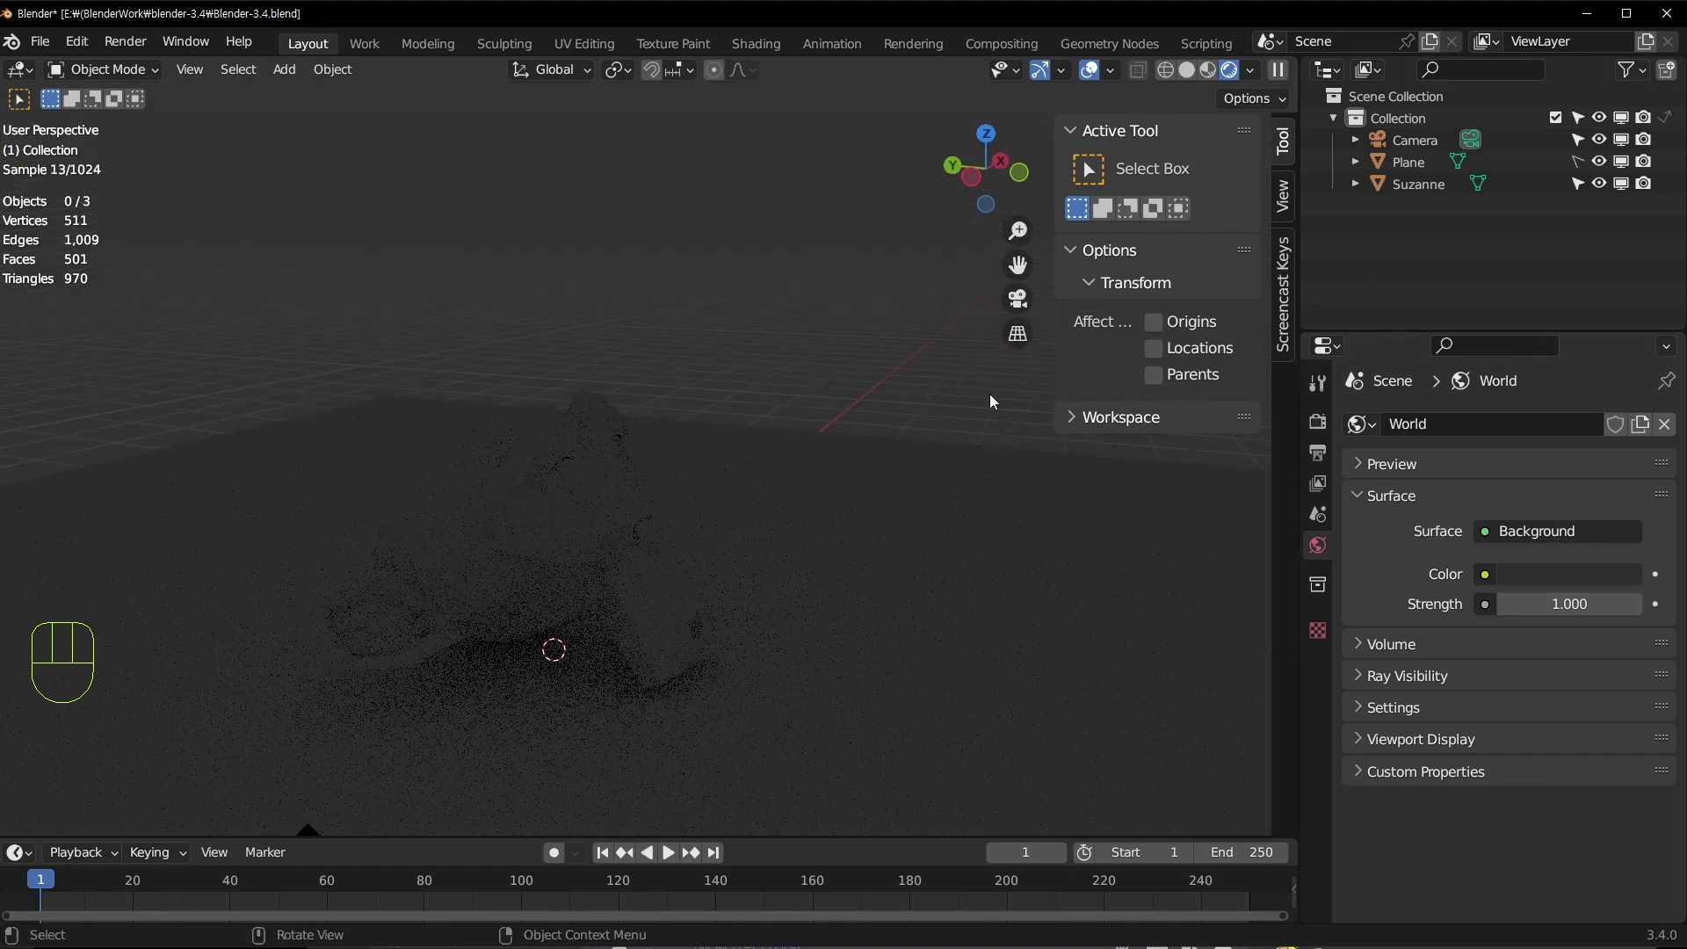
left_click(1525, 575)
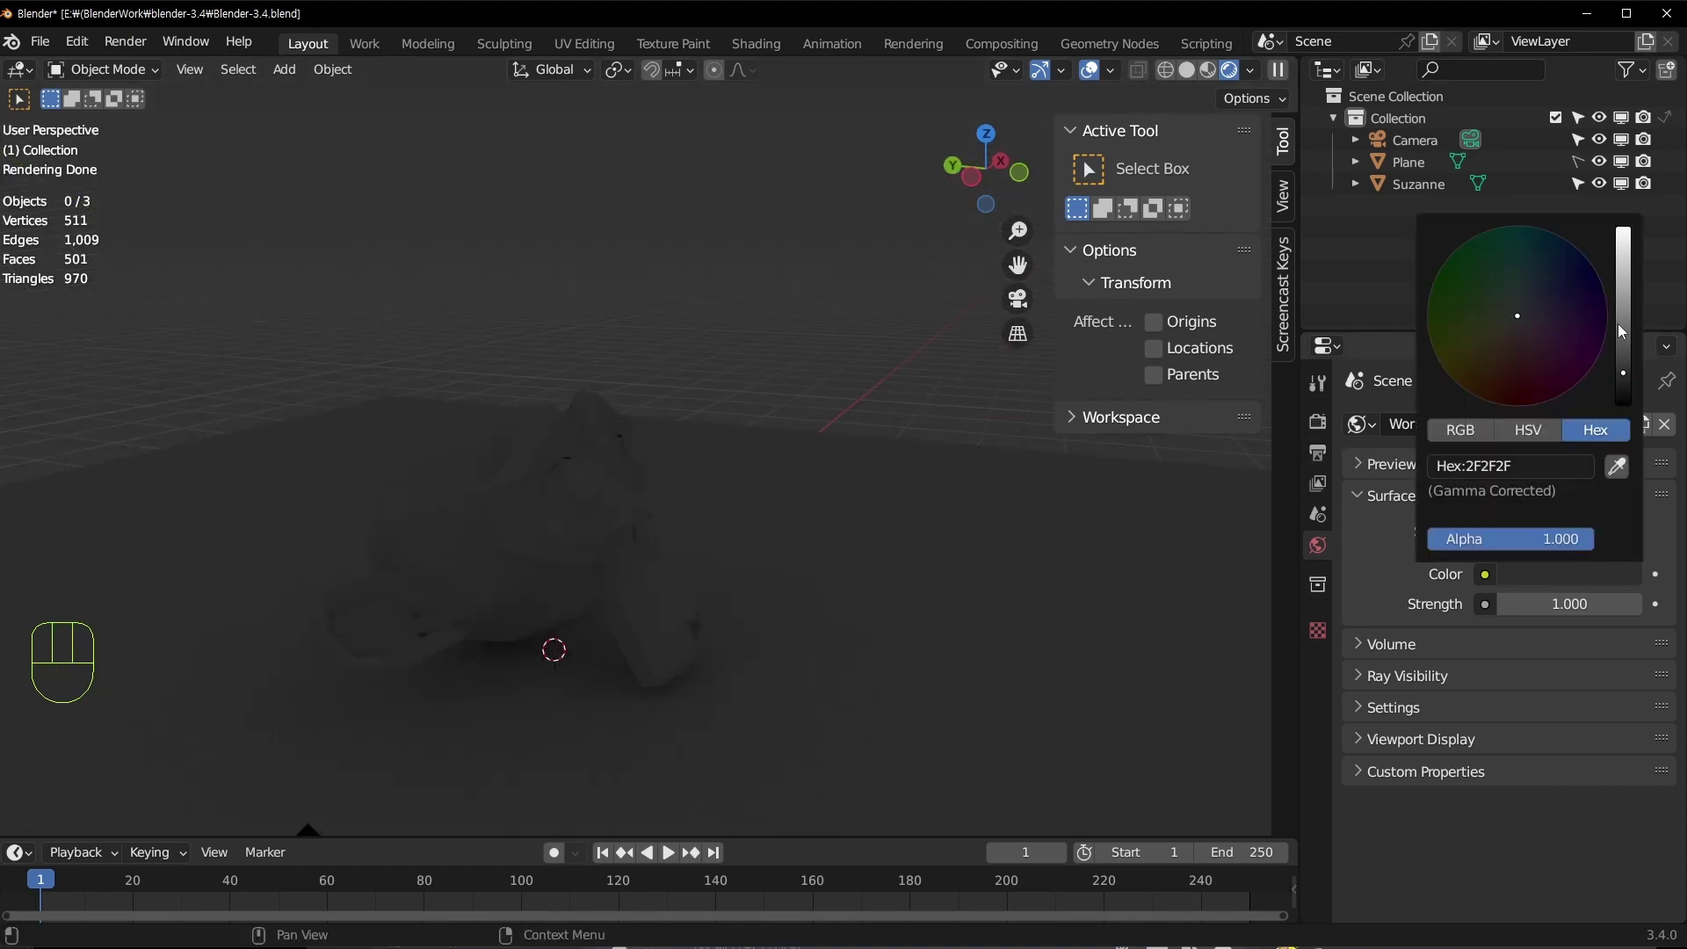
left_click(1618, 325)
mouse_move(1518, 318)
left_mouse_down()
mouse_move(1540, 365)
mouse_move(1515, 314)
left_mouse_up()
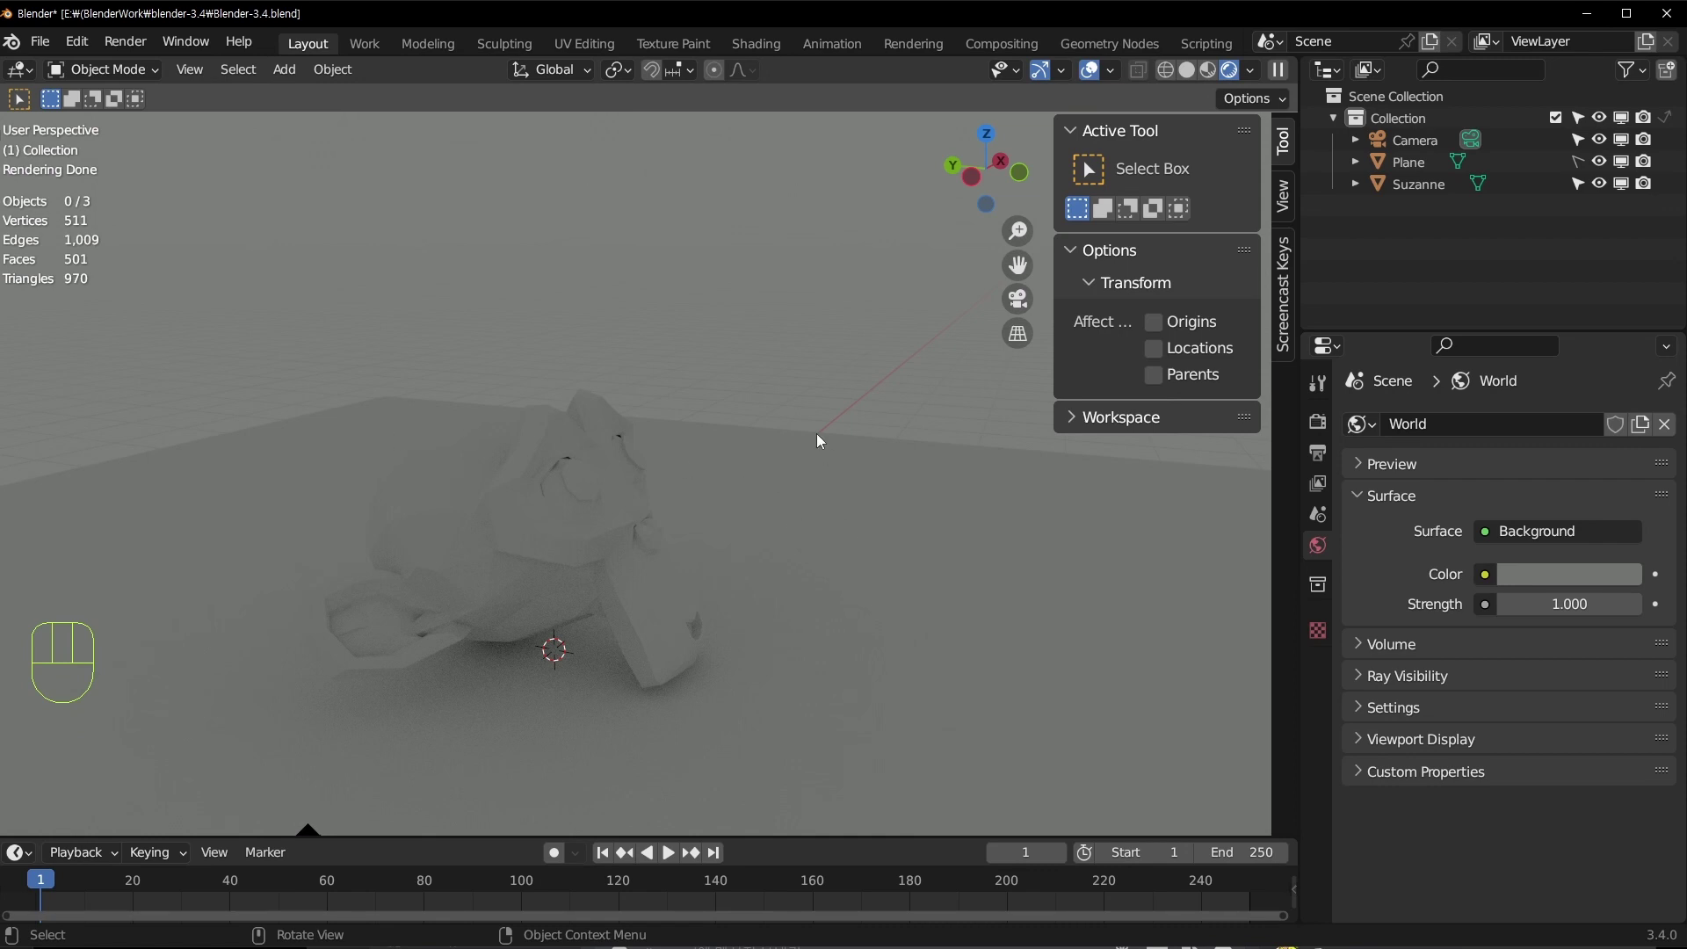
Step: Assign a Sky Texture to the world background colour and hide the viewport sidebar
left_click(1485, 539)
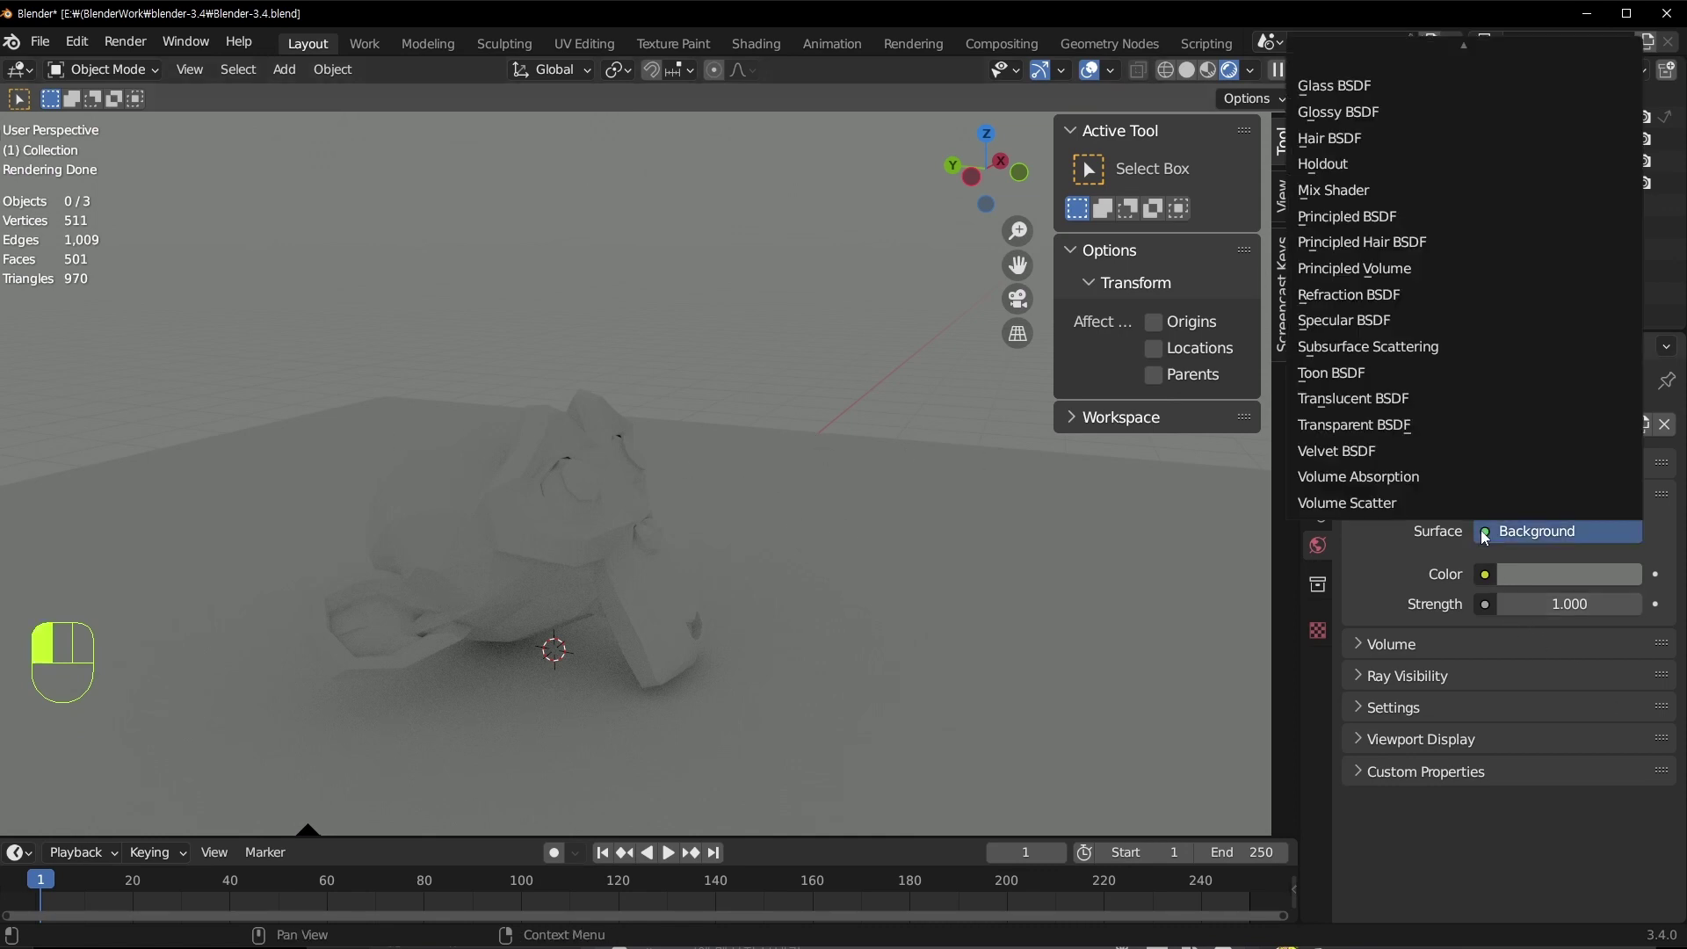
left_click(1481, 536)
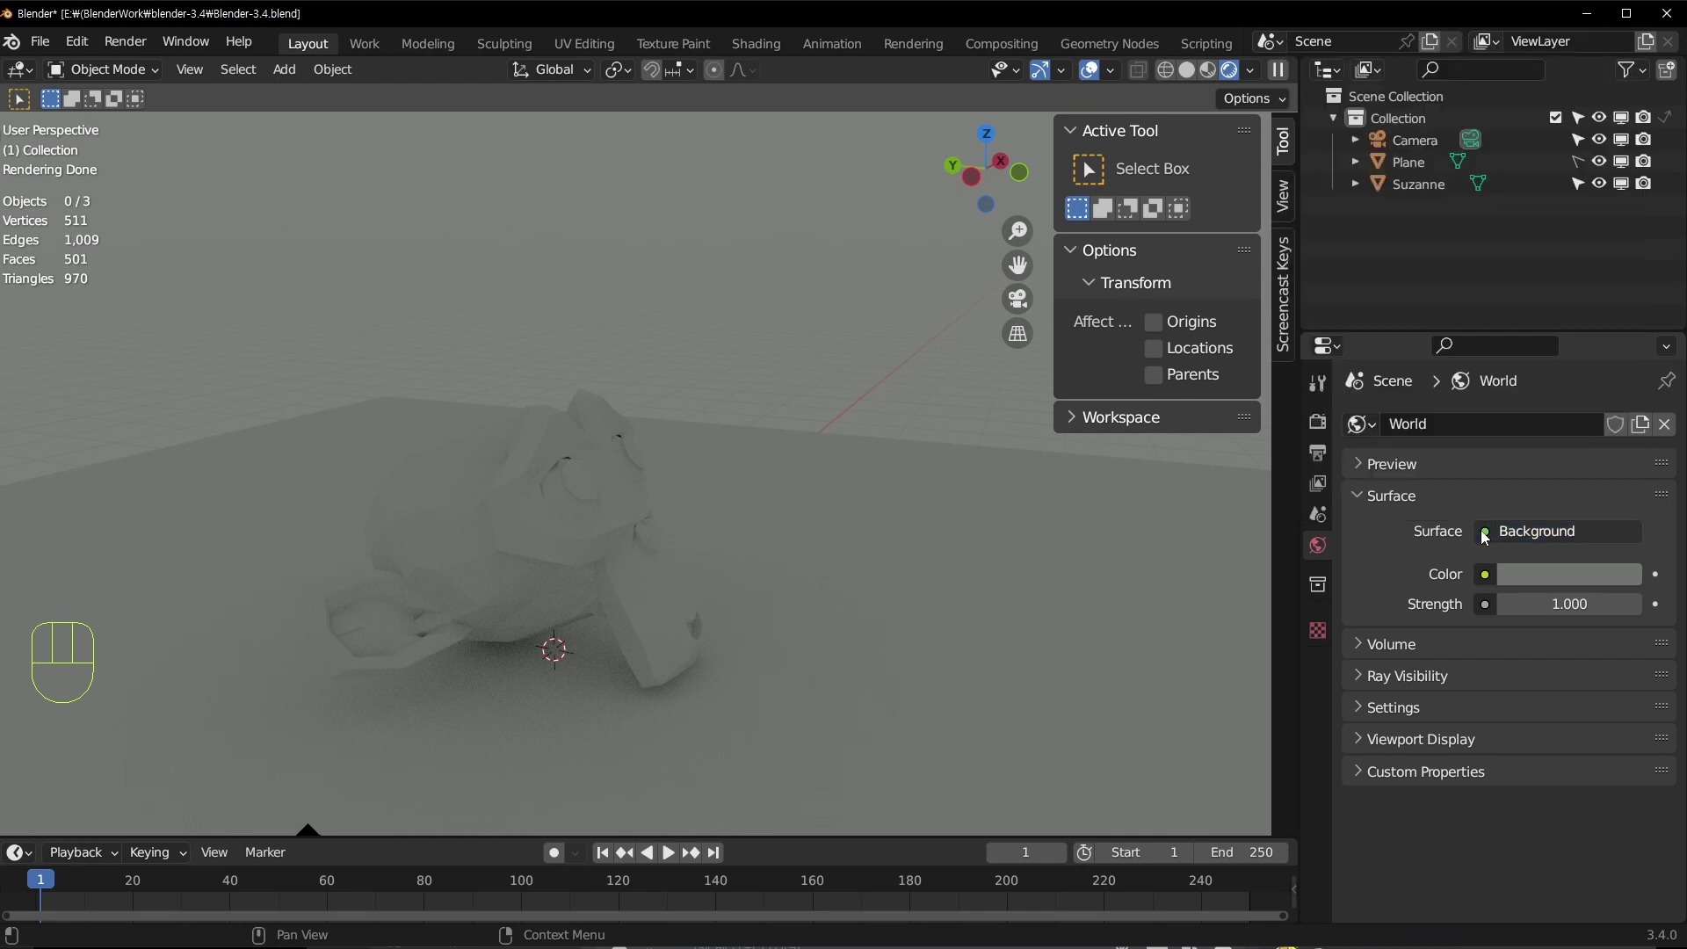
left_click(1488, 580)
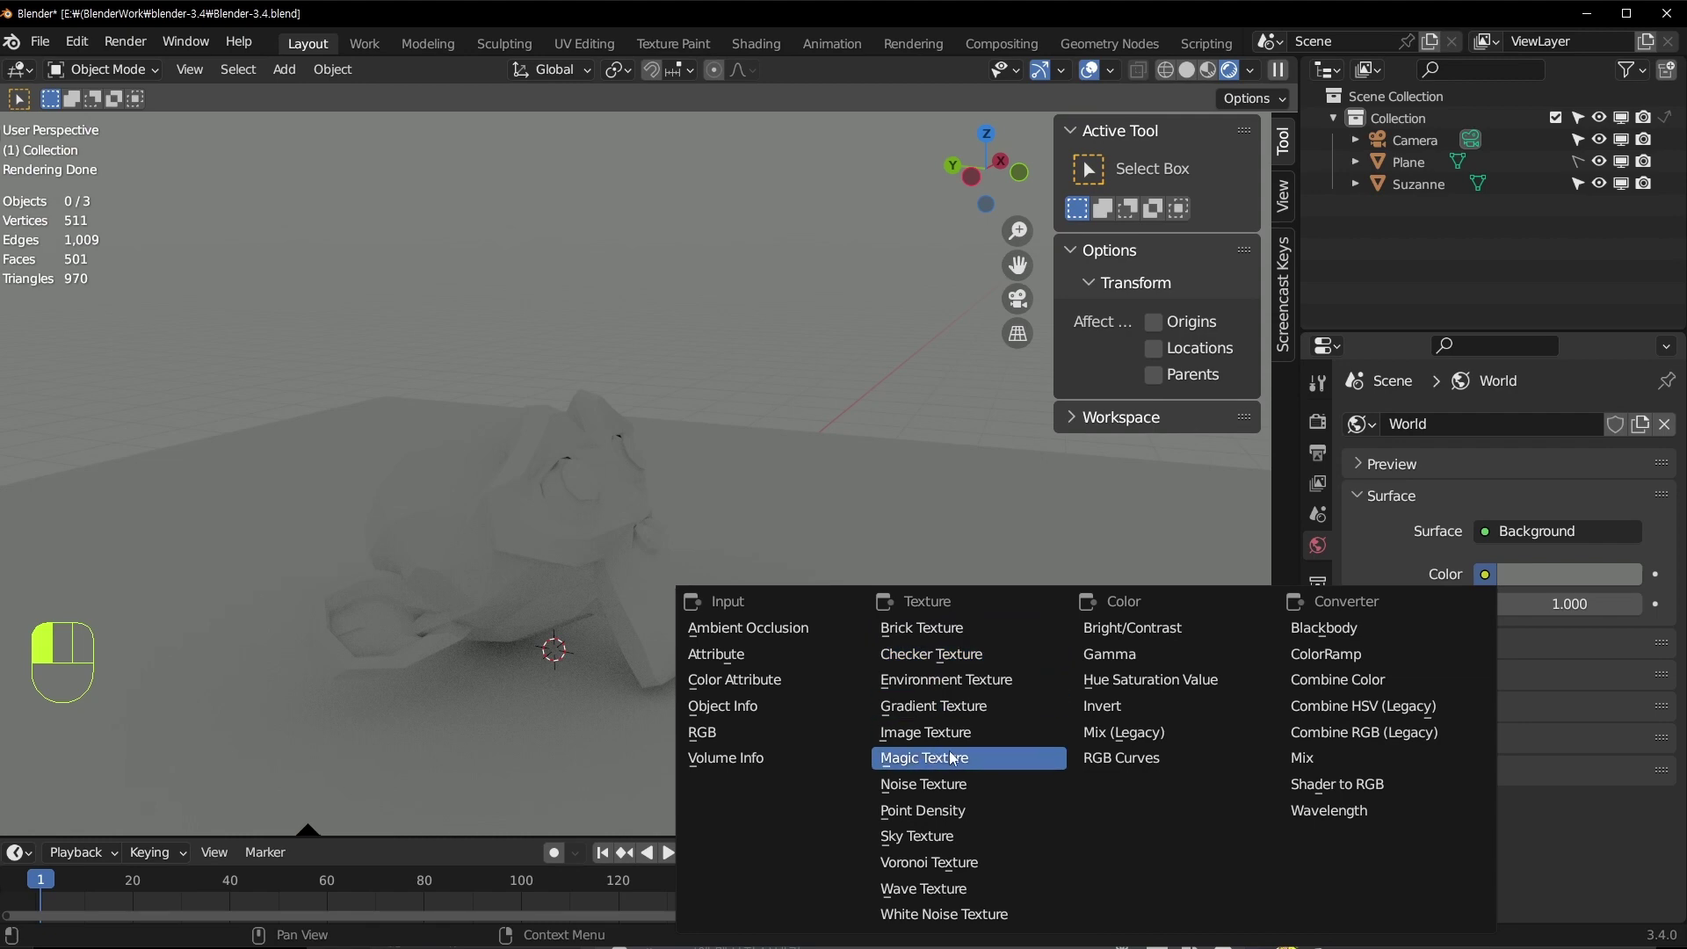
left_click(949, 829)
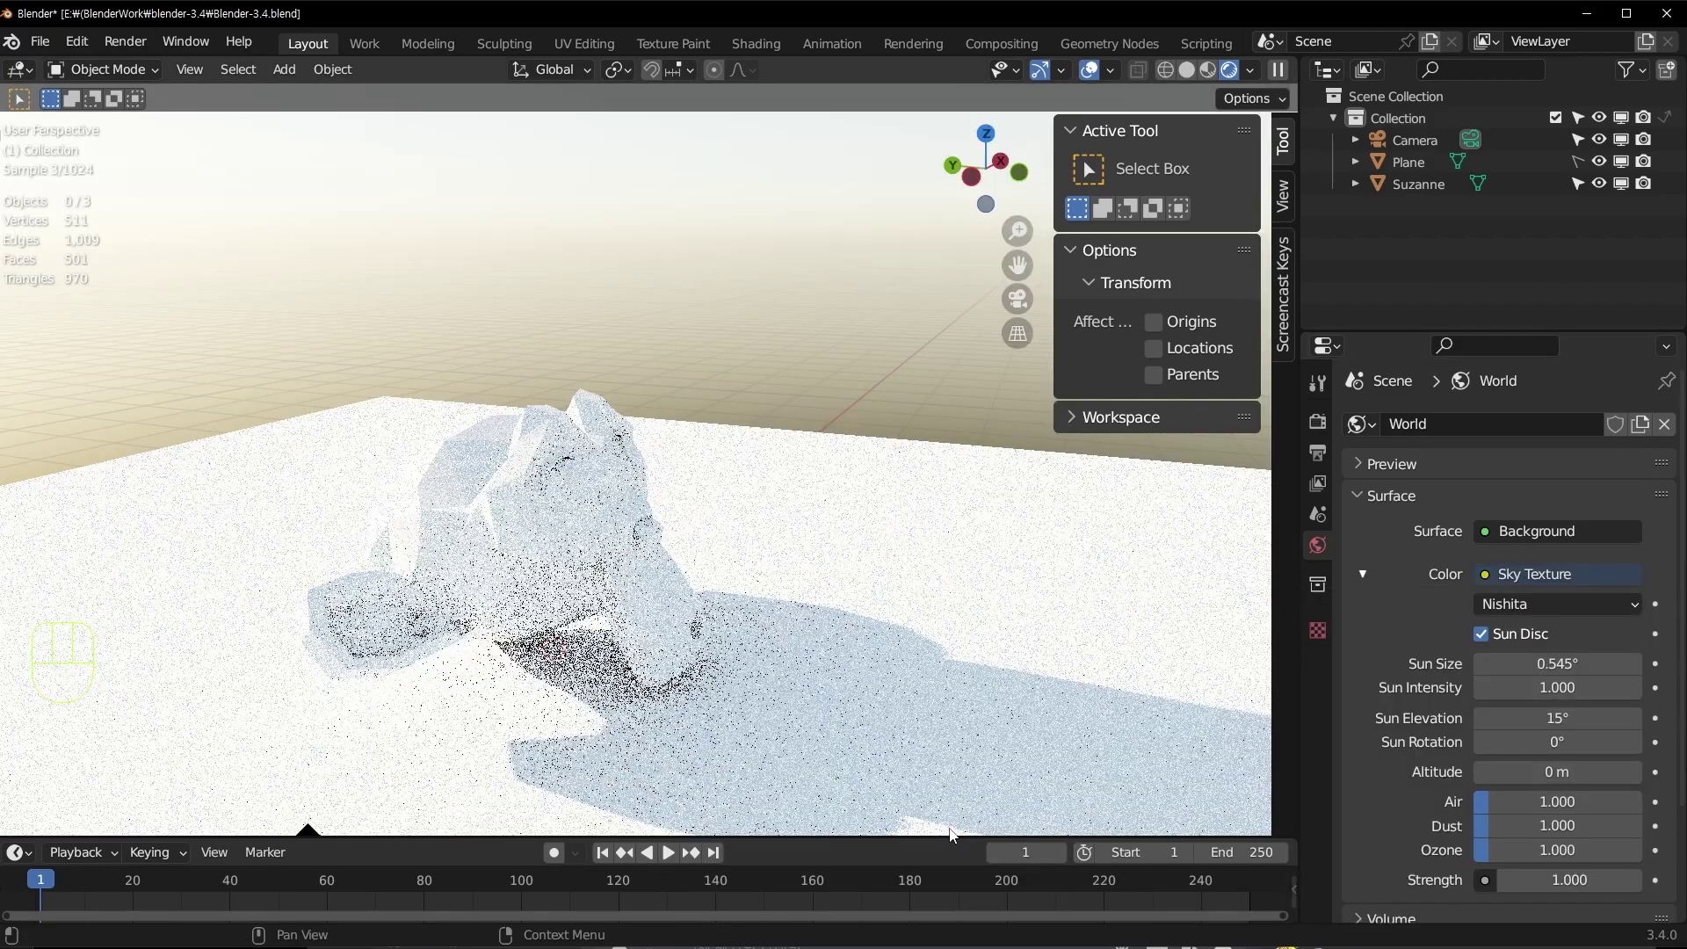
middle_click_drag(981, 575, 915, 577)
key("n")
scroll(862, 564, "up", 2)
Step: Try the Hosek / Wilkie and Preetham sky types, and return the sky texture to Nishita
left_click(1550, 604)
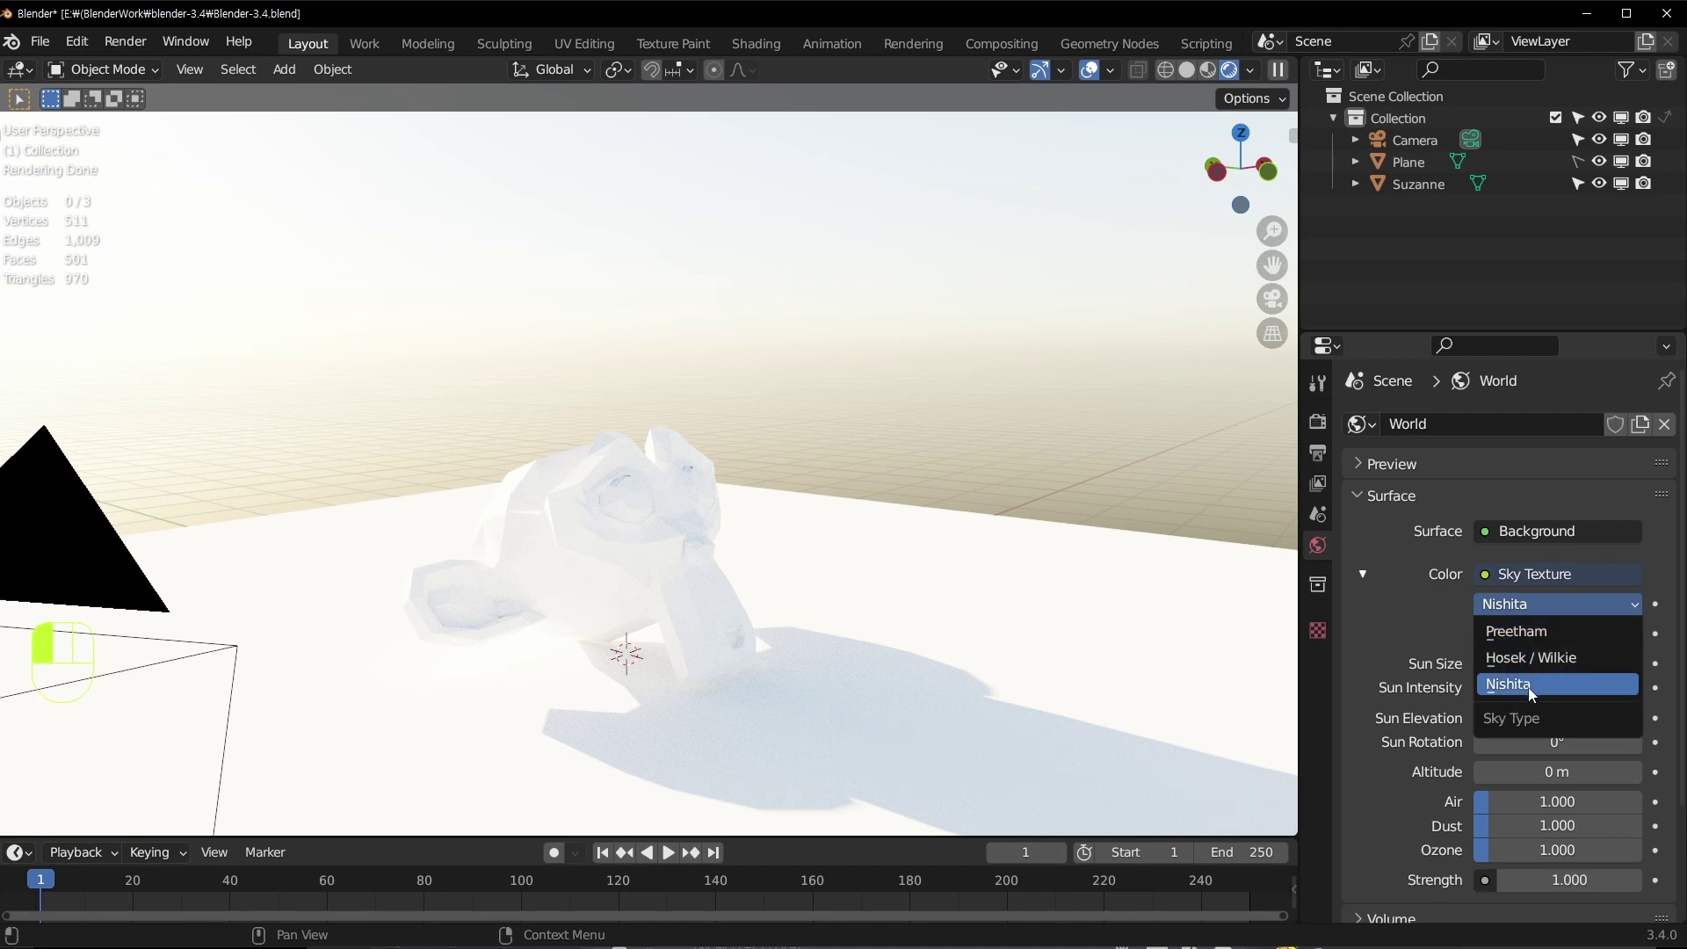
left_click(1543, 671)
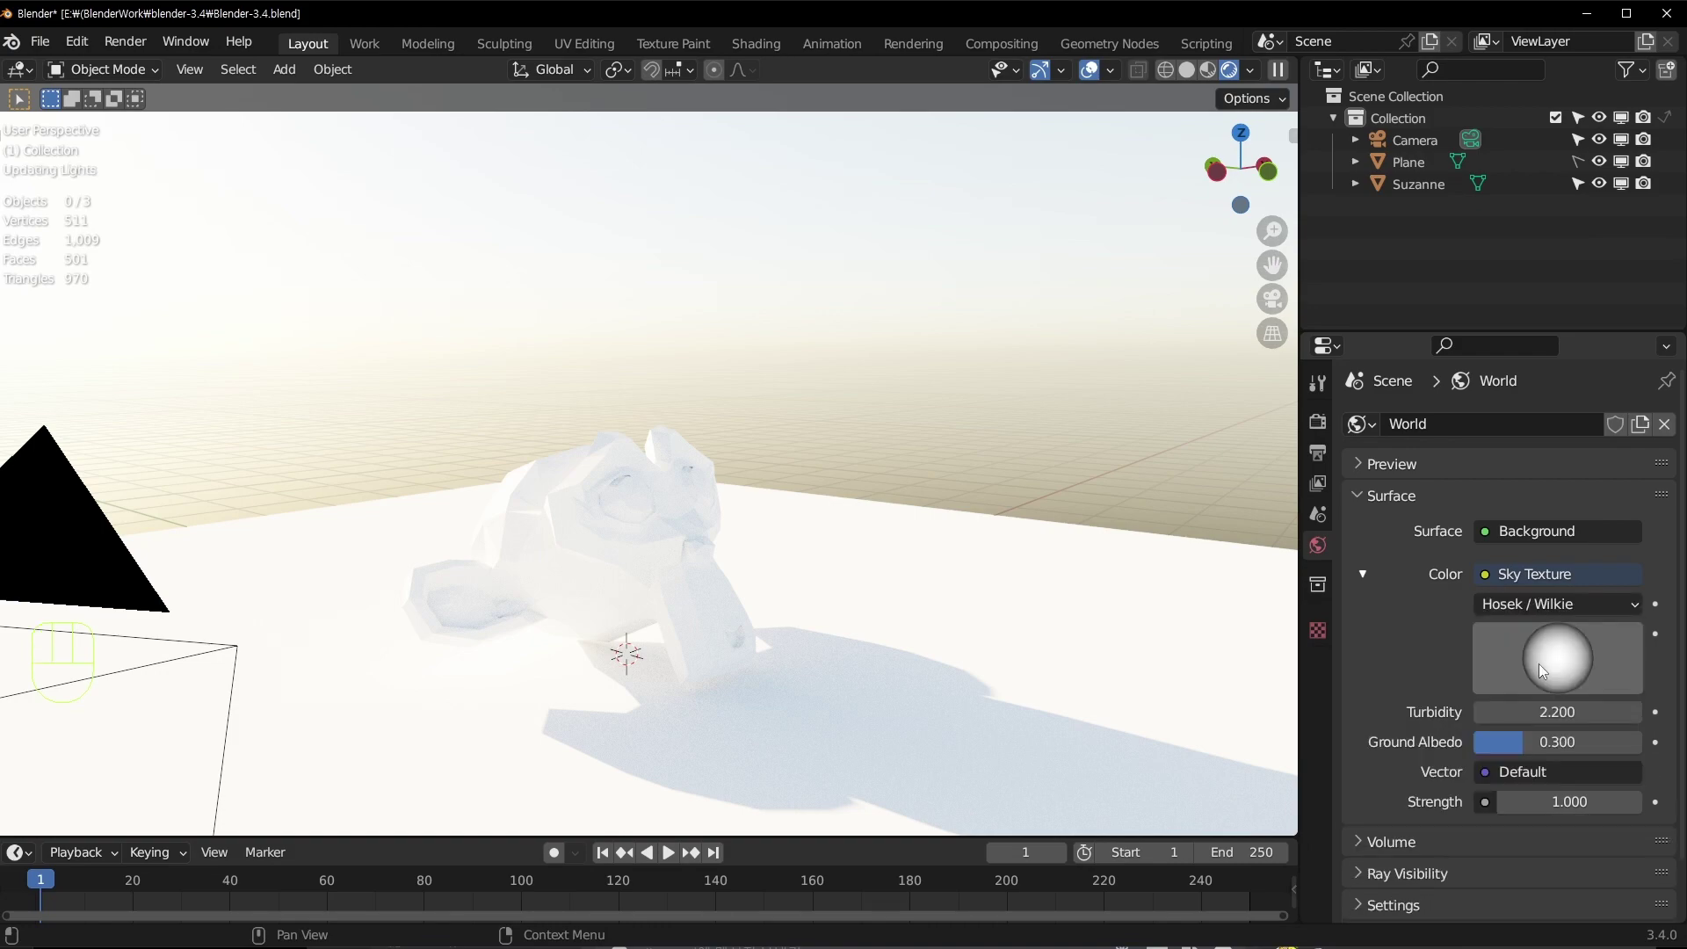
middle_click_drag(913, 483, 839, 538)
left_click(1595, 603)
left_click(1563, 631)
left_click(1575, 603)
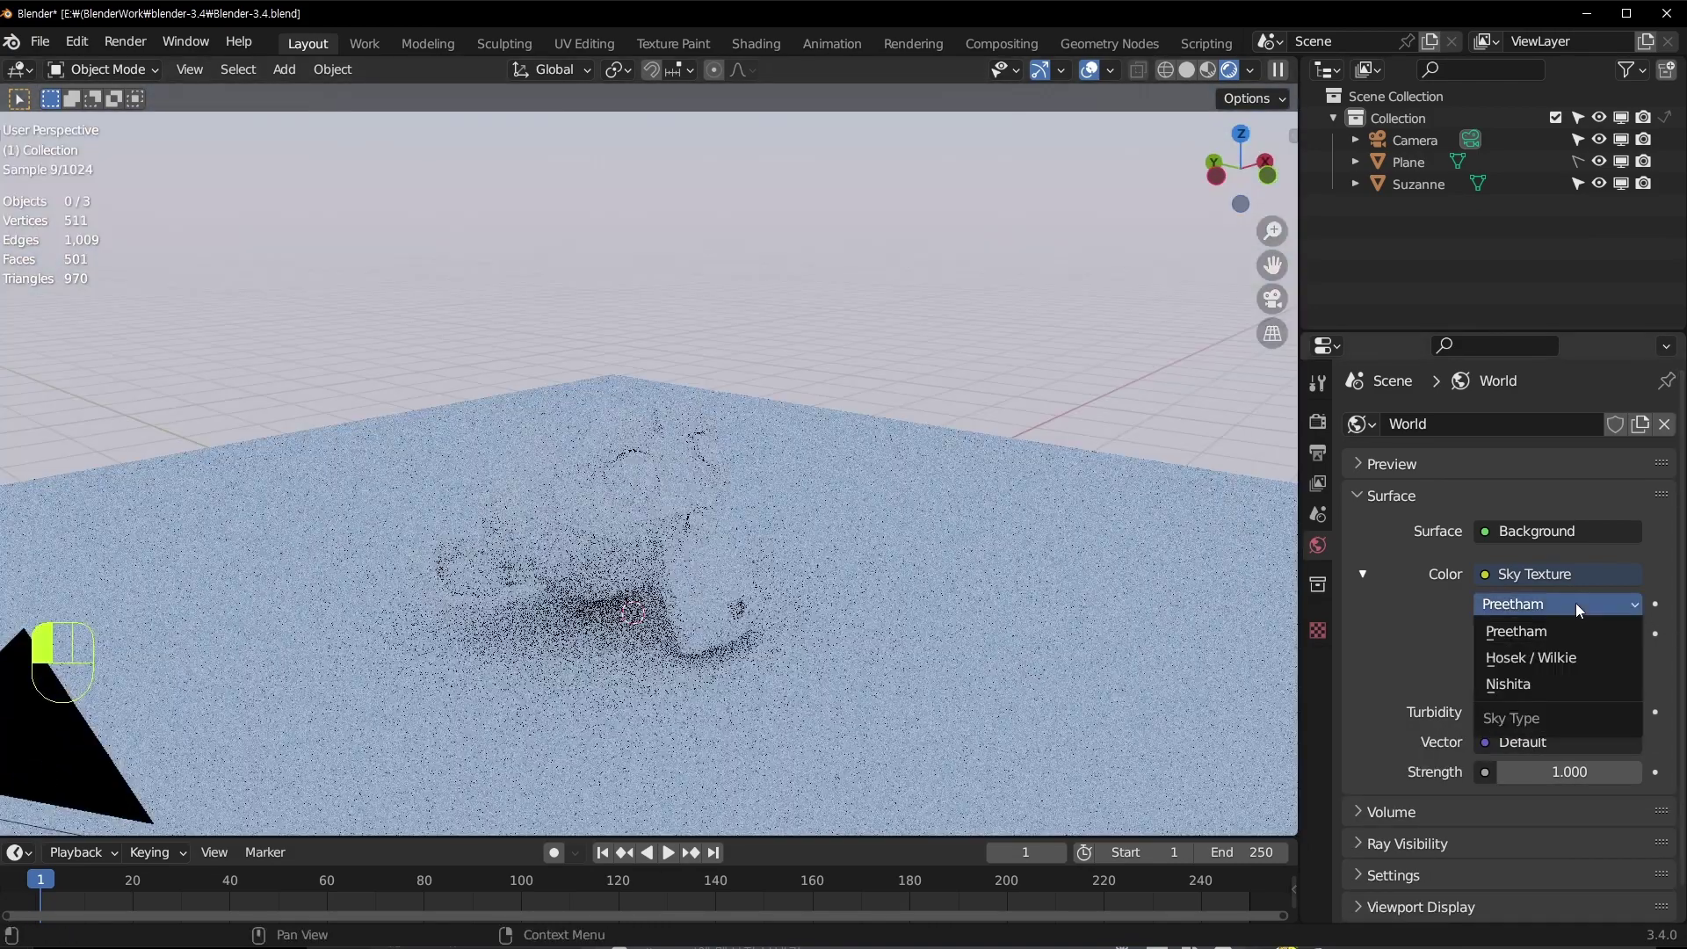
left_click(1559, 683)
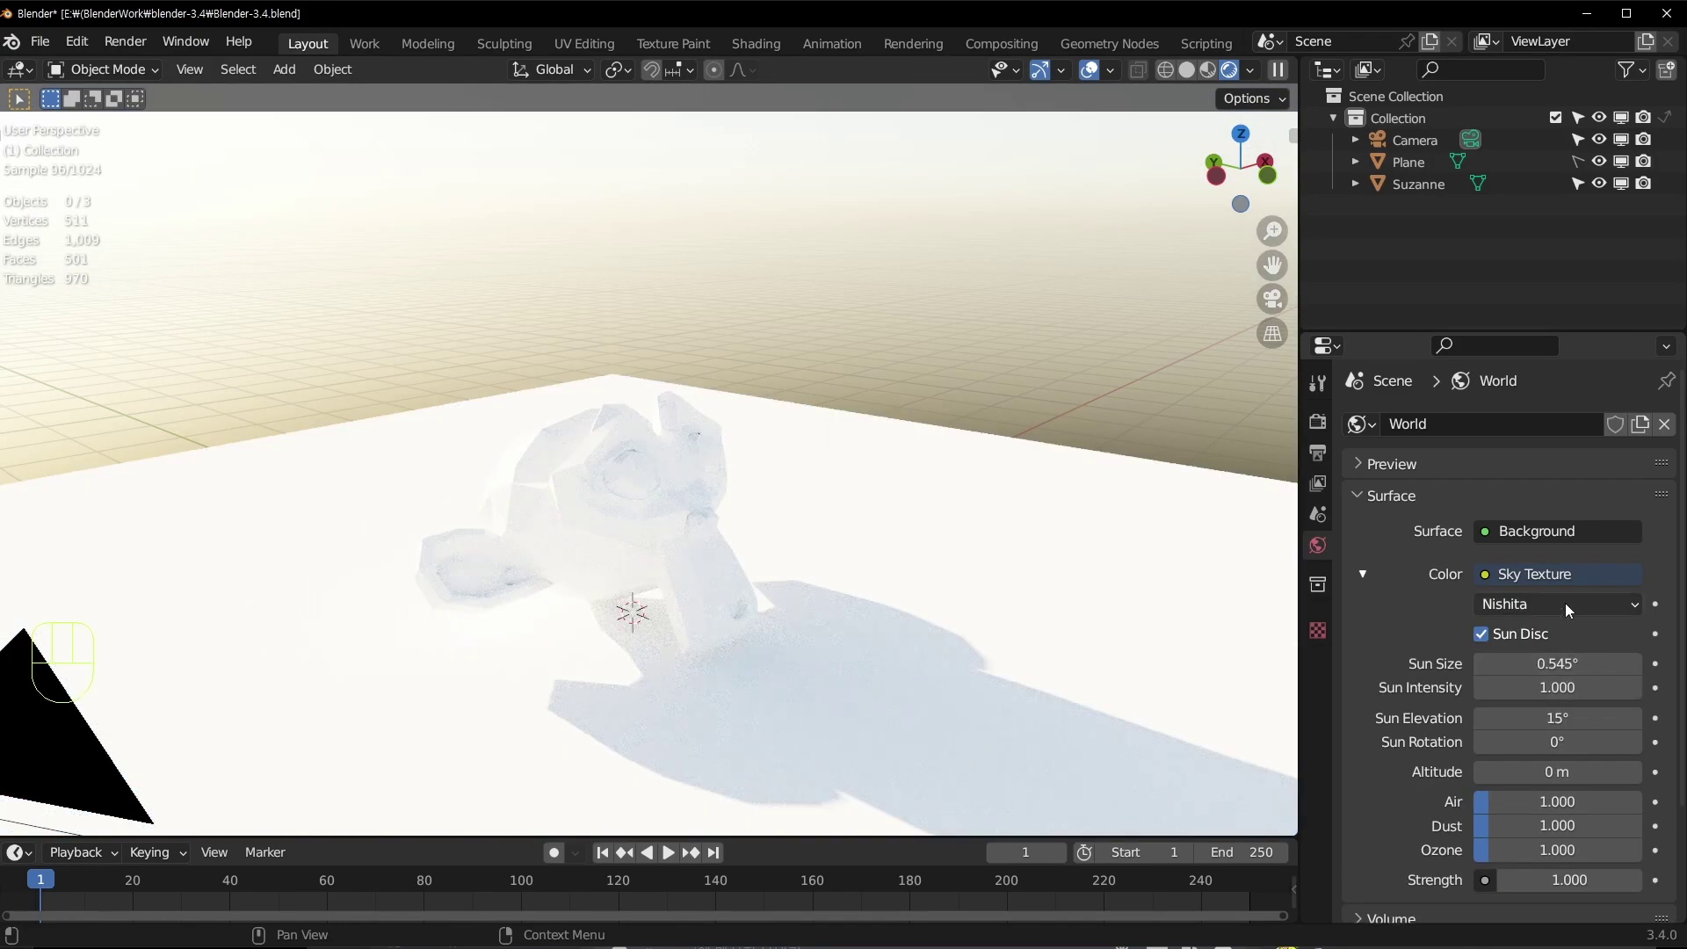
Step: Set the sky type to Hosek / Wilkie and view Suzanne from a lower angle
scroll(1552, 639, "down", 2)
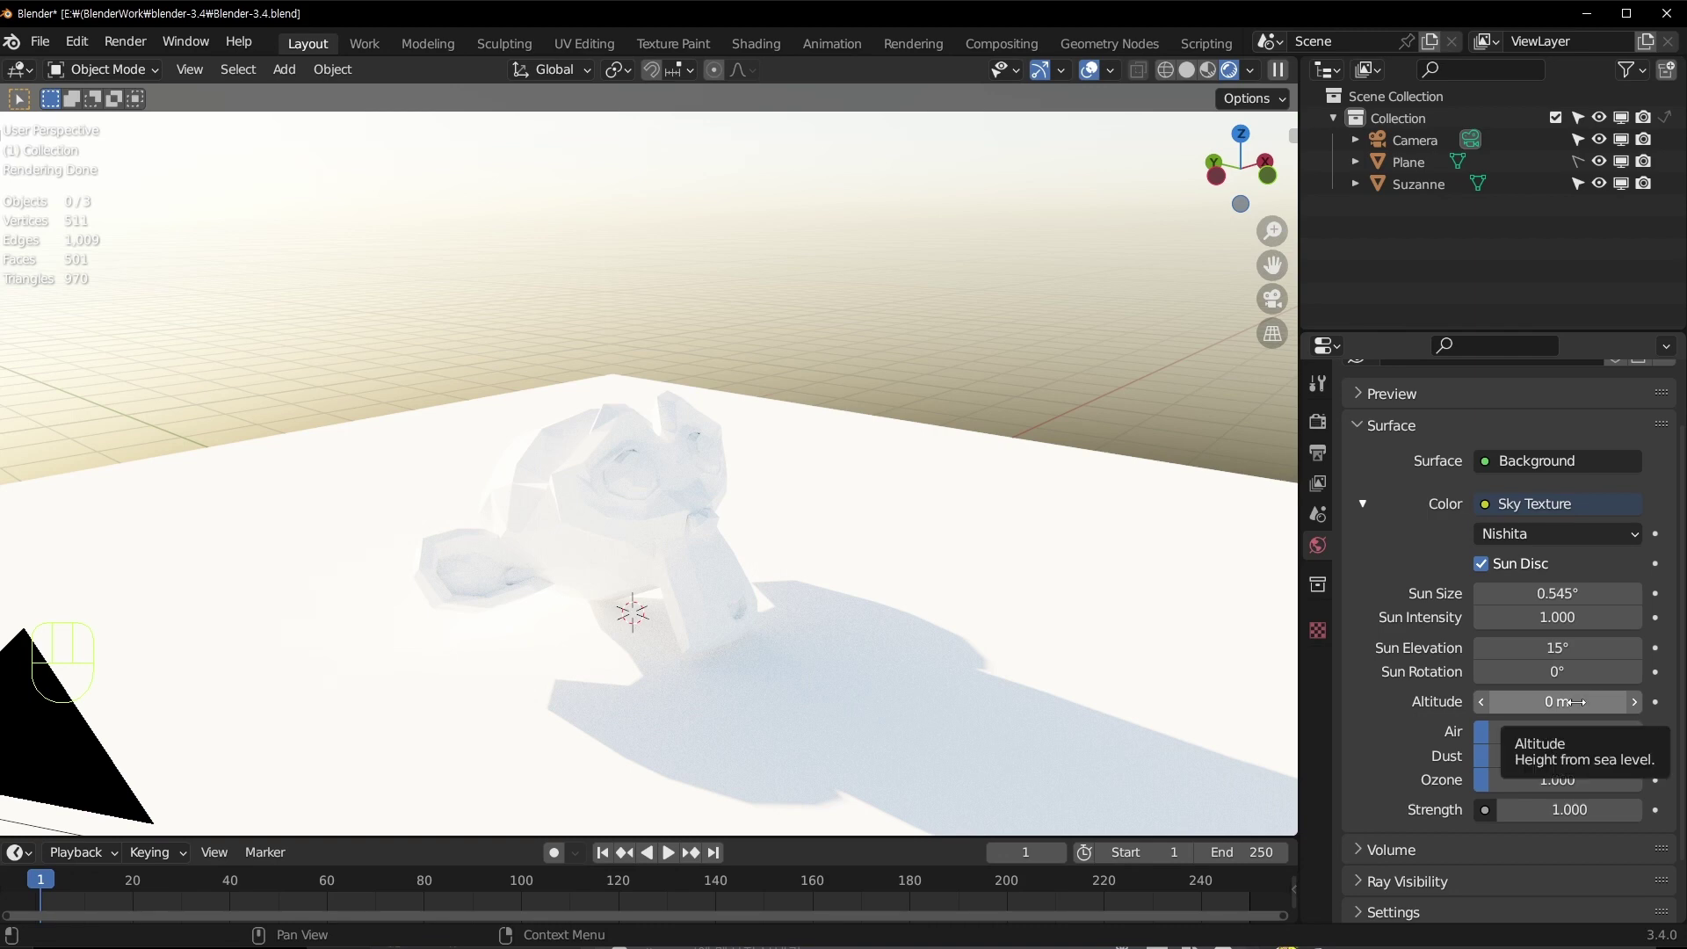
left_click(1553, 533)
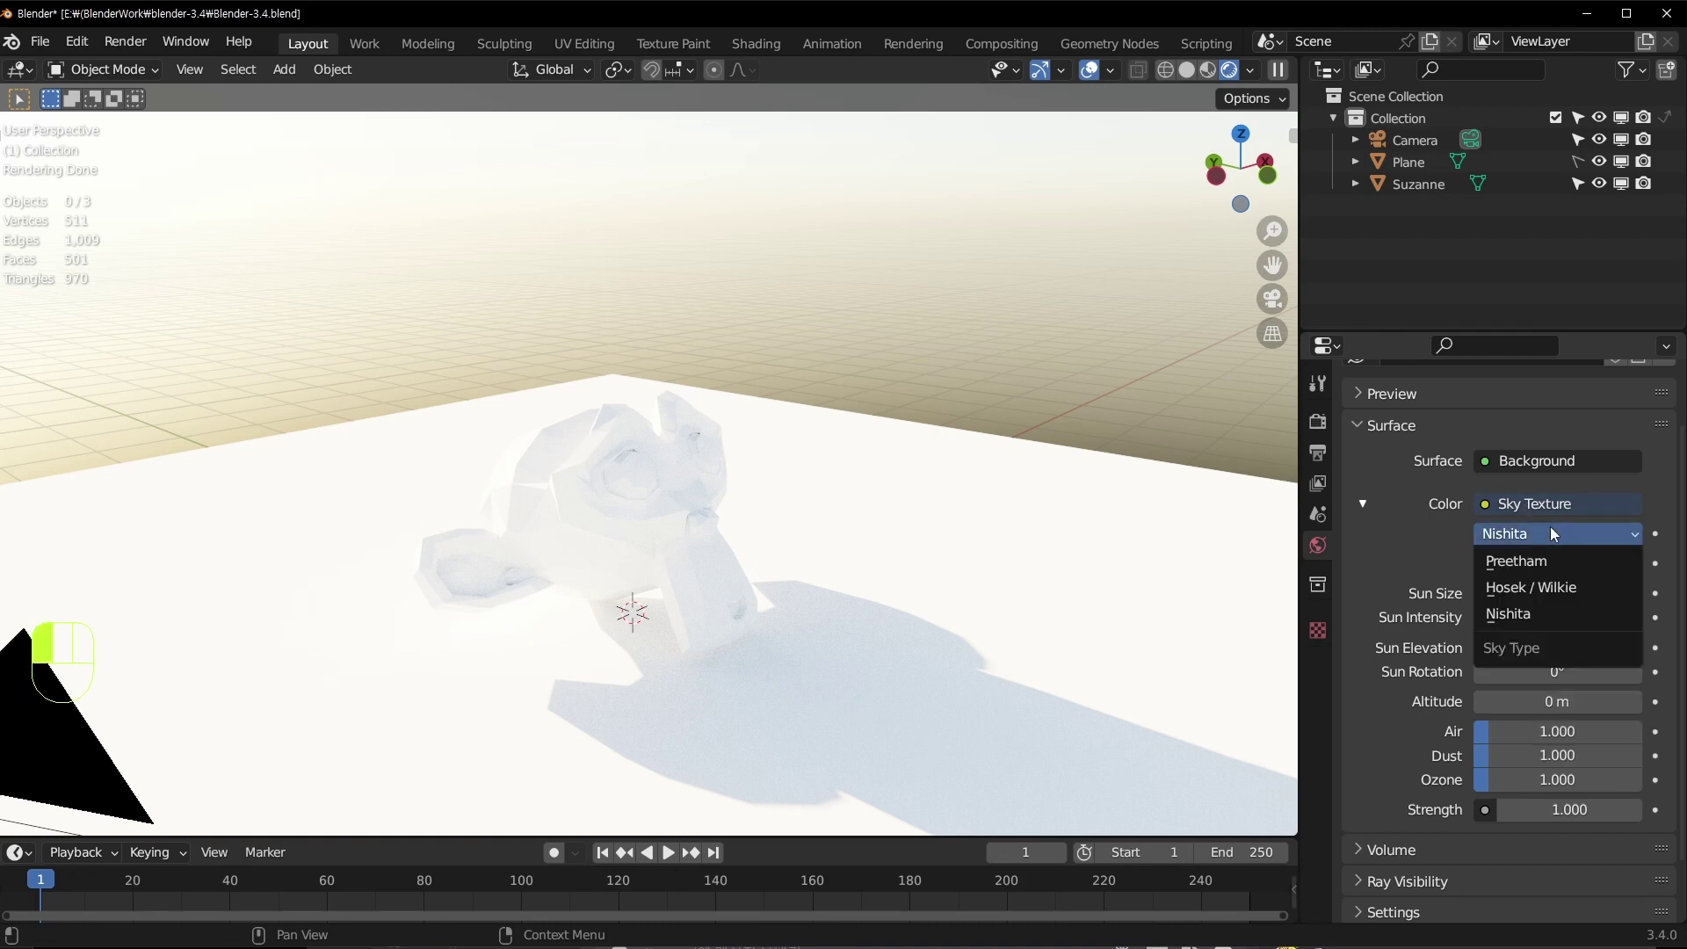
left_click(1545, 597)
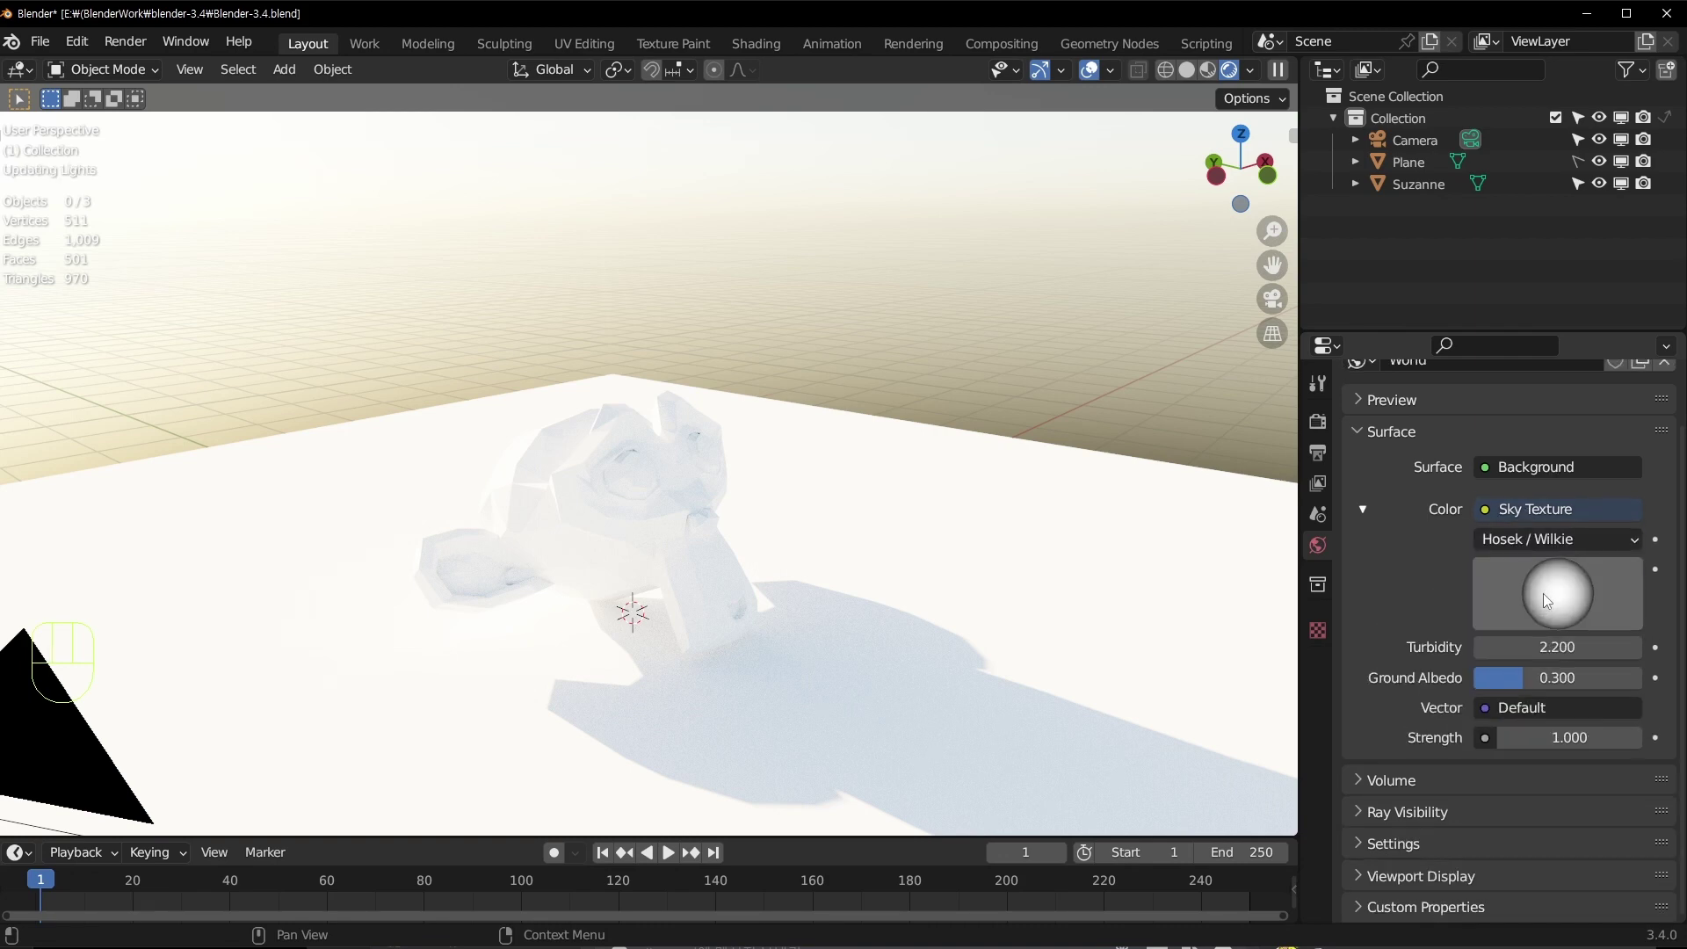
middle_click_drag(1023, 454, 967, 443)
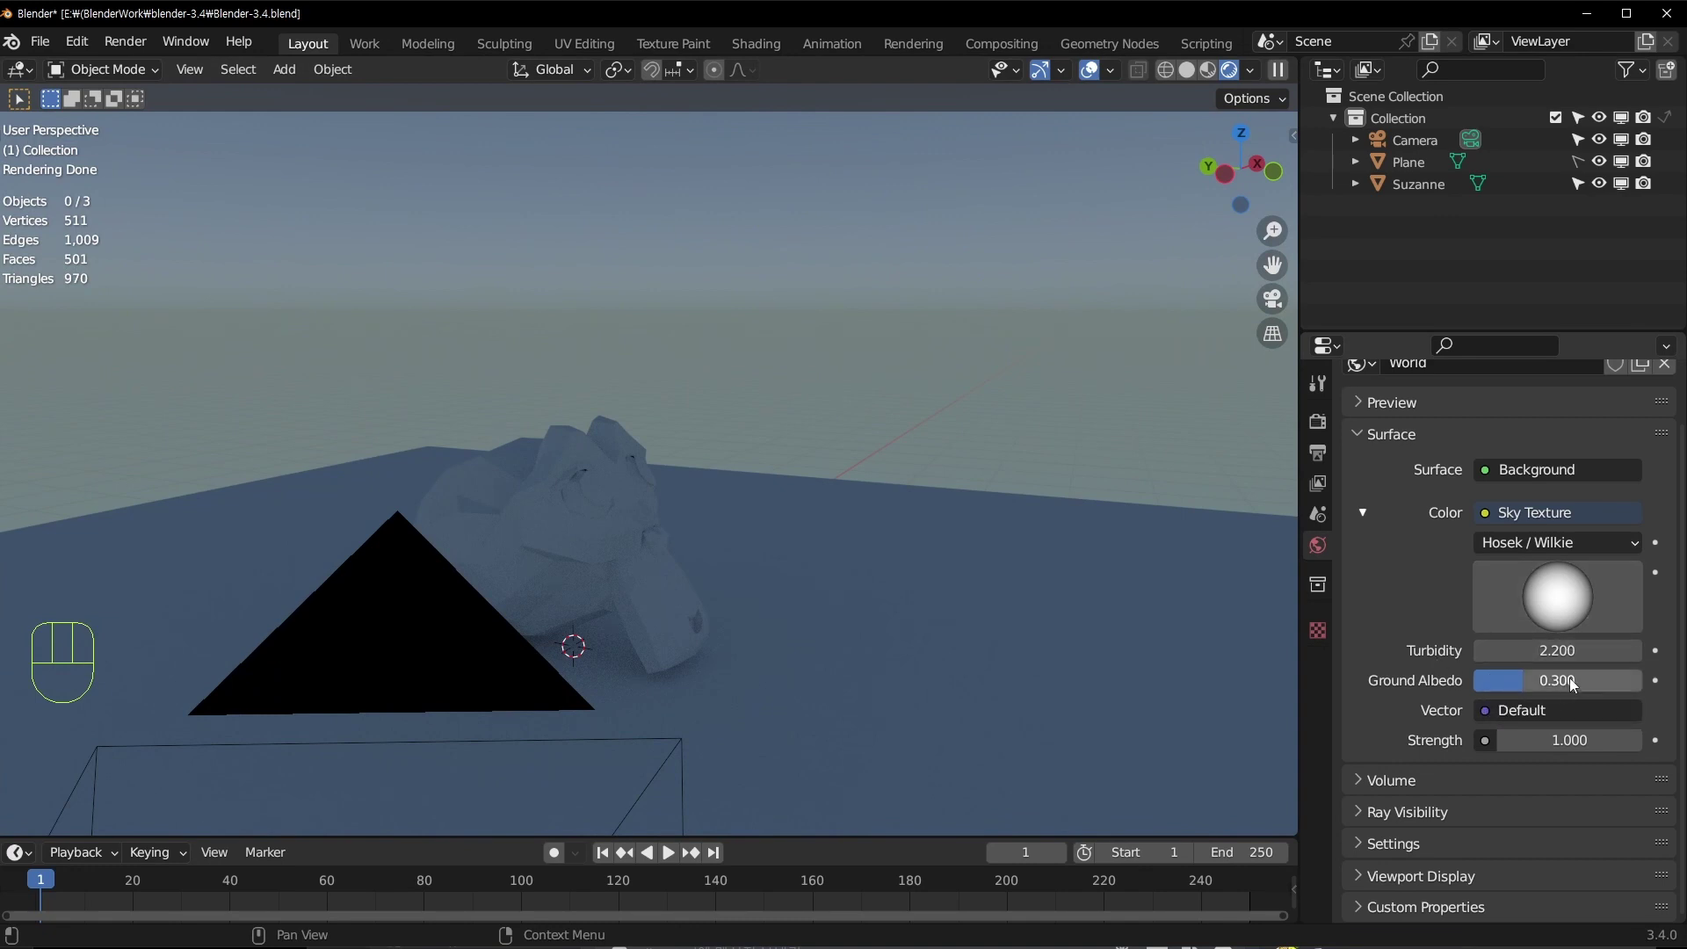
Step: Raise the world strength to 2.2 and tilt the Hosek / Wilkie sun direction down toward the horizon
left_click_drag(1566, 738, 1516, 739)
mouse_move(1567, 592)
left_mouse_down()
mouse_move(1520, 606)
mouse_move(1553, 608)
mouse_move(1535, 586)
mouse_move(1546, 630)
left_mouse_up()
left_click_drag(1045, 516, 878, 479)
middle_click_drag(738, 455, 1031, 447)
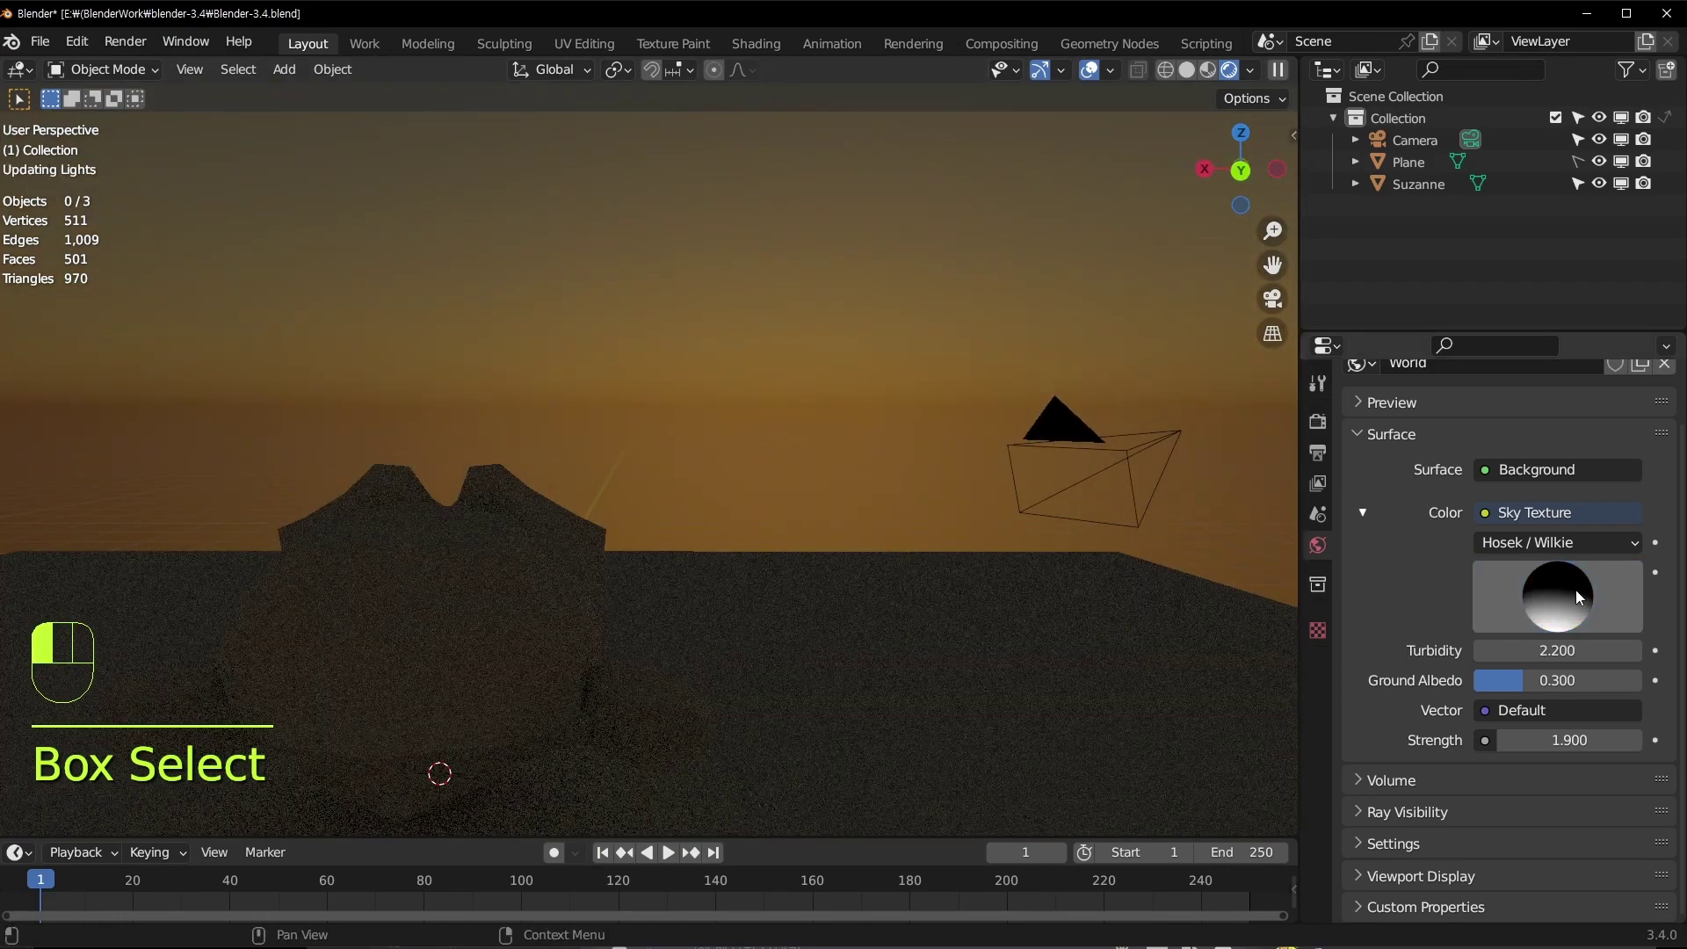
left_click_drag(1574, 598, 1569, 606)
middle_click_drag(1225, 535, 963, 441)
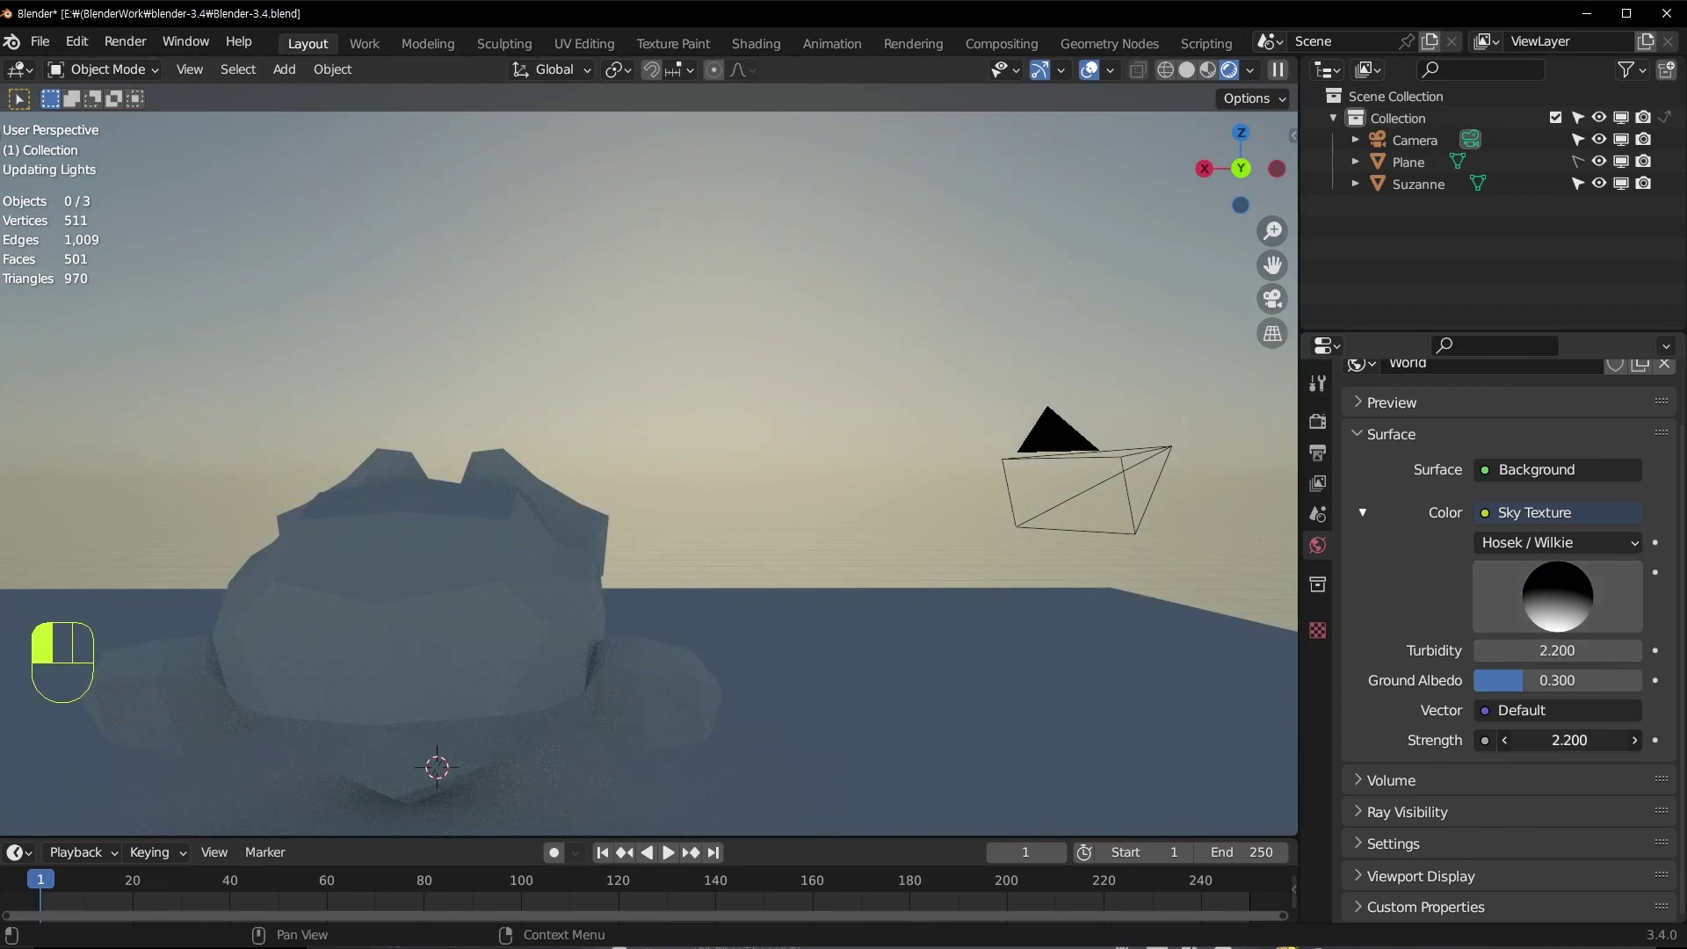
left_click(1569, 739)
Step: Turn the Hosek / Wilkie sun direction back up to a higher daylight position
left_click(1561, 580)
left_click_drag(1561, 599, 1572, 588)
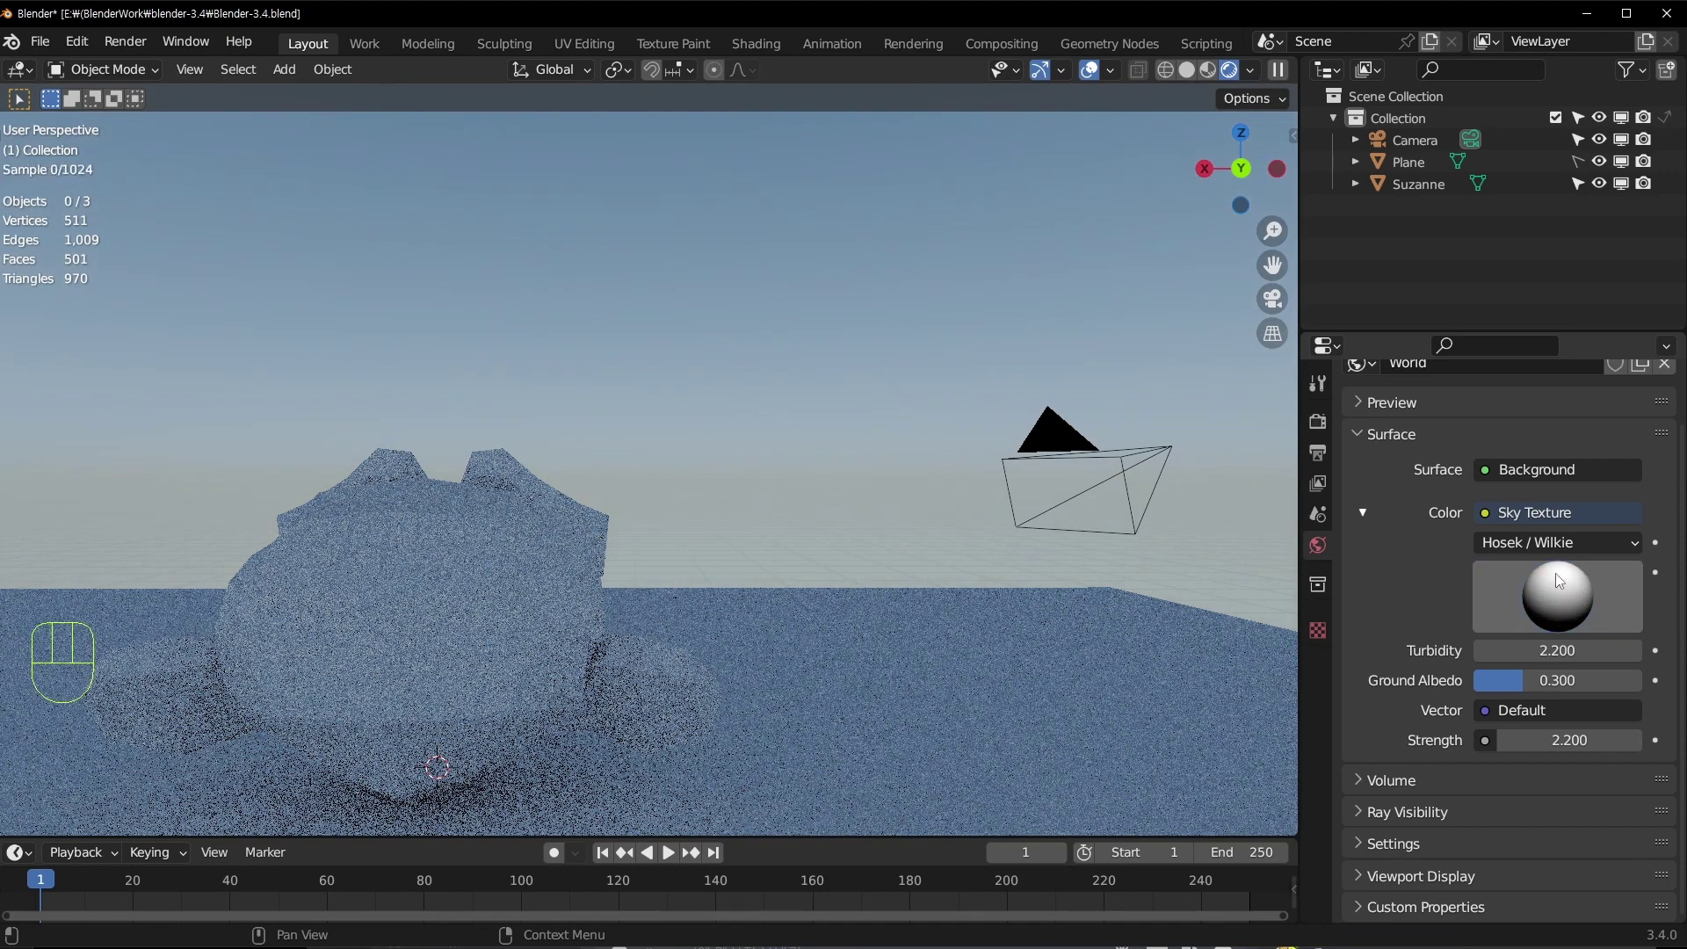
left_click_drag(1553, 588, 1556, 577)
middle_click_drag(849, 464, 467, 460)
left_click_drag(1553, 592, 1542, 601)
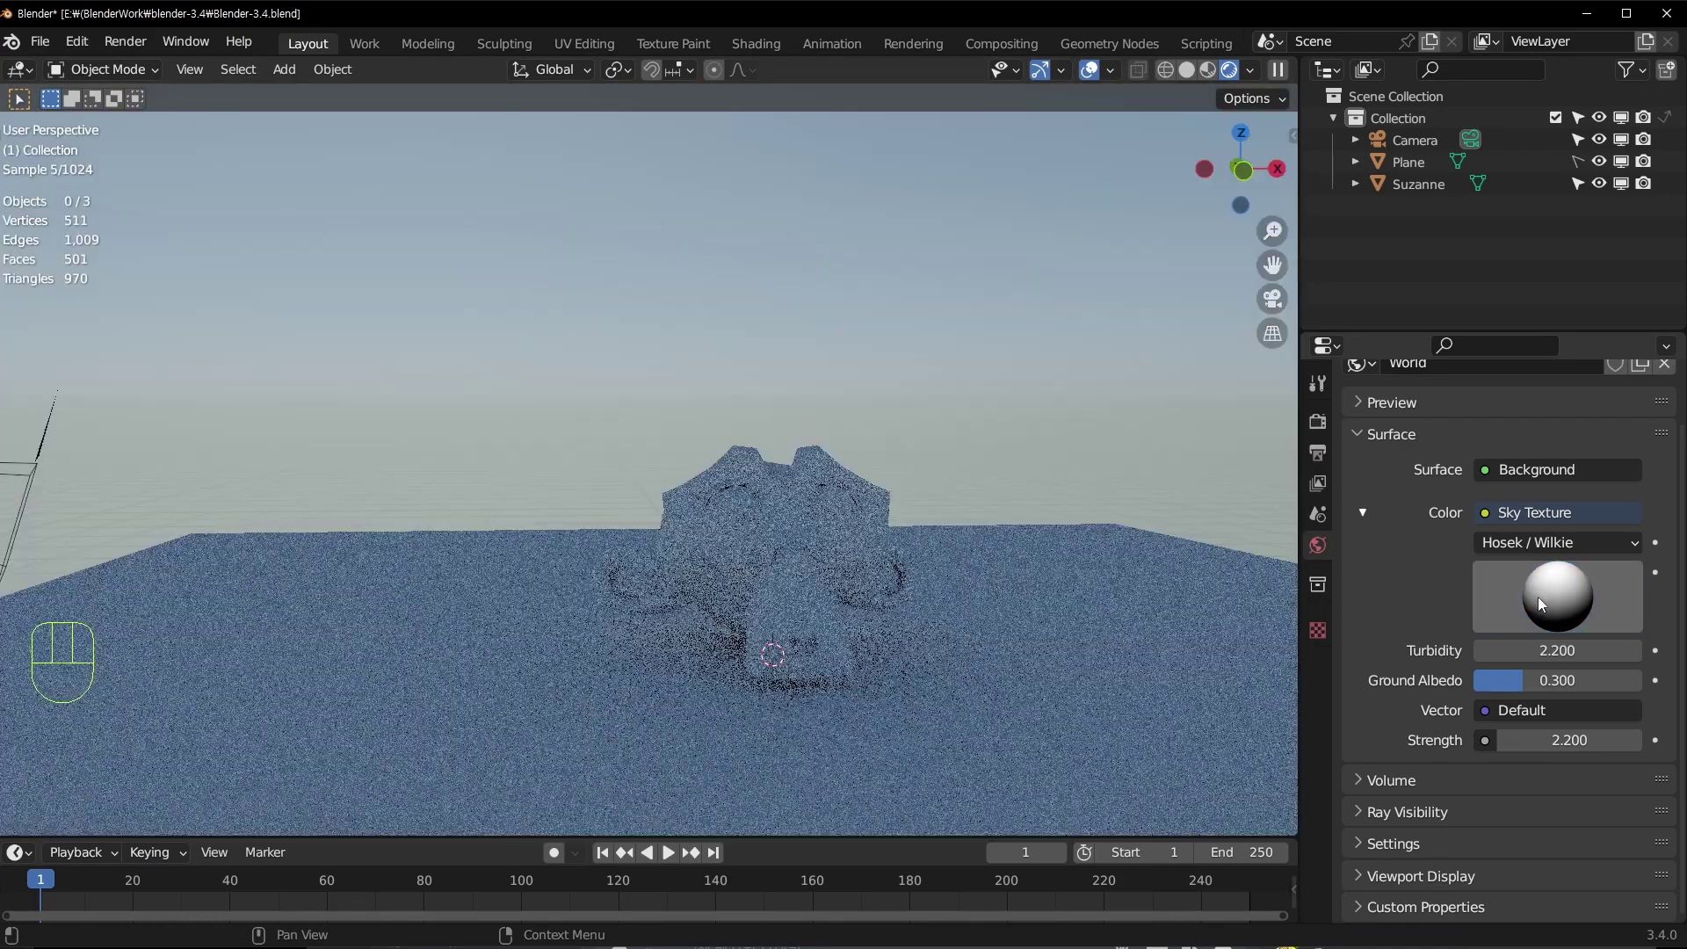
middle_click_drag(685, 388, 620, 398)
Step: Switch the sky type to Nishita and set the world strength to 1
left_click(1532, 542)
left_click(1514, 623)
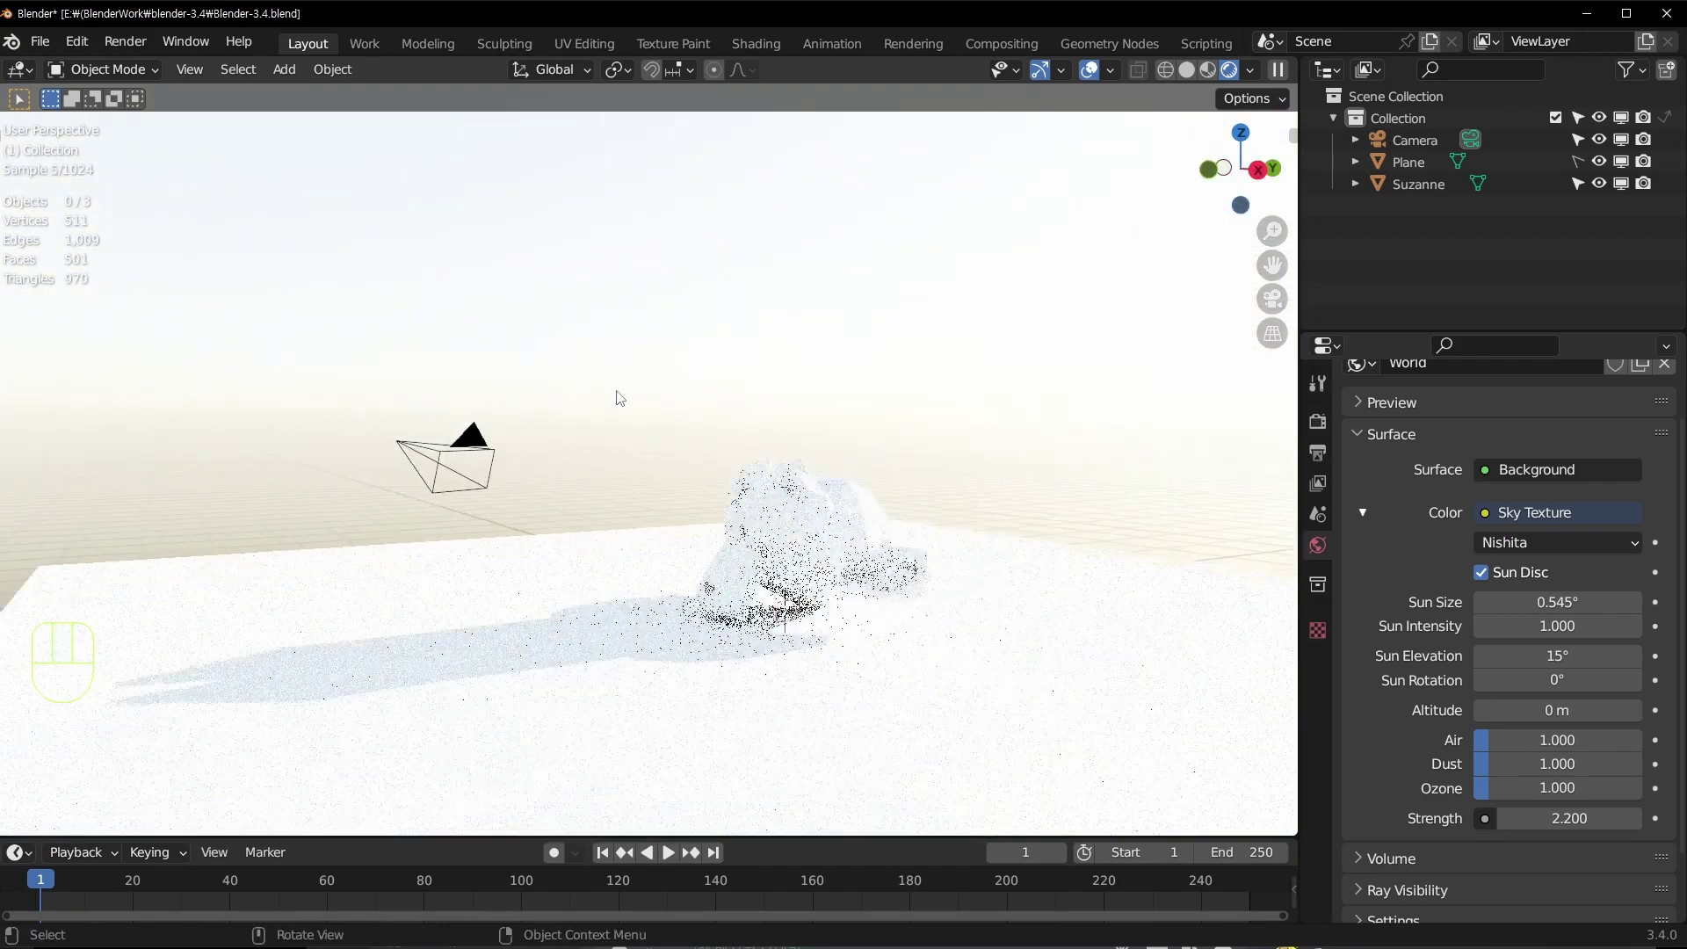
left_click(1553, 832)
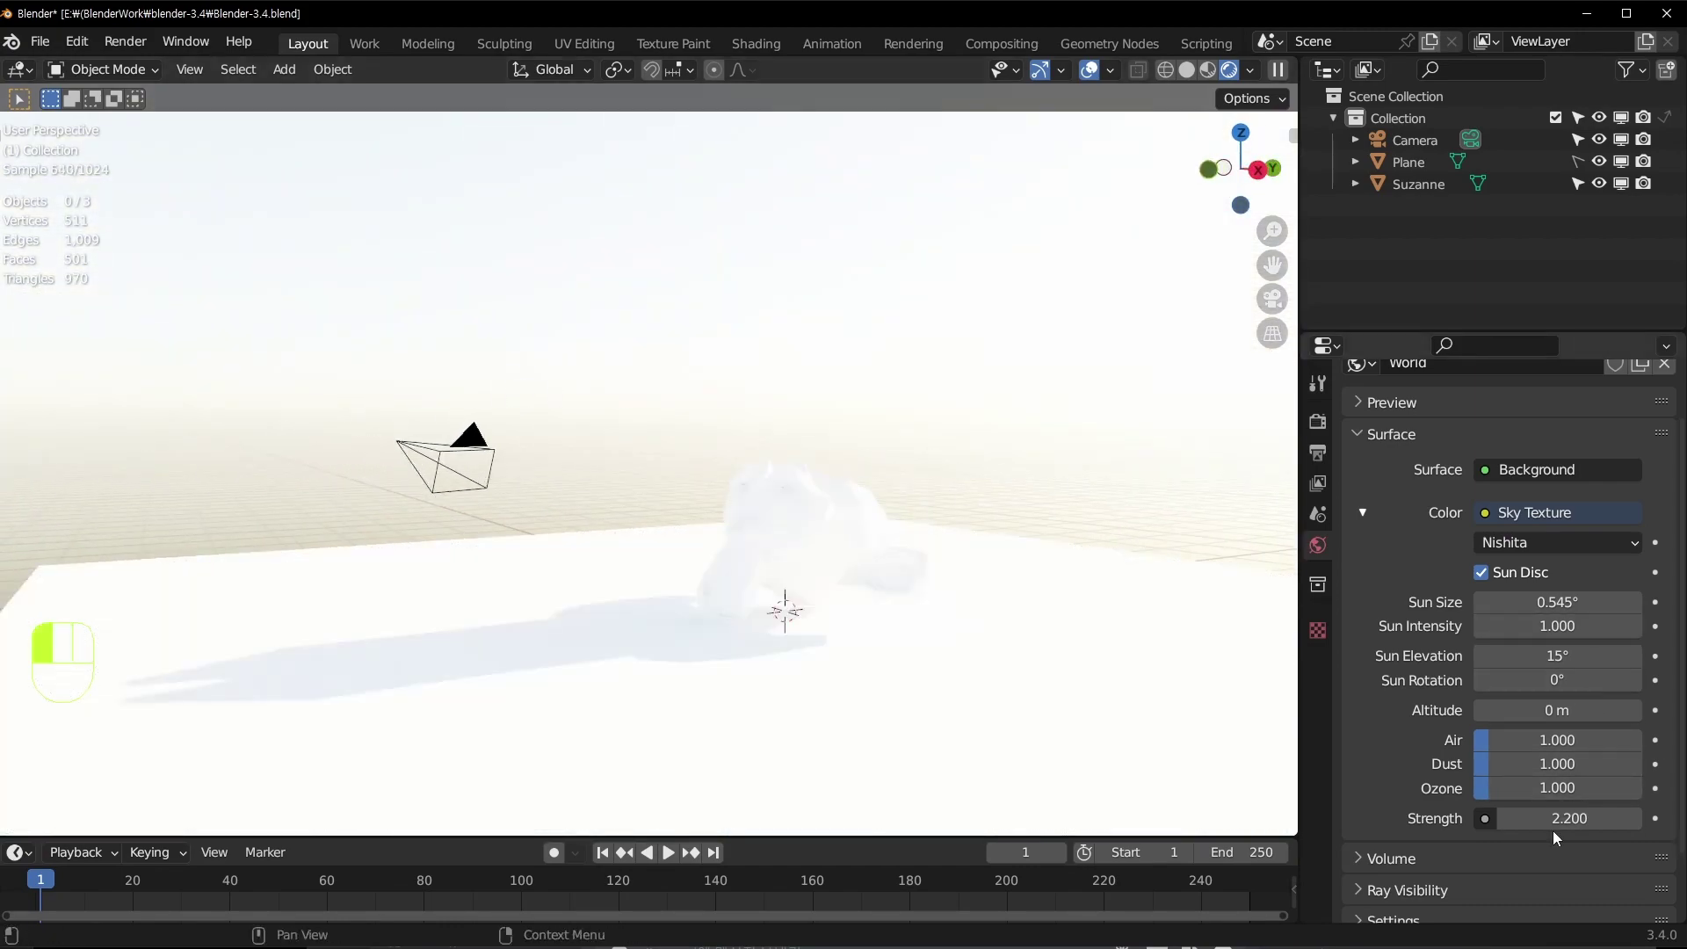
type("1")
key("Return")
middle_click_drag(914, 606, 1078, 324)
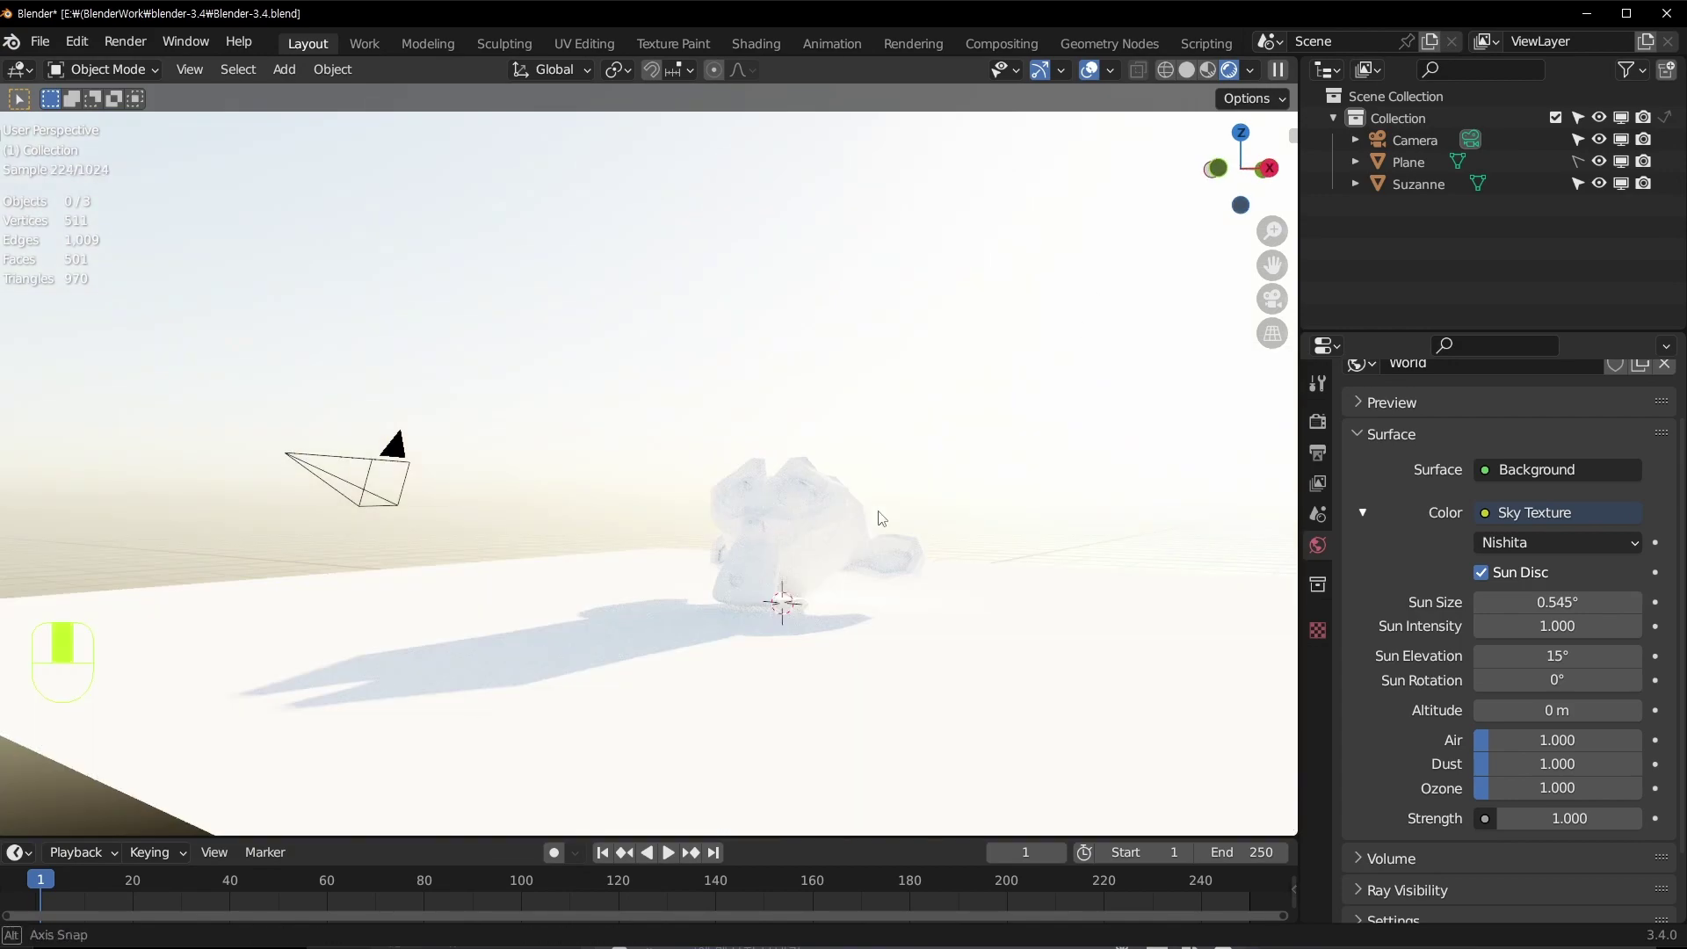
middle_click_drag(881, 517, 949, 501)
Step: Try a sun size of 6.84° to soften Suzanne's shadow, and set the sun size to 3°
left_click_drag(1556, 602, 1585, 602)
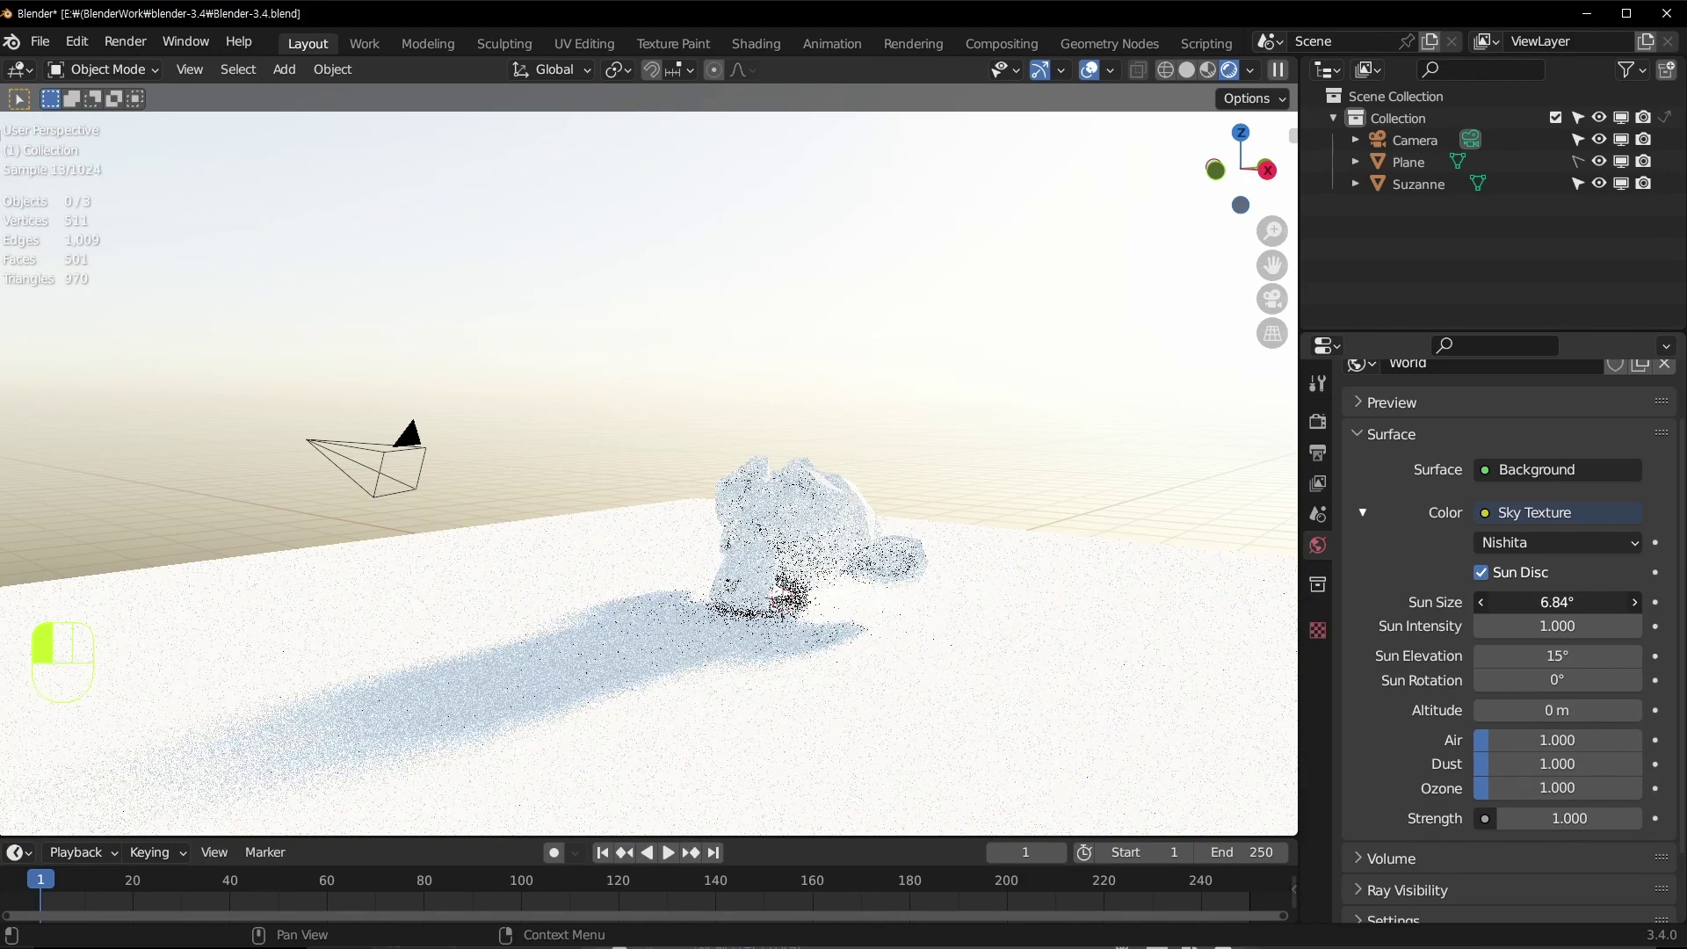
middle_click_drag(493, 695, 467, 714)
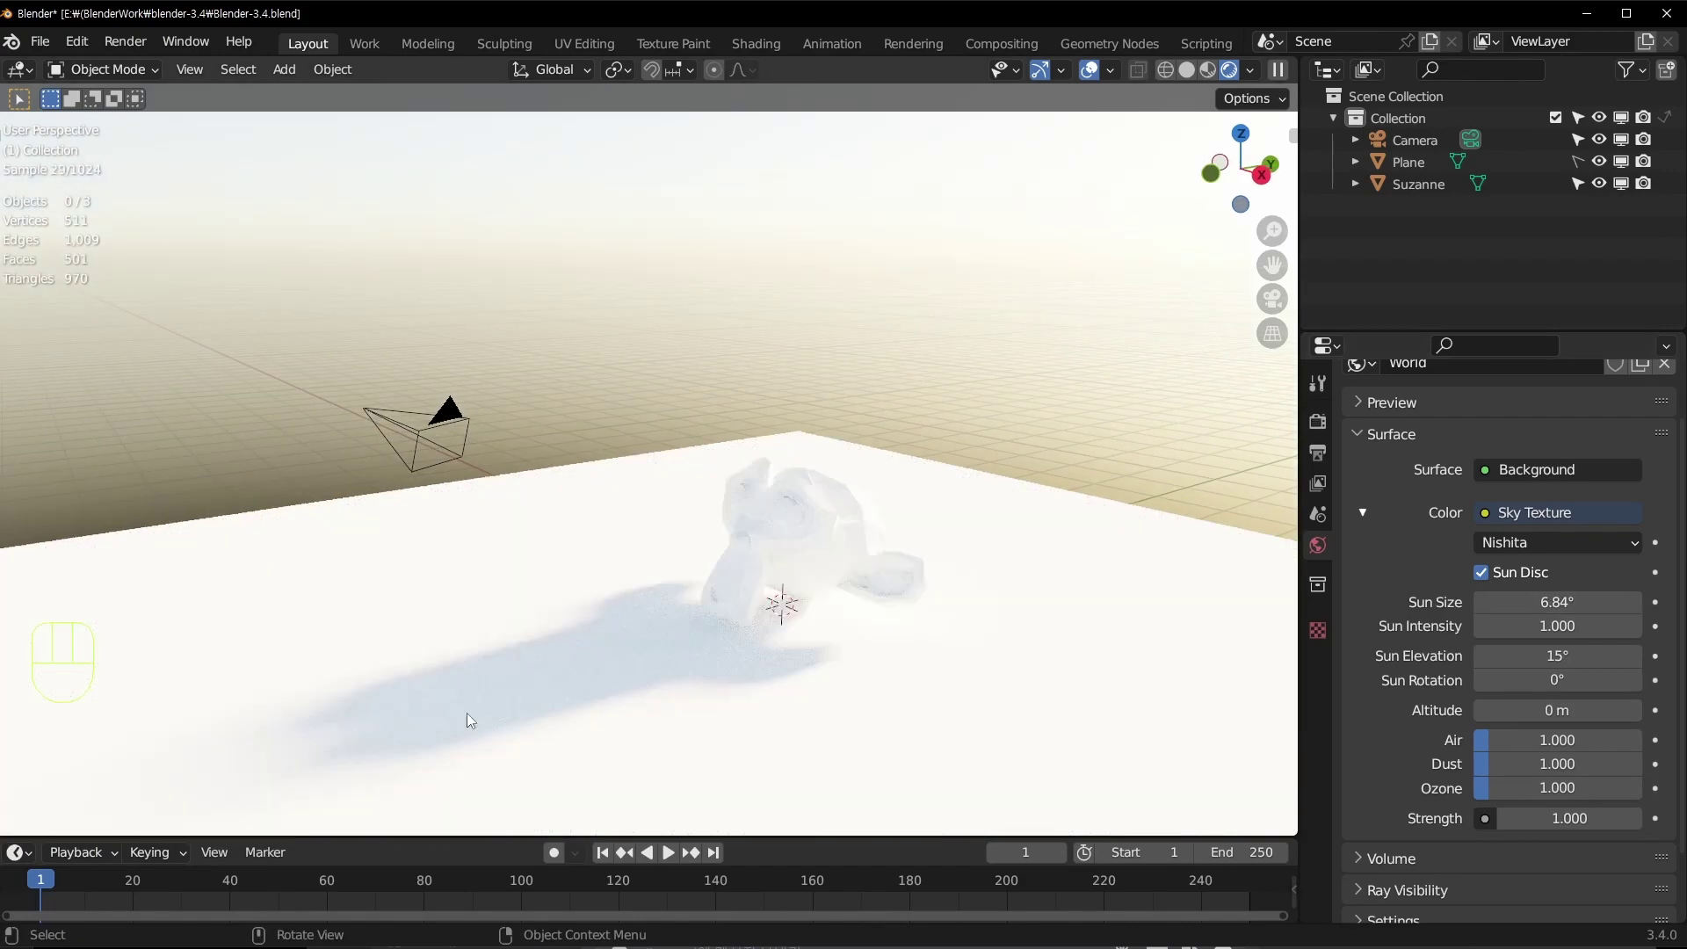
type("3")
key("Return")
Step: Try a sun intensity of 0.2 and restore it to 1
left_click(1592, 638)
type("0")
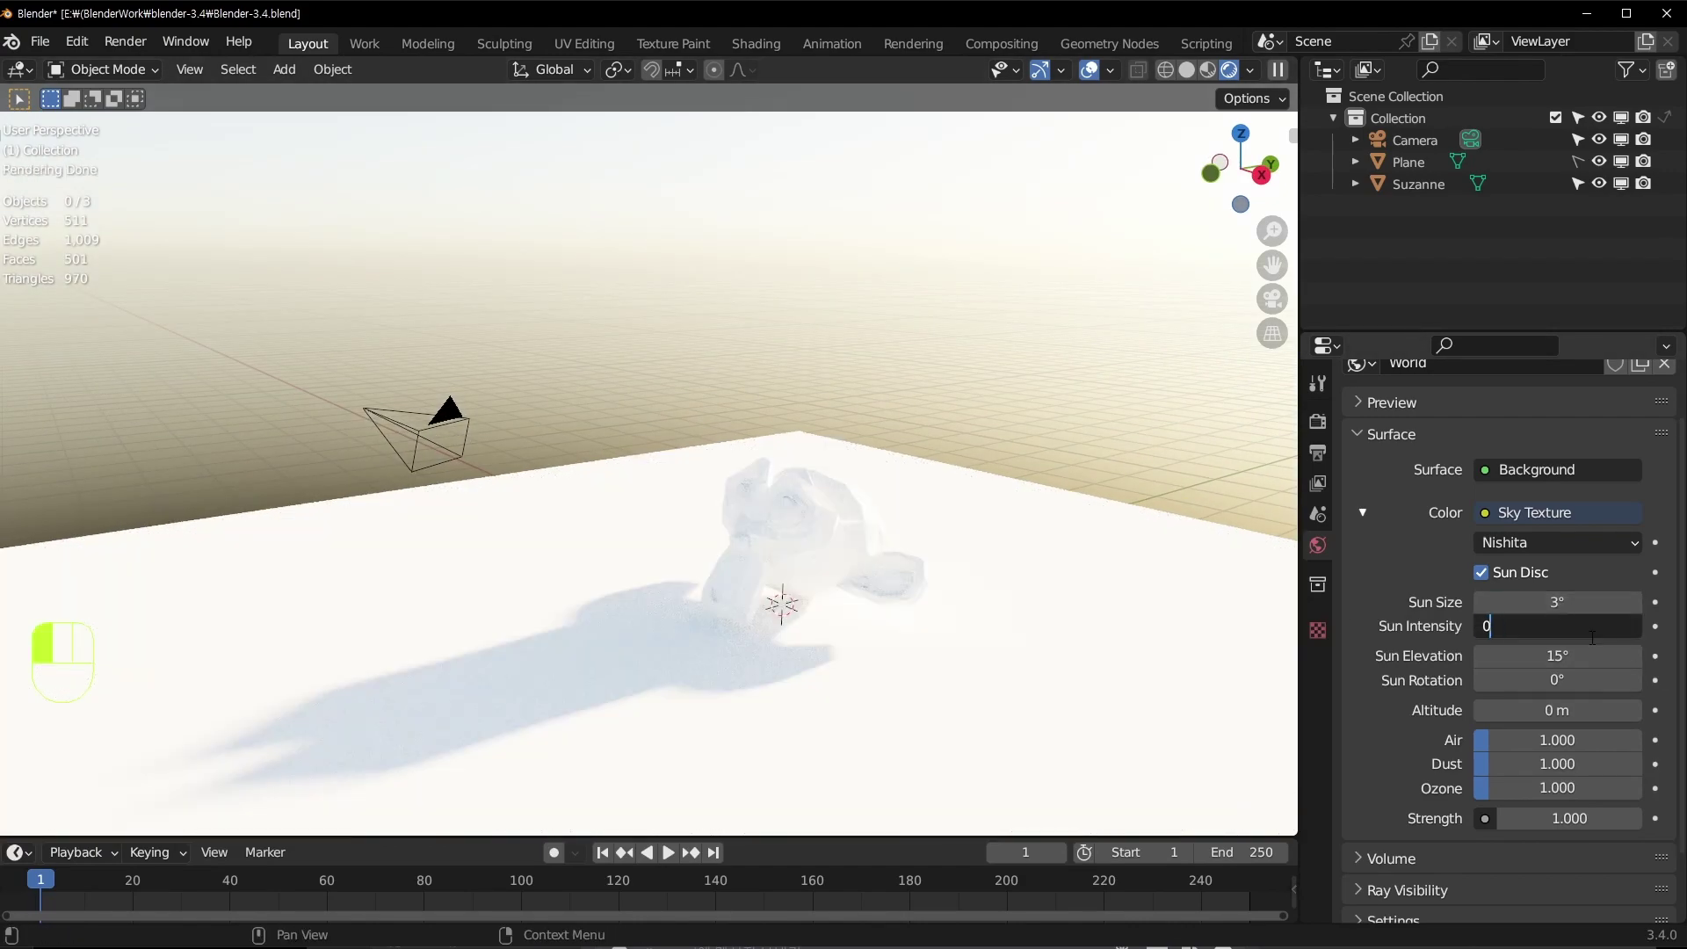
type(".2")
key("Return")
middle_click_drag(790, 451, 887, 421)
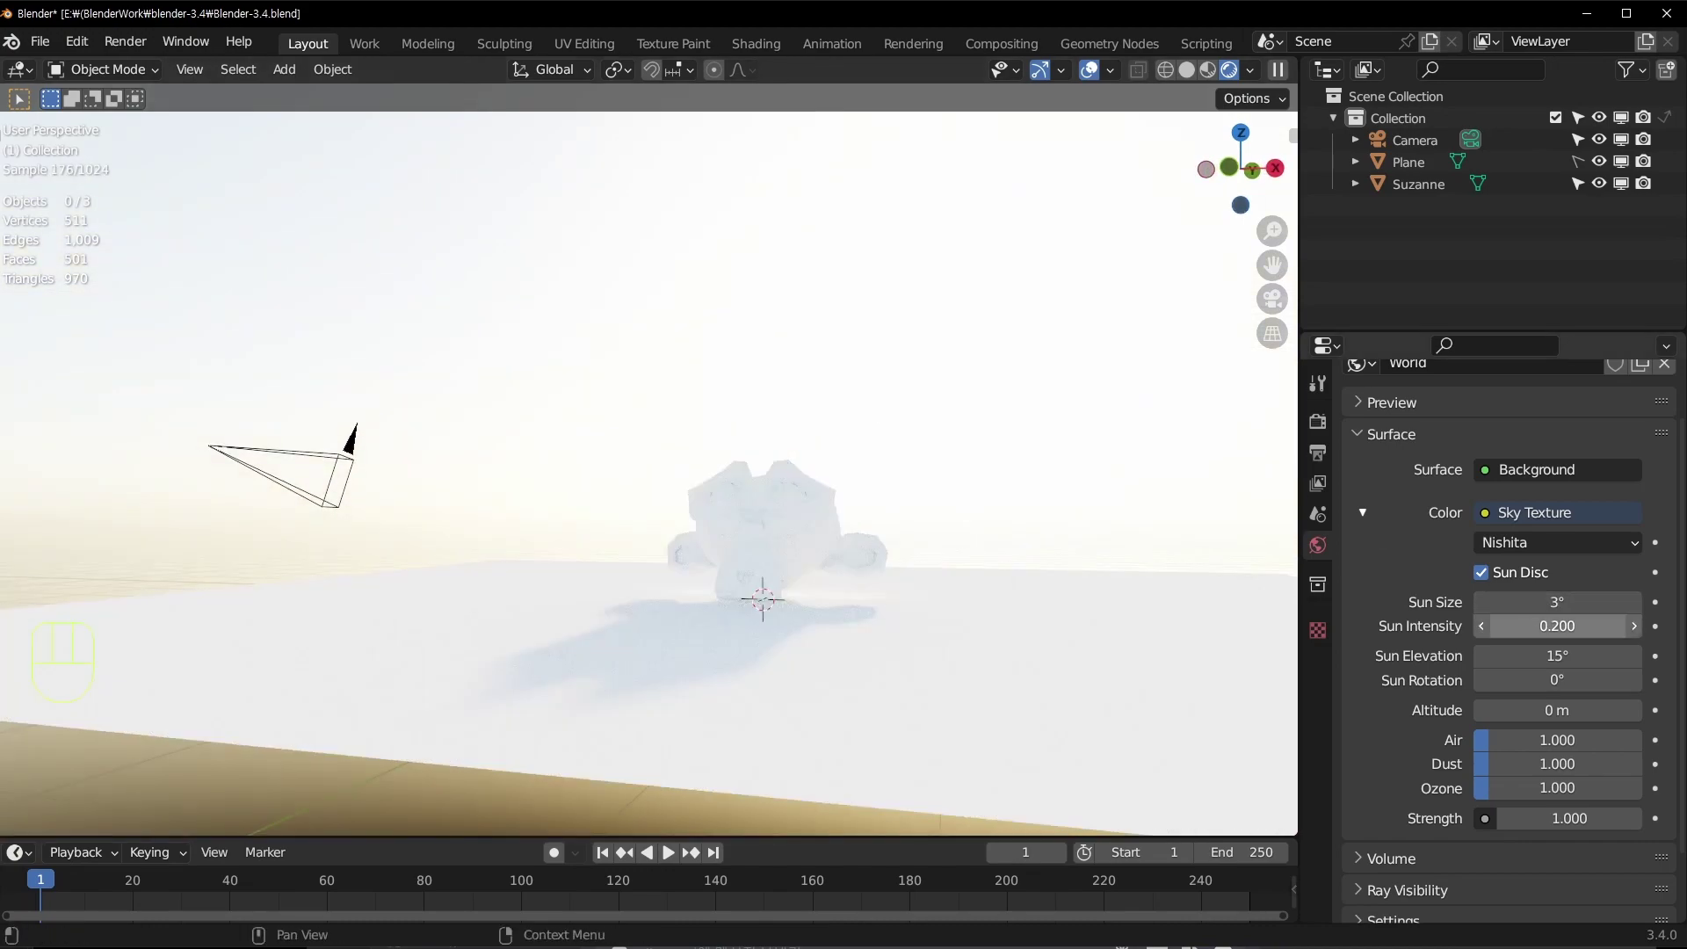
left_click(1588, 629)
type("1")
key("Return")
middle_click_drag(911, 501, 882, 527)
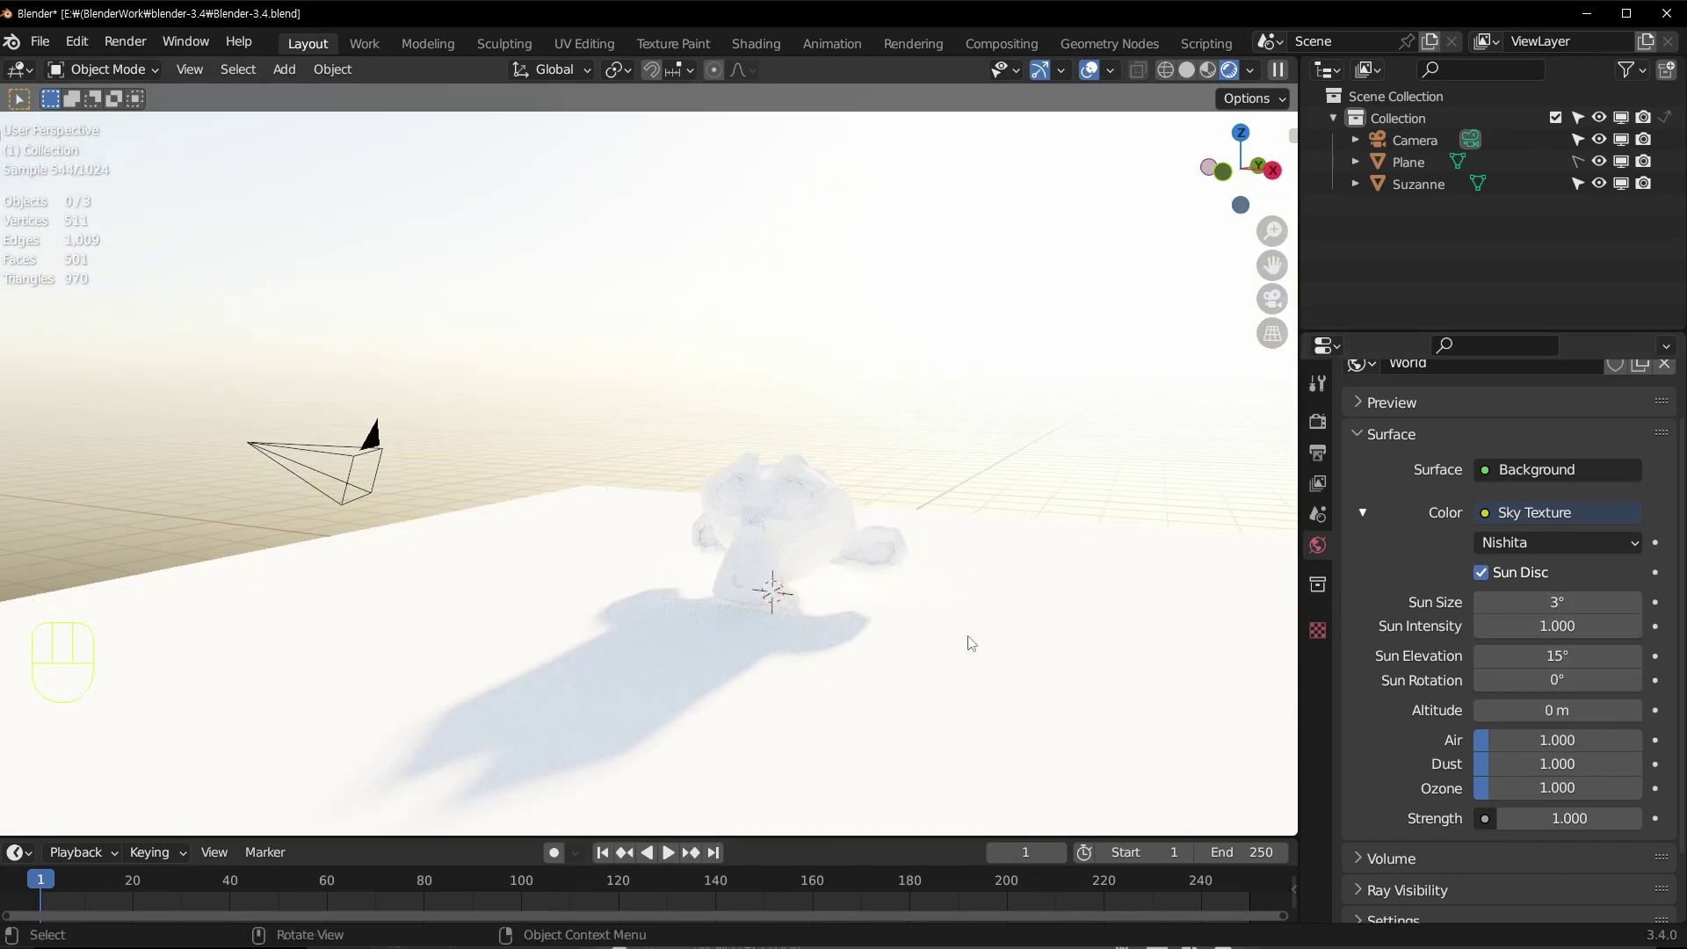
middle_click_drag(966, 639, 931, 628)
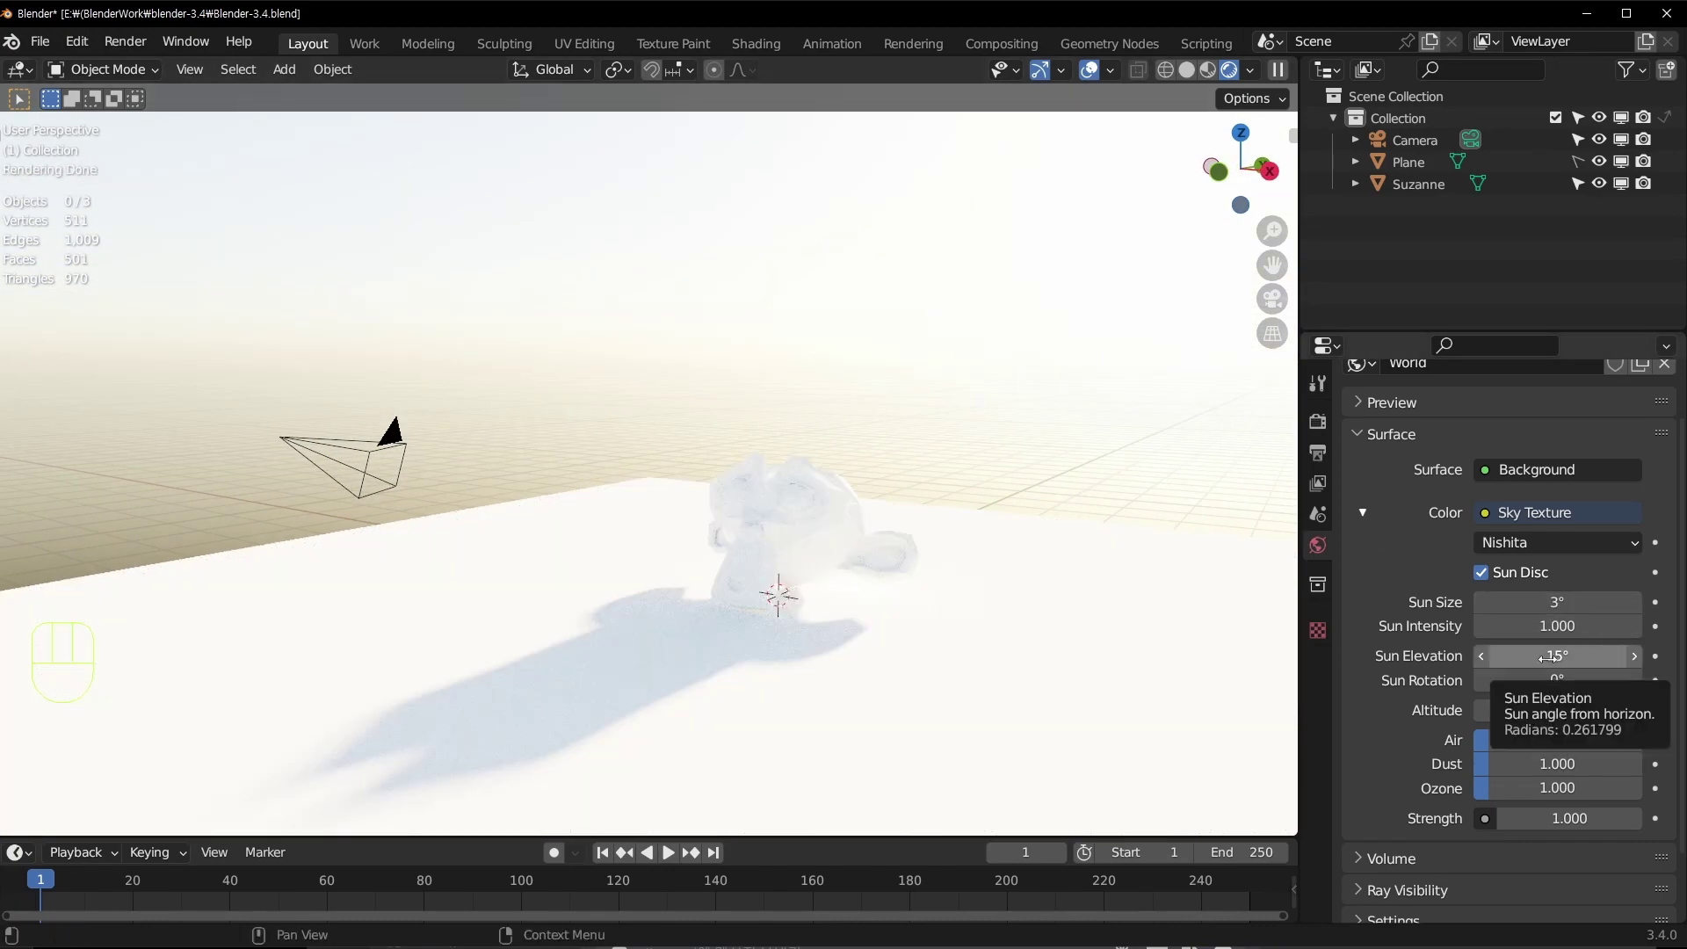
Step: Try sun elevations of 47.5° and 90°, and bring the sun elevation down to 31.5°
left_click_drag(1547, 657, 1669, 657)
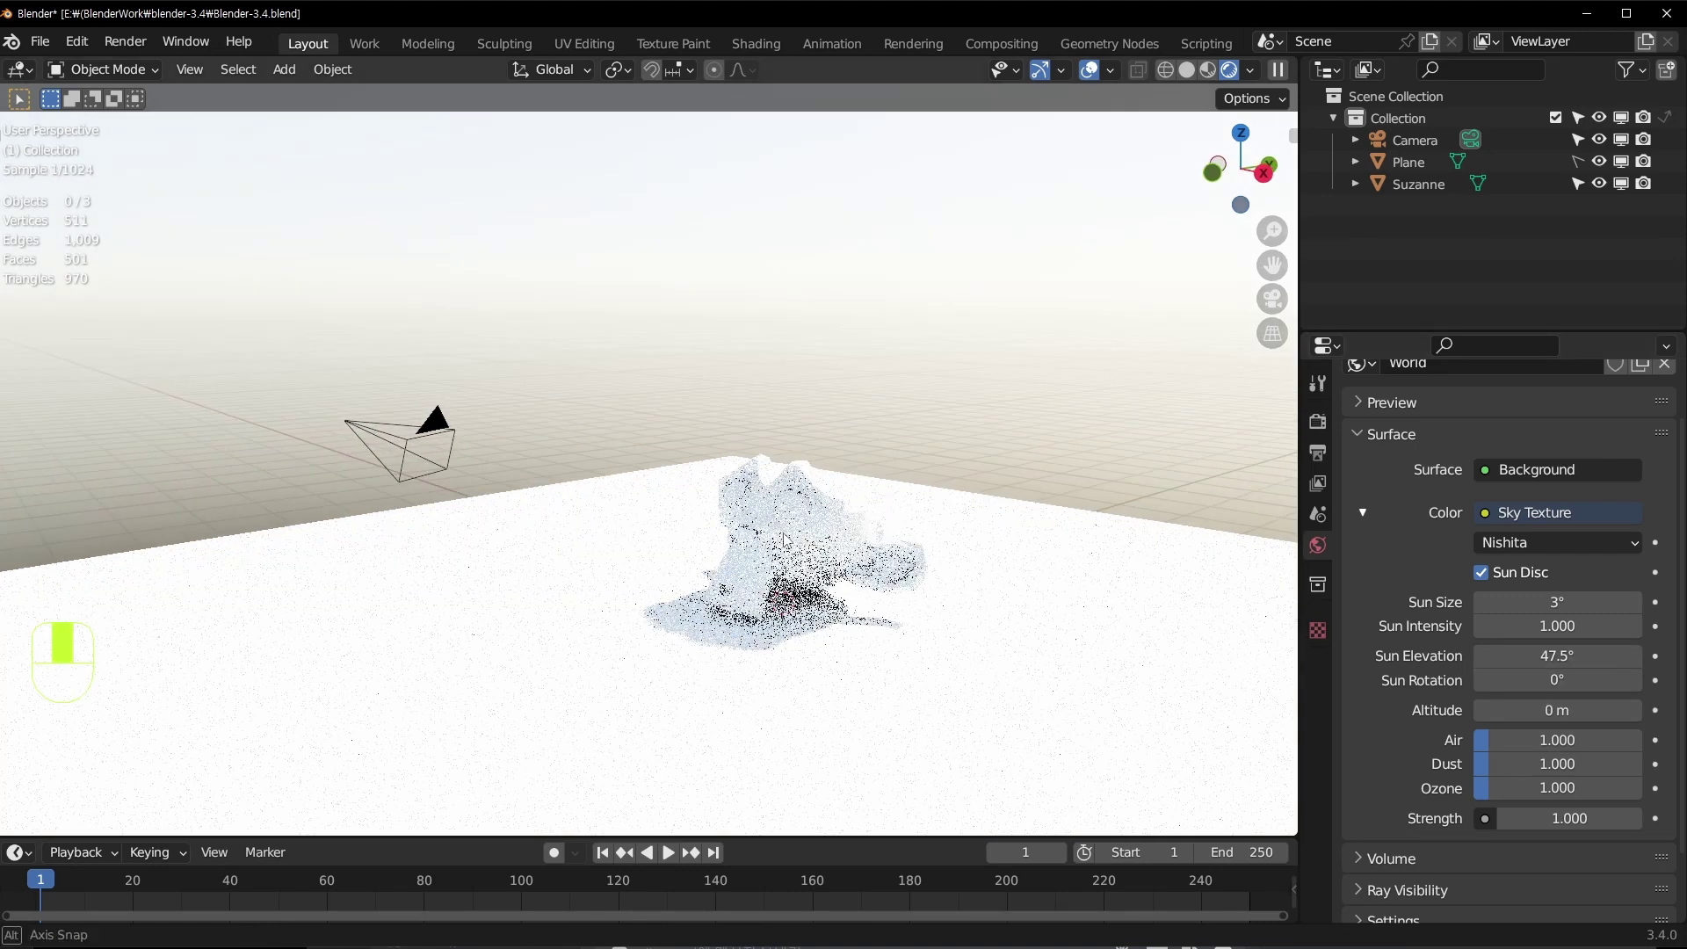
middle_click_drag(790, 540, 1079, 185)
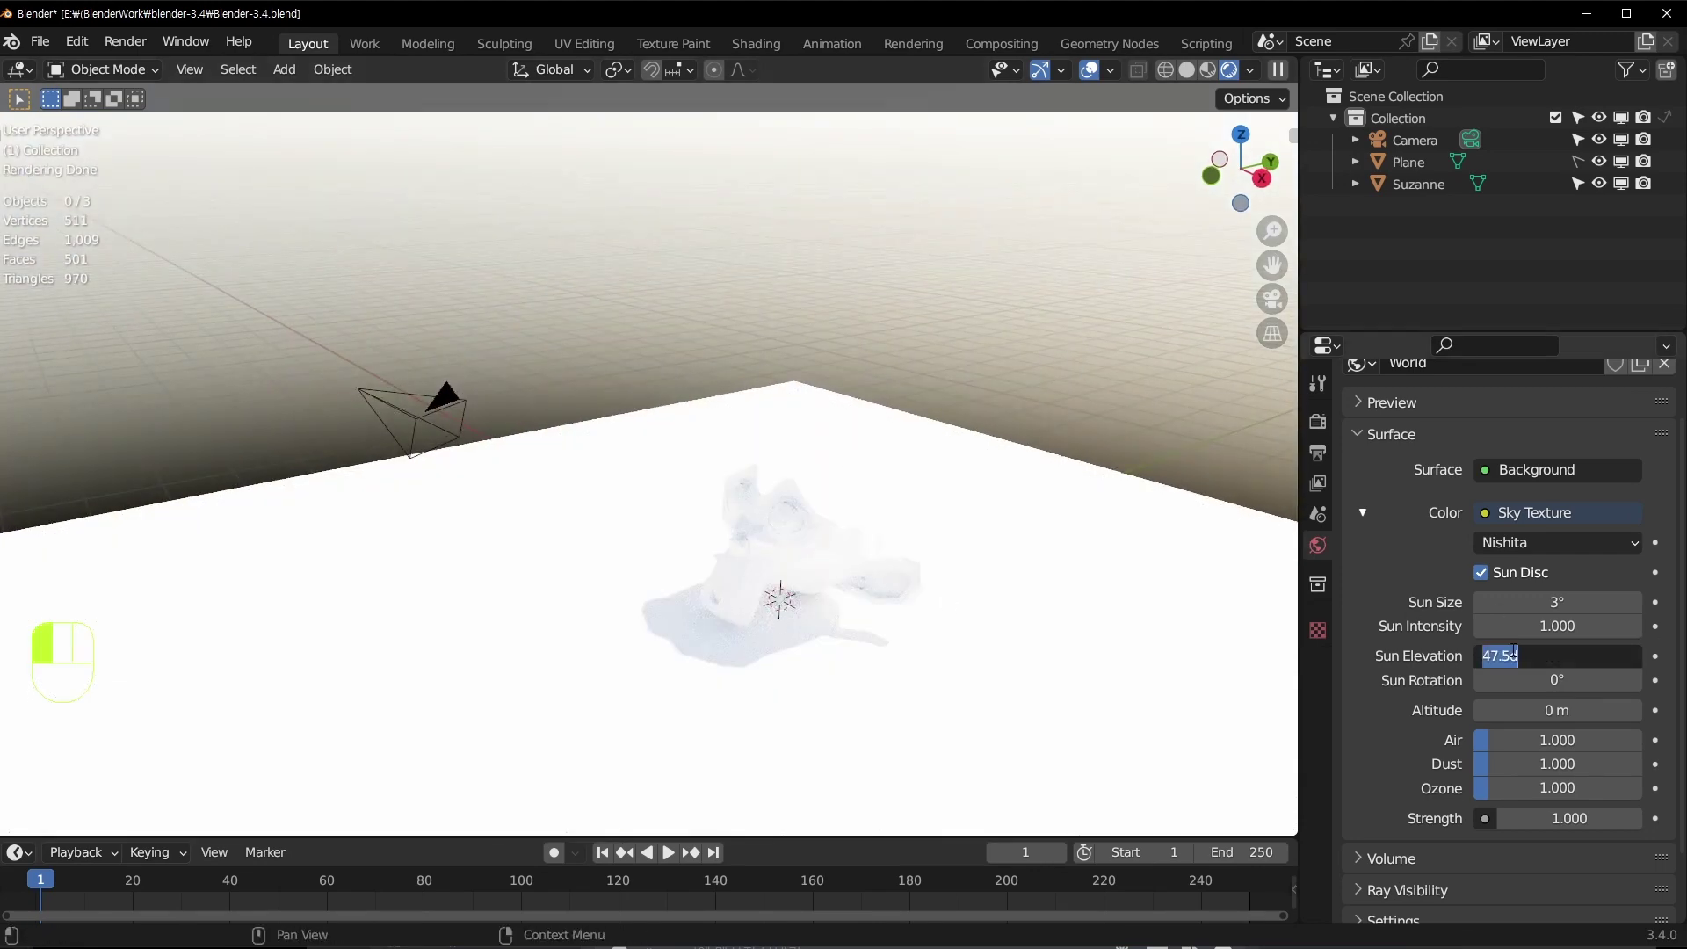
type("90")
key("Return")
middle_click_drag(839, 492, 780, 462)
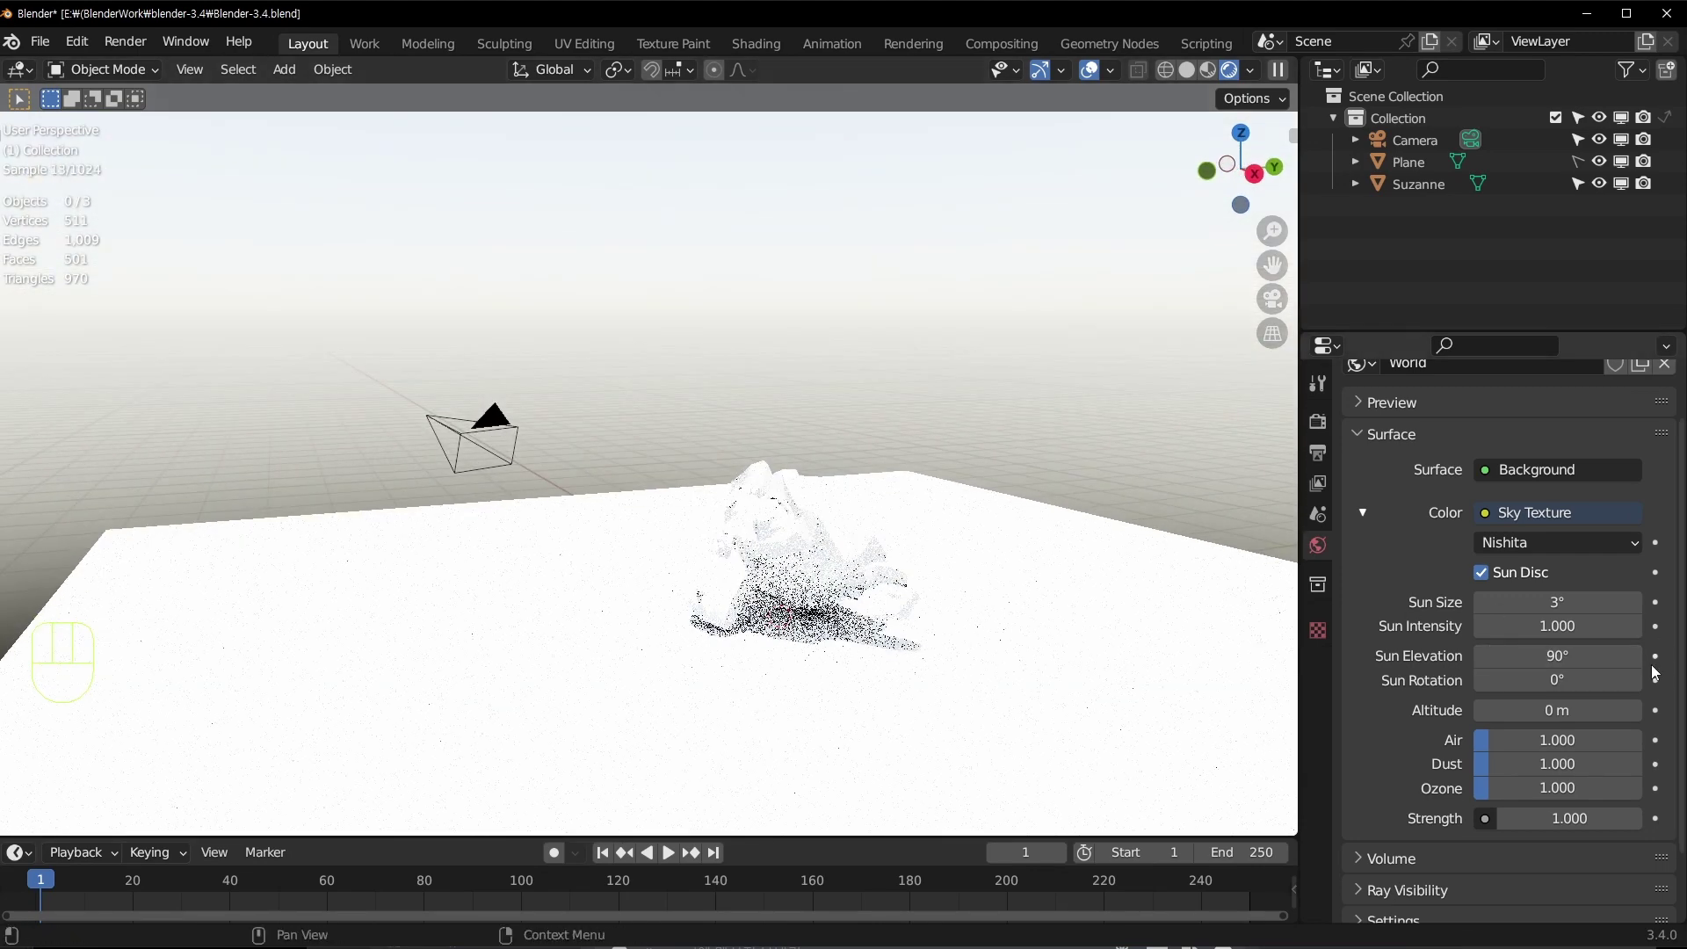
left_click_drag(1617, 657, 1102, 657)
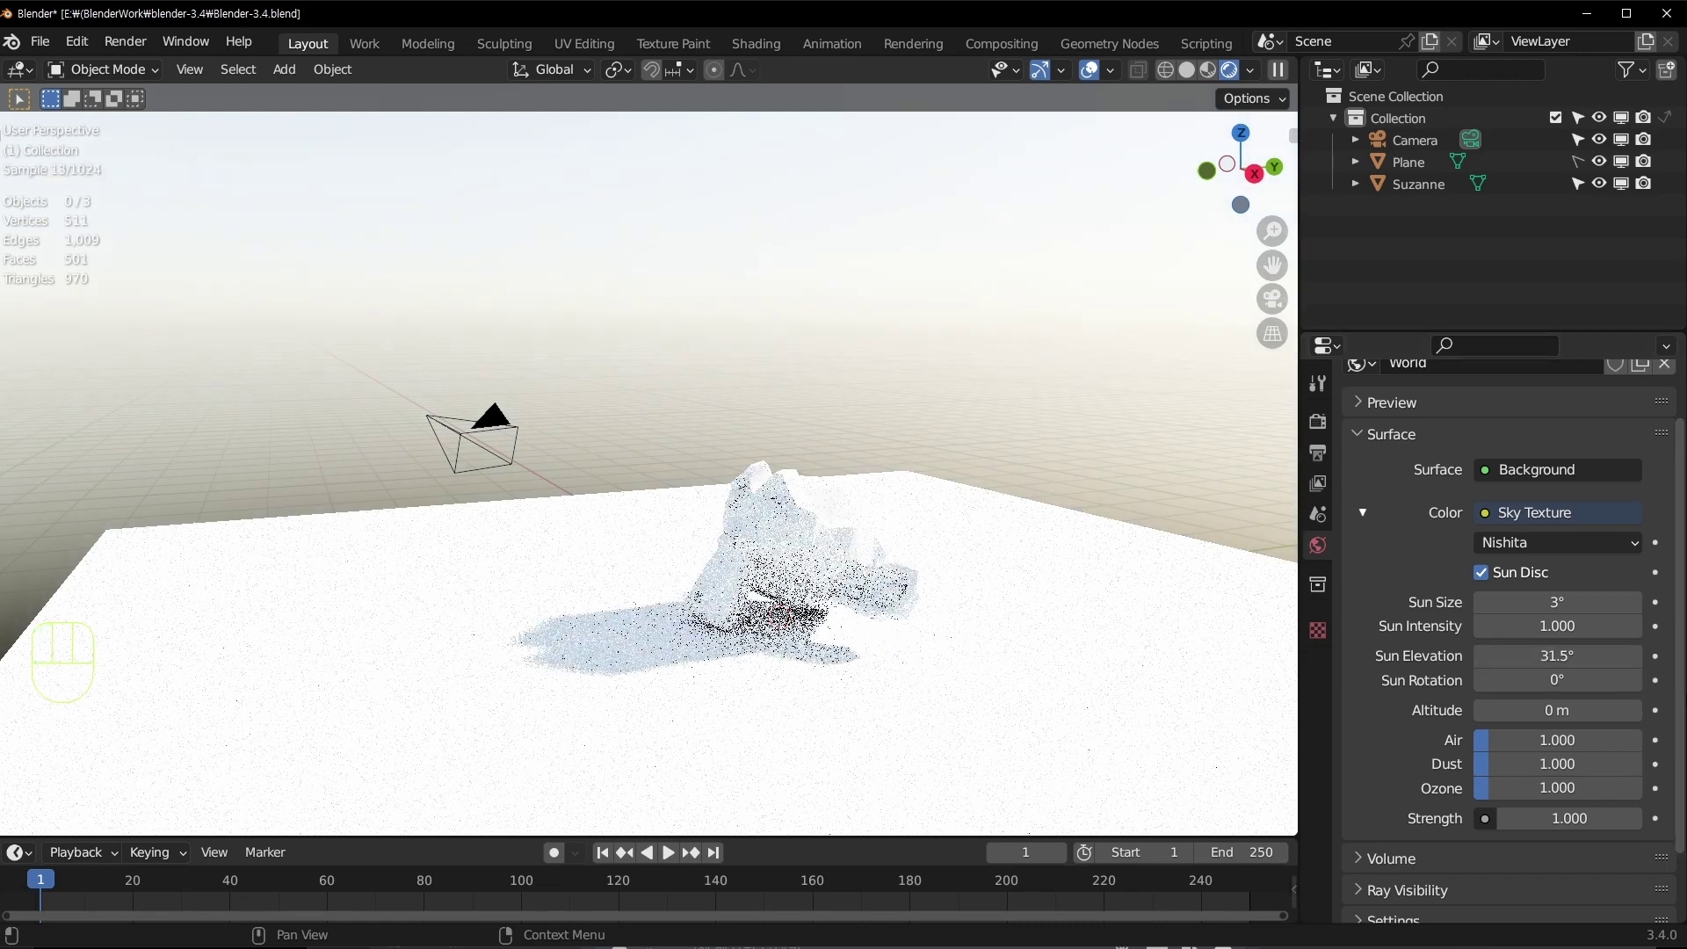
Step: Set the sun rotation to 15.8° and try adjusting the sky's altitude, leaving it at 0 m
mouse_move(1557, 679)
left_mouse_down()
mouse_move(1674, 680)
mouse_move(1572, 680)
left_mouse_up()
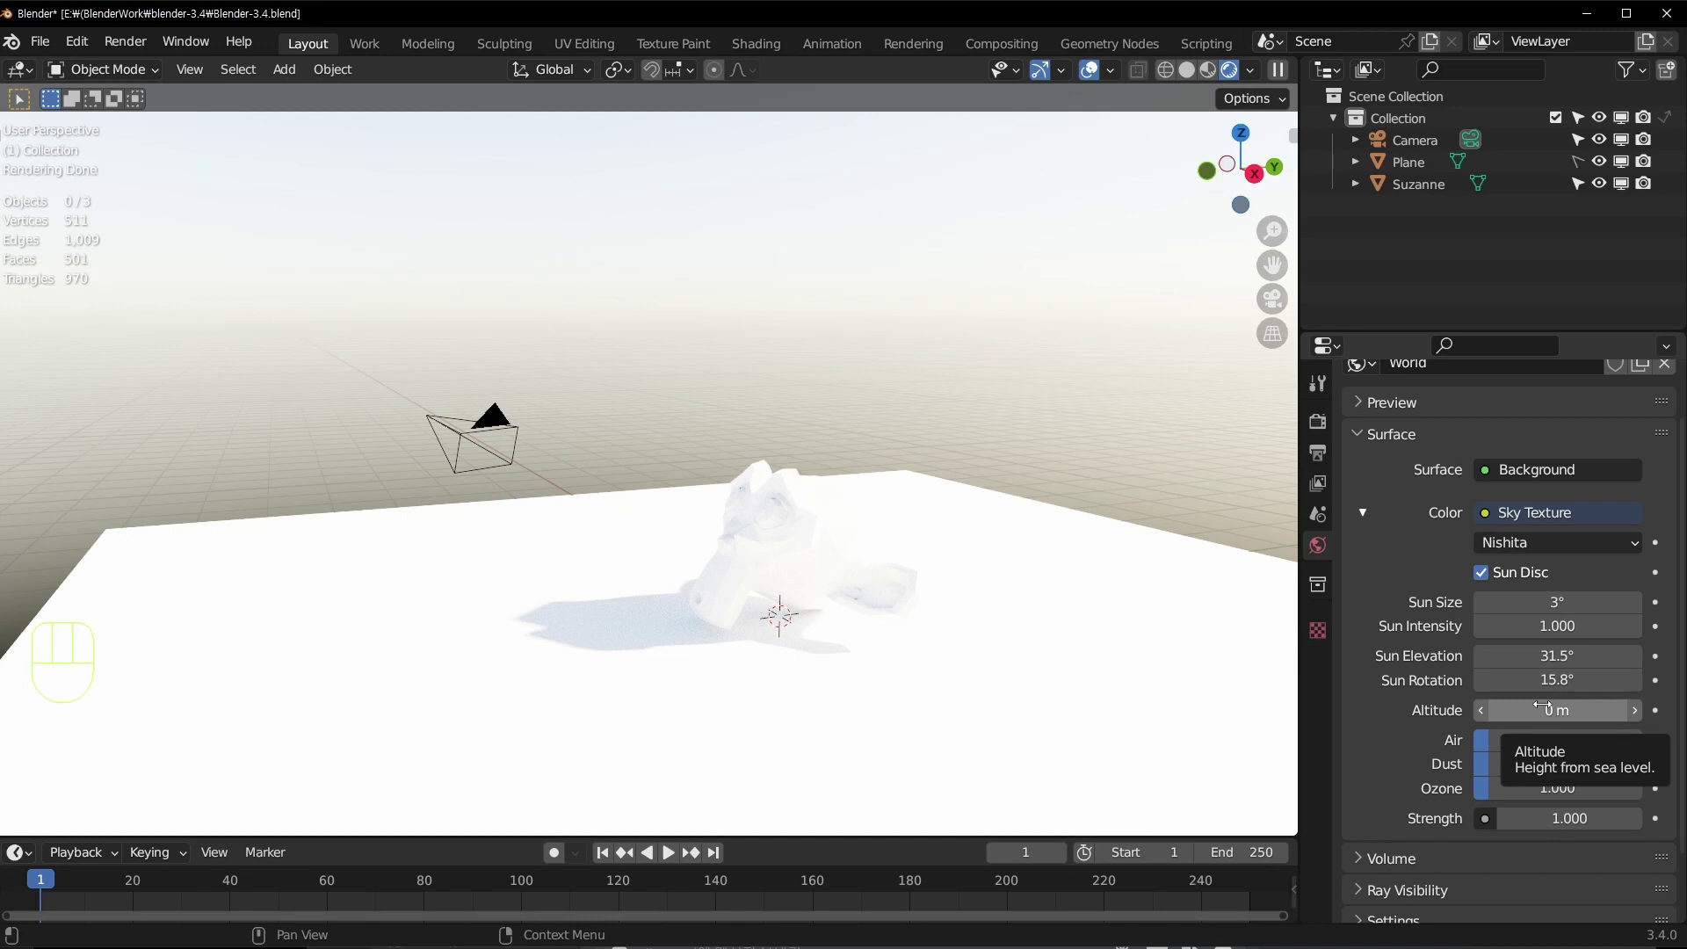
left_click_drag(1544, 705, 1505, 709)
middle_click_drag(896, 464, 1090, 472)
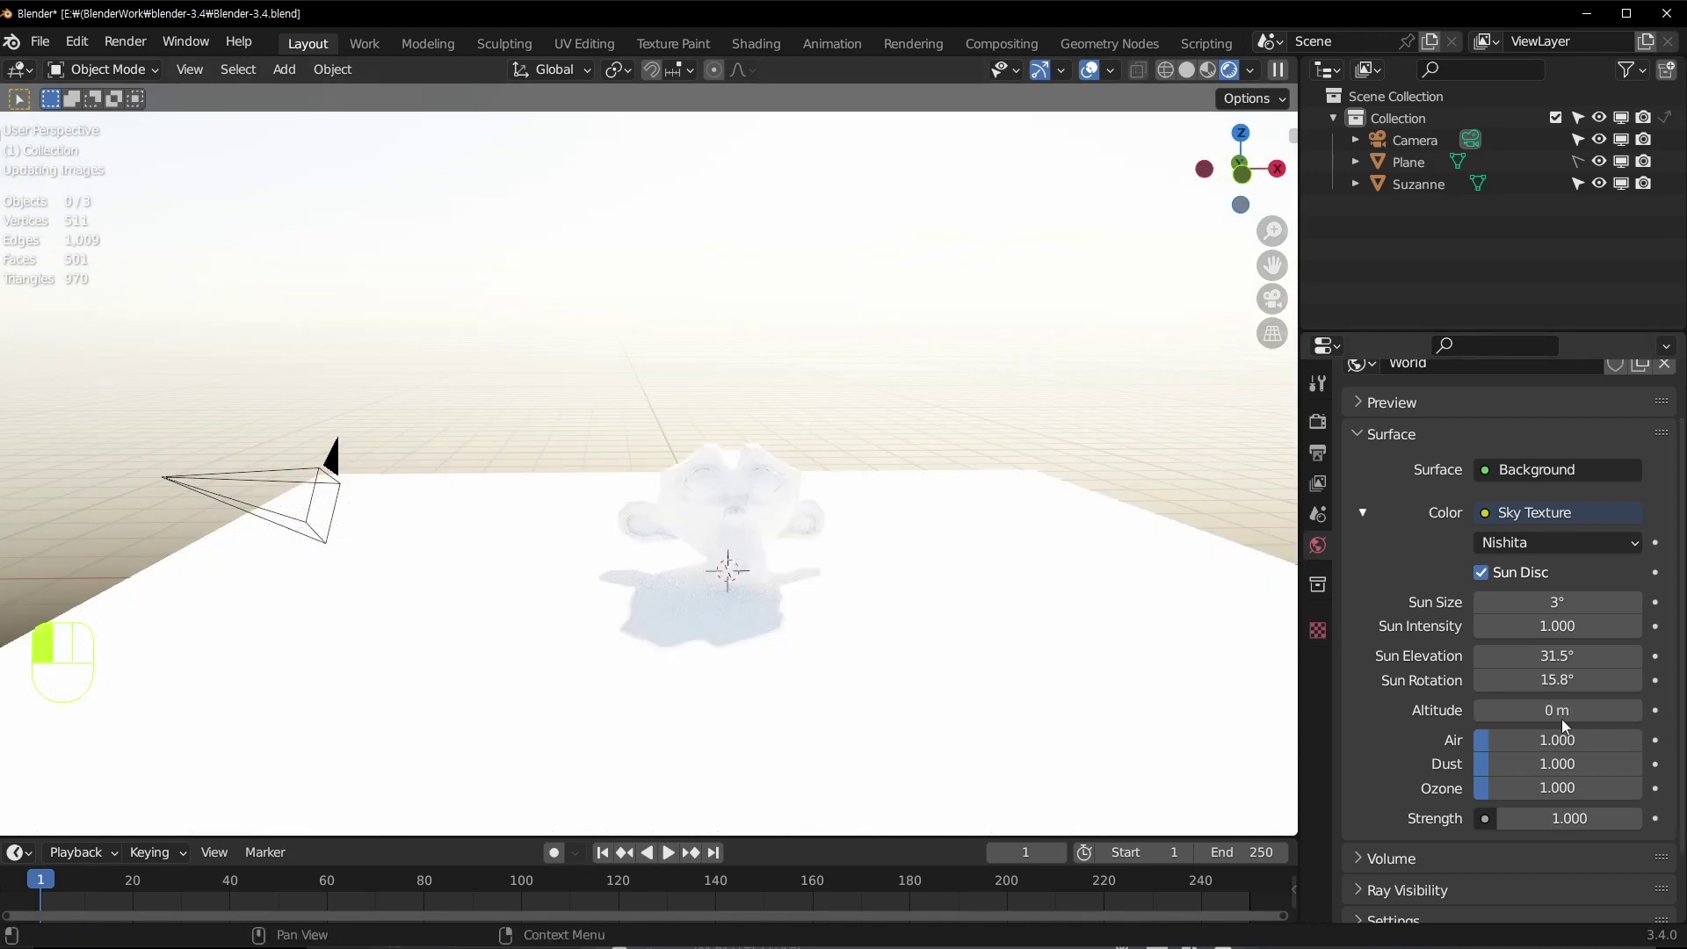
middle_click_drag(889, 511, 845, 528)
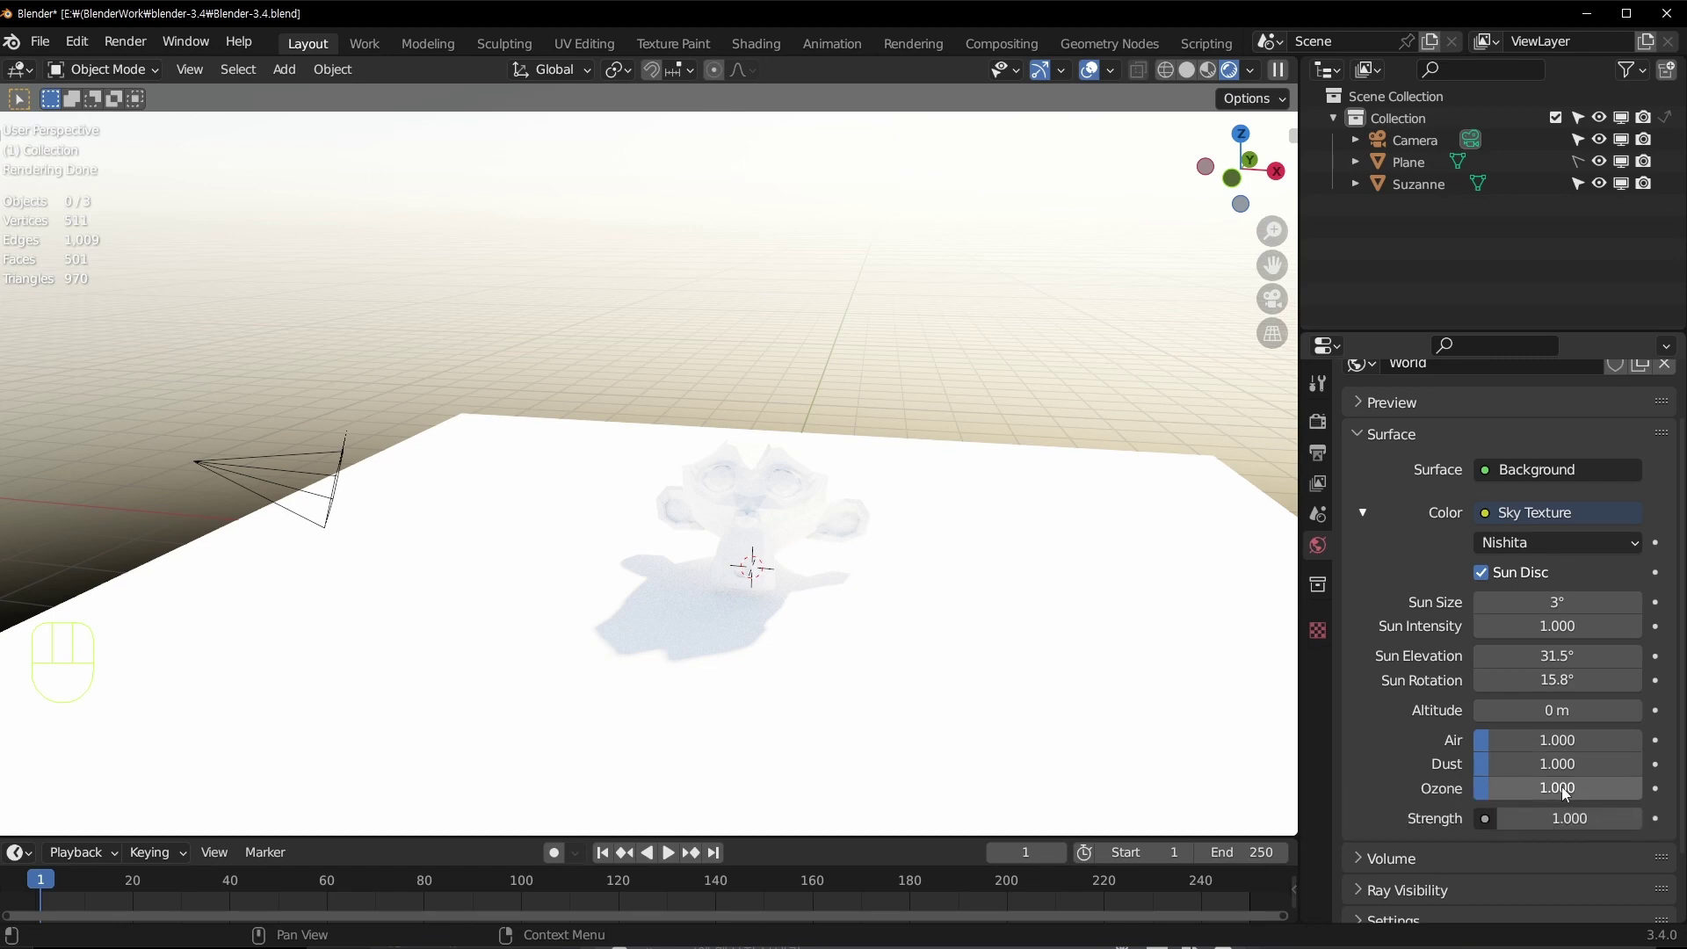
middle_click_drag(878, 445, 821, 460)
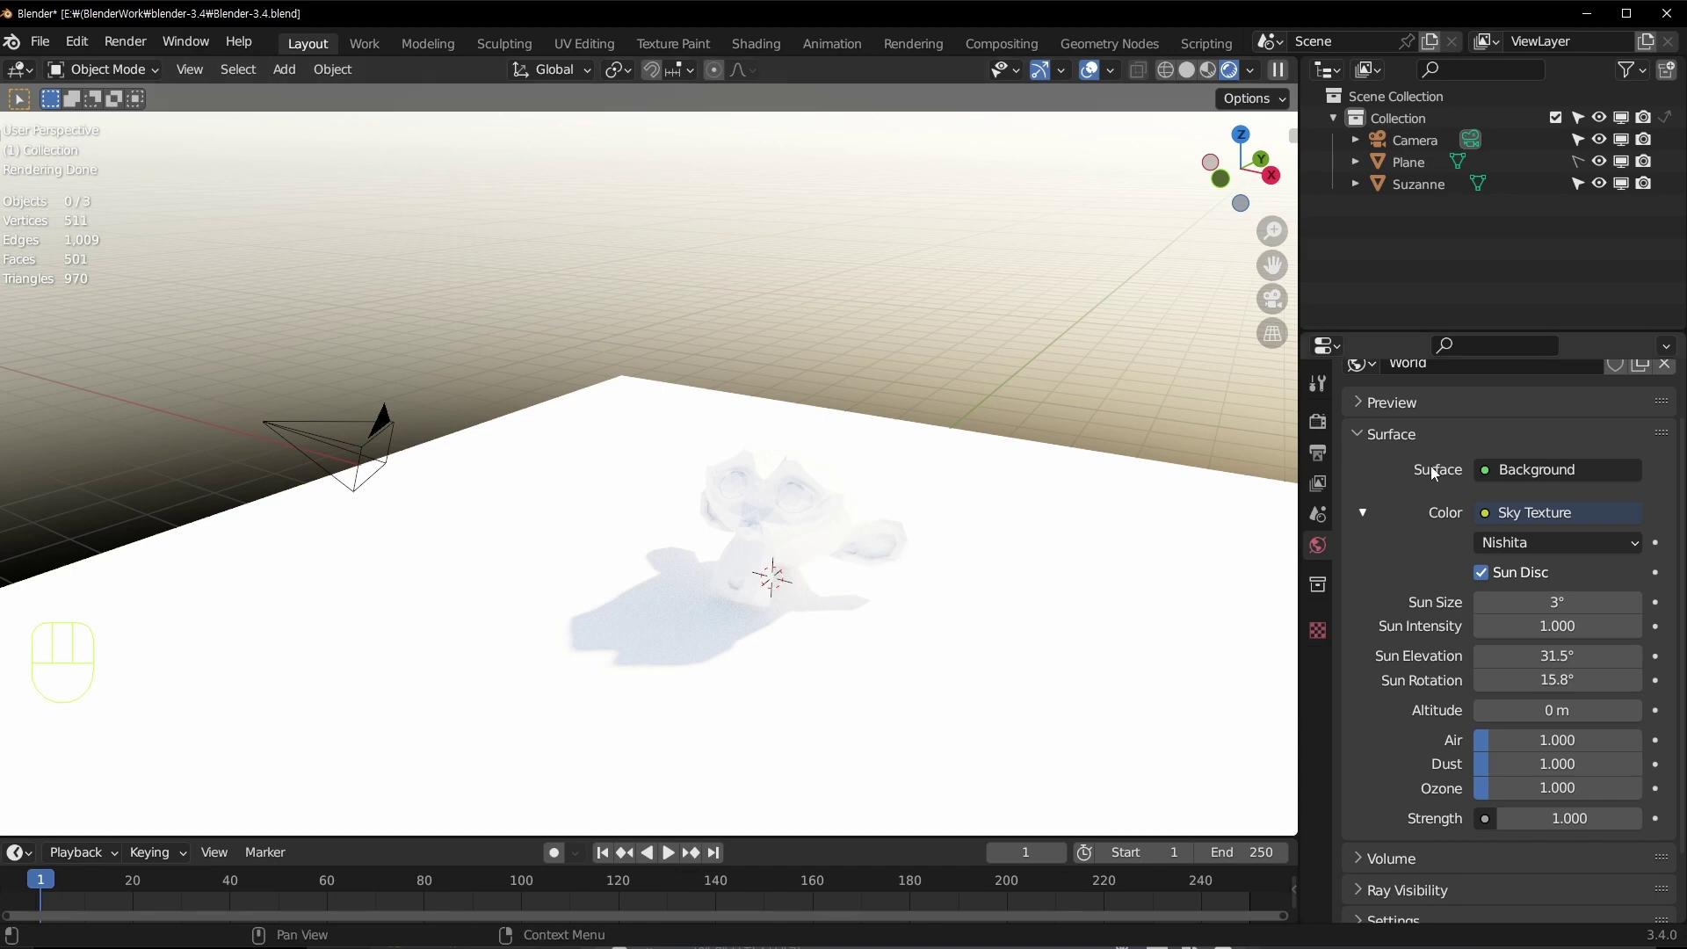
Step: Raise the sky's dust density to 5.602 and the sun elevation to 37.5°
left_click_drag(1532, 768, 1608, 767)
mouse_move(1068, 492)
middle_mouse_down()
mouse_move(1066, 440)
mouse_move(1060, 477)
middle_mouse_up()
left_click_drag(1536, 658, 1588, 659)
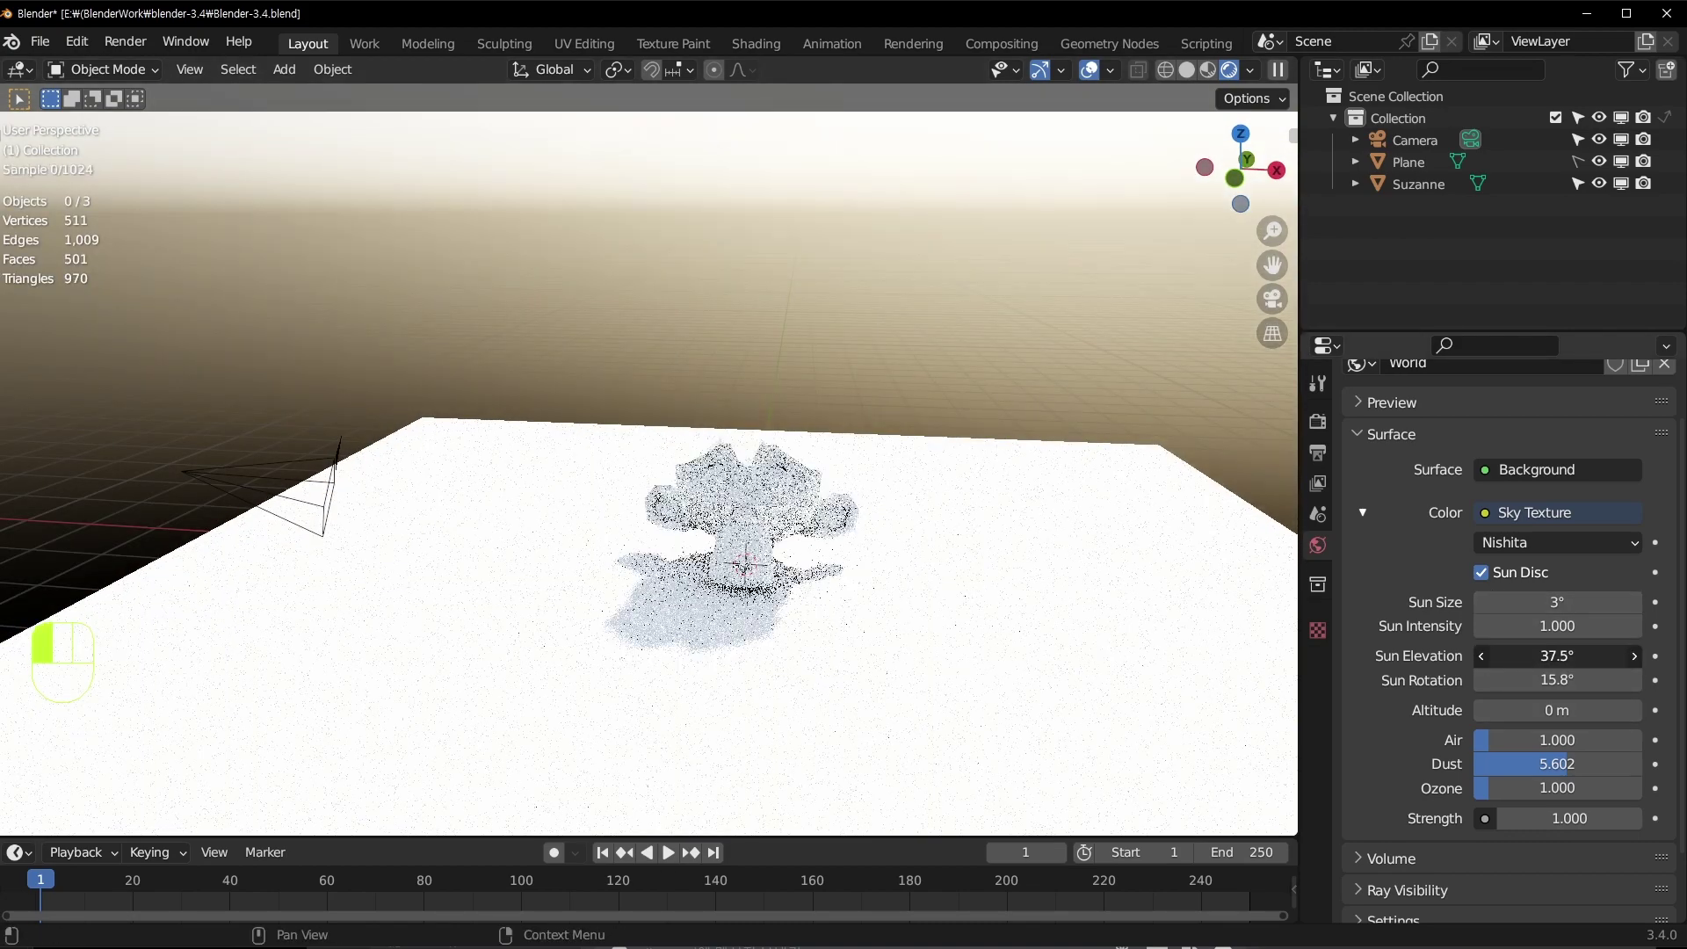
middle_click_drag(845, 290, 865, 286)
Step: Reduce the sky's dust density to 1.227 and raise the ozone density to 7.818
mouse_move(1559, 763)
left_mouse_down()
mouse_move(1472, 763)
mouse_move(1550, 787)
left_mouse_up()
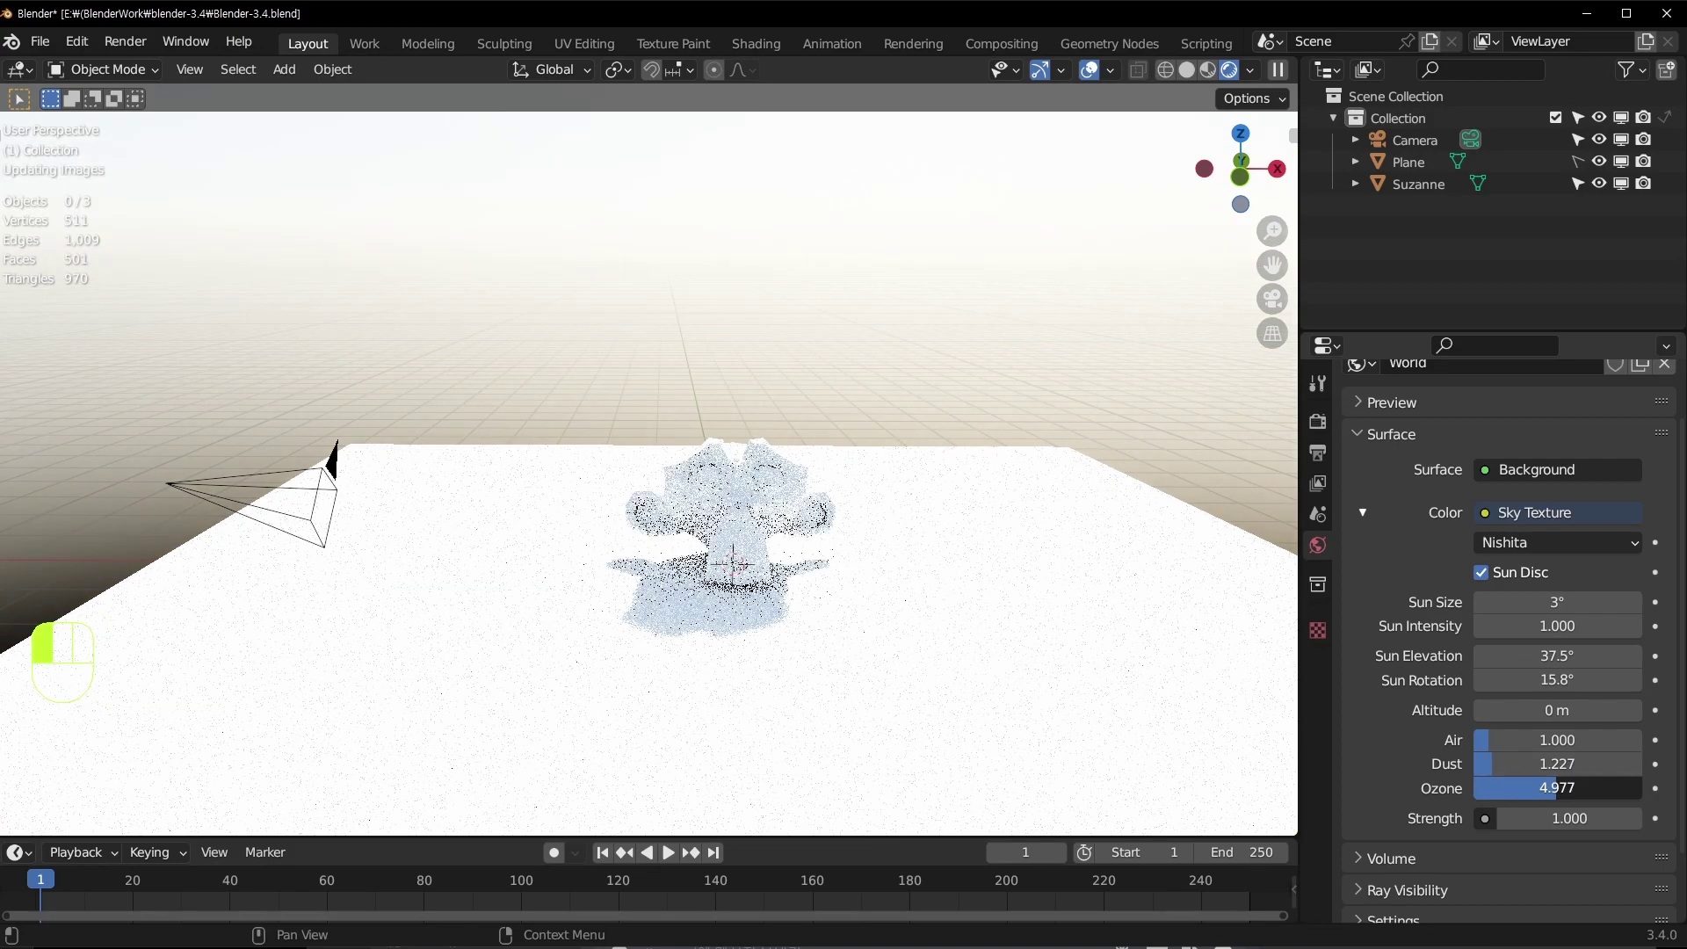
middle_click_drag(881, 506, 692, 547)
middle_click_drag(910, 486, 847, 501)
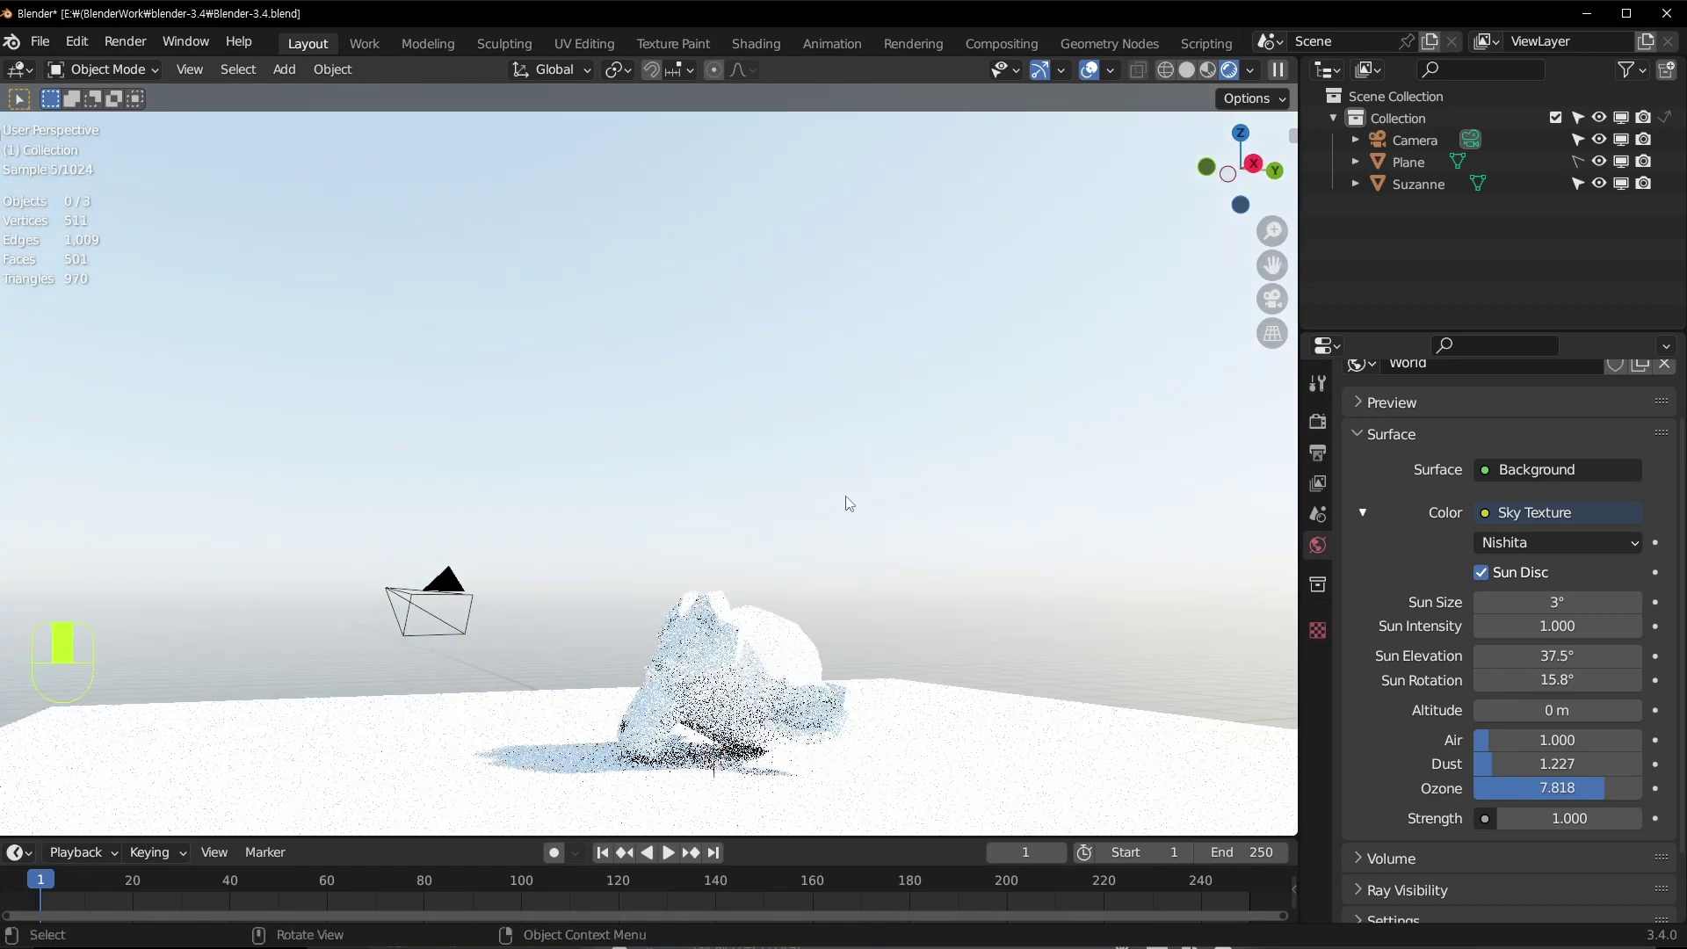
middle_click_drag(867, 252, 830, 527)
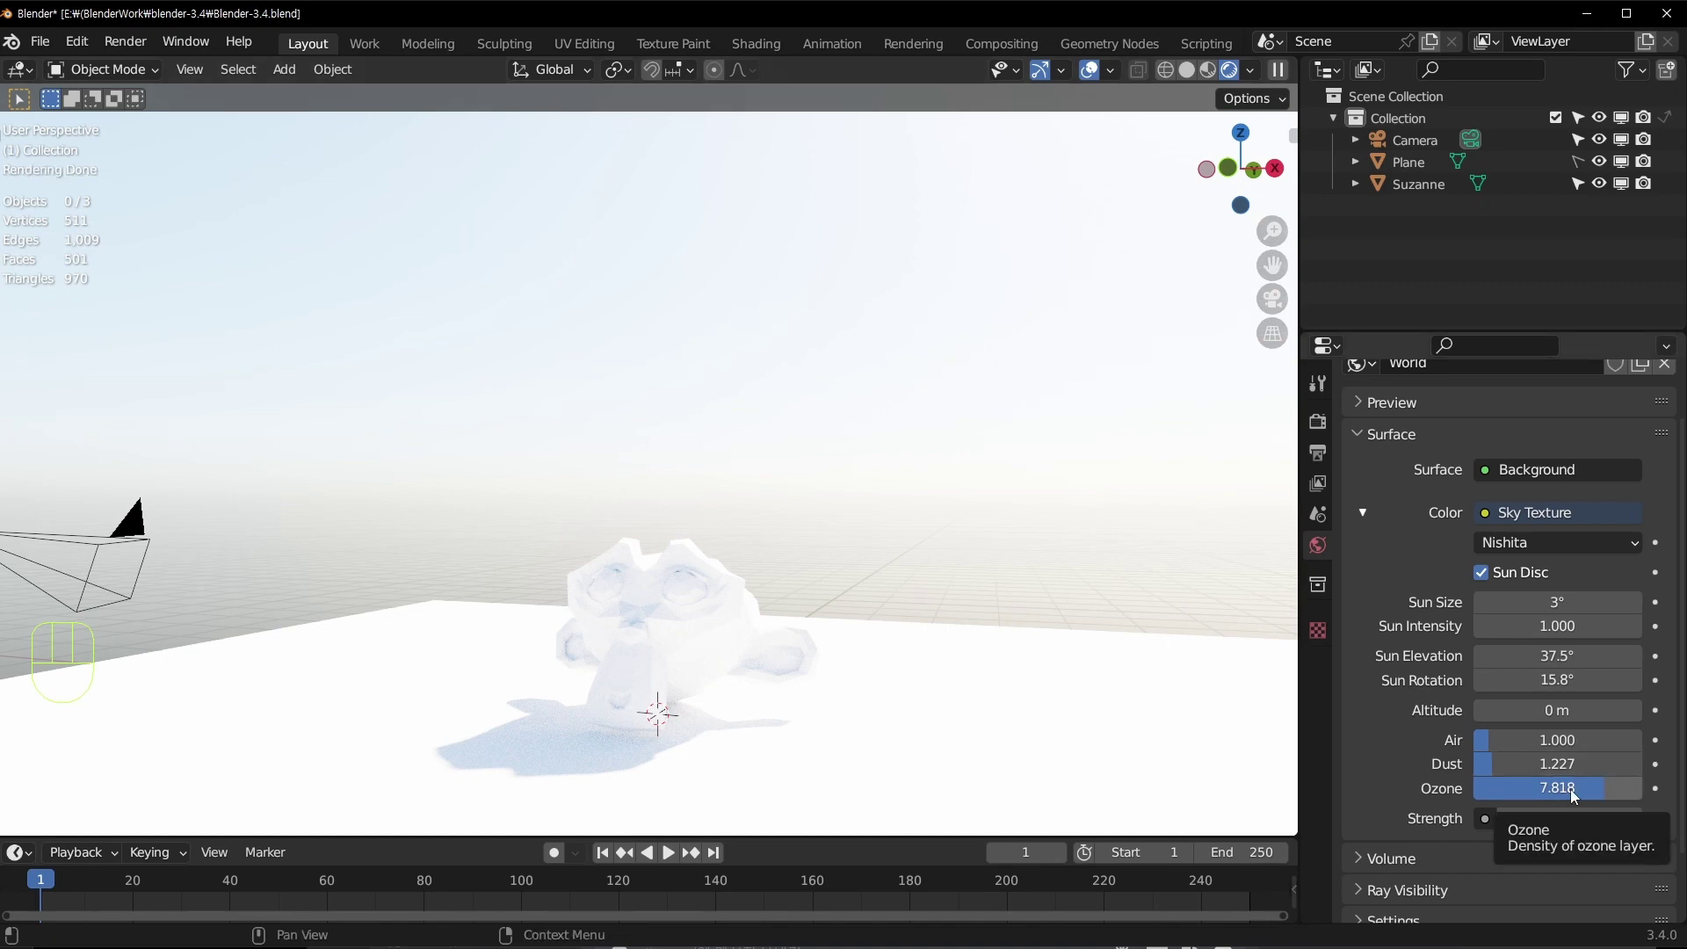
Step: Set the ozone density to 8.33 and the air density to 1.227, with the sun rotation at 51.3°
left_click_drag(1569, 789, 1578, 788)
middle_click_drag(703, 512, 536, 443)
left_click_drag(1575, 787, 1614, 787)
middle_click_drag(756, 475, 922, 532)
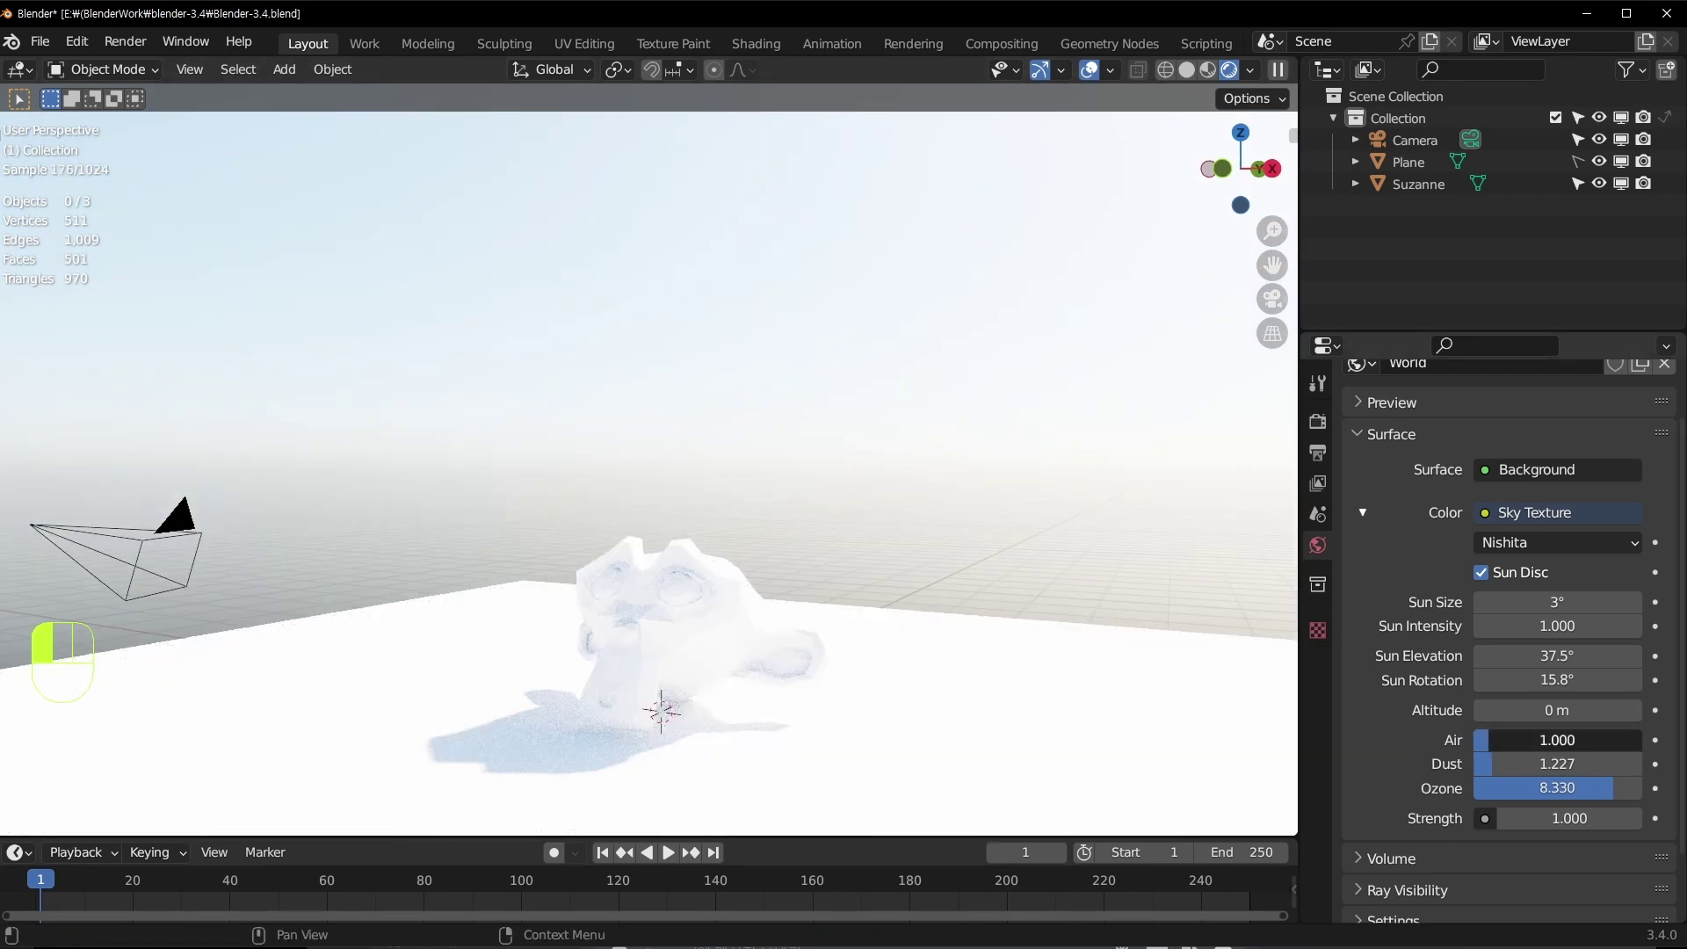
left_click_drag(1491, 740, 1586, 679)
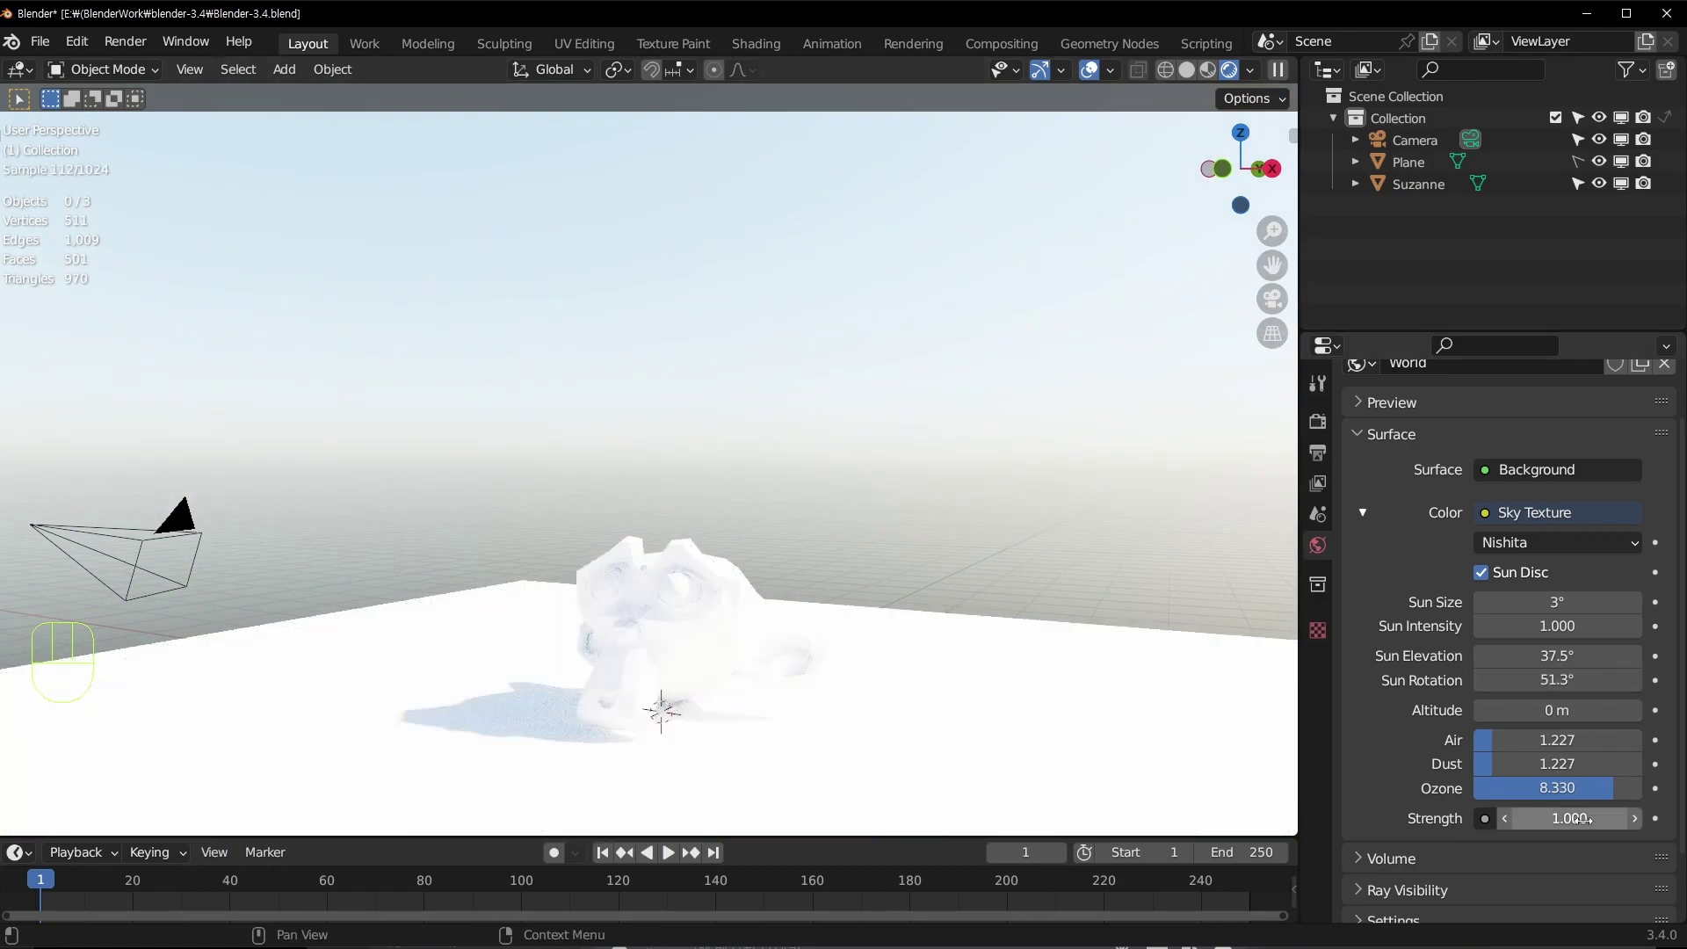
Step: Lower the world strength to 0.1 and raise the sun elevation to 89.7°
left_click_drag(1581, 819, 1528, 819)
key("Return")
middle_click_drag(757, 487, 927, 499)
left_click_drag(1511, 655, 1581, 655)
middle_click_drag(940, 419, 1152, 630)
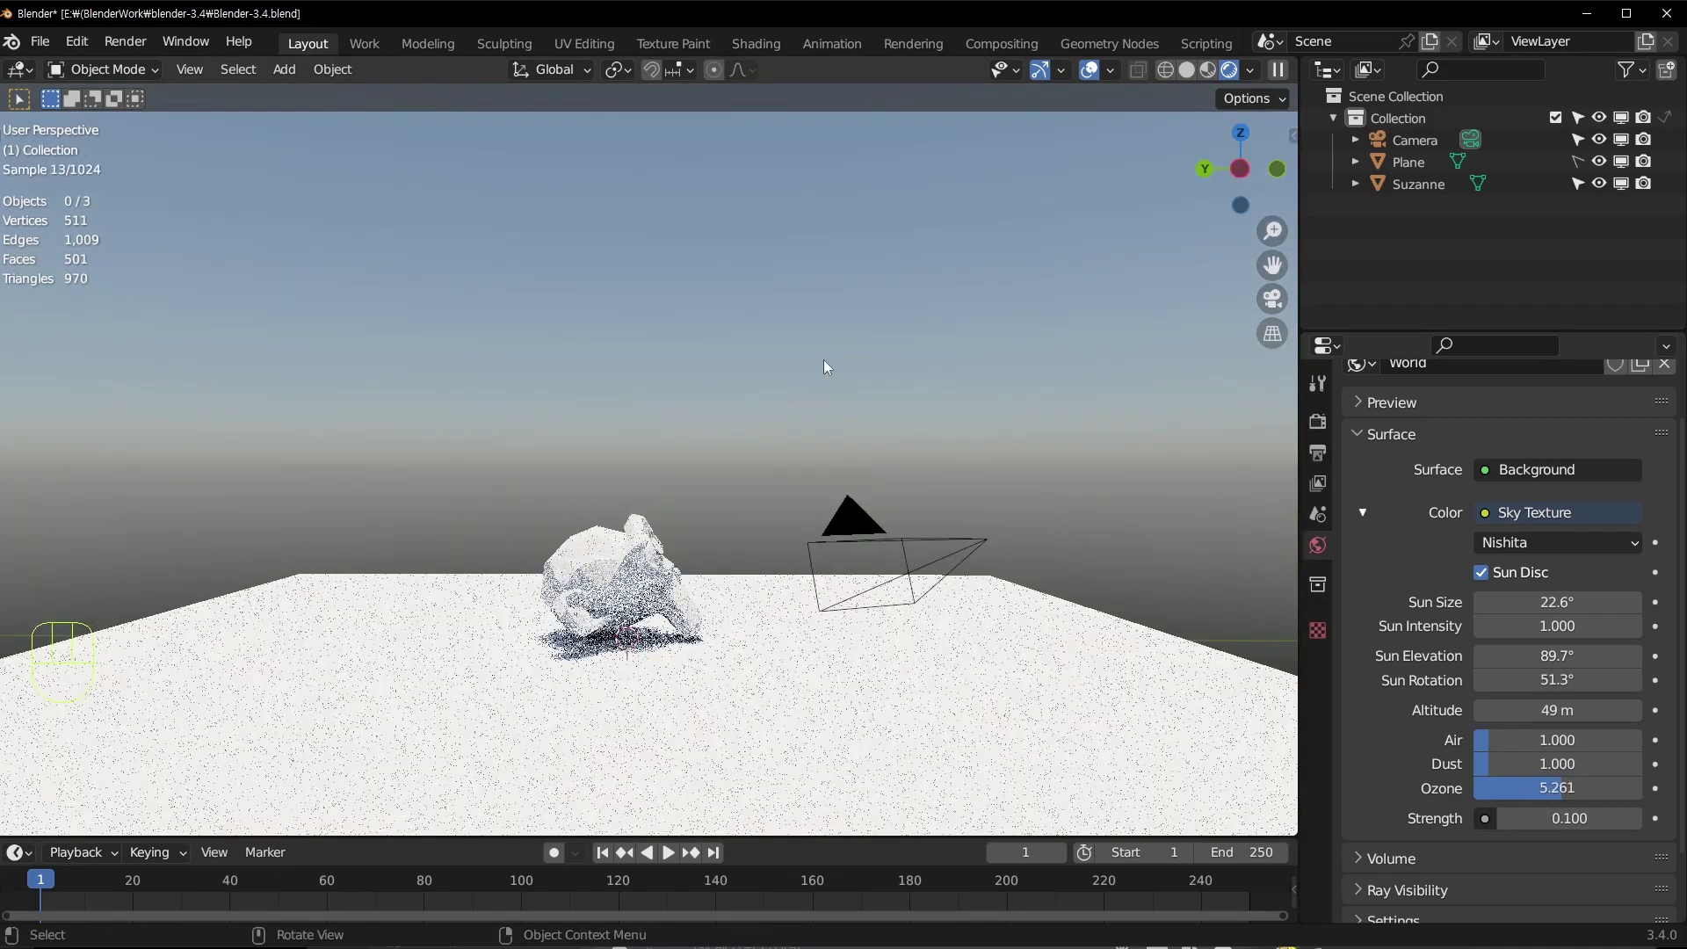
Step: Look up at the sun disc from beneath the plane and set the sun size to 1°
middle_click_drag(828, 371, 951, 271)
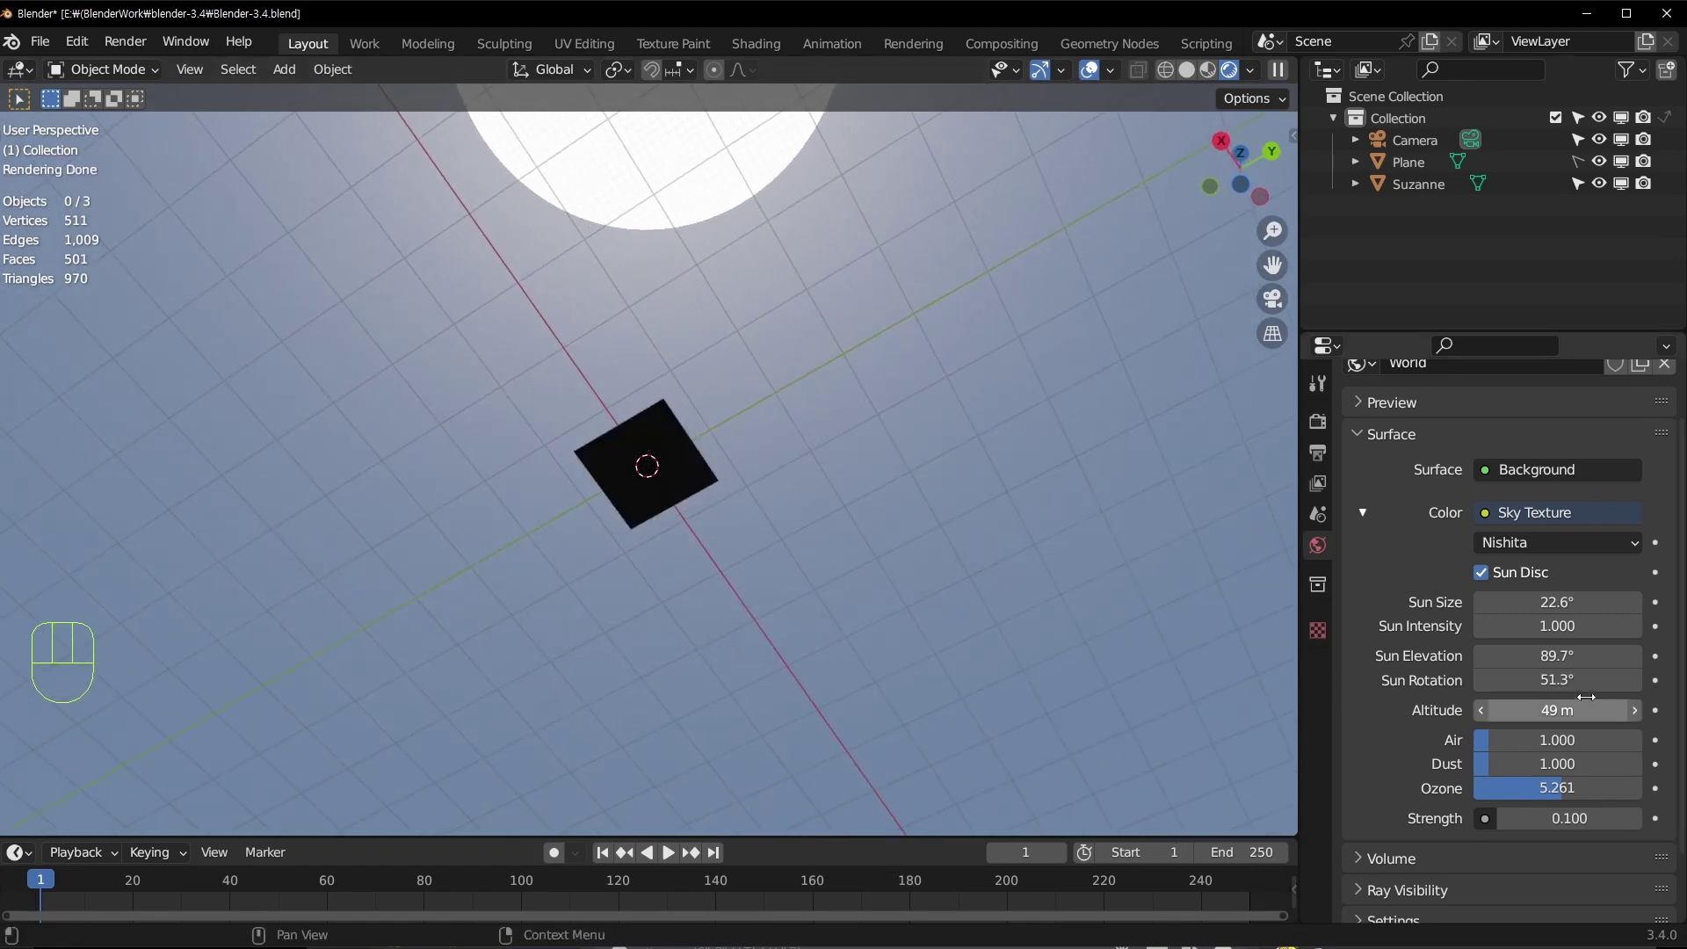
type("1")
key("Return")
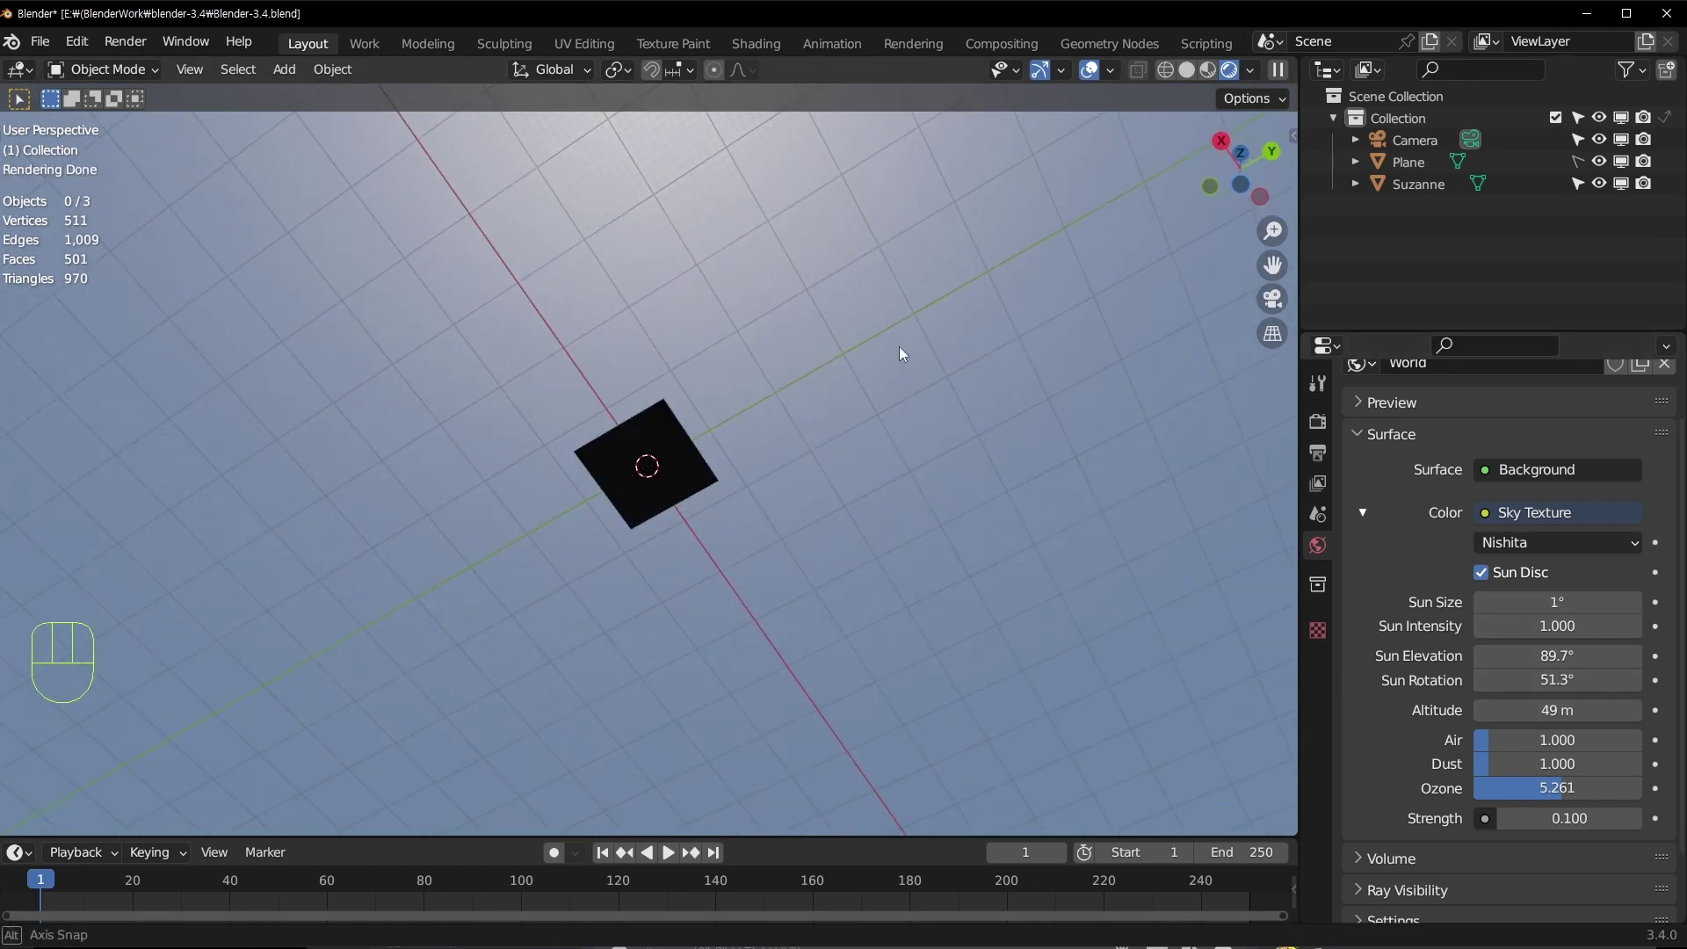
middle_click_drag(899, 346, 910, 325)
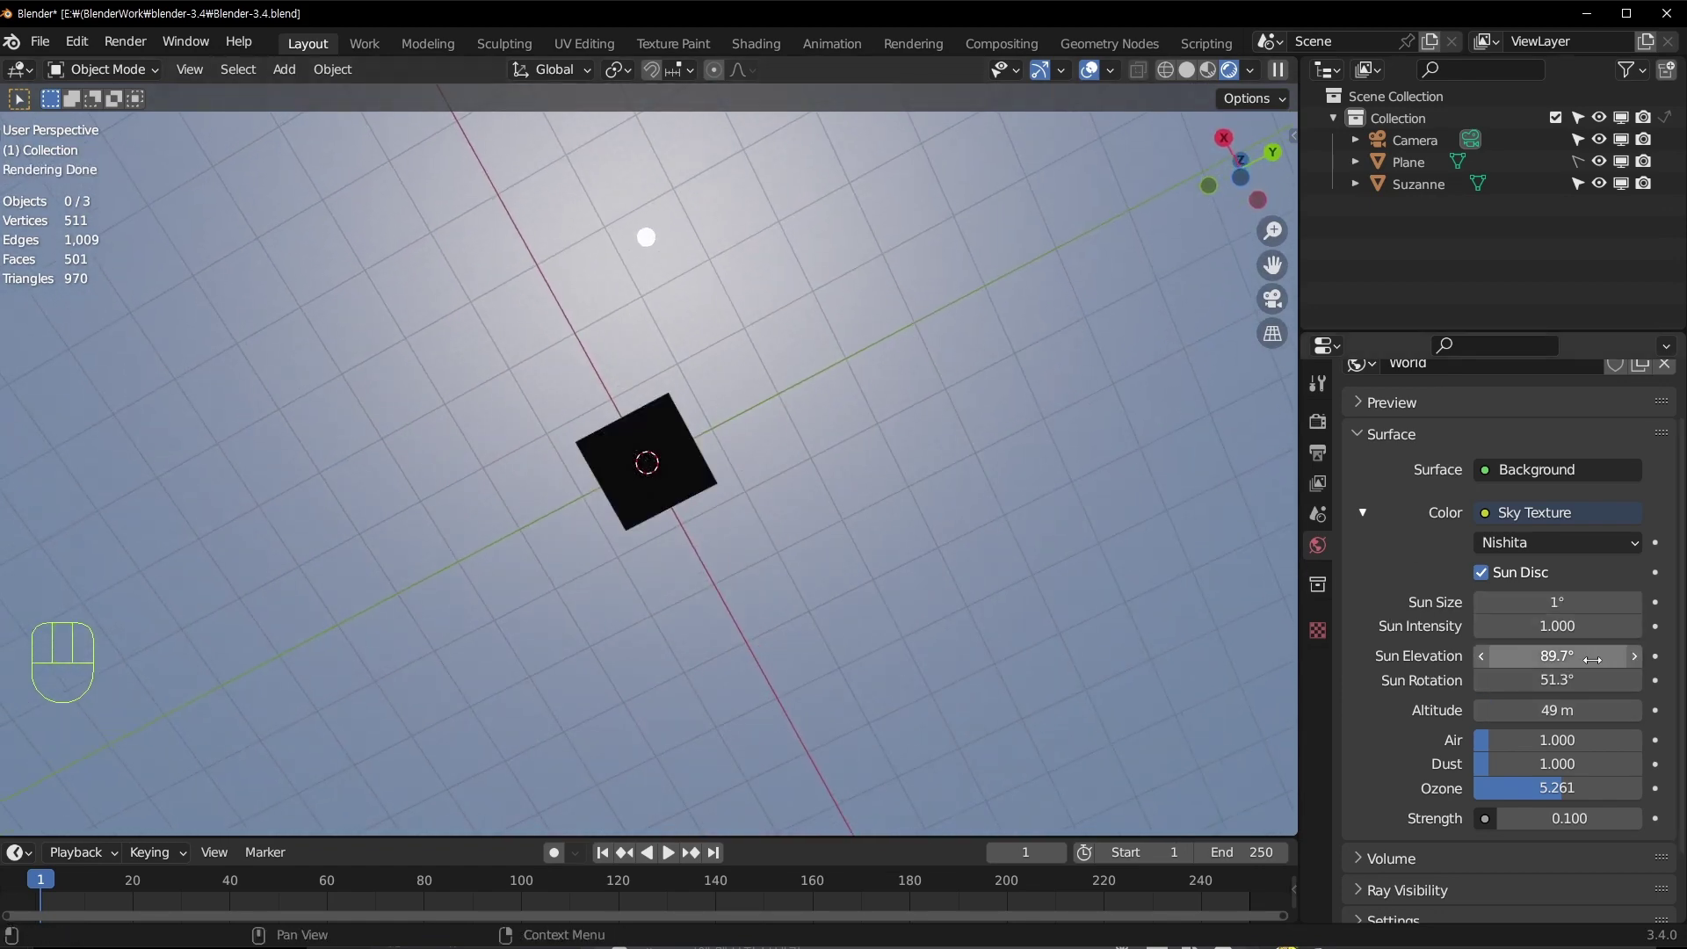
Step: Increase the sun elevation past overhead to 107° and on to 121°
mouse_move(1556, 655)
left_mouse_down()
mouse_move(1528, 655)
mouse_move(1581, 656)
left_mouse_up()
middle_click_drag(945, 465, 1010, 474)
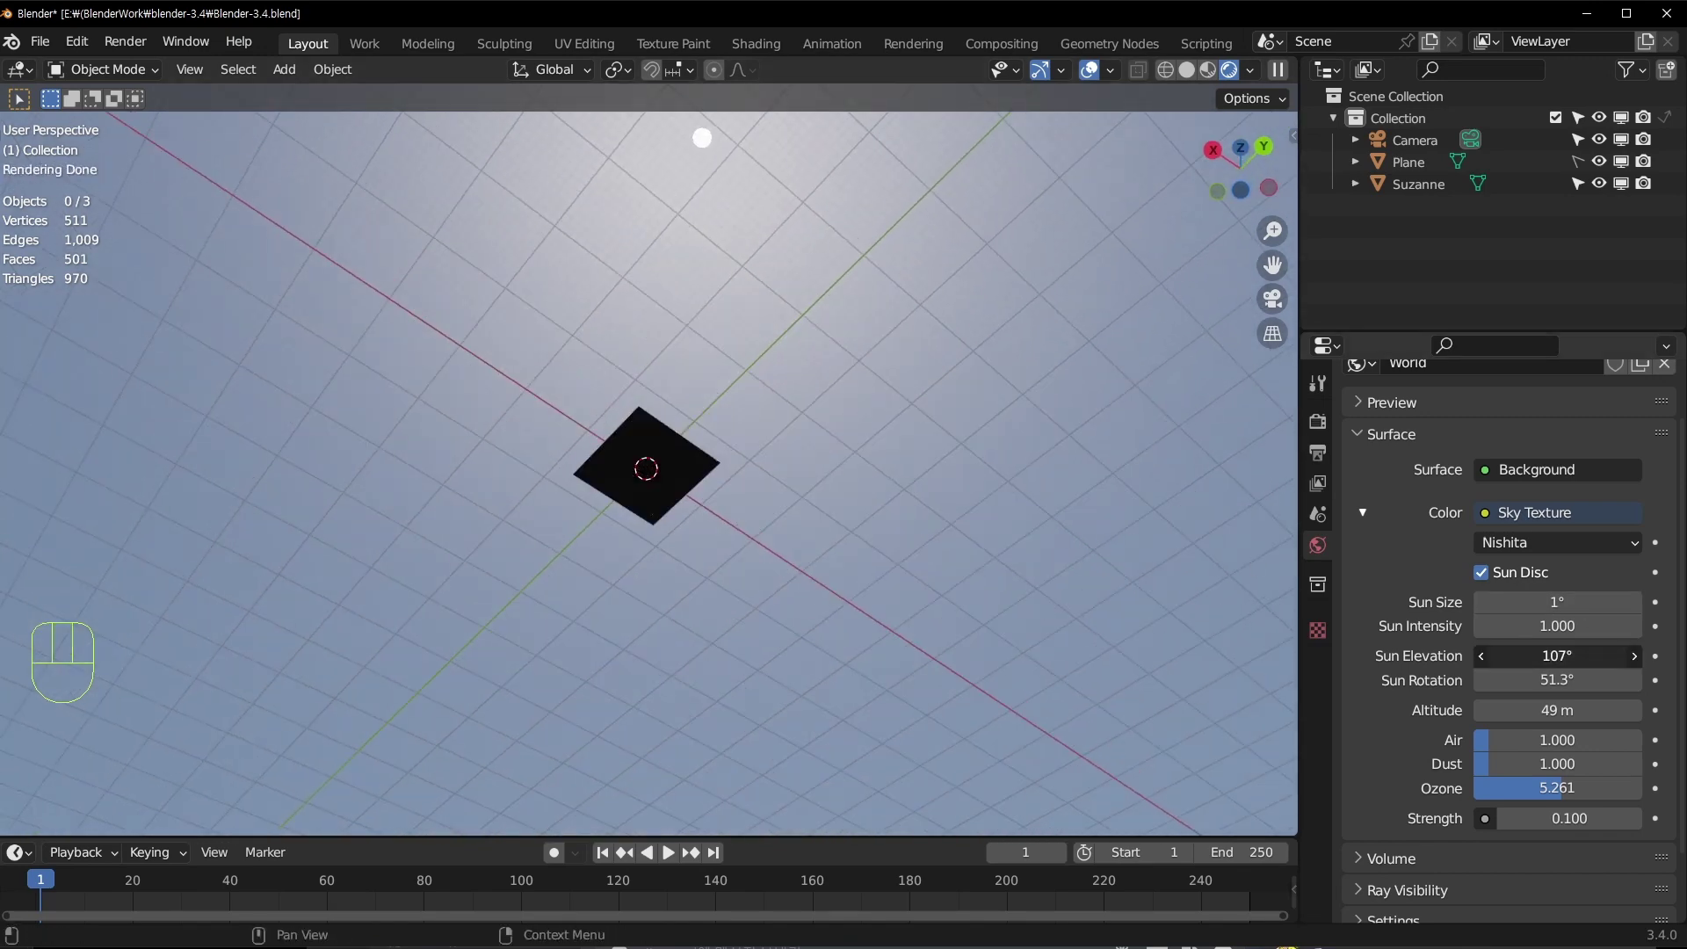
left_click_drag(1557, 656, 1595, 656)
middle_click_drag(1045, 510, 1136, 515)
Step: Set the sun size to 2° and the sun intensity to 1
left_click_drag(1556, 602, 1574, 601)
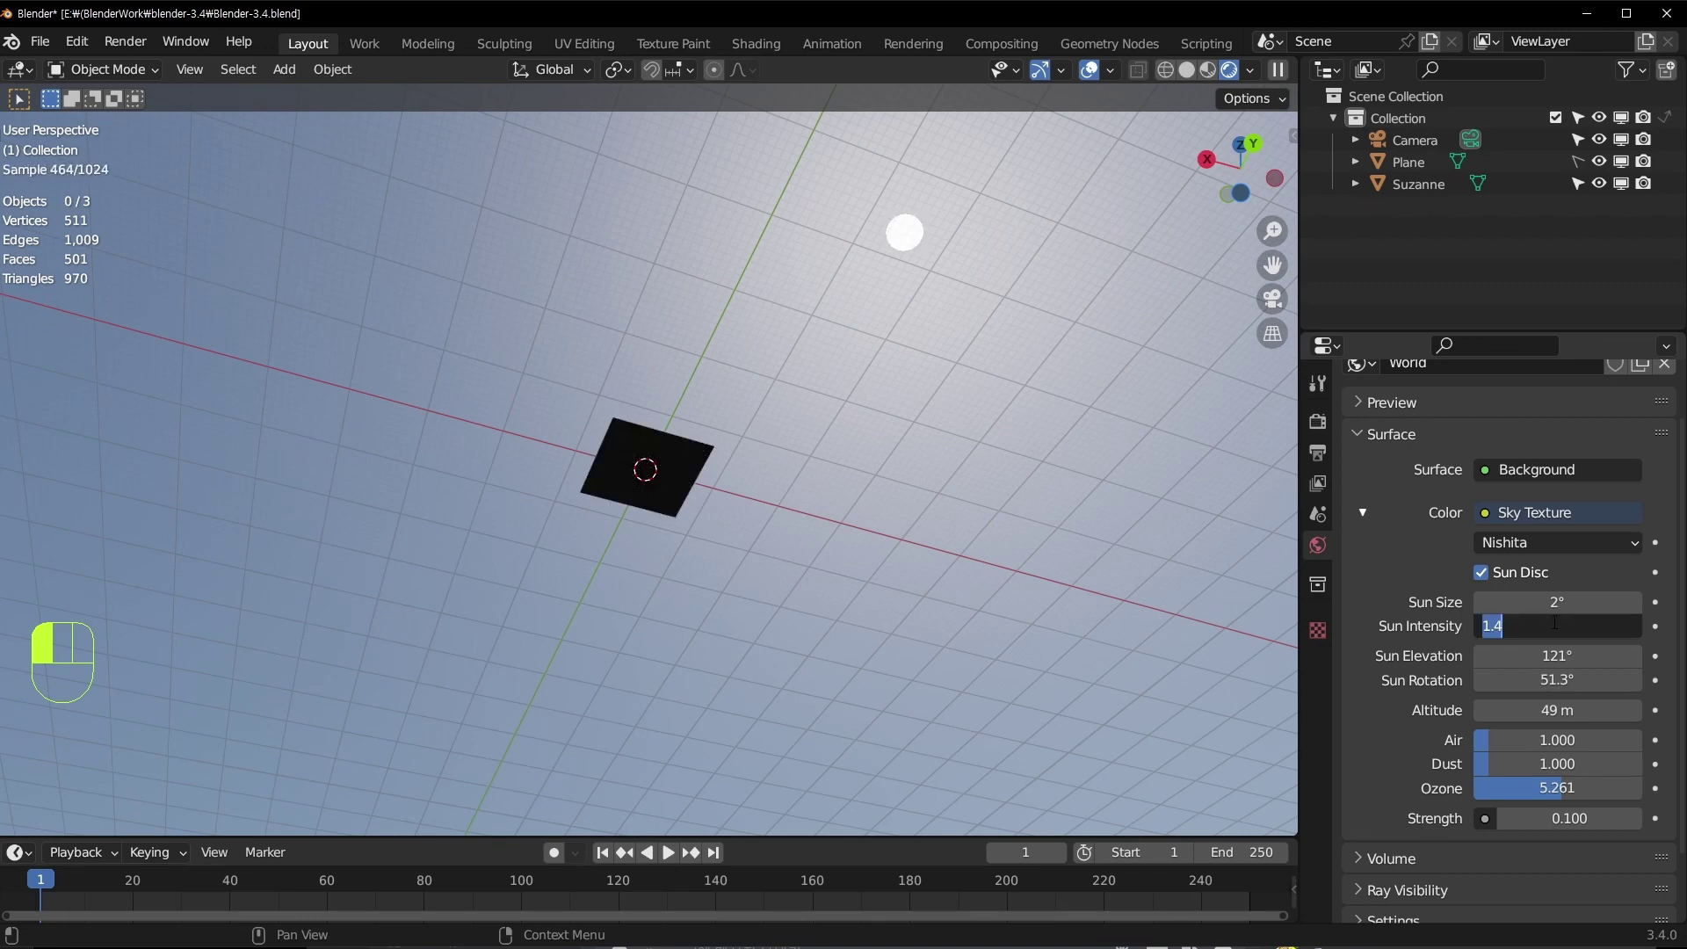
type("1")
key("Return")
Step: Set the sun rotation to 43.9° and the sun elevation to 133°
mouse_move(1556, 679)
left_mouse_down()
mouse_move(1576, 679)
mouse_move(1496, 679)
mouse_move(1571, 679)
mouse_move(1541, 679)
left_mouse_up()
middle_click_drag(841, 386, 965, 403)
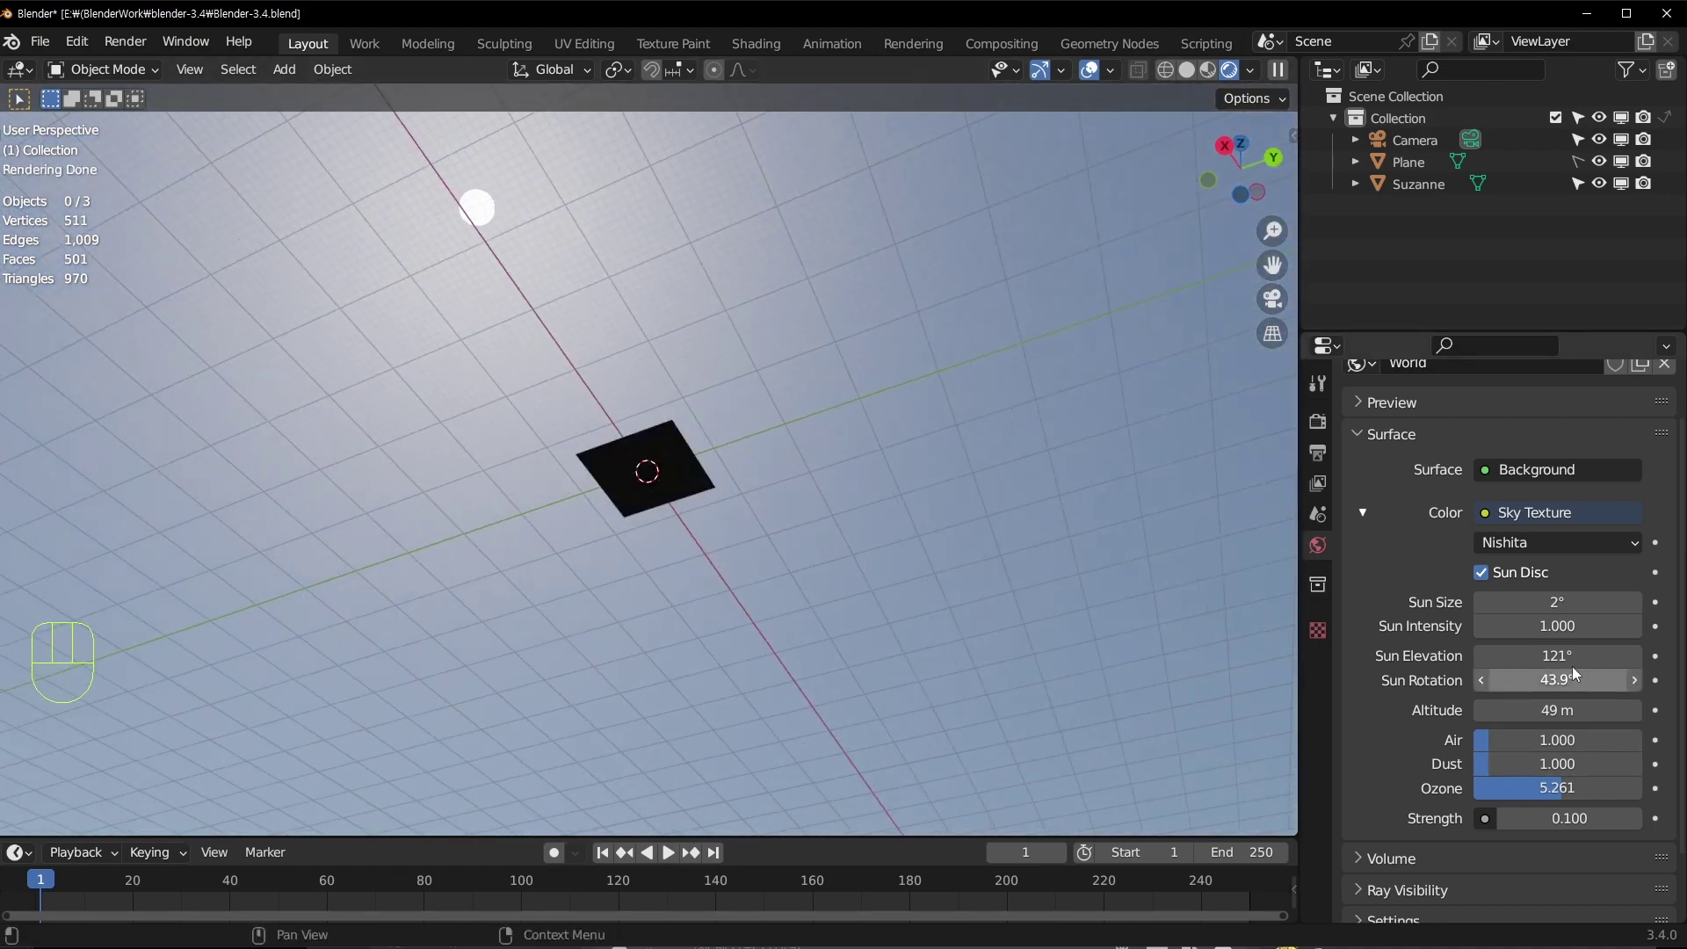
left_click_drag(1557, 656, 1578, 655)
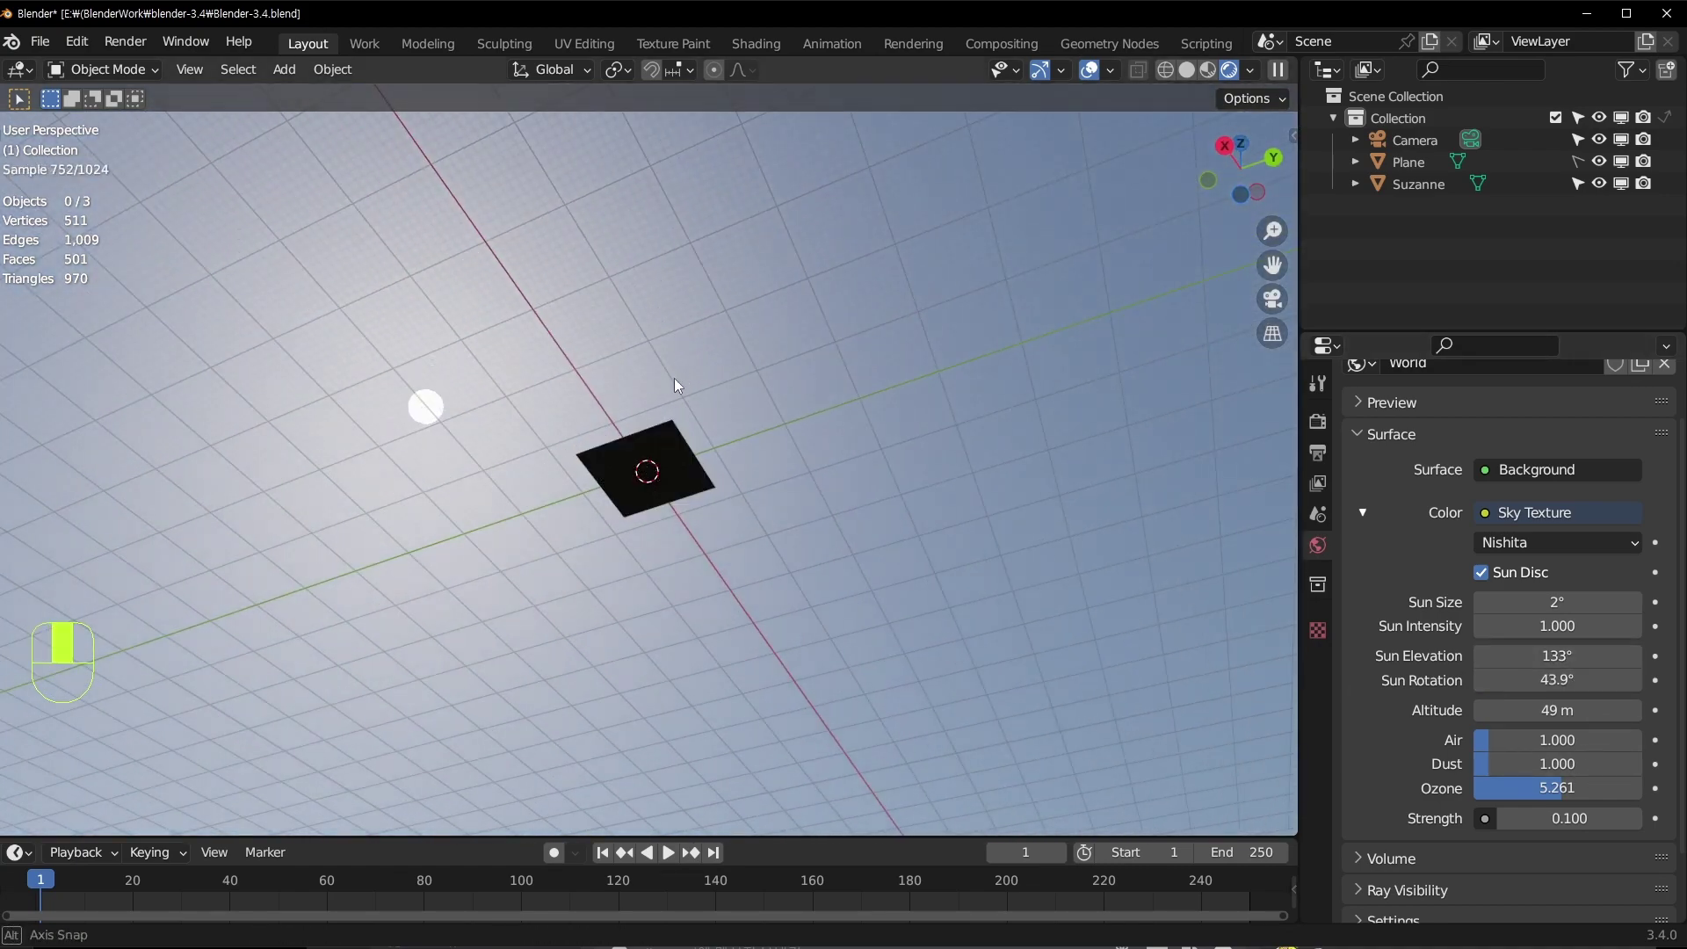
Step: Lower the sun from overhead toward the horizon by setting the sun elevation to 145° and finally to 180°
middle_click_drag(673, 378, 722, 402)
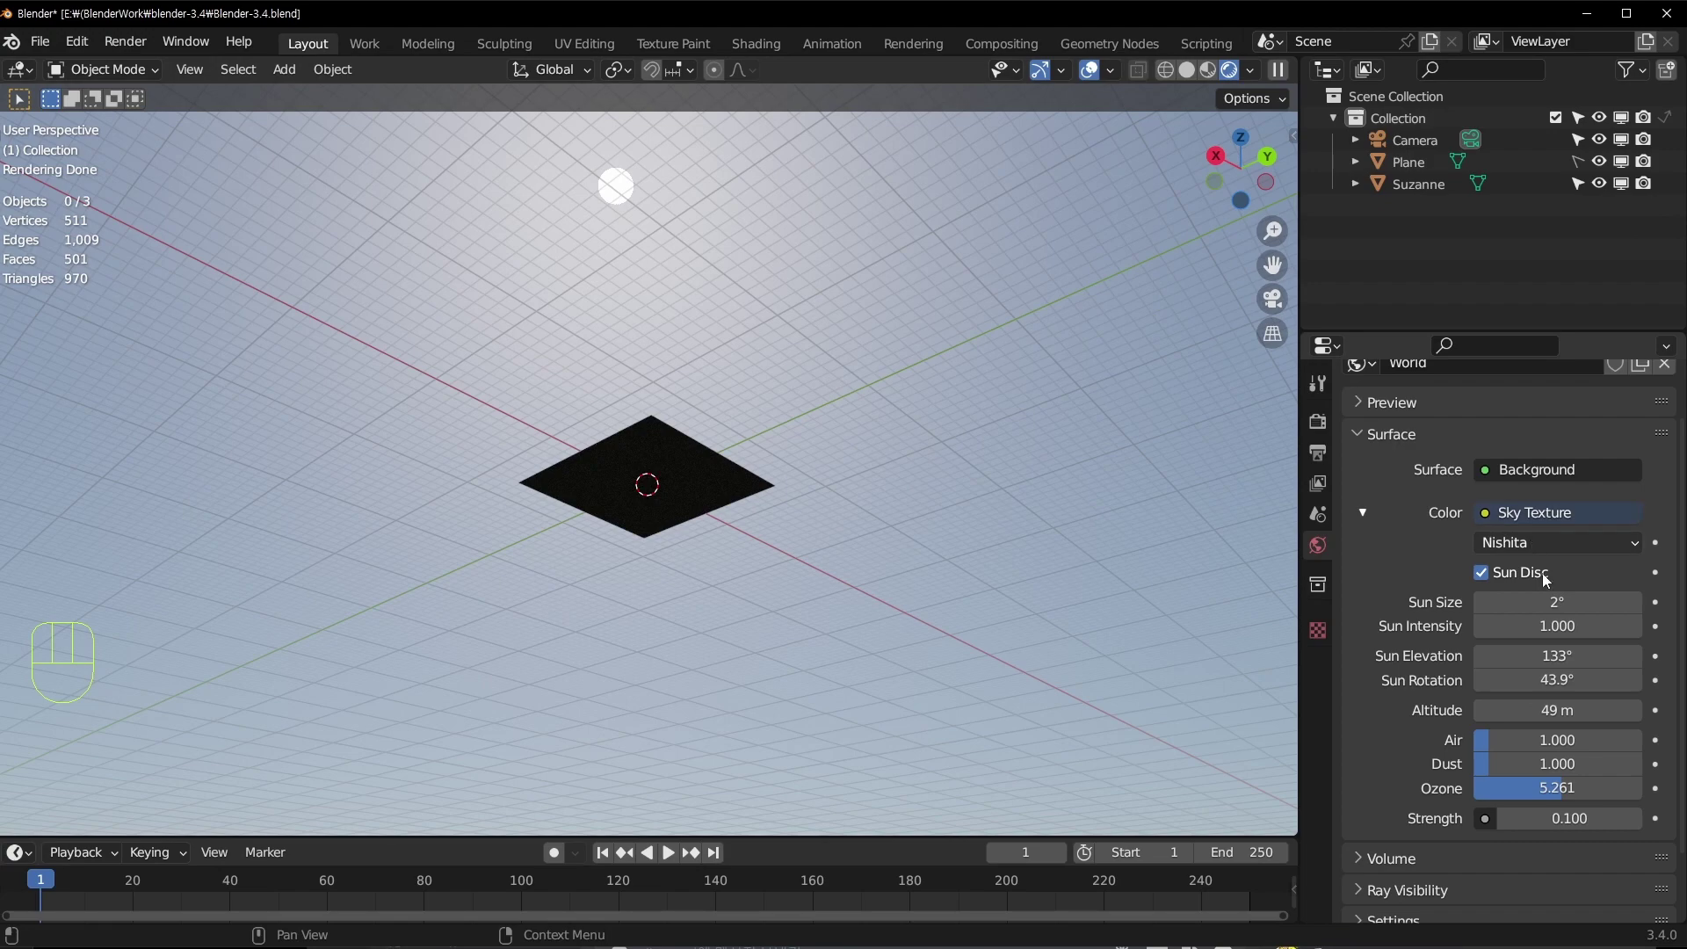
left_click_drag(1556, 656, 1577, 656)
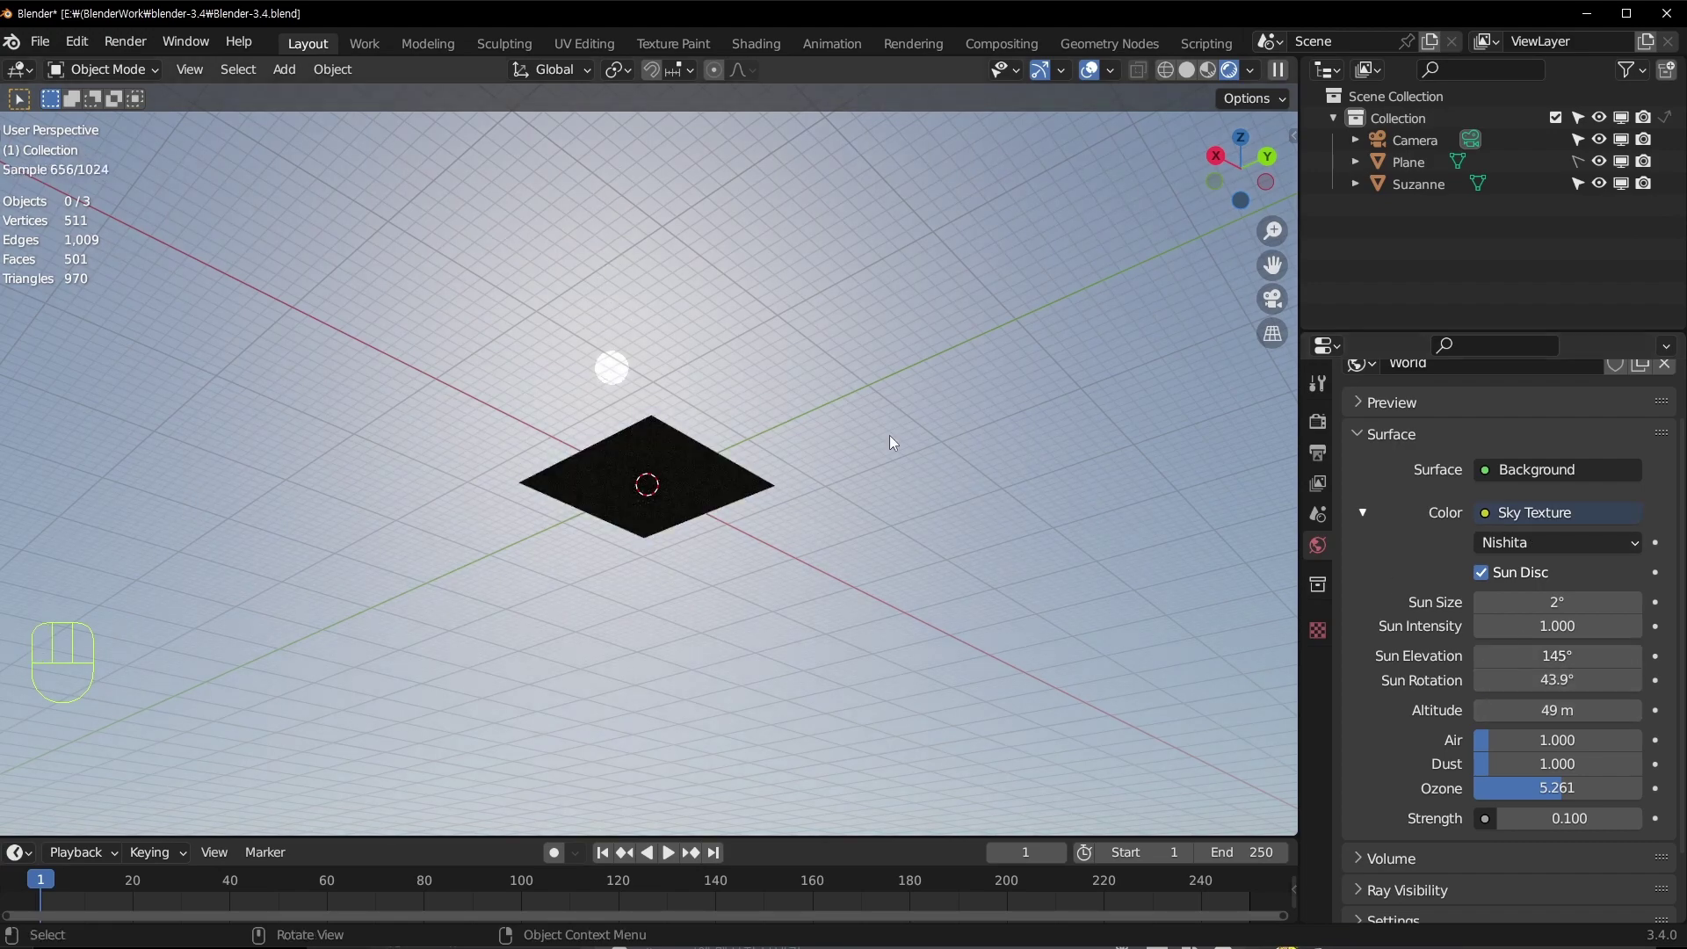
middle_click_drag(889, 435, 1089, 488)
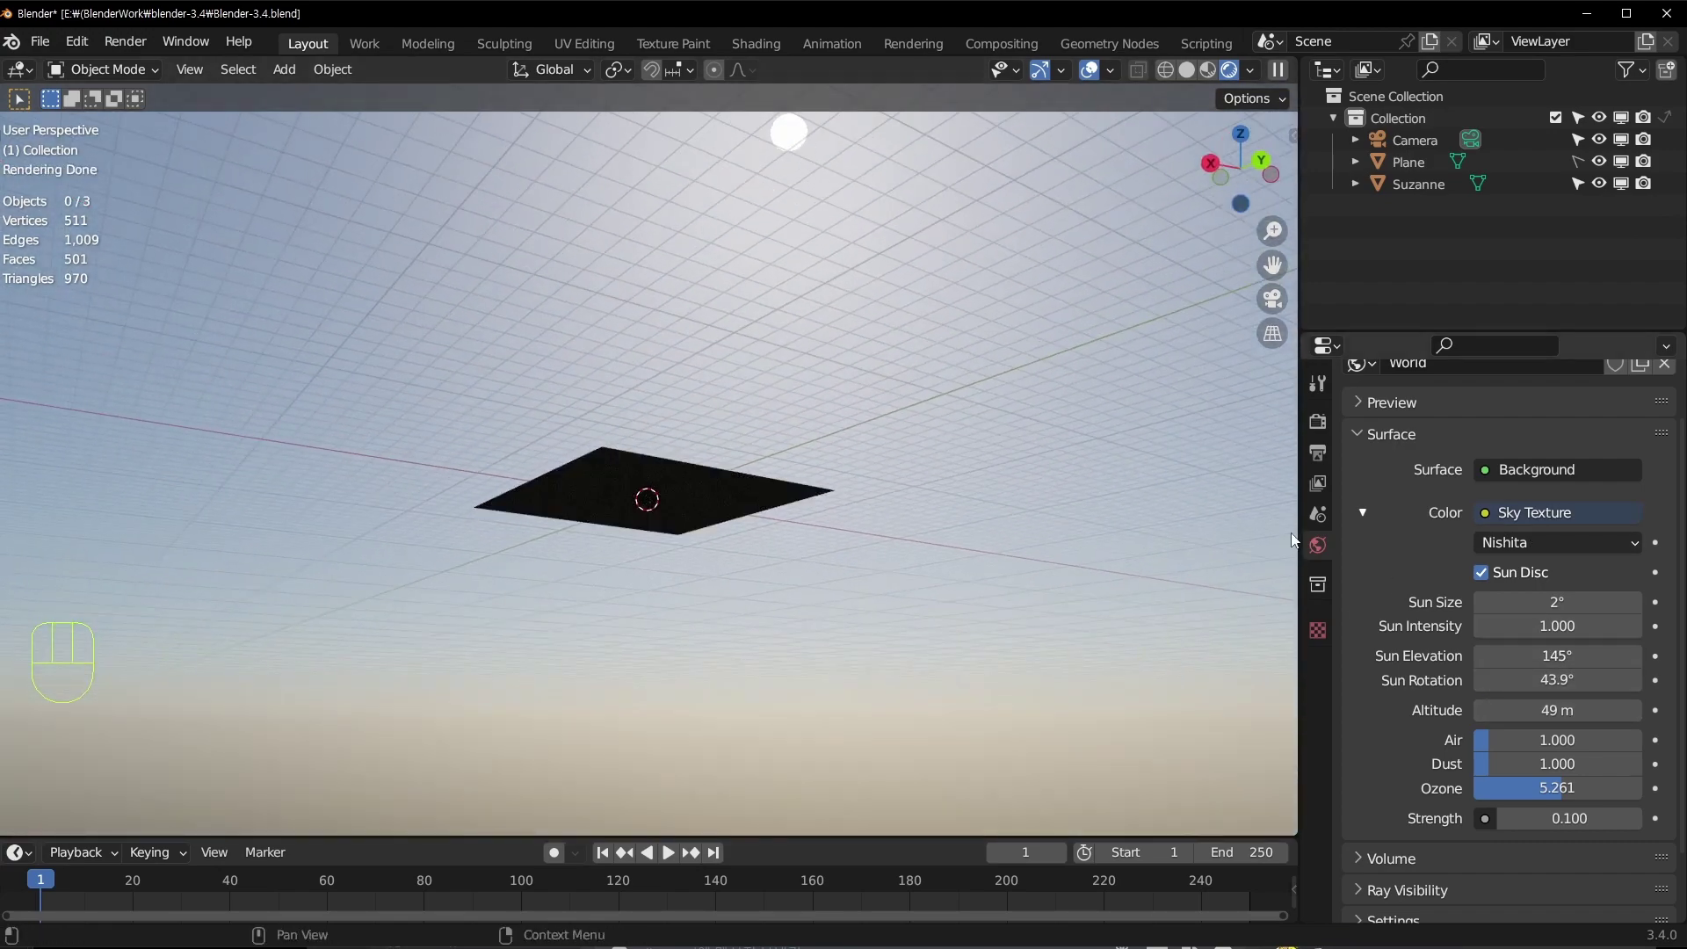
left_click_drag(1572, 656, 1635, 656)
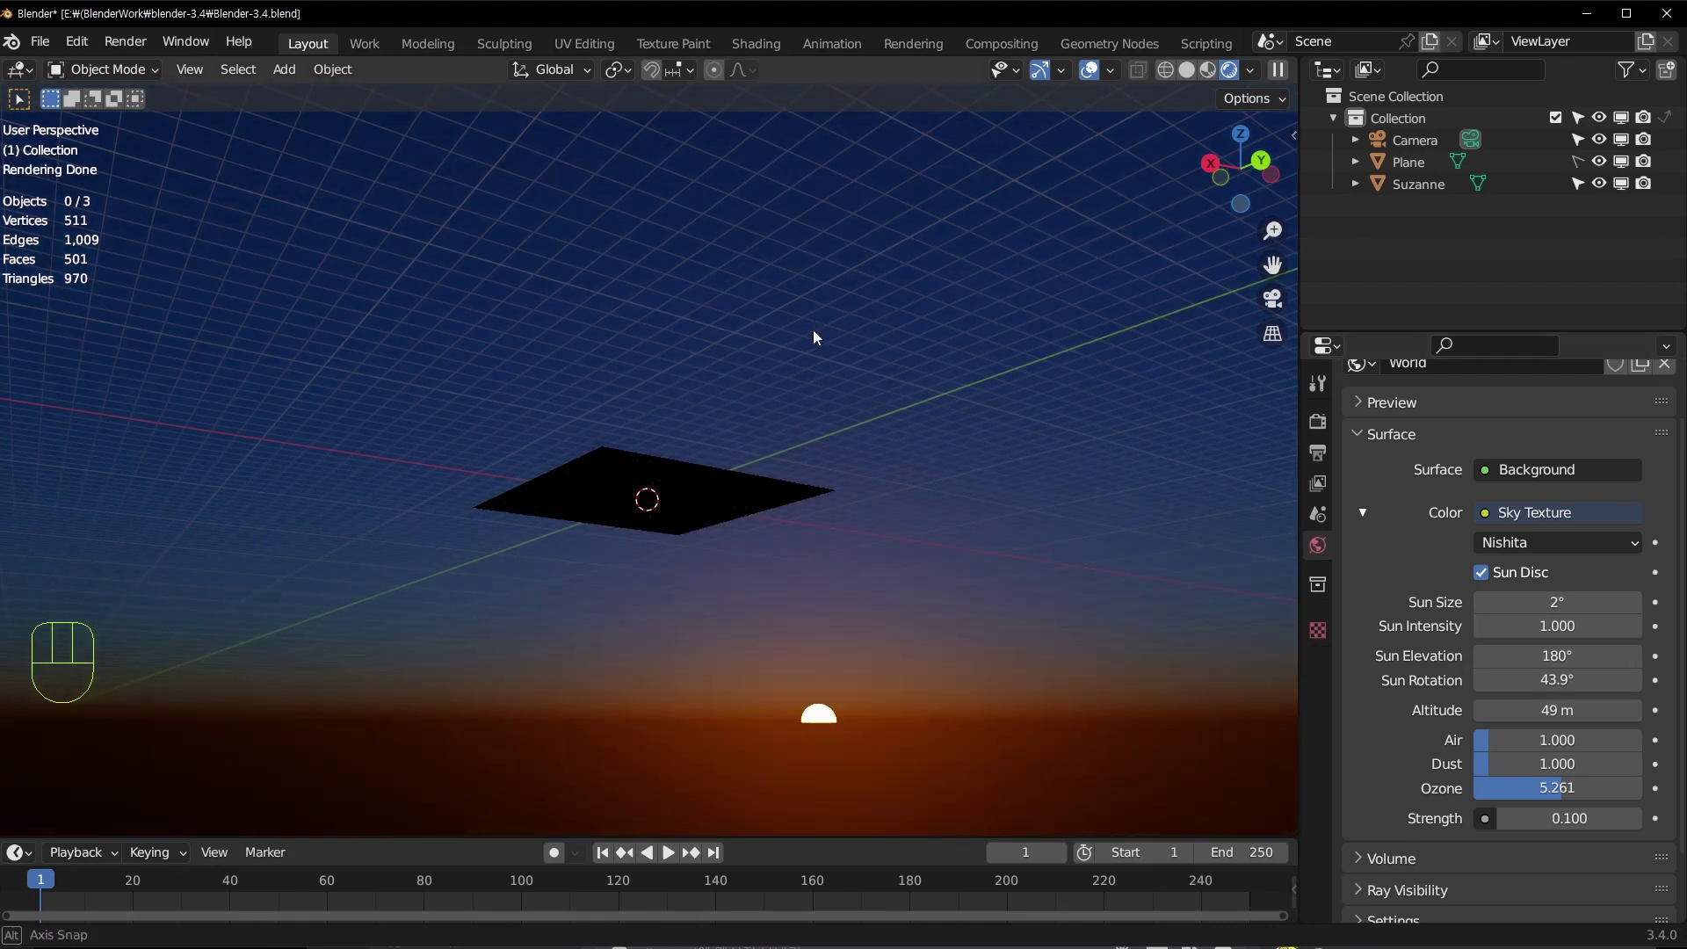
Step: Set the ozone to 1 and the sun elevation to 147°, and view Suzanne's shadow on the plane from above
middle_click_drag(813, 330, 819, 340)
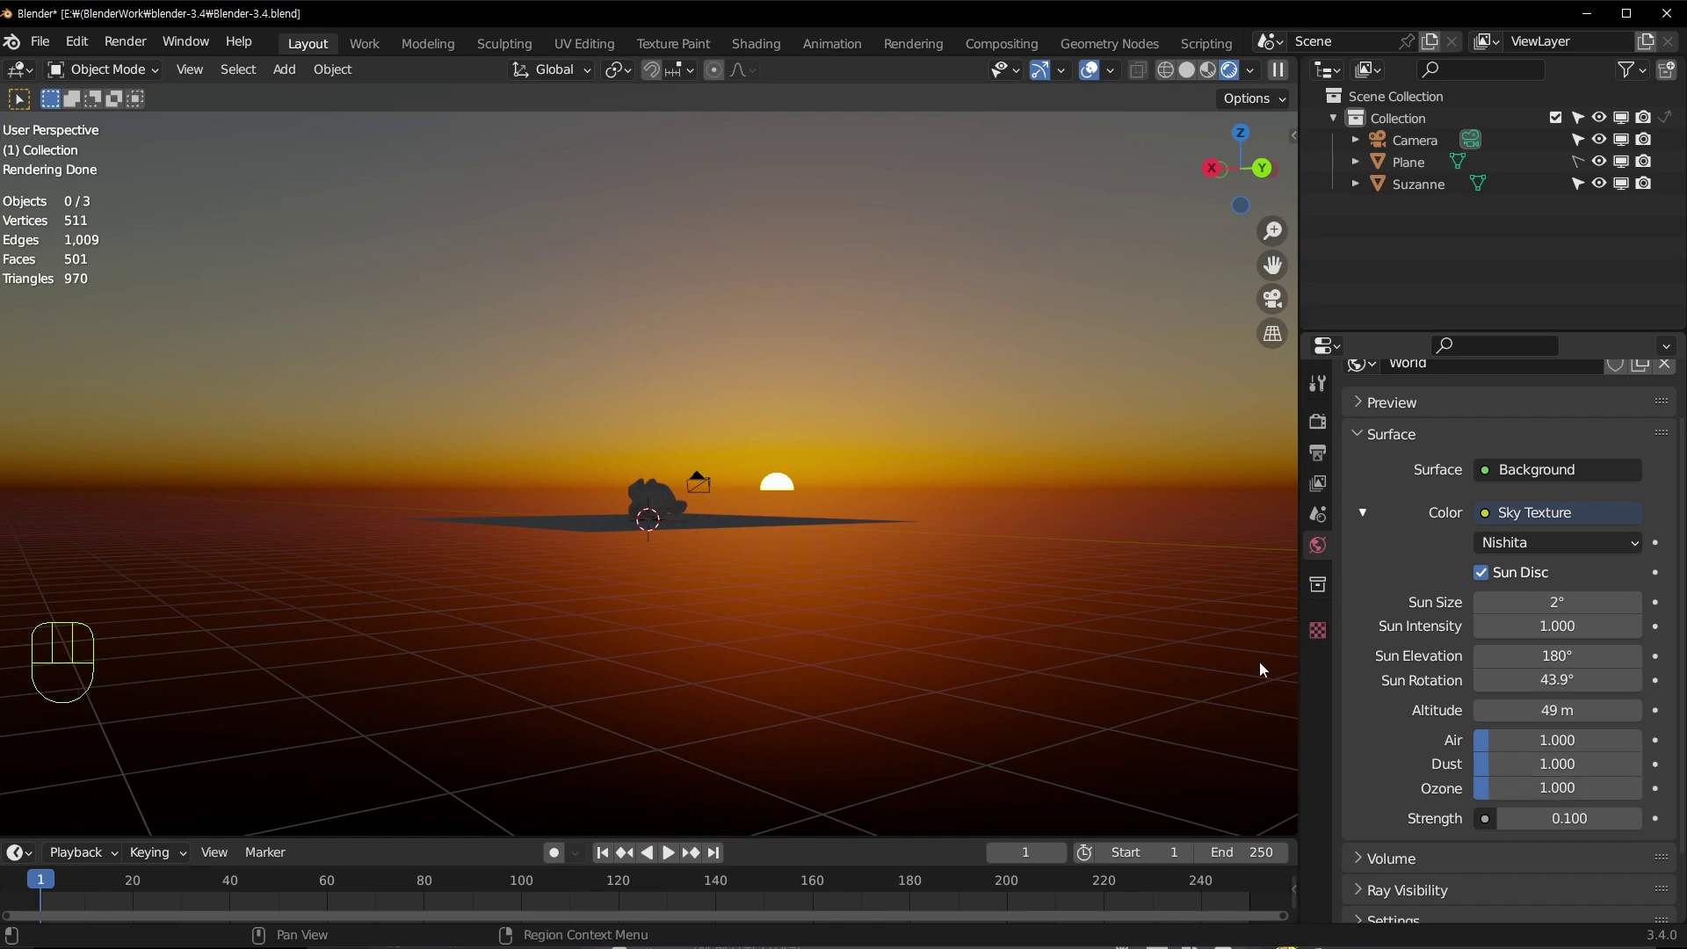
middle_click_drag(1258, 661, 952, 477)
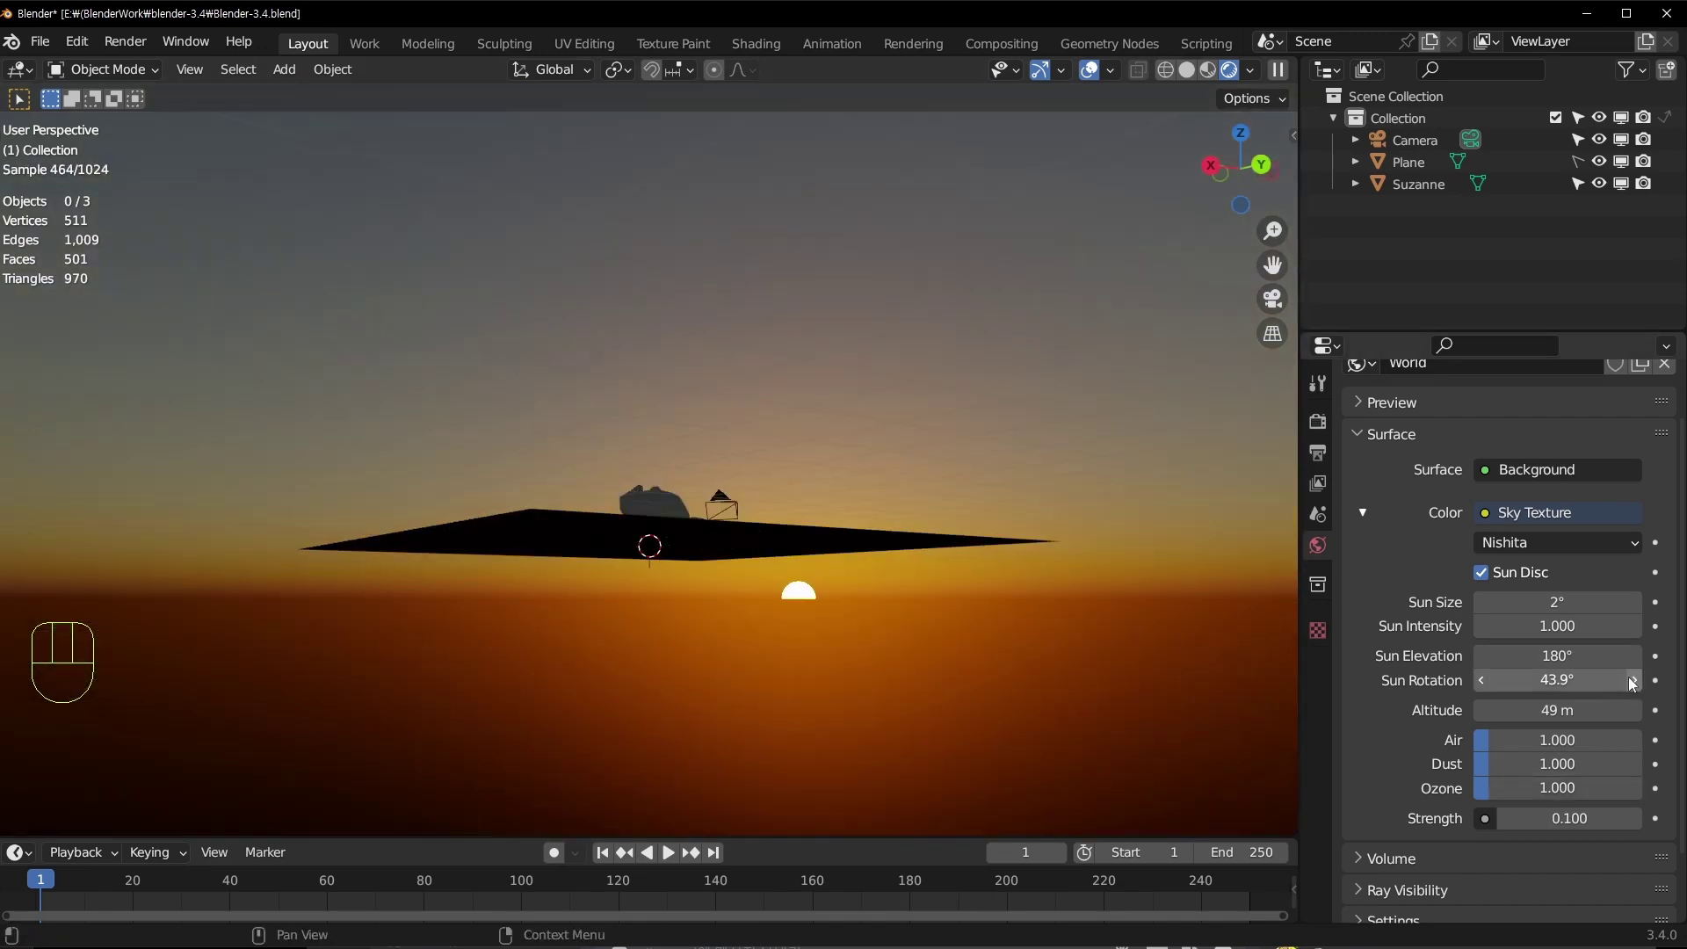
left_click_drag(1576, 657, 1480, 657)
middle_click_drag(723, 332, 632, 458)
scroll(633, 457, "up", 3)
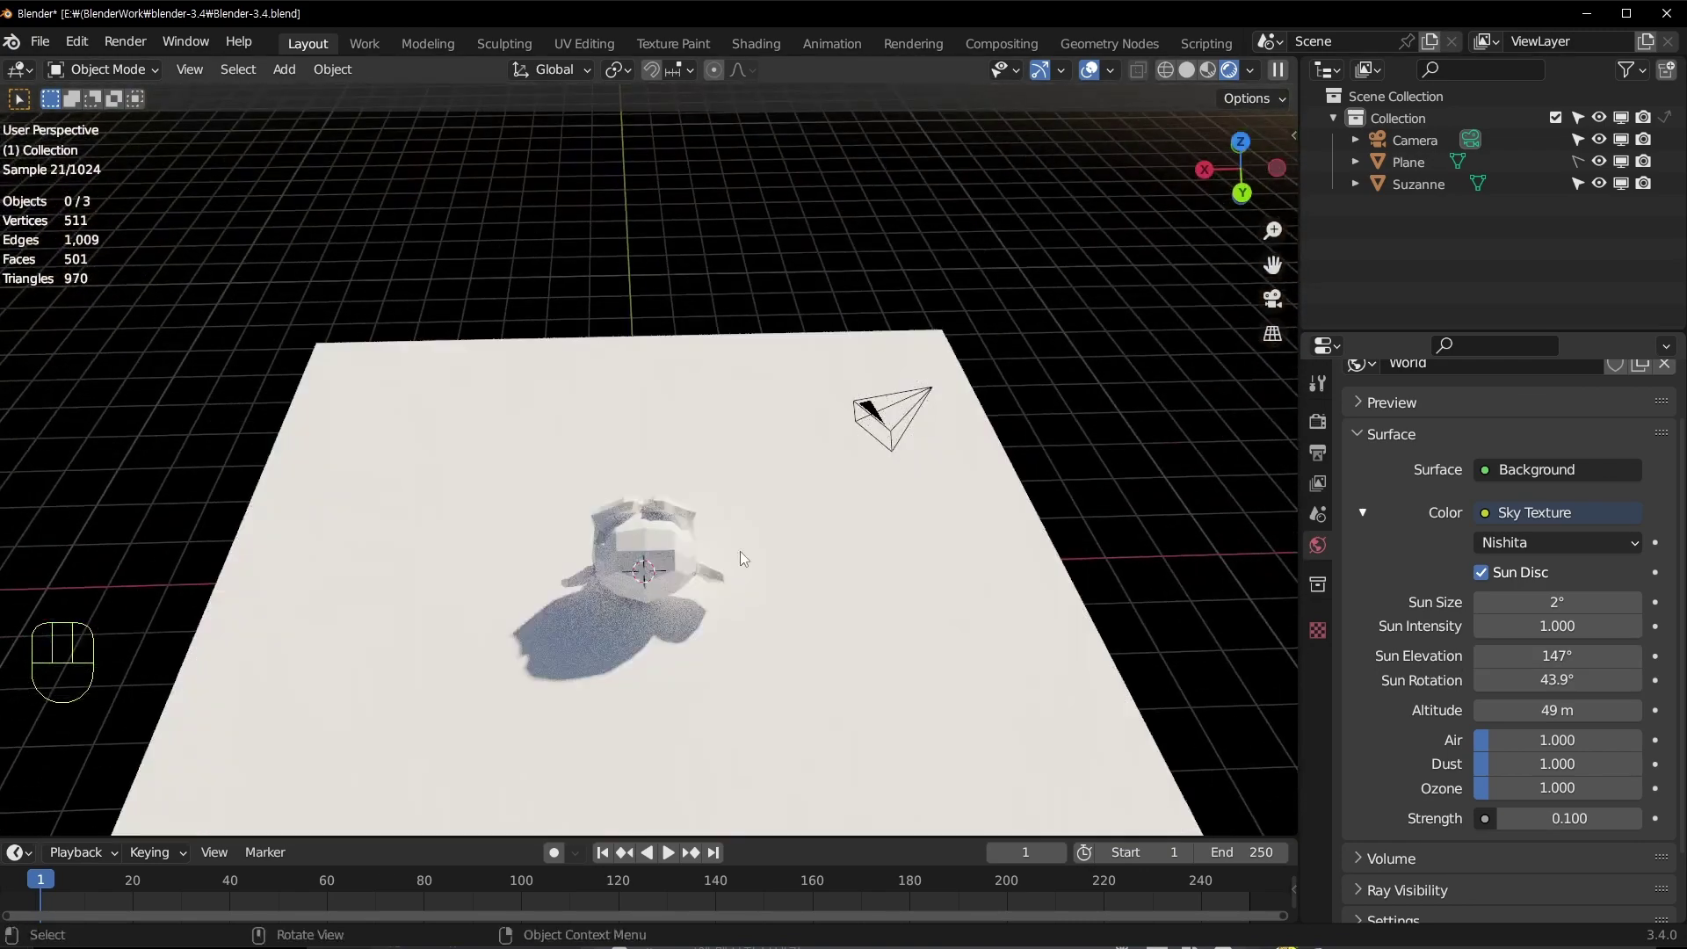
scroll(1384, 557, "up", 2)
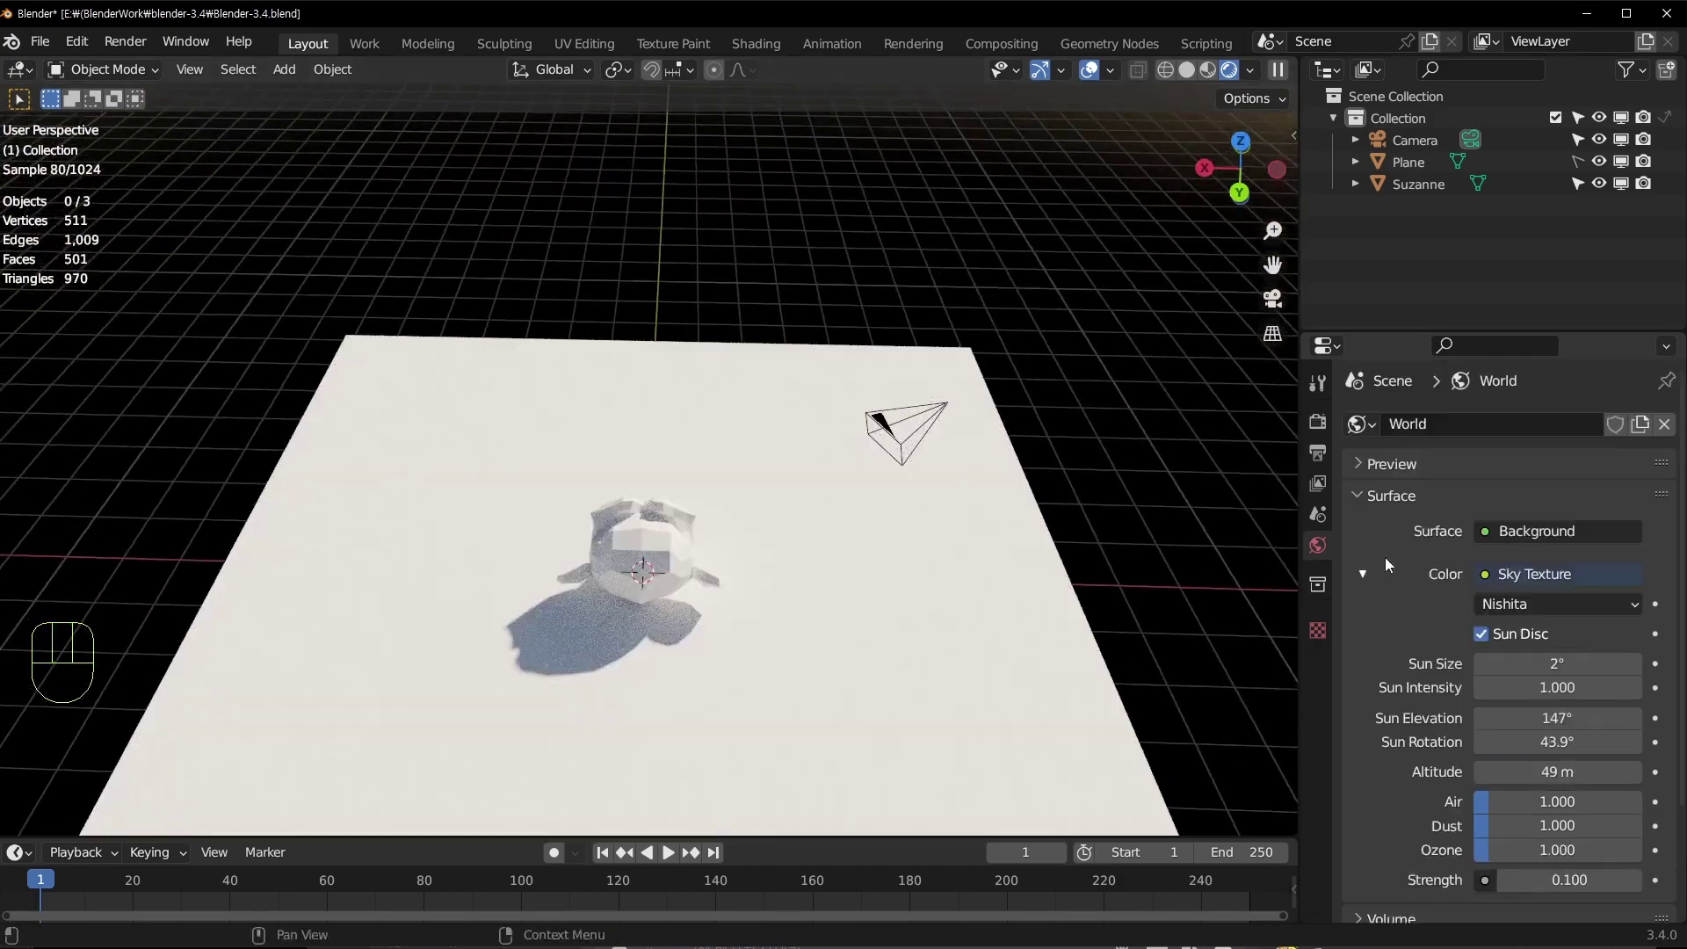
Step: Collapse the world's Surface settings and look at the sunlit Suzanne from a low angle and from the side
left_click(1363, 491)
middle_click_drag(882, 561, 842, 443)
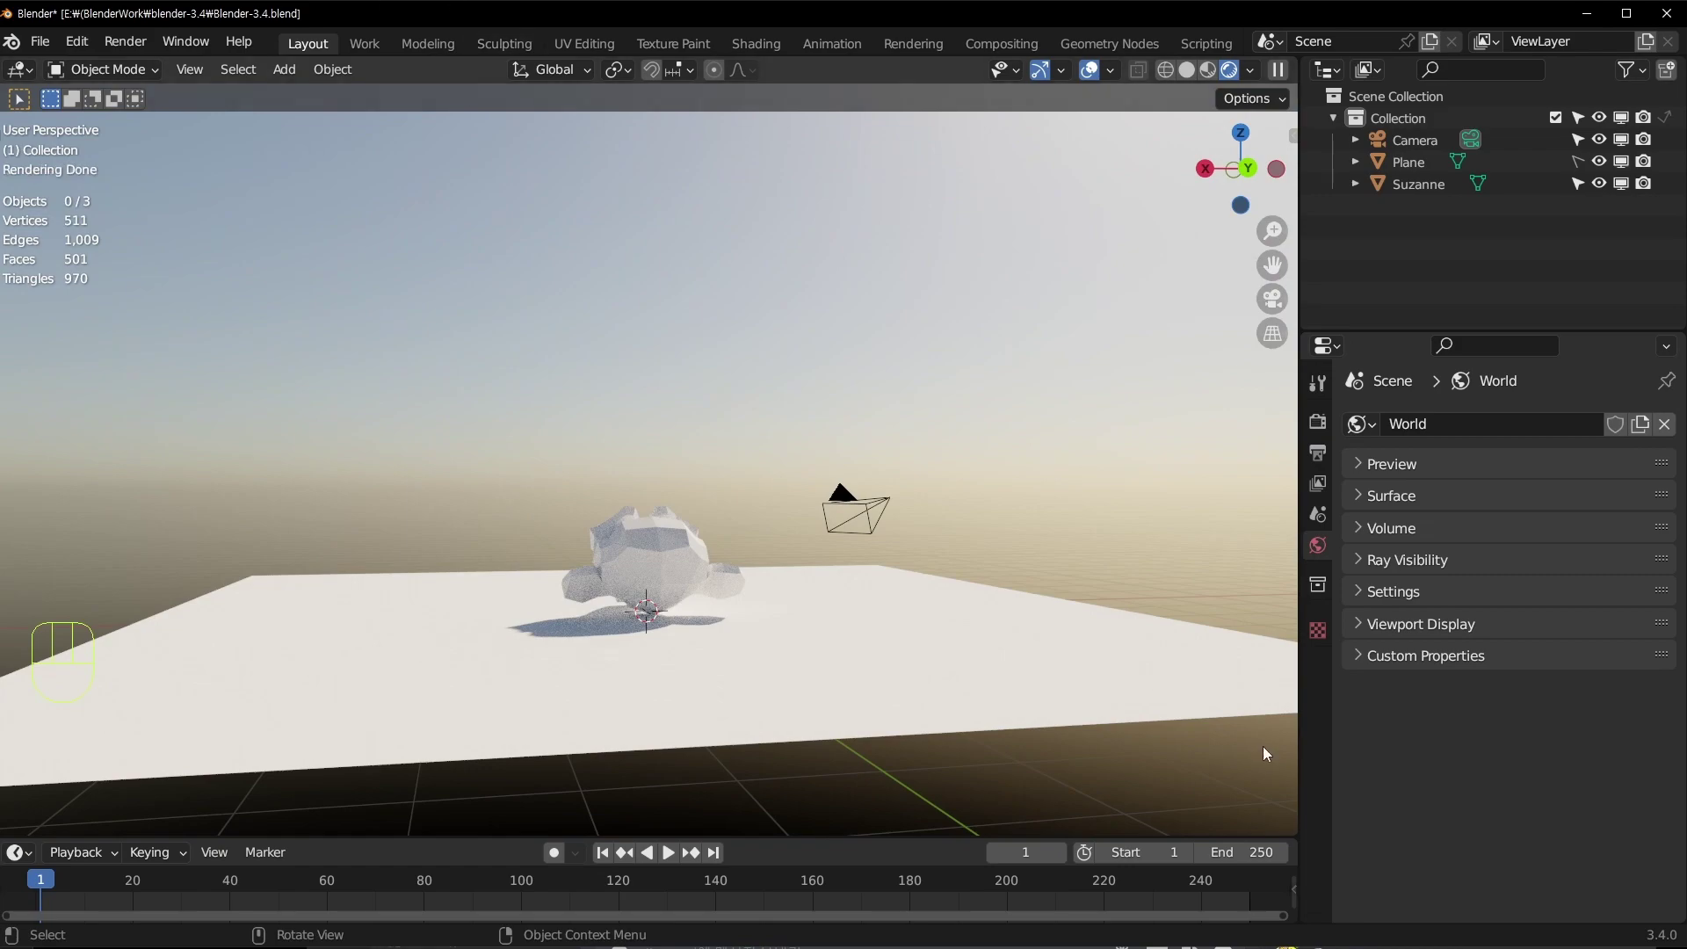
middle_click_drag(926, 513, 493, 536)
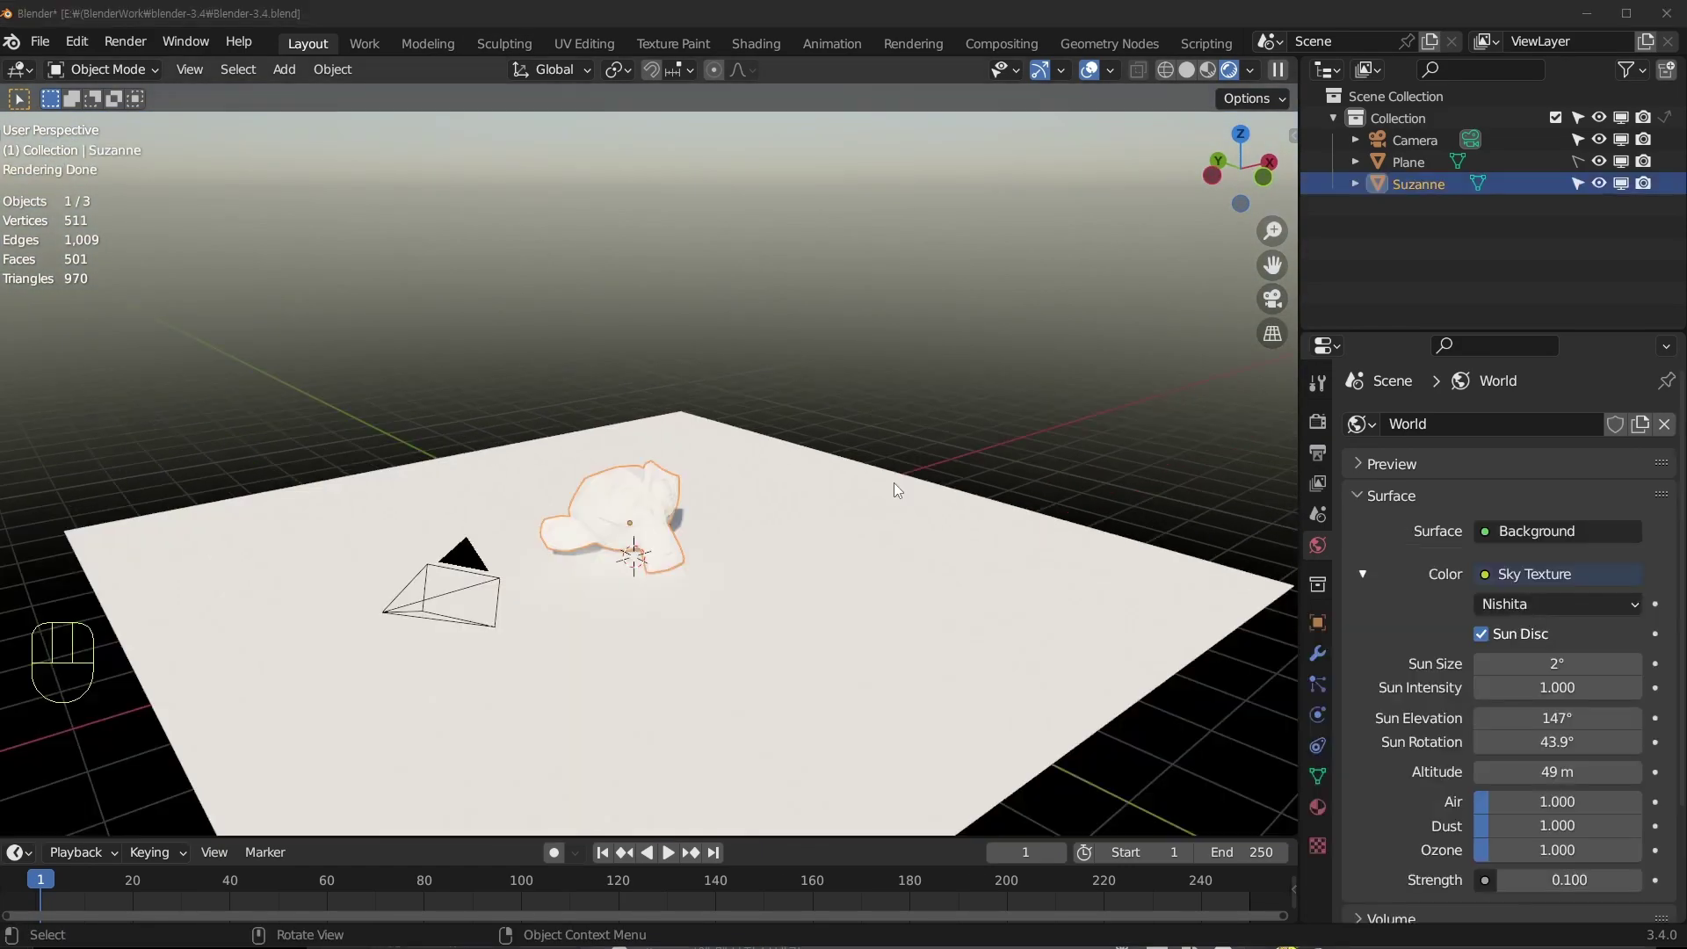
Step: Remove the Sky Texture from the world color and view Suzanne from the front under the plain background color
left_click(1484, 571)
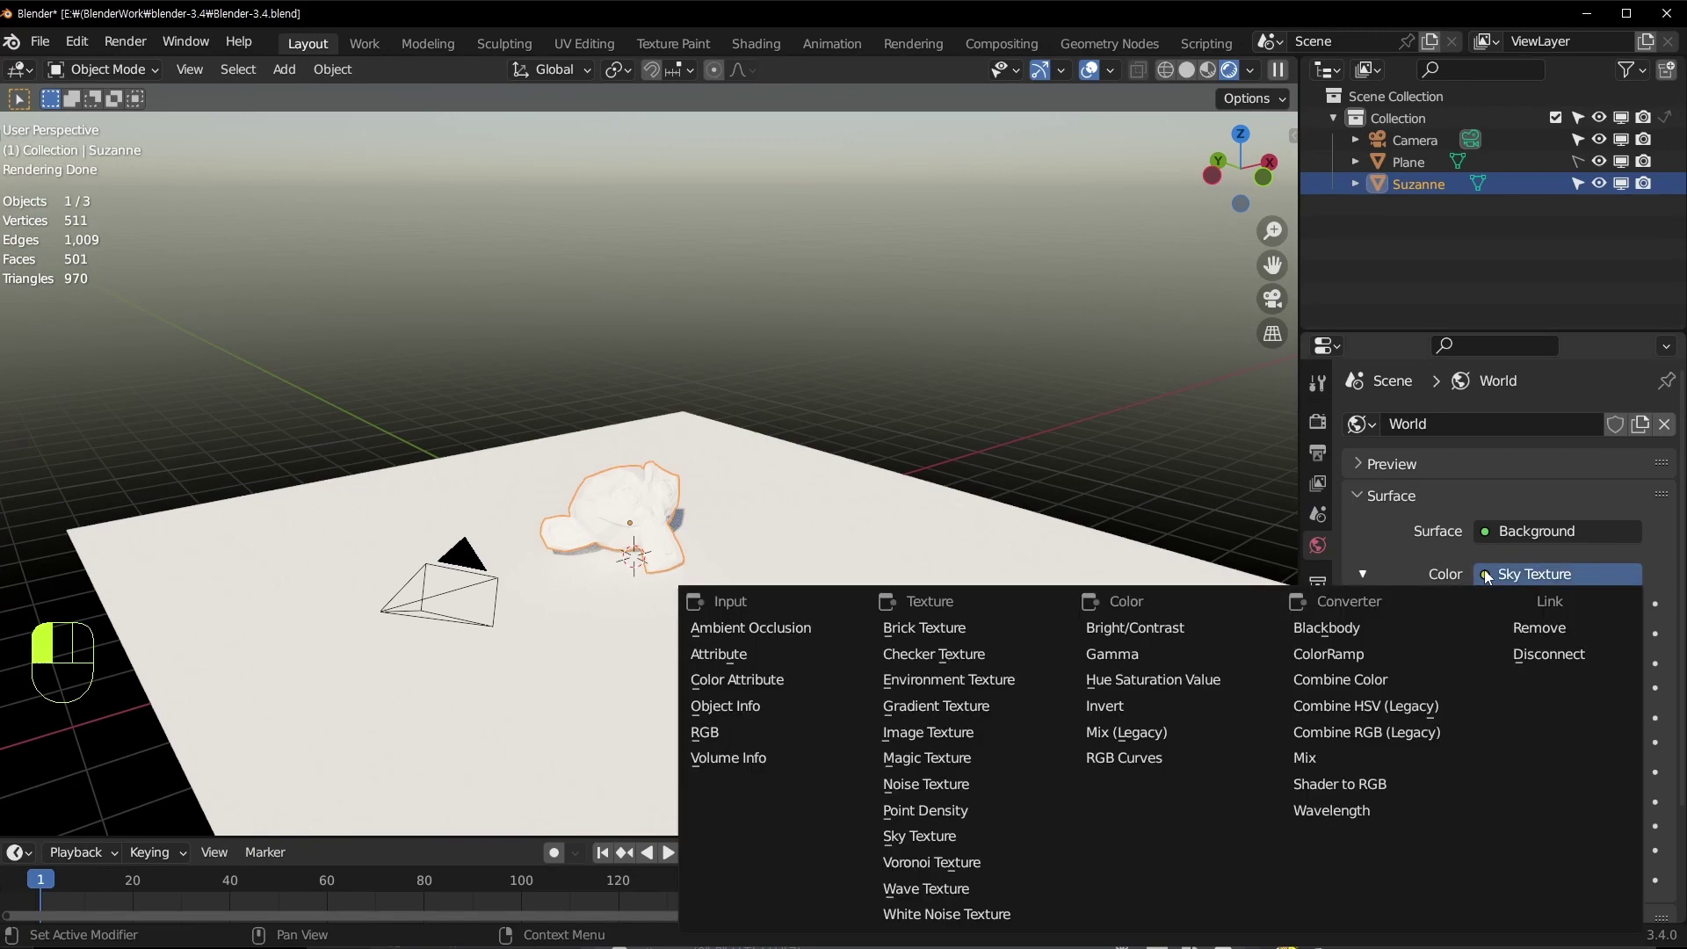
left_click(1579, 654)
middle_click_drag(1098, 520, 881, 594)
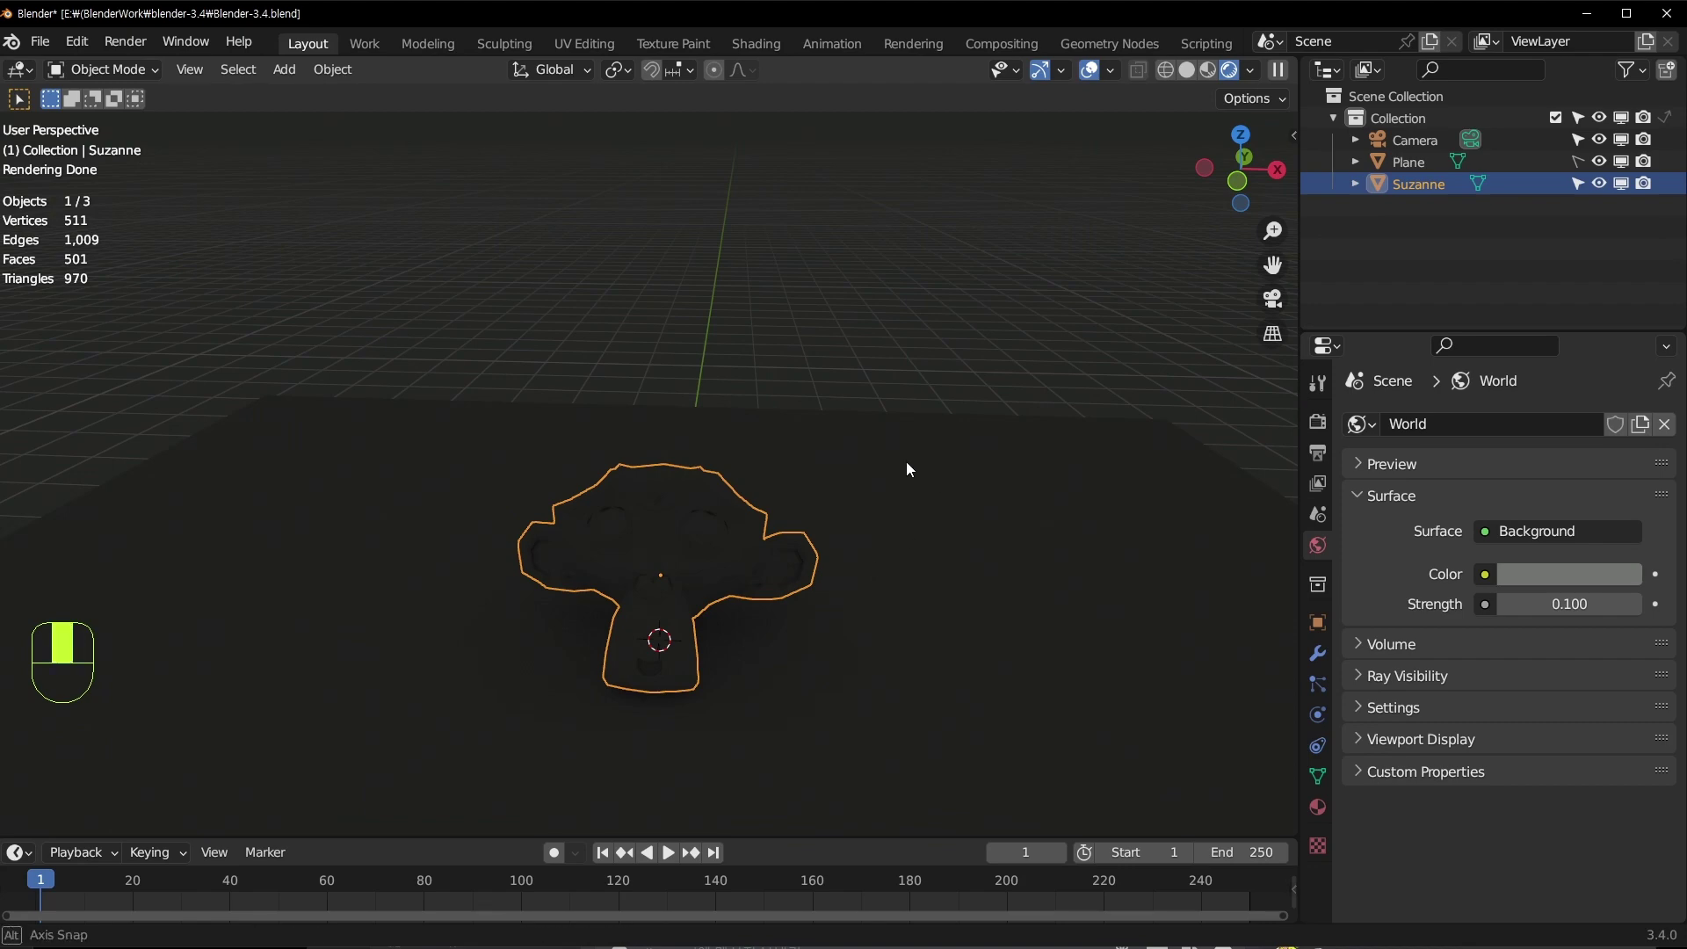
middle_click_drag(907, 471, 702, 510)
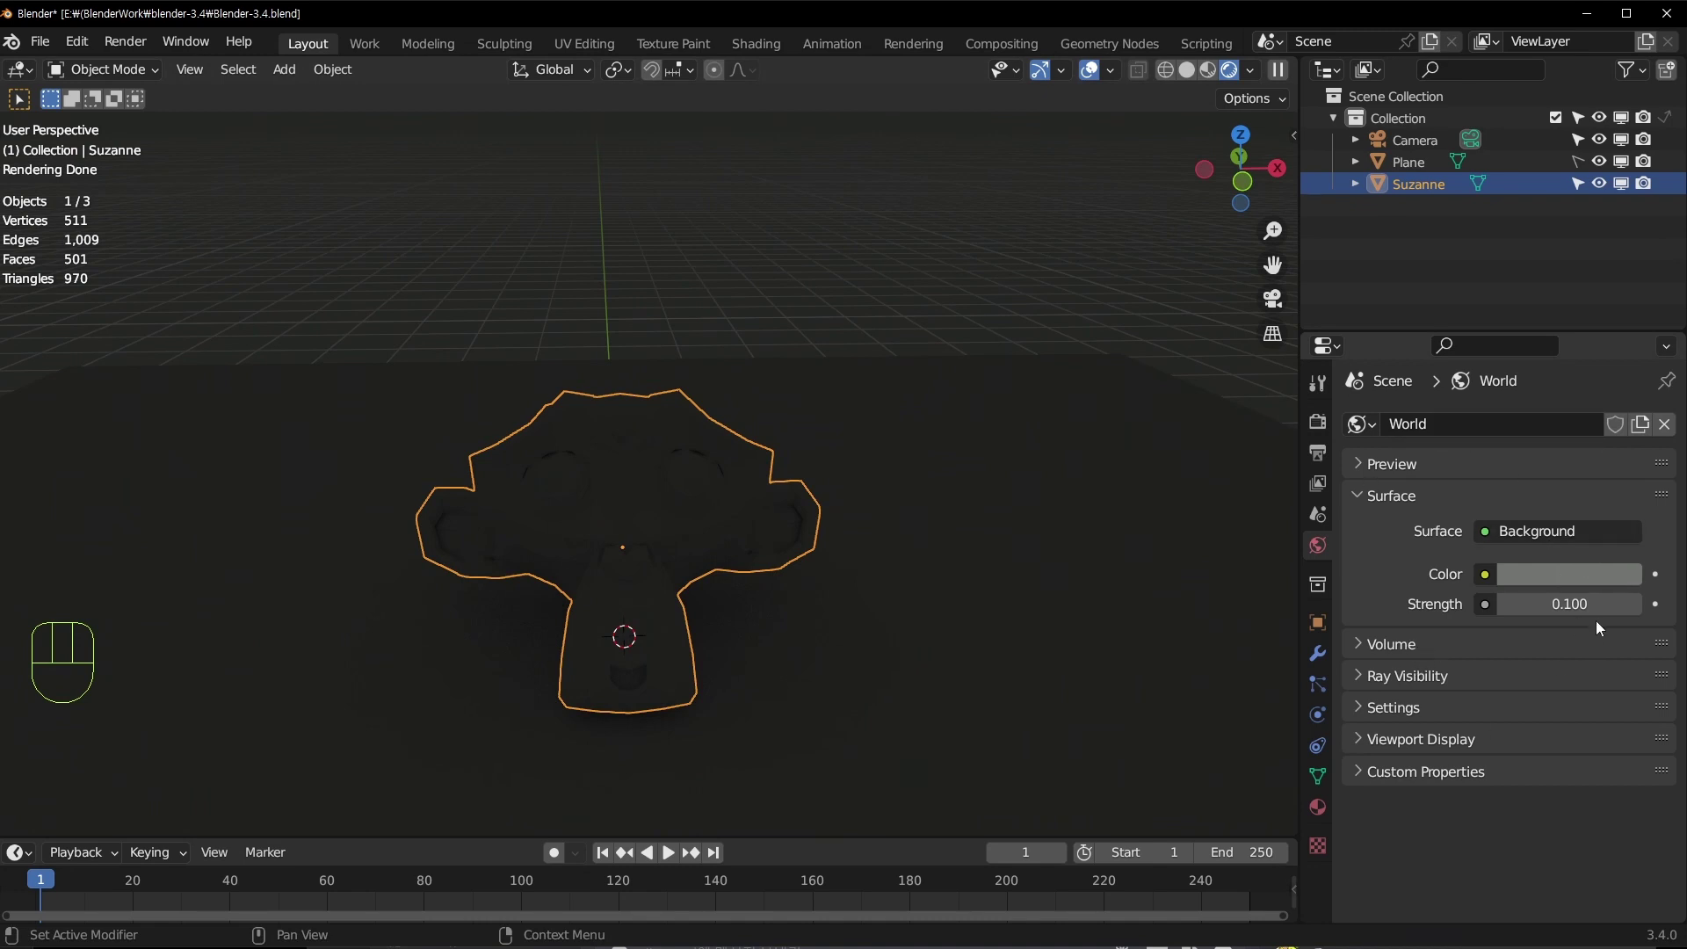
Step: Assign an Environment Texture to the world color and set the strength to 1 and finally to 0.2
left_click(1488, 576)
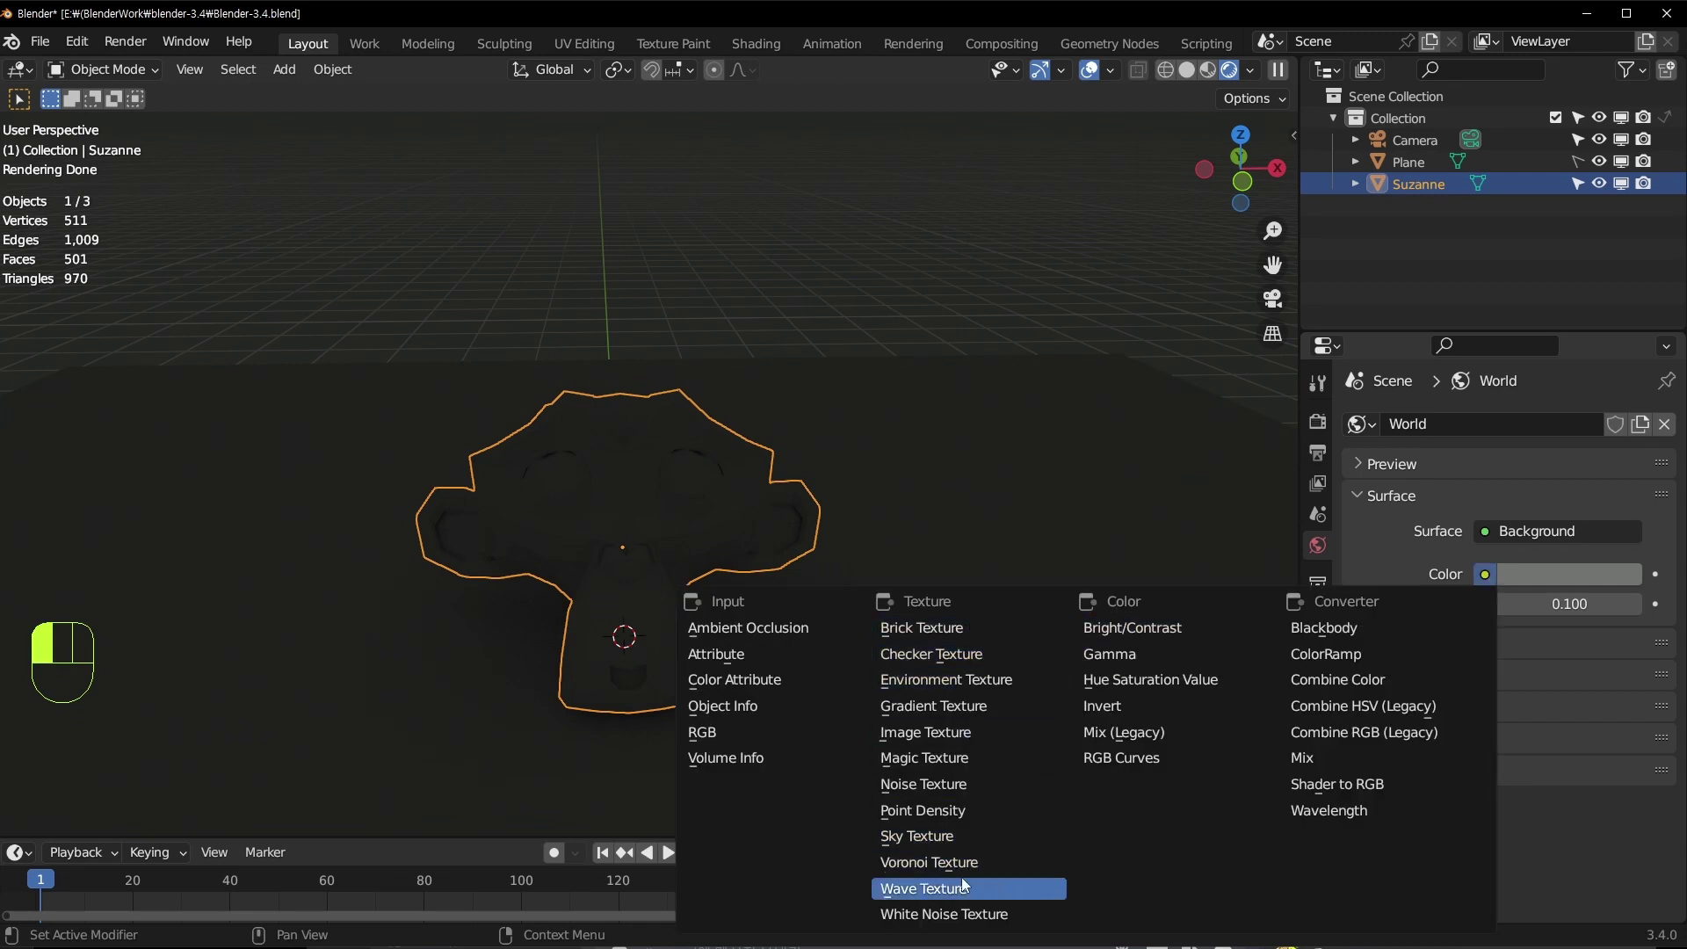
left_click(973, 679)
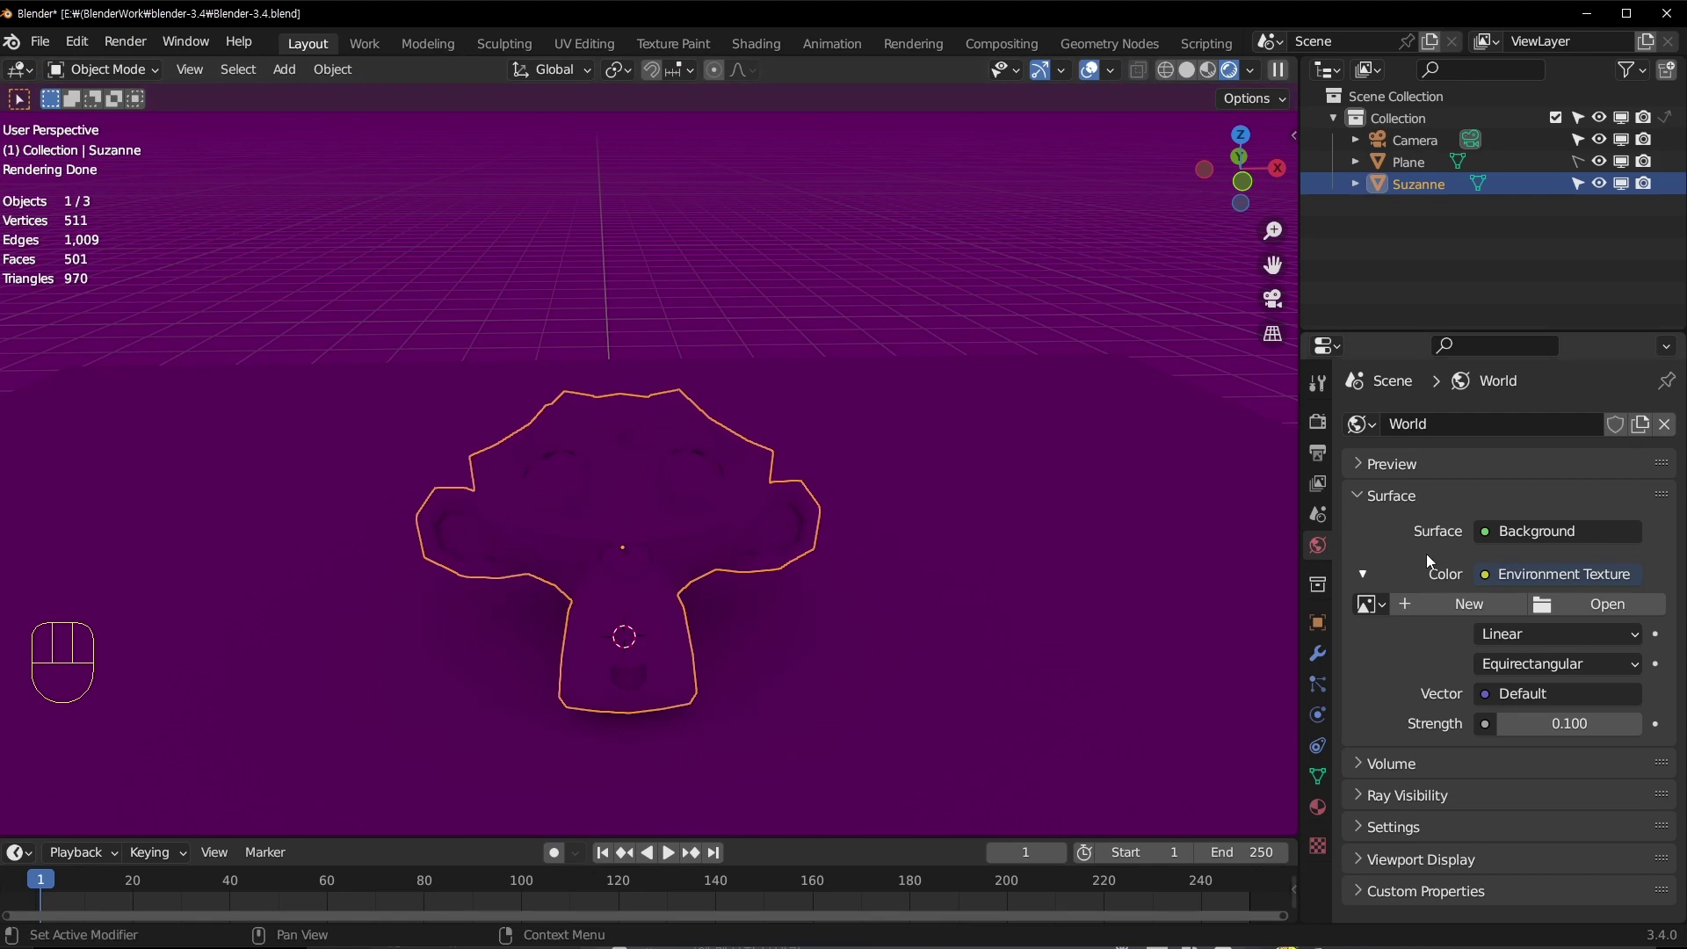
double_click(1565, 726)
type("1")
key("Return")
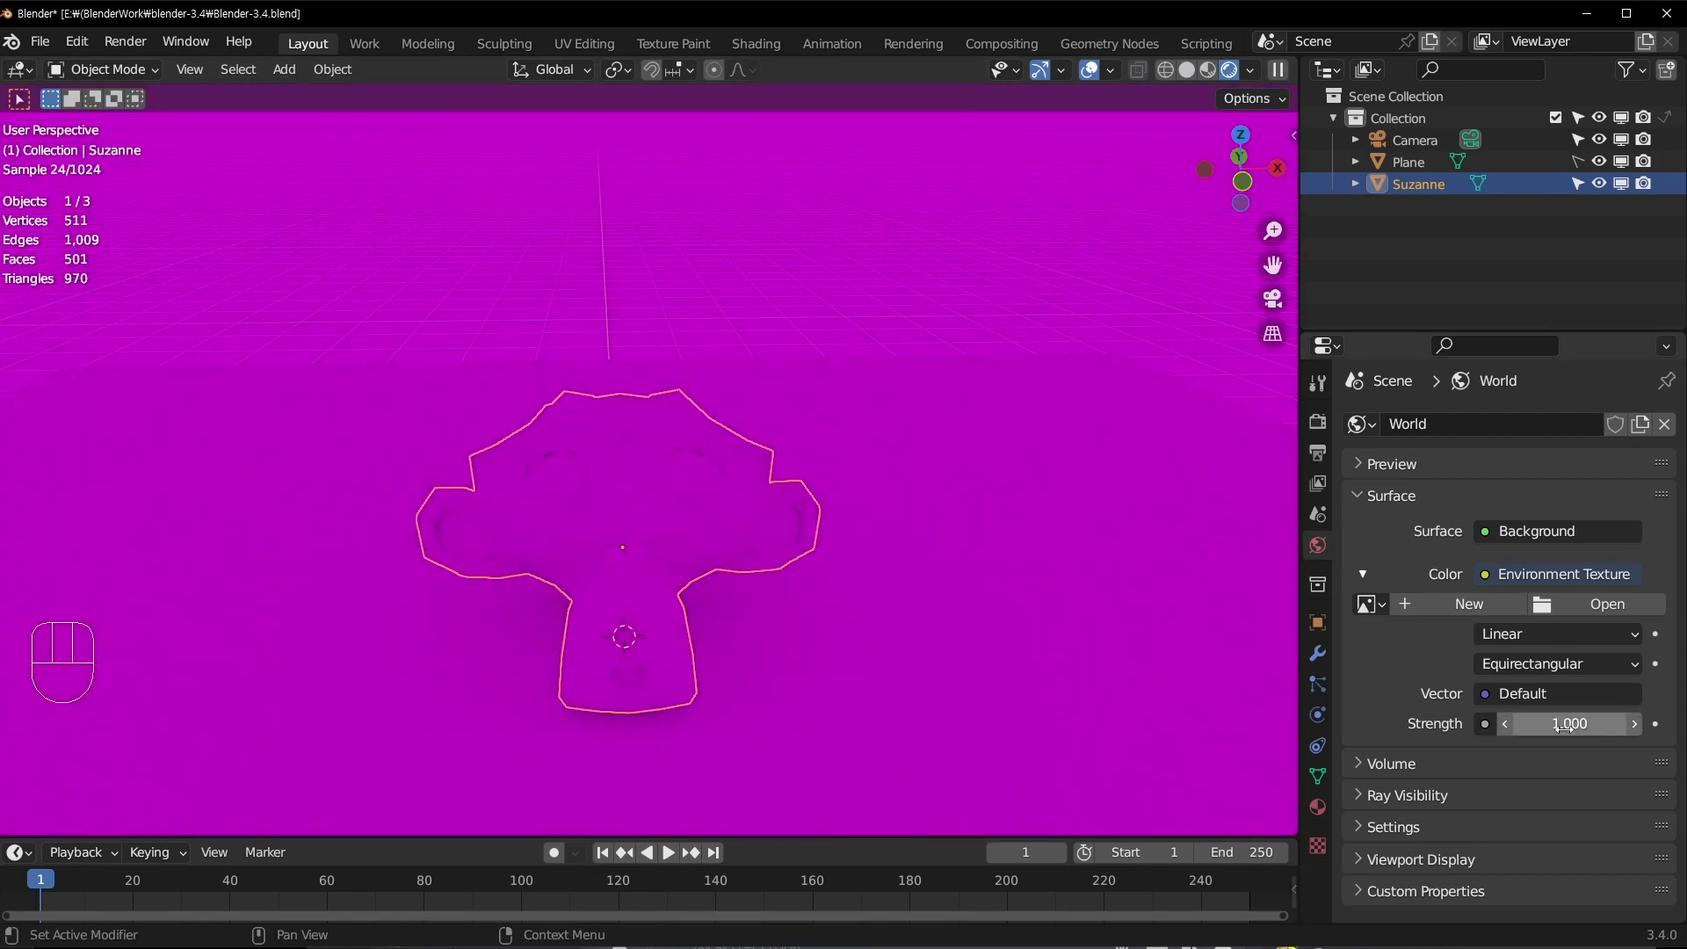
double_click(1565, 727)
type("0.2")
key("Return")
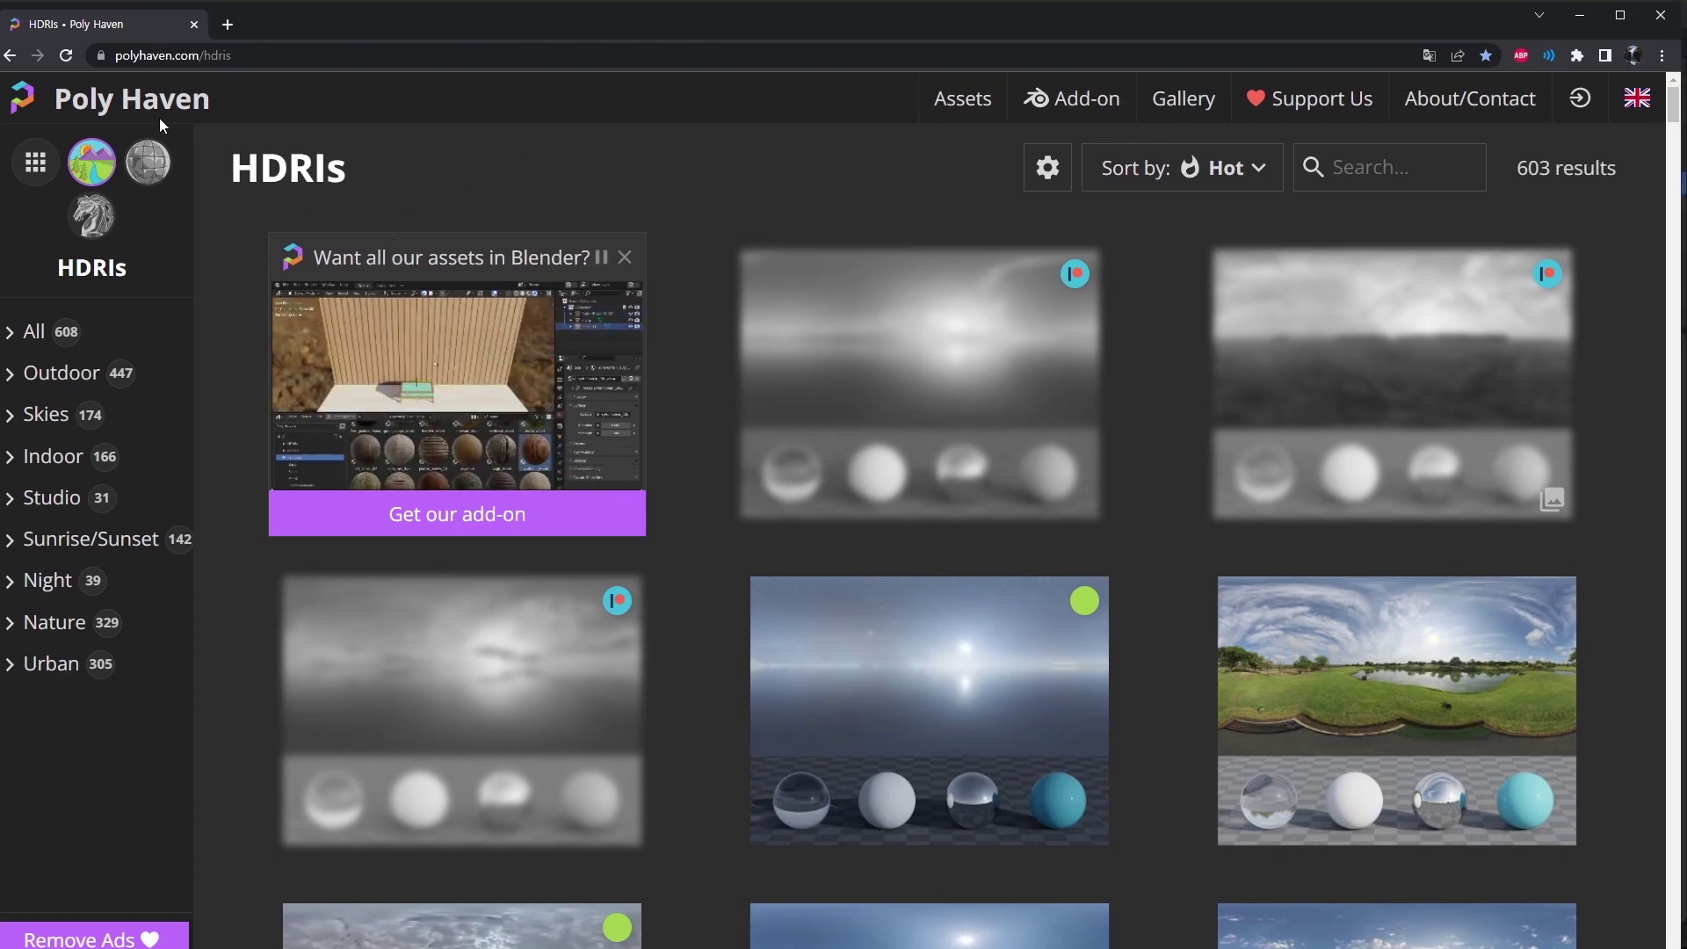
Step: Browse the HDRI collection on the Poly Haven website for an environment image
scroll(213, 355, "down", 4)
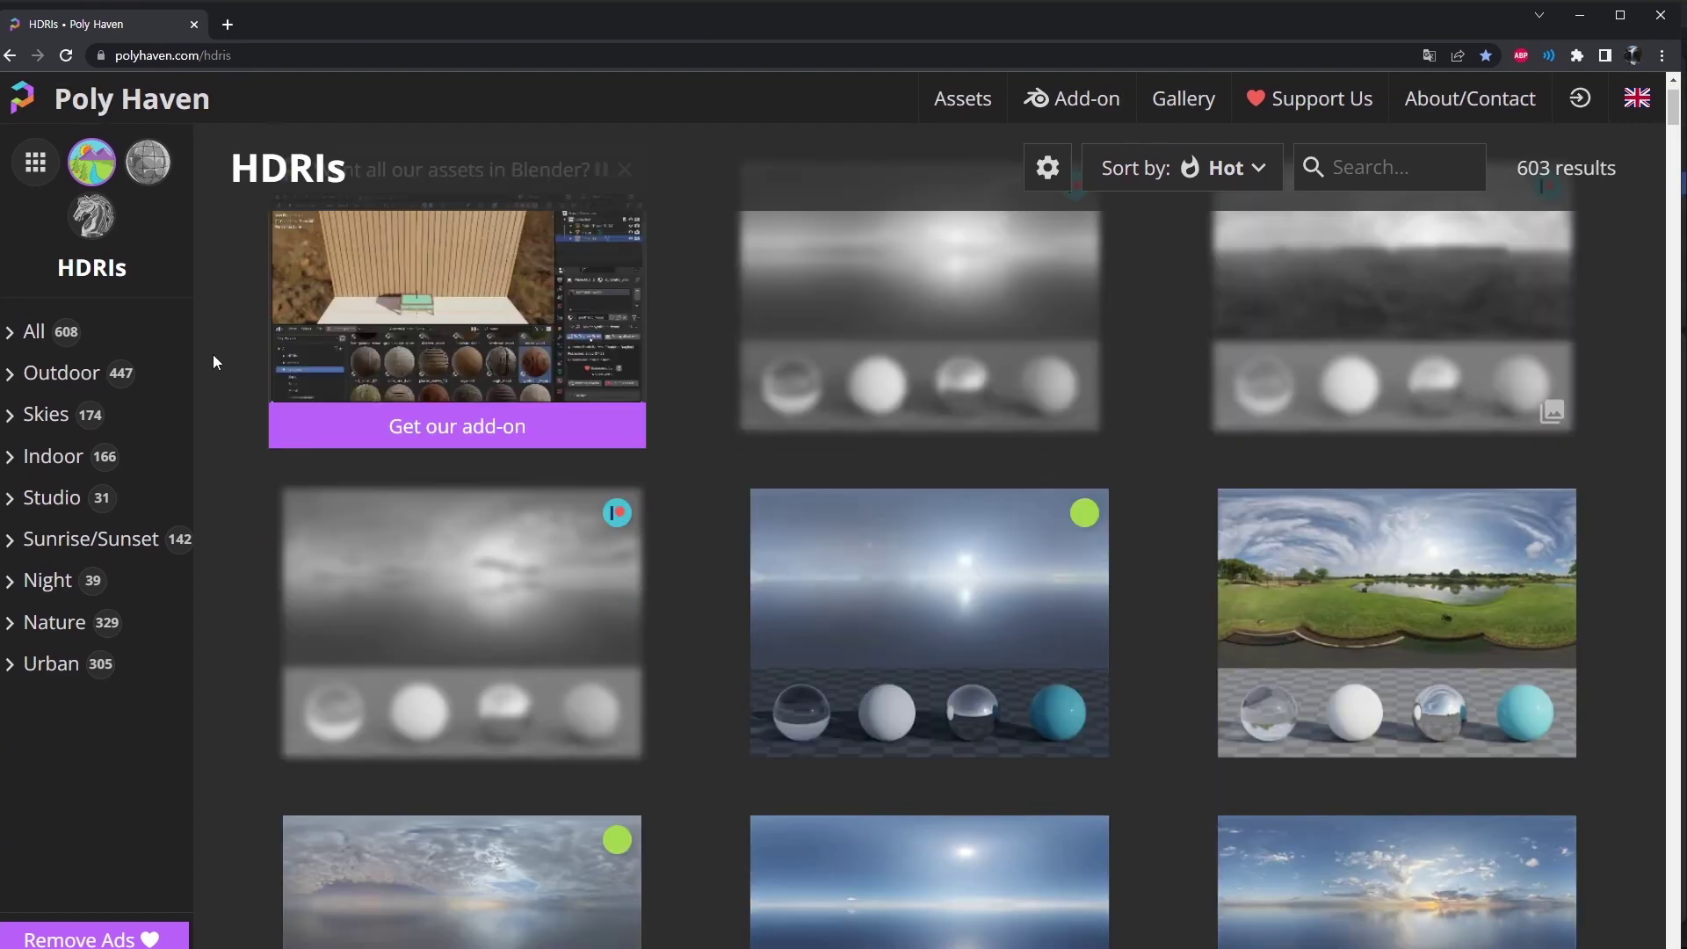
scroll(879, 768, "up", 4)
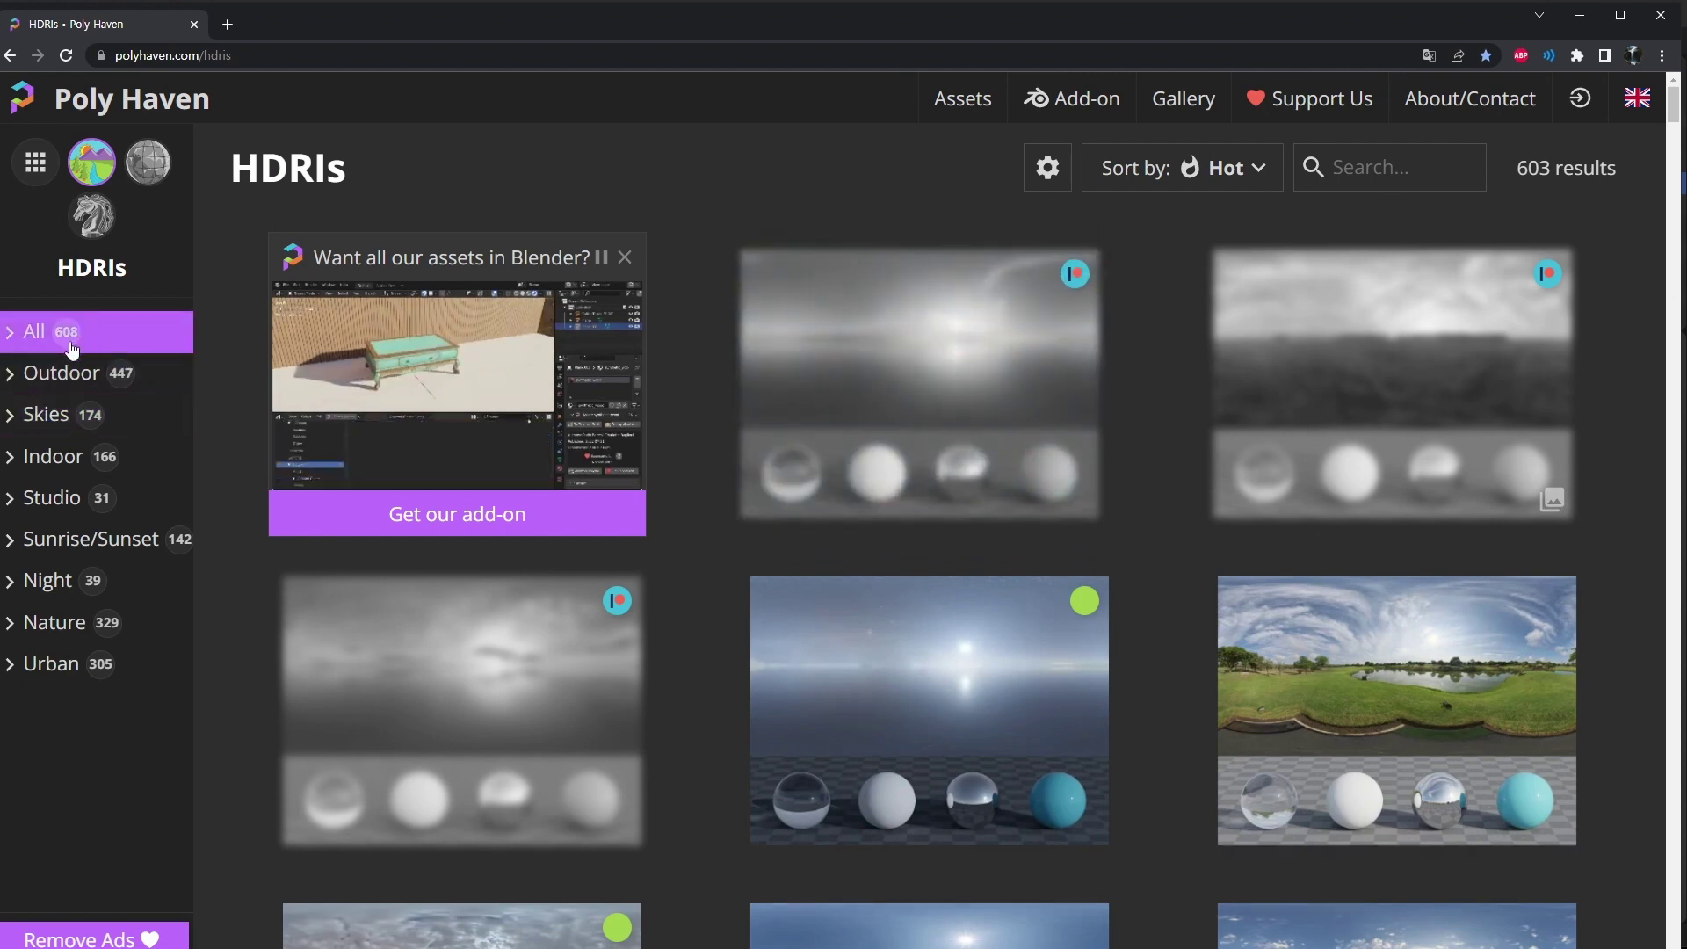
scroll(884, 302, "down", 6)
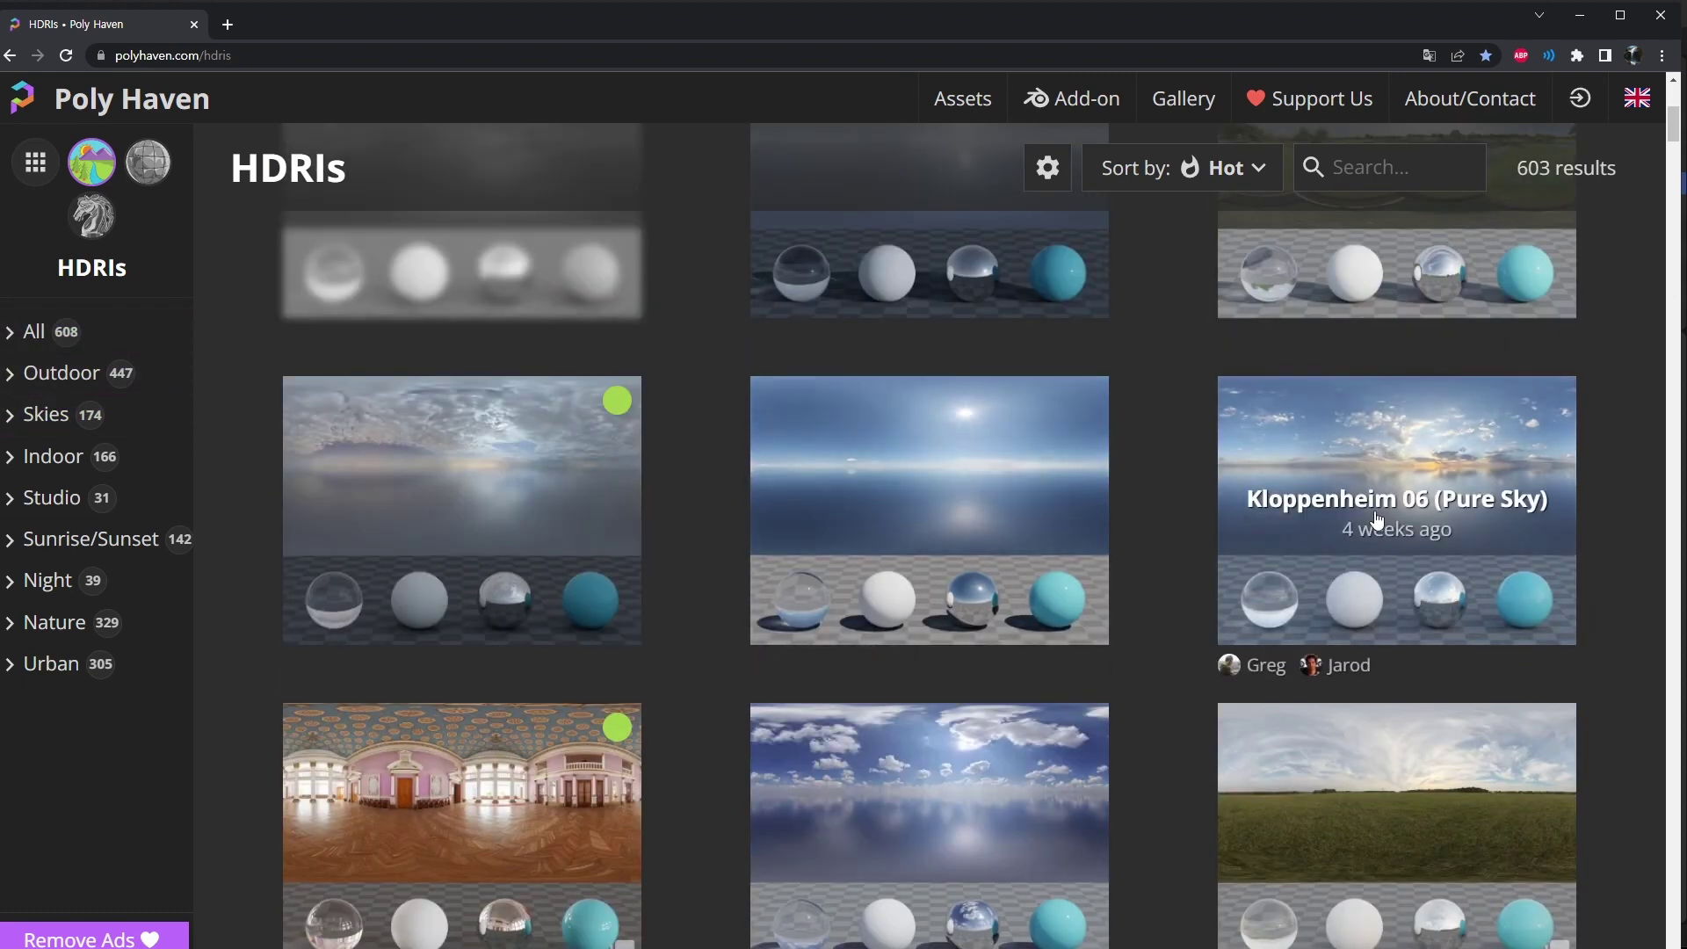
scroll(1381, 556, "up", 5)
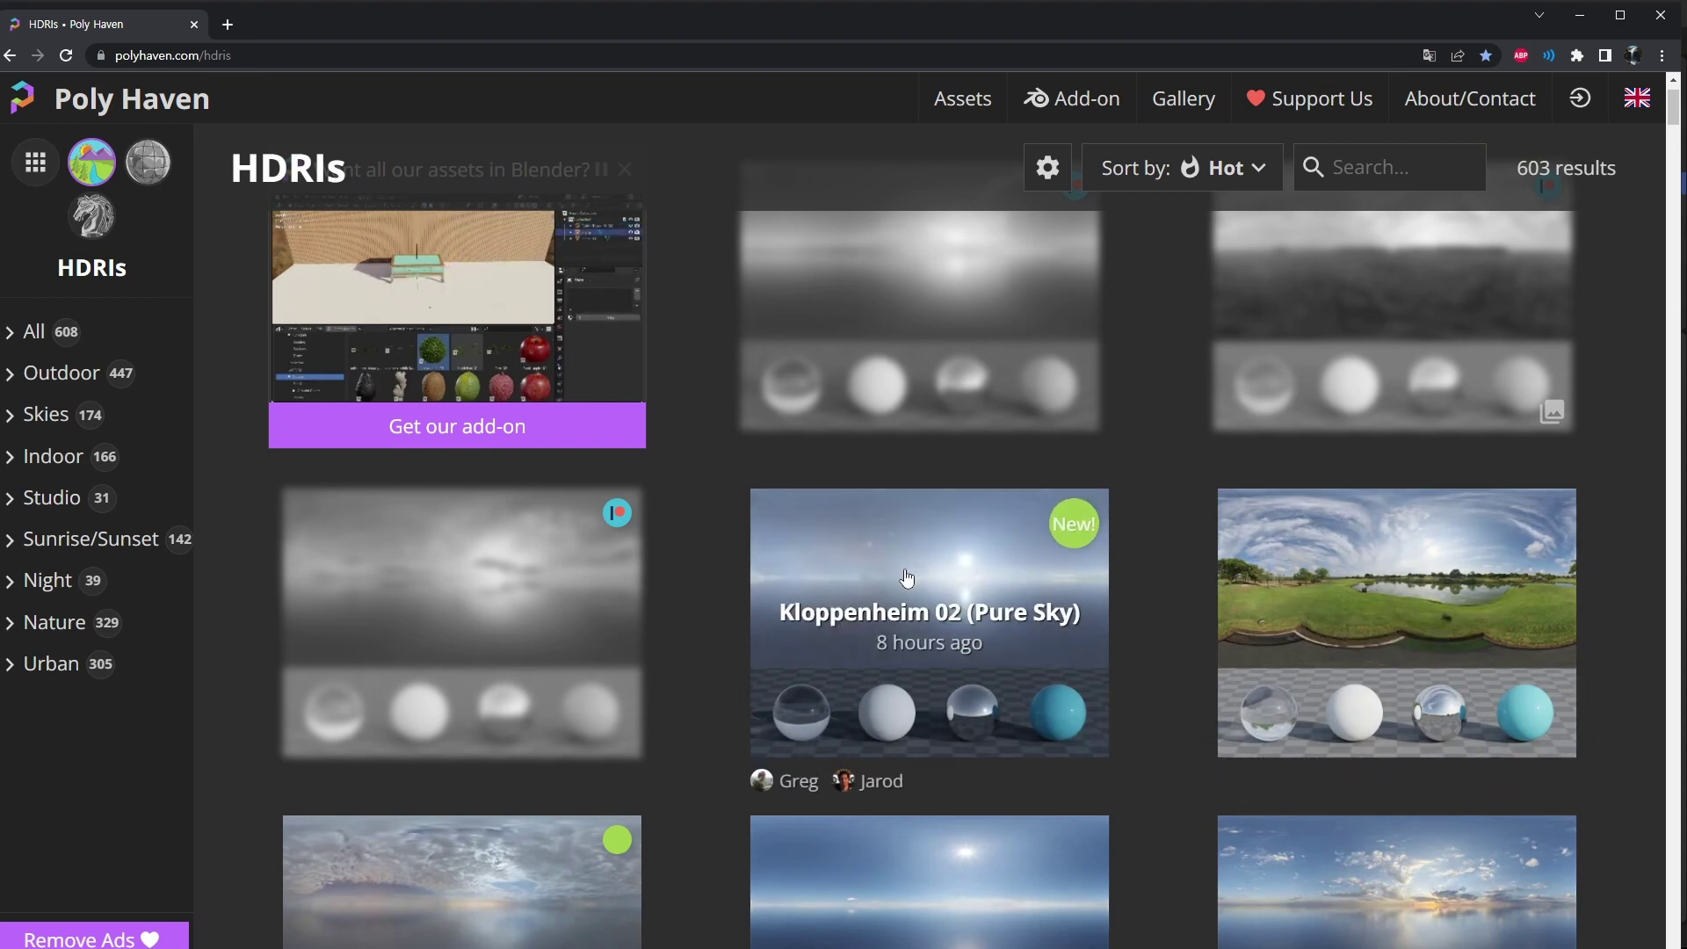
scroll(1469, 562, "down", 1)
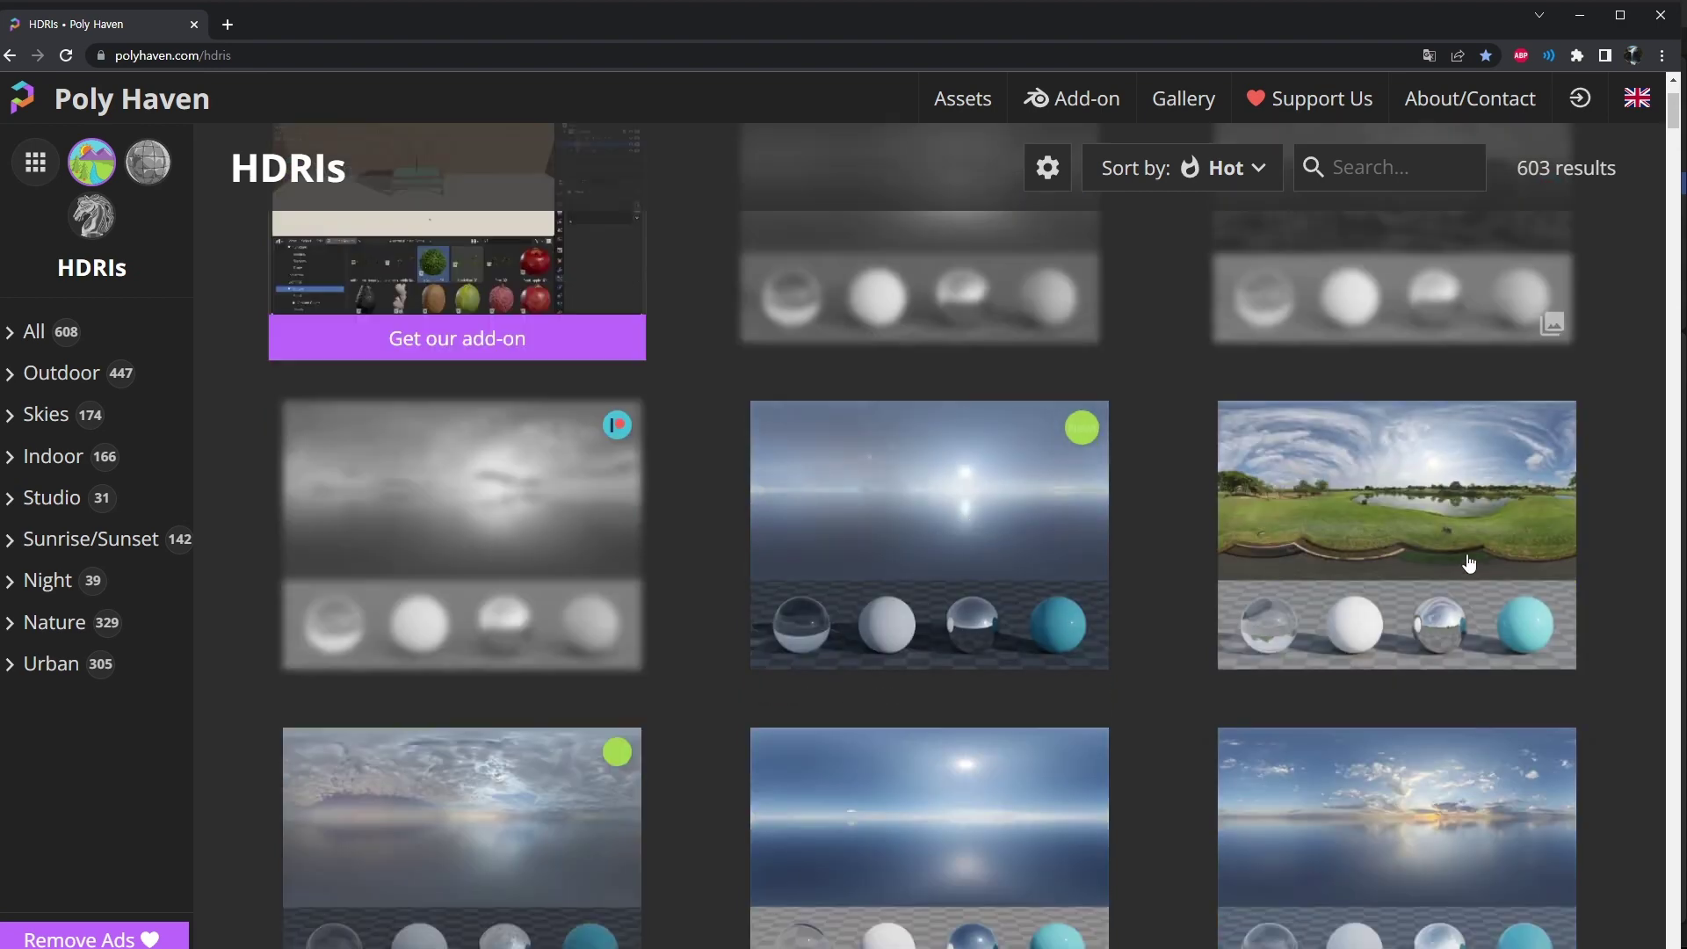
Step: Open the Limpopo Golf Course HDRI, view its preview with the sample spheres, and return to the HDRI list
left_click(1373, 495)
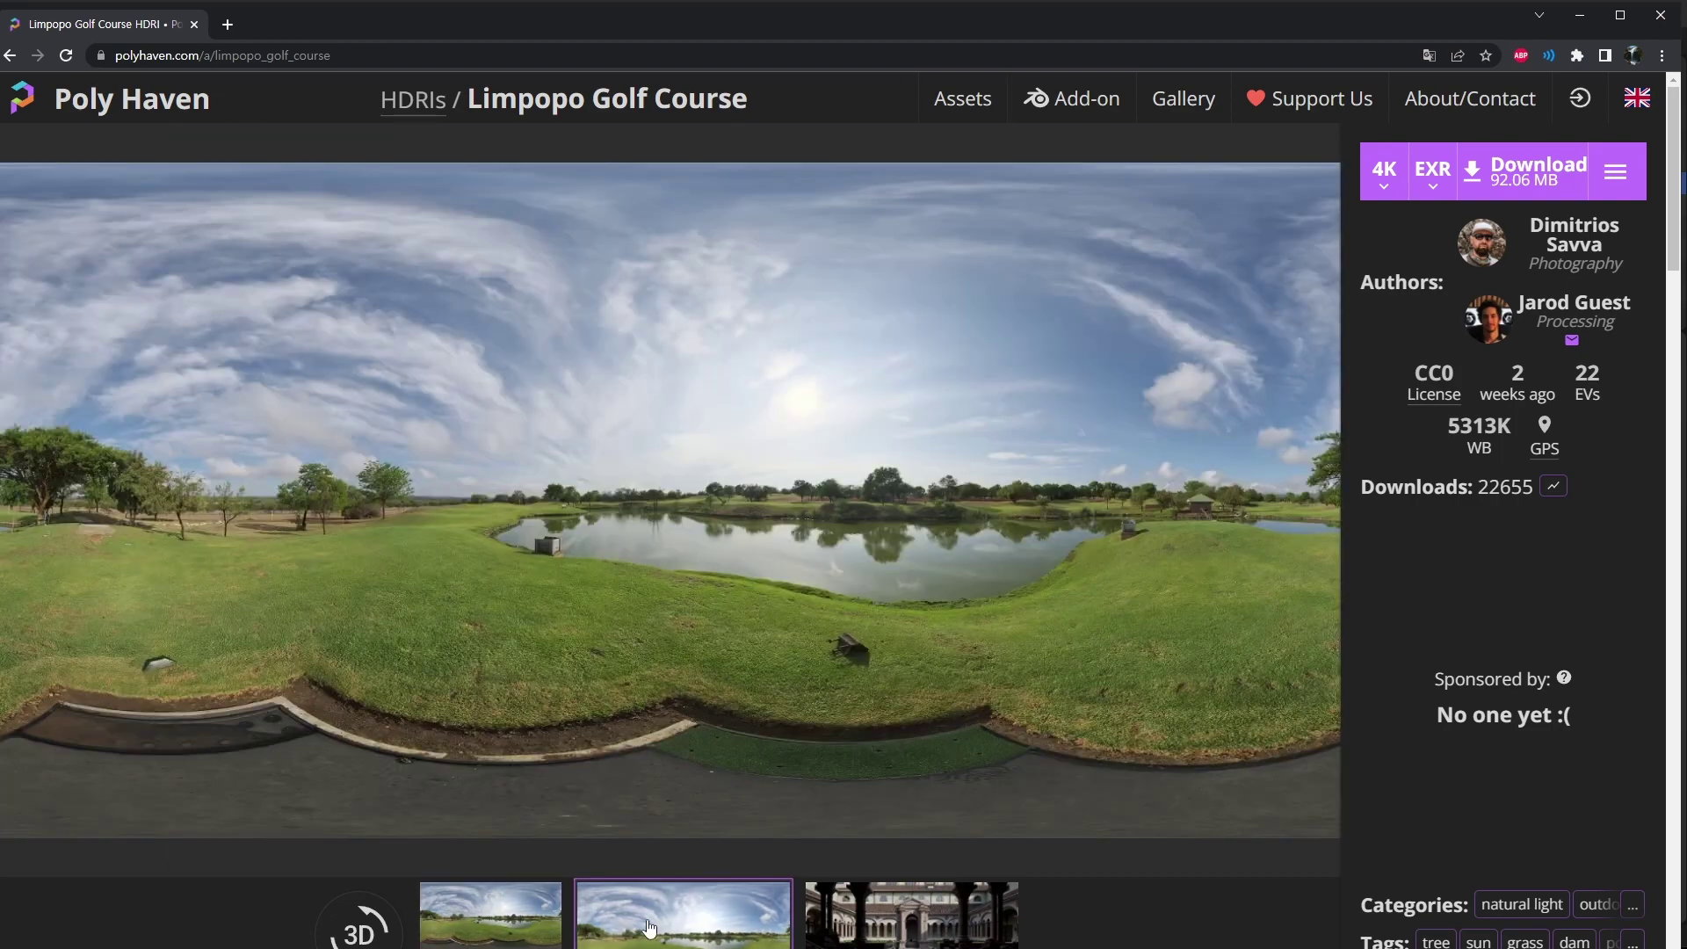
left_click(492, 913)
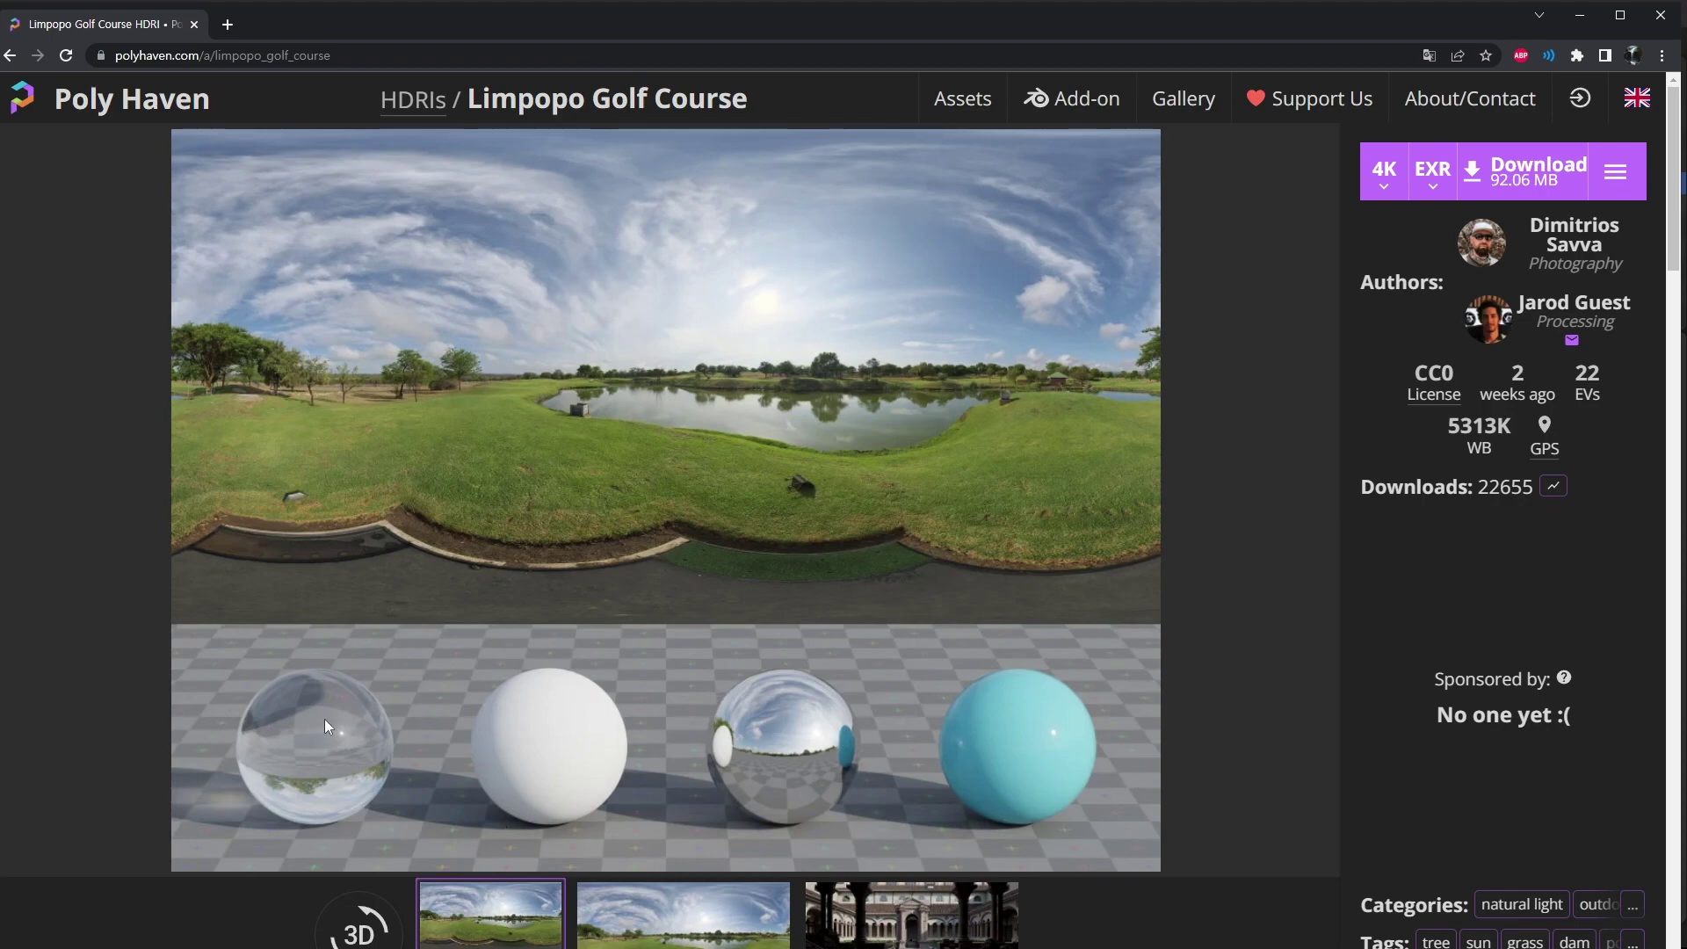
left_click(10, 54)
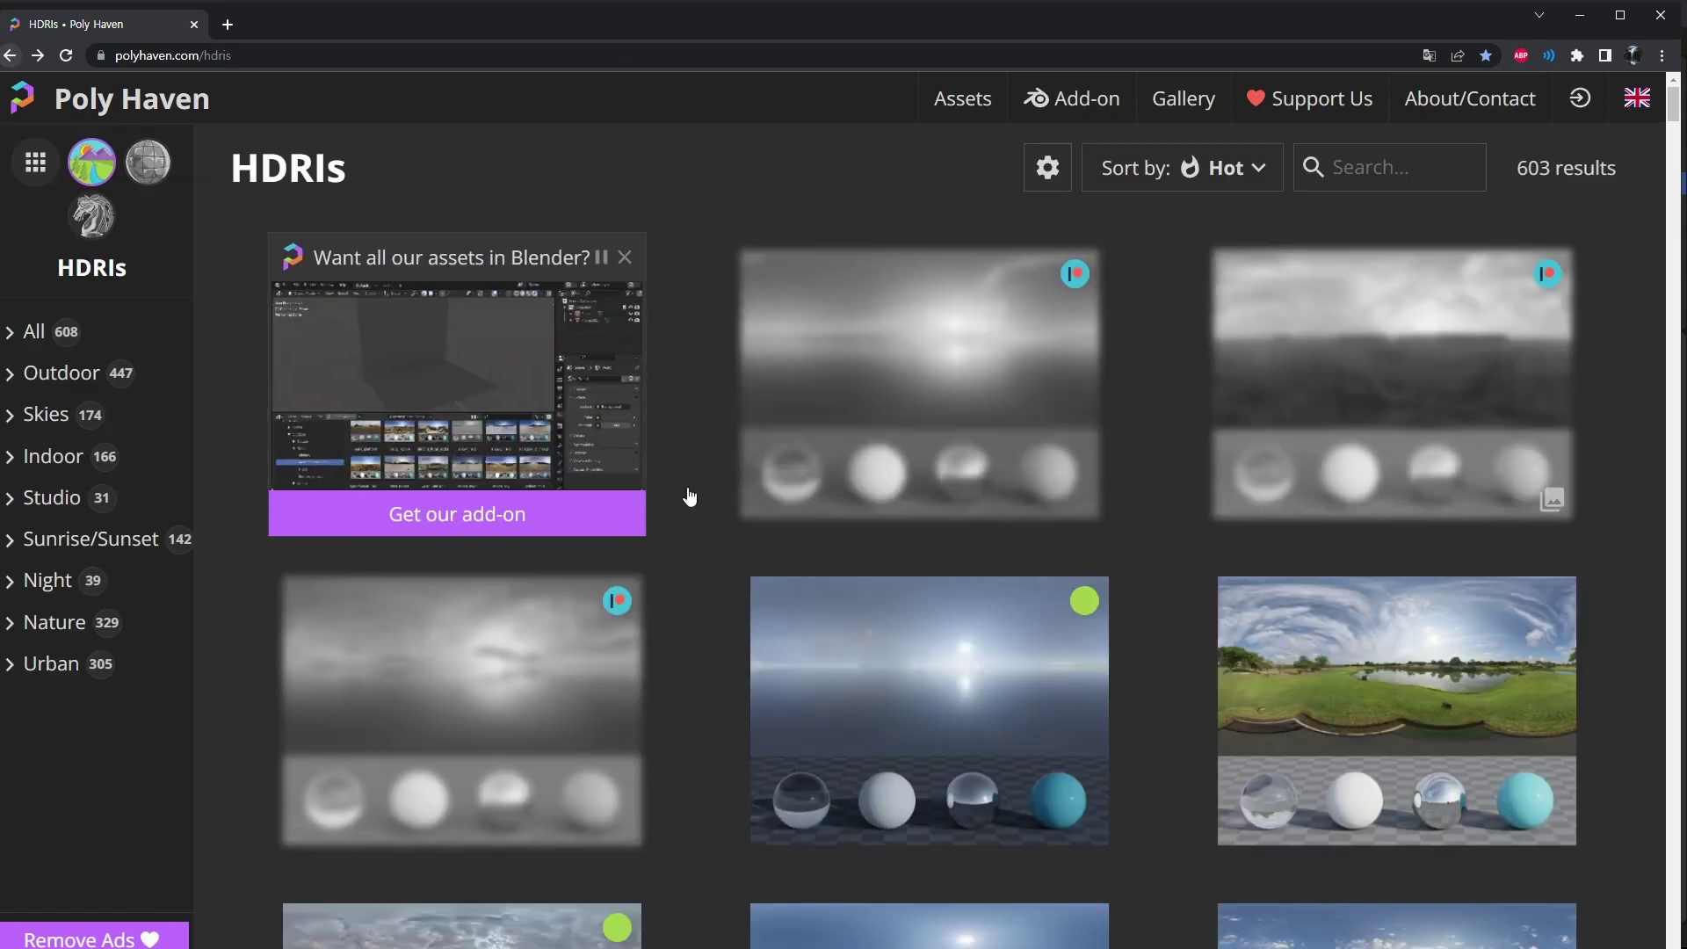
Step: Open the Vestibule HDRI, review its resolution and format choices, and download it as a 4K EXR
scroll(1095, 591, "down", 8)
left_click(511, 648)
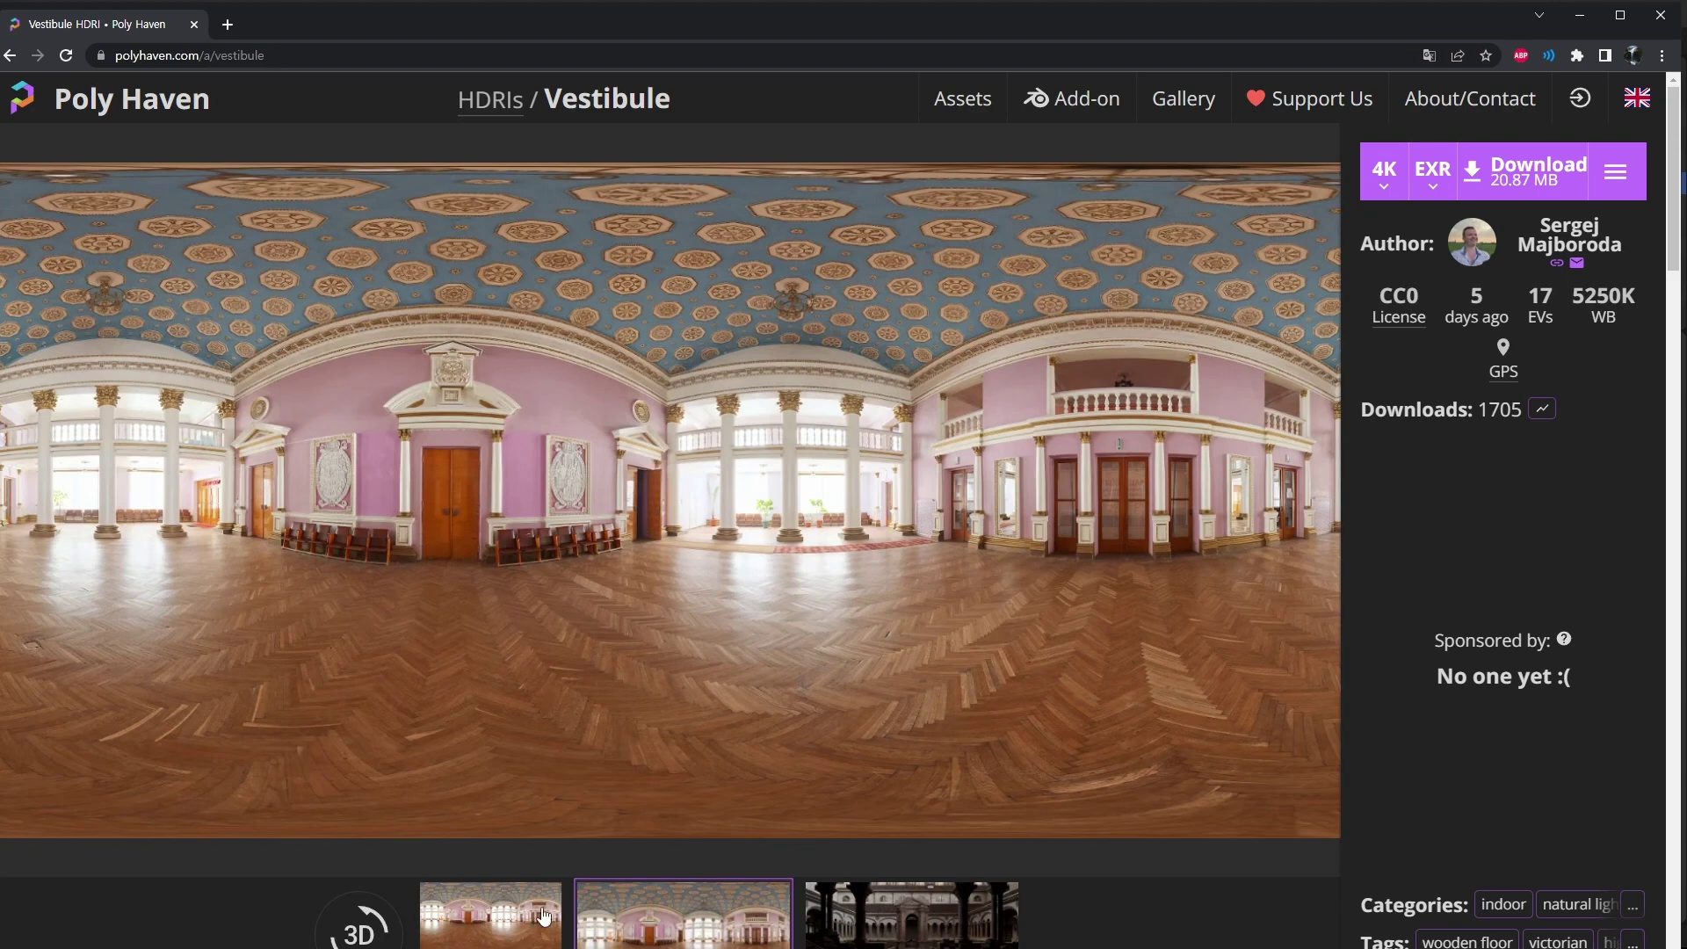
left_click(1385, 171)
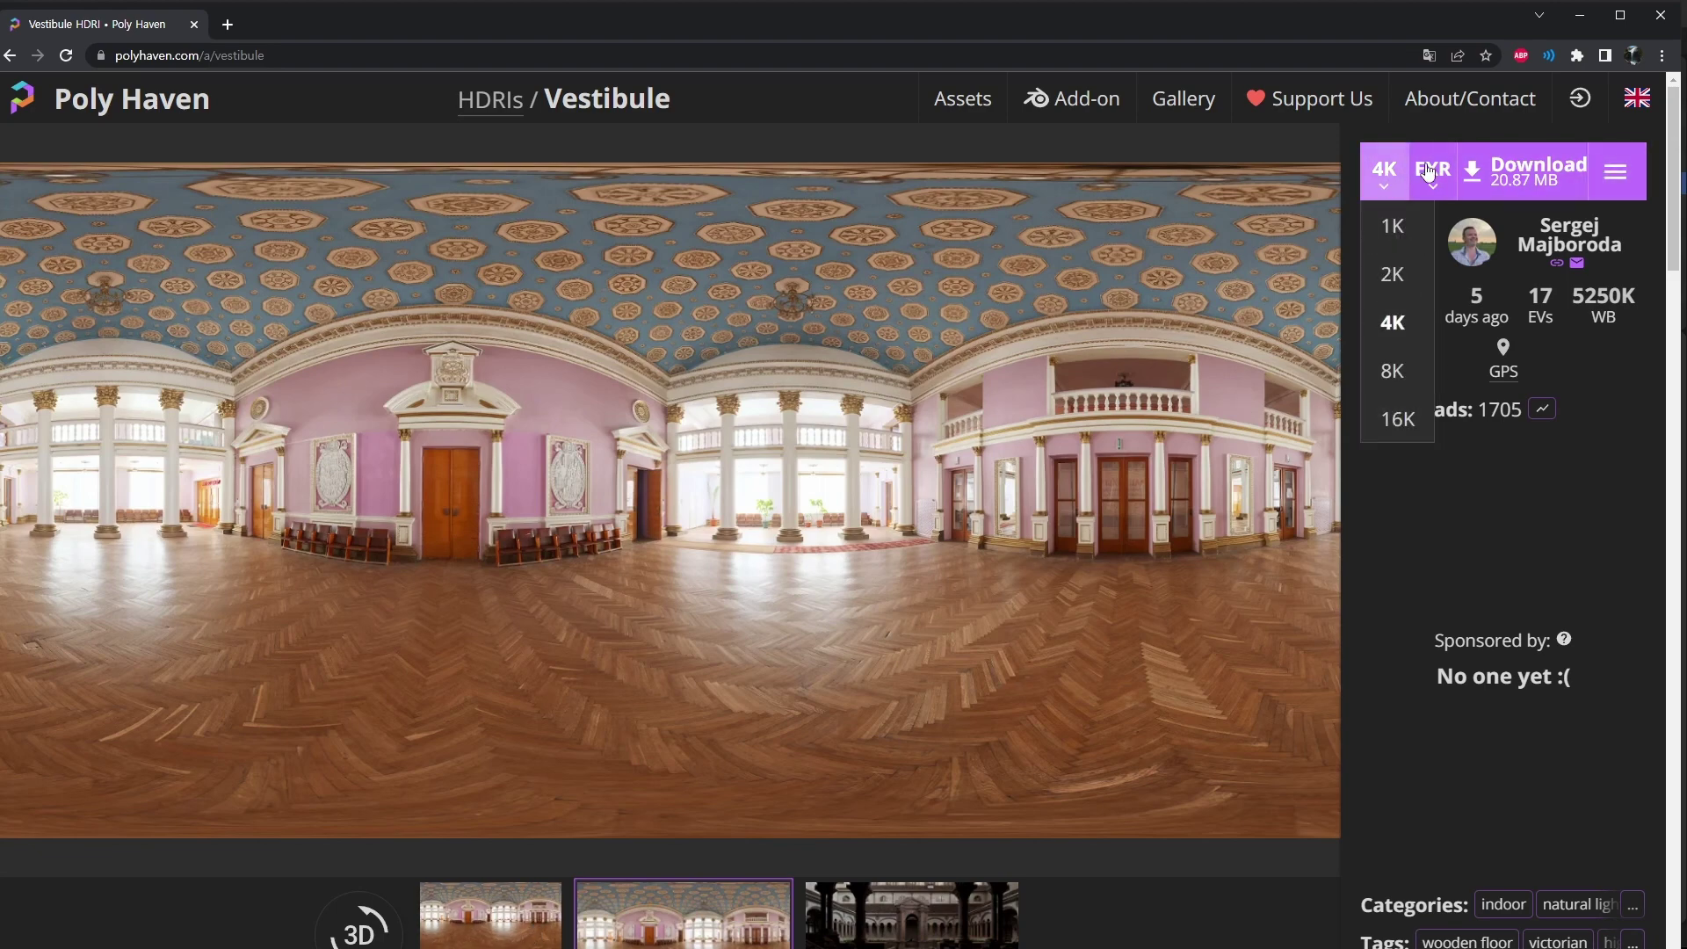
left_click(1434, 171)
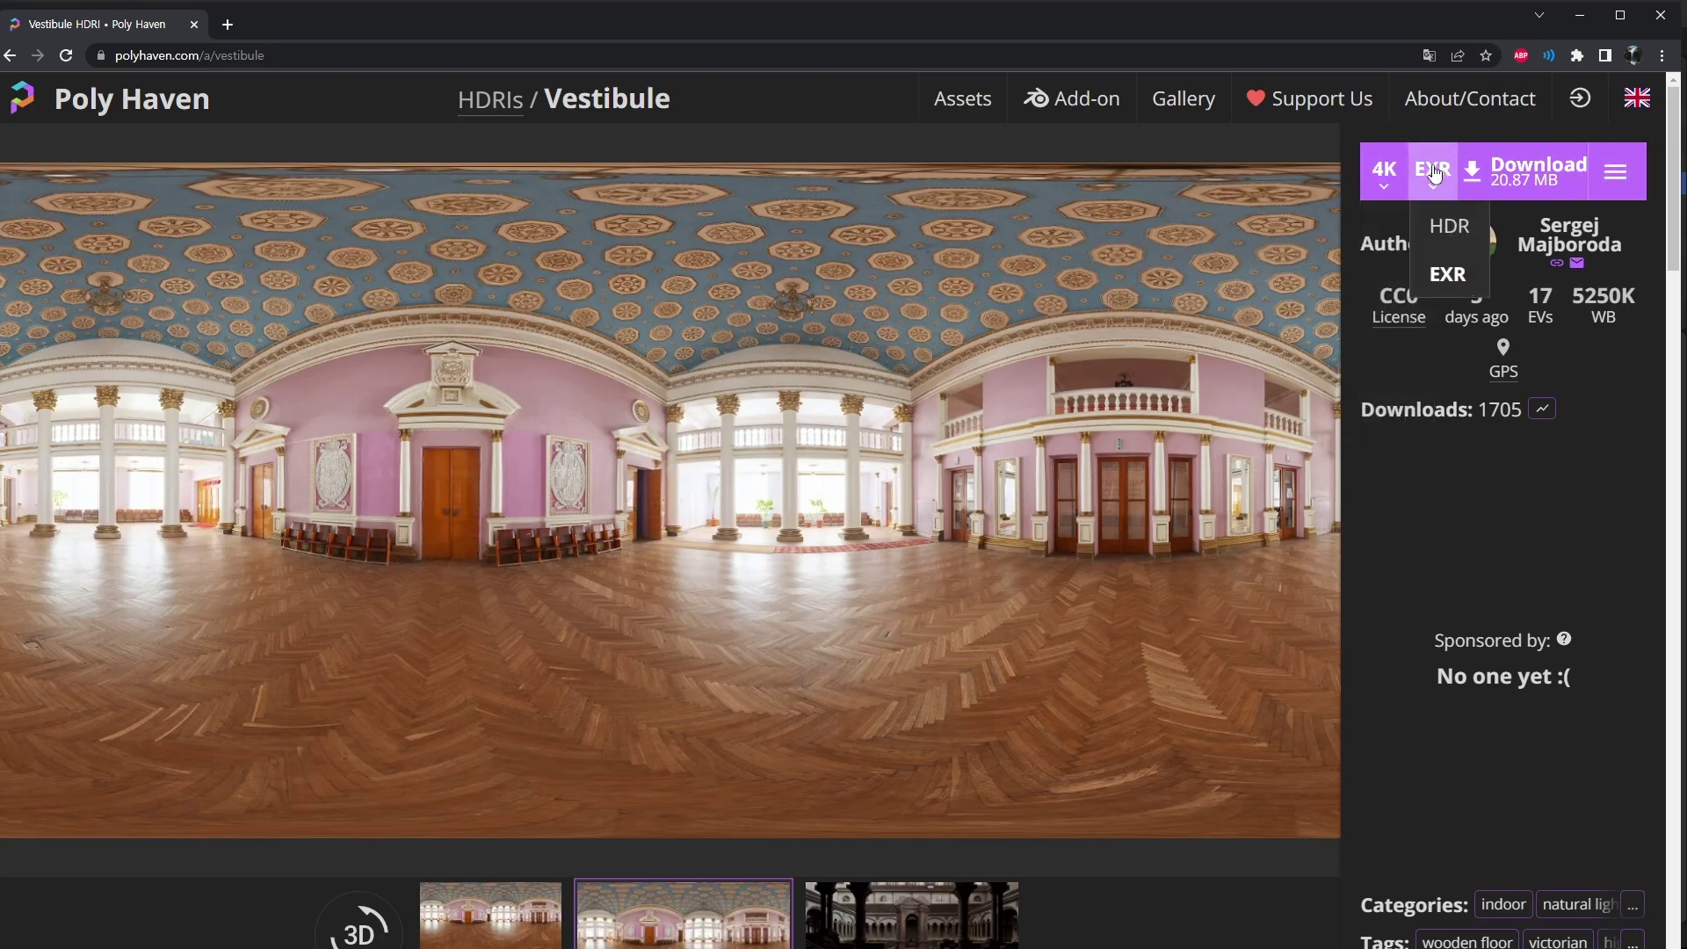
left_click(1479, 541)
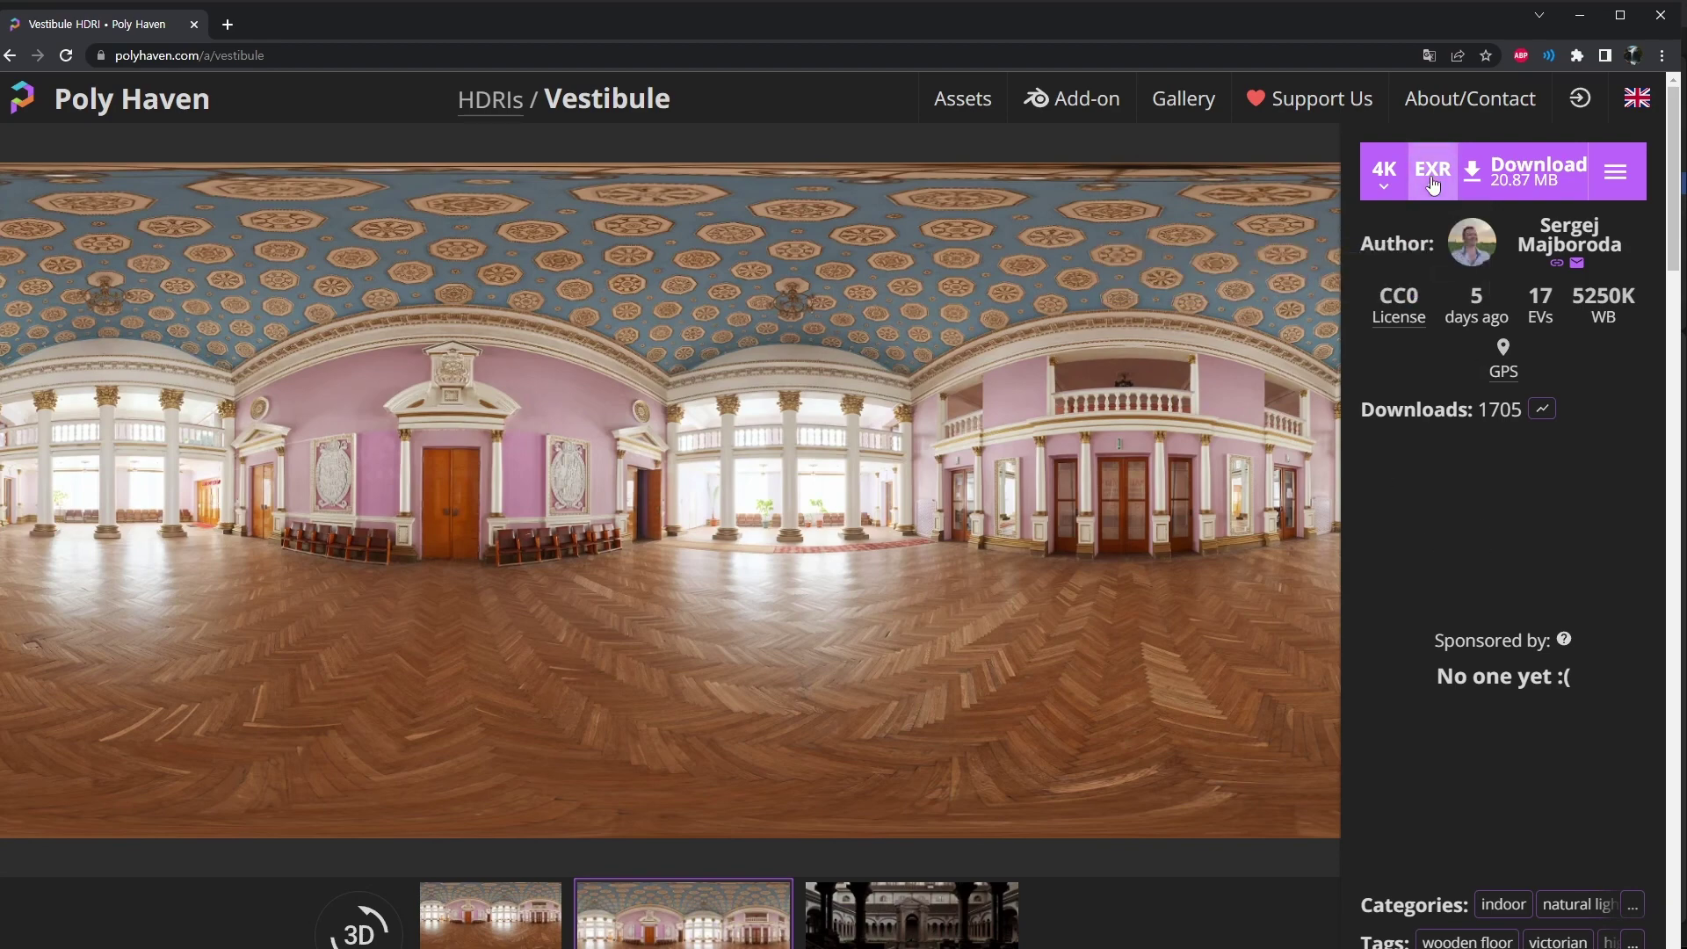
left_click(1508, 180)
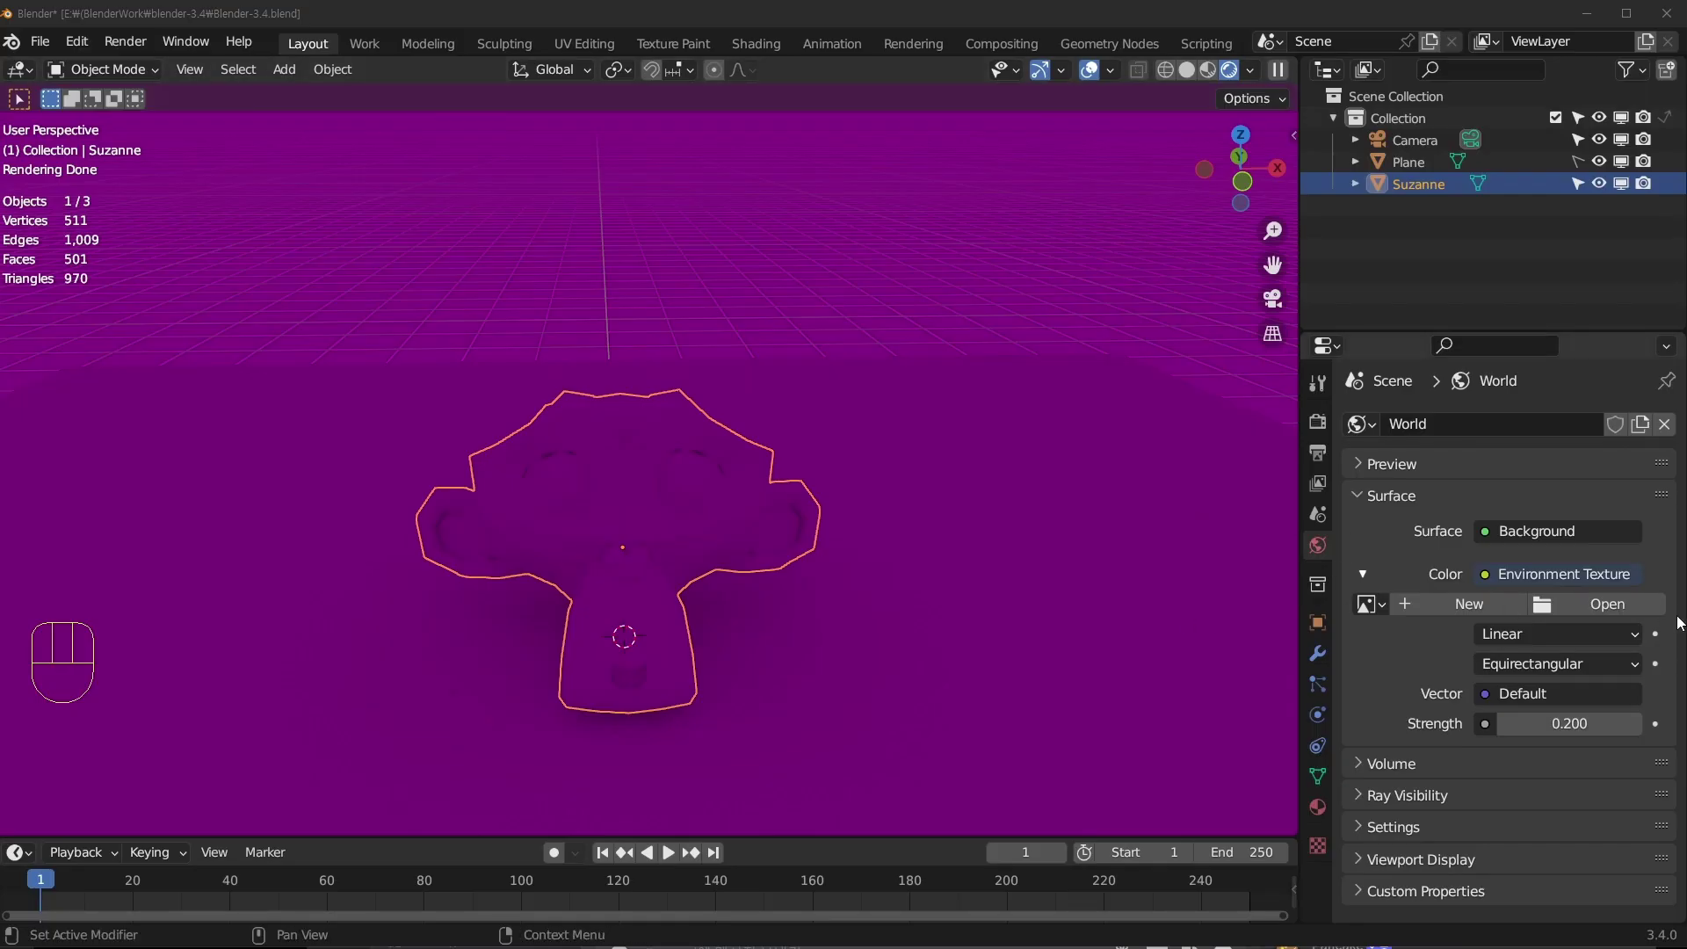
Step: Load vestibule_4k.exr as the image of the world's Environment Texture in Blender
left_click(1608, 605)
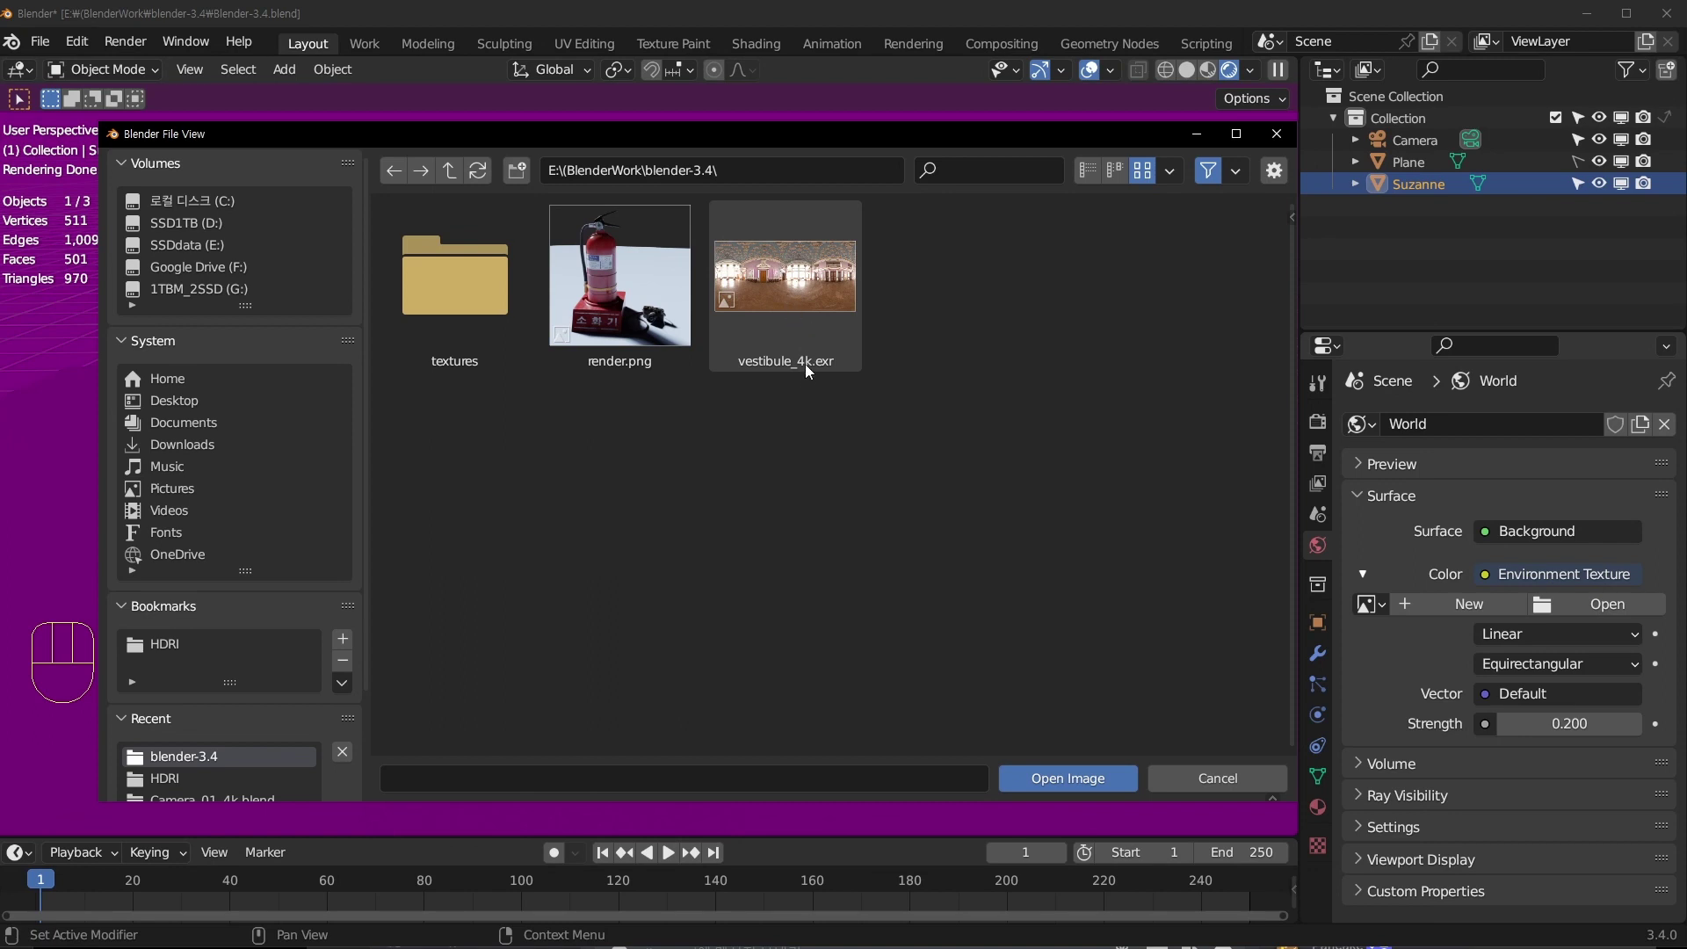
left_click(808, 282)
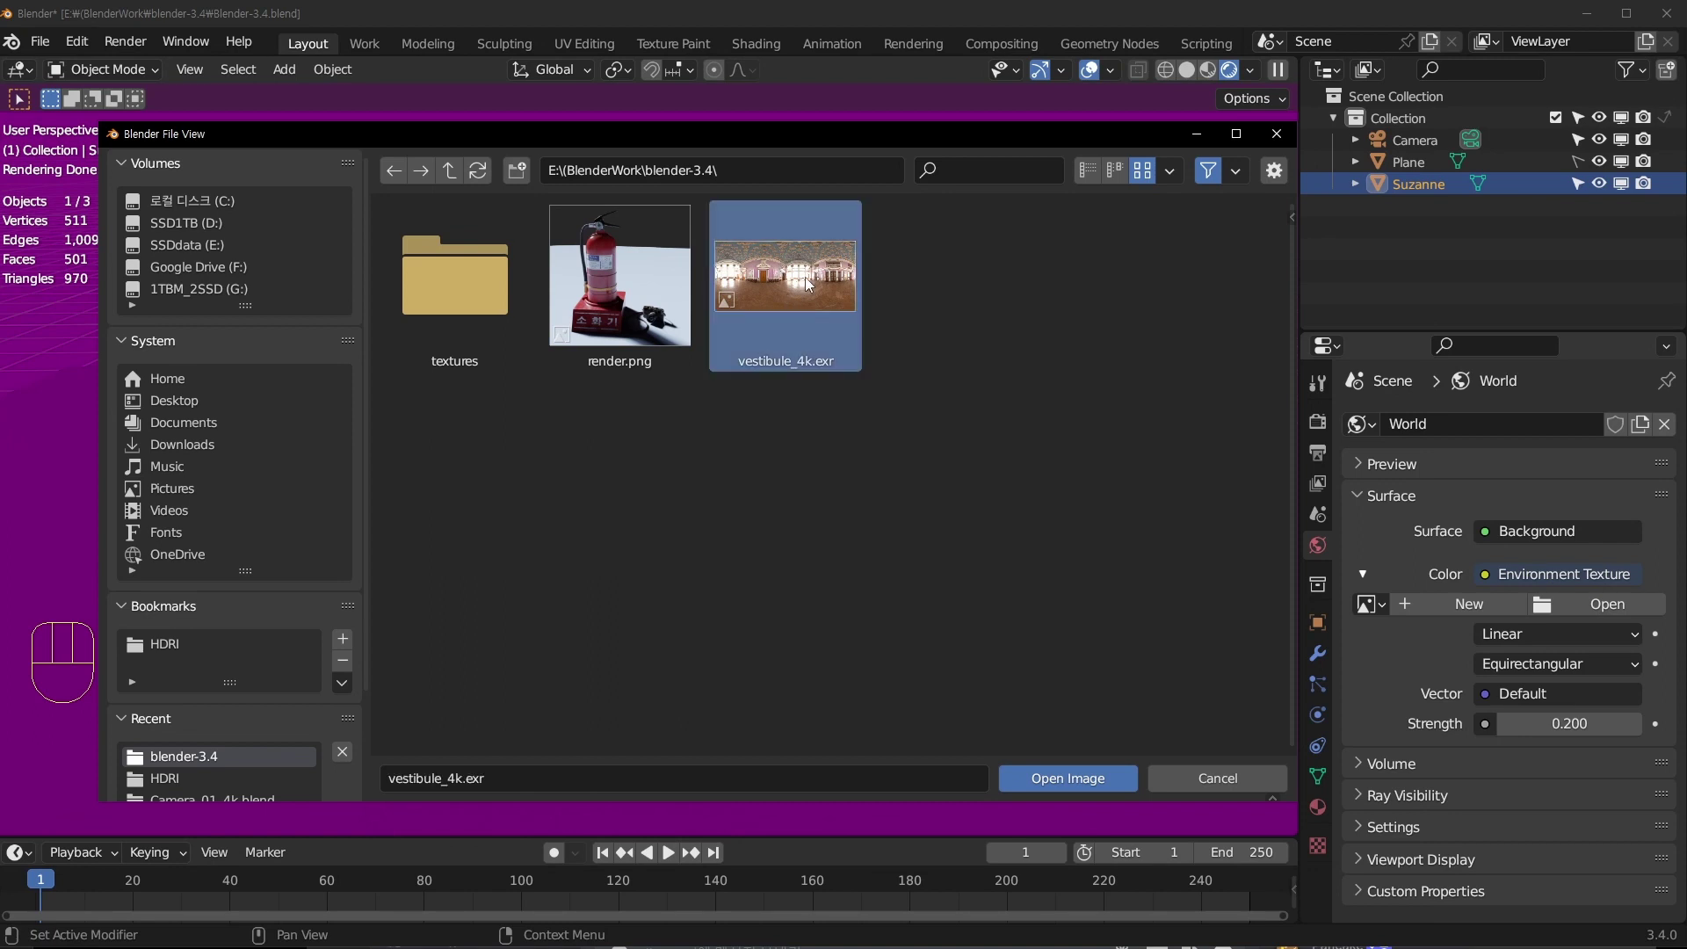
left_click(1103, 772)
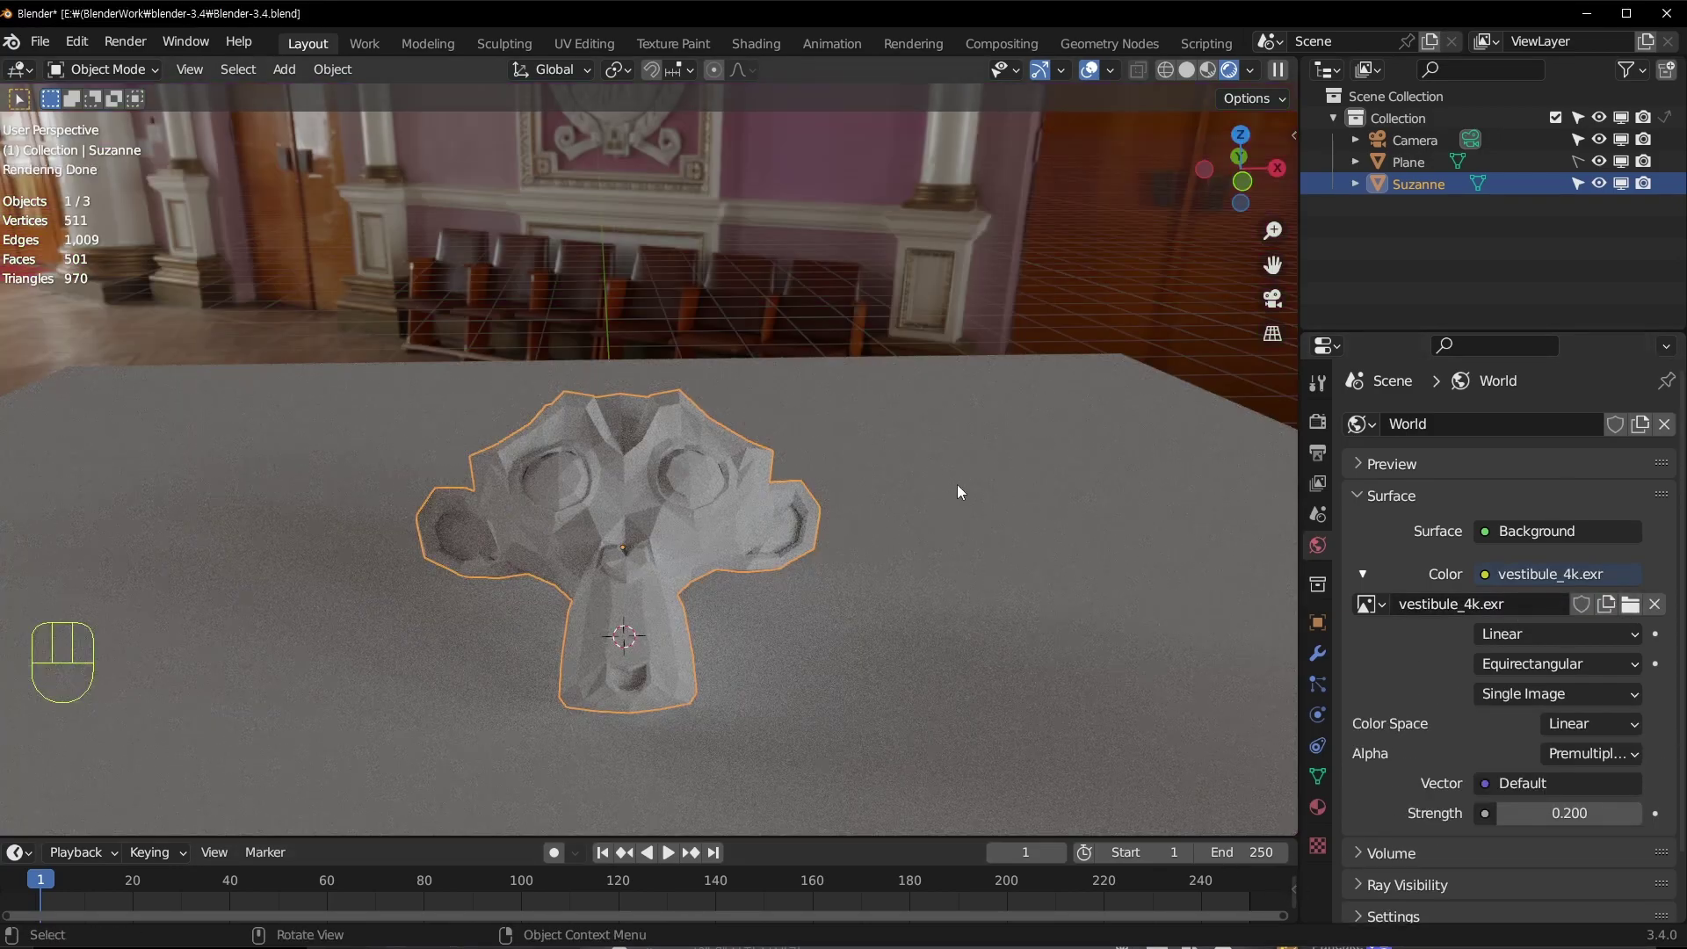
Step: Set the world strength to 0.4 and inspect Suzanne's lighting against the vestibule surroundings from several sides
middle_click_drag(957, 483, 730, 414)
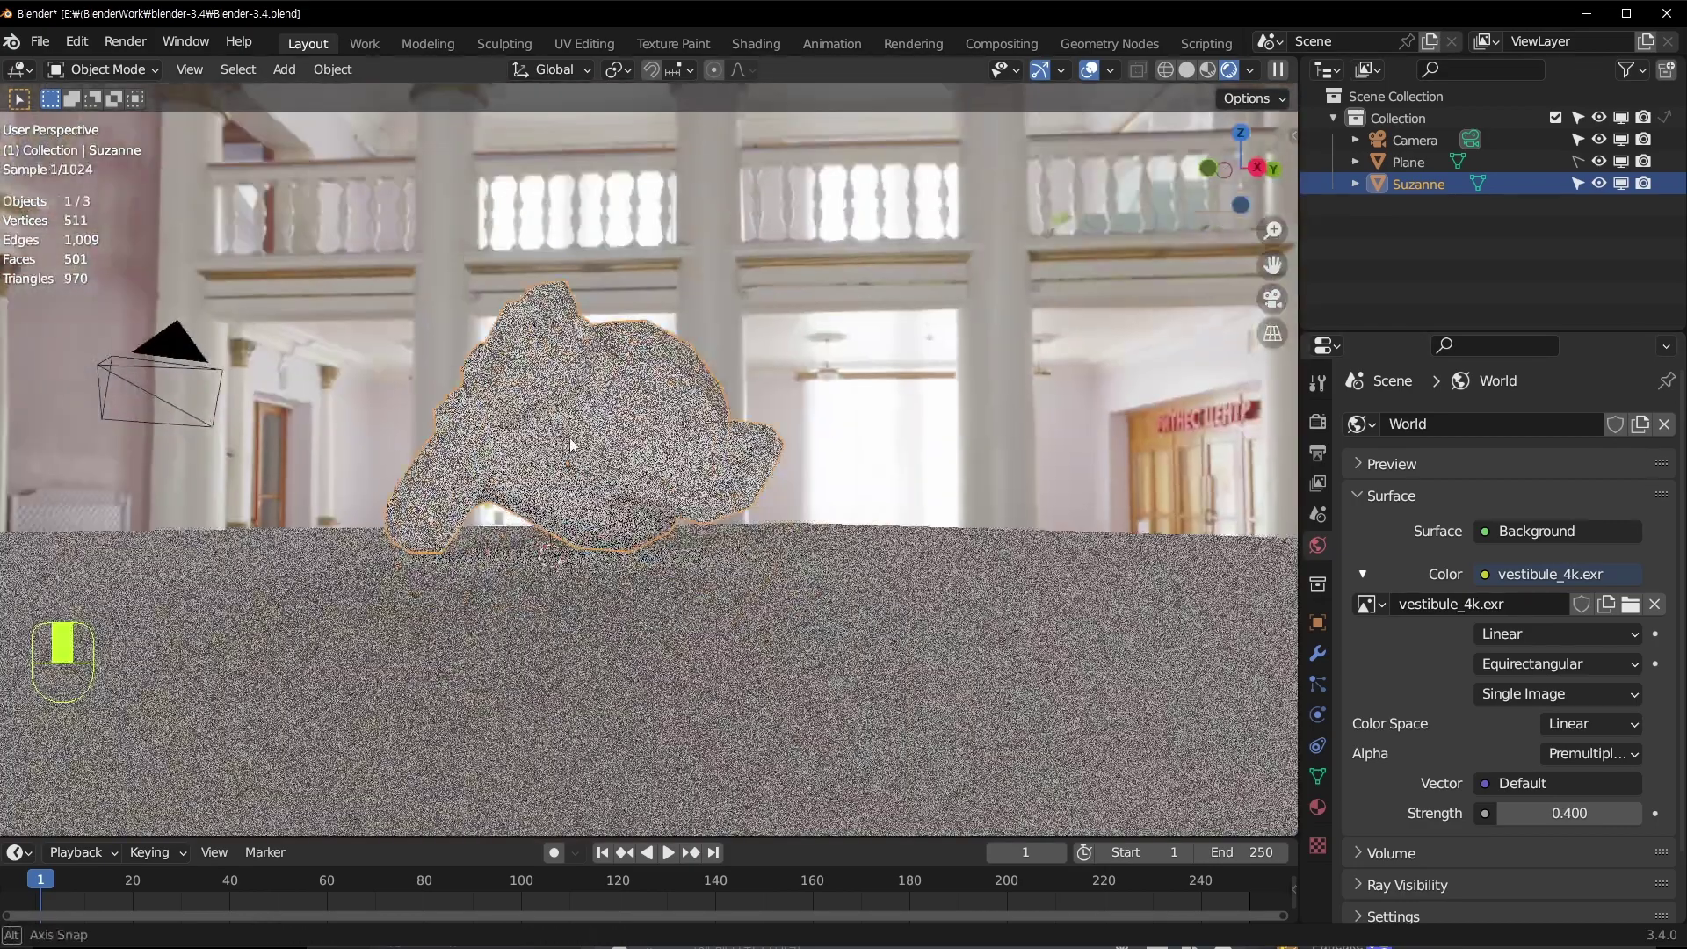
middle_click_drag(569, 437, 568, 460)
middle_click_drag(571, 386, 652, 424, "shift")
scroll(651, 425, "up", 2)
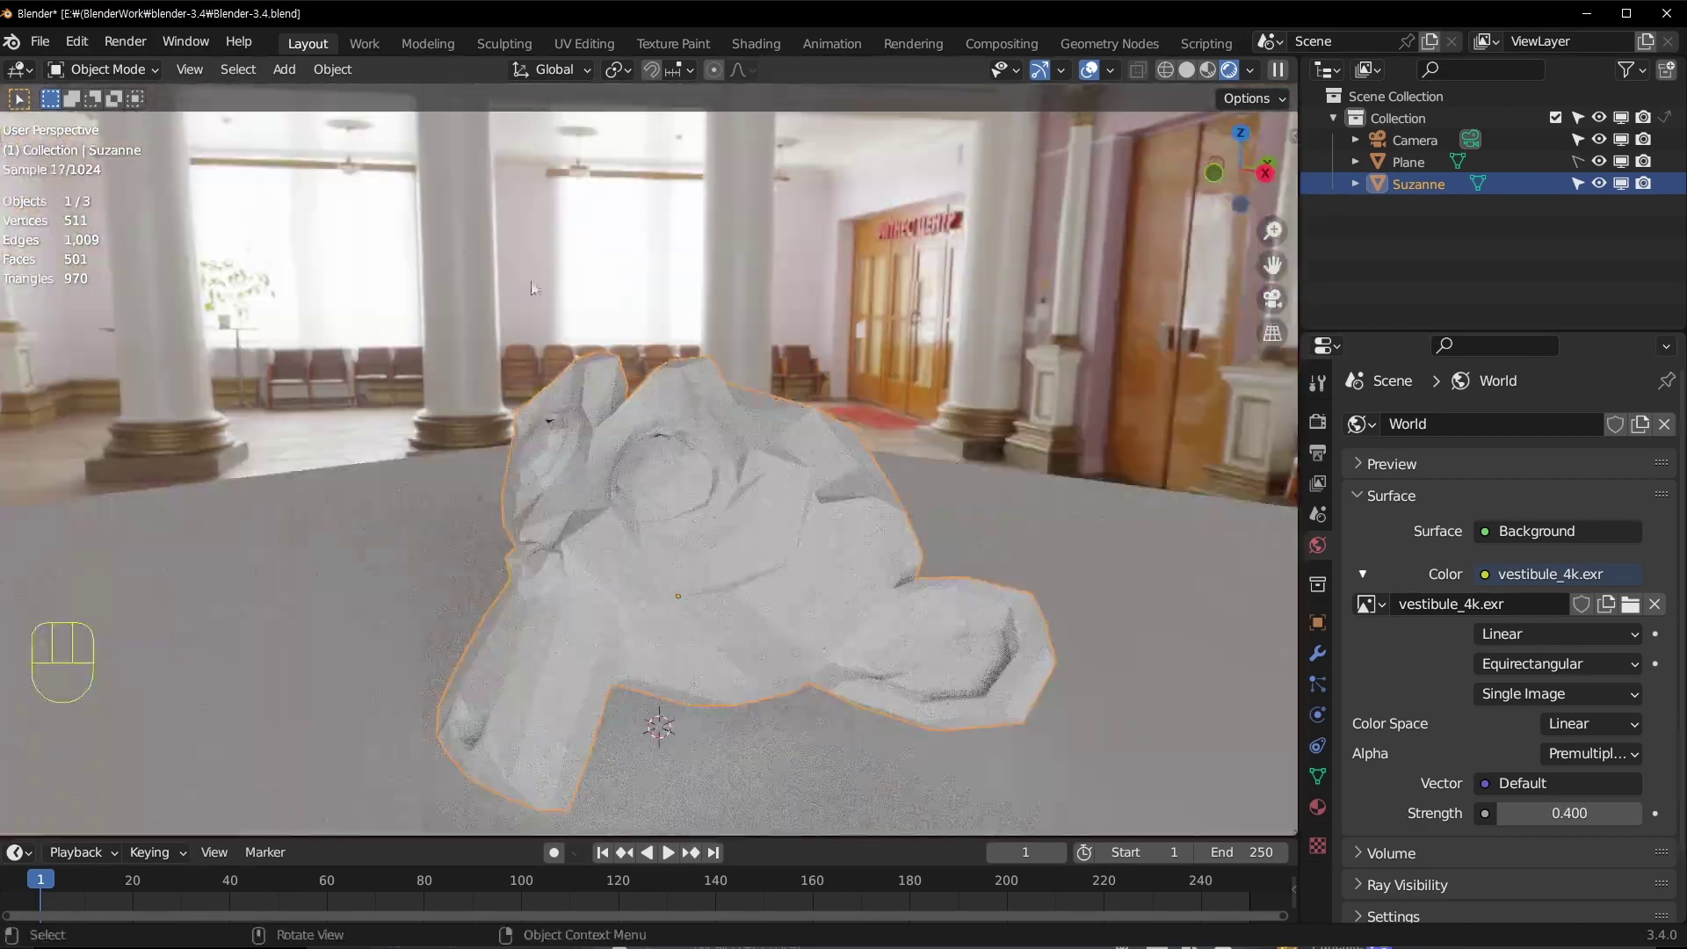
middle_click_drag(497, 251, 850, 360)
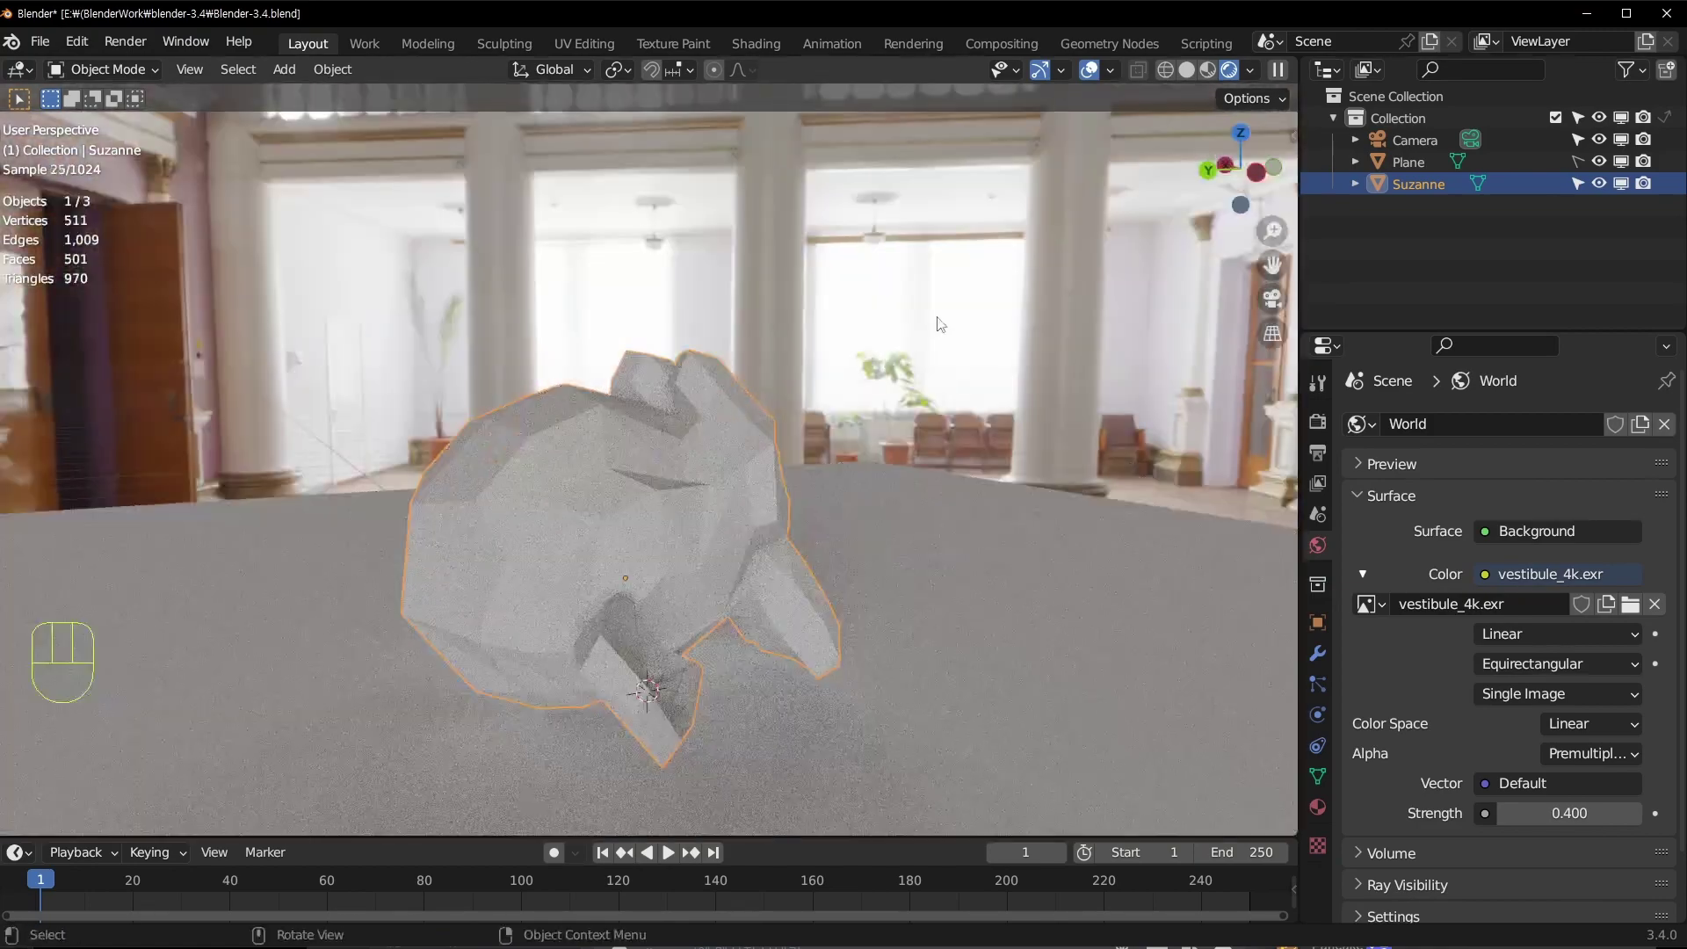
middle_click_drag(283, 341, 735, 465)
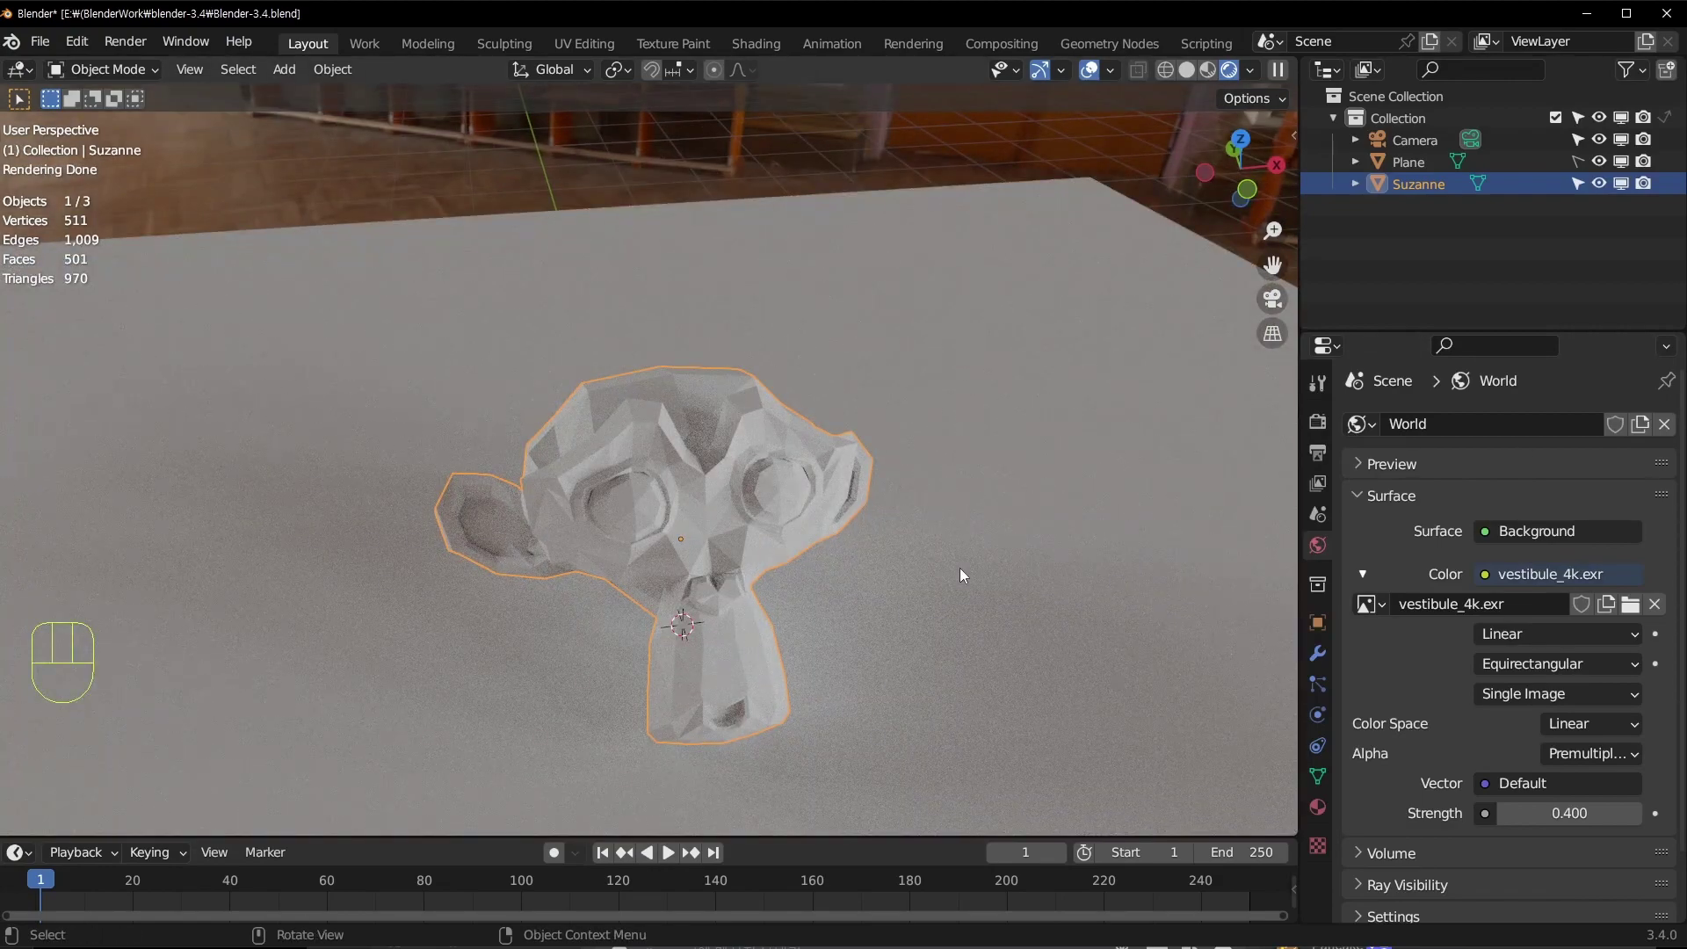
middle_click_drag(960, 567, 685, 336)
scroll(685, 336, "down", 3)
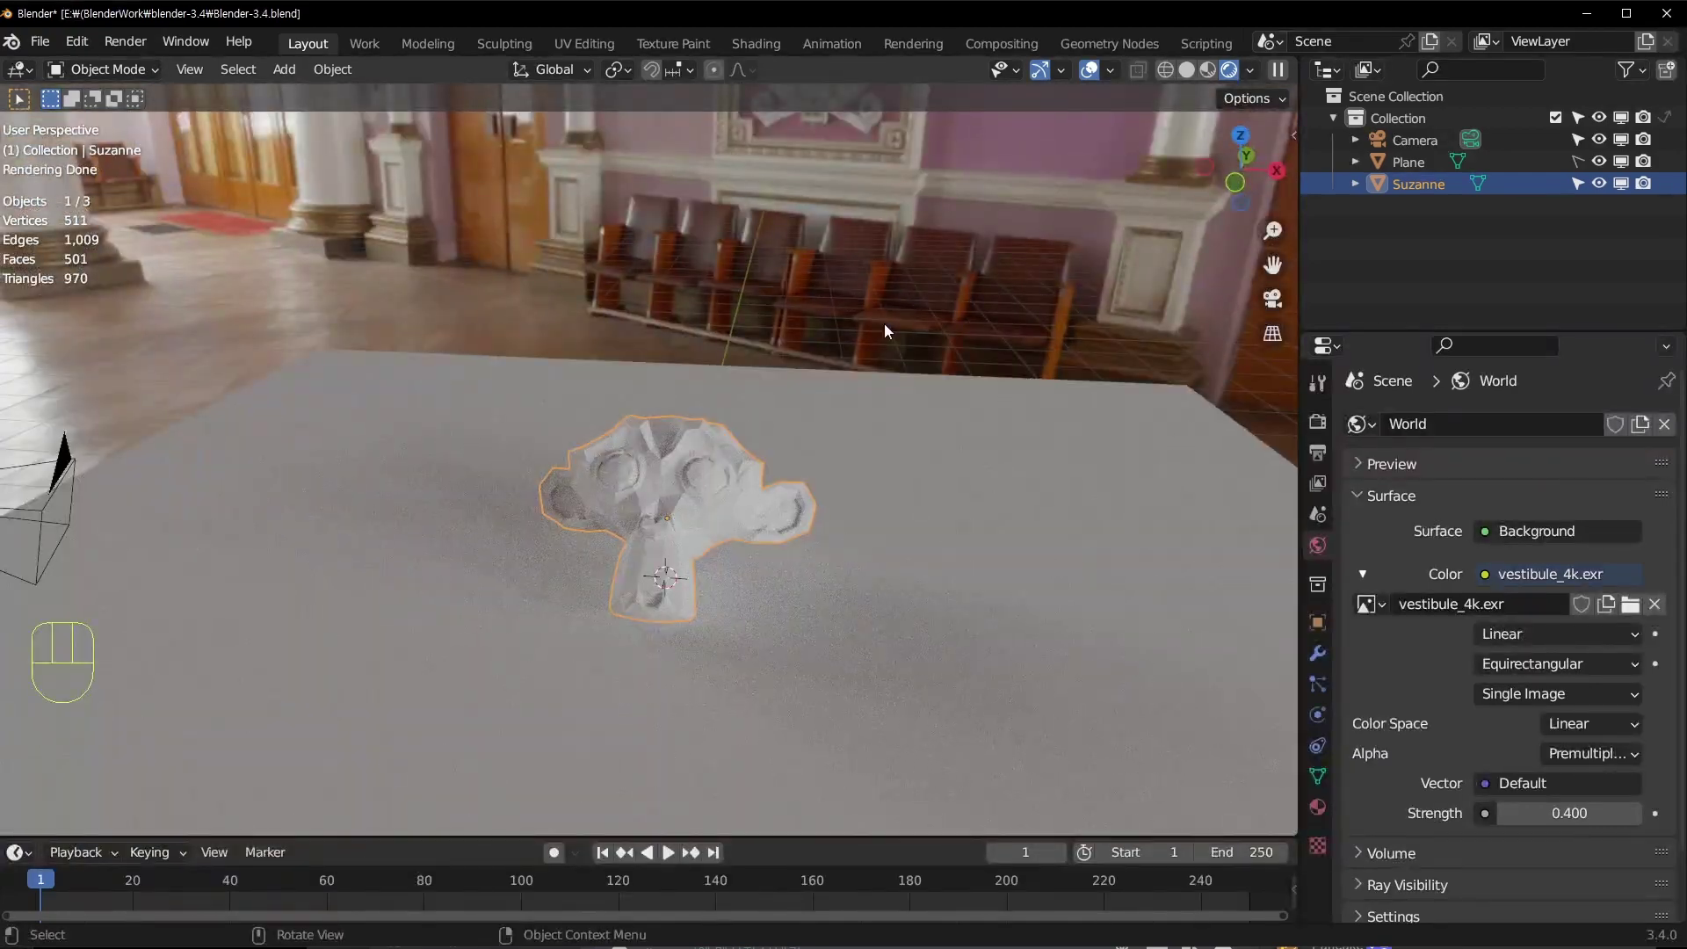
Step: Clear the selection to view Suzanne without an outline, and select her again for a closer look
scroll(831, 367, "up", 2)
left_click(796, 281)
middle_click_drag(857, 594, 863, 504, "shift")
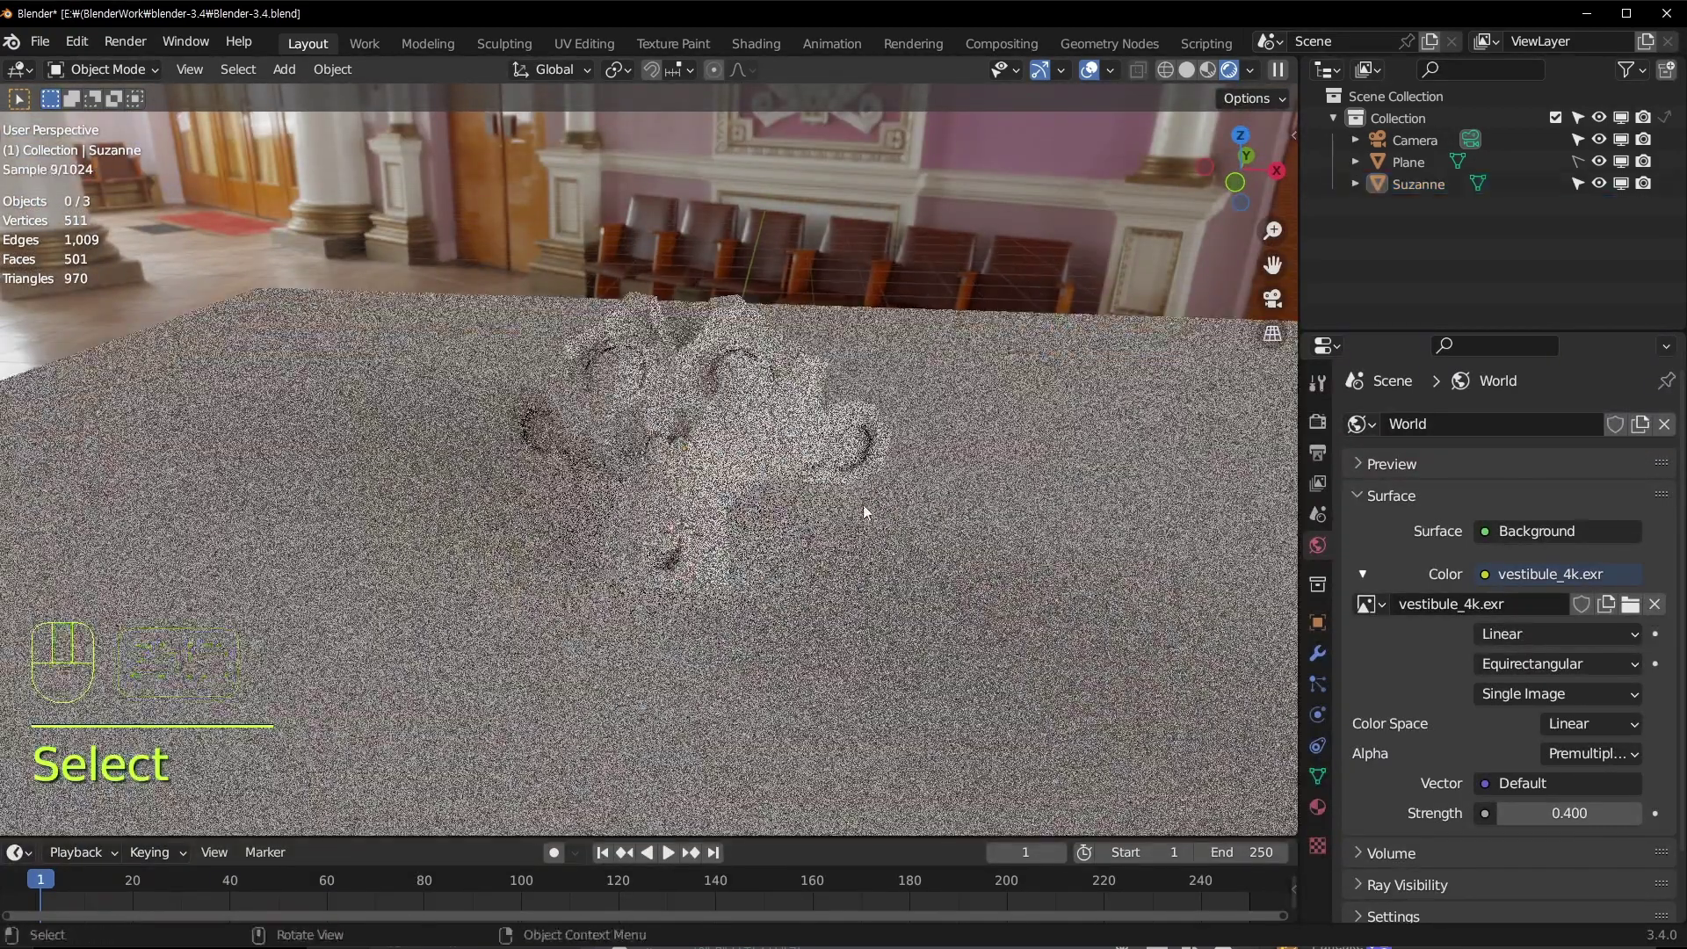
middle_click_drag(736, 427, 710, 440)
left_click(709, 441)
scroll(865, 598, "up", 2)
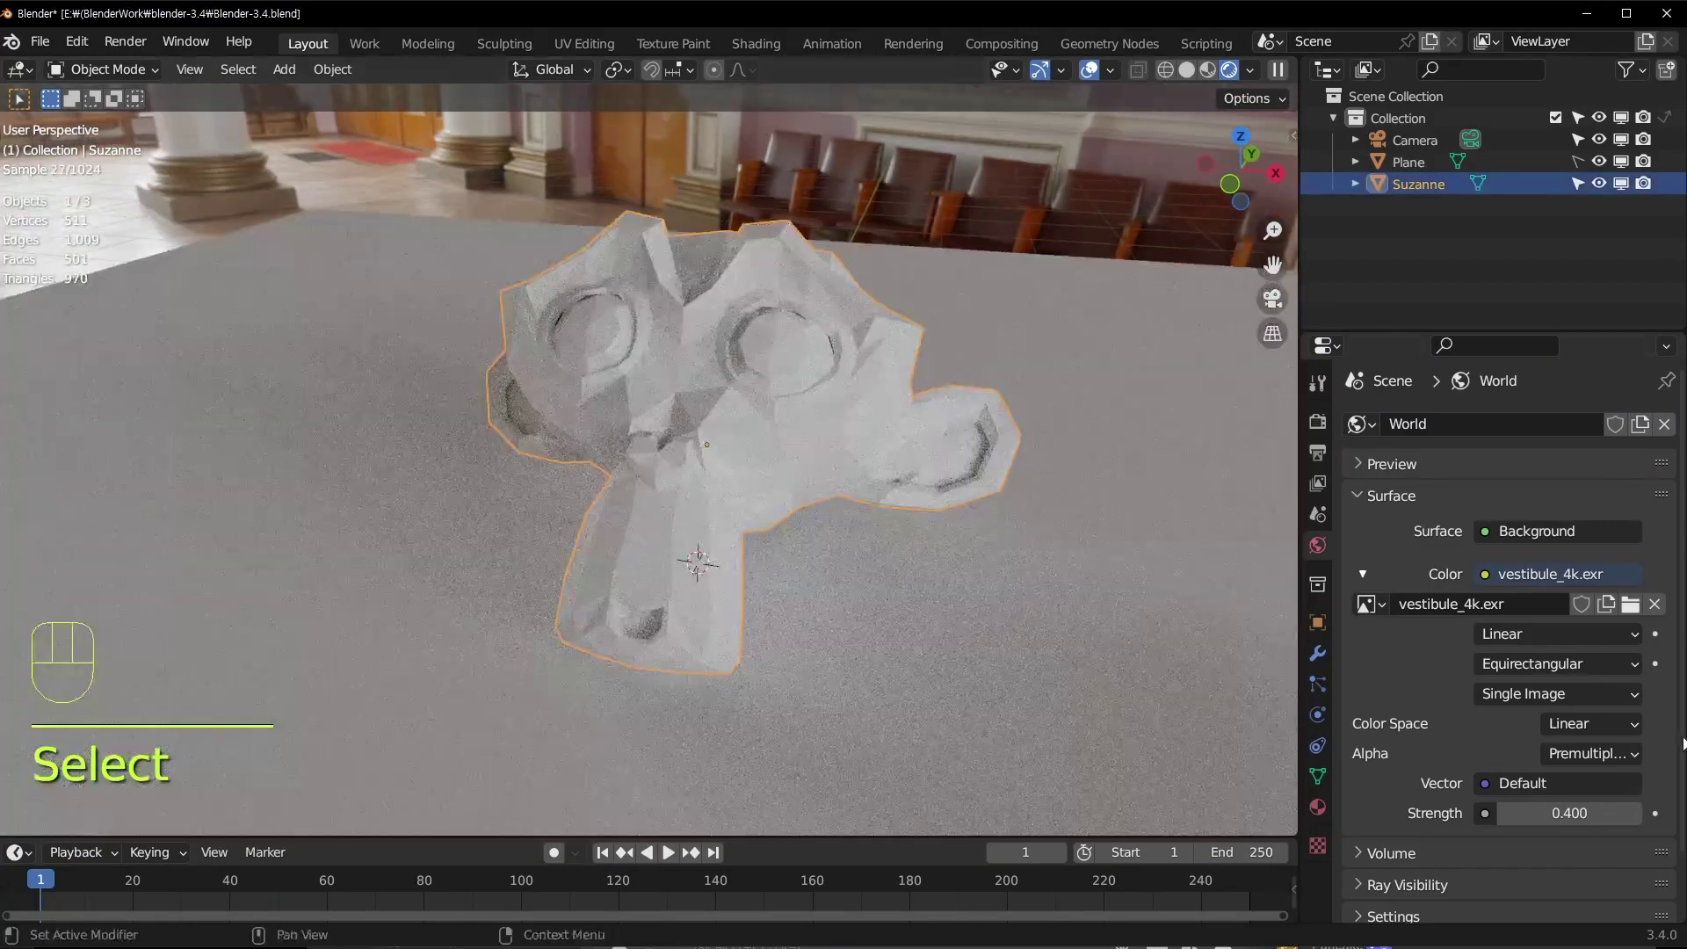